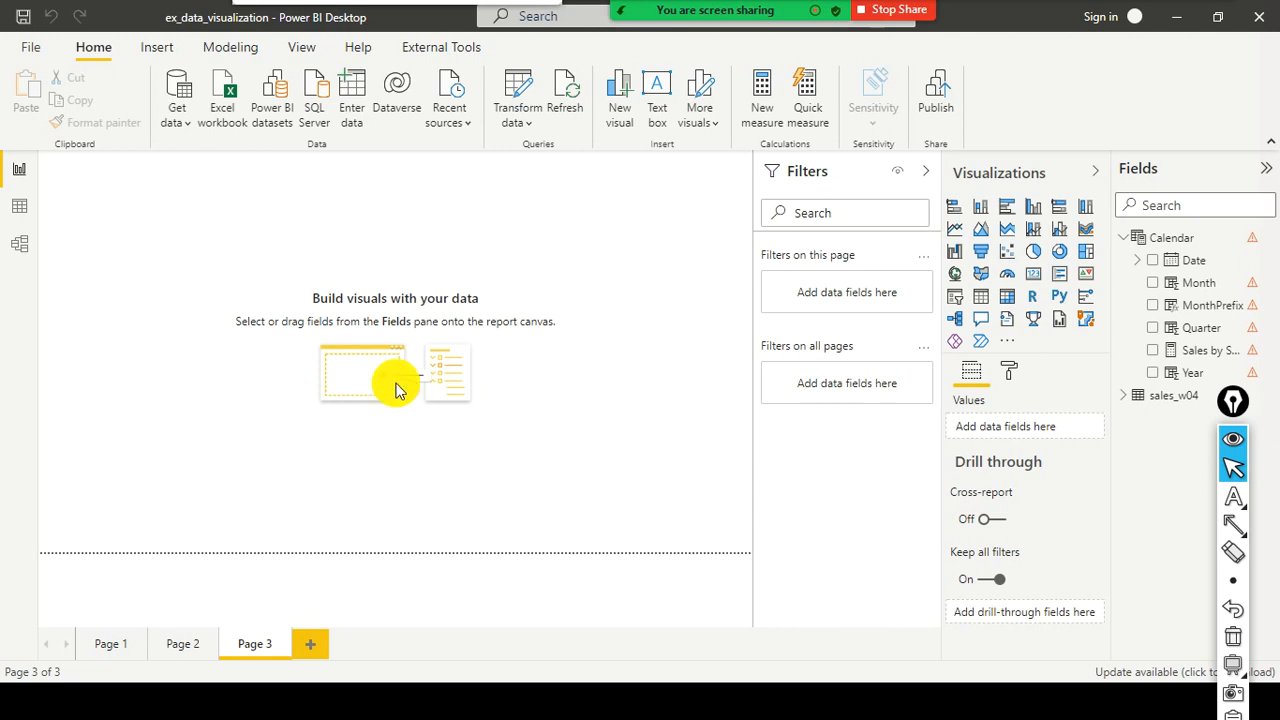
Open the Power Query Editor for the ex_data_visualization report and select the sales_w04 query
left_click(168, 122)
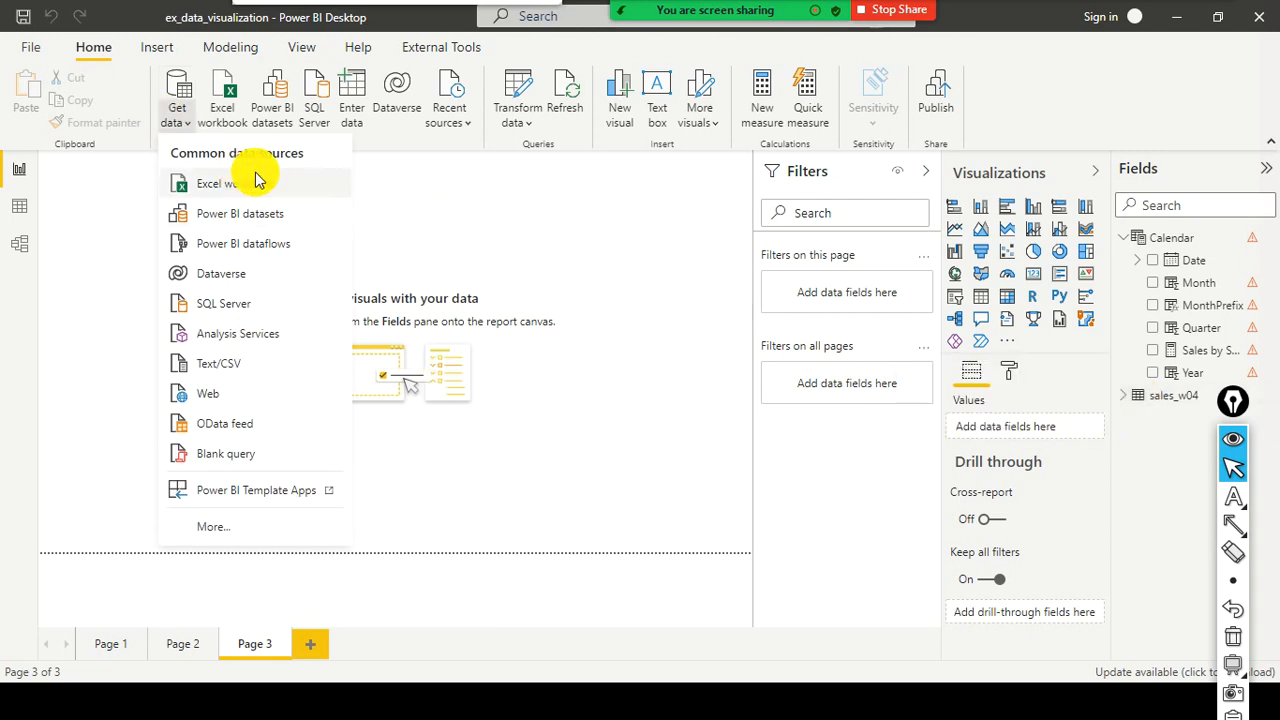
left_click(572, 215)
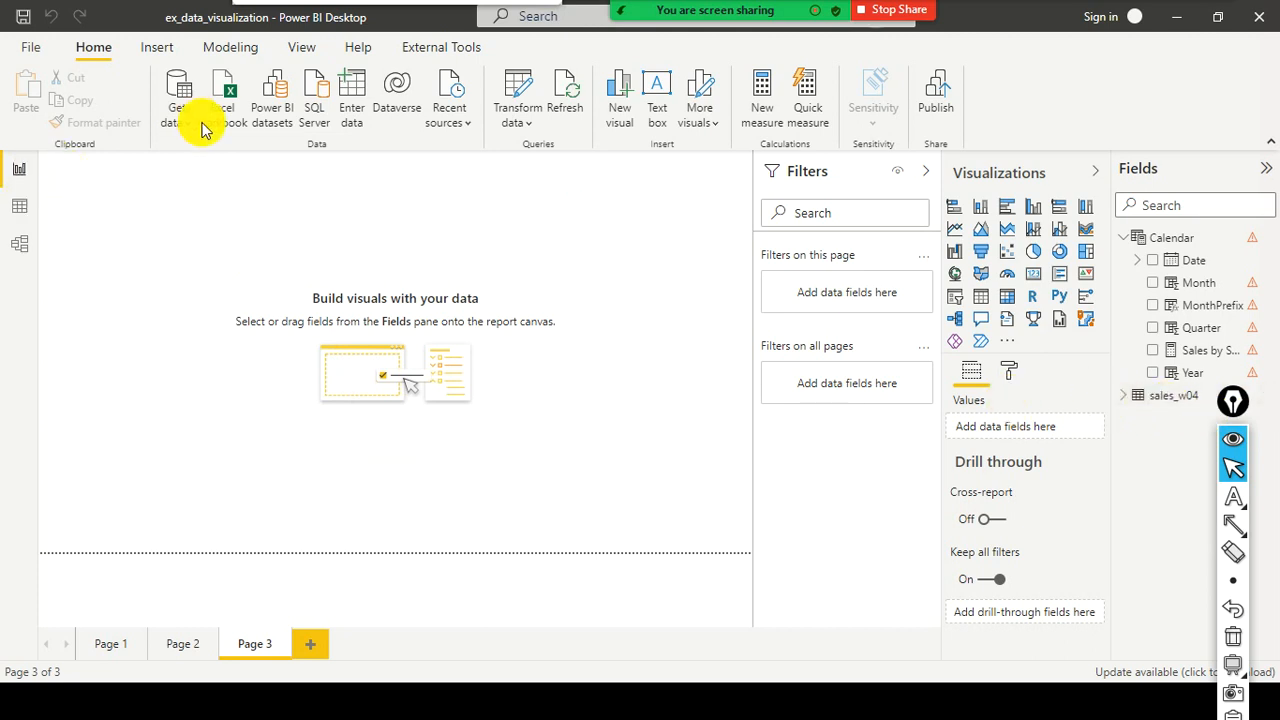
left_click(519, 122)
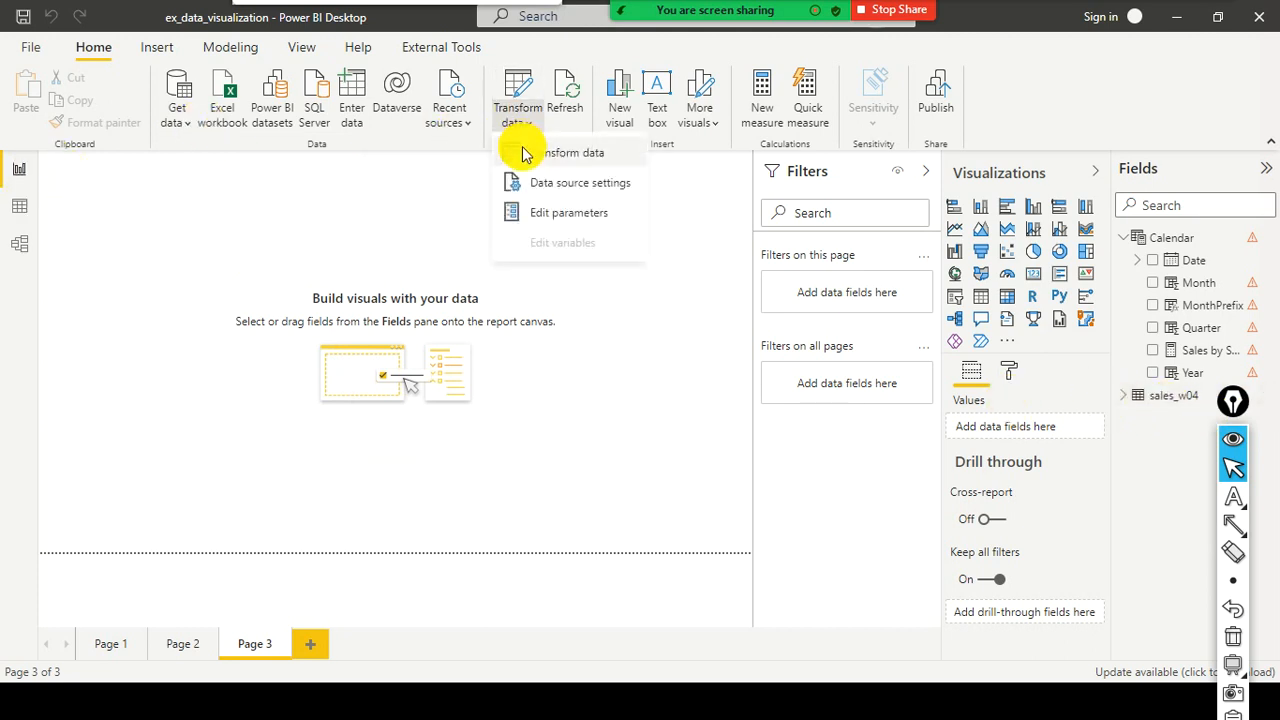
left_click(517, 154)
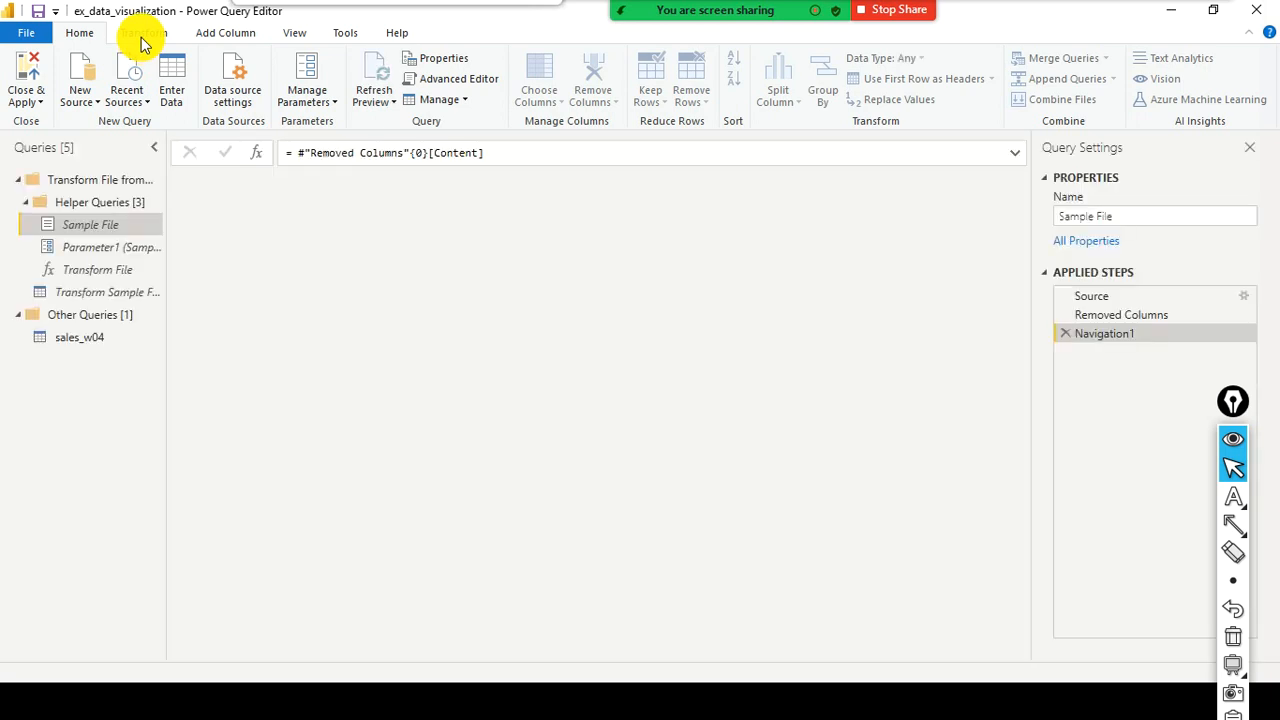
left_click(143, 33)
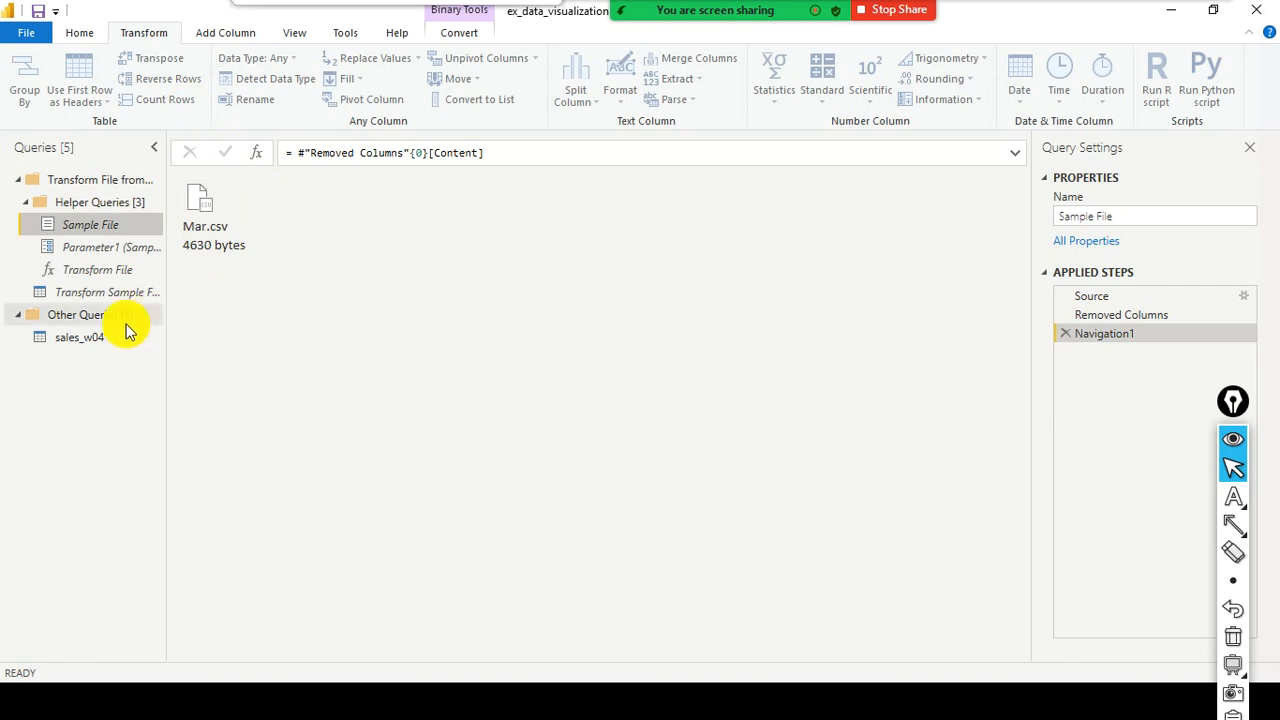
left_click(76, 340)
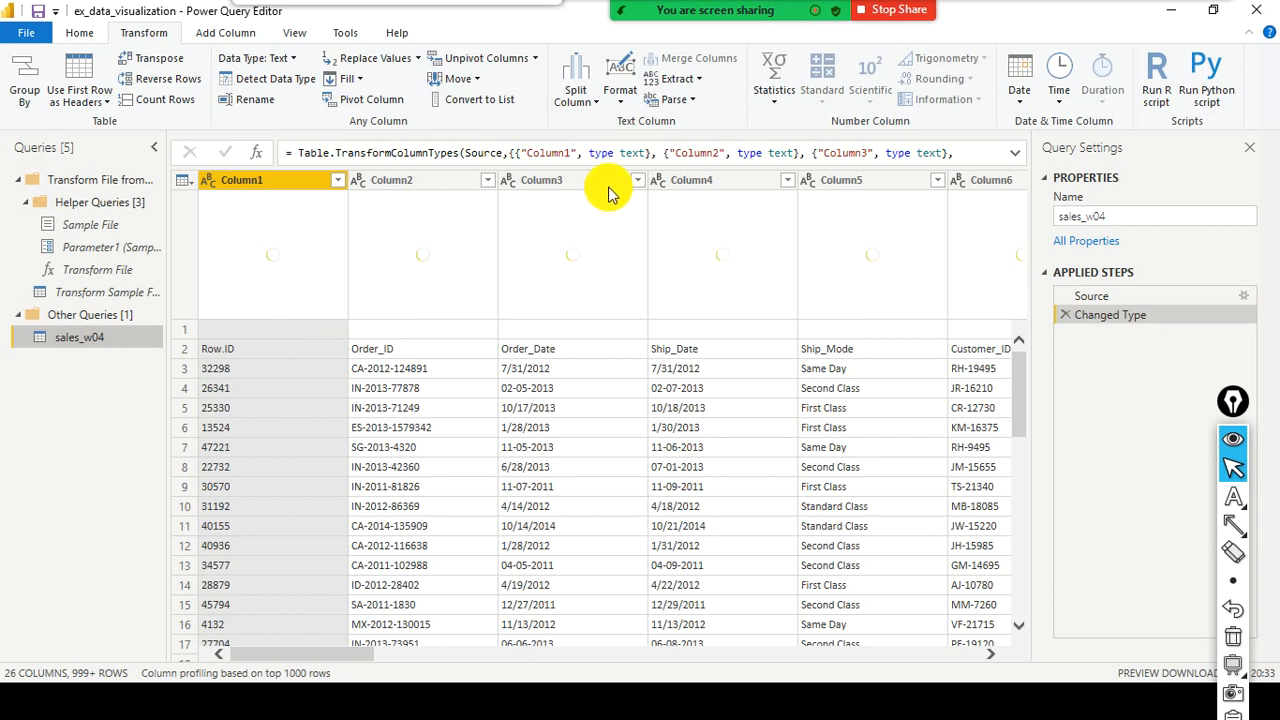
Examine the M code of the sales_w04 query in the Advanced Editor, then close it without changes
left_click(301, 35)
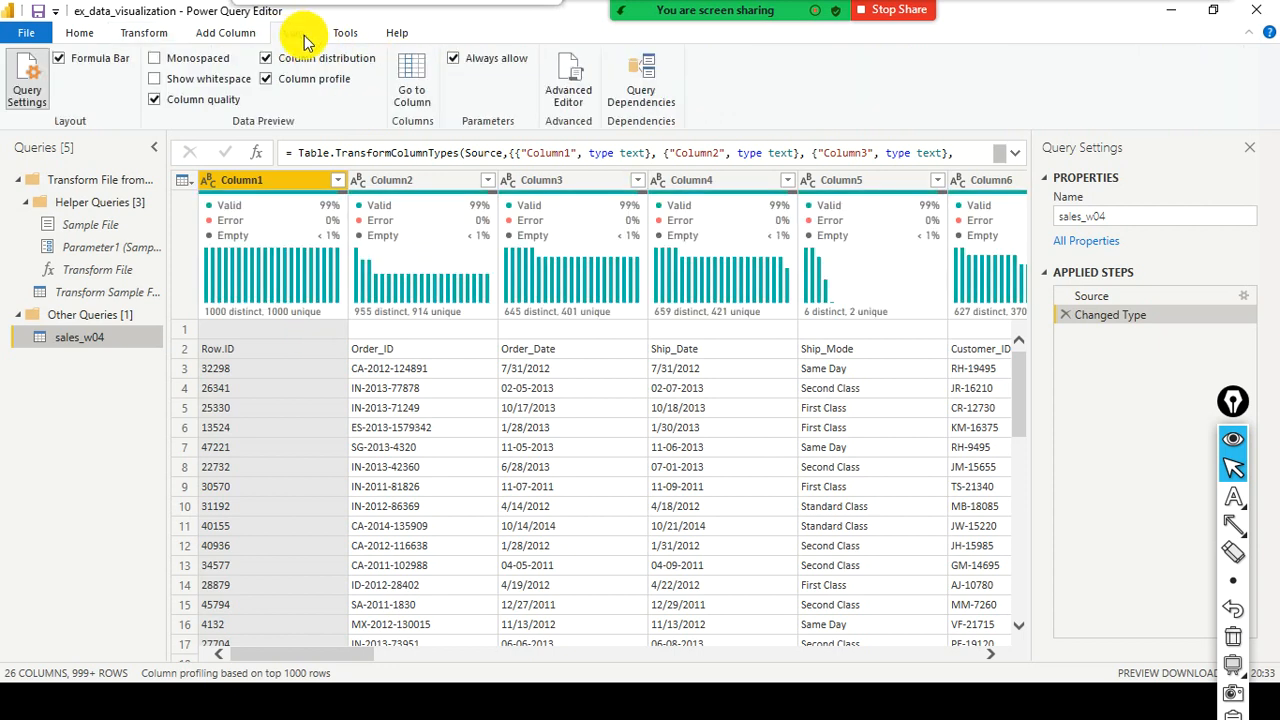
left_click(556, 90)
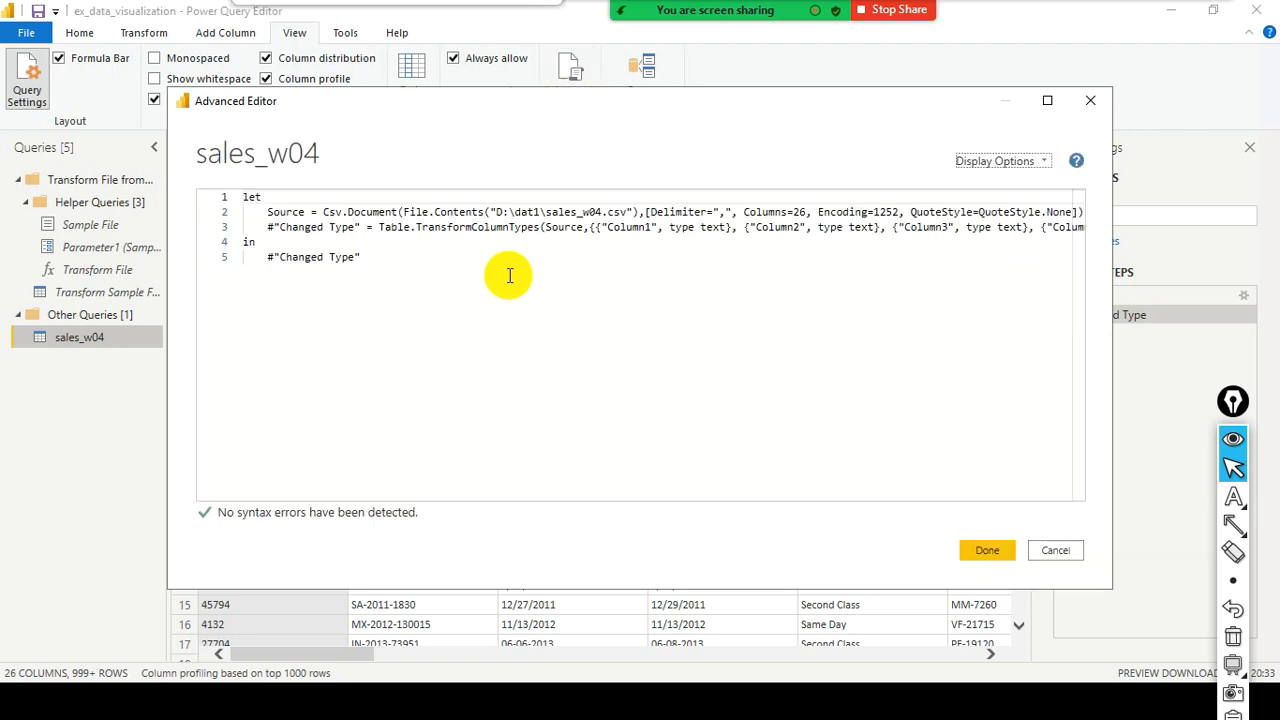
left_click(1091, 101)
Switch to the ex_demo_LoadData_CSV report and open its Power Query Editor
key("alt+Tab")
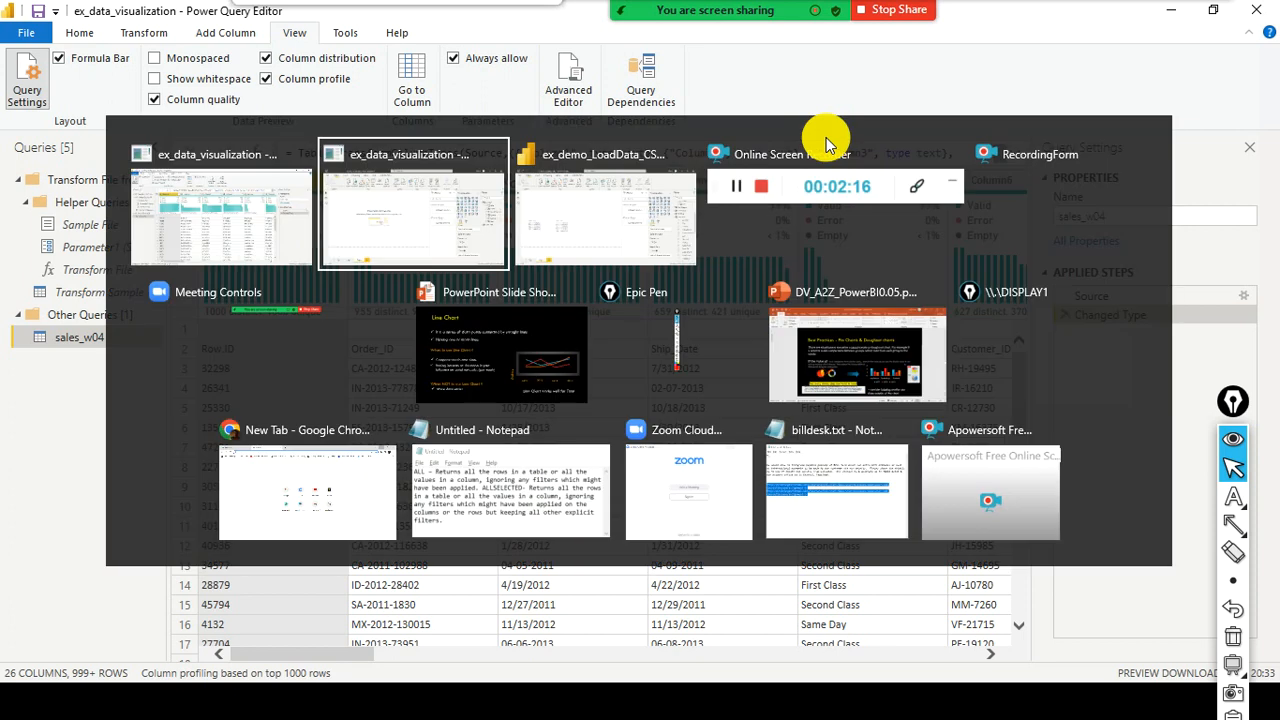
key("alt+Tab")
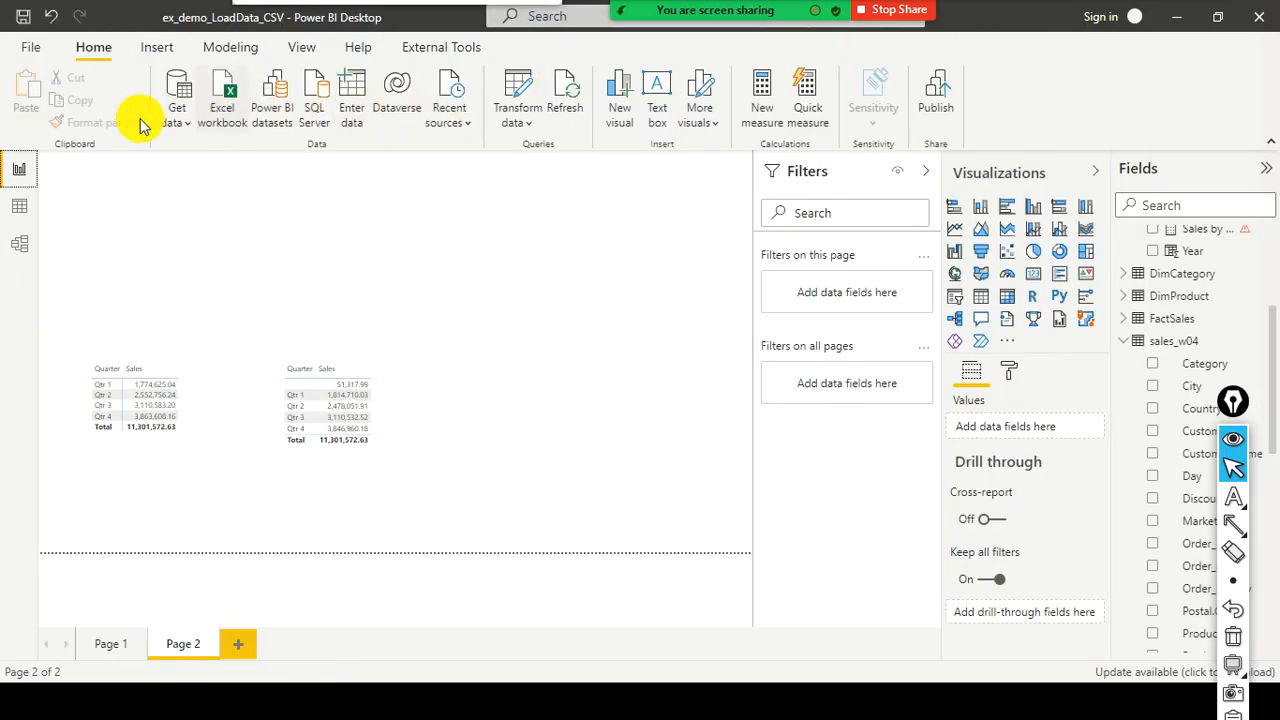
left_click(522, 120)
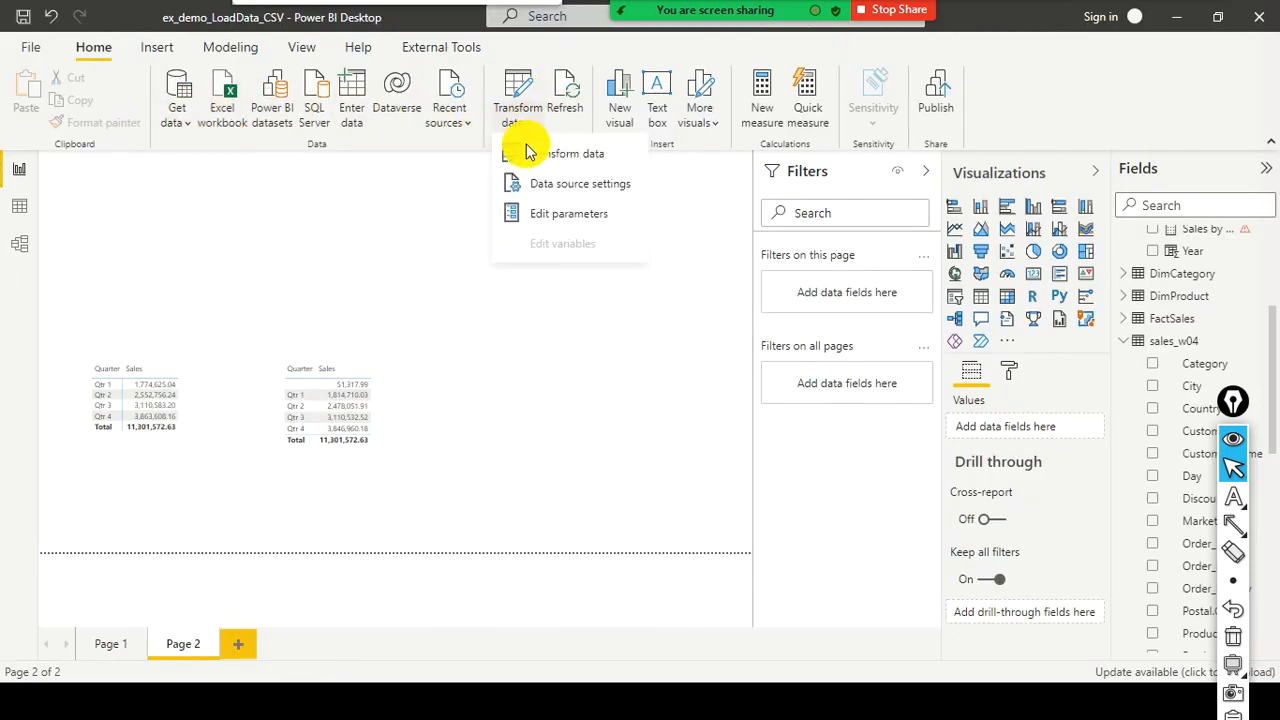
left_click(529, 155)
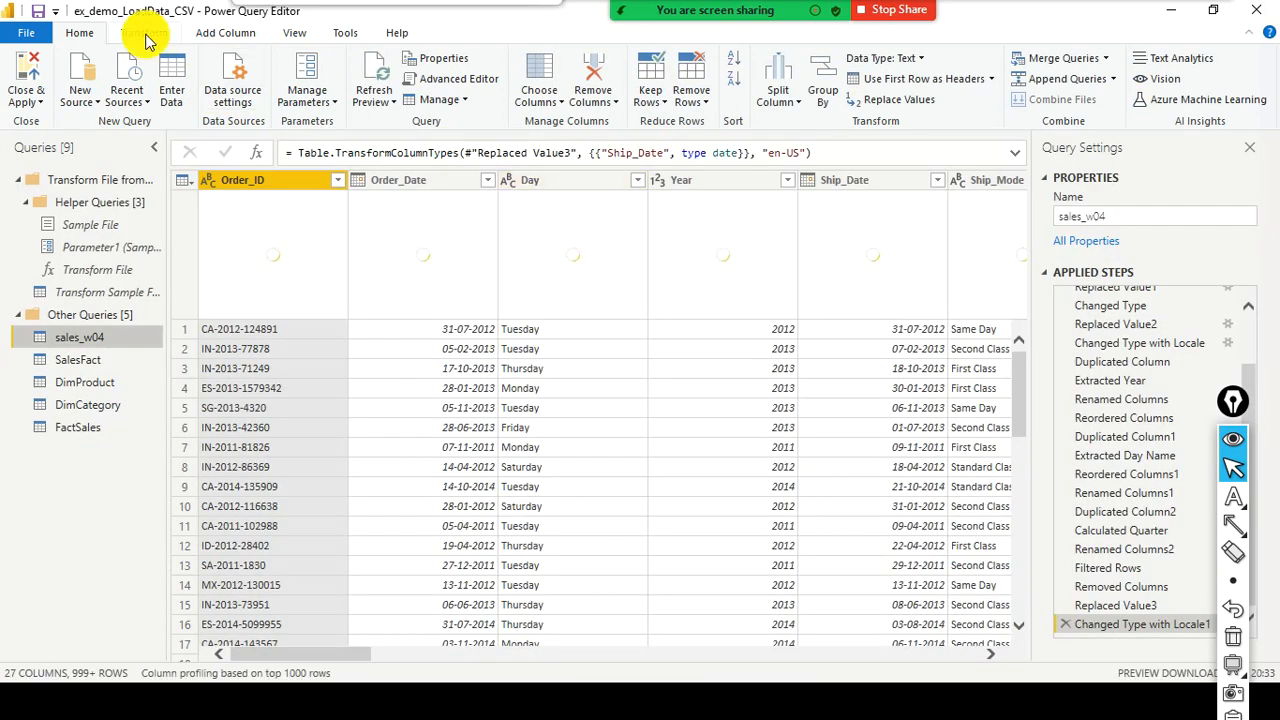
left_click(141, 32)
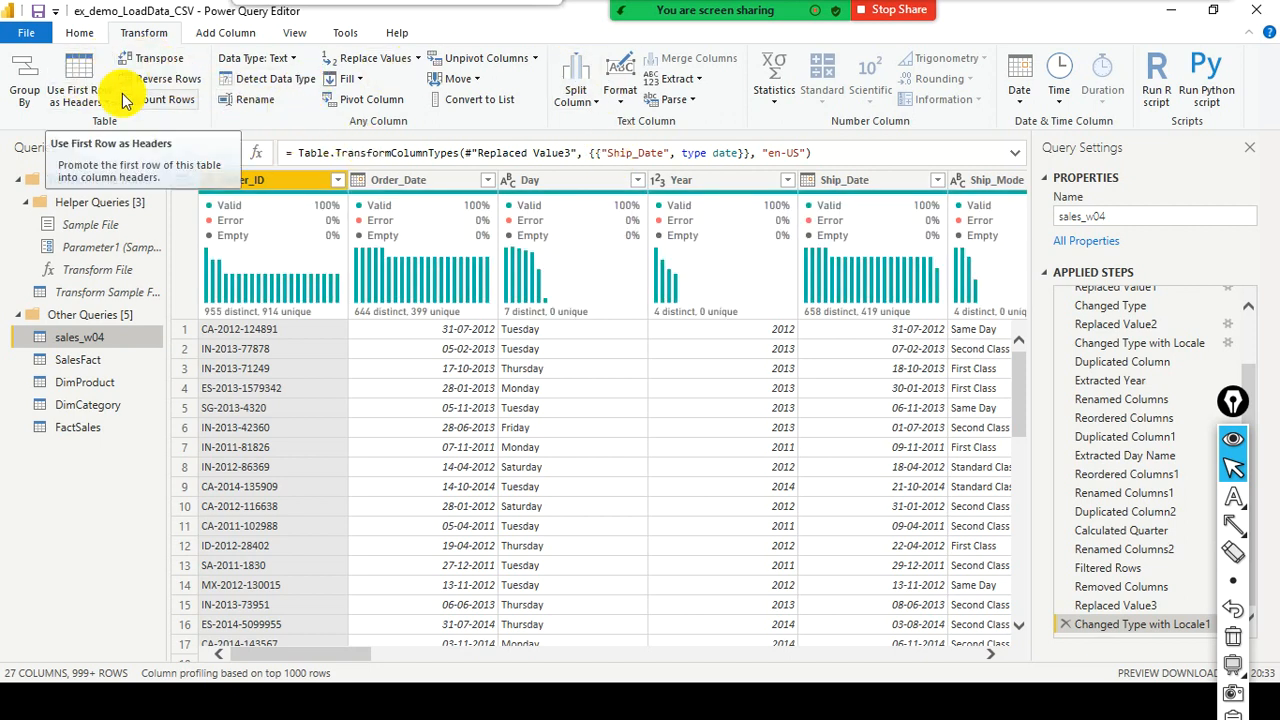
Copy the entire M code of the sales_w04 query from the Advanced Editor, leaving the query unedited
left_click(297, 33)
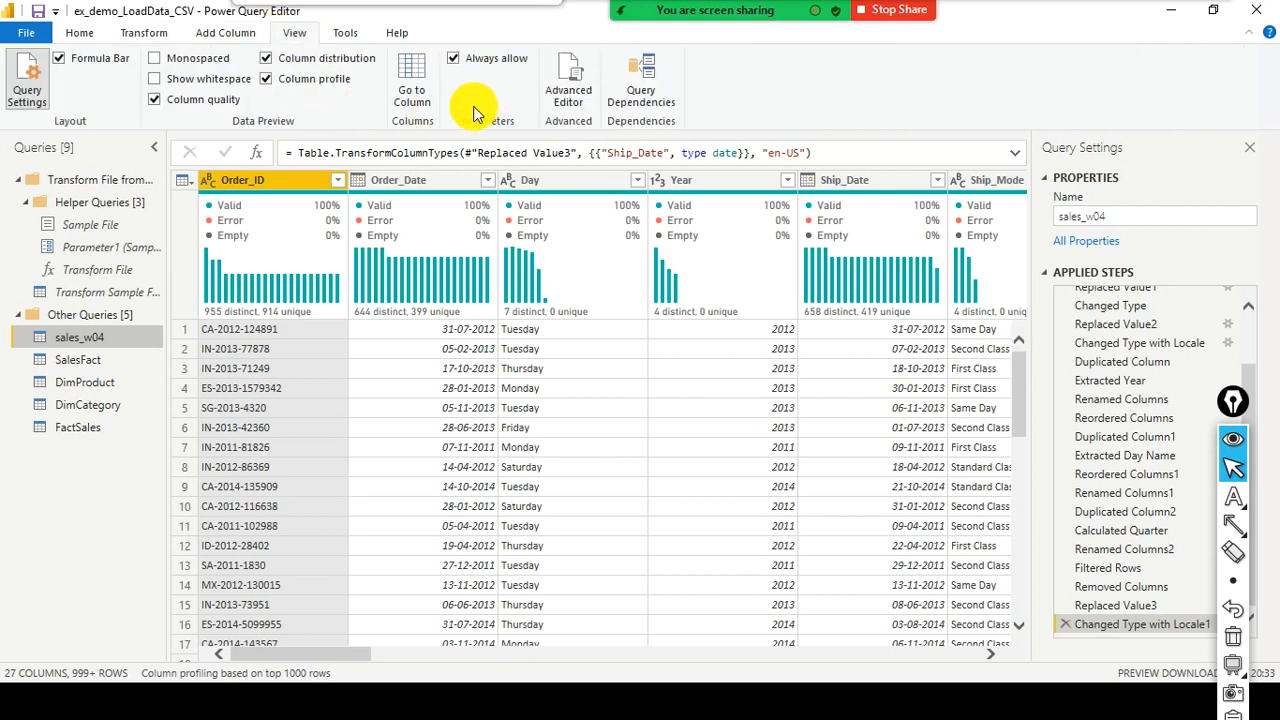
left_click(558, 105)
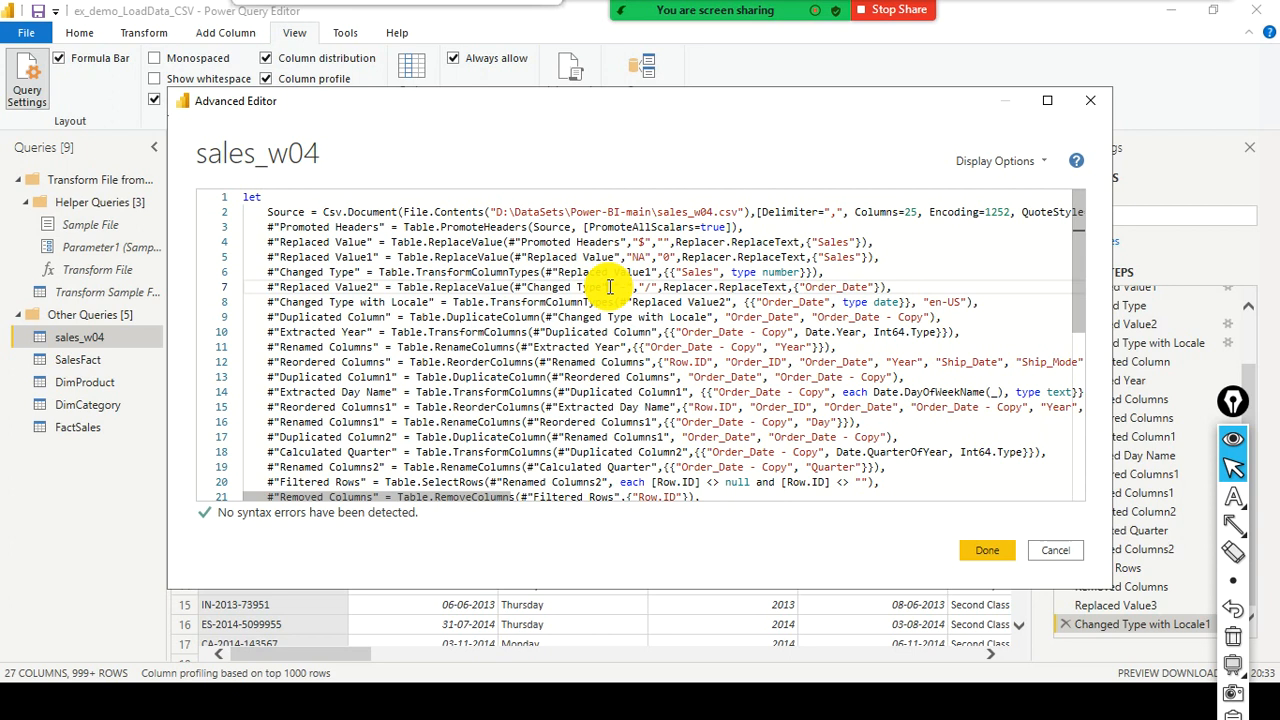
left_click(607, 287)
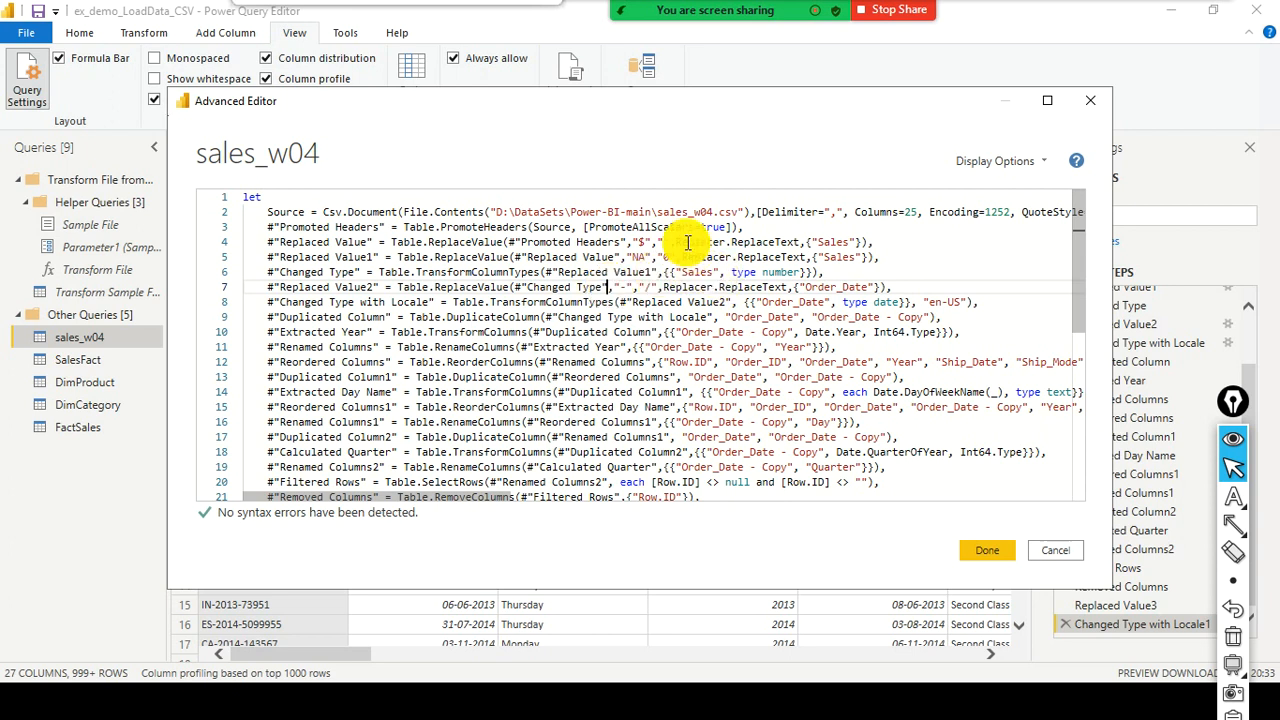
scroll(690, 262, "down", 3)
scroll(679, 268, "up", 2)
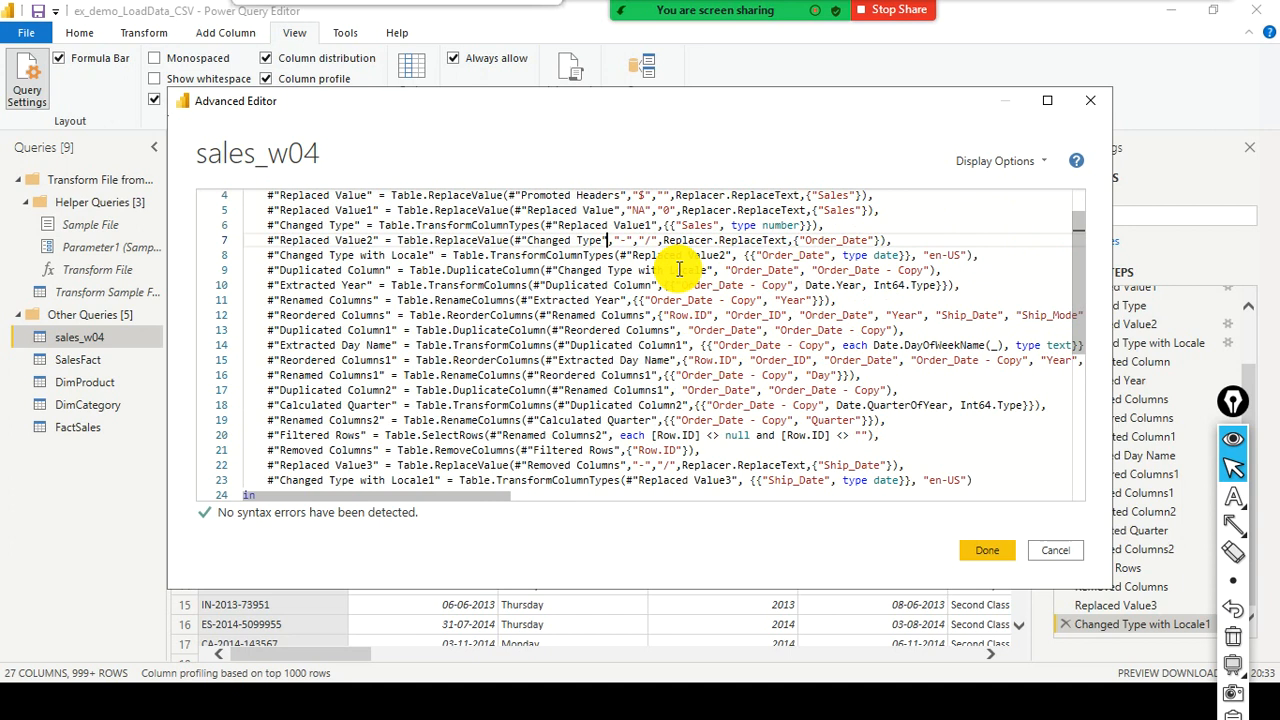
scroll(679, 268, "up", 1)
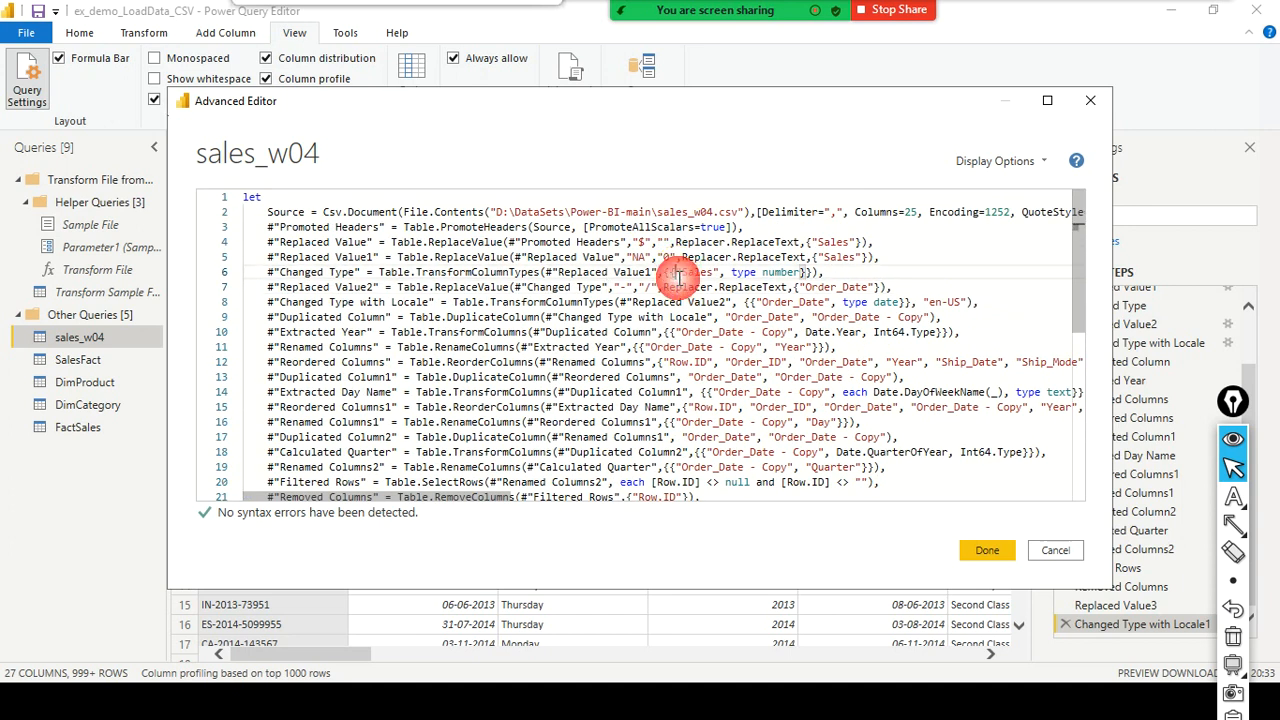
key("ctrl+a")
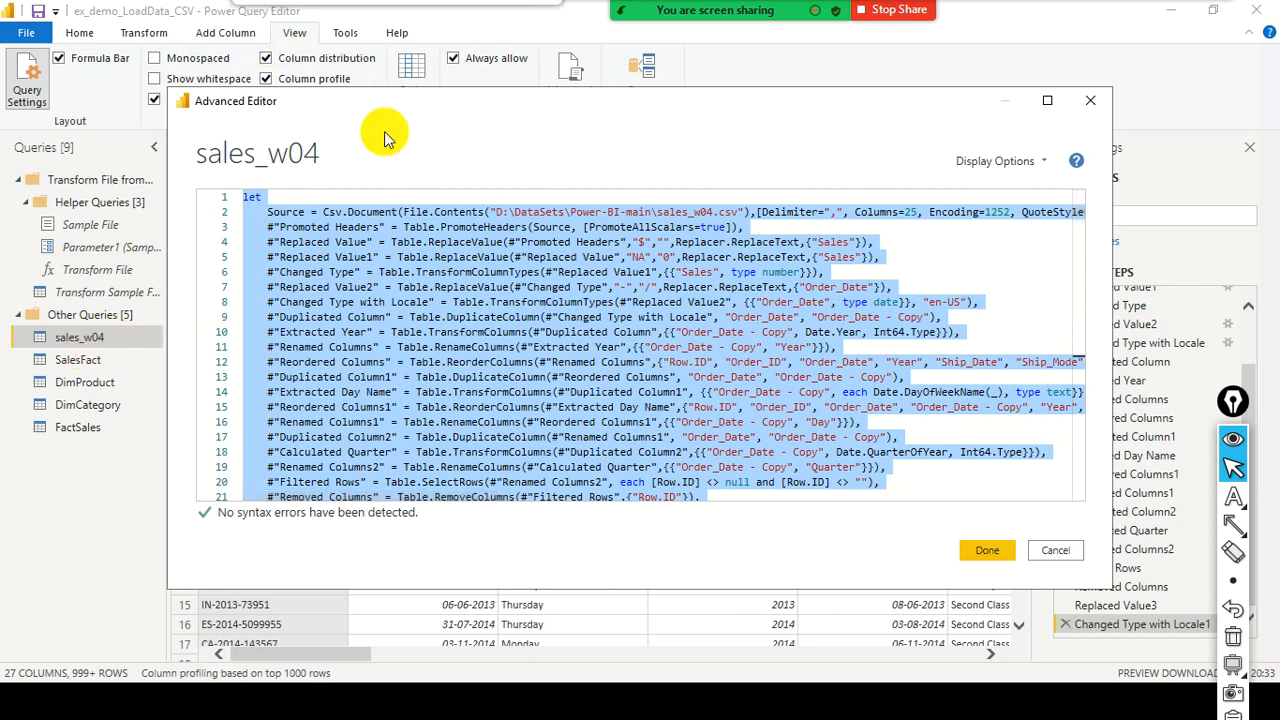
left_click(1053, 547)
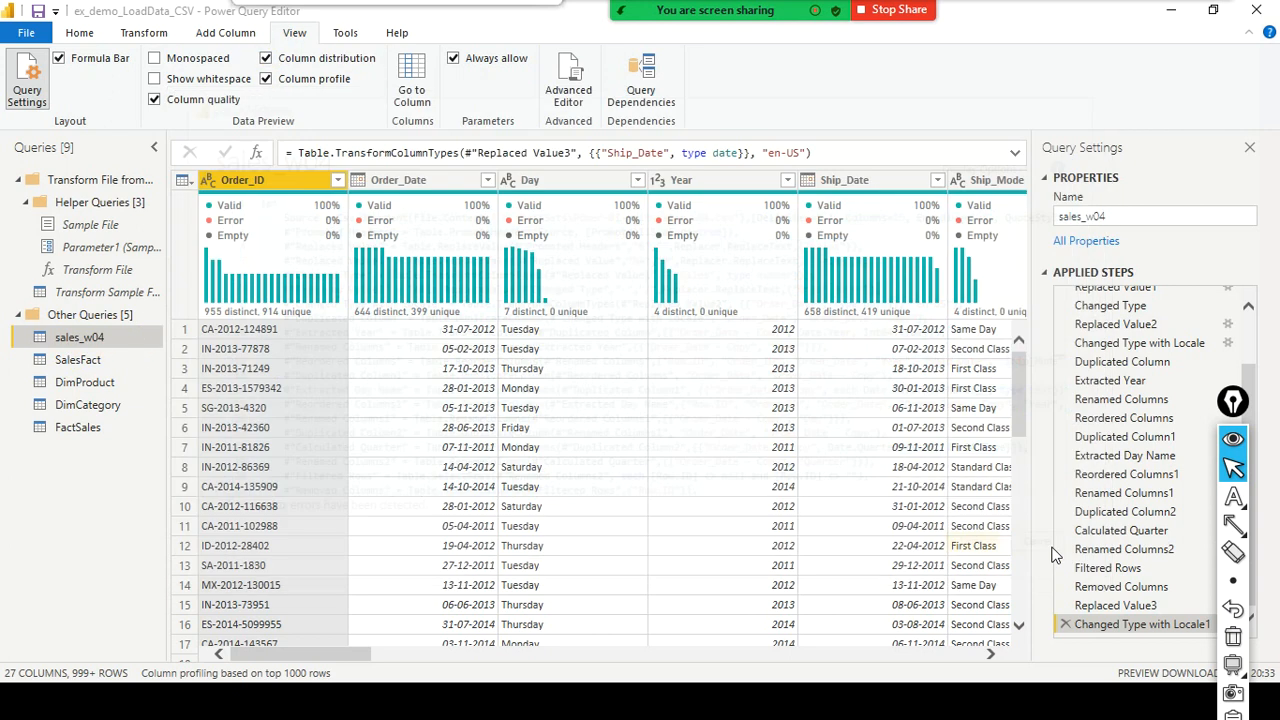
Examine the M code of the SalesFact query in the Advanced Editor and close it
left_click(95, 364)
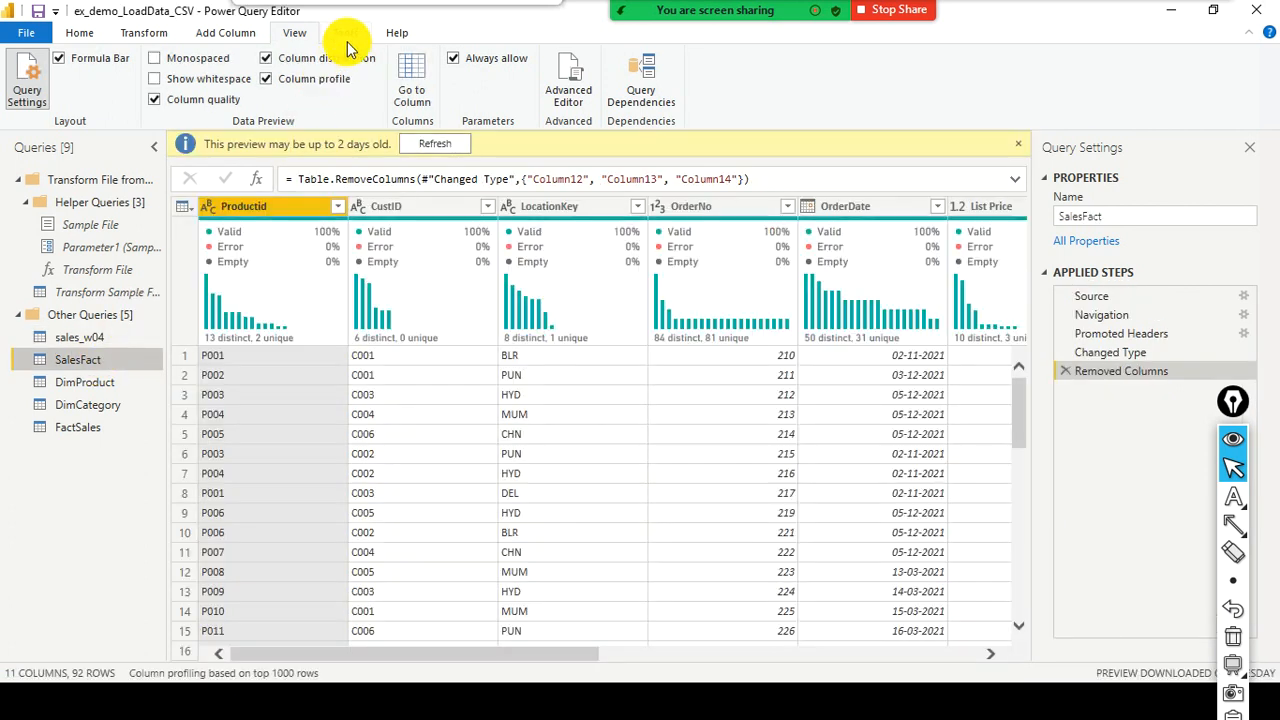
left_click(585, 94)
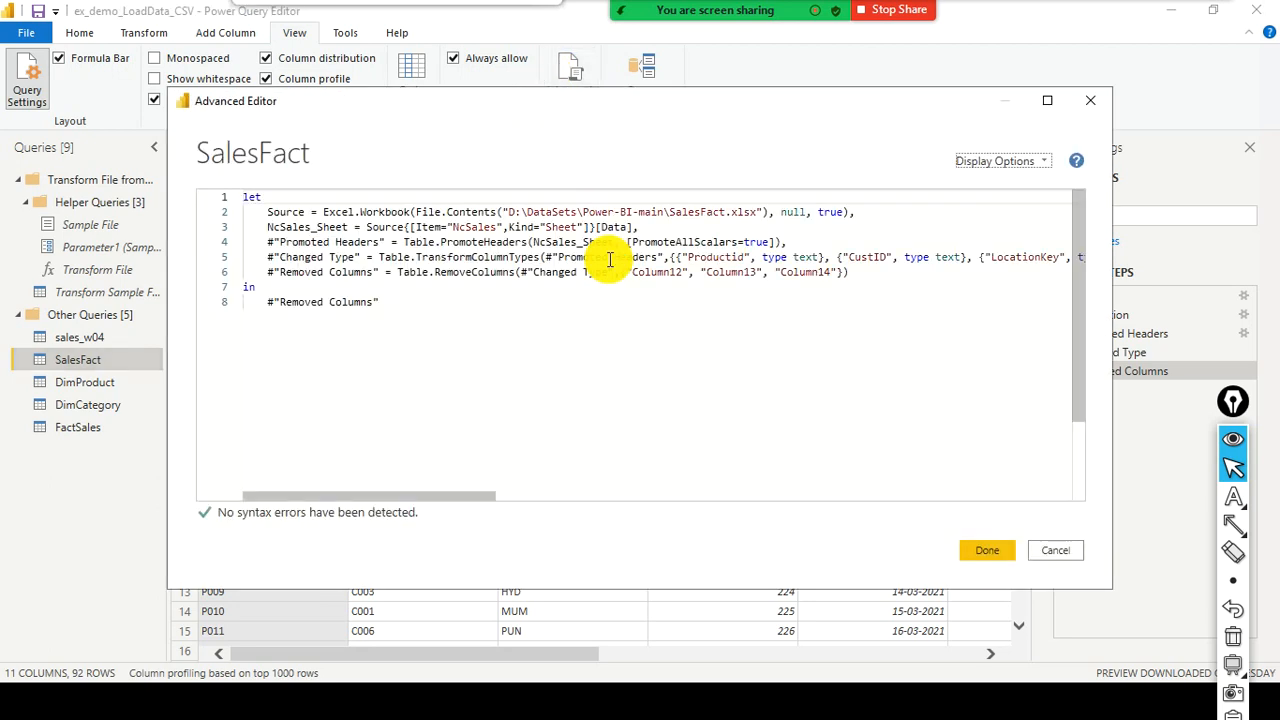
left_click(1089, 108)
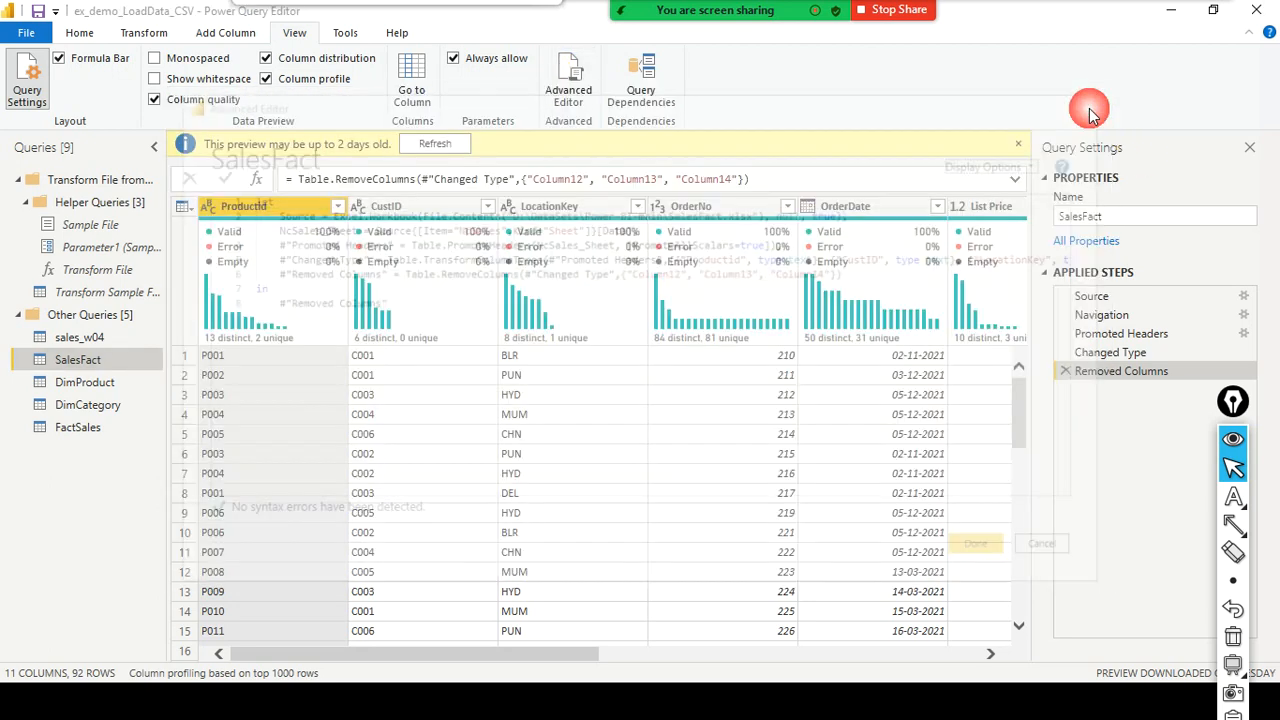
Switch back to the ex_data_visualization Power Query Editor and restore it as a smaller window over the other editor
key("alt+Tab")
key("alt+Tab")
left_click_drag(130, 10, 343, 170)
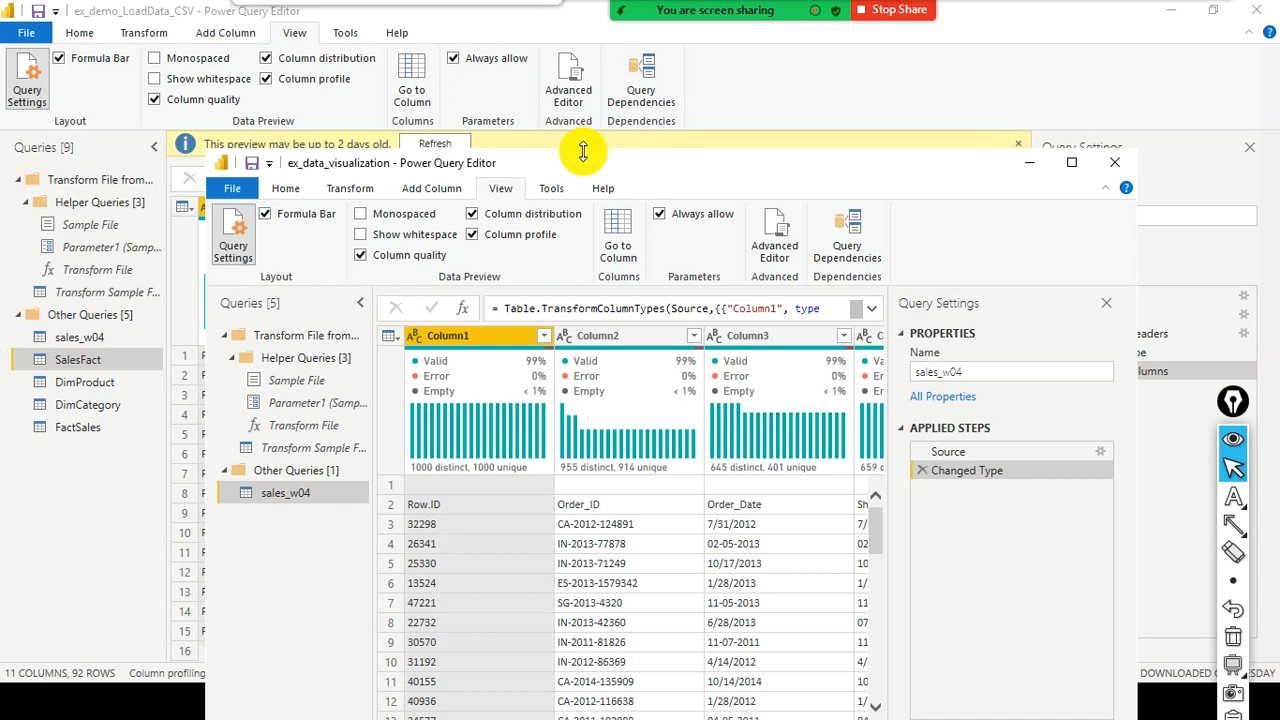
left_click_drag(588, 150, 588, 2)
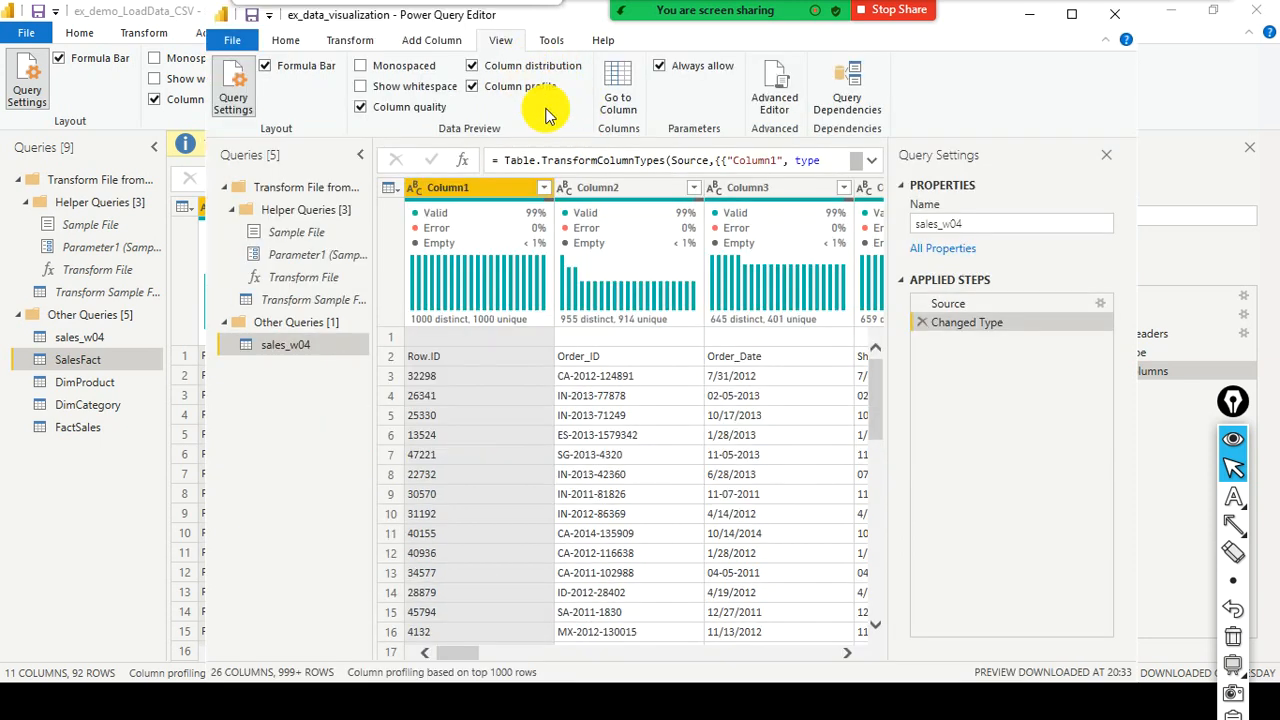
Replace all M code of the sales_w04 query in ex_data_visualization with the copied script and apply it
left_click(762, 105)
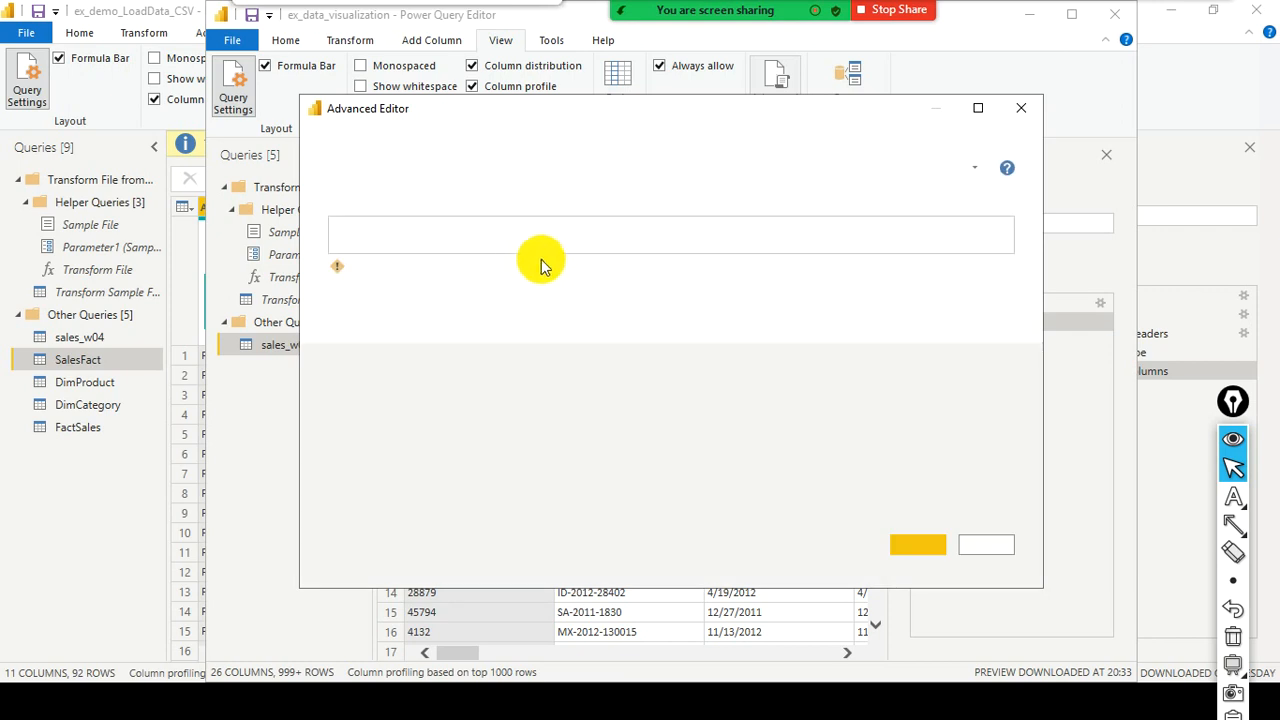
left_click(543, 266)
key("ctrl+a")
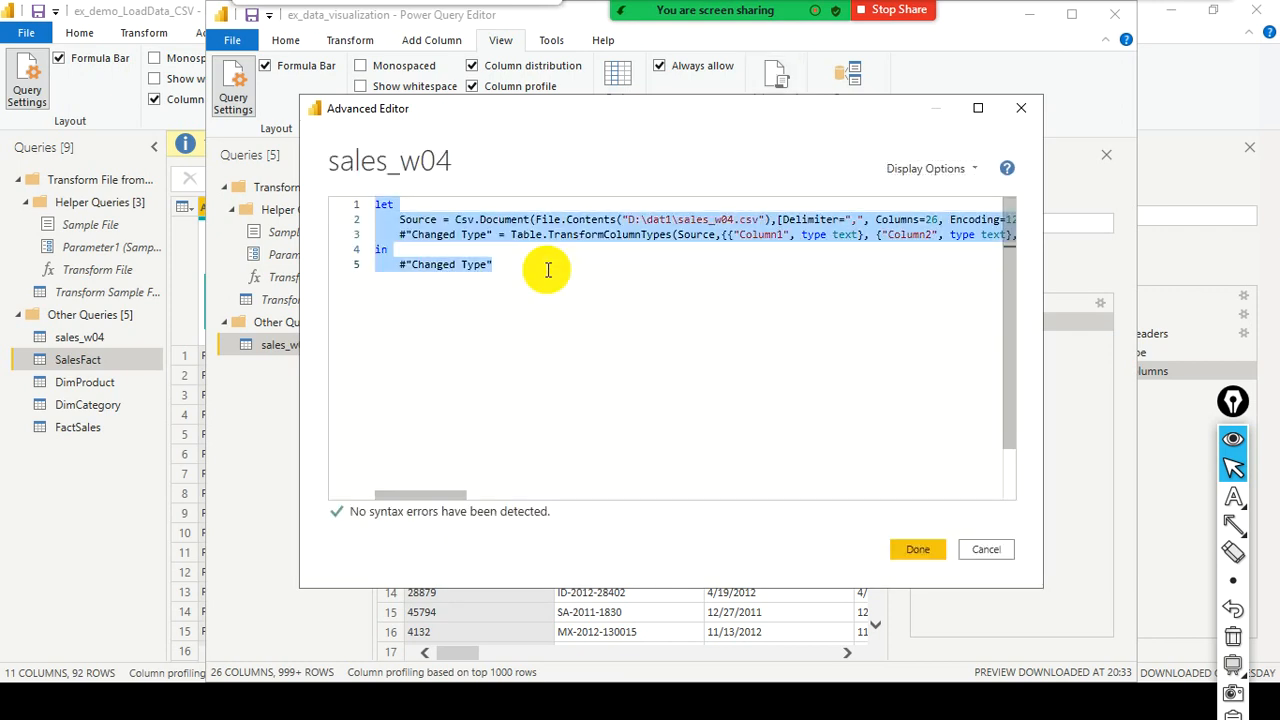
key("ctrl+v")
scroll(640, 425, "down", 3)
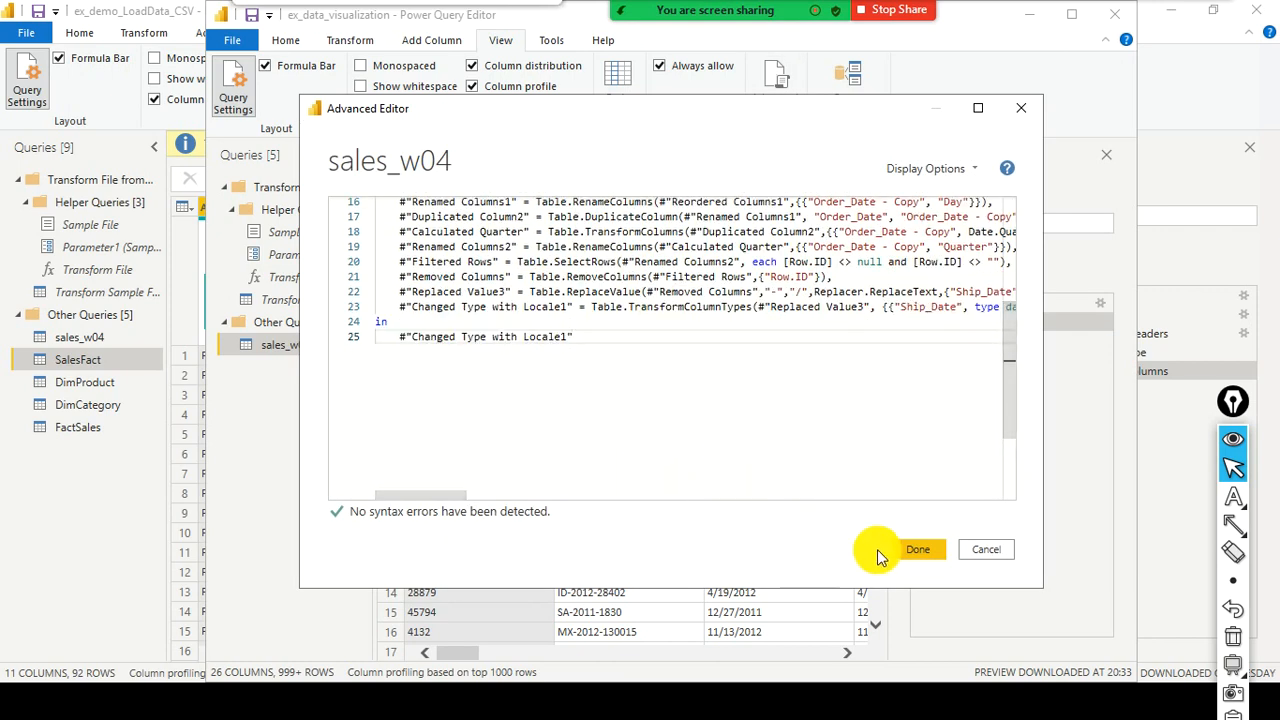
left_click(920, 552)
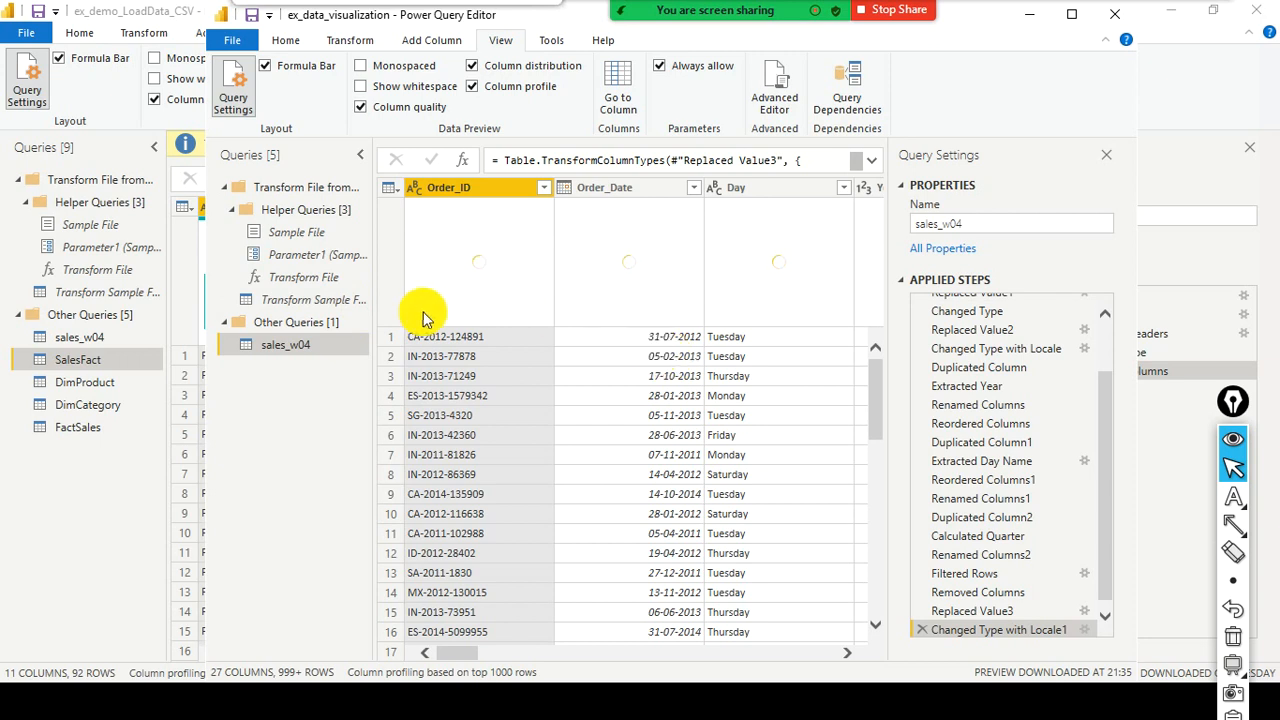
Restore the ex_demo_LoadData_CSV query editor to a smaller window and maximize the ex_data_visualization query editor
left_click(1205, 22)
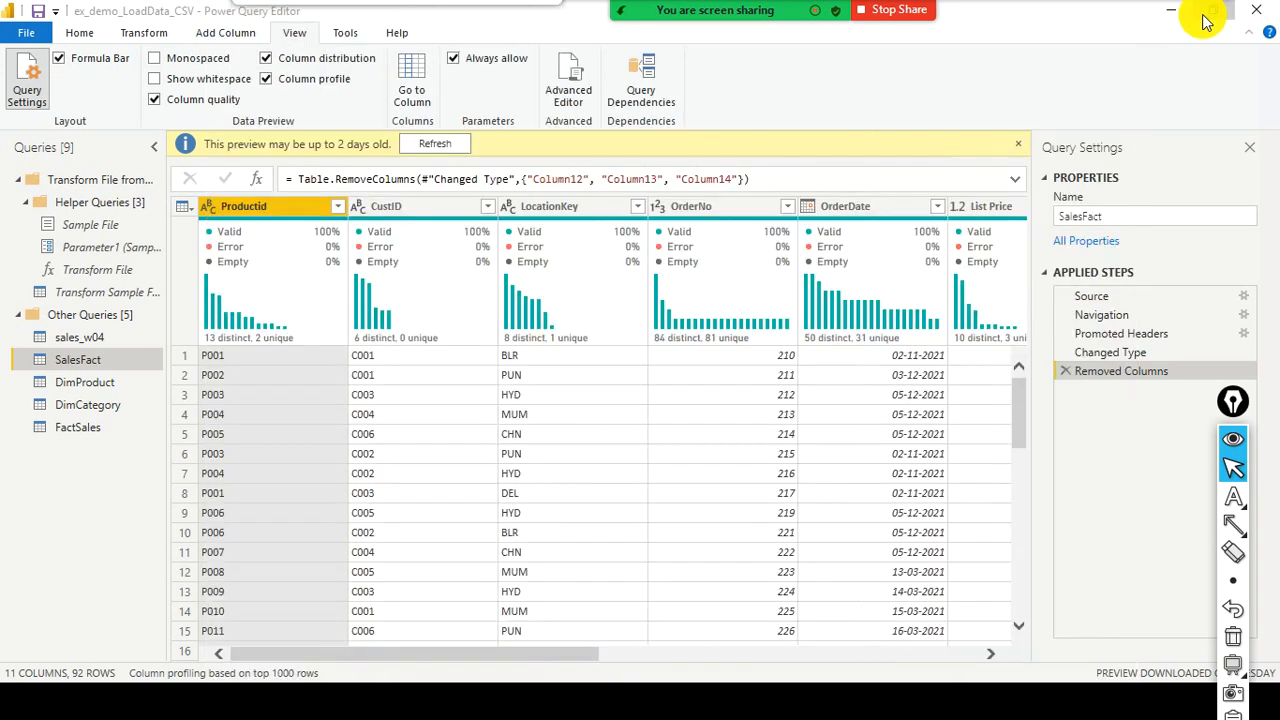
left_click(1207, 16)
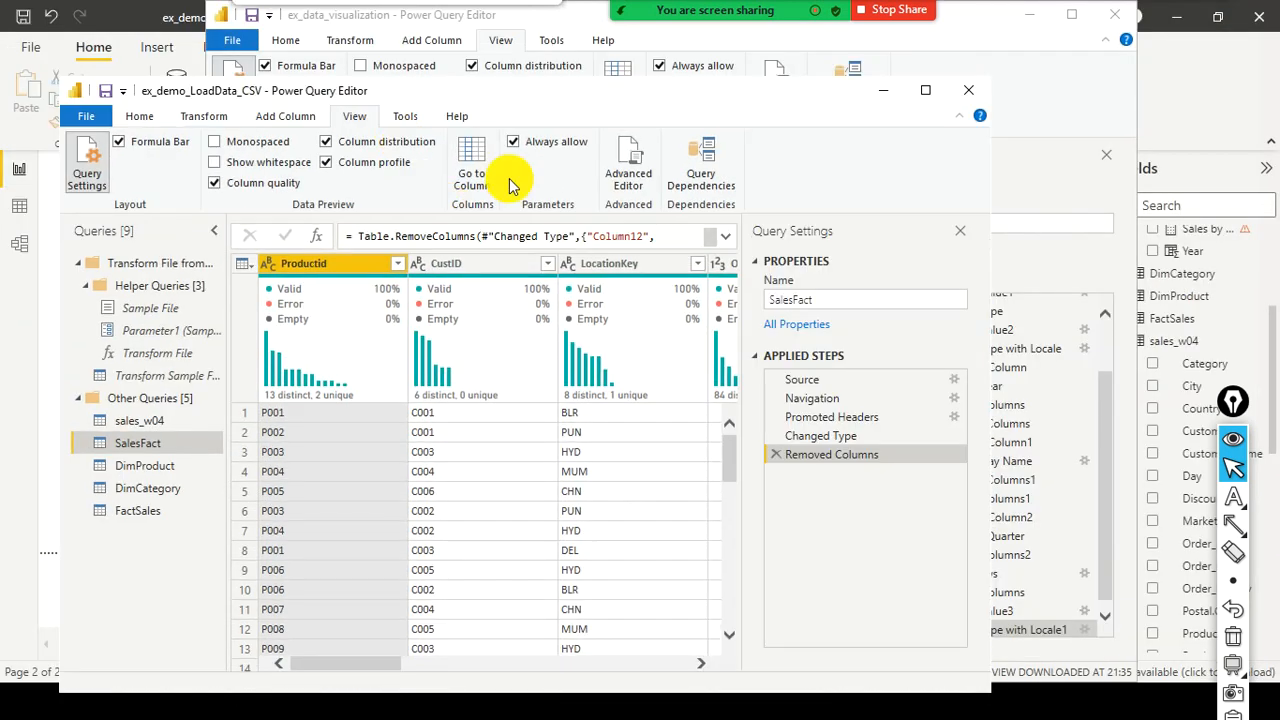
left_click(1076, 22)
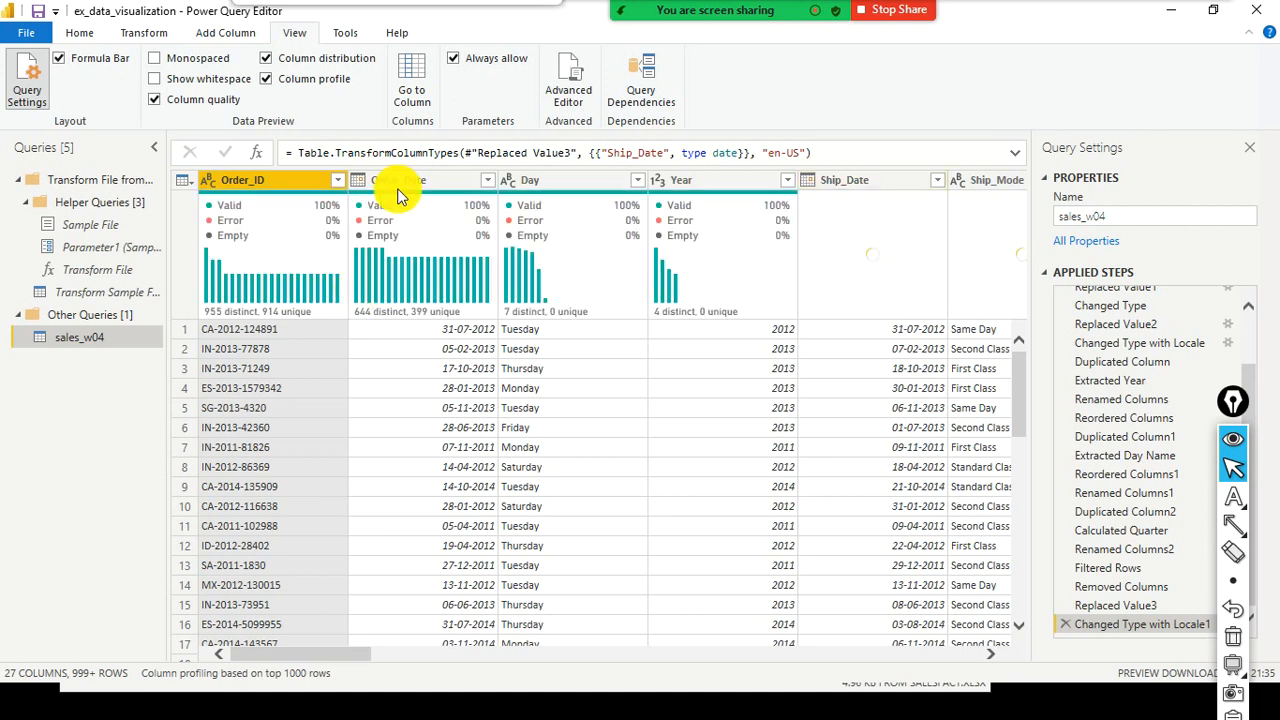
Return to the ex_demo_LoadData_CSV Power Query Editor and select its sales_w04 query
key("alt+Tab")
key("alt+Tab")
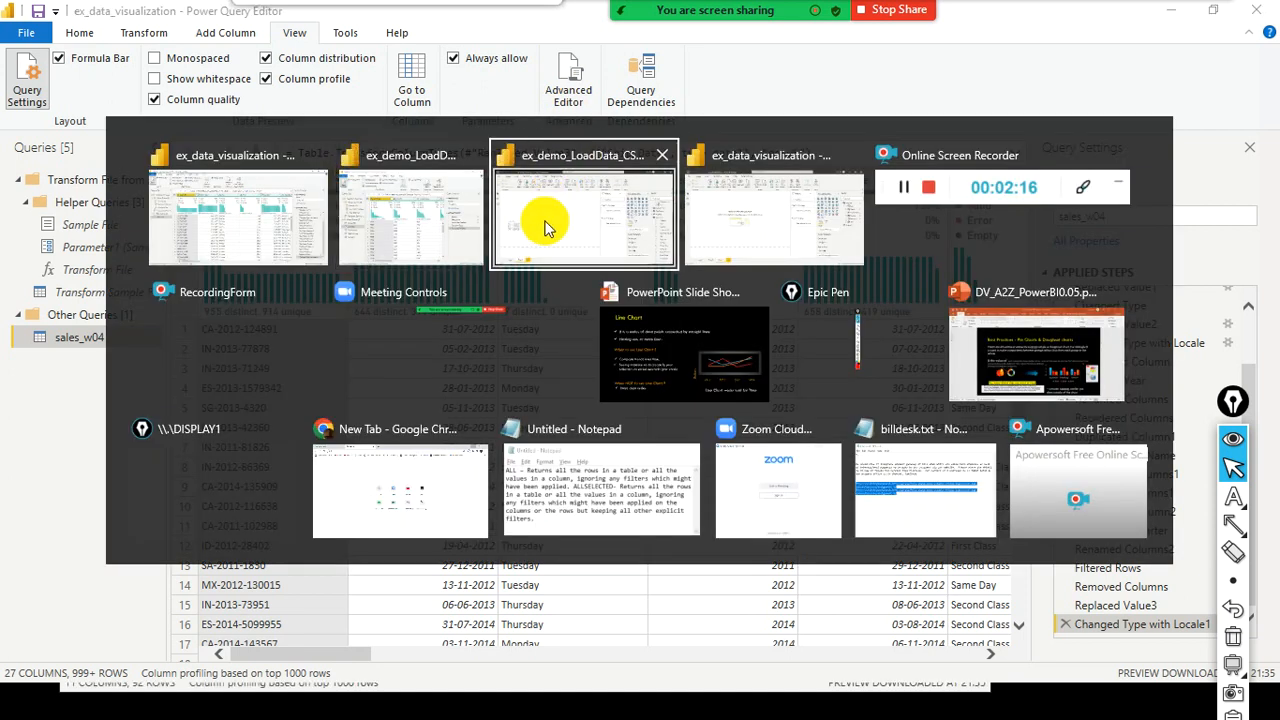
key("alt+Tab")
key("alt+Tab")
key("alt+Tab")
key("Escape")
key("alt+Tab")
key("alt+Tab")
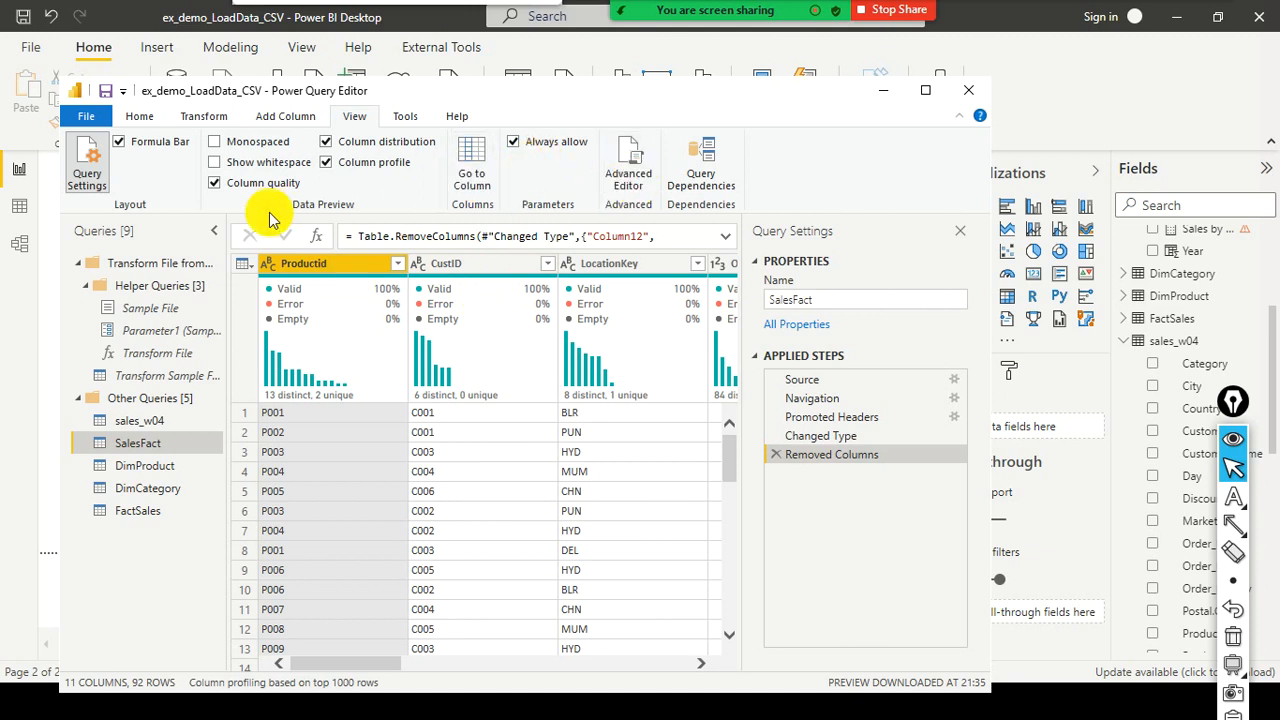
left_click(139, 421)
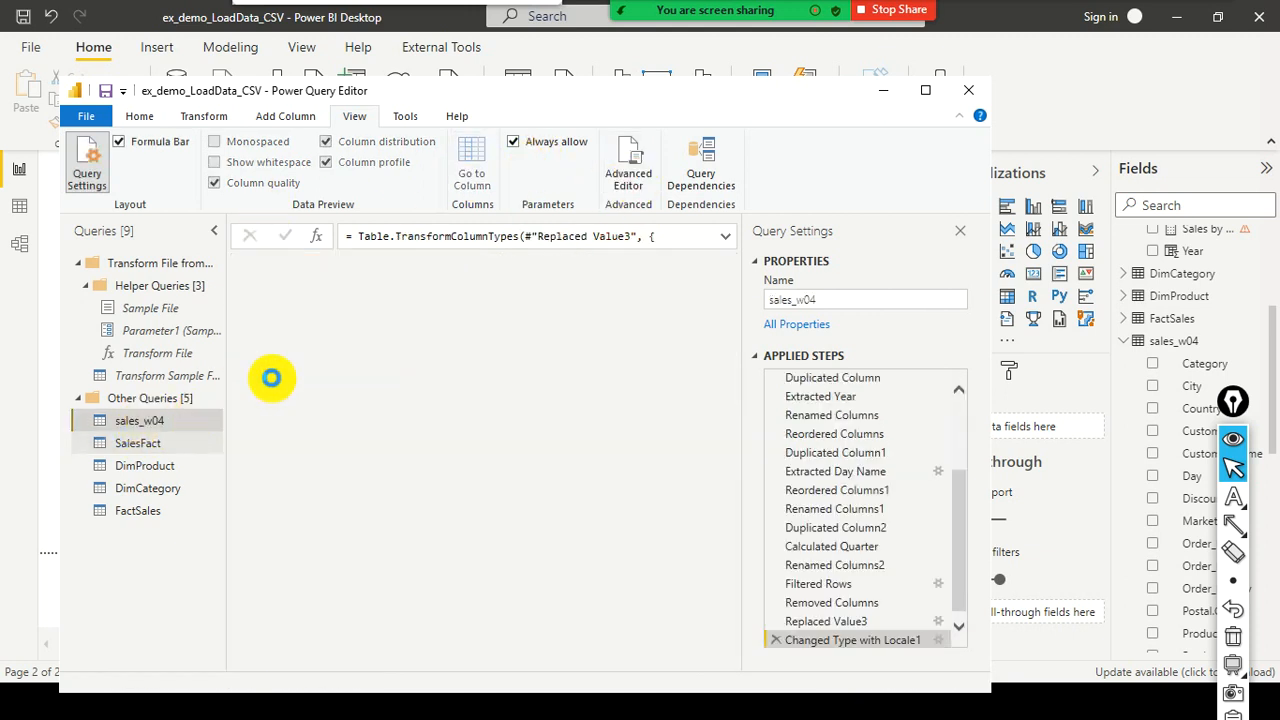
Review the M code of sales_w04 in the Advanced Editor, and close the ex_demo_LoadData_CSV query editor
left_click(629, 170)
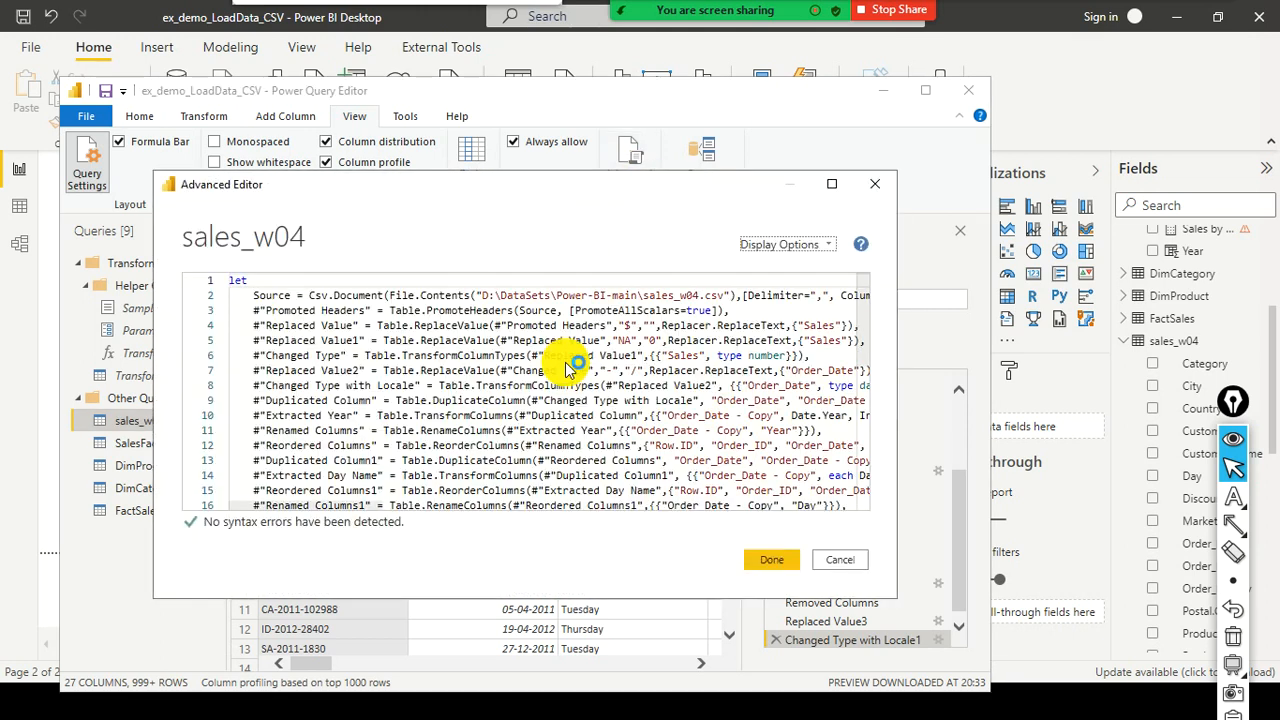
left_click(873, 186)
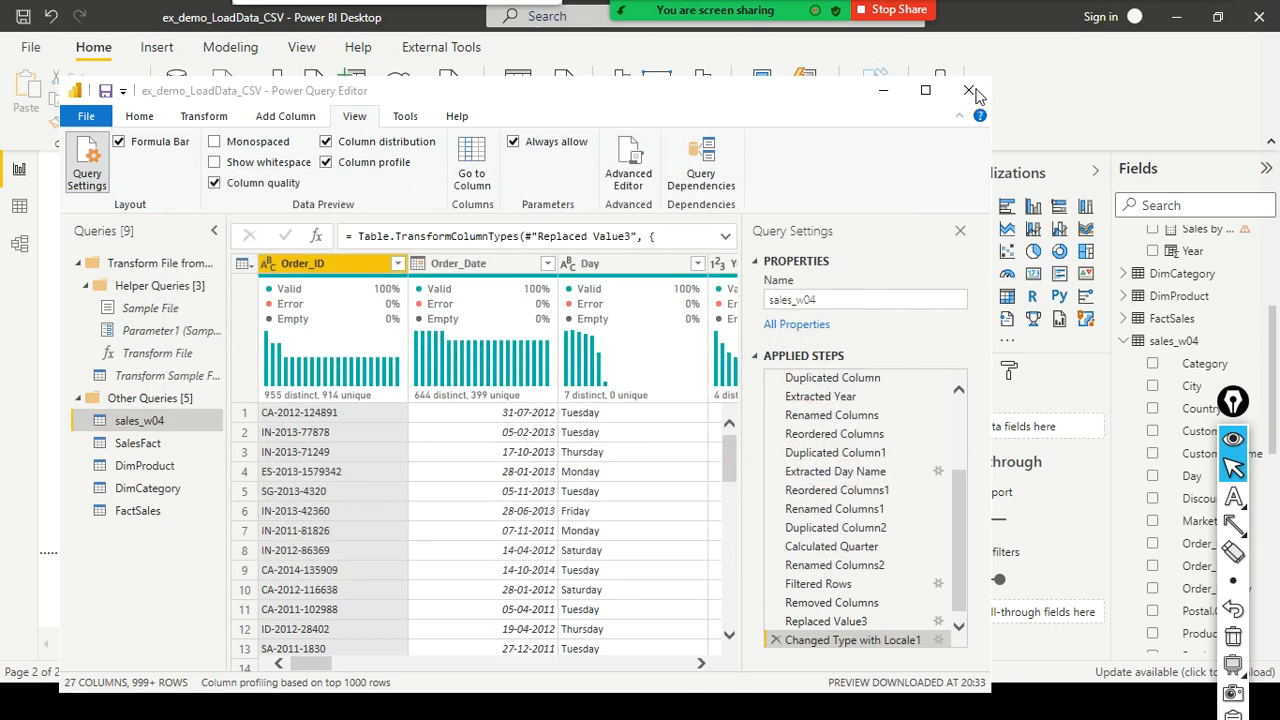
left_click(966, 92)
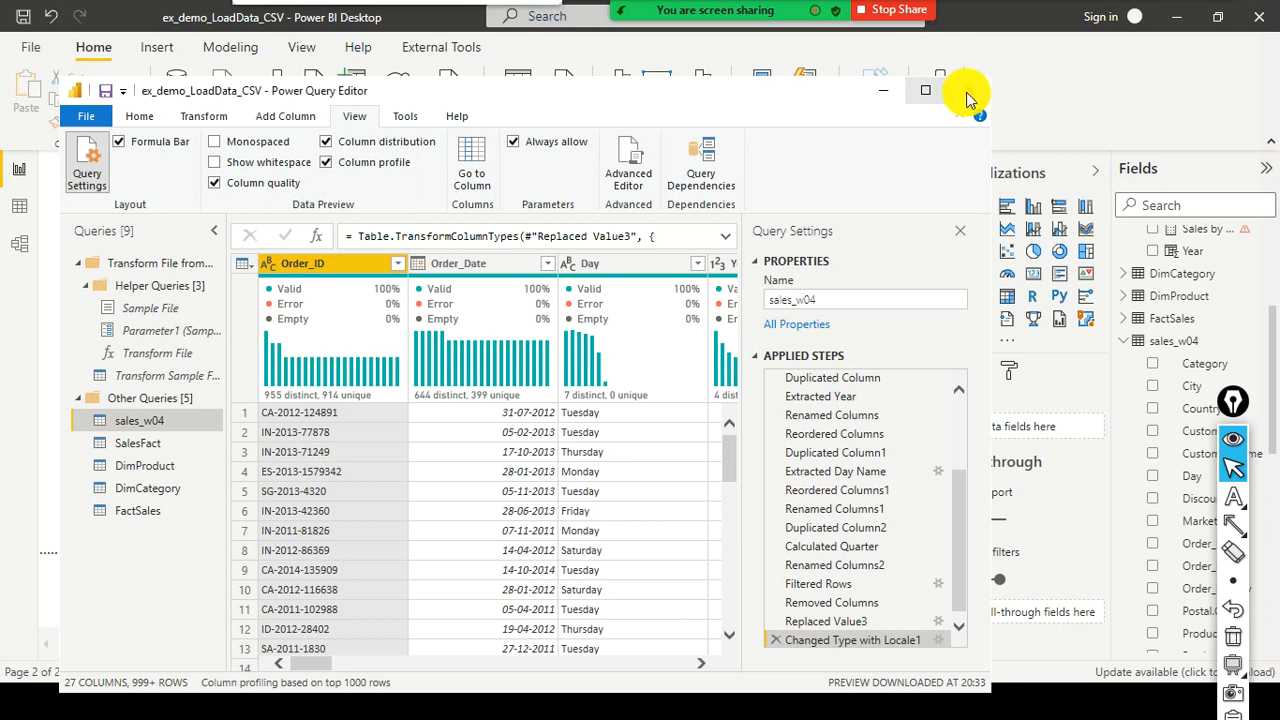
Switch to the ex_data_visualization Power Query Editor and review the pasted sales_w04 script in the Advanced Editor
key("alt+Tab")
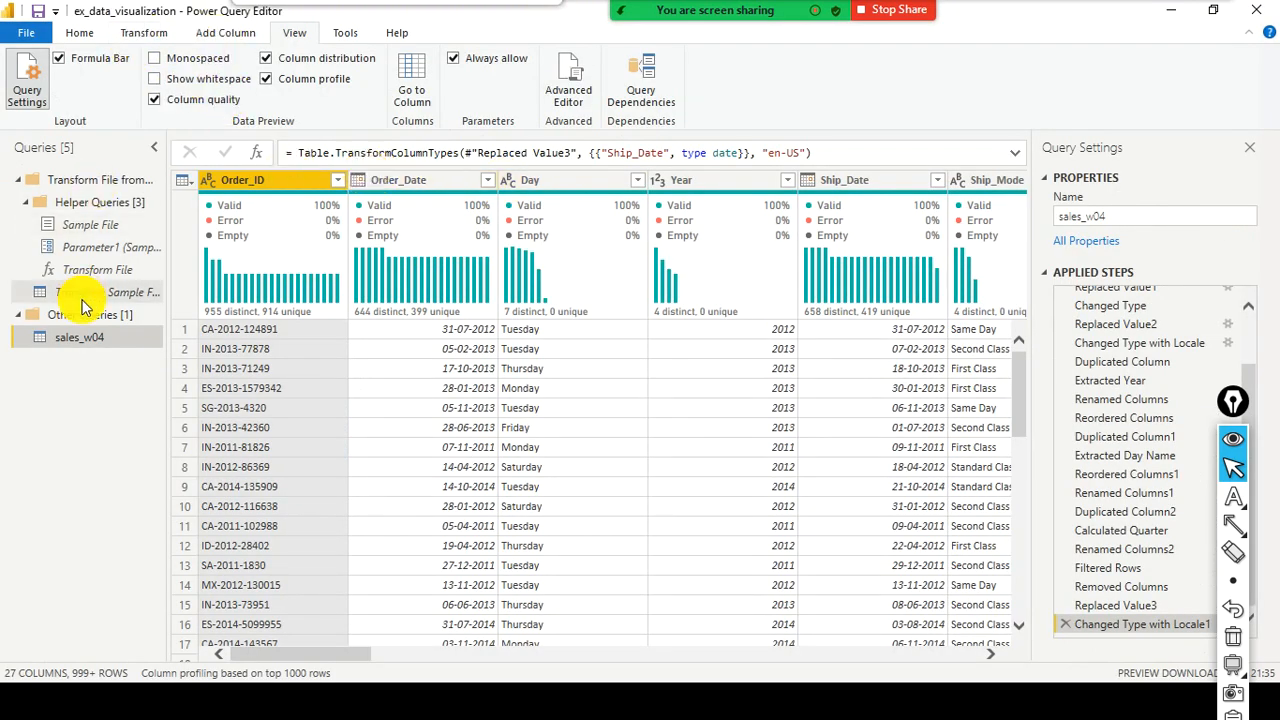
left_click(560, 94)
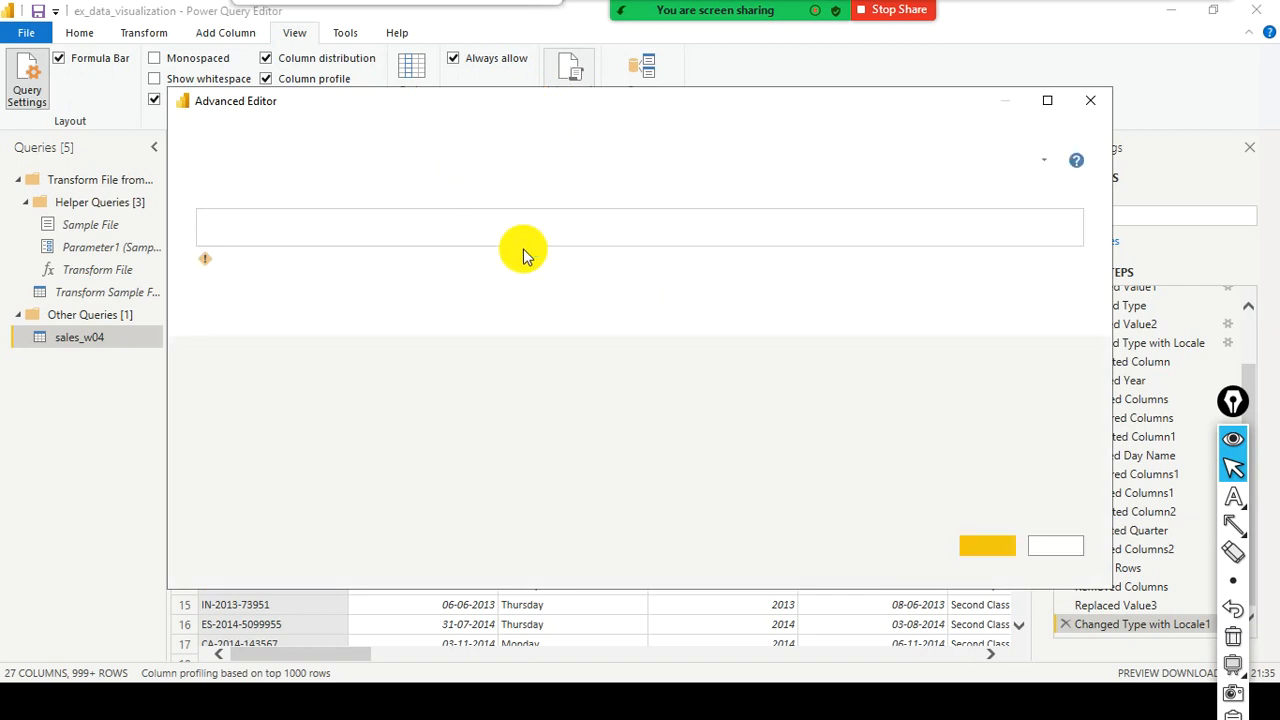
scroll(523, 300, "down", 7)
scroll(700, 380, "up", 5)
left_click(983, 547)
left_click(987, 553)
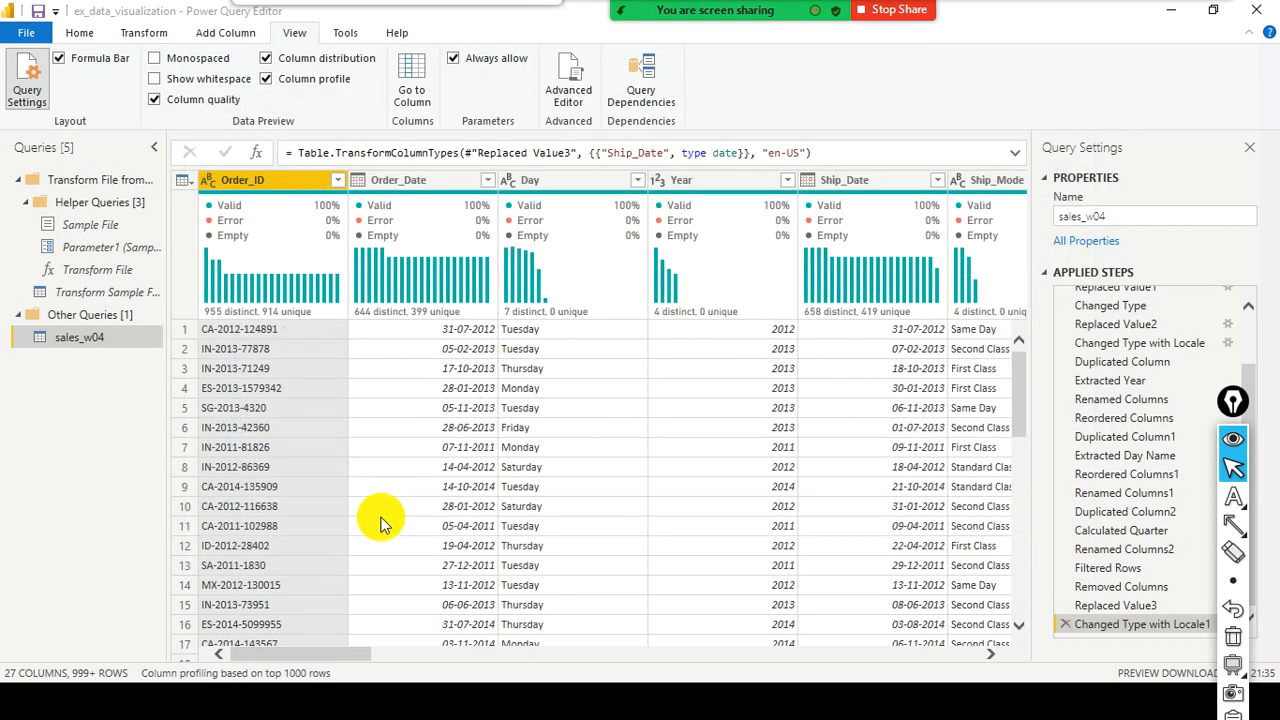
Check the transformed sales_w04 columns across the preview, and close the ex_data_visualization query editor with its changes applied
left_click_drag(317, 654, 547, 655)
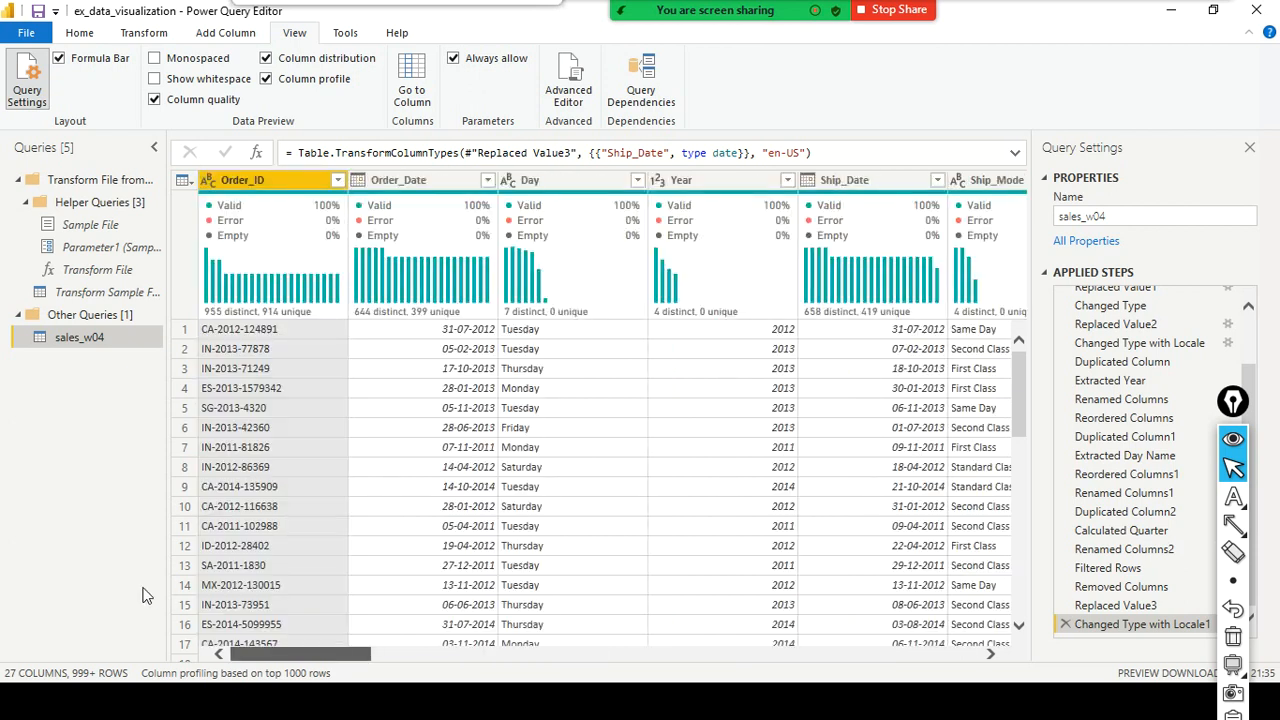
left_click_drag(310, 650, 803, 638)
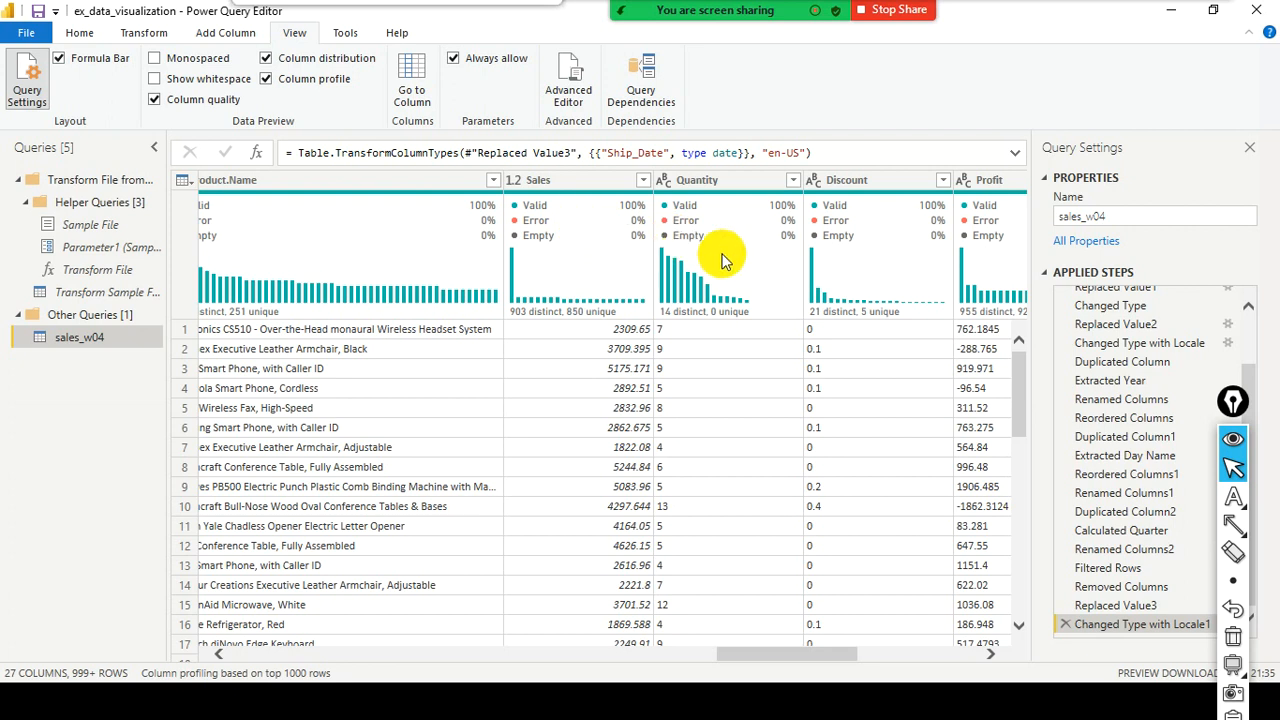
mouse_move(705, 280)
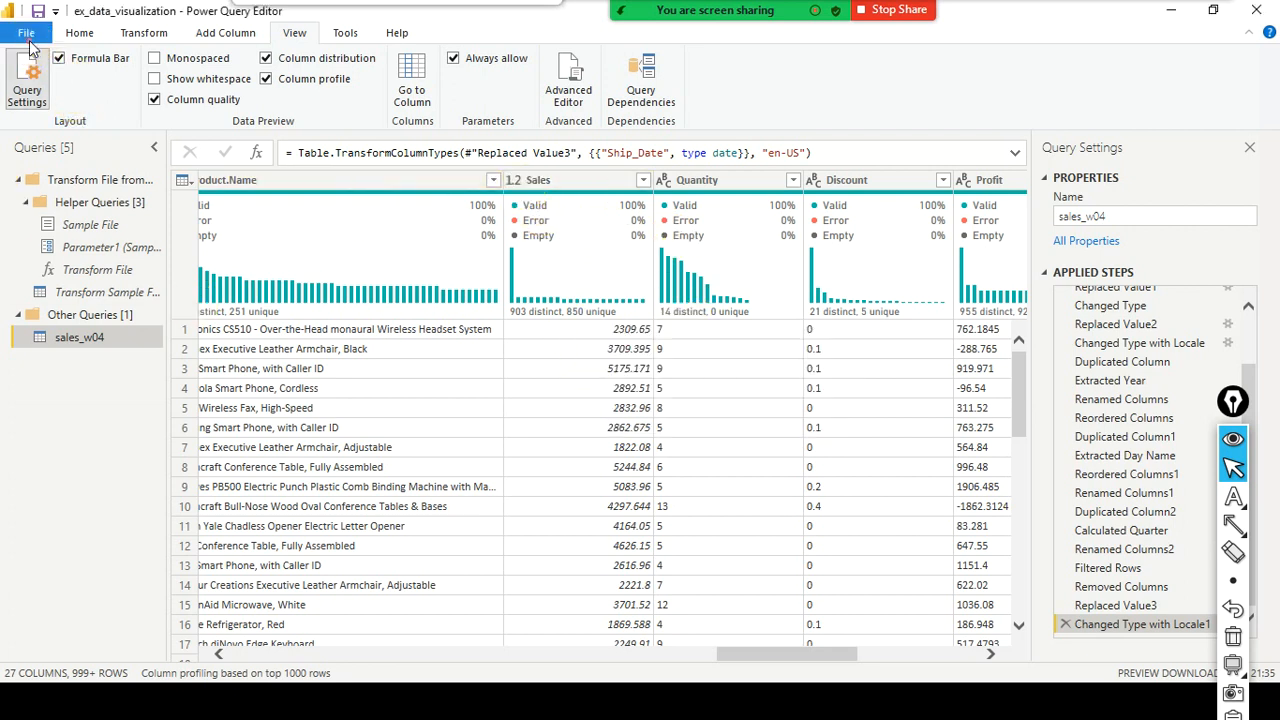
left_click(26, 32)
left_click(66, 66)
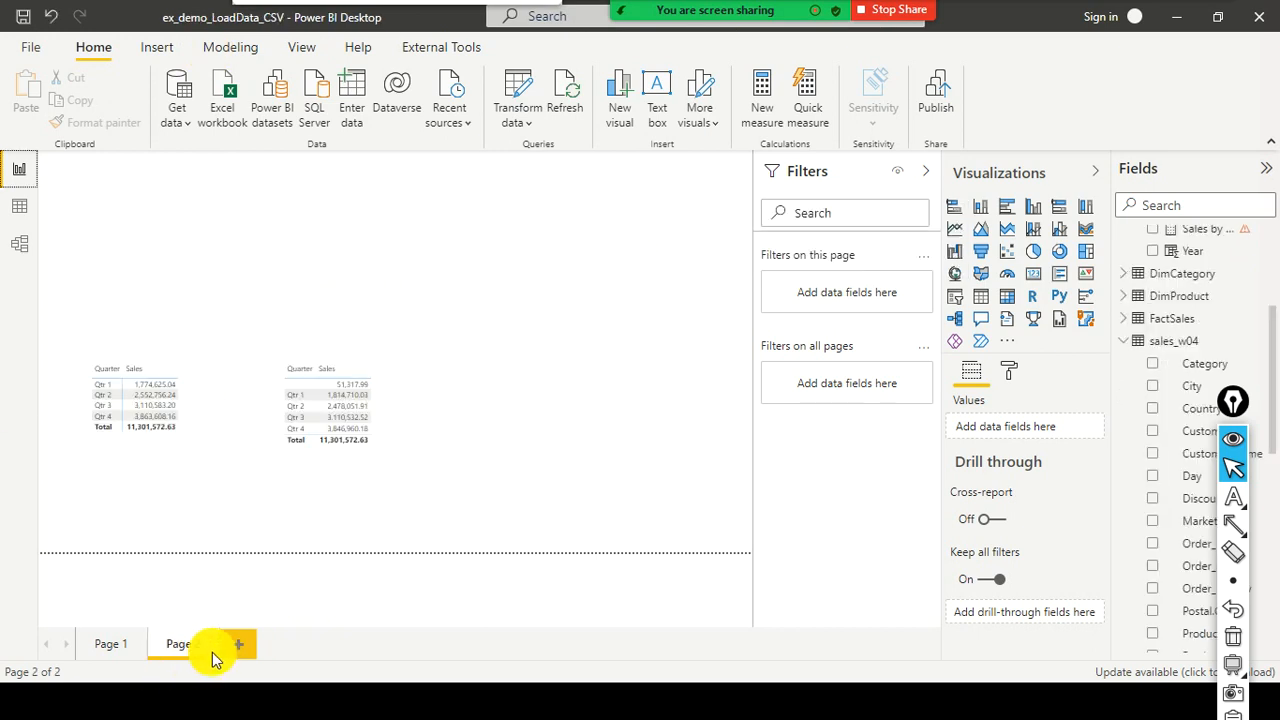
Add a new page to the ex_demo_LoadData_CSV report and place an empty line chart in its left half
left_click(226, 646)
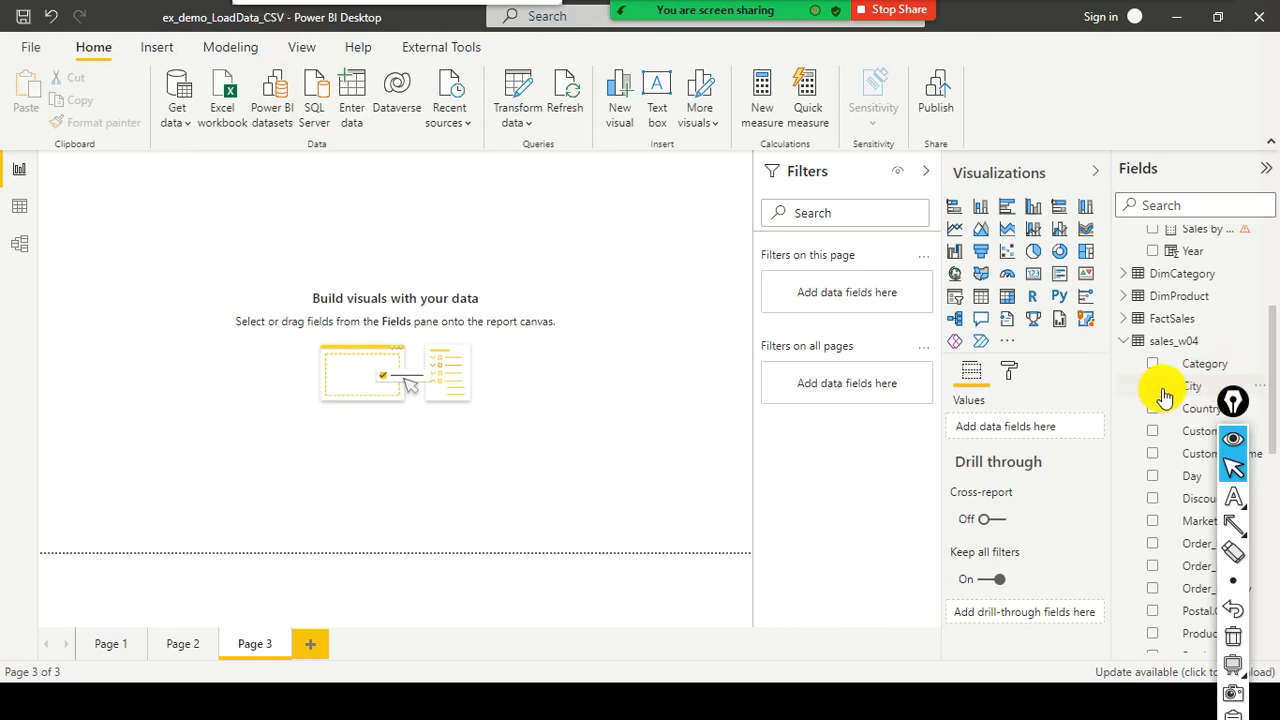
scroll(1154, 398, "down", 3)
scroll(1151, 396, "up", 1)
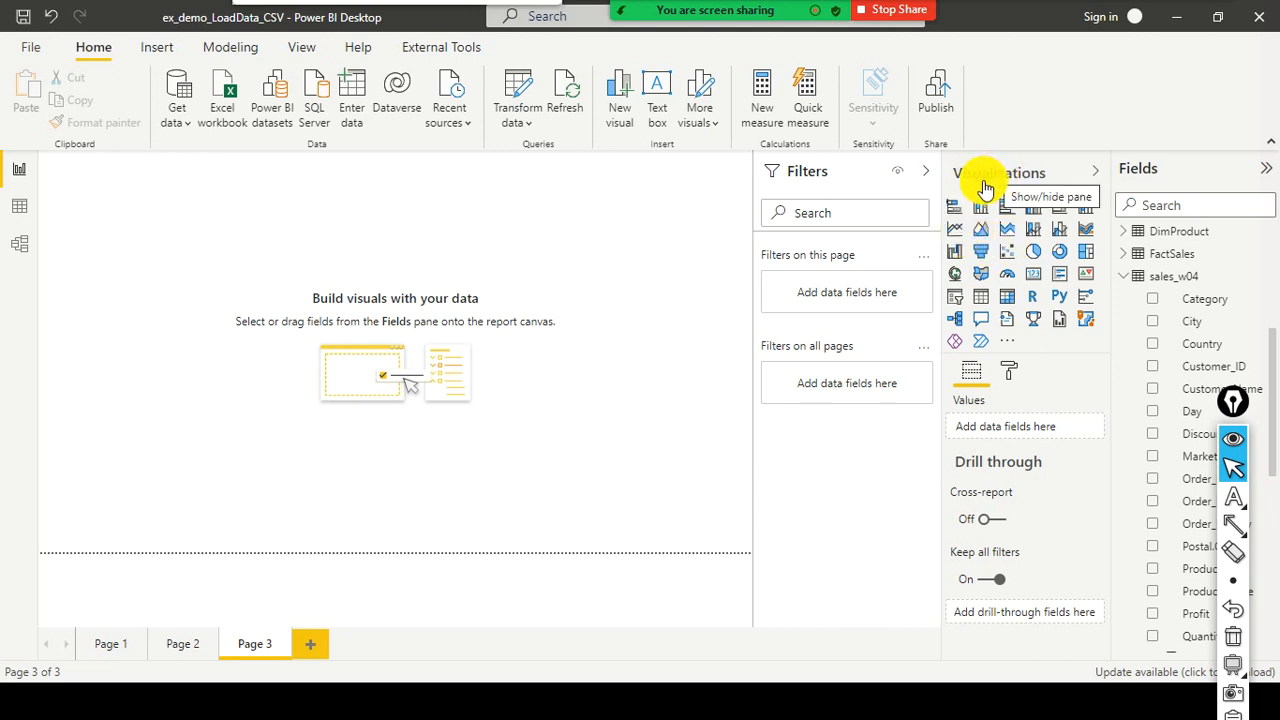
left_click(954, 228)
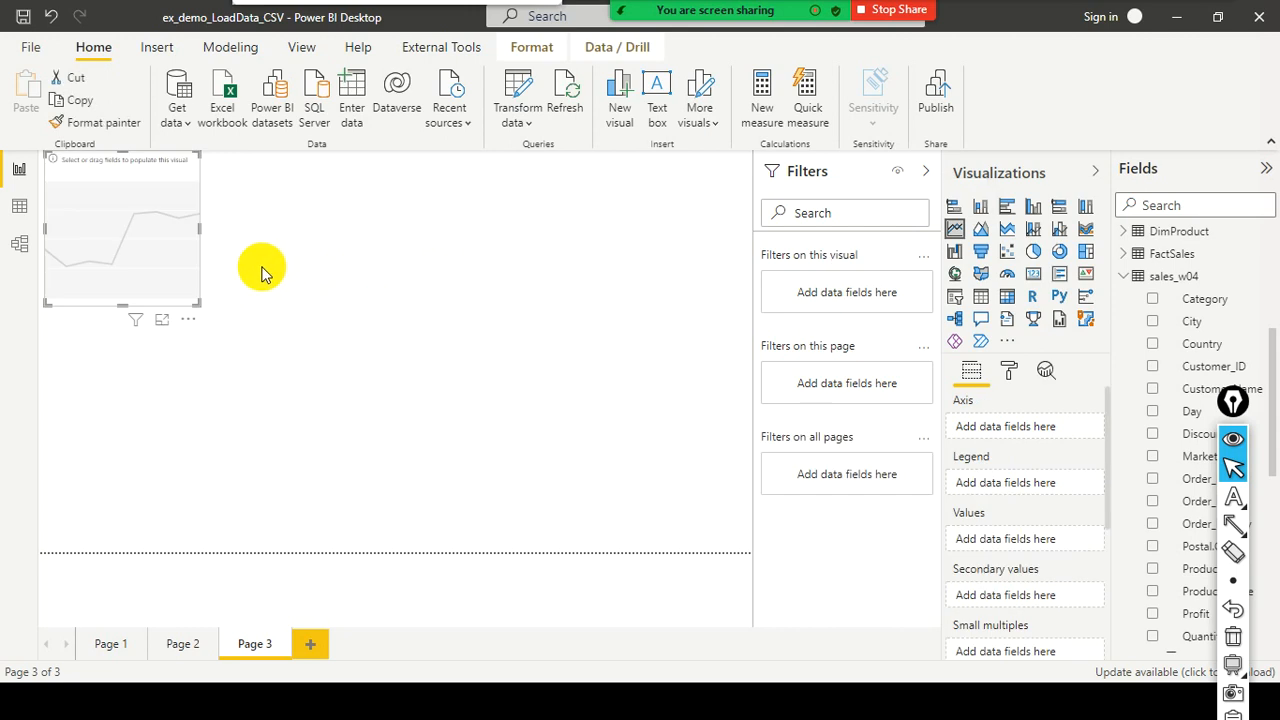
left_click_drag(165, 267, 362, 342)
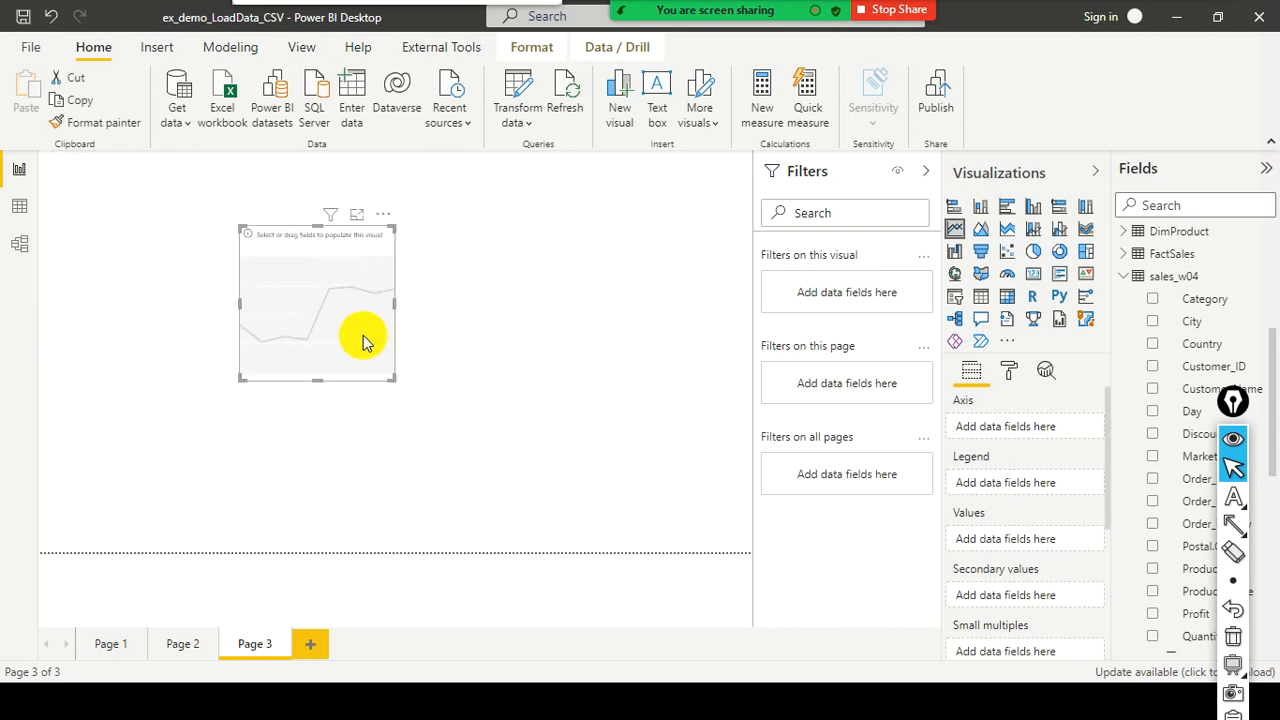
left_click_drag(338, 344, 262, 374)
Put Year from the Calendar date hierarchy on the line chart's axis and check the table relationships in the data model
scroll(1160, 288, "up", 3)
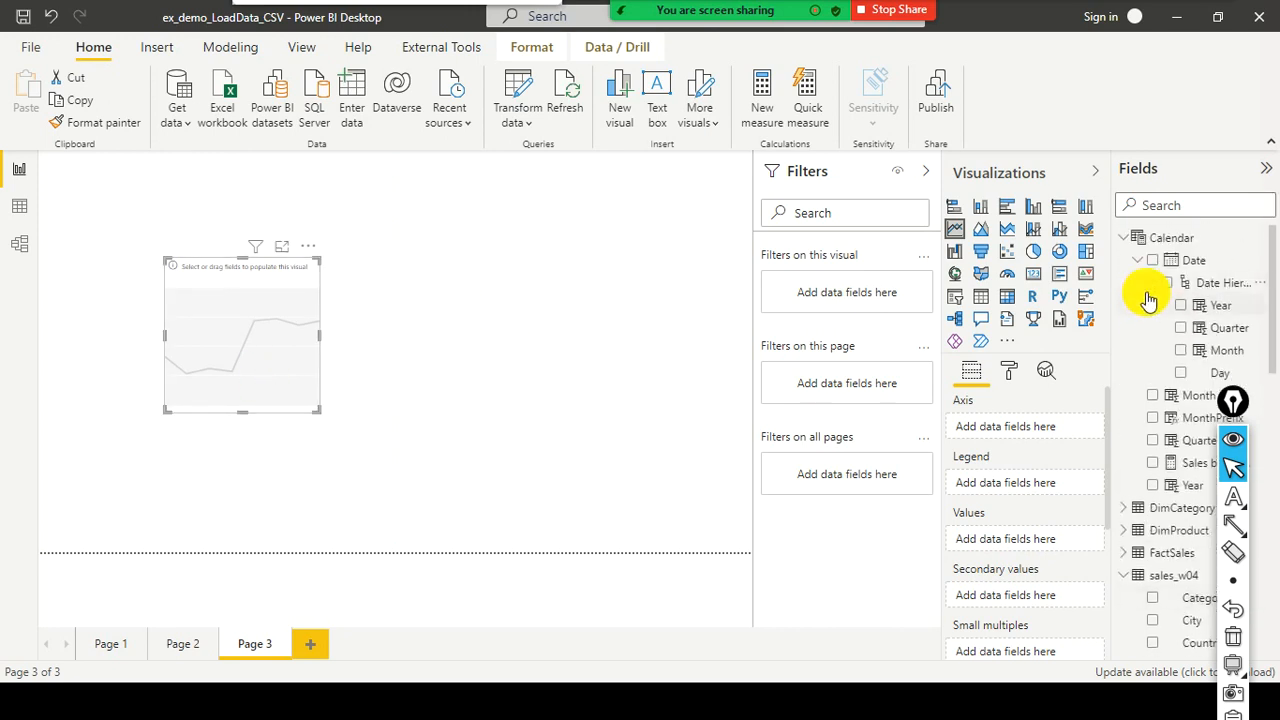
left_click_drag(1222, 310, 266, 360)
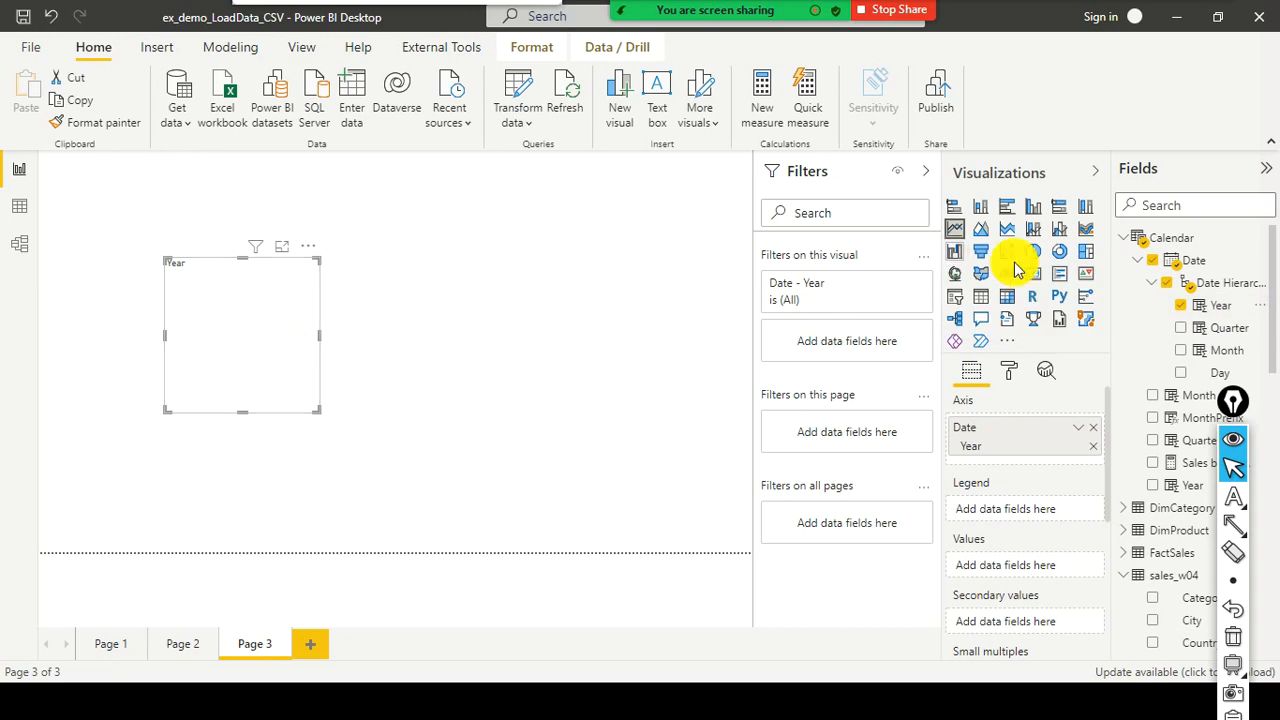
left_click(19, 243)
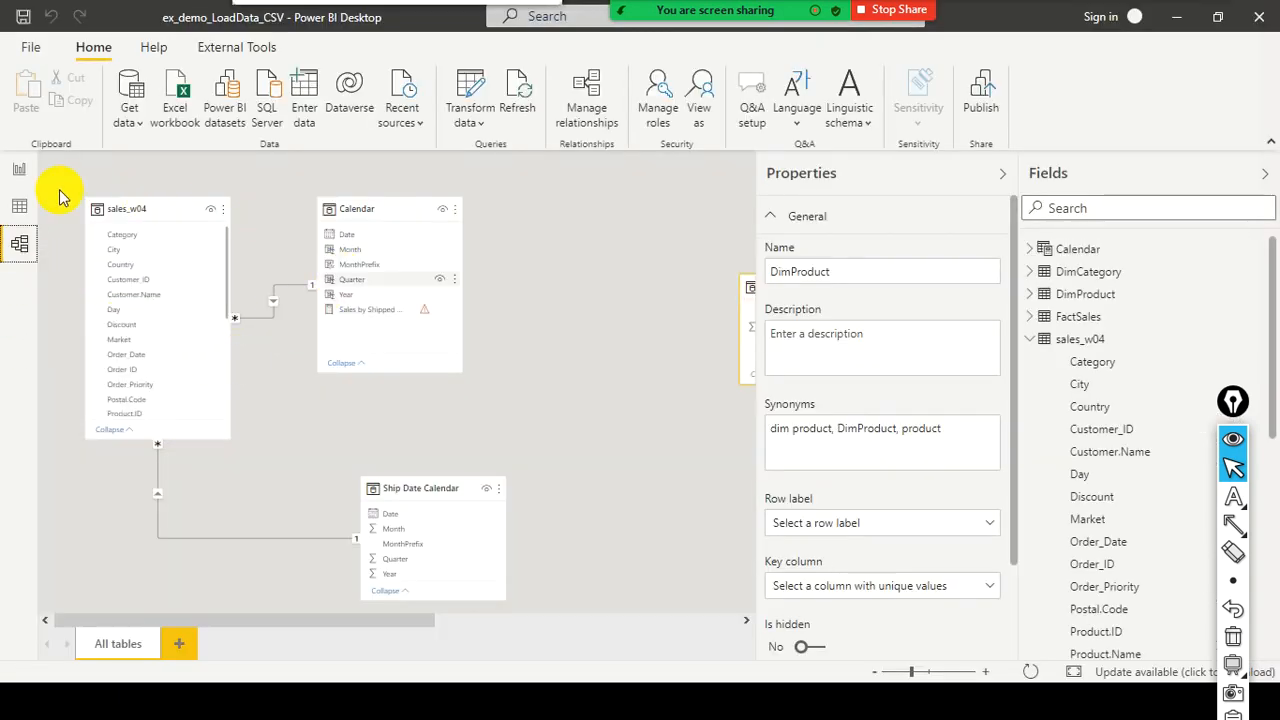
left_click(20, 172)
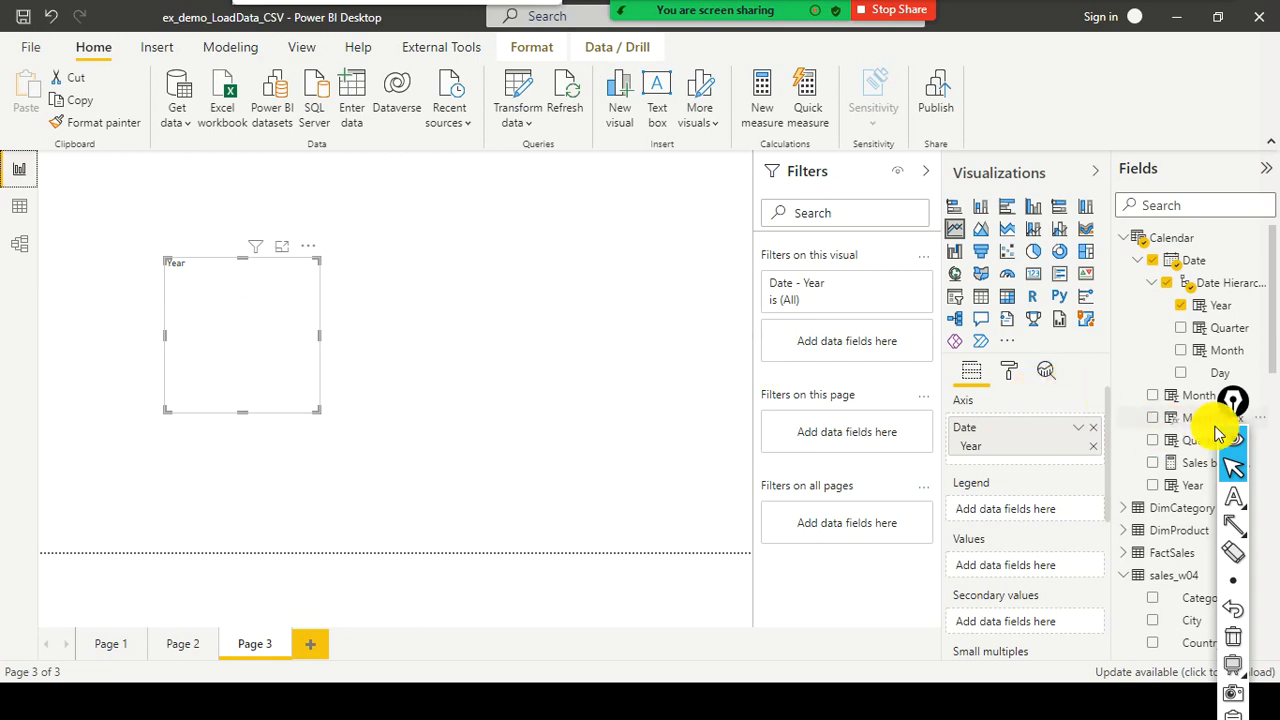
Add Sales from sales_w04 as the line chart's values and widen the chart across the page
scroll(1172, 470, "down", 5)
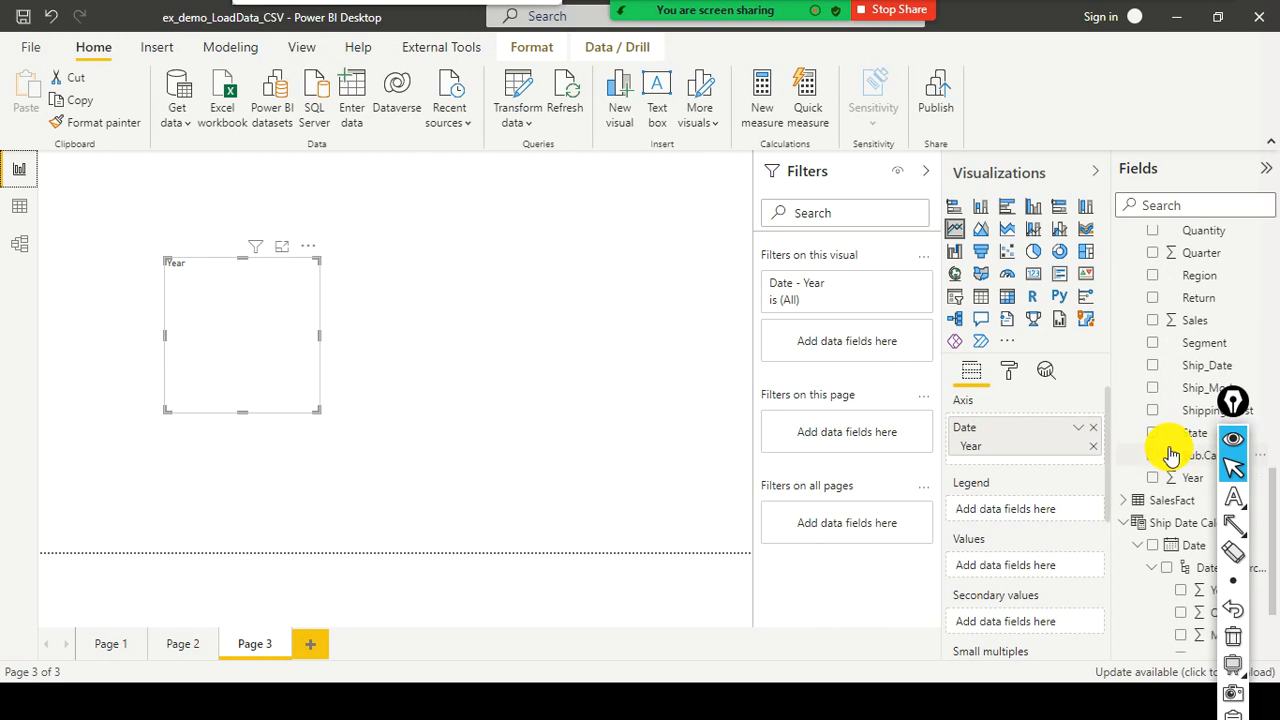
scroll(1170, 460, "down", 2)
left_click_drag(1232, 401, 1190, 527)
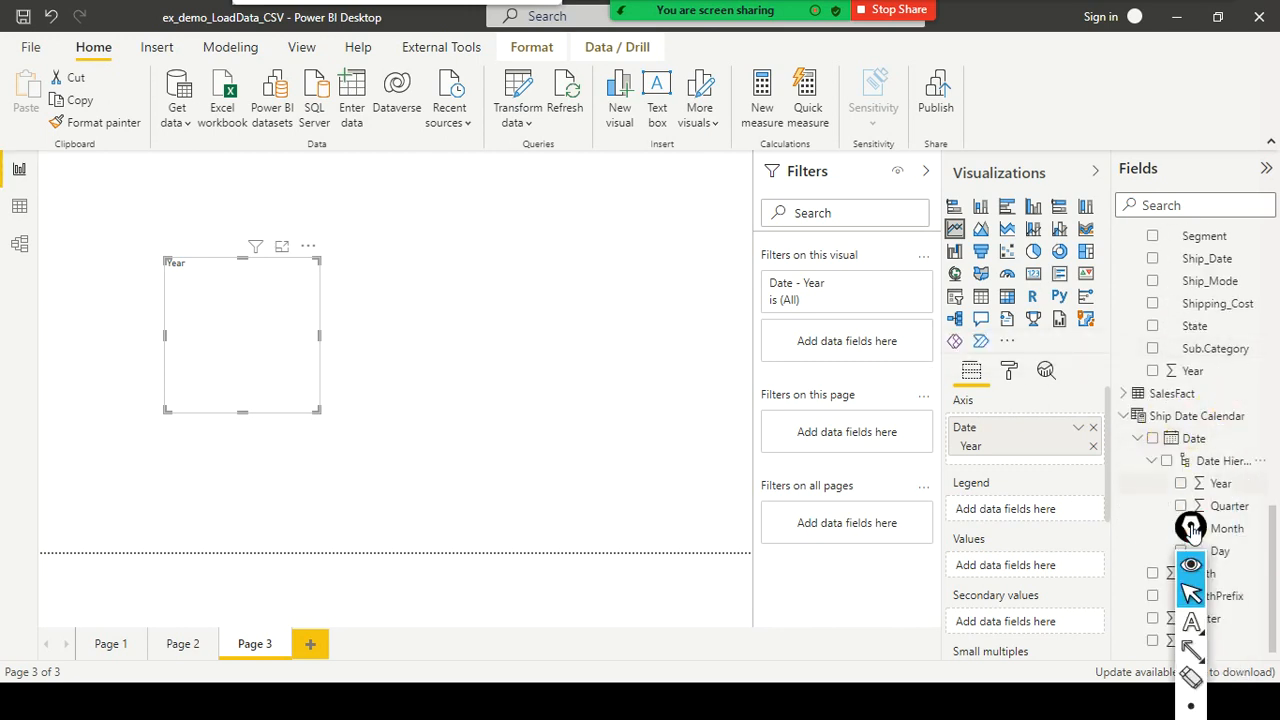
scroll(1222, 355, "up", 10)
scroll(1222, 355, "down", 9)
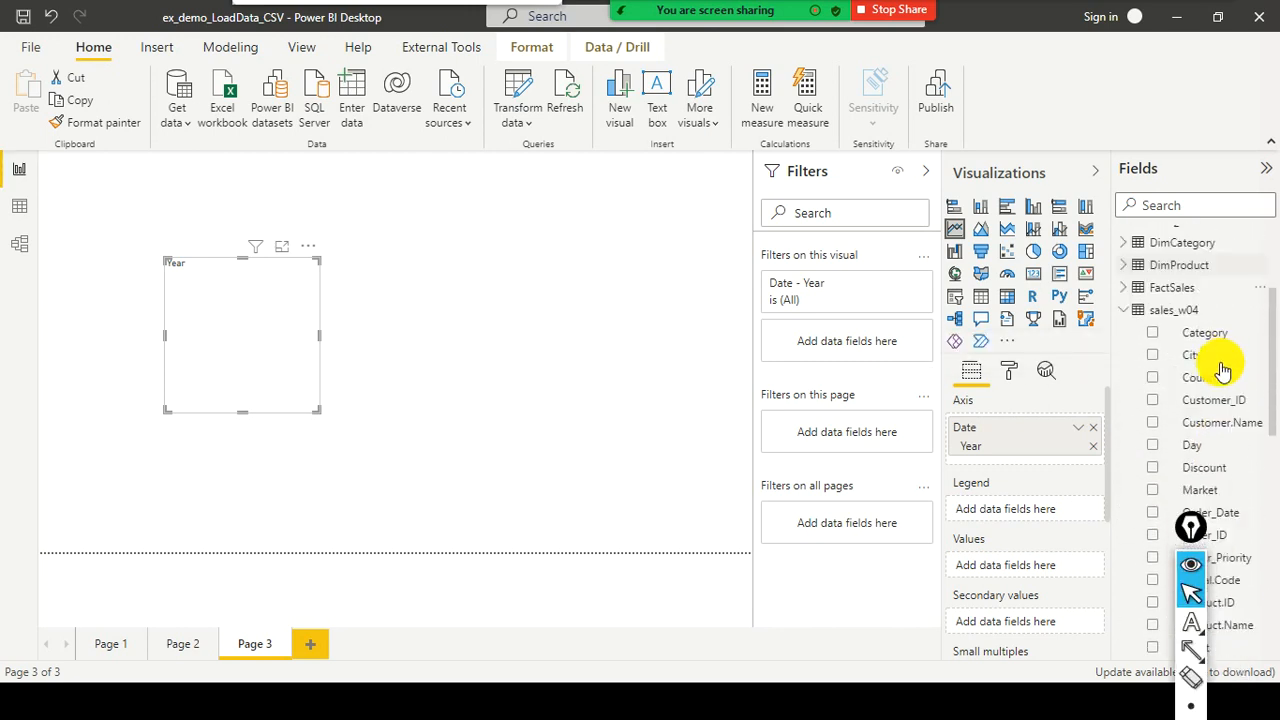
left_click_drag(1216, 413, 285, 276)
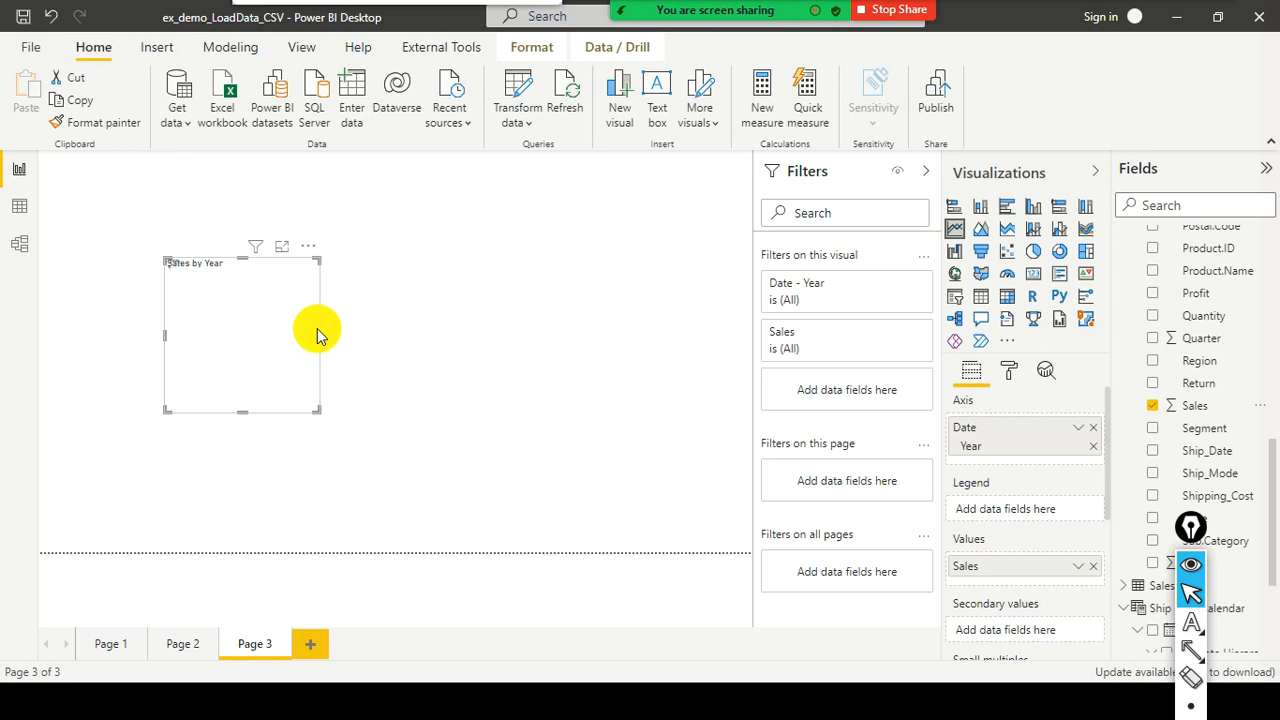
left_click_drag(321, 338, 571, 380)
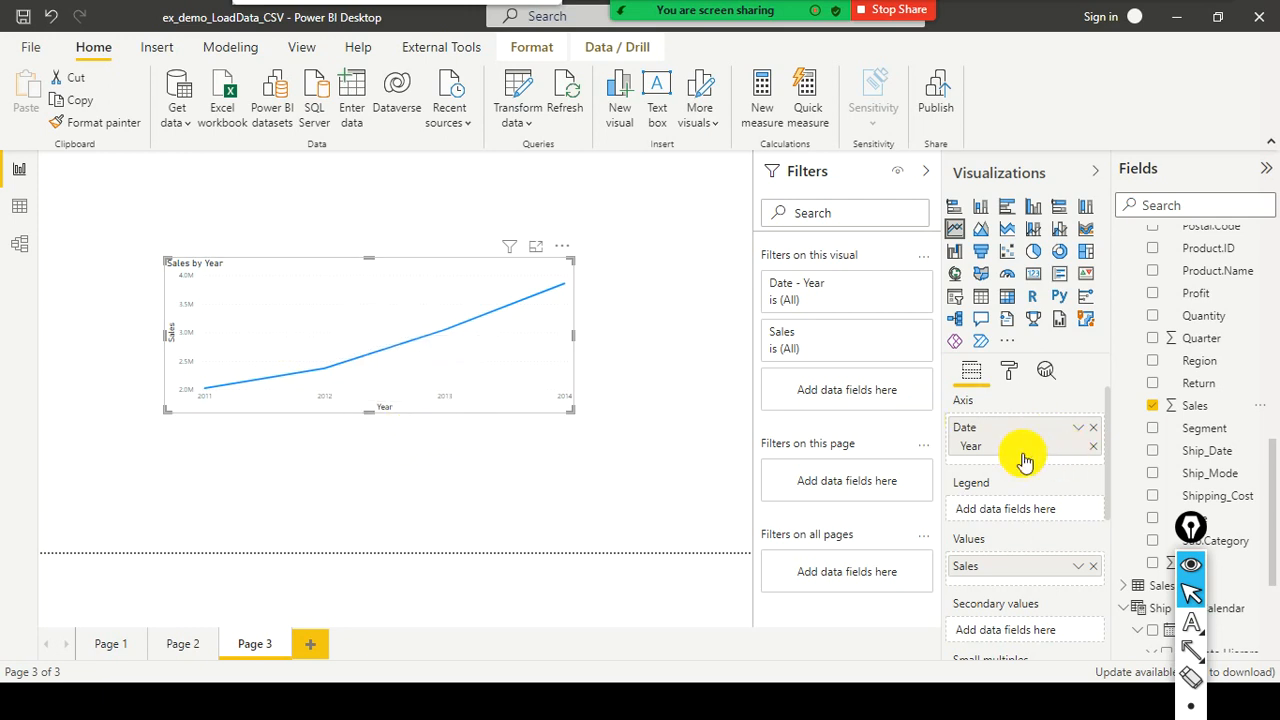
scroll(1194, 337, "up", 5)
scroll(1206, 333, "up", 1)
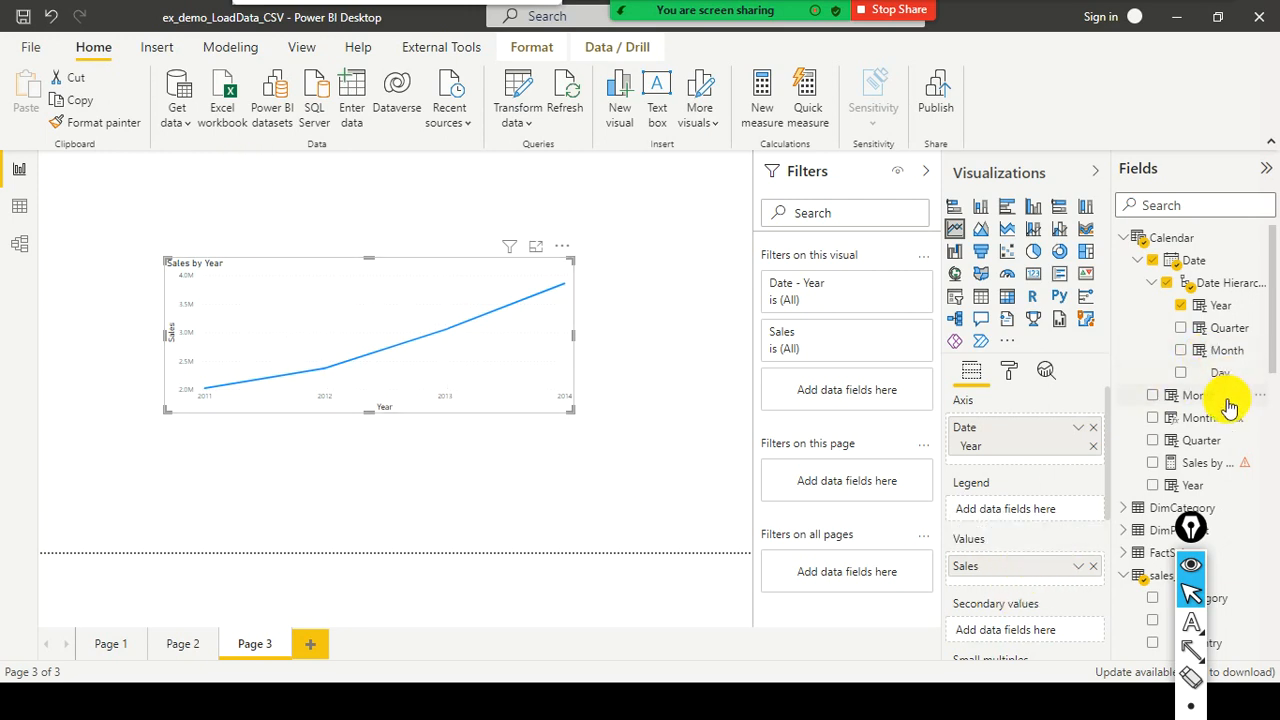
mouse_move(347, 333)
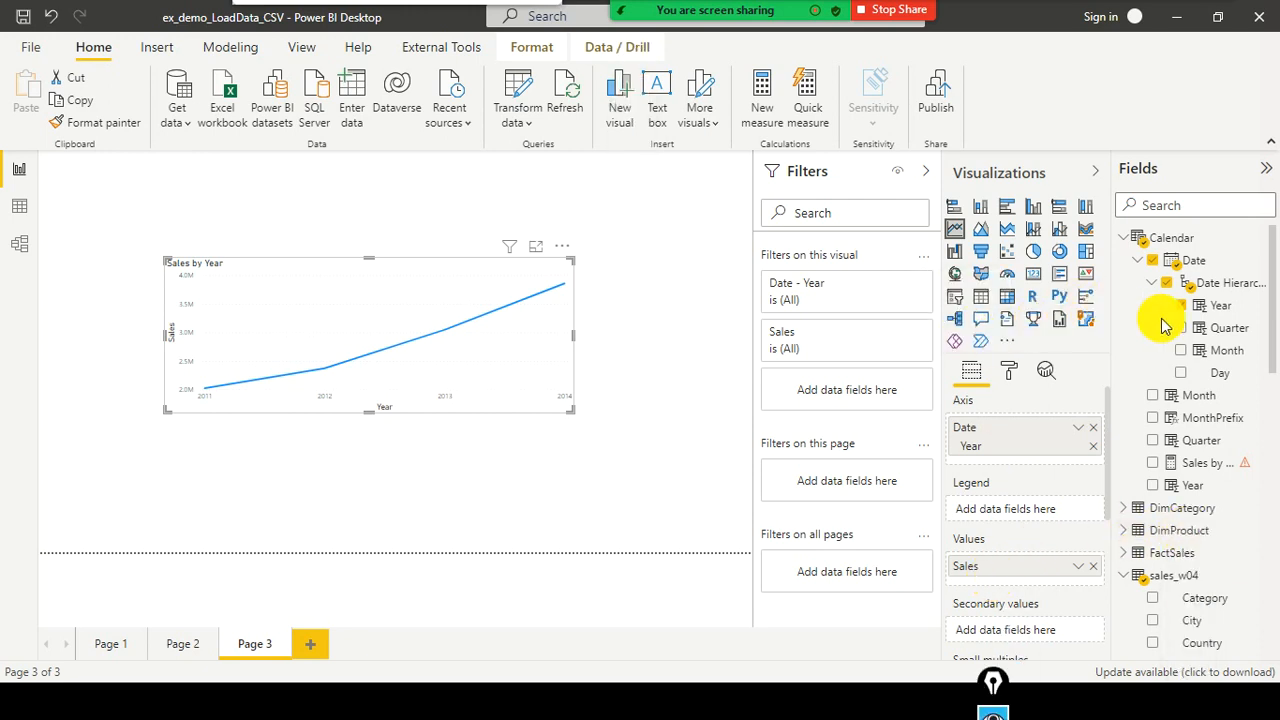
left_click_drag(1168, 310, 1015, 442)
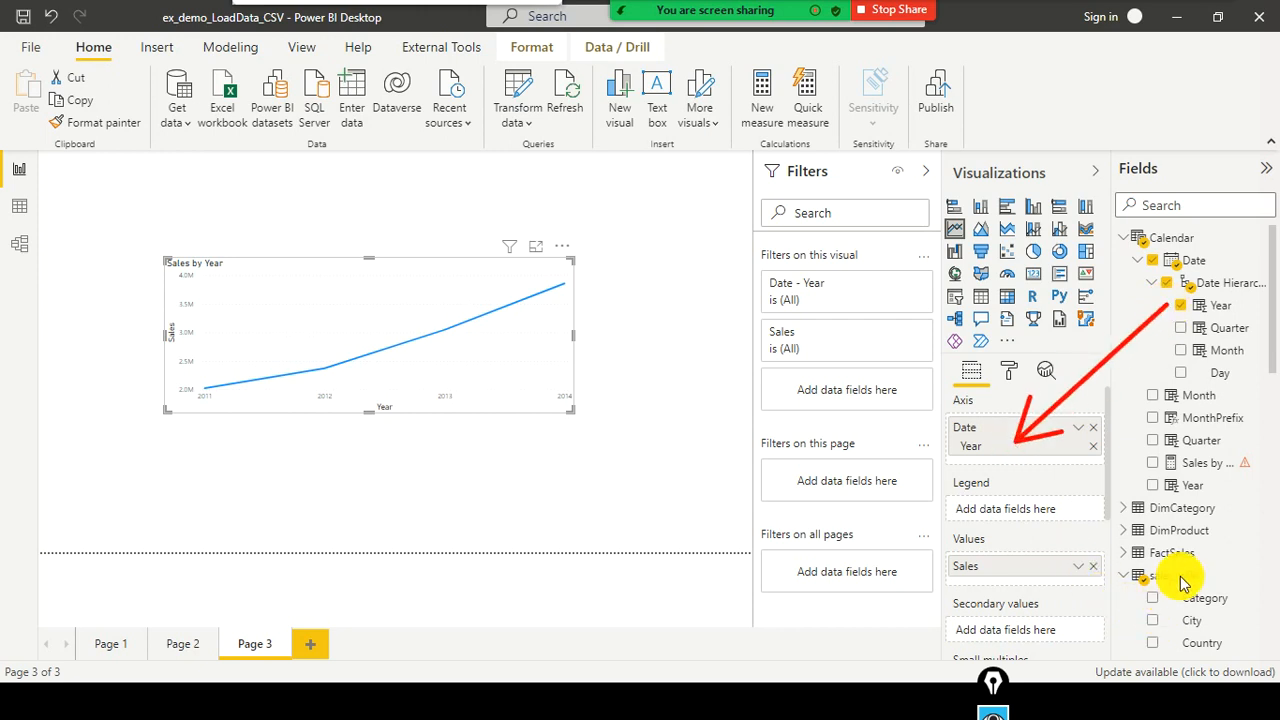
scroll(1245, 428, "down", 3)
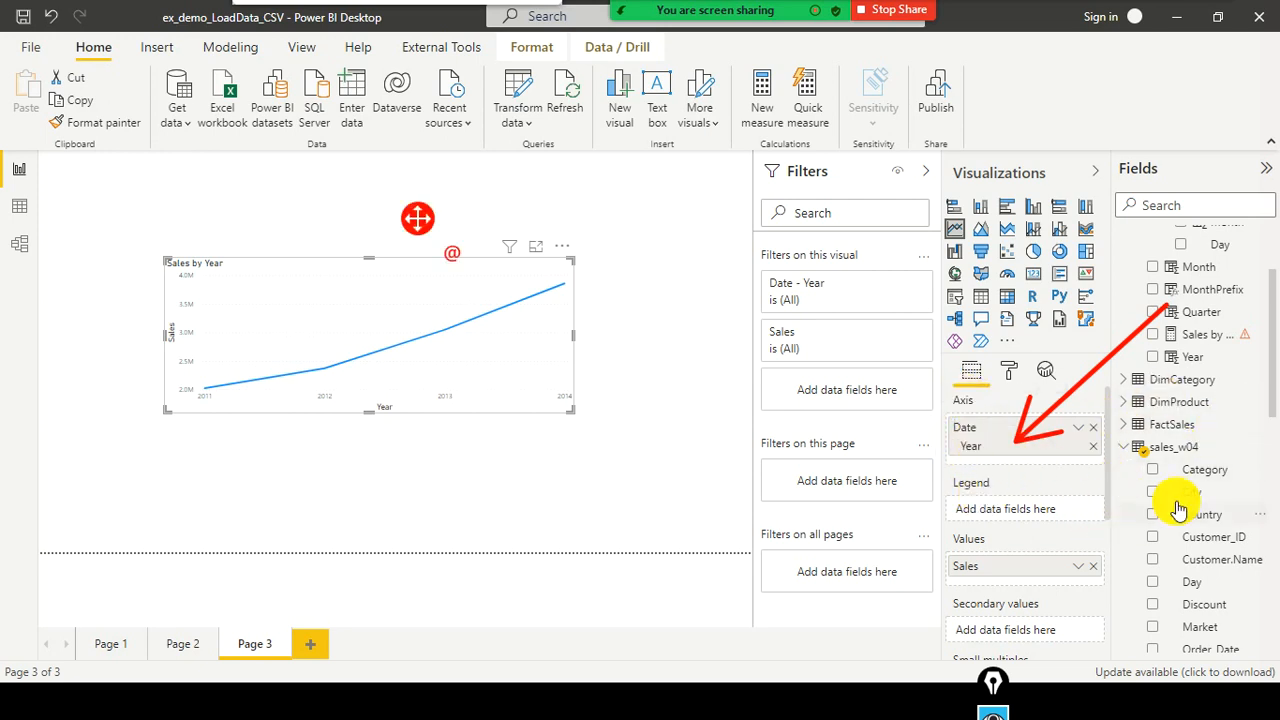
scroll(1190, 500, "down", 4)
scroll(1205, 498, "down", 7)
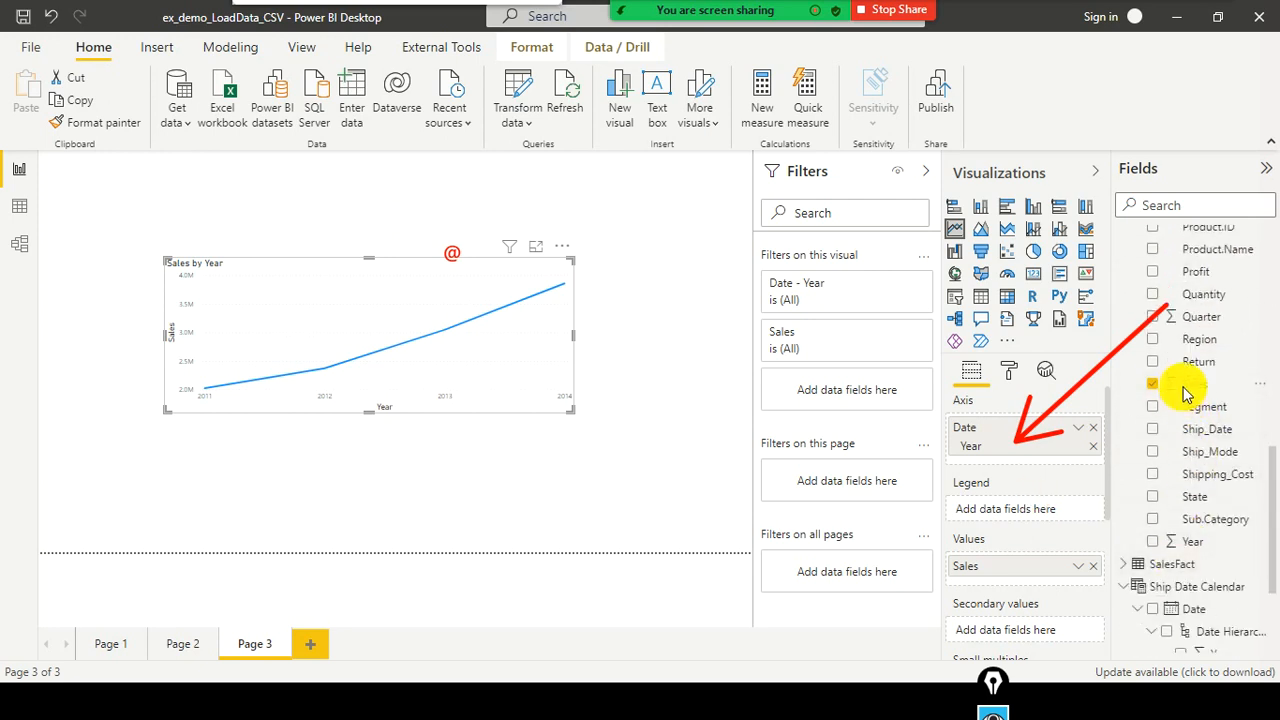
left_click_drag(1190, 398, 1007, 572)
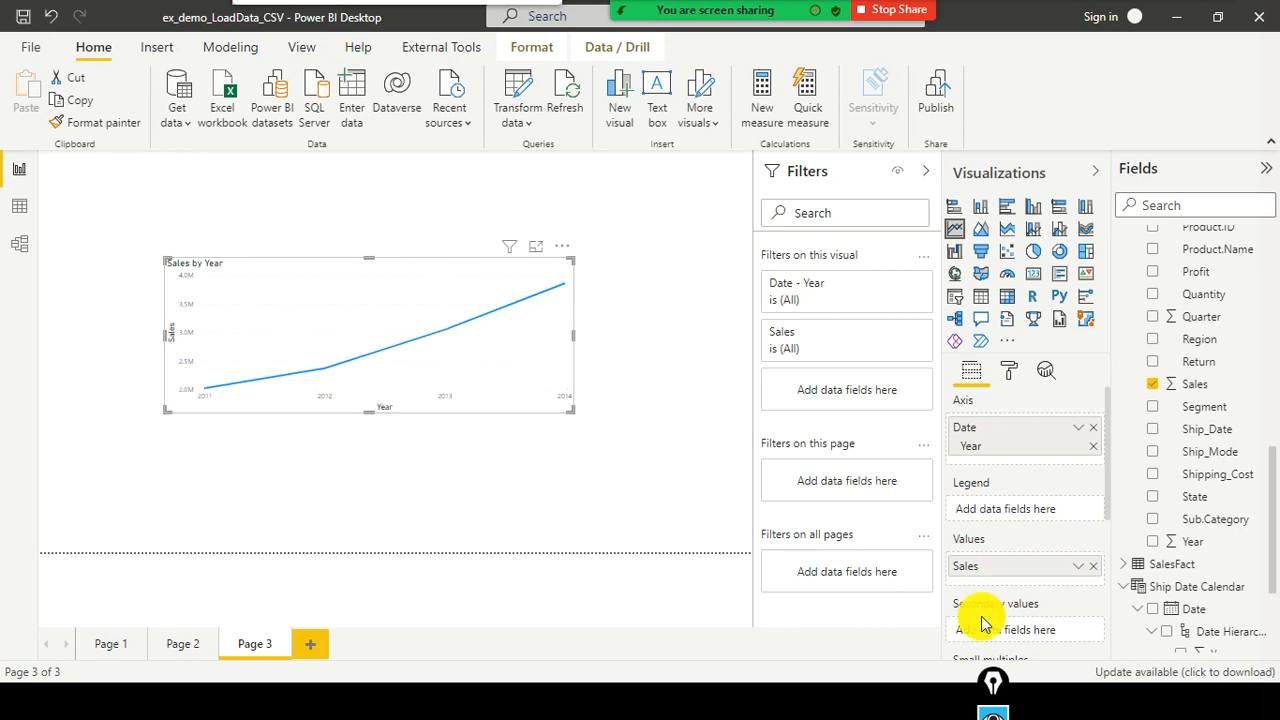
Summarize the line chart's Sales values by Average, and shrink the chart into the page's upper-left area
left_click(1078, 566)
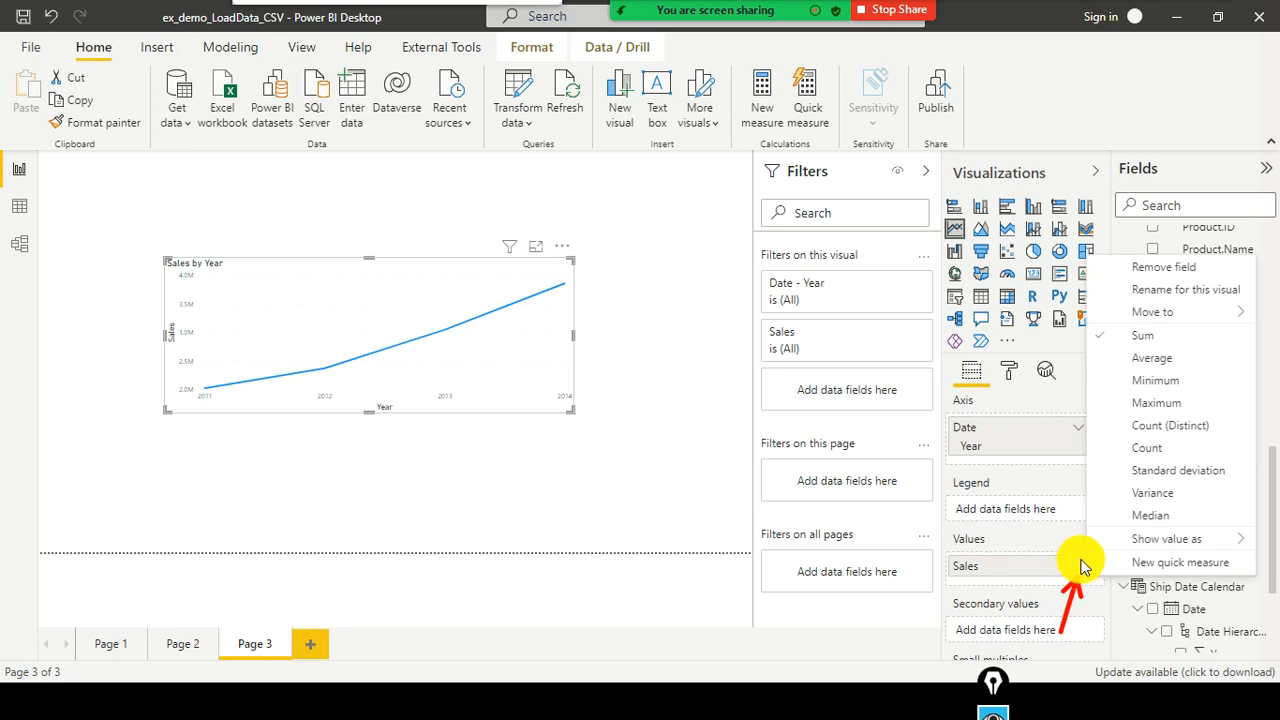
left_click(1175, 358)
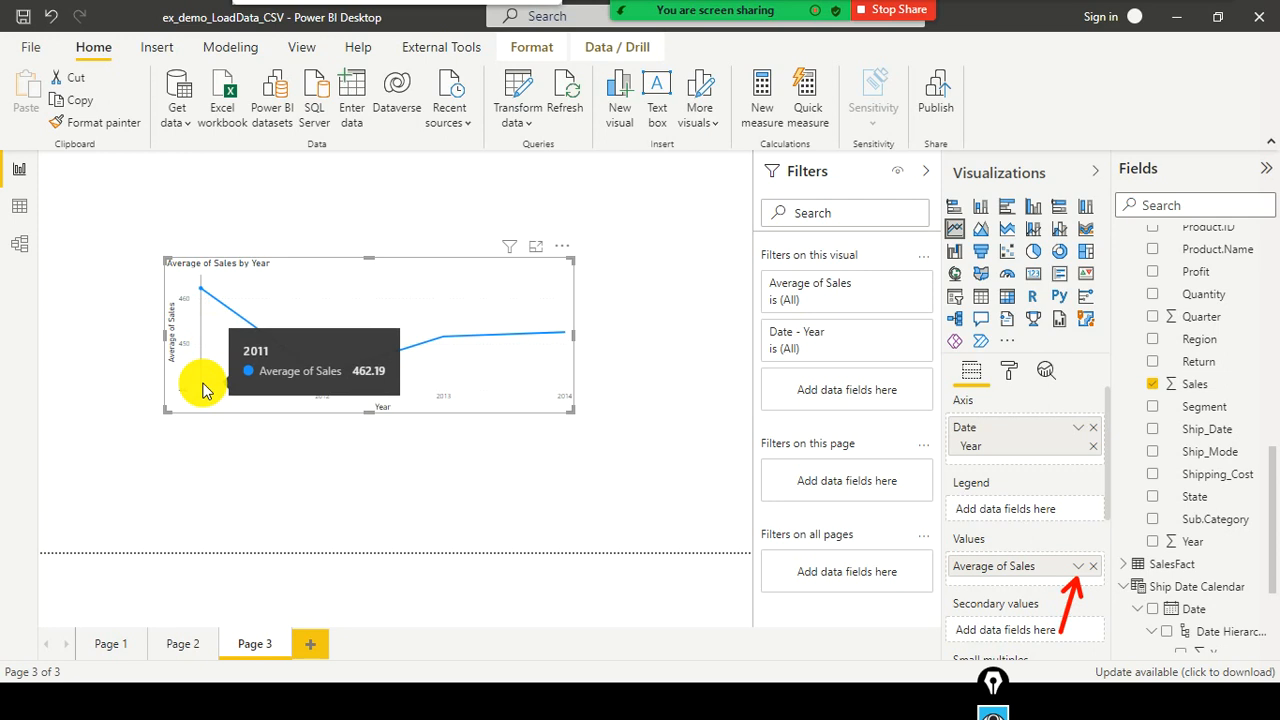
left_click_drag(499, 269, 493, 206)
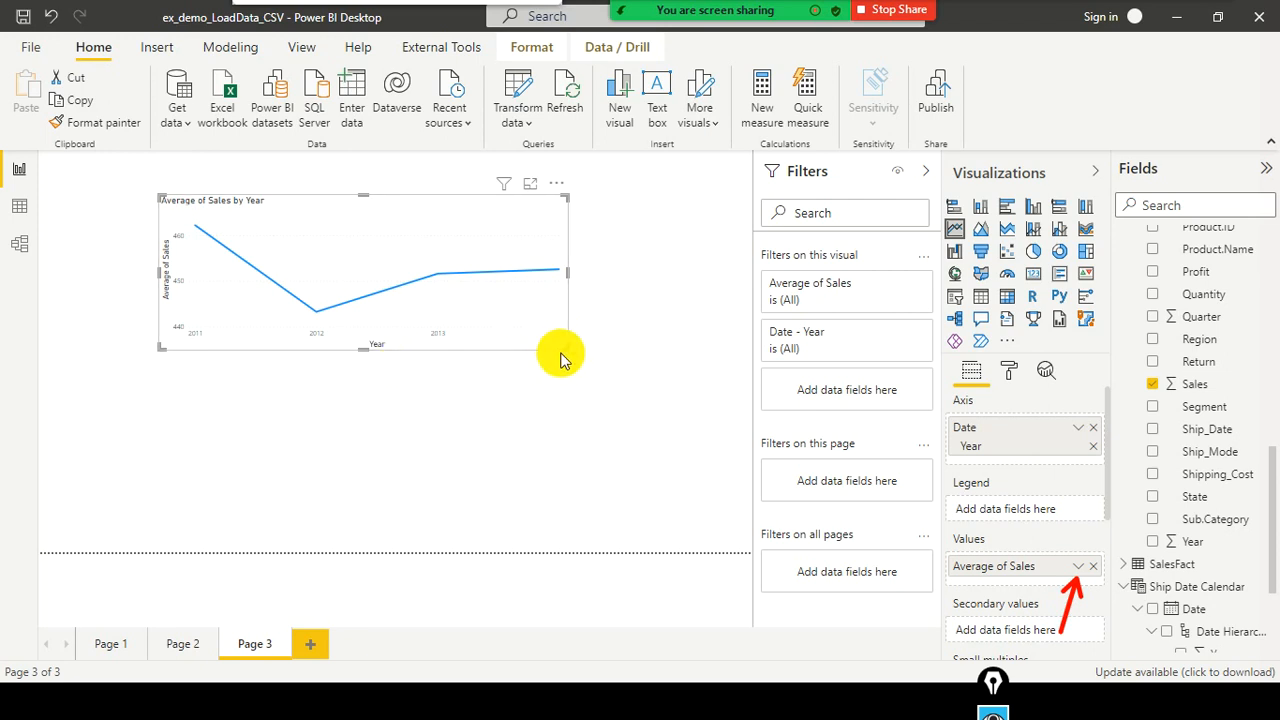
left_click_drag(565, 345, 337, 289)
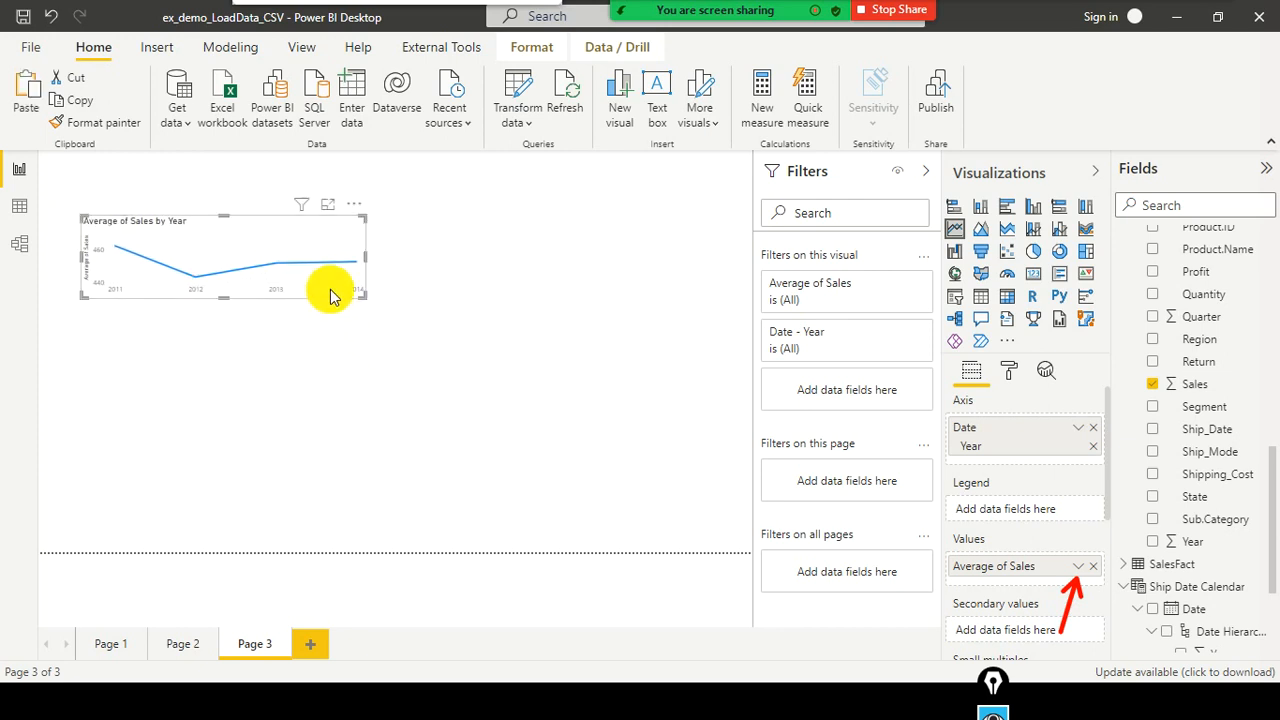
Place a copy of the average sales chart directly below the original and summarize the copy's Sales values by Sum
key("ctrl+v")
mouse_move(342, 405)
left_mouse_down()
mouse_move(307, 440)
mouse_move(357, 419)
left_mouse_up()
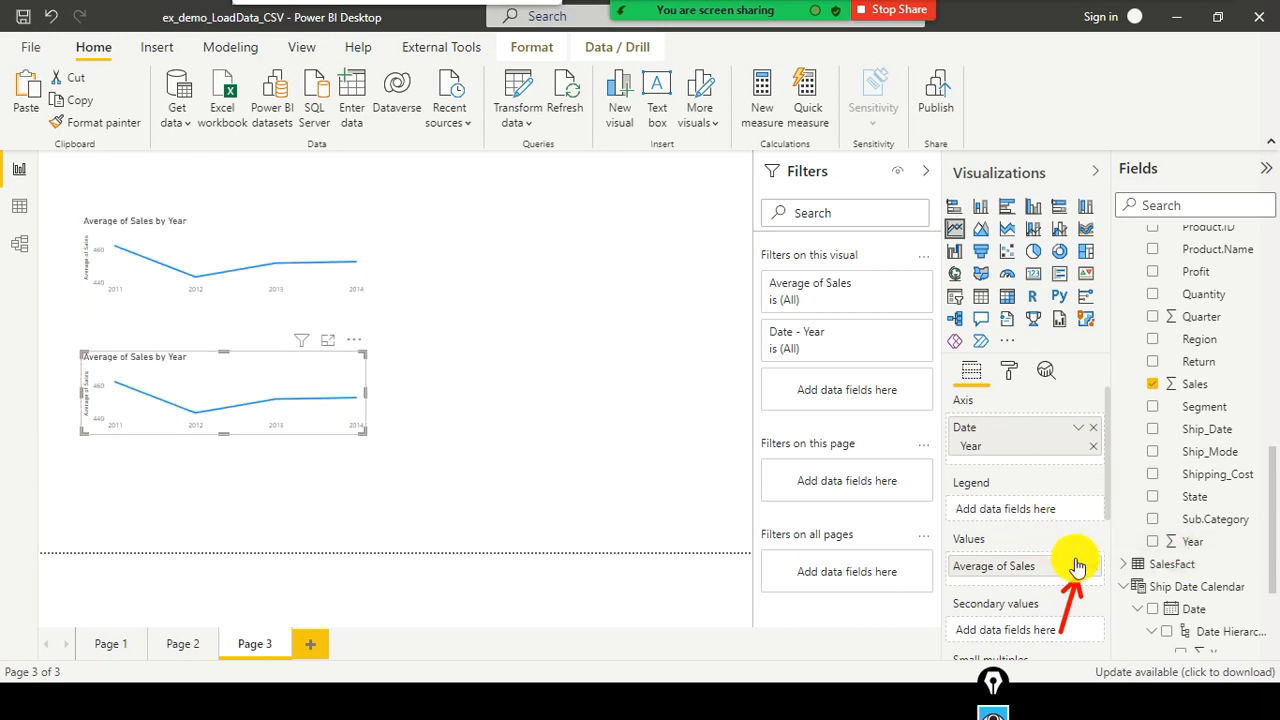
left_click(1079, 566)
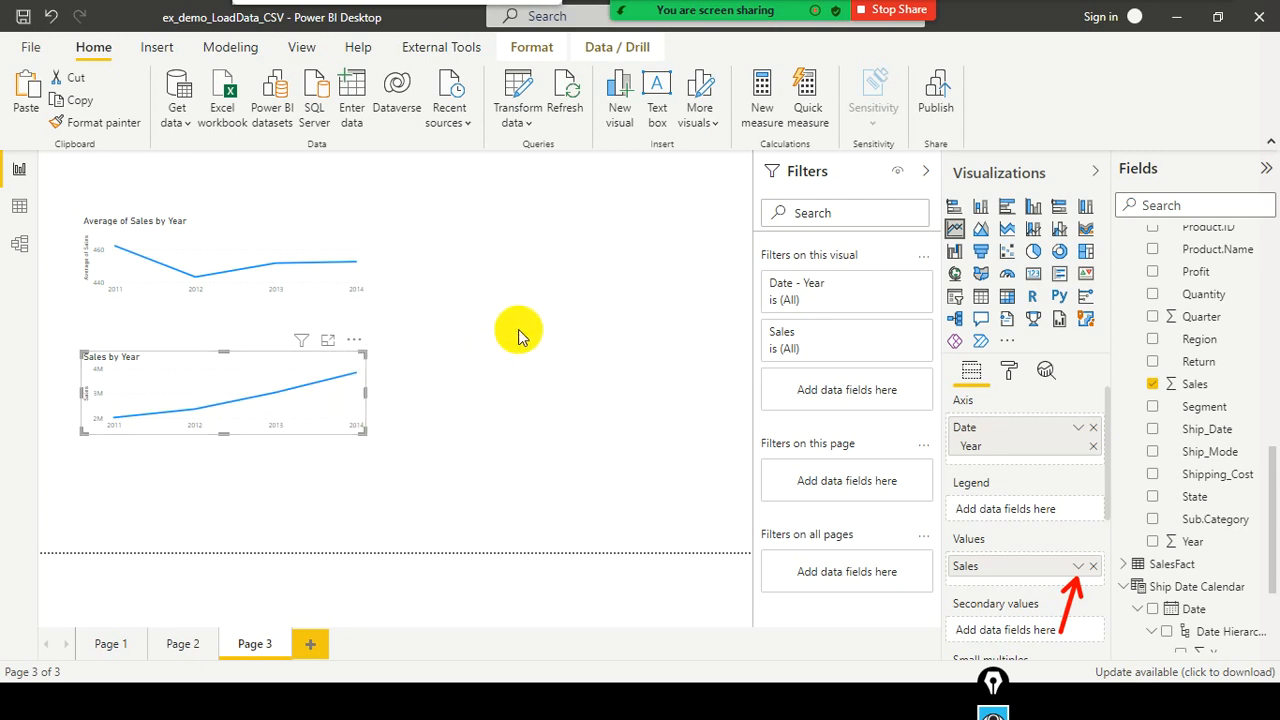
Move the total sales by year chart beside the average sales chart, level with it, and keep it selected
left_click_drag(309, 366, 641, 234)
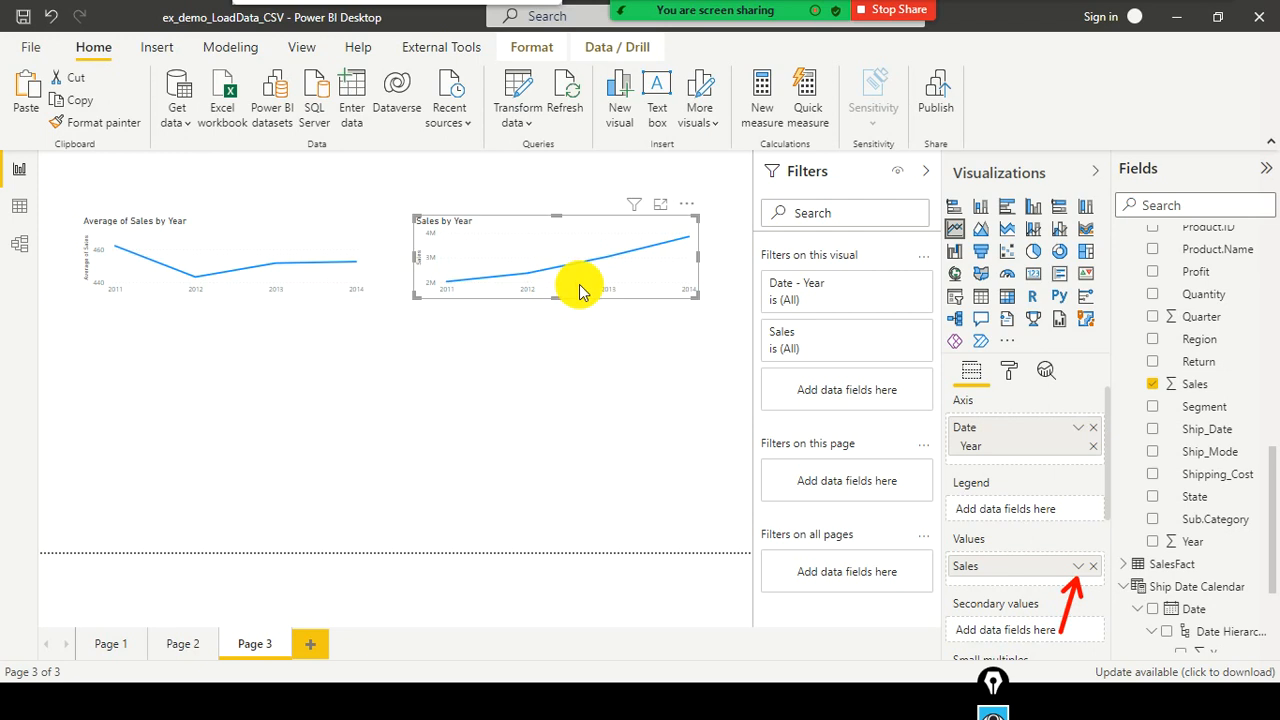
left_click(449, 393)
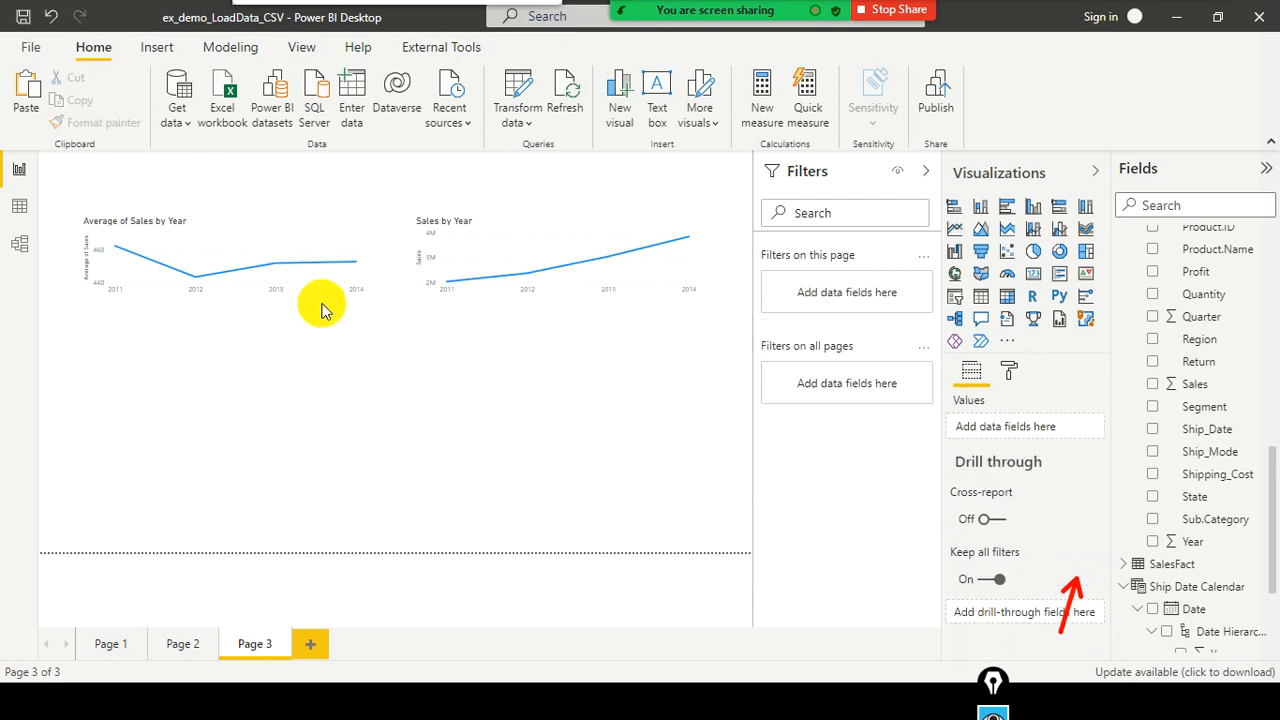
left_click(590, 221)
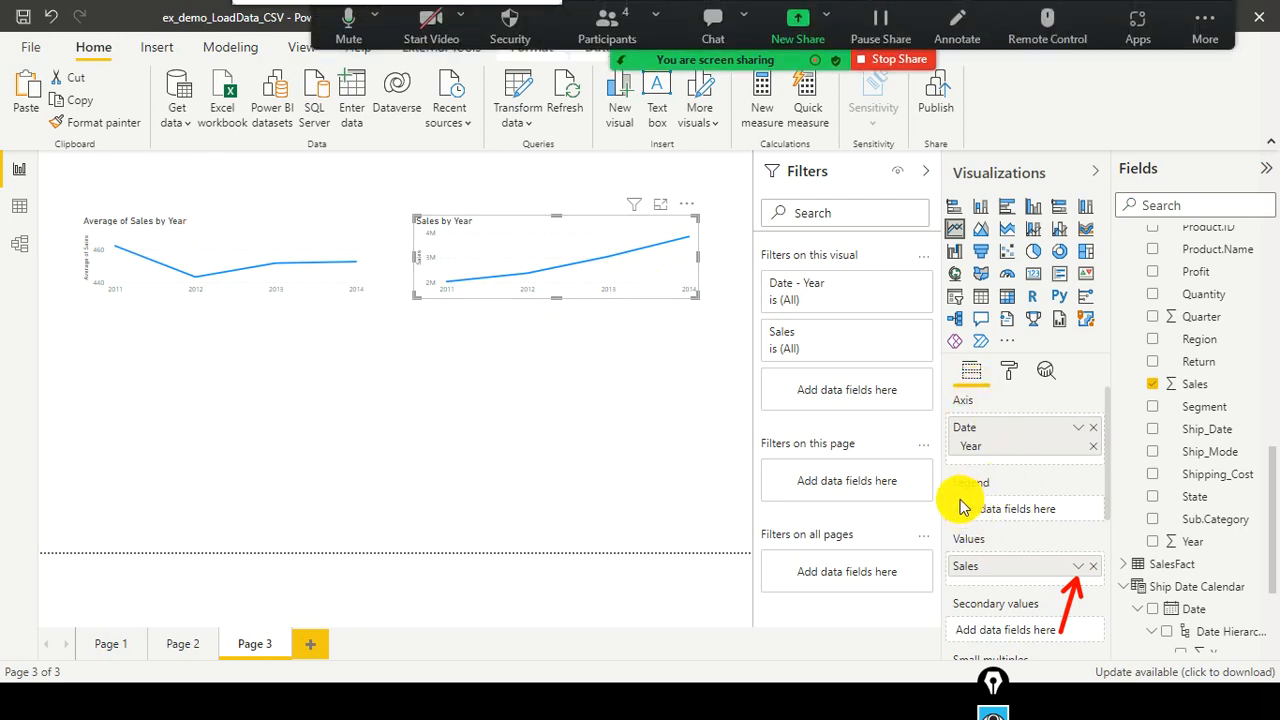
Add Category from sales_w04 to the total sales chart's legend and to its axis below Year
left_click_drag(906, 430, 955, 463)
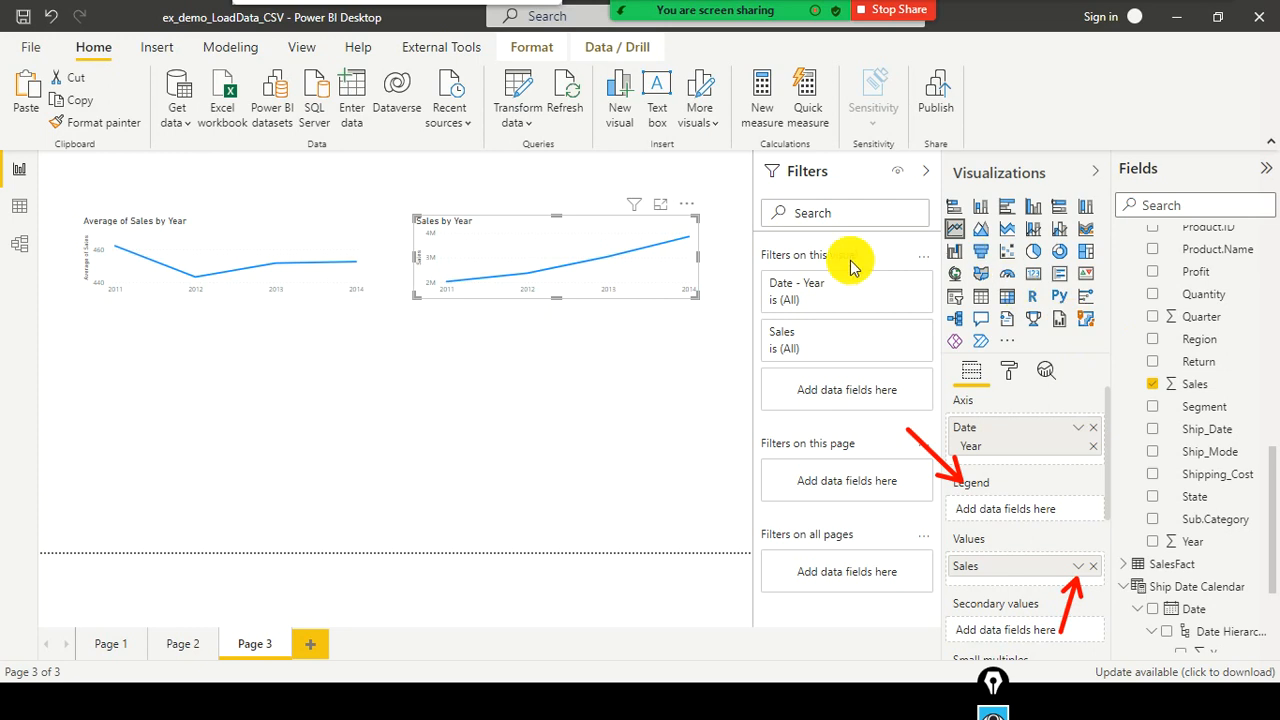
scroll(1232, 398, "up", 5)
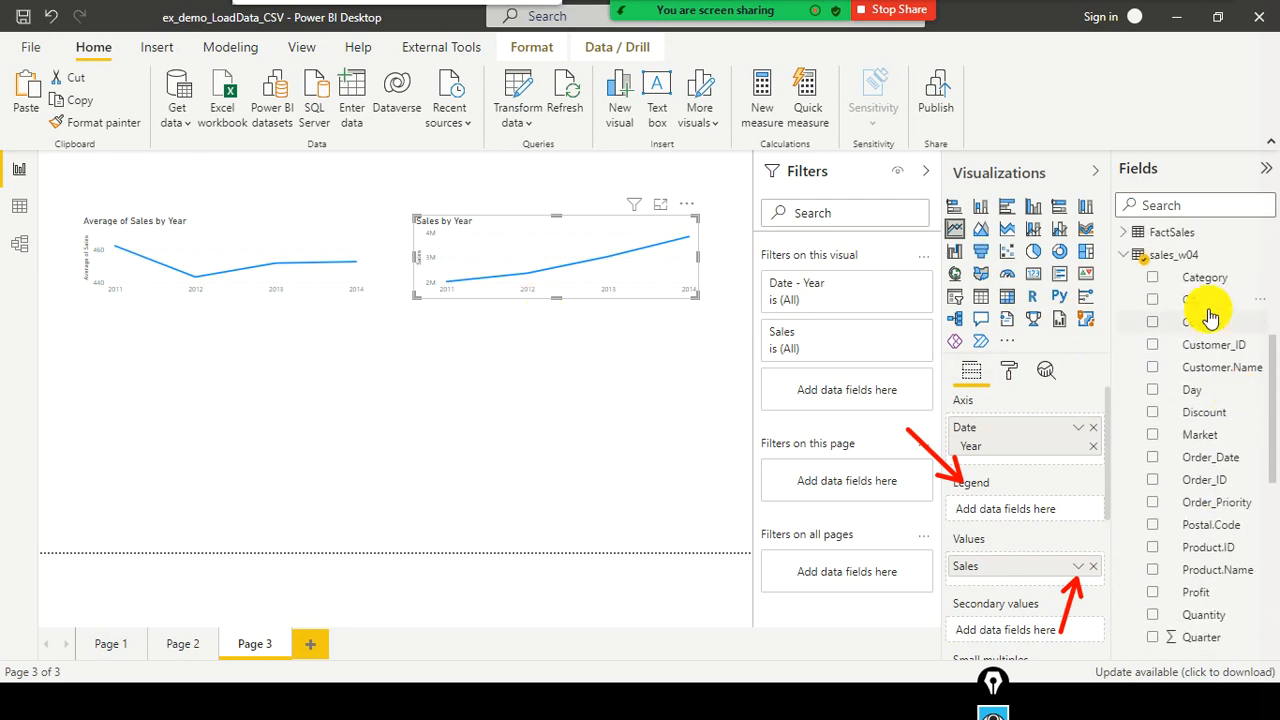
left_click_drag(1118, 359, 1052, 527)
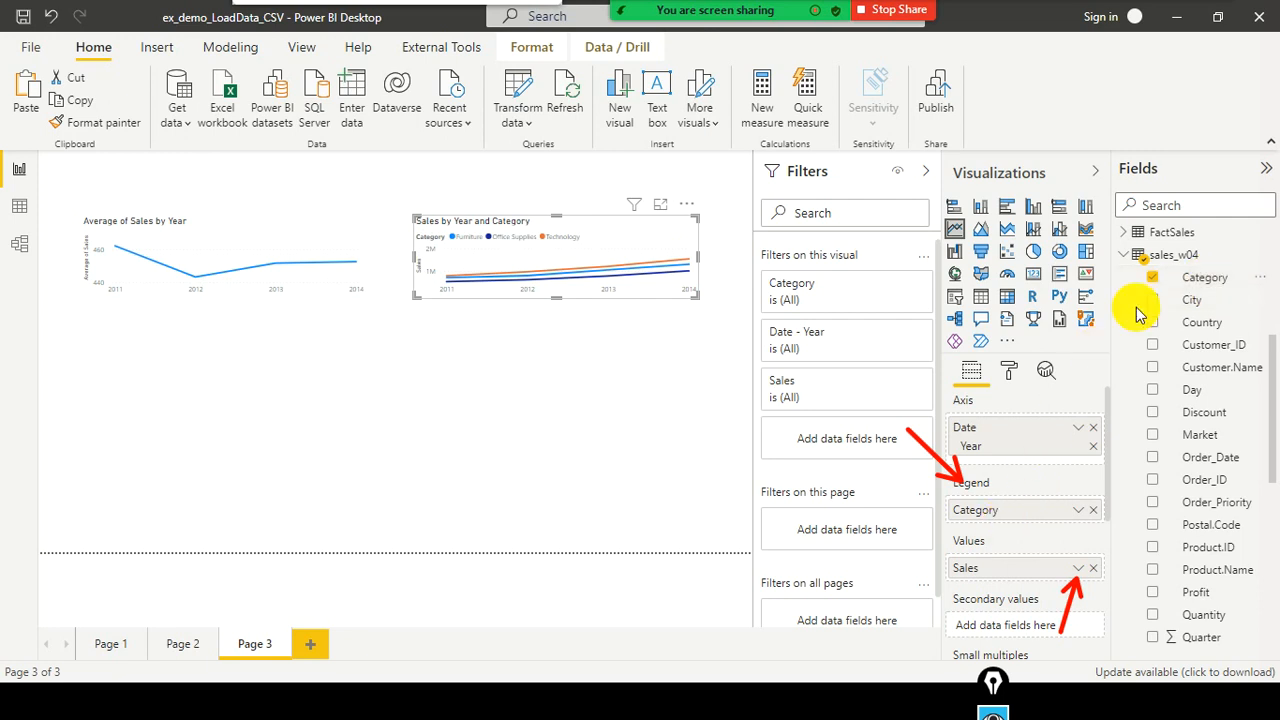
left_click_drag(1171, 277, 1050, 440)
mouse_move(1182, 286)
left_mouse_down()
mouse_move(1057, 443)
mouse_move(1025, 530)
left_mouse_up()
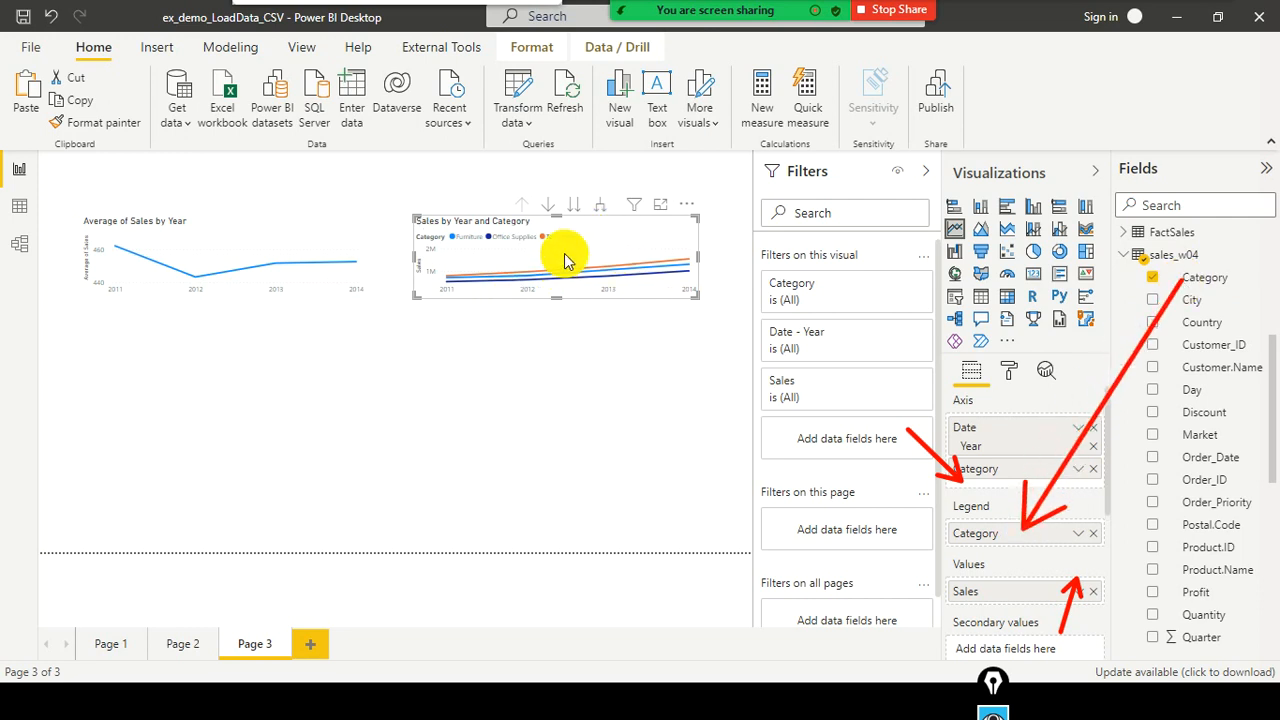
Make the total sales by category chart roughly twice as tall and check its category values for individual years
left_click_drag(560, 382, 560, 380)
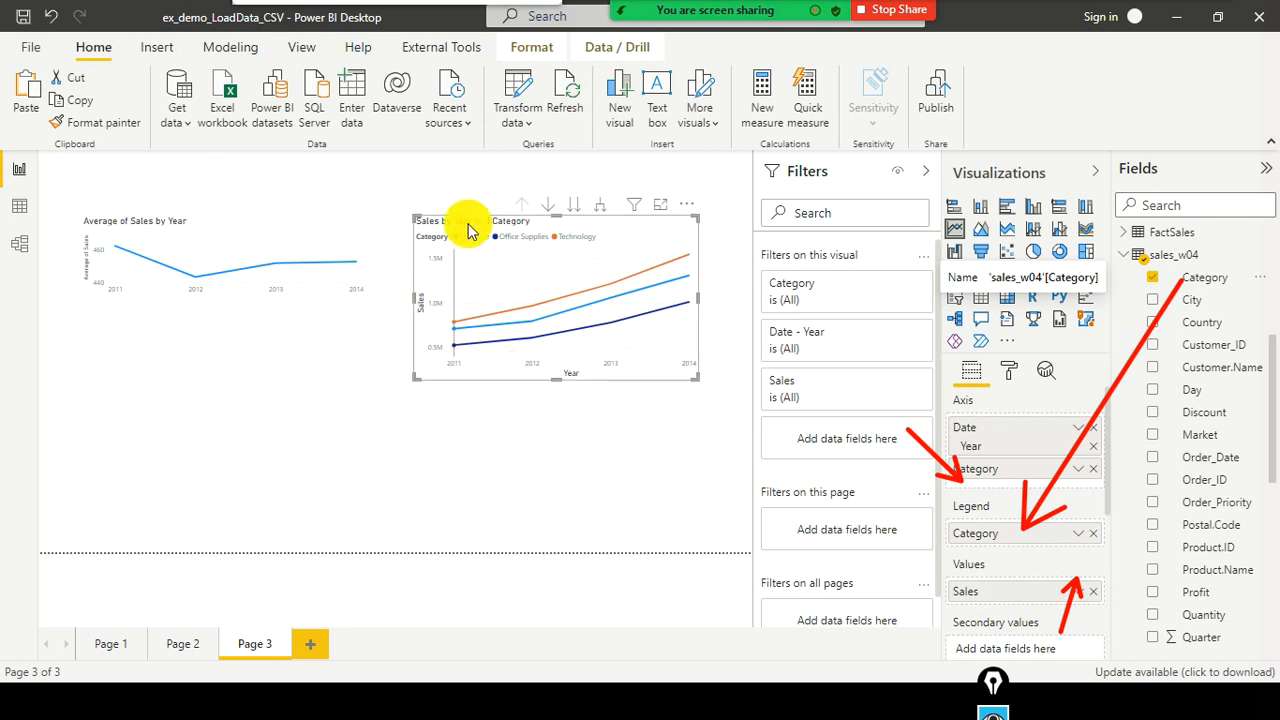
mouse_move(452, 351)
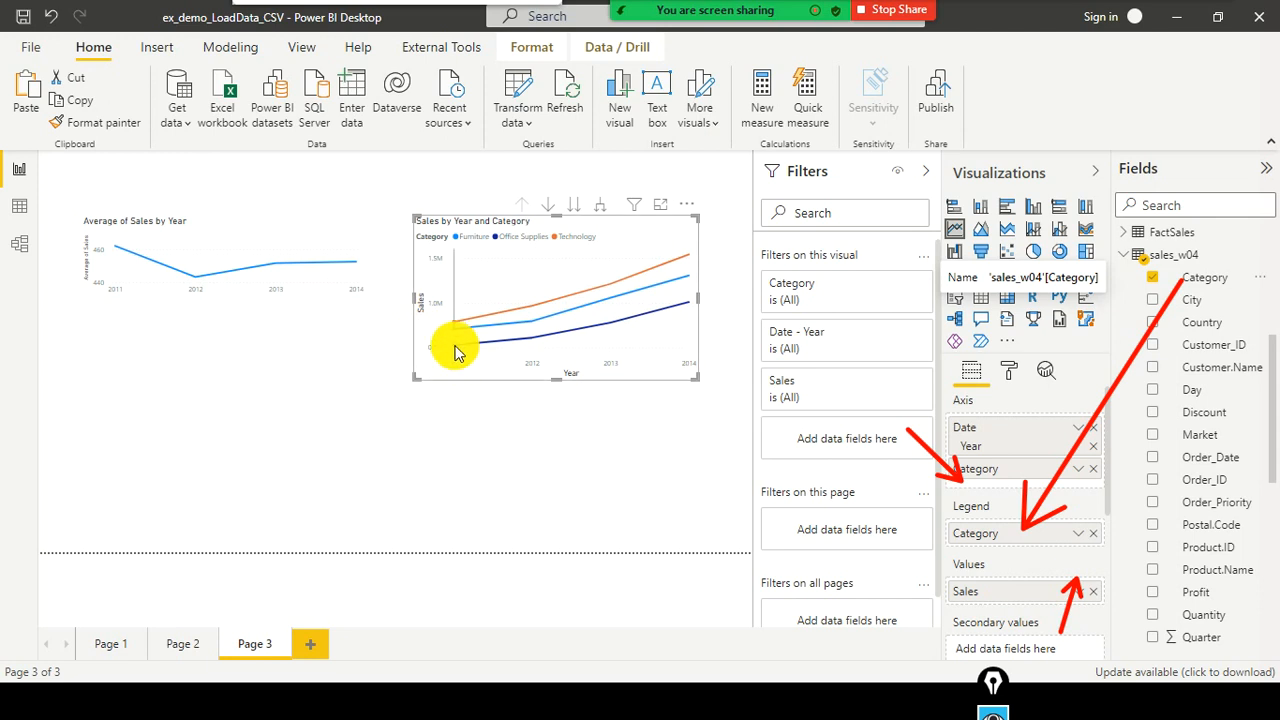
mouse_move(455, 352)
mouse_move(541, 350)
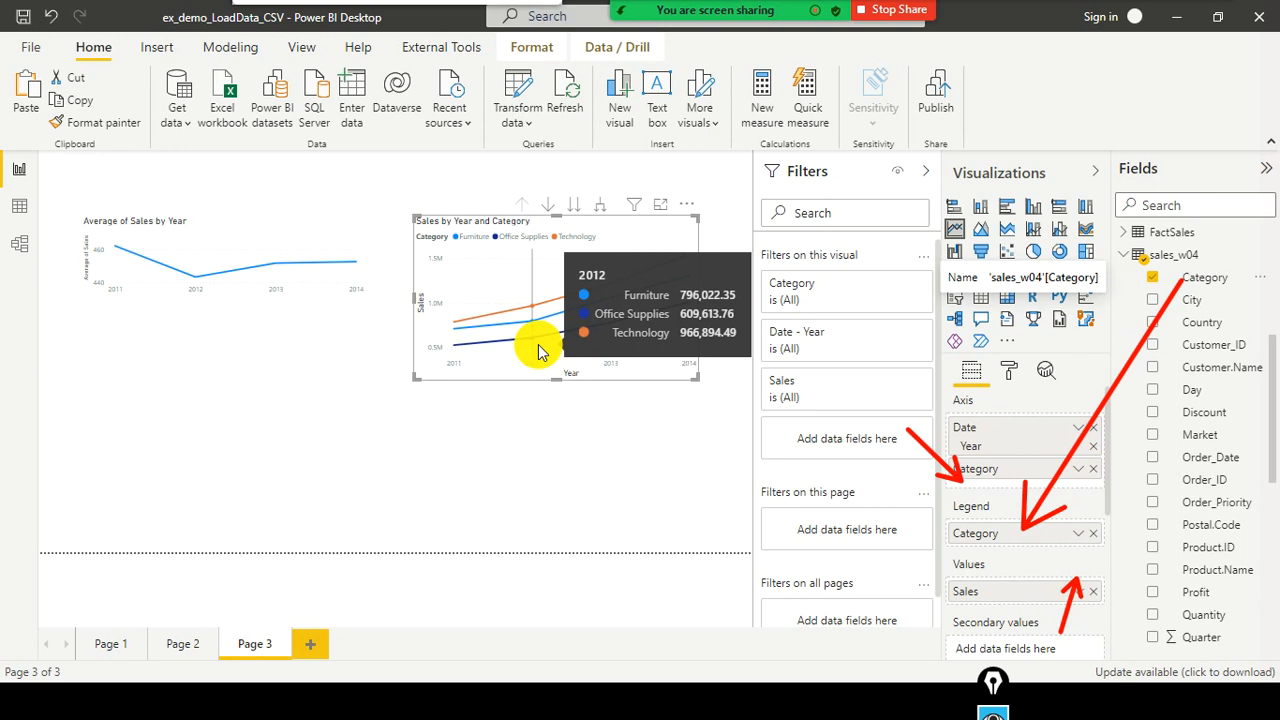
mouse_move(687, 325)
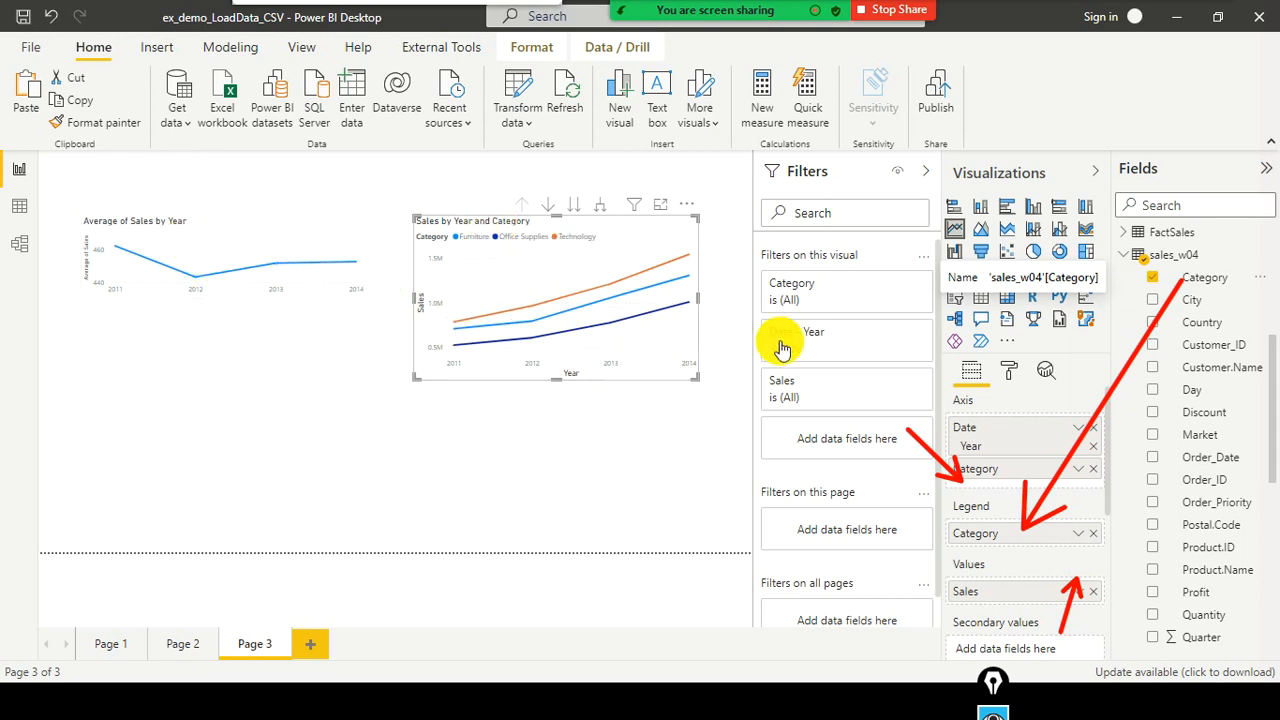
Check how the category chart's Sales values are summarized, and move the chart slightly up the page
left_click(1079, 595)
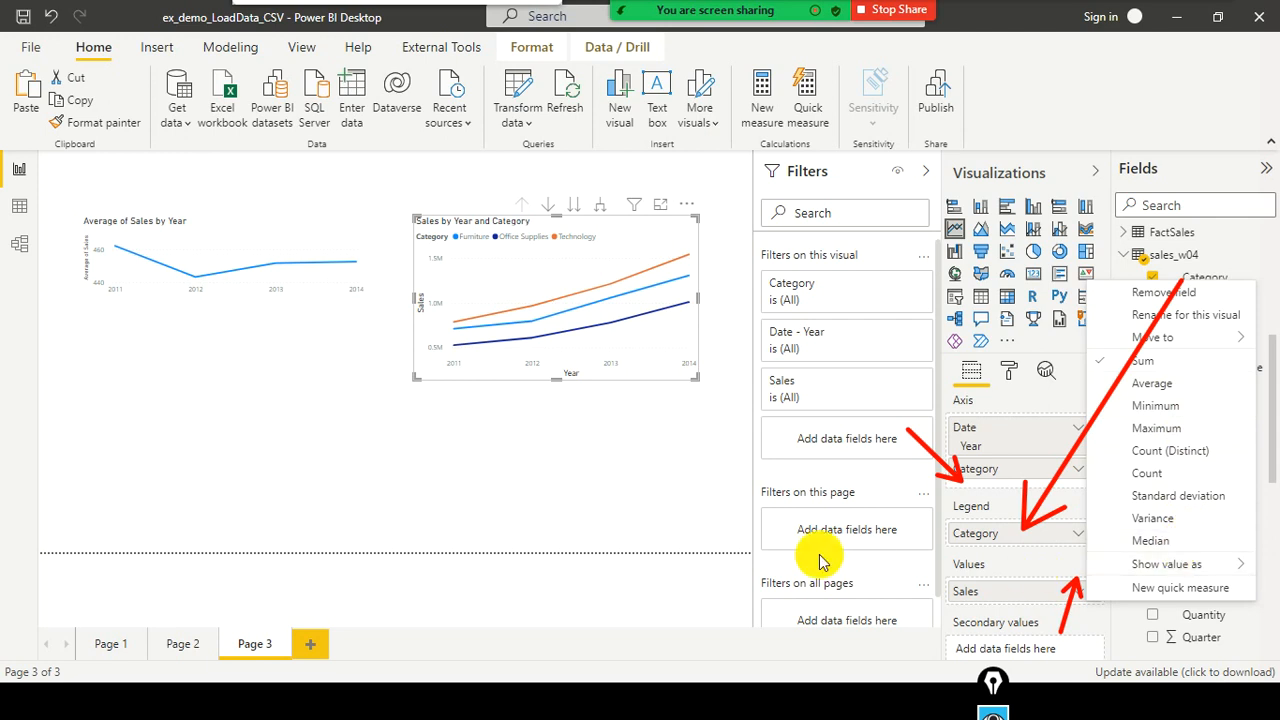
left_click(588, 499)
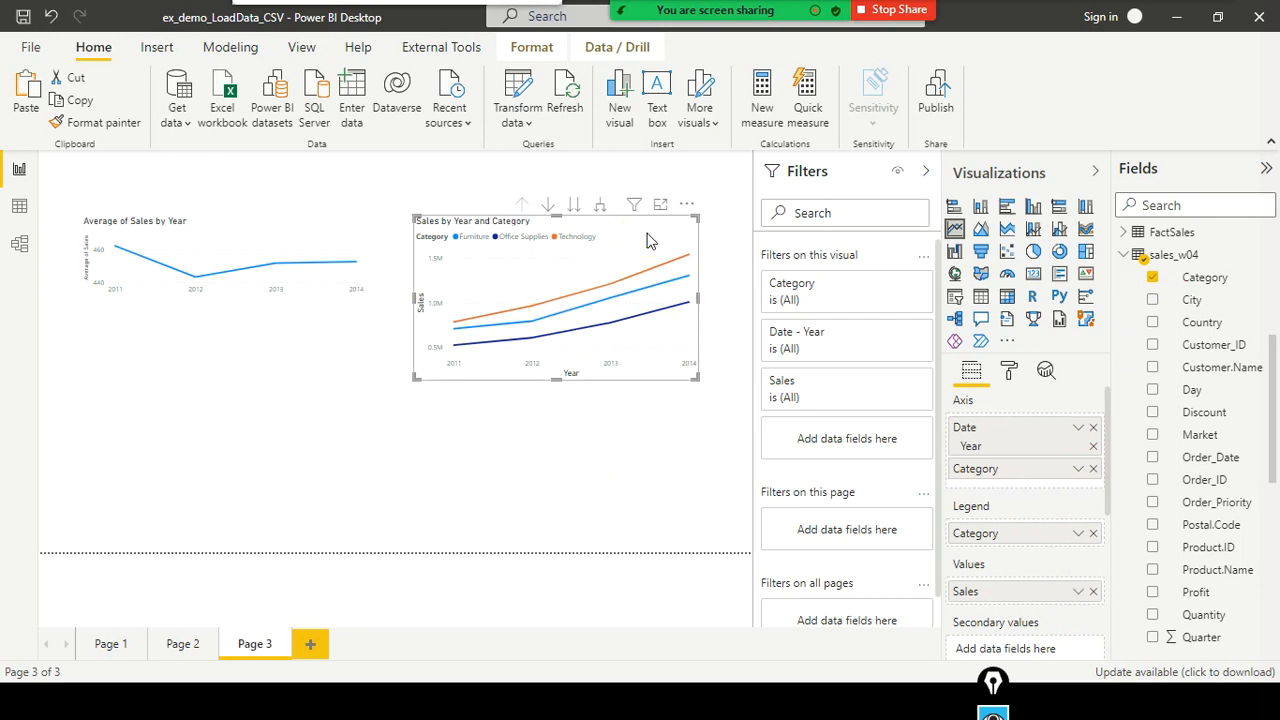
left_click_drag(657, 200, 667, 170)
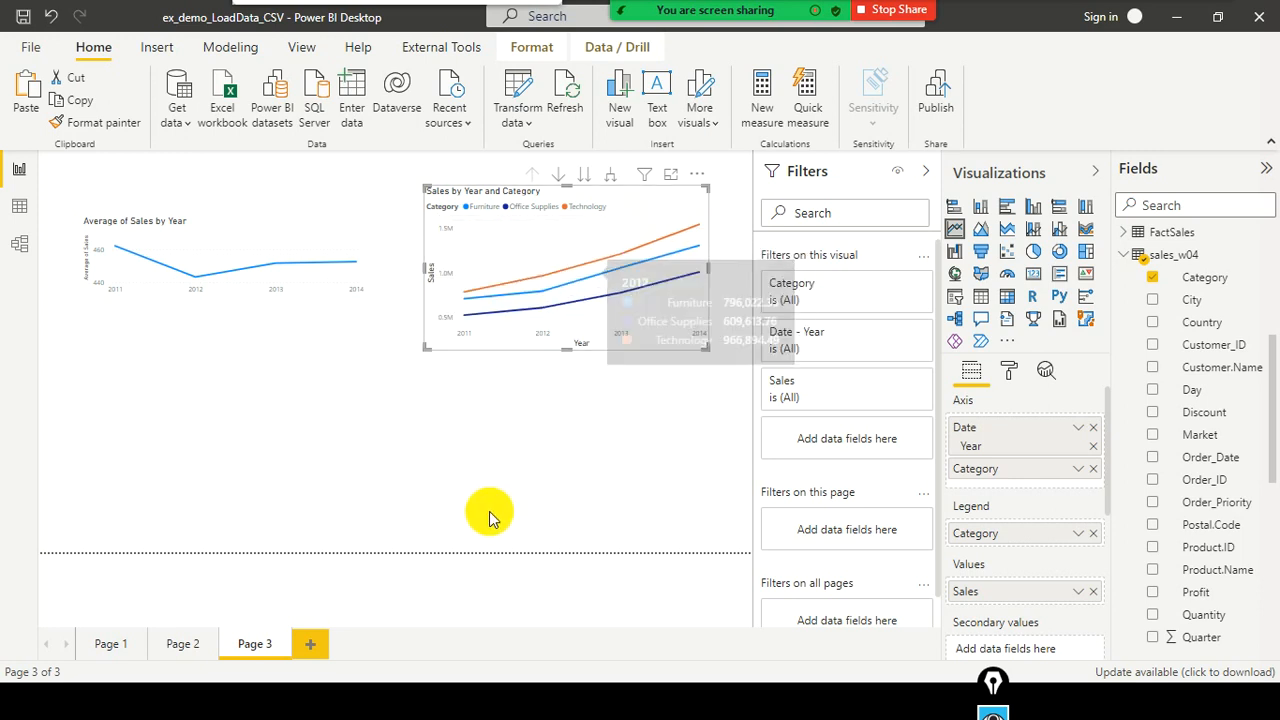
Turn on data labels for the sales by year and category chart
left_click(1010, 372)
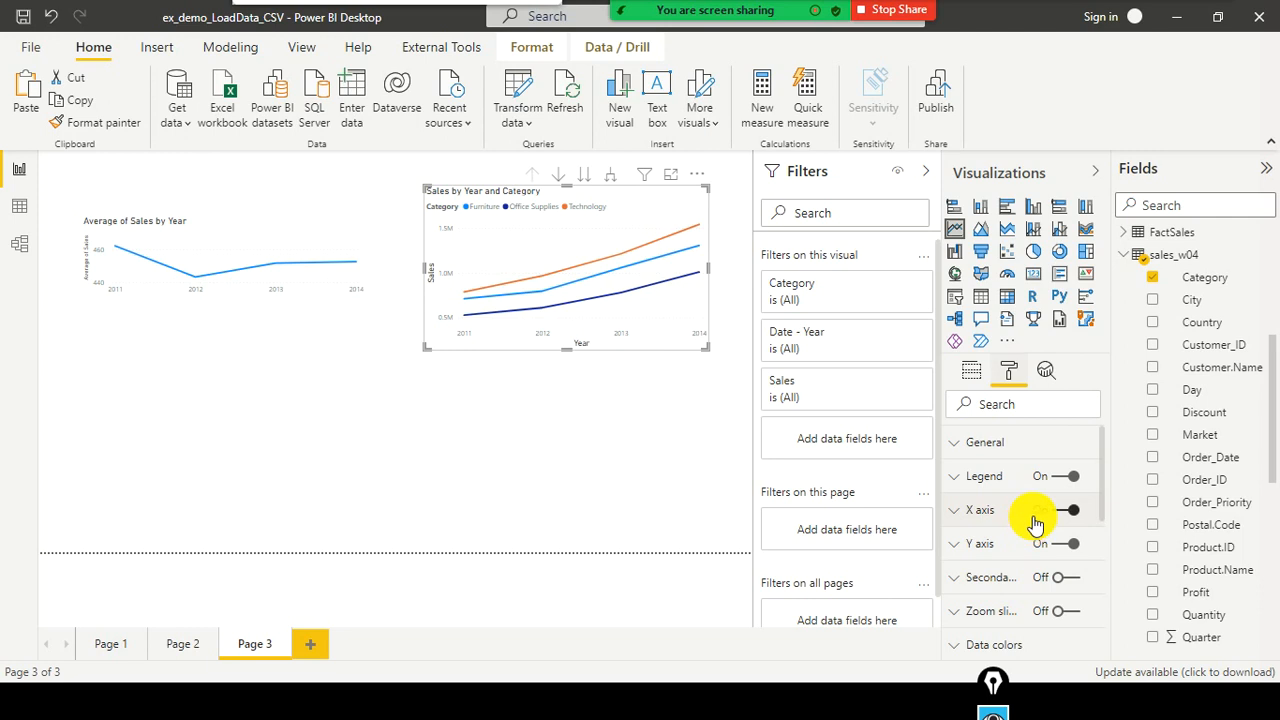
scroll(1038, 530, "down", 3)
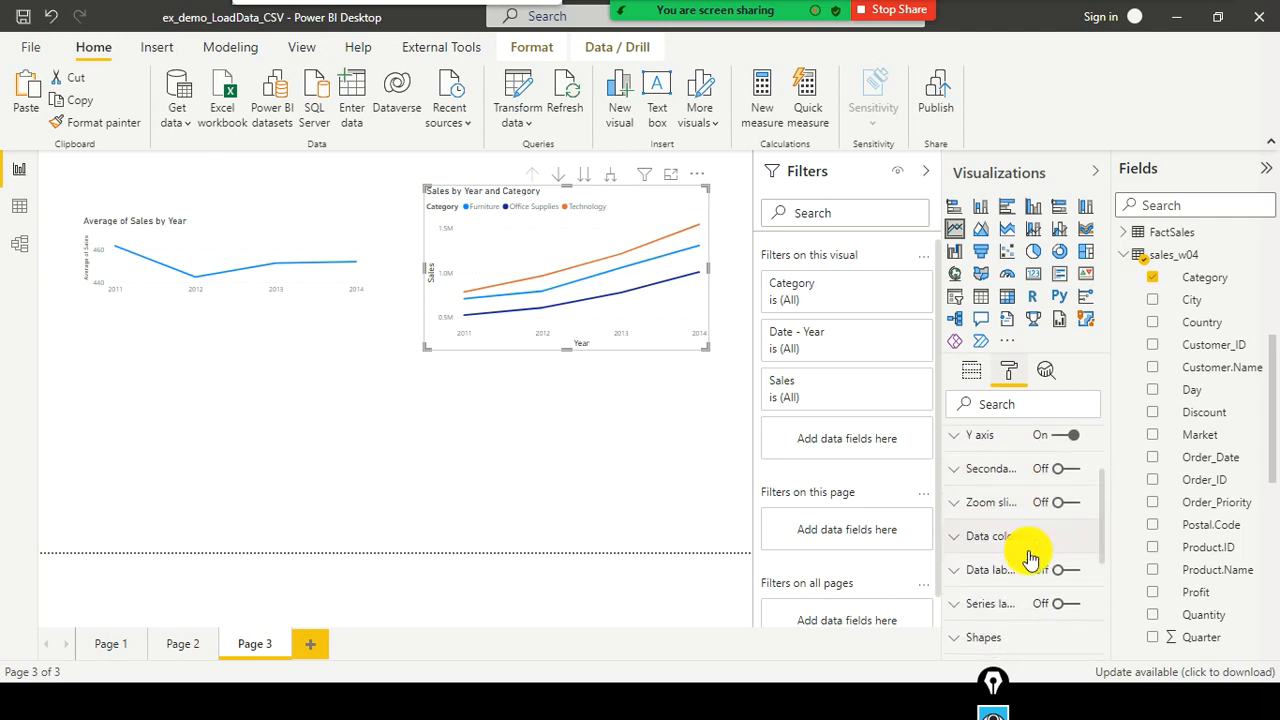
left_click(1068, 570)
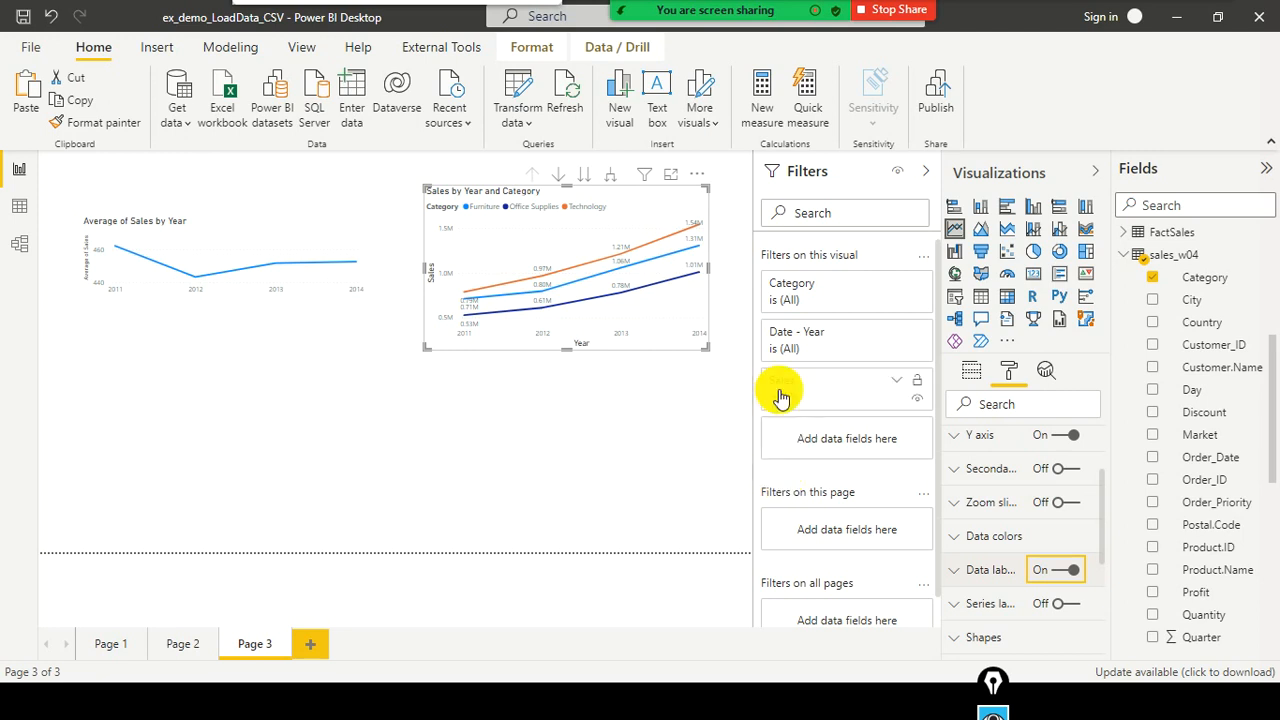
mouse_move(668, 318)
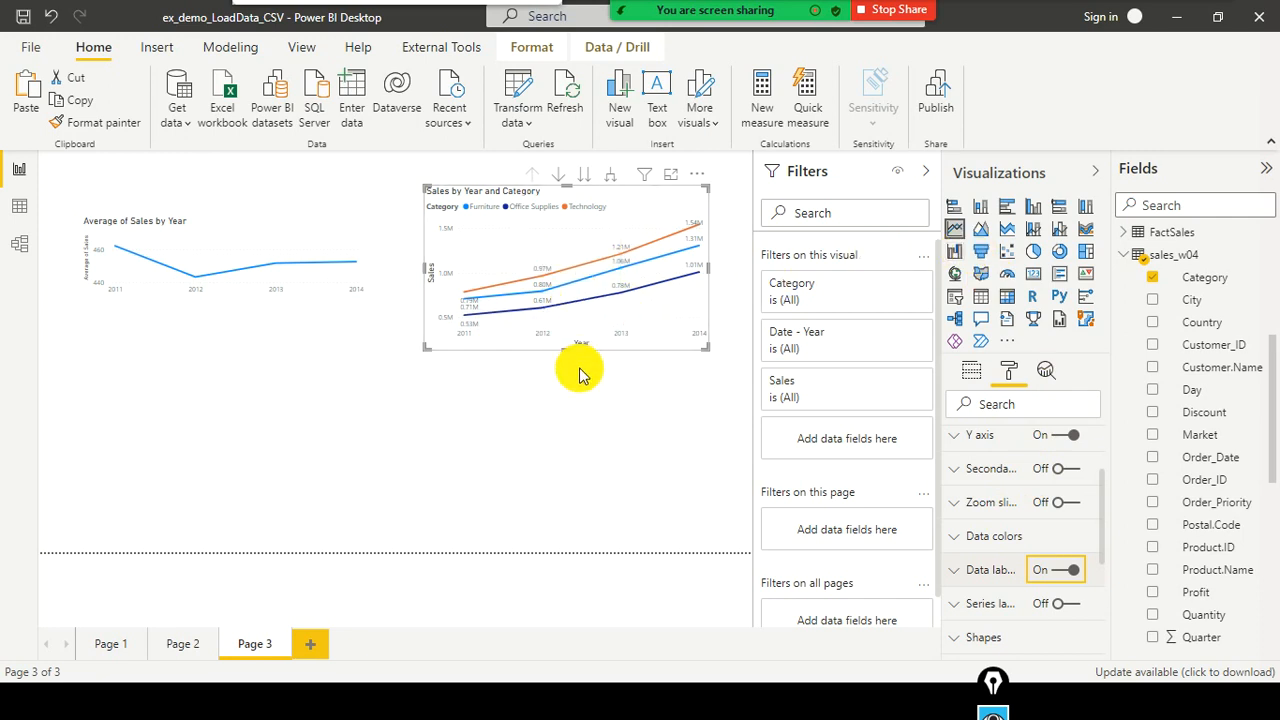
Search the category chart's format settings for "text s" and set the Y axis text size to 12 pt
left_click(1045, 405)
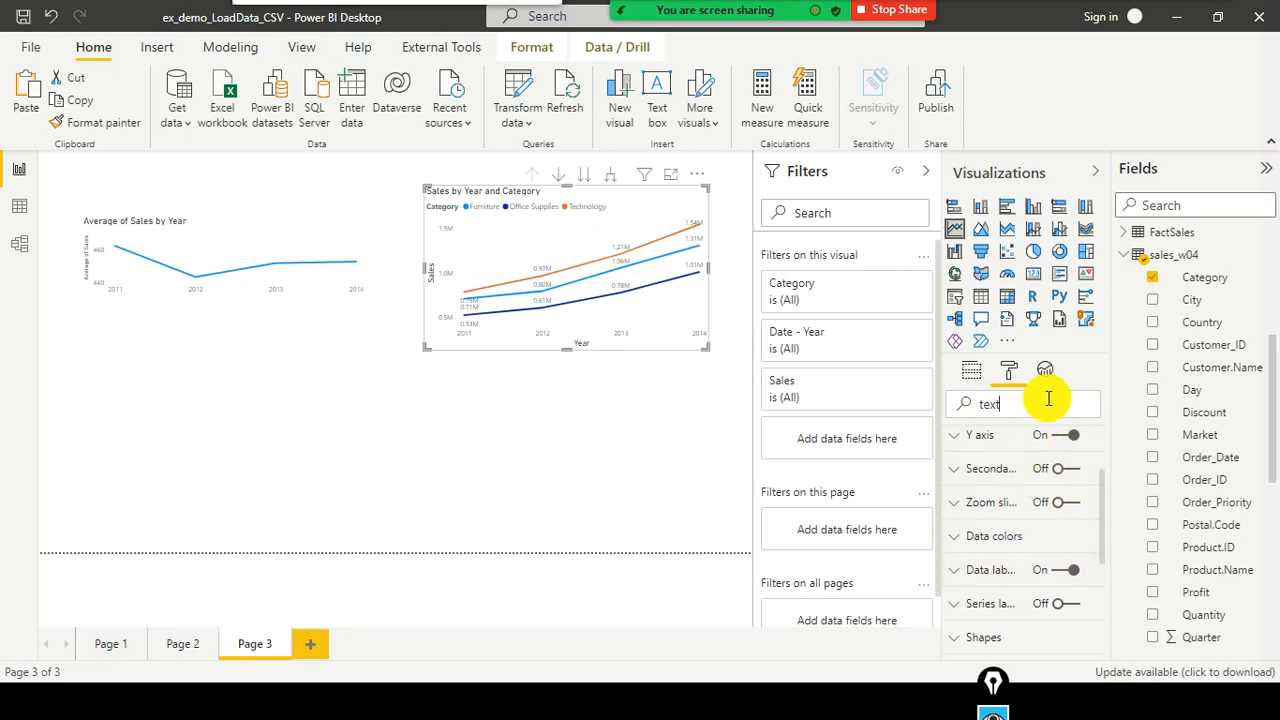
type("text s")
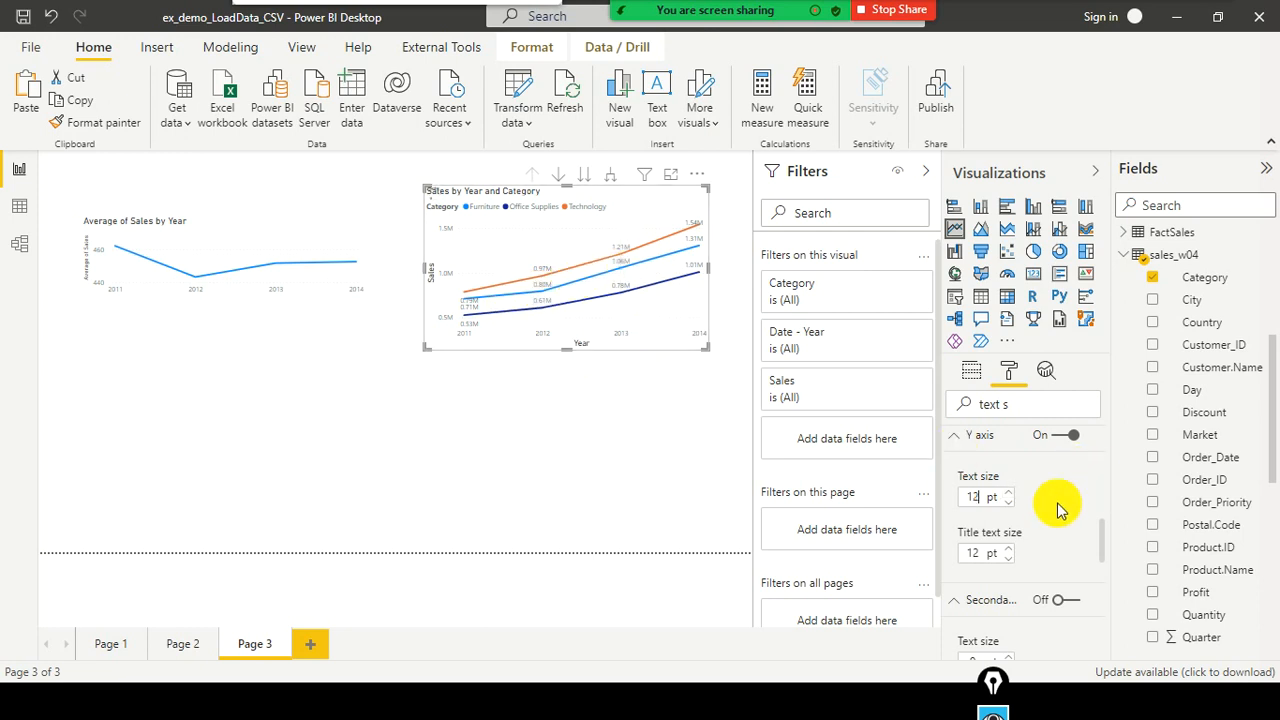
scroll(1050, 510, "up", 1)
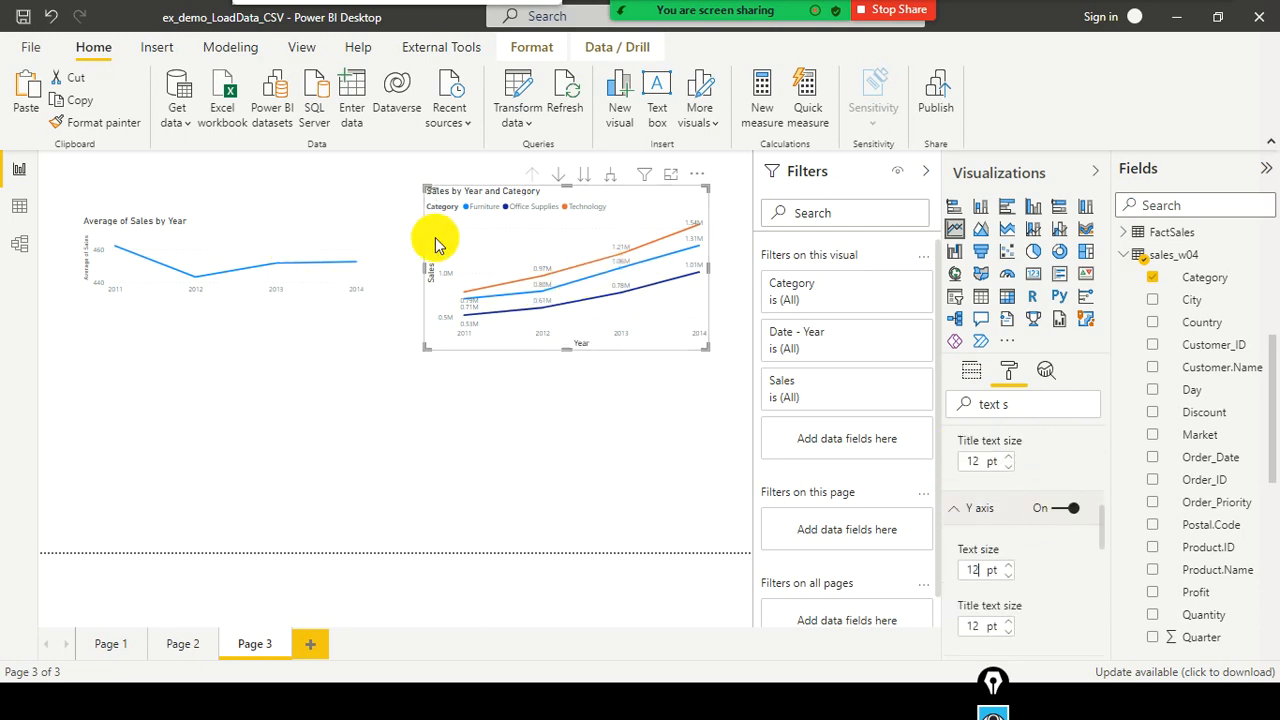
scroll(1040, 565, "down", 1)
scroll(1040, 505, "up", 1)
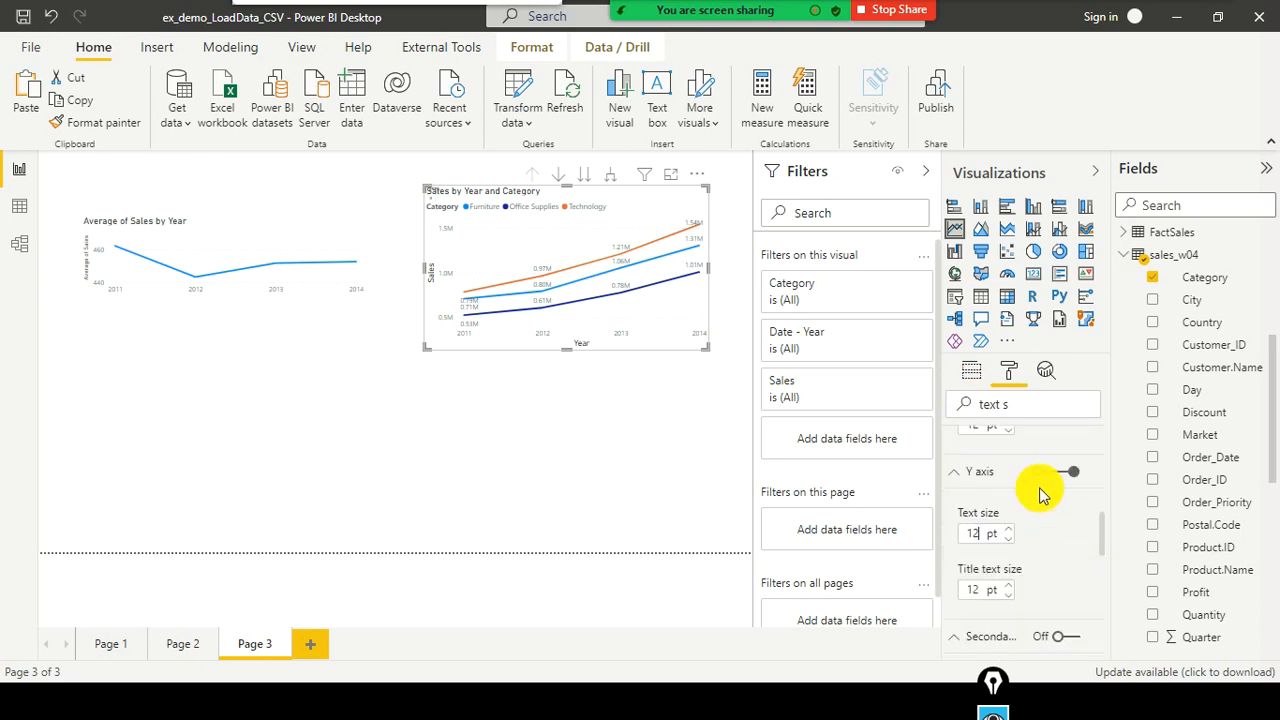
Set the category chart's X axis text size to 11 pt
scroll(1040, 492, "up", 2)
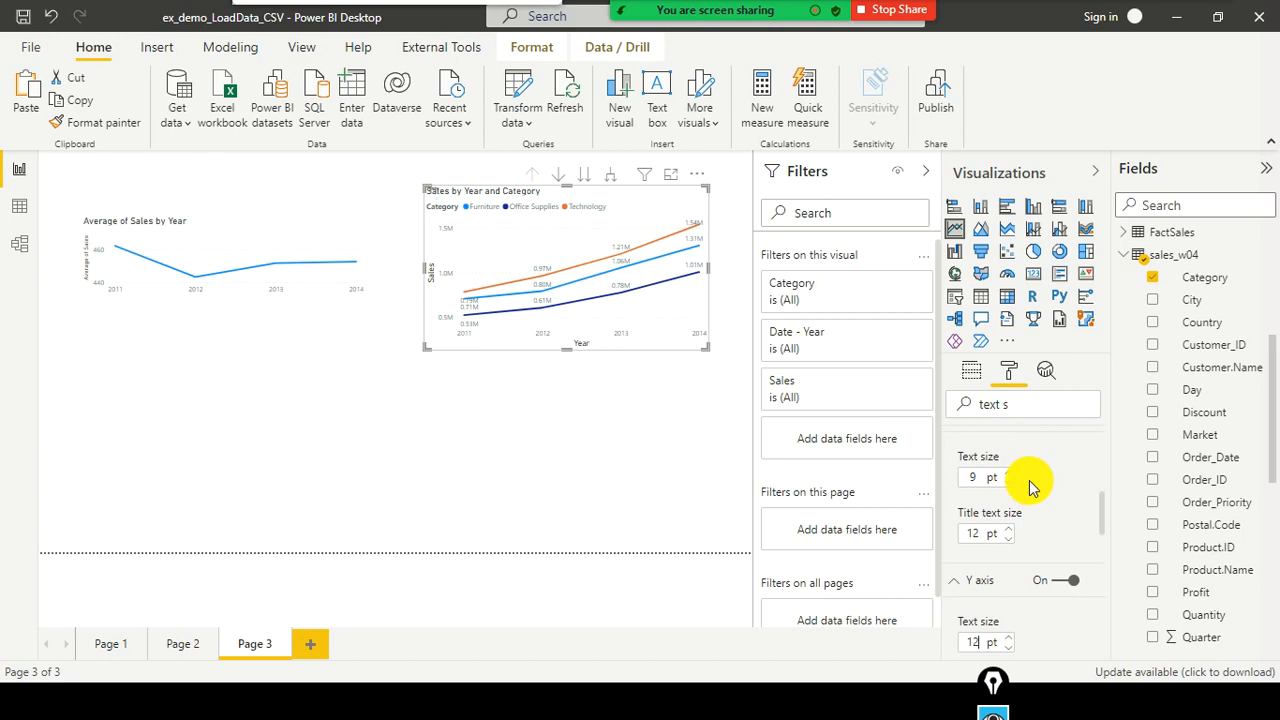
scroll(1008, 486, "up", 1)
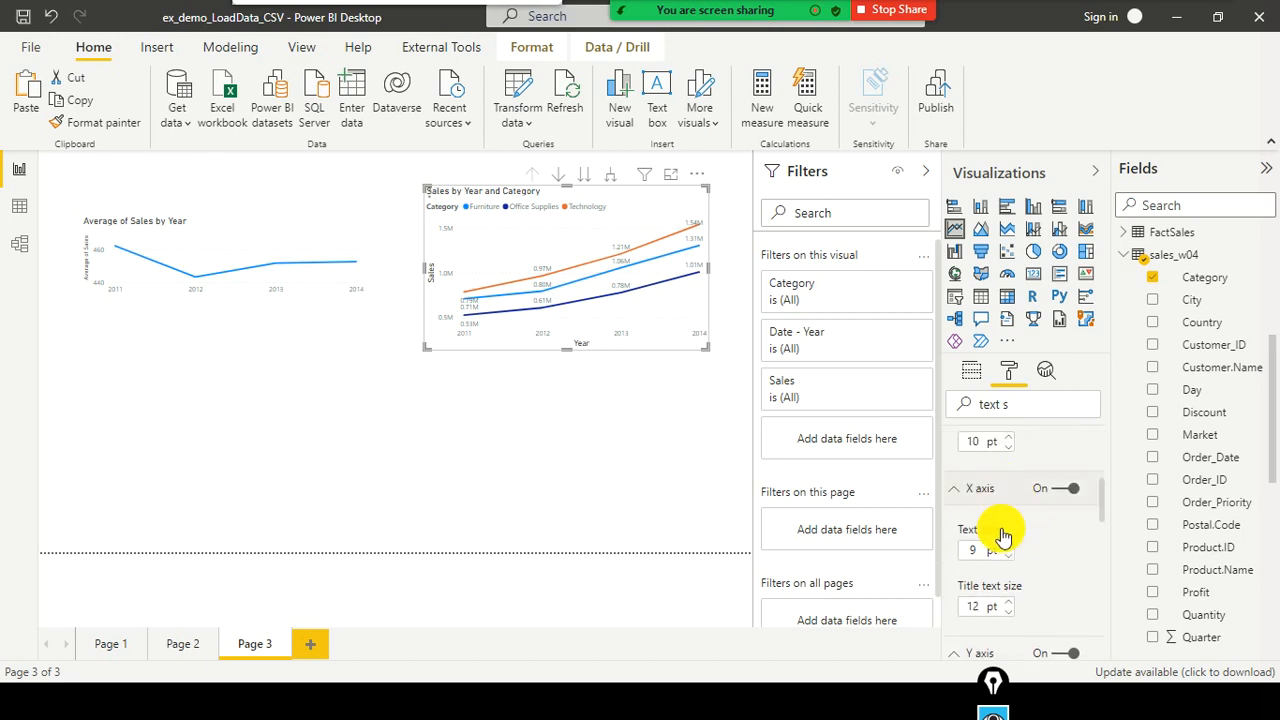
scroll(998, 540, "down", 1)
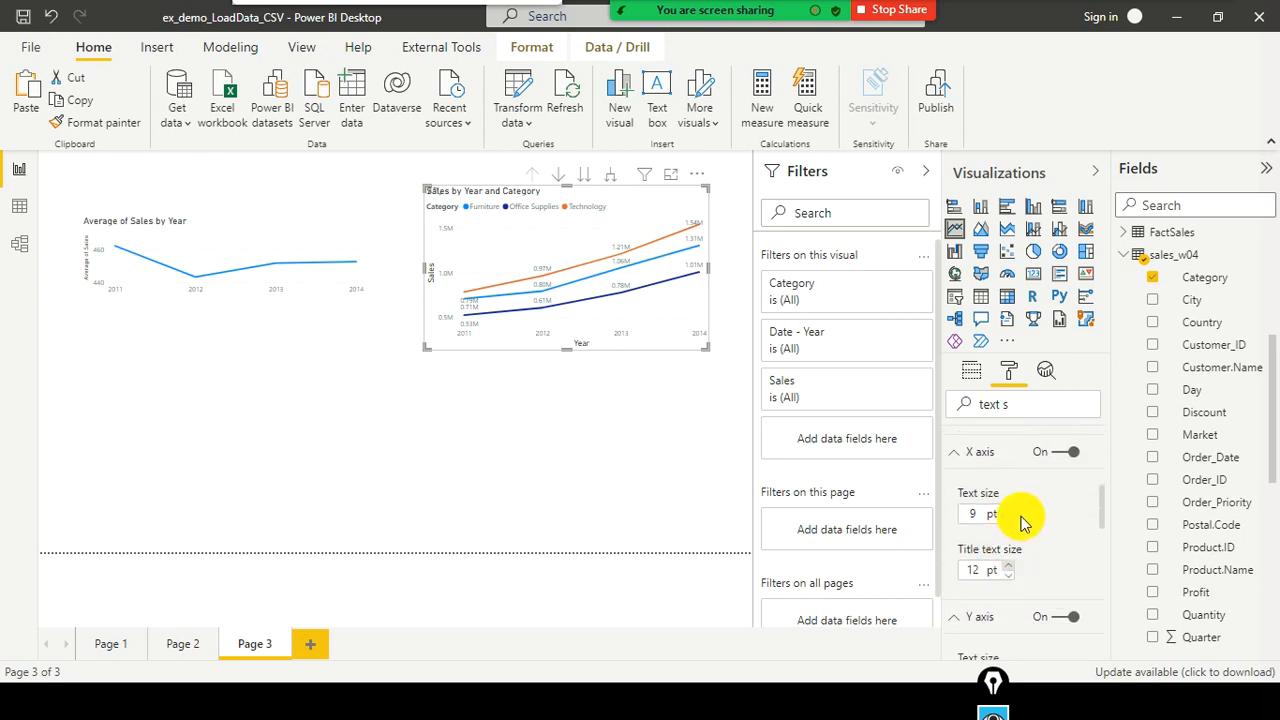
left_click(1000, 408)
type("text")
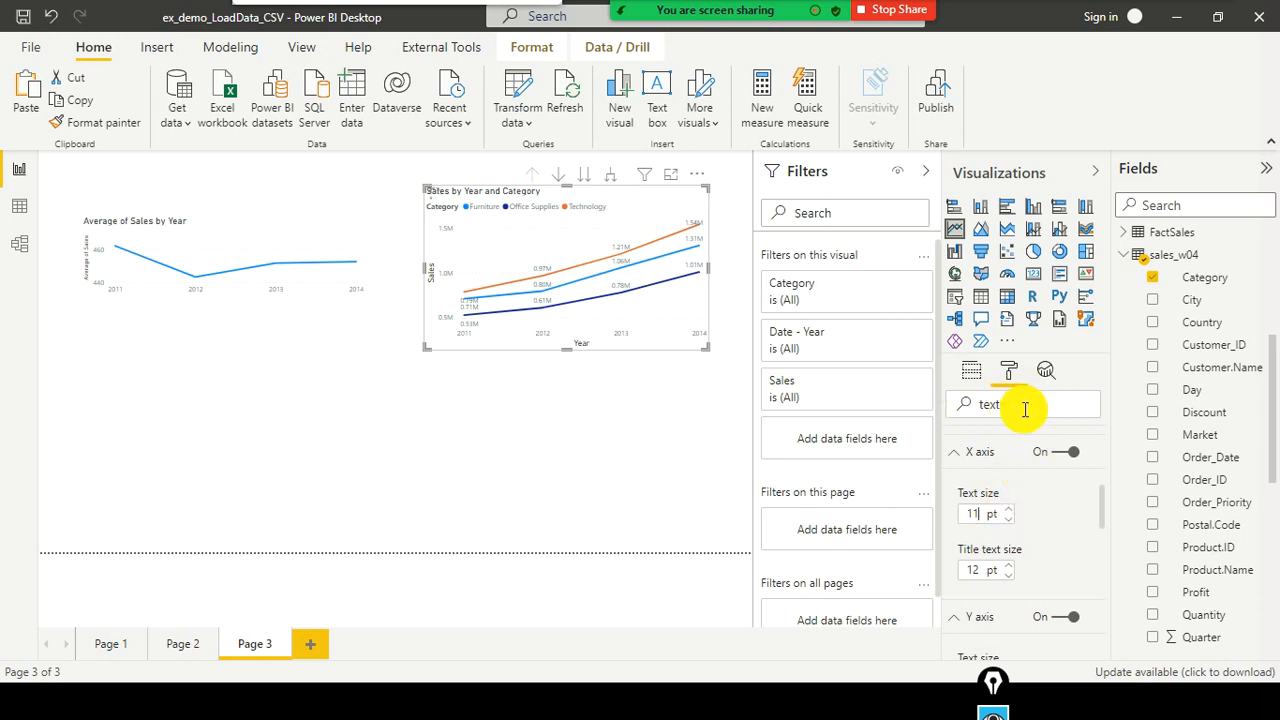
type(" s")
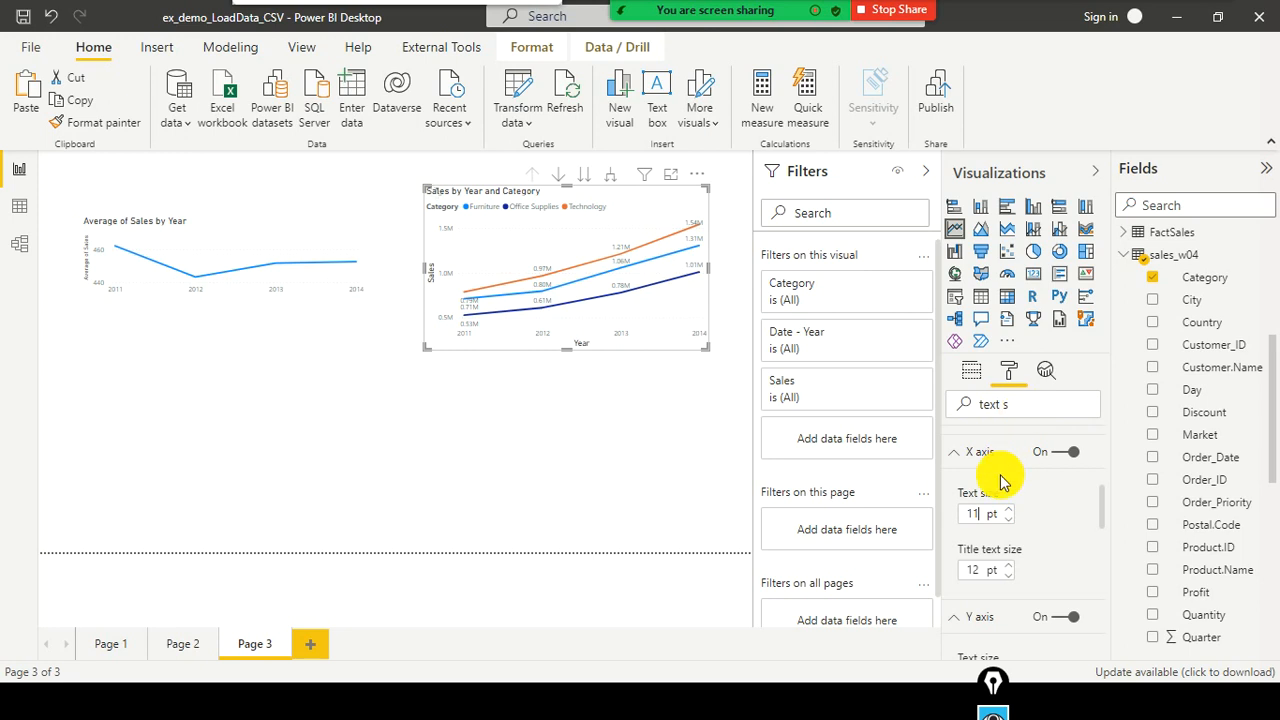
scroll(997, 500, "down", 3)
scroll(1008, 548, "down", 2)
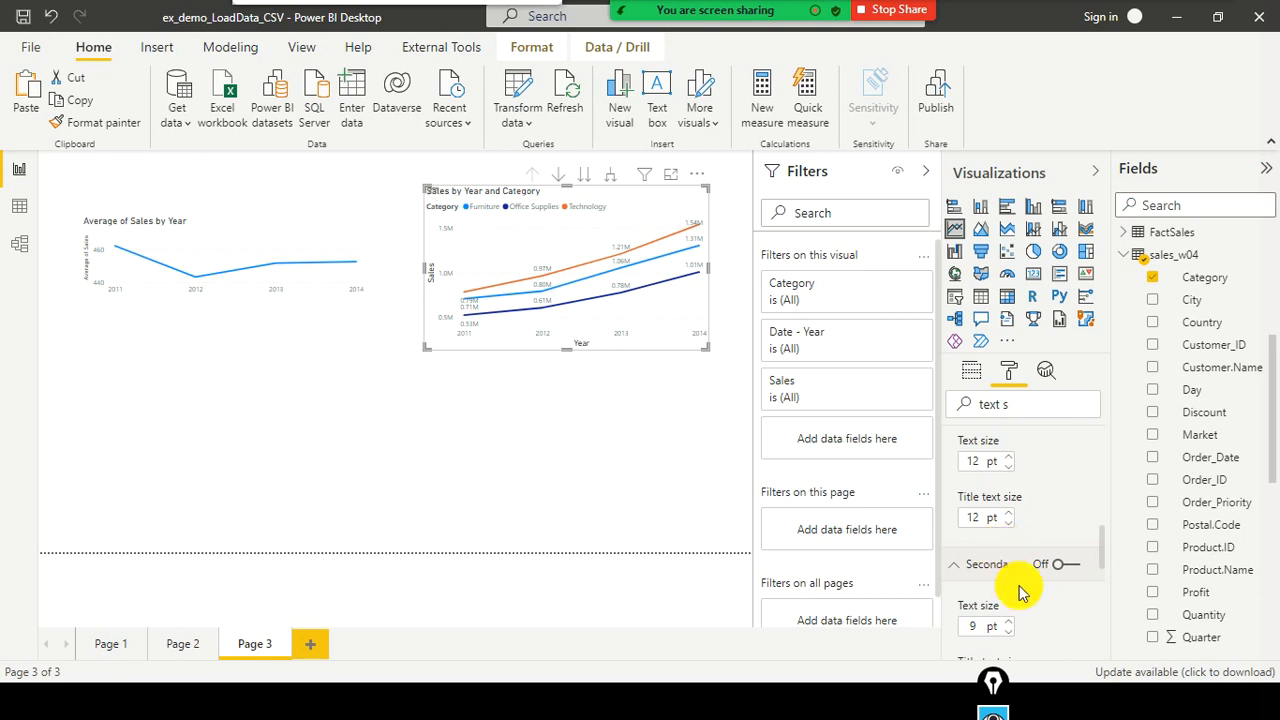
scroll(1020, 588, "down", 1)
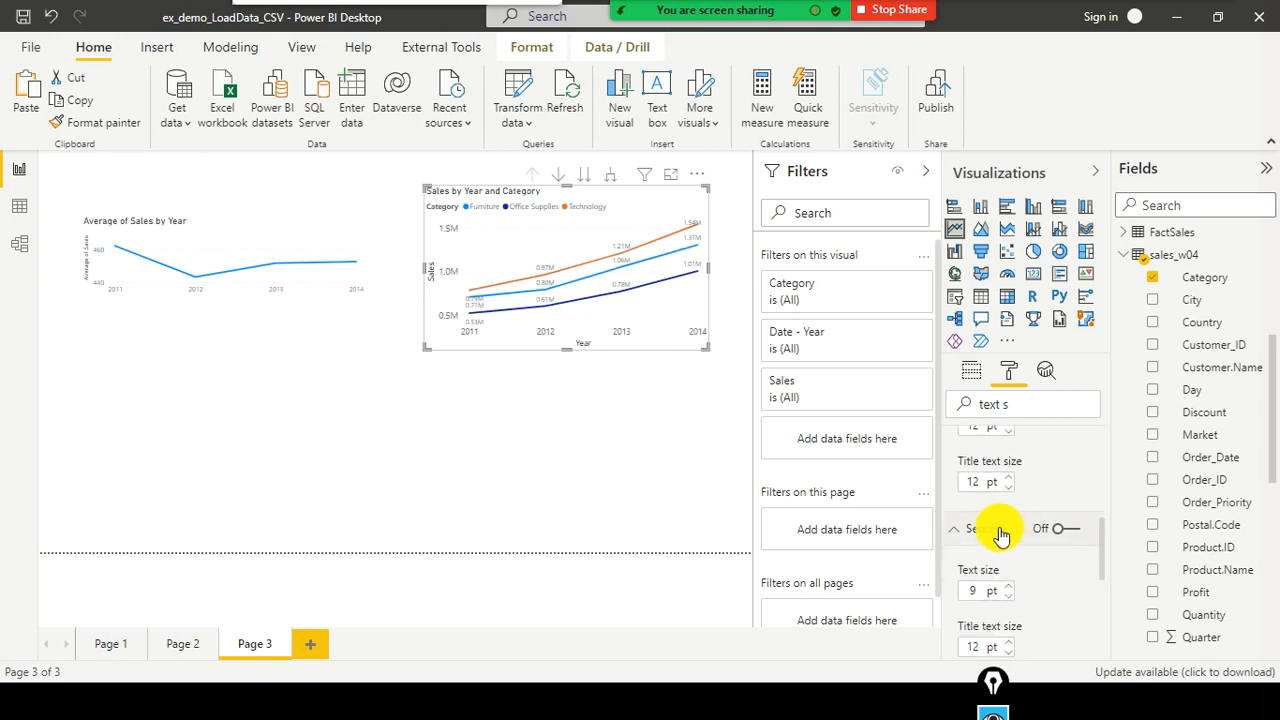
left_click(1036, 528)
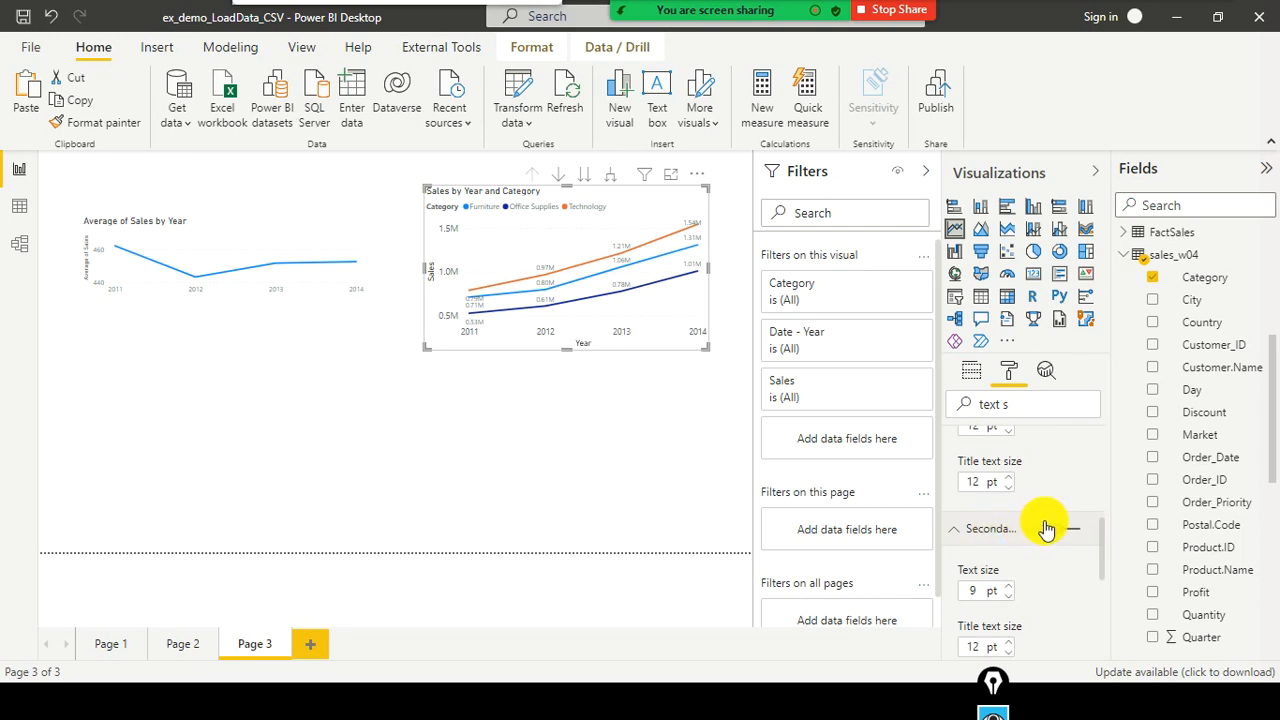
left_click(1005, 534)
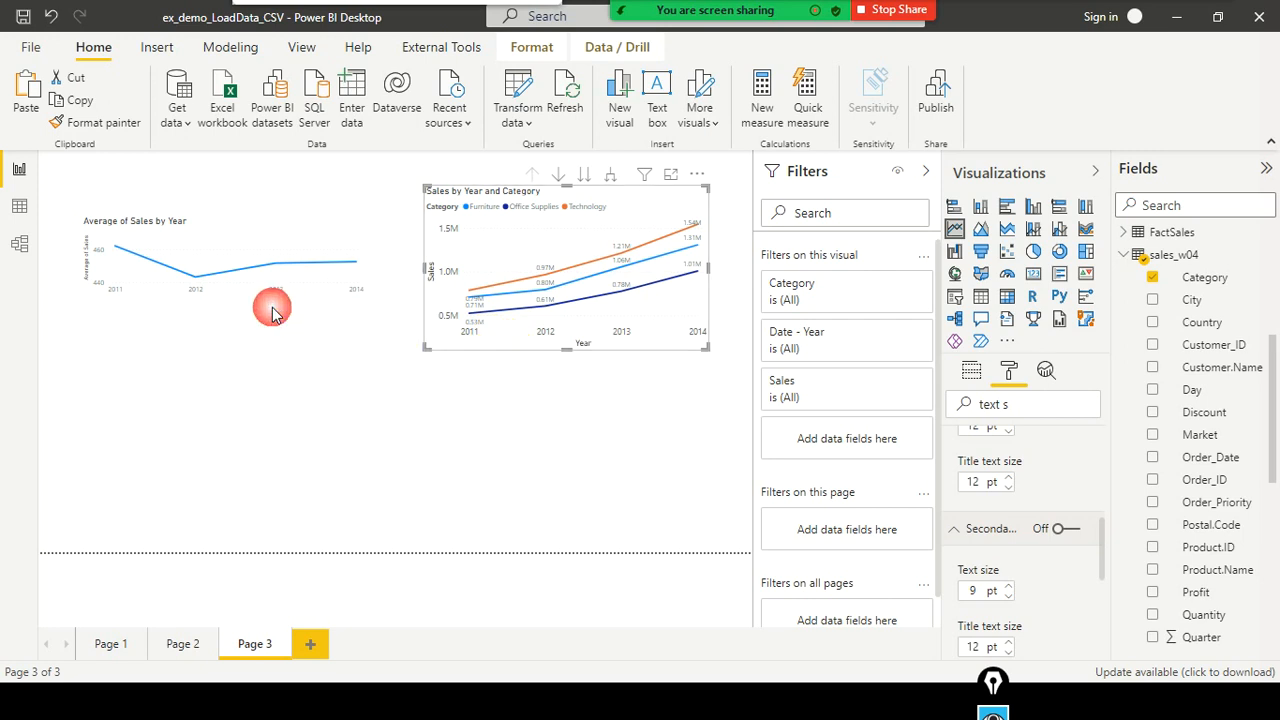
Make the average sales by year chart taller so its lower edge nearly lines up with the category chart's
left_click(274, 212)
left_click(300, 249)
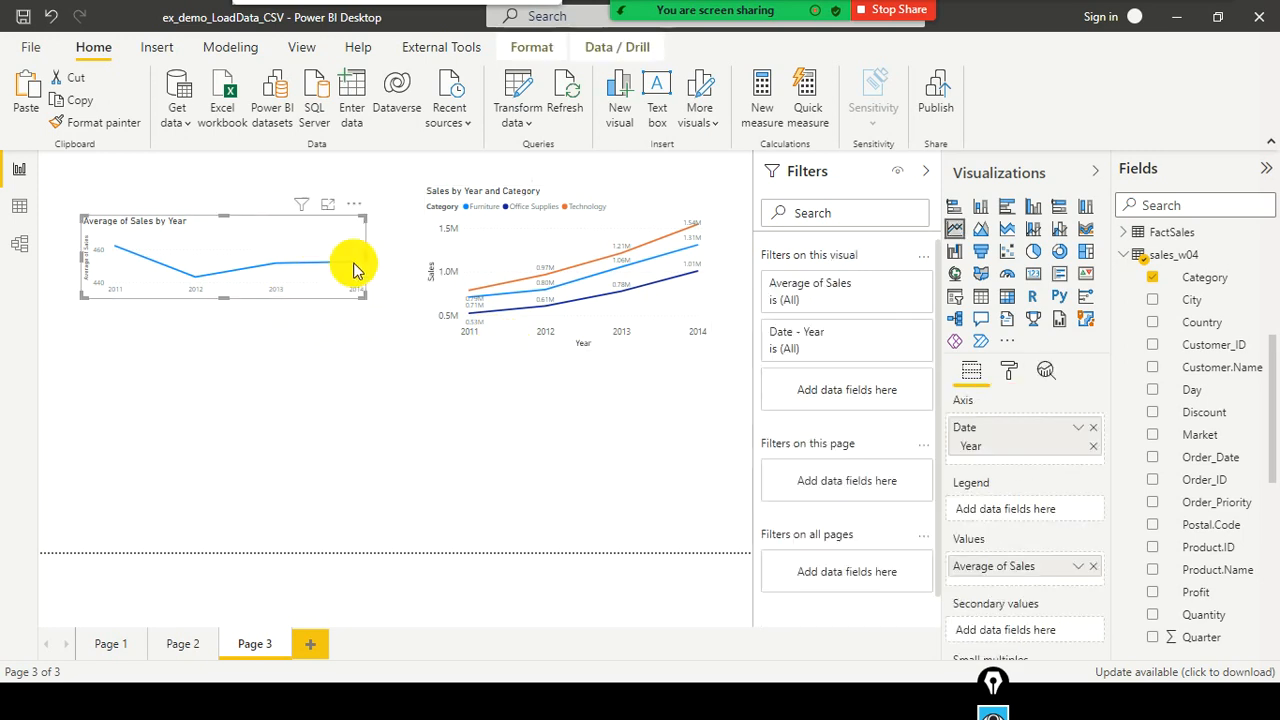
left_click(665, 322)
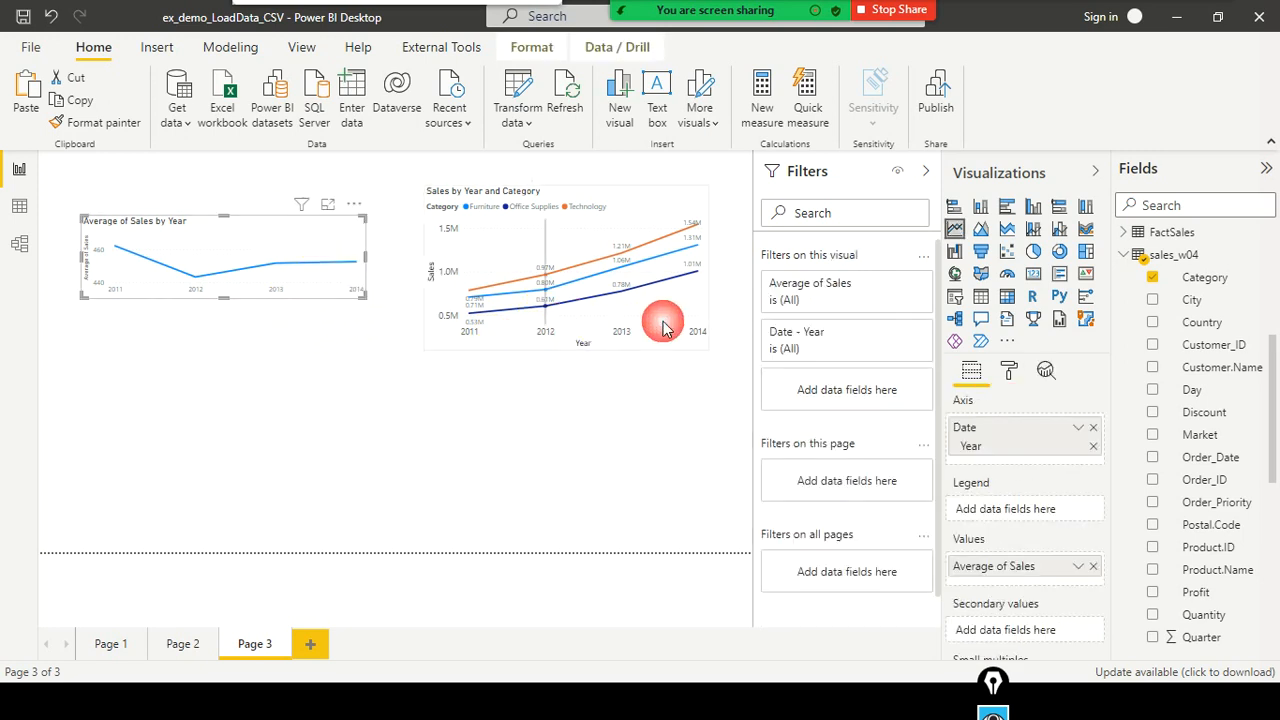
left_click(226, 305)
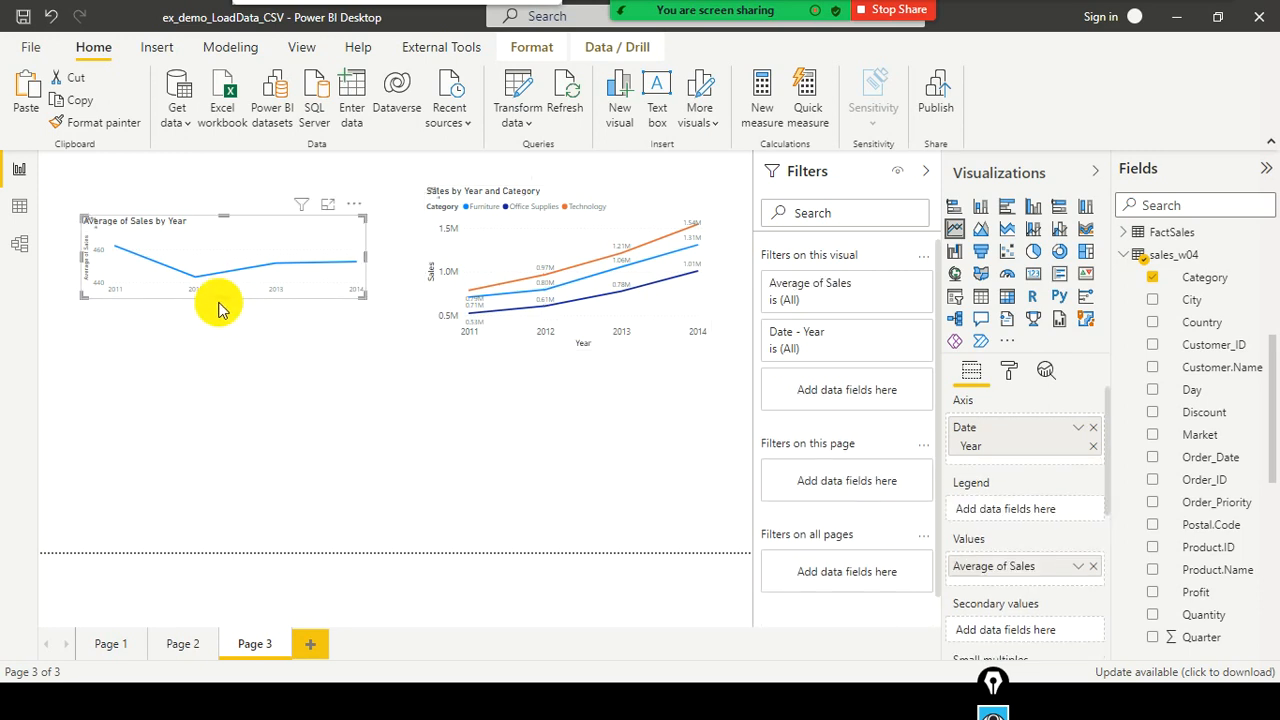
left_click_drag(226, 298, 208, 337)
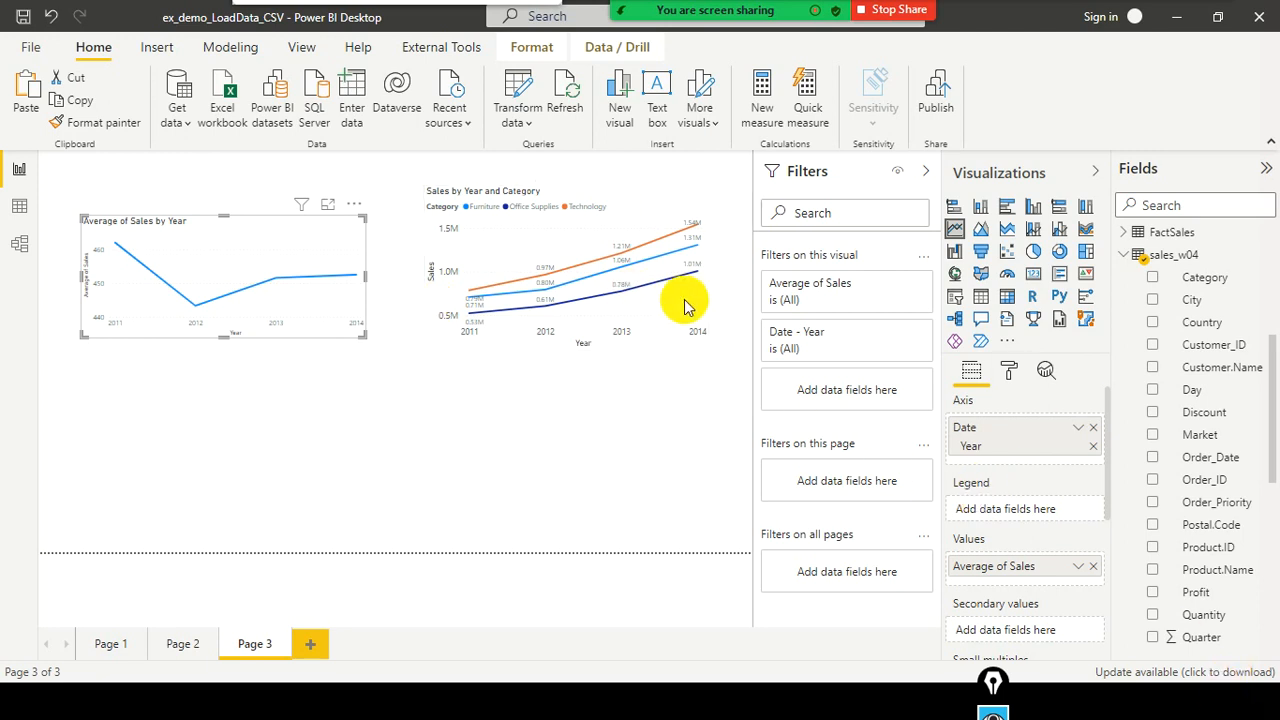
Change the Technology line's data color to a custom green in the Sales by Year and Category chart
left_click(677, 340)
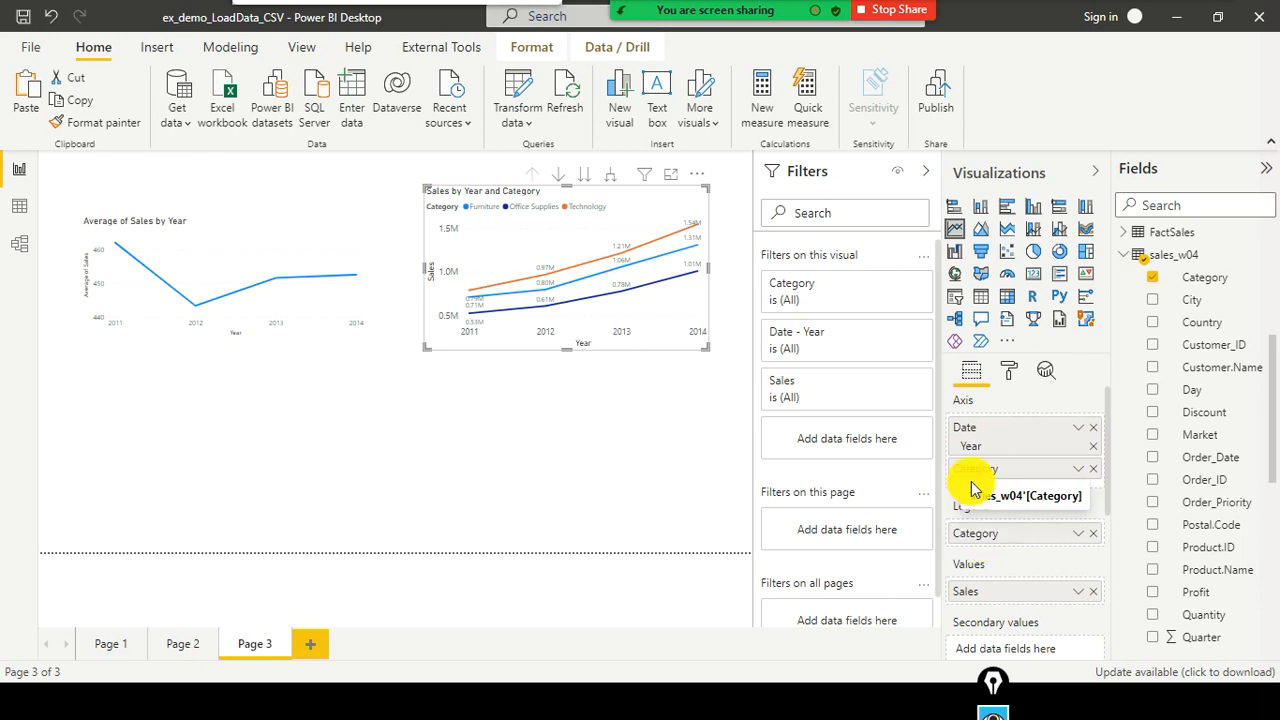
mouse_move(592, 279)
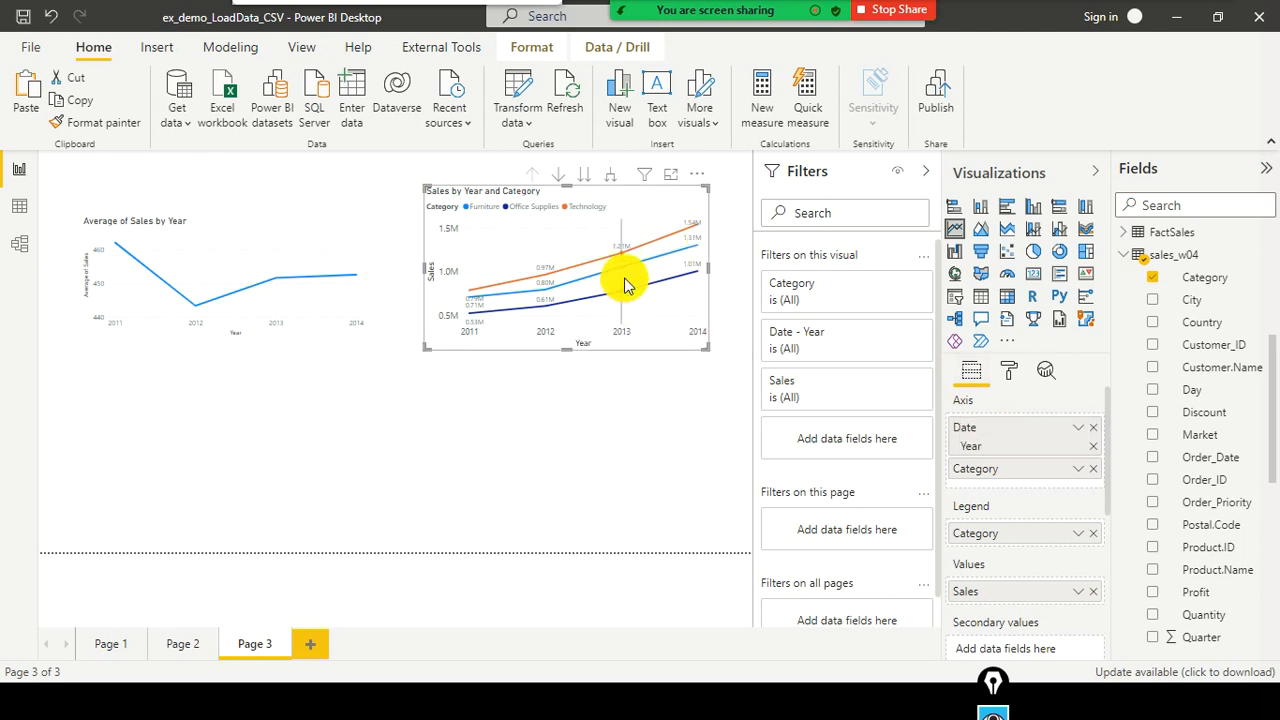
mouse_move(615, 300)
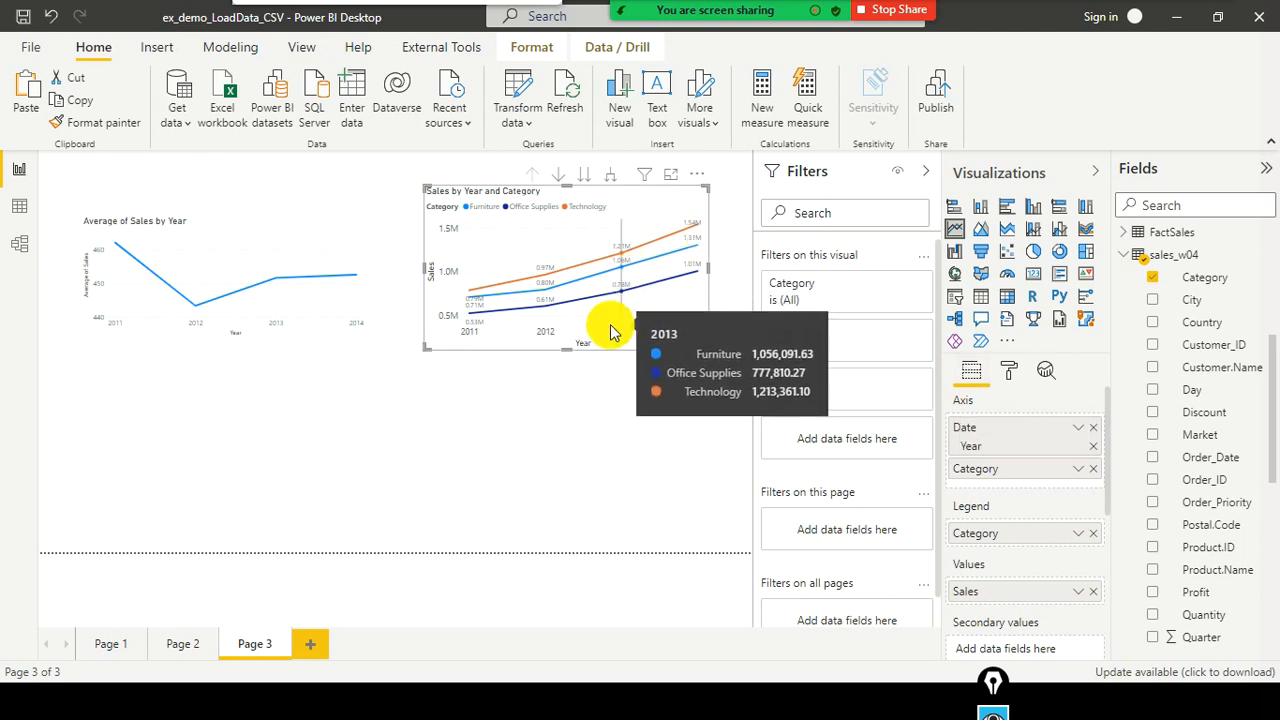
left_click(1008, 373)
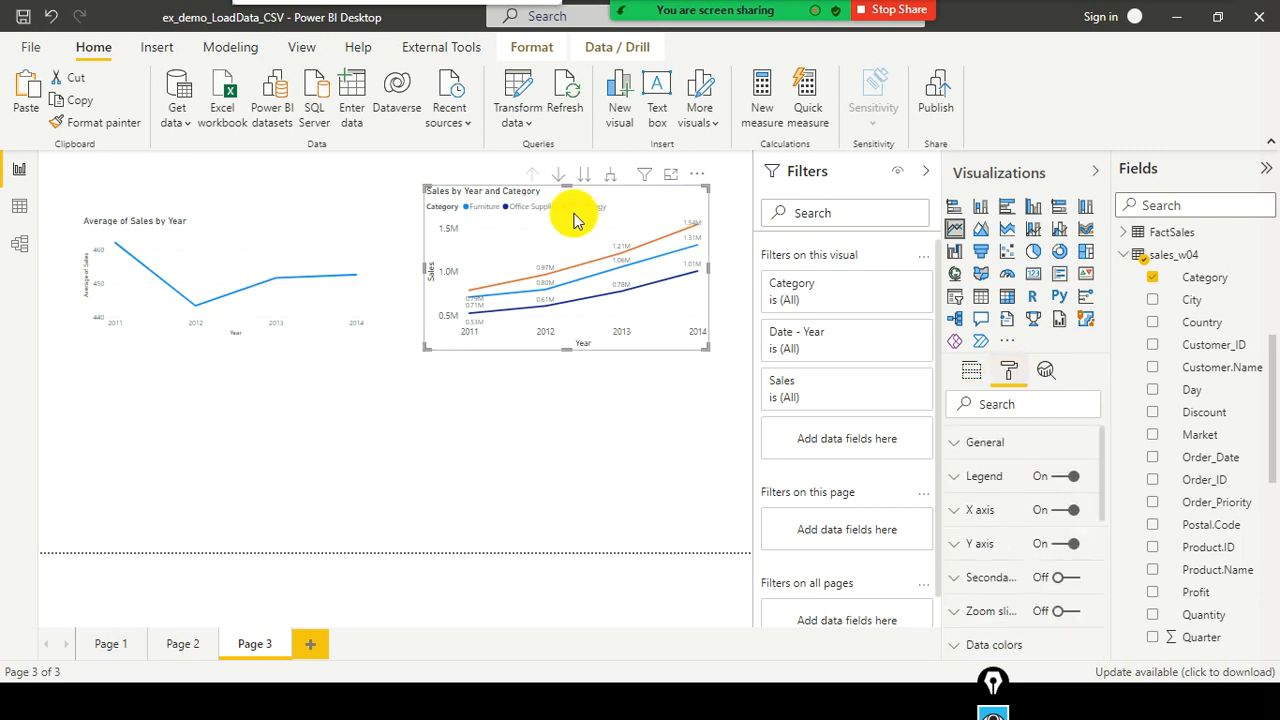
scroll(986, 486, "down", 2)
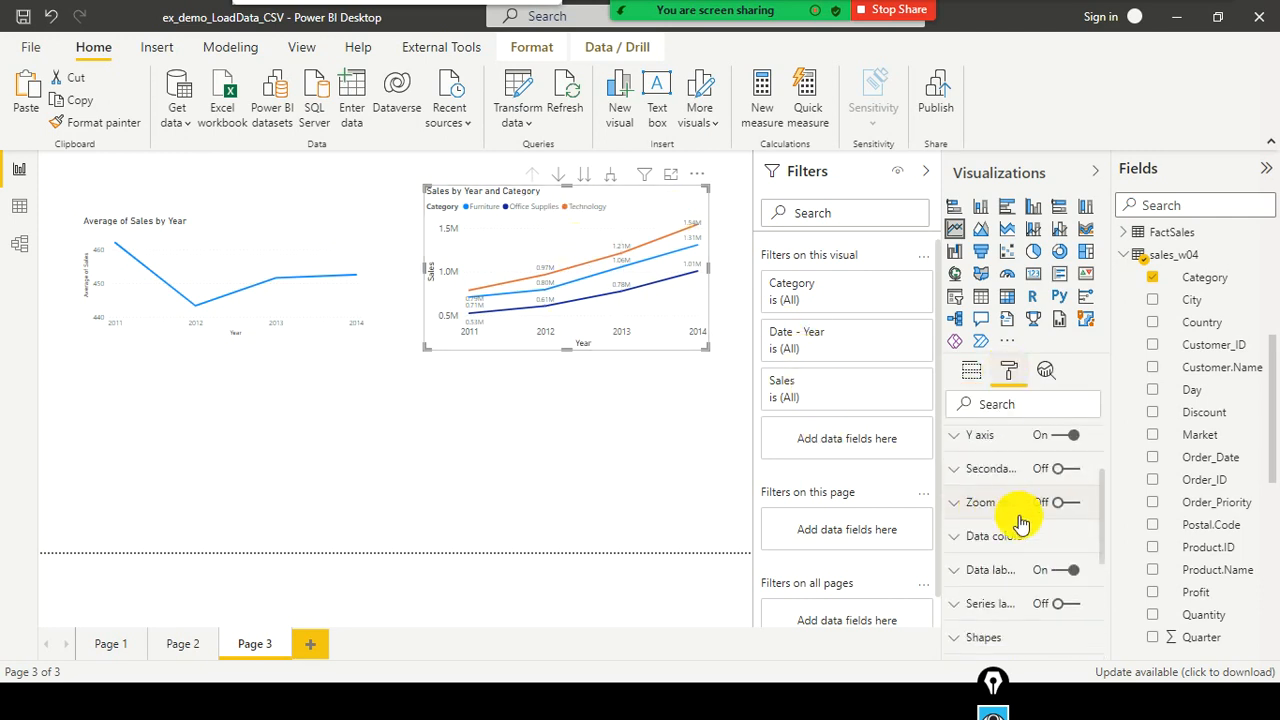
left_click(976, 540)
scroll(1023, 566, "down", 2)
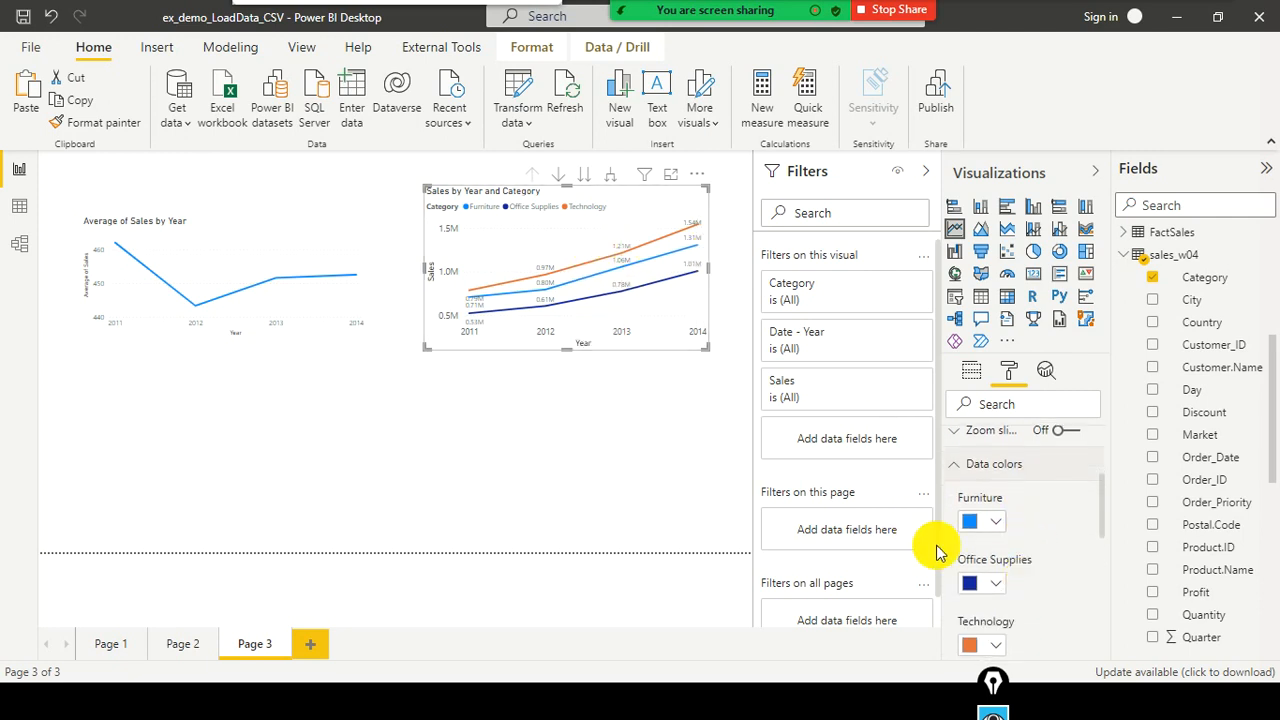
scroll(1004, 600, "down", 1)
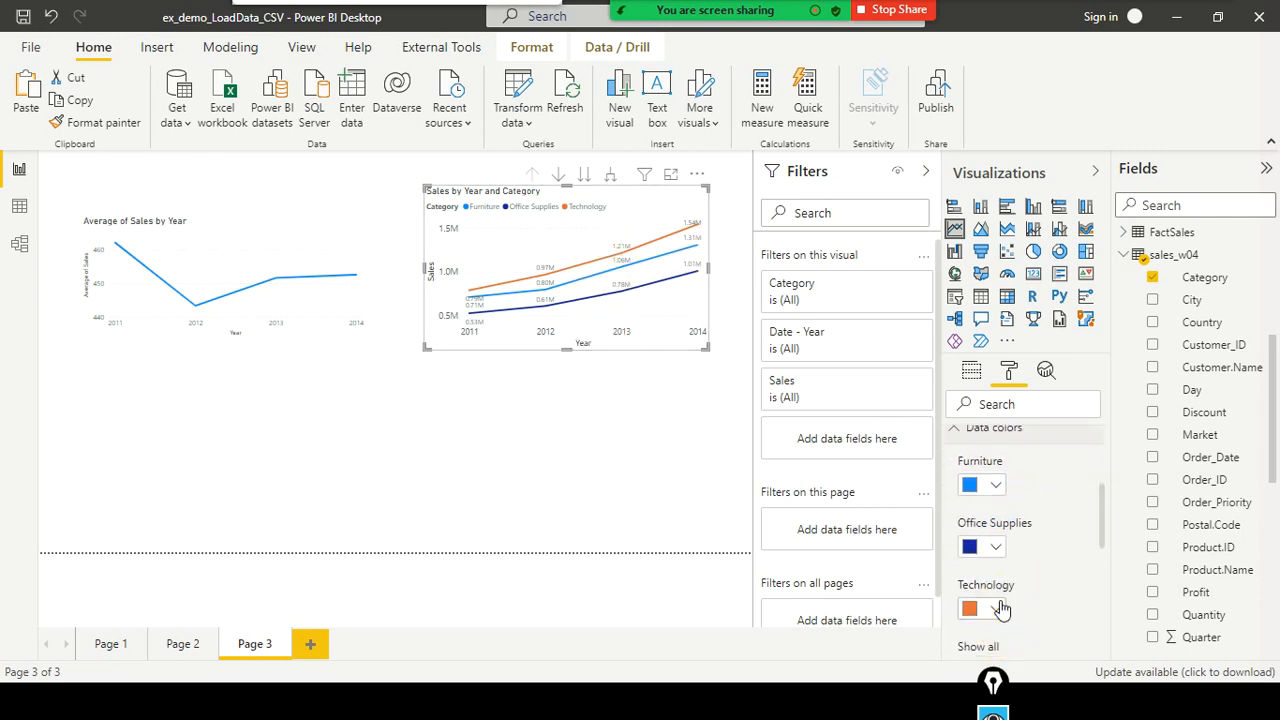
left_click(972, 607)
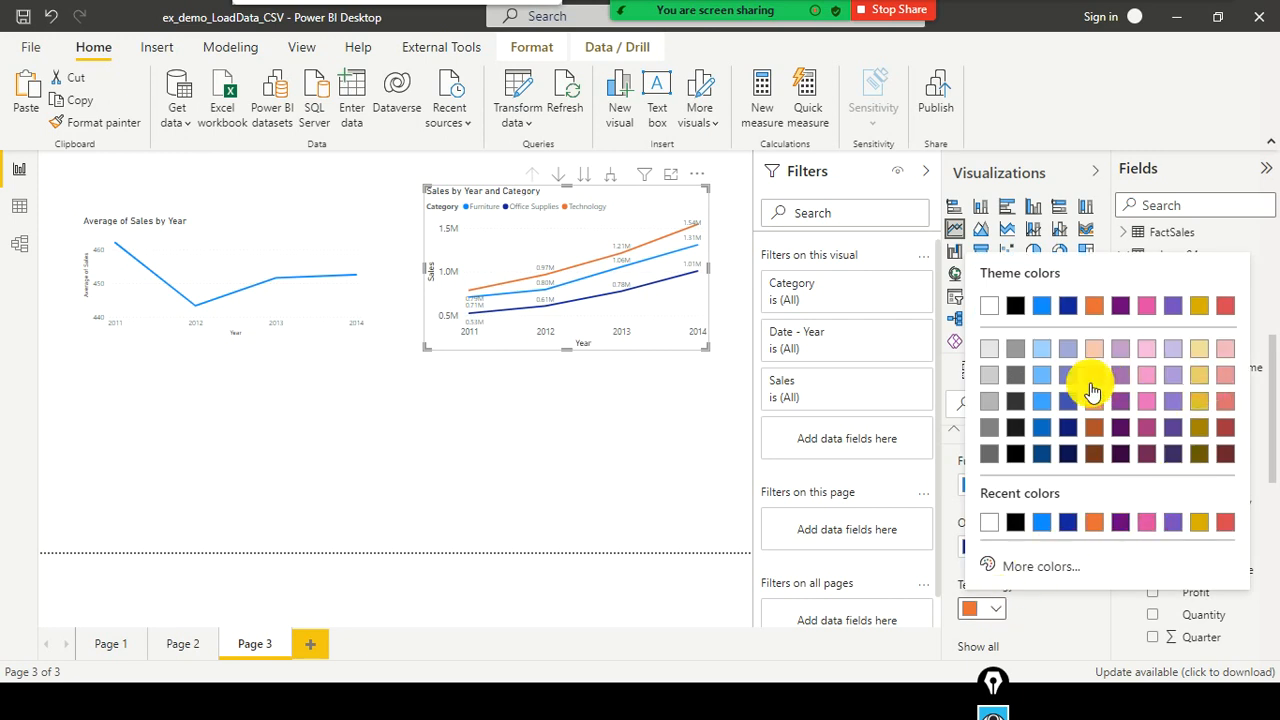
left_click(1028, 566)
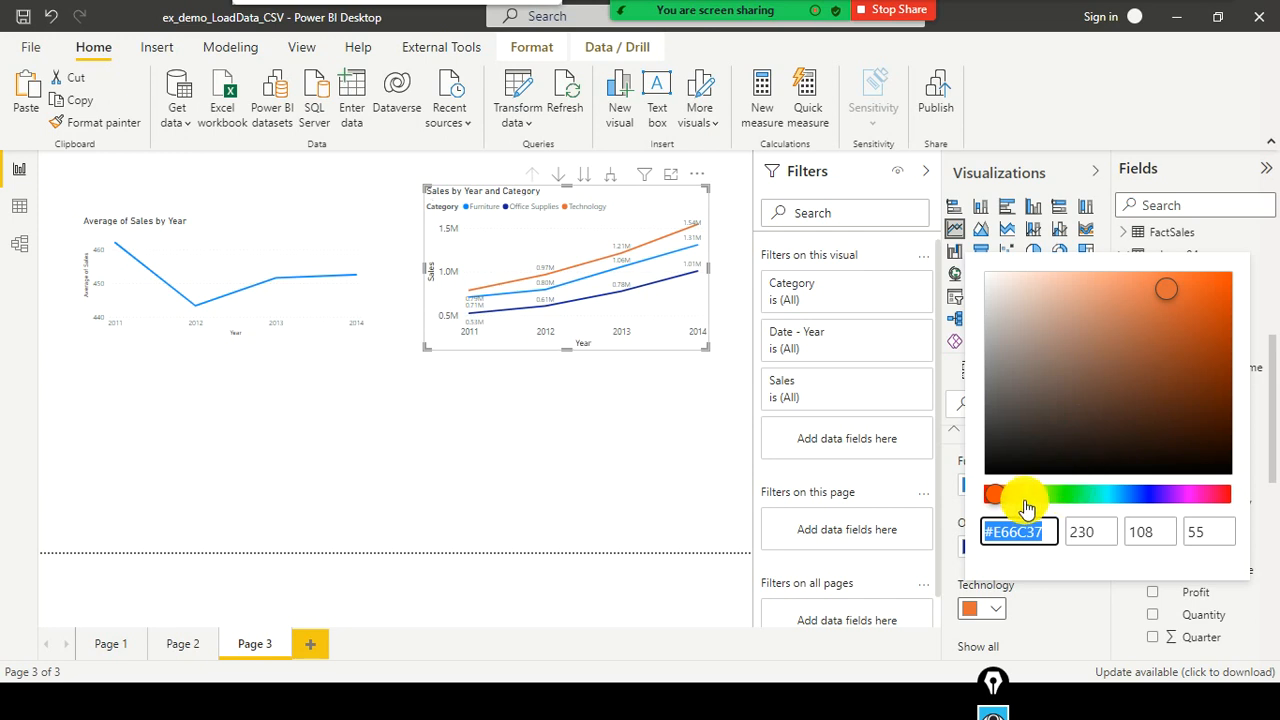
left_click(1066, 494)
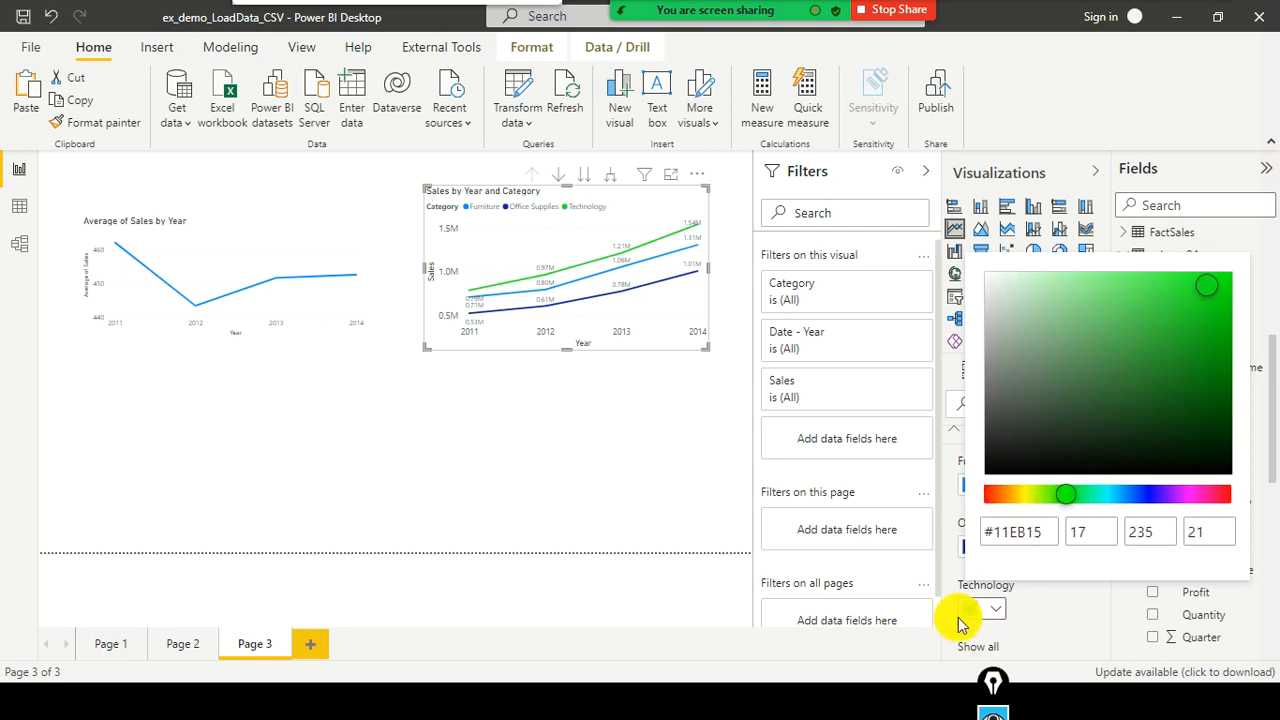
left_click(1037, 583)
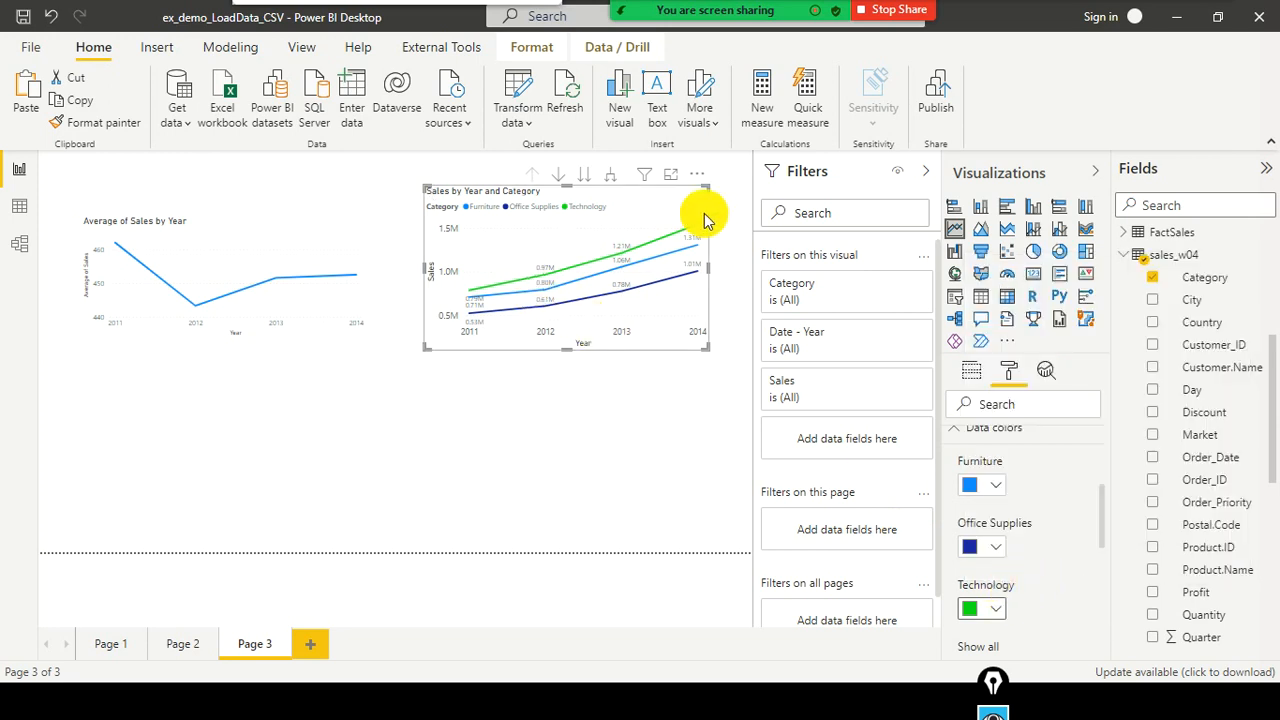
mouse_move(697, 233)
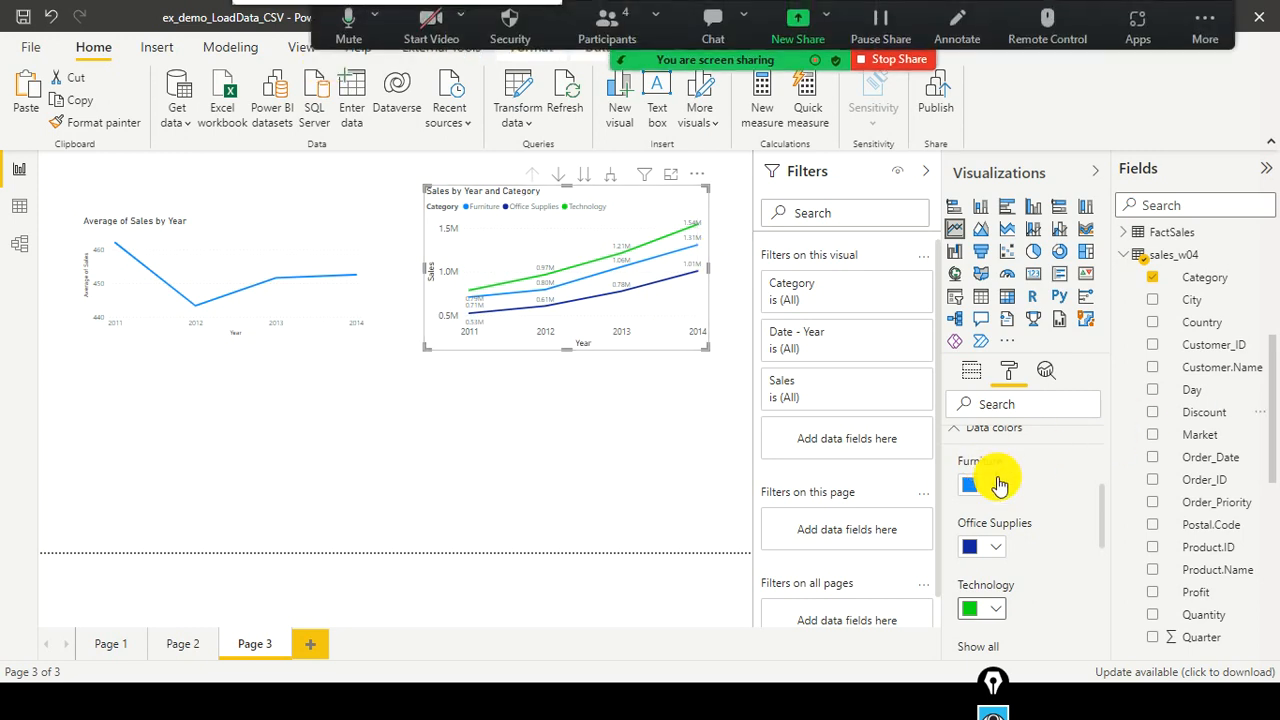
Center the title of the Sales by Year and Category chart
scroll(1071, 466, "up", 5)
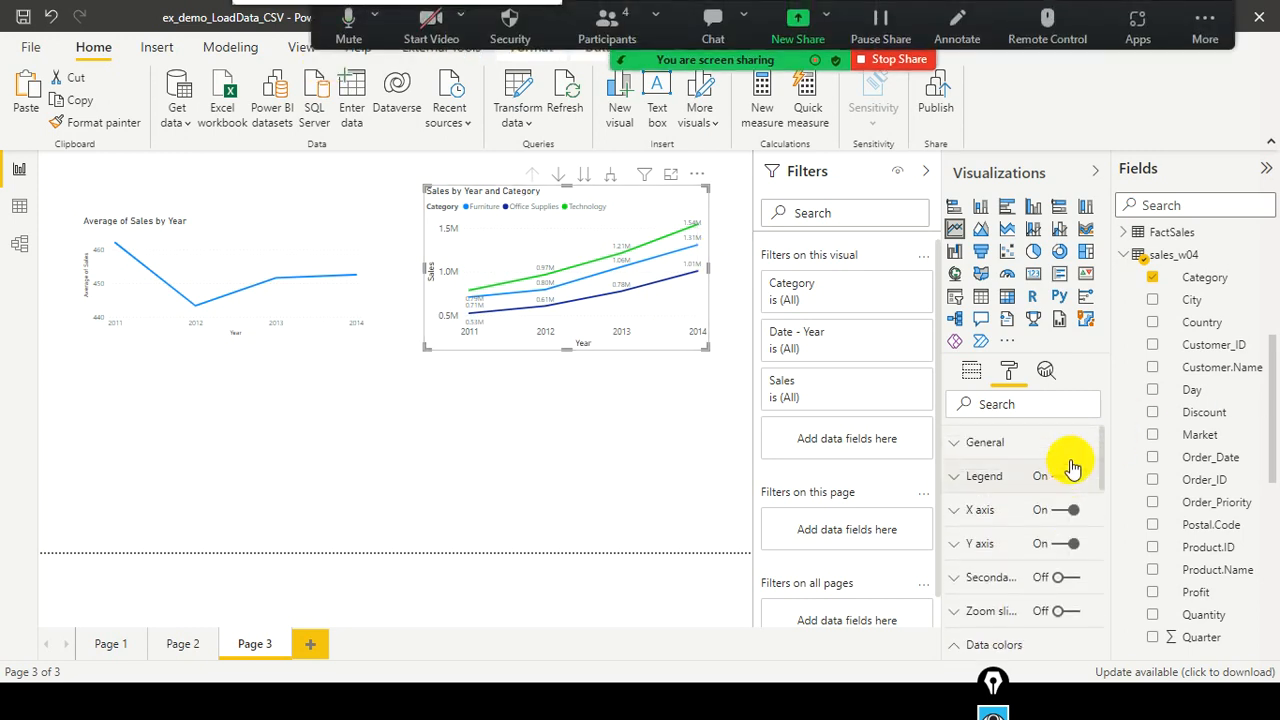
scroll(1071, 466, "down", 6)
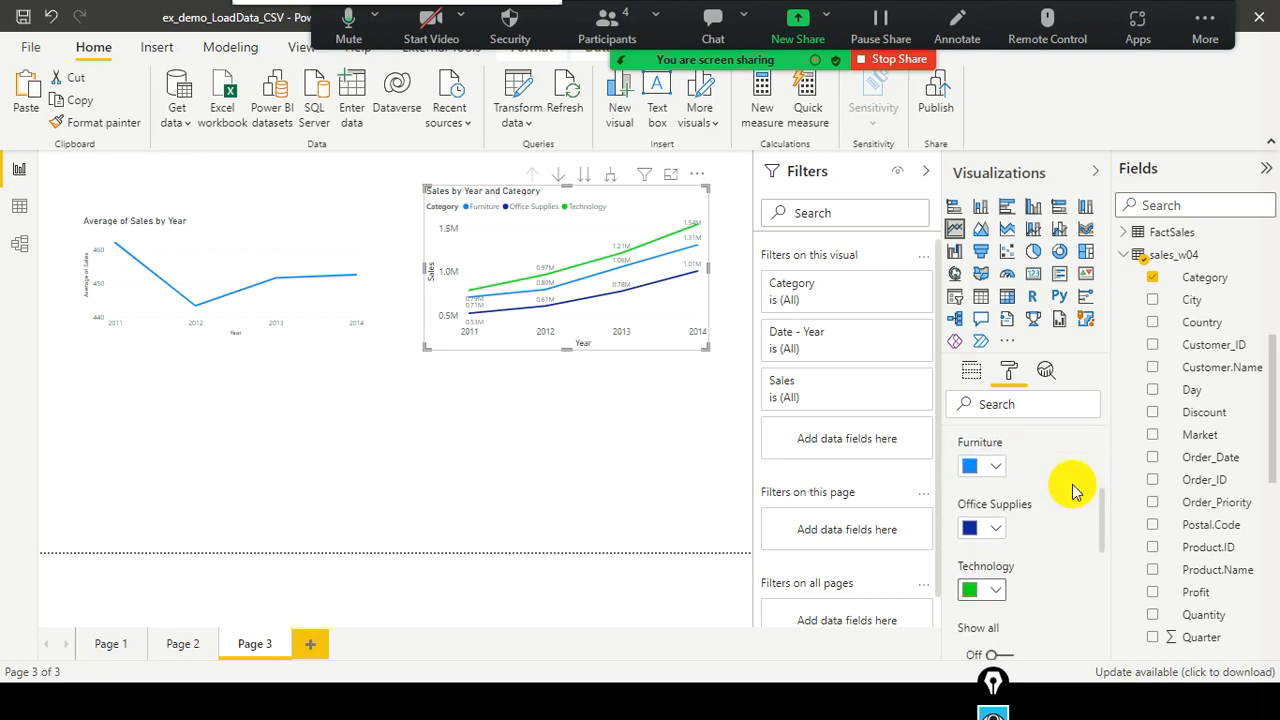
scroll(1071, 490, "down", 4)
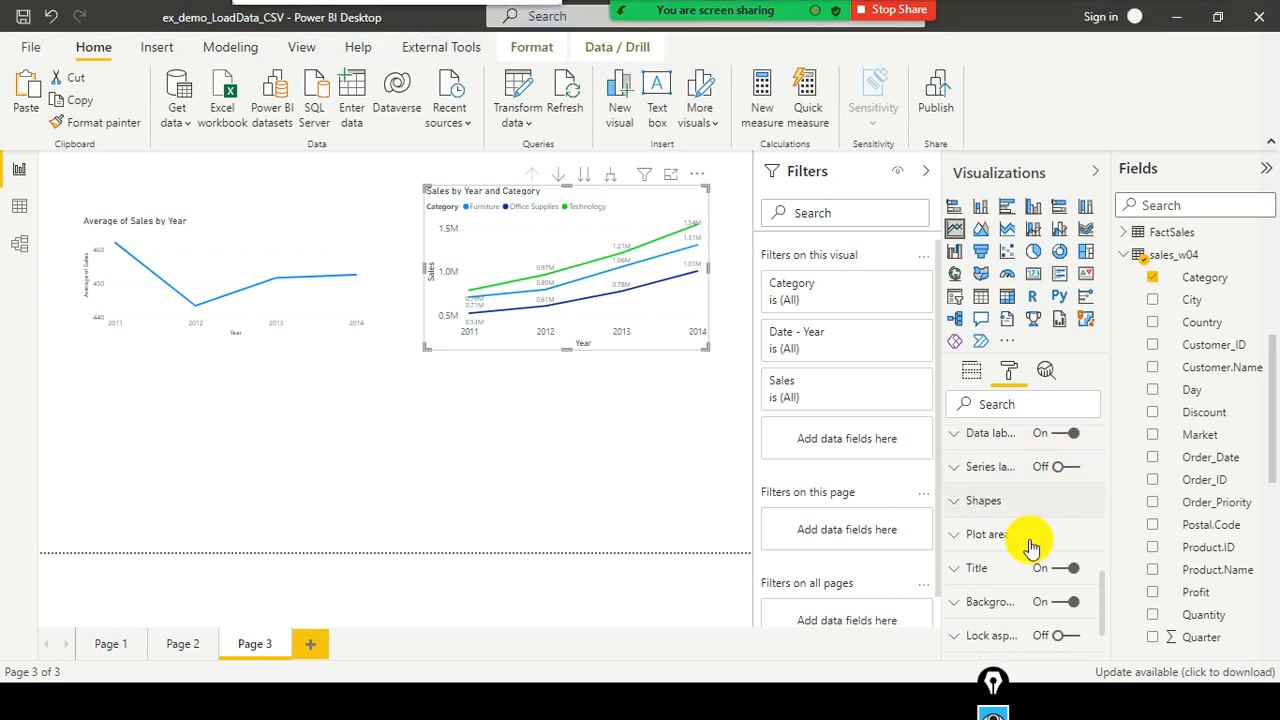
left_click(955, 573)
scroll(1044, 592, "down", 1)
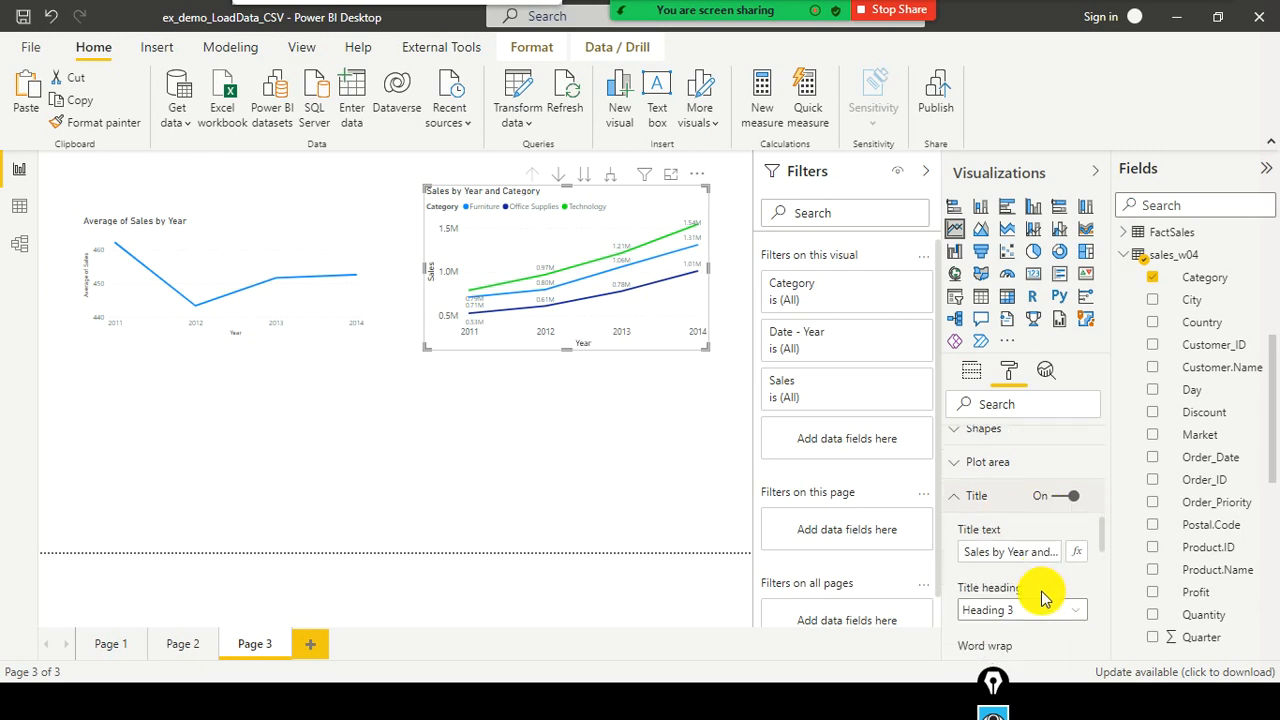
mouse_move(1044, 597)
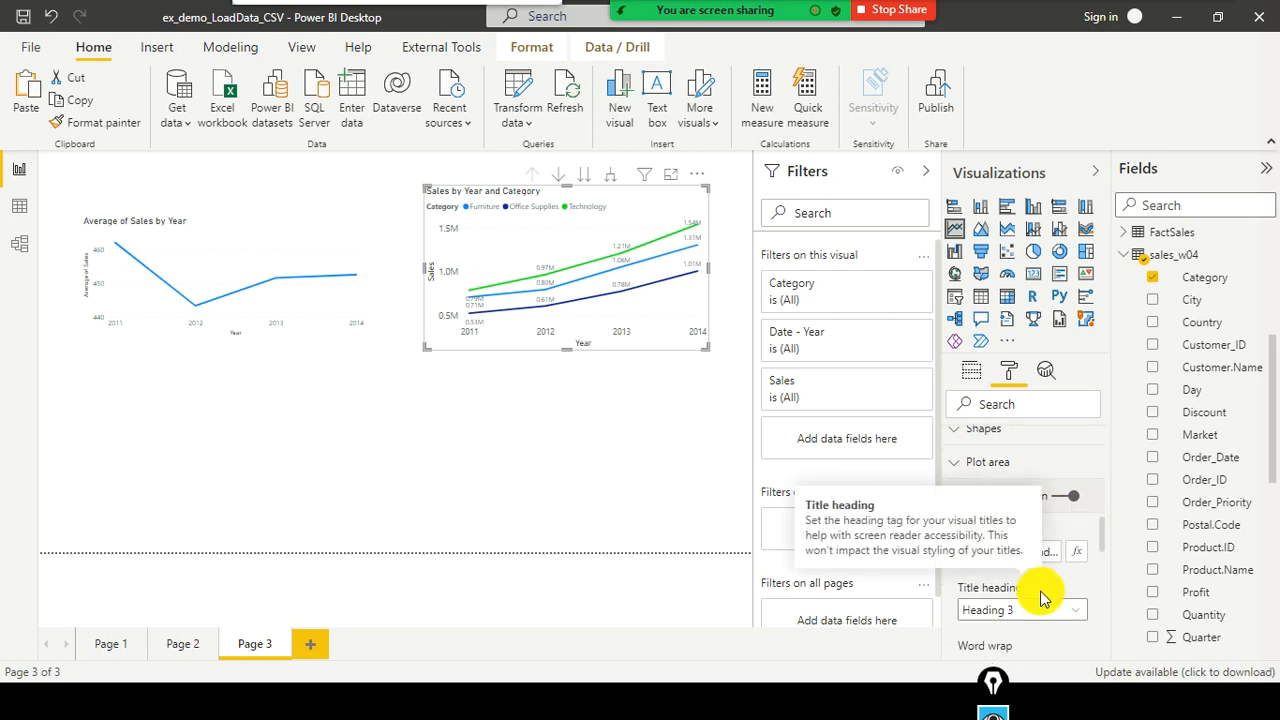
left_click(1029, 552)
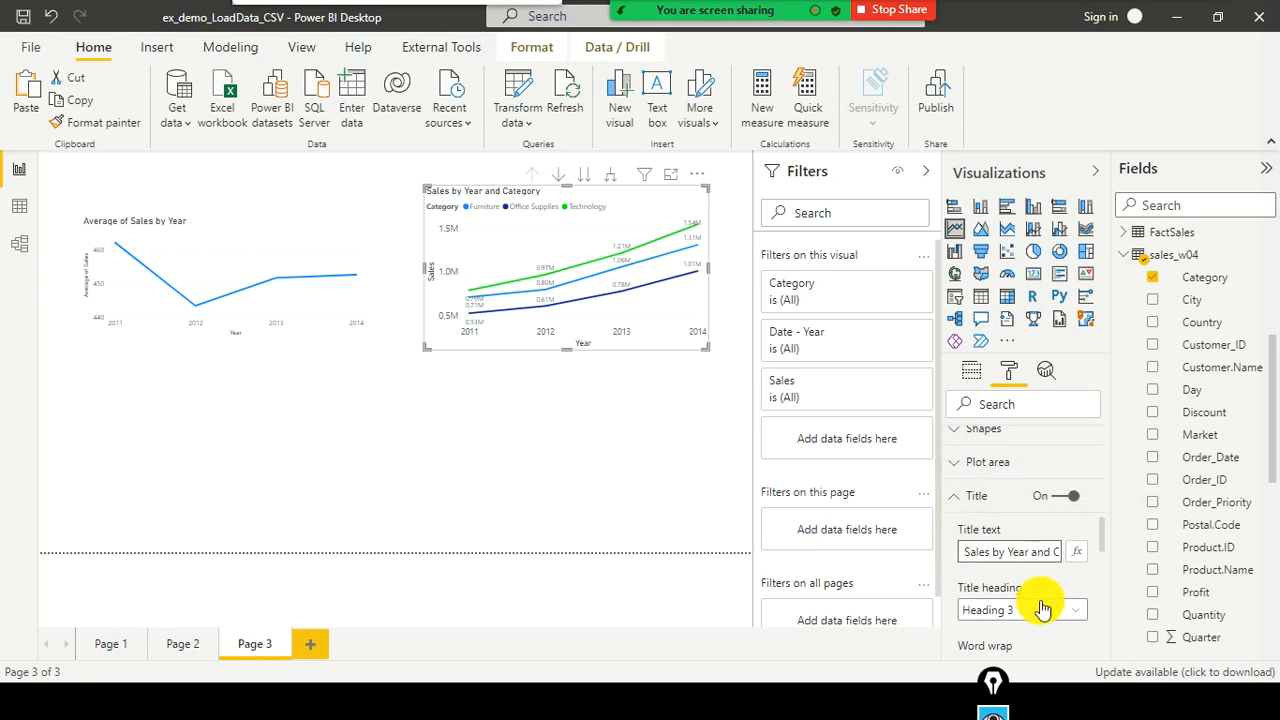
scroll(1045, 600, "down", 3)
scroll(1074, 590, "down", 1)
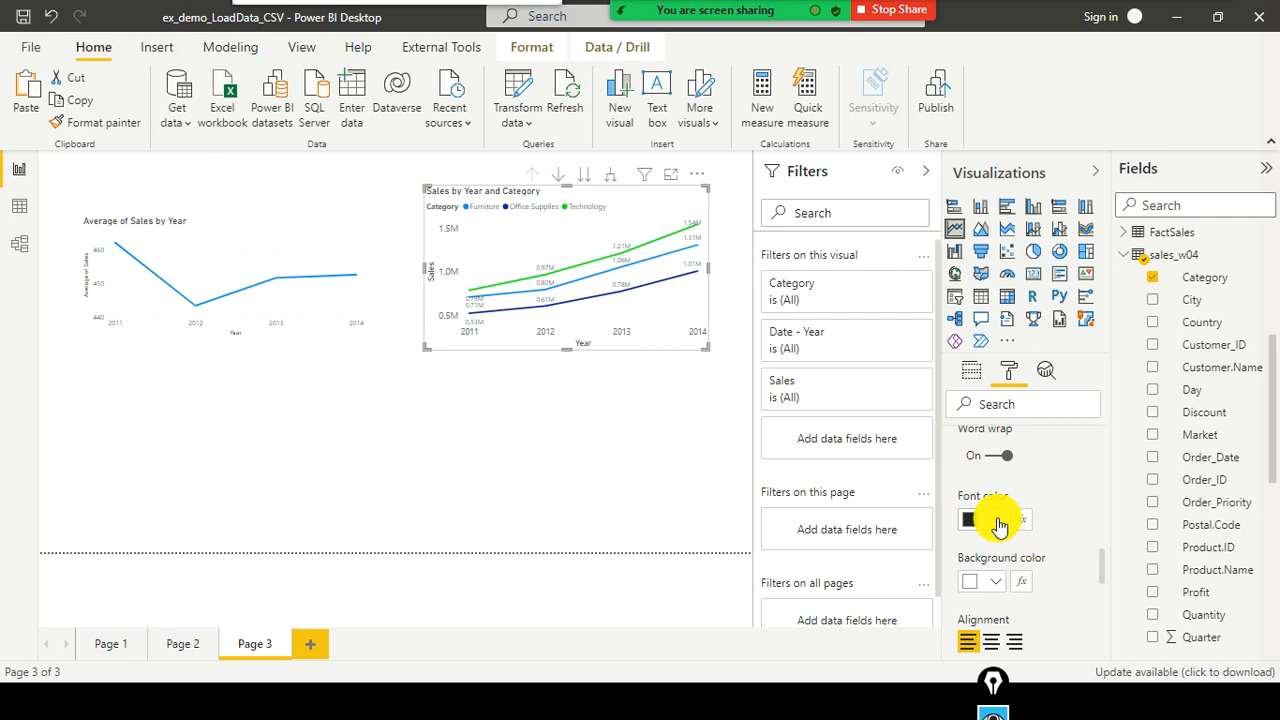
scroll(1000, 565, "down", 1)
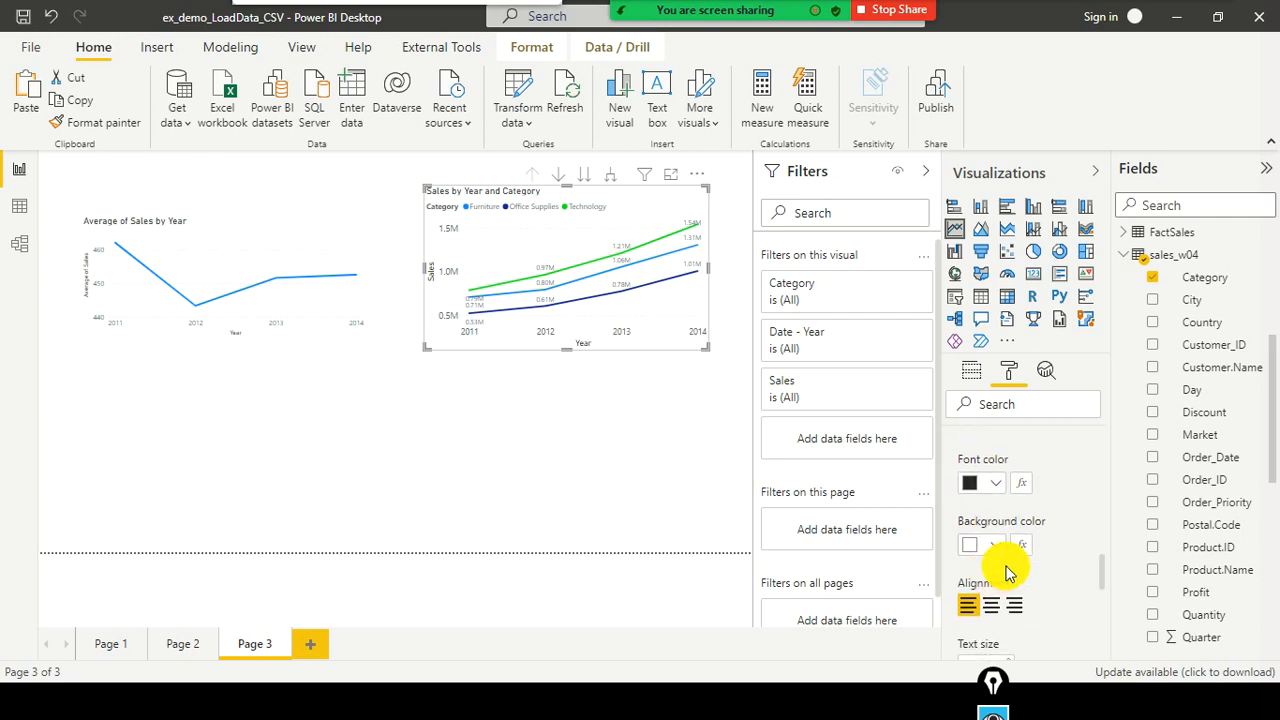
scroll(1011, 565, "down", 2)
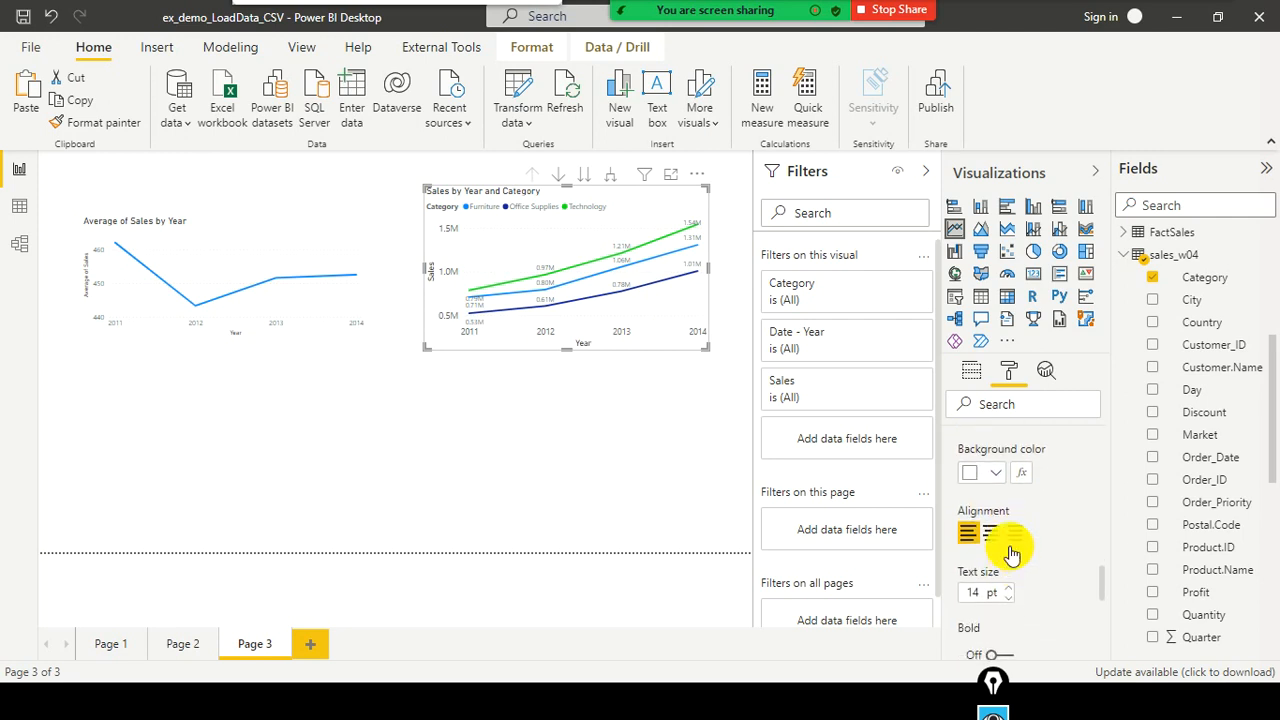
left_click(991, 535)
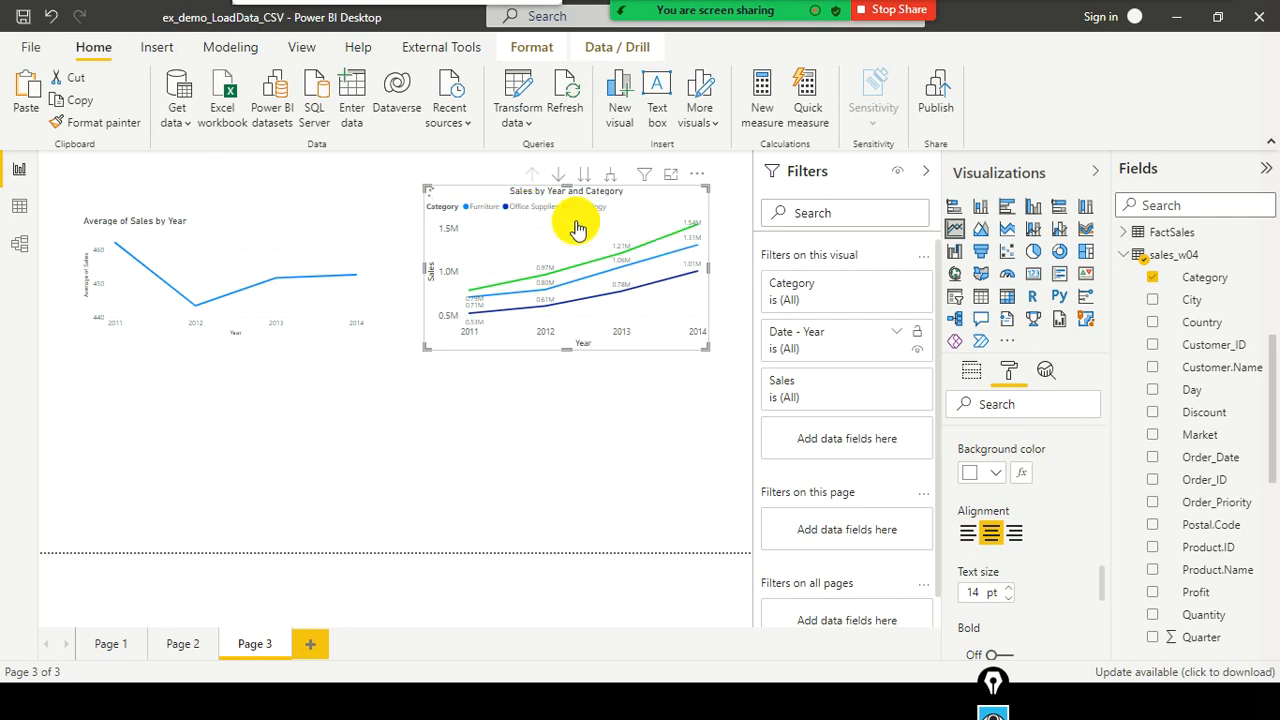
Set the category chart title's background color to black
scroll(1040, 520, "up", 1)
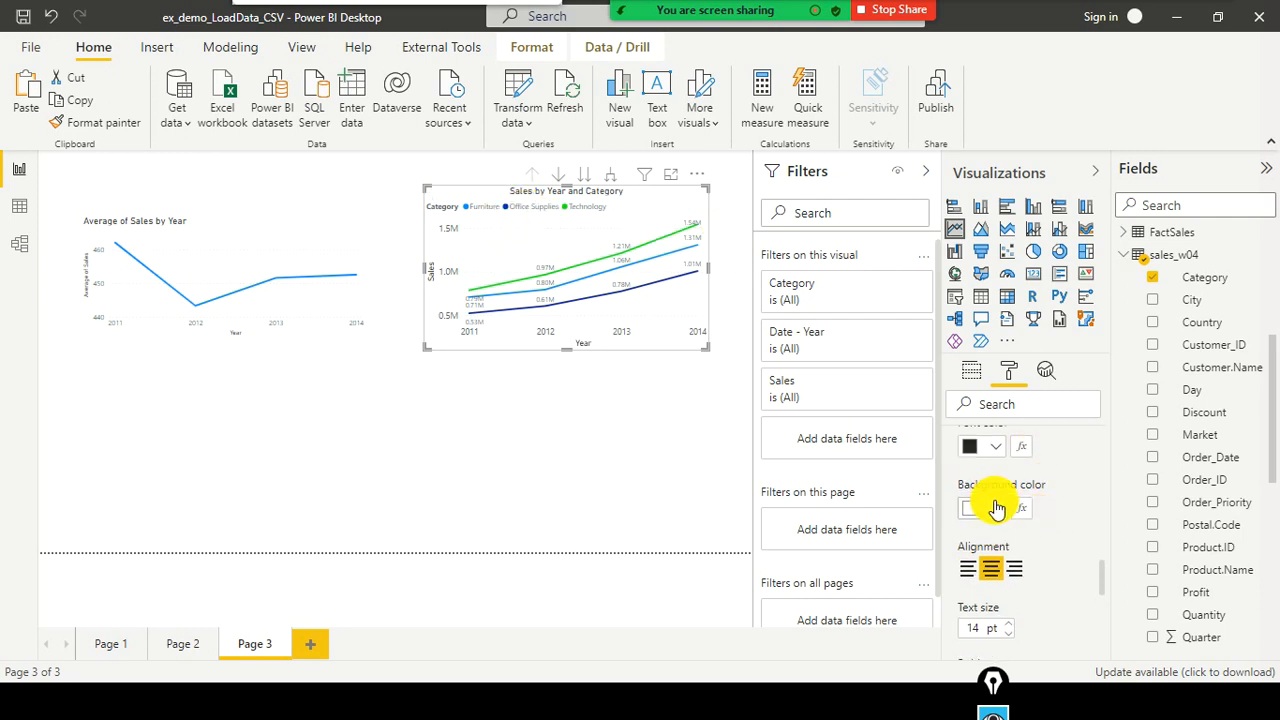
left_click(992, 507)
left_click(1041, 376)
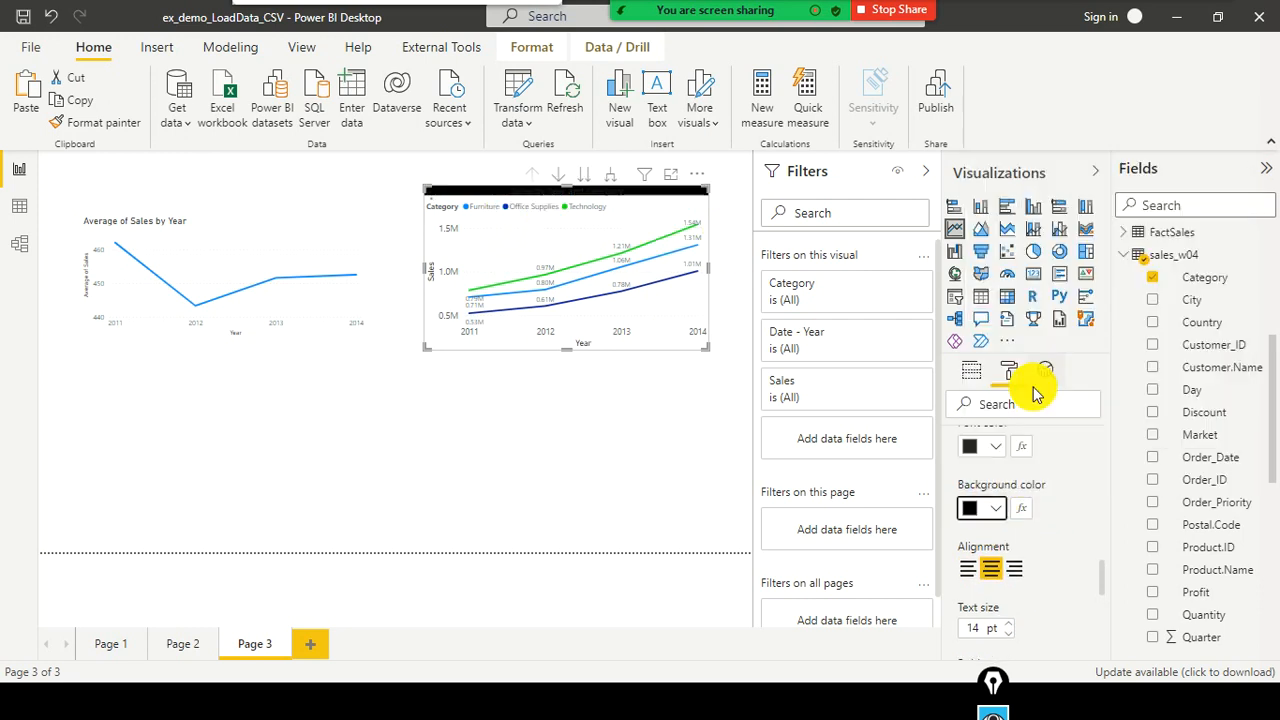
Turn off word wrap for the category chart's title and set its font color to white
scroll(1005, 465, "up", 1)
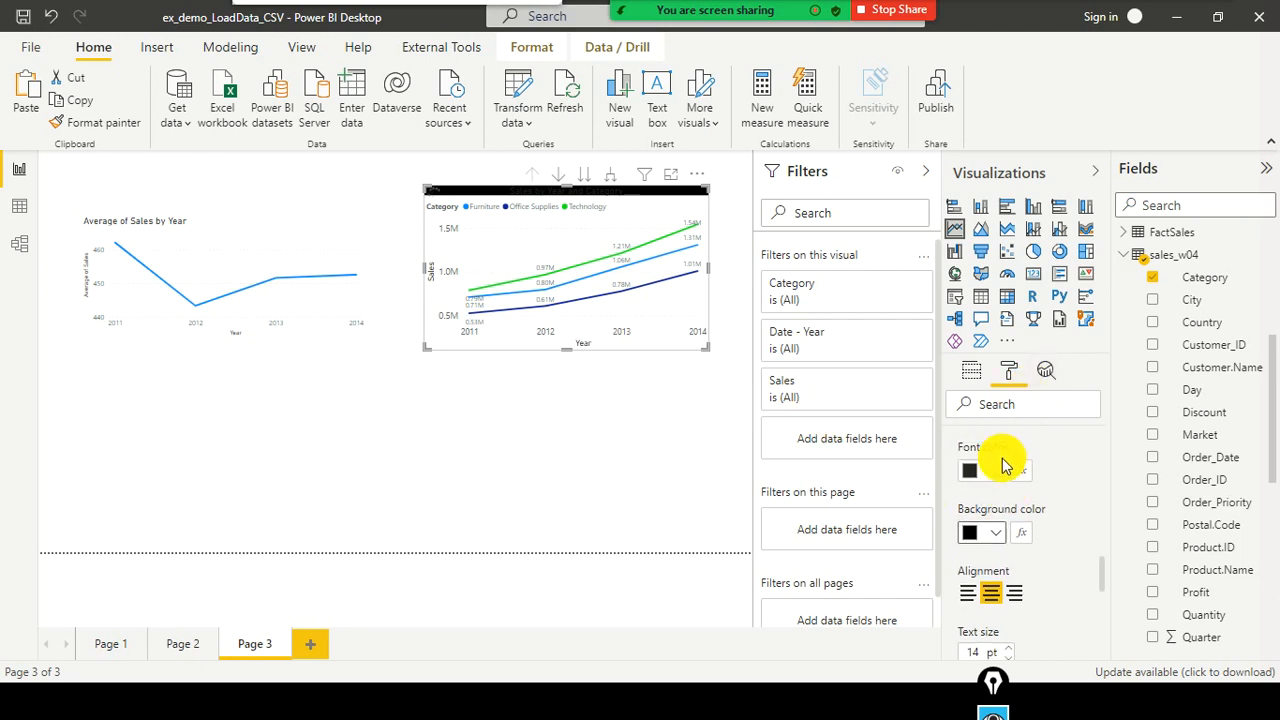
scroll(990, 500, "up", 3)
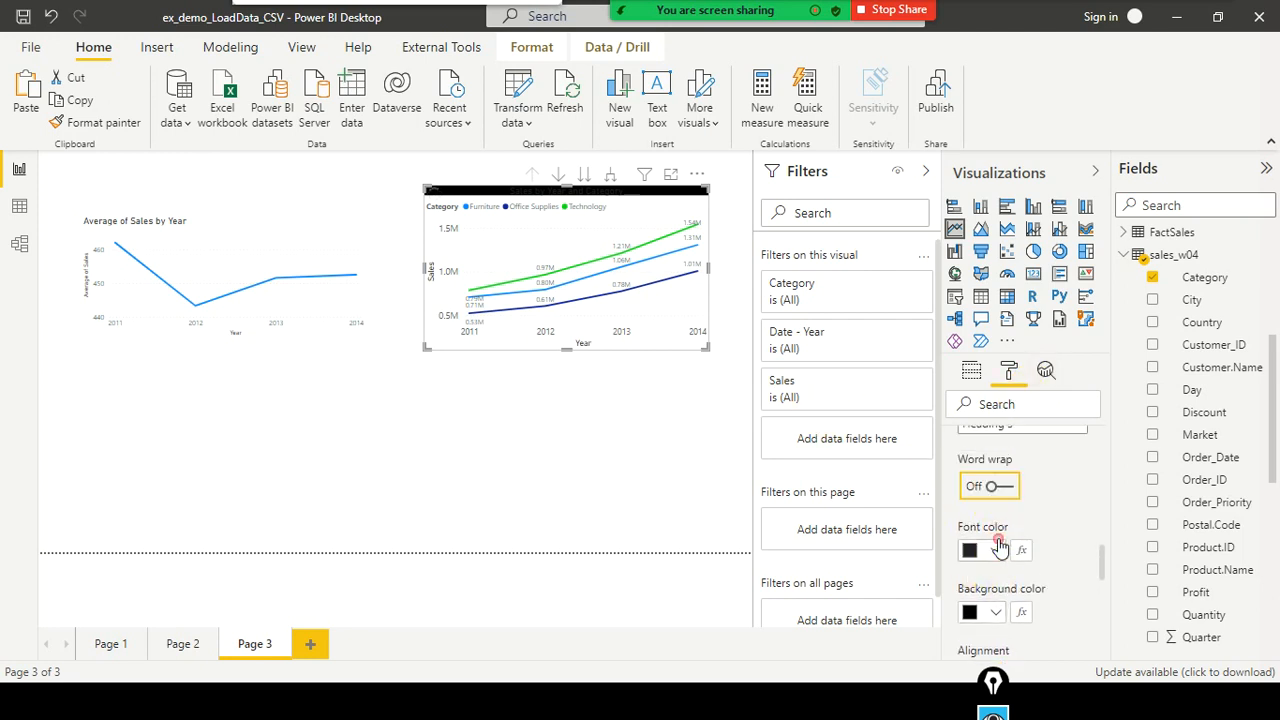
left_click(995, 560)
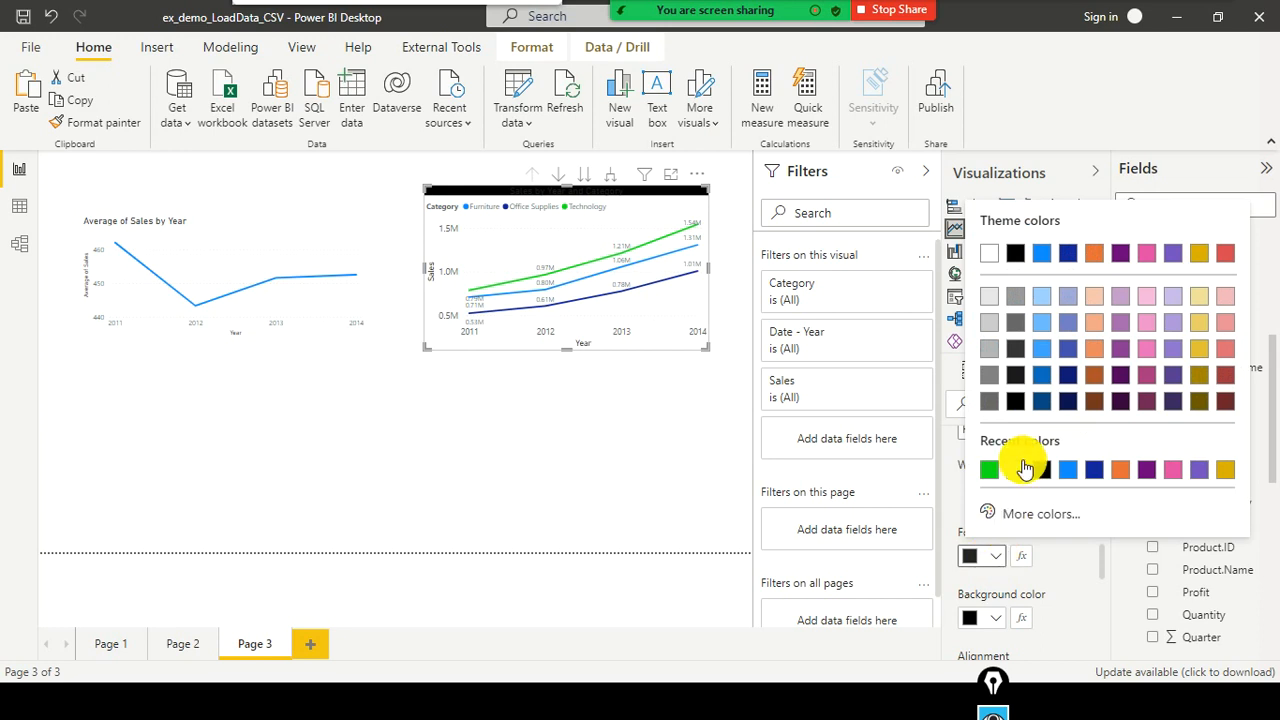
left_click(1019, 467)
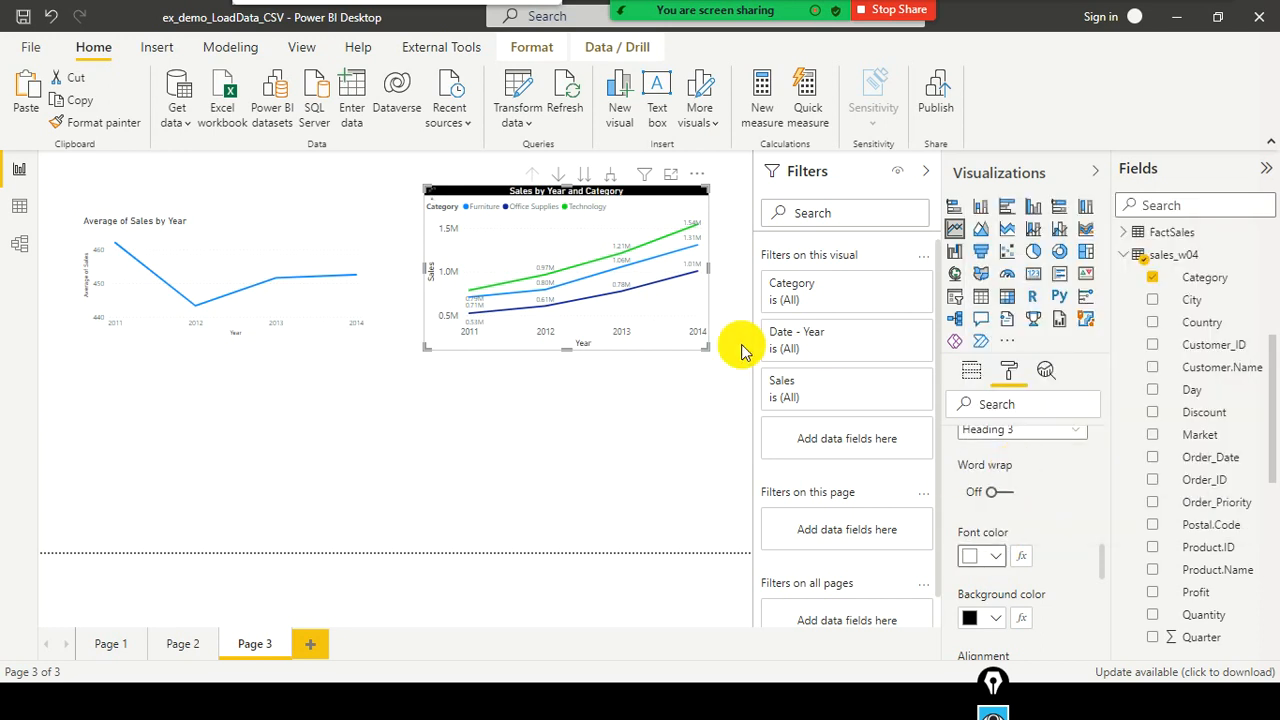
Increase the category chart title's text size to 21 pt and deselect the chart
scroll(1010, 548, "down", 2)
scroll(1016, 550, "down", 3)
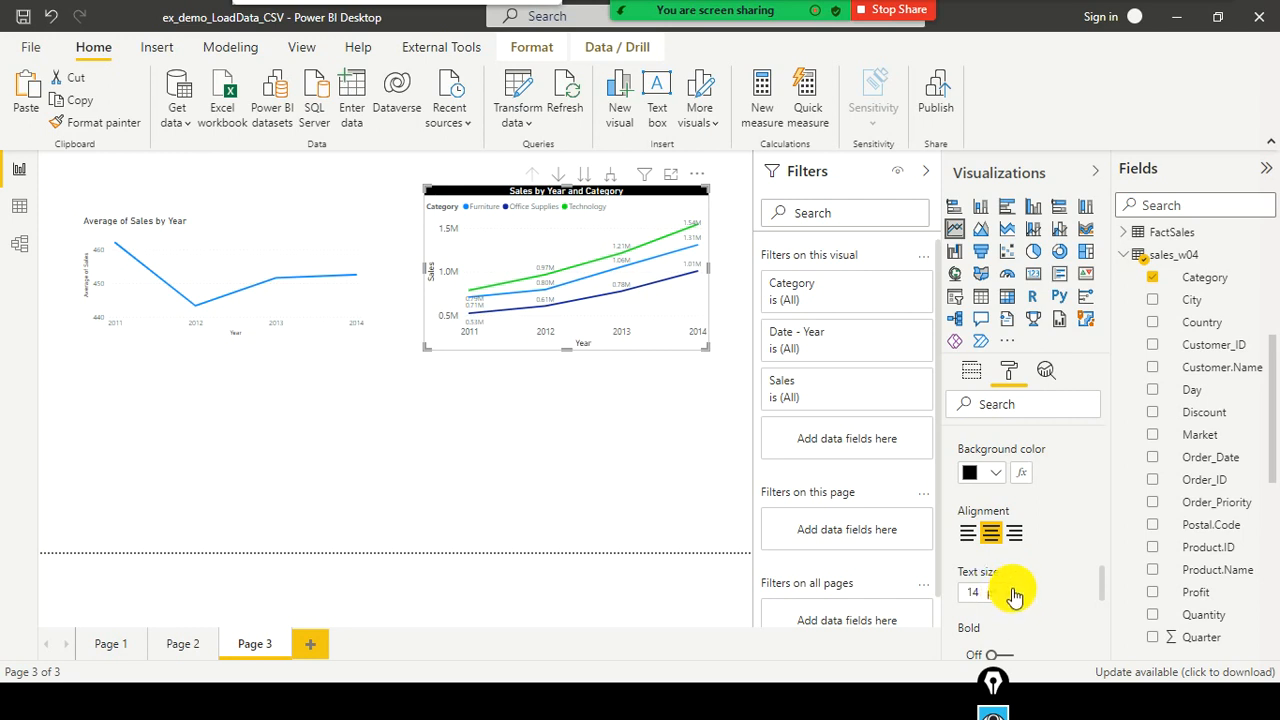
triple_click(1011, 590)
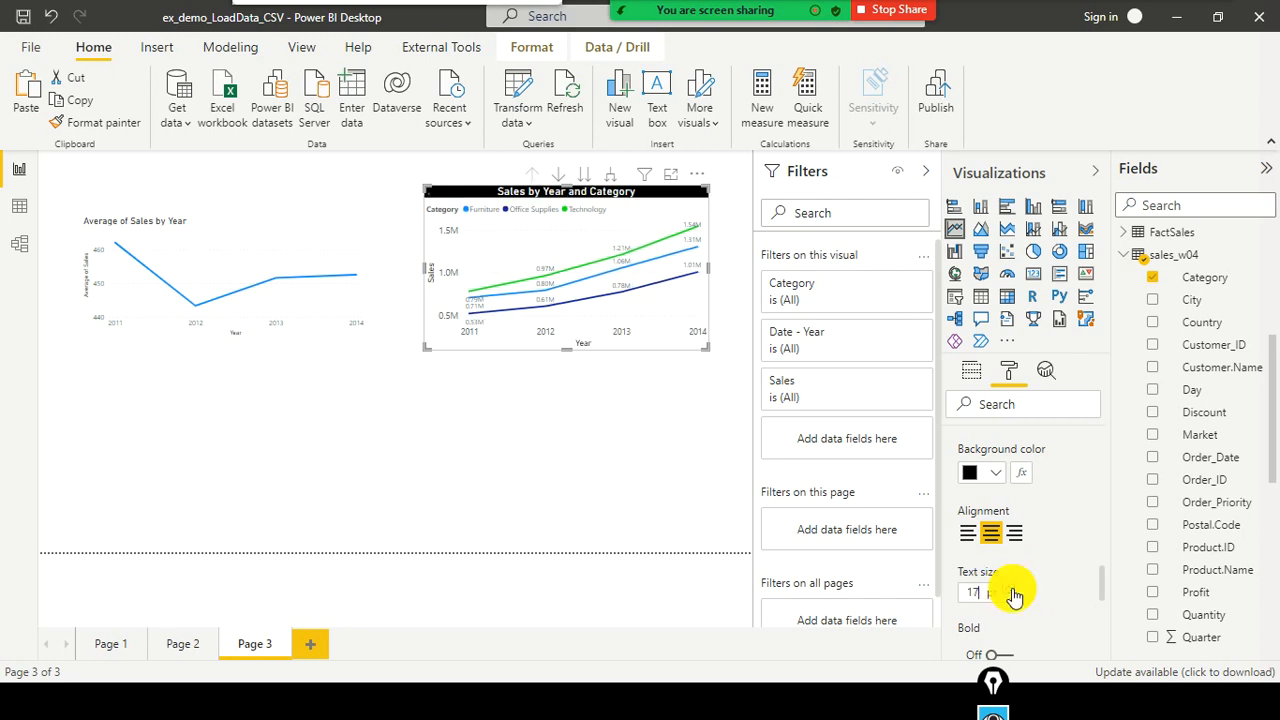
left_click(1011, 590)
left_click(1011, 590)
left_click(1011, 590)
left_click(1011, 590)
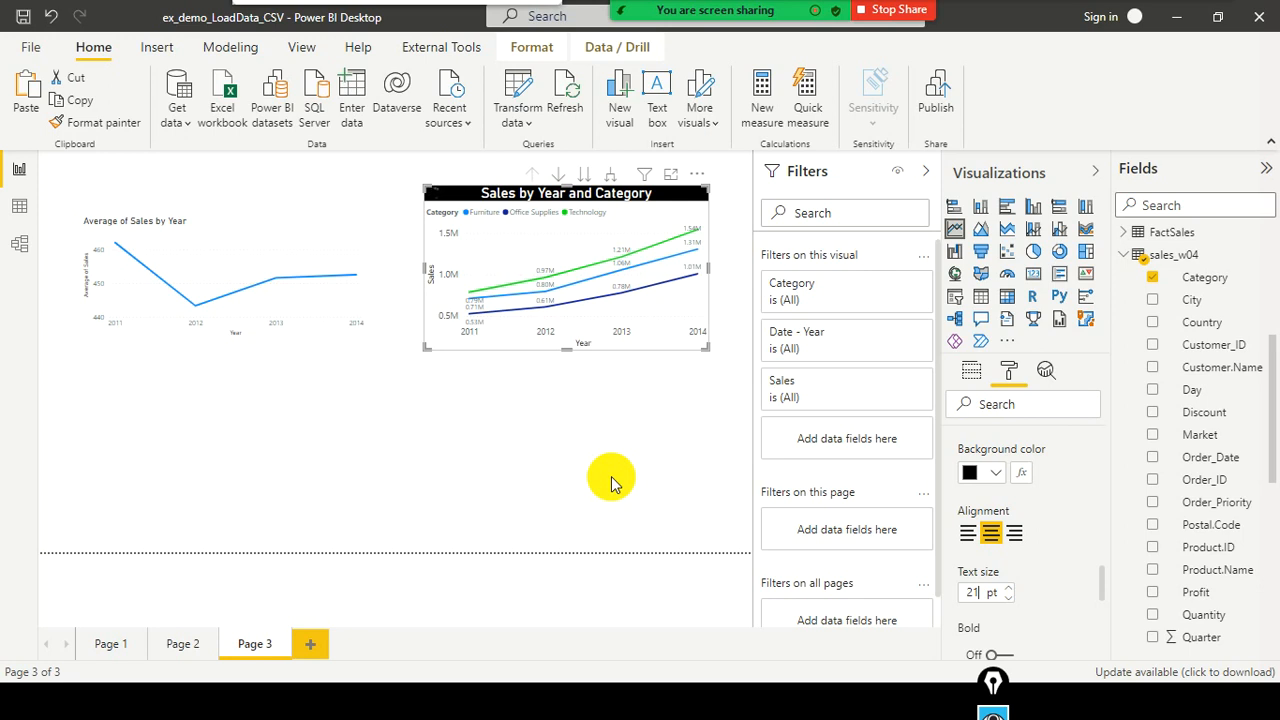
left_click(612, 483)
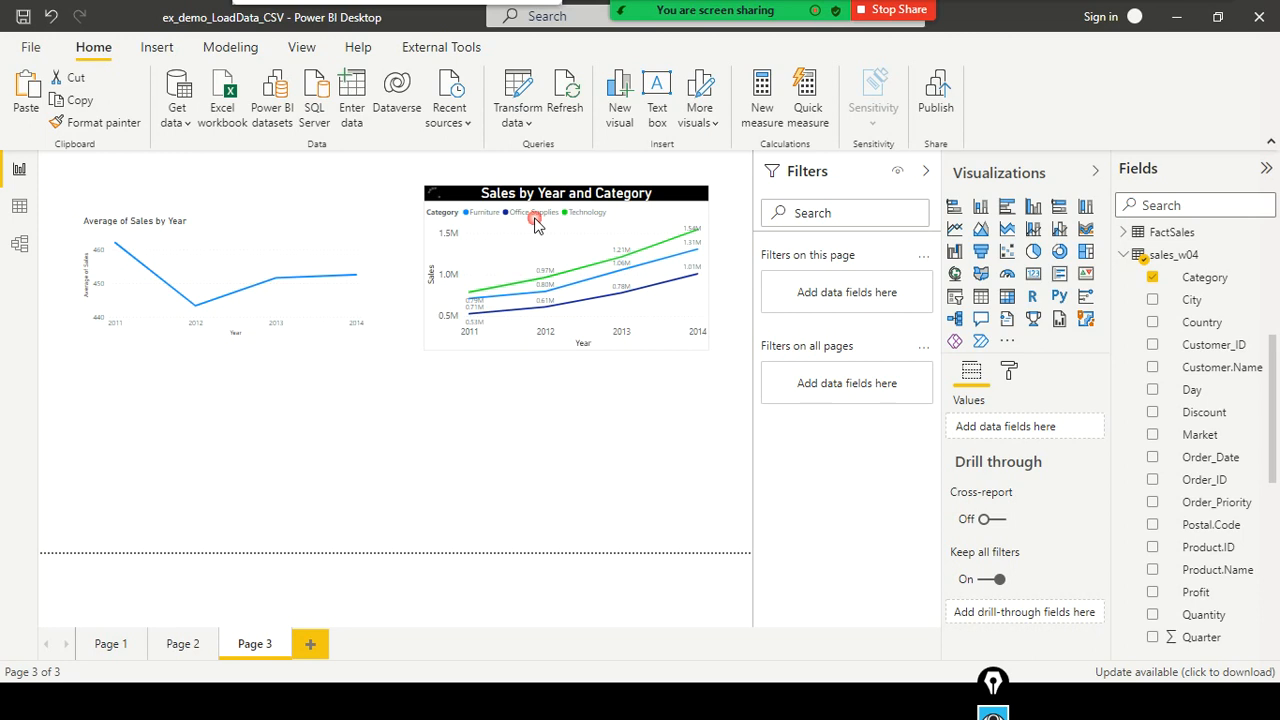
Set the legend position of the Sales by Year and Category chart to Right
left_click(1009, 372)
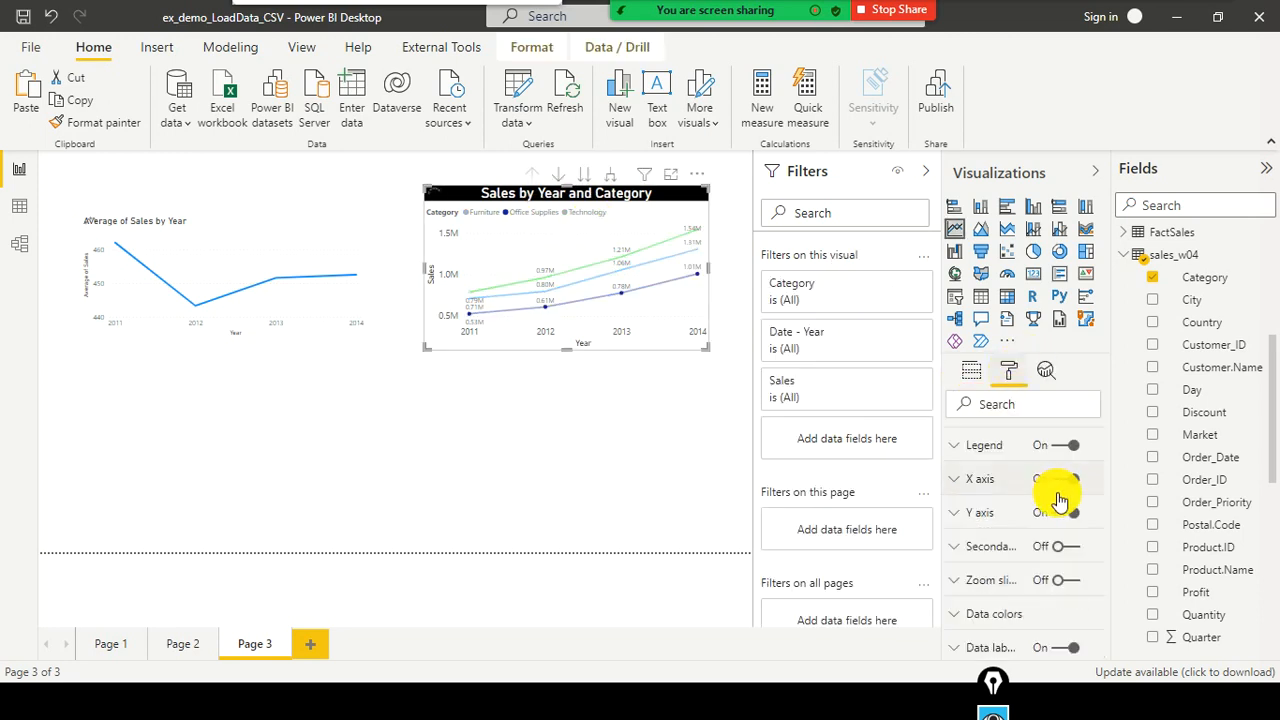
left_click(956, 453)
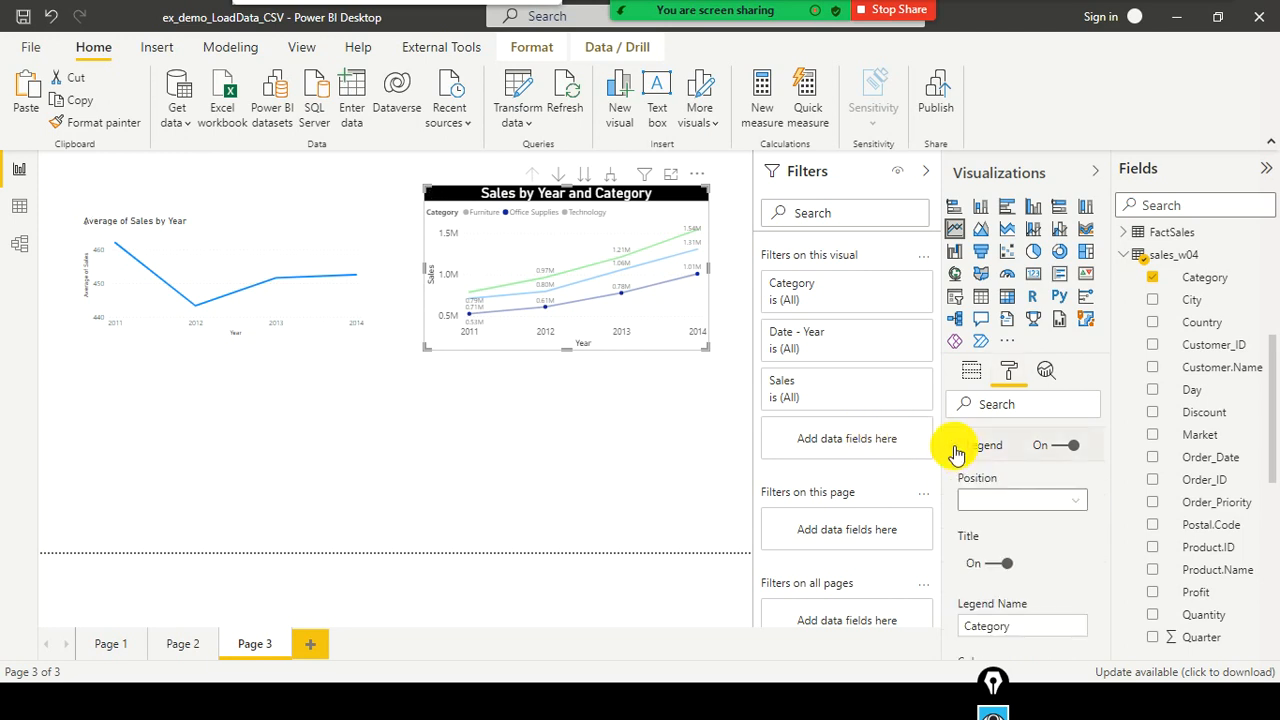
left_click(1072, 500)
scroll(1063, 537, "up", 1)
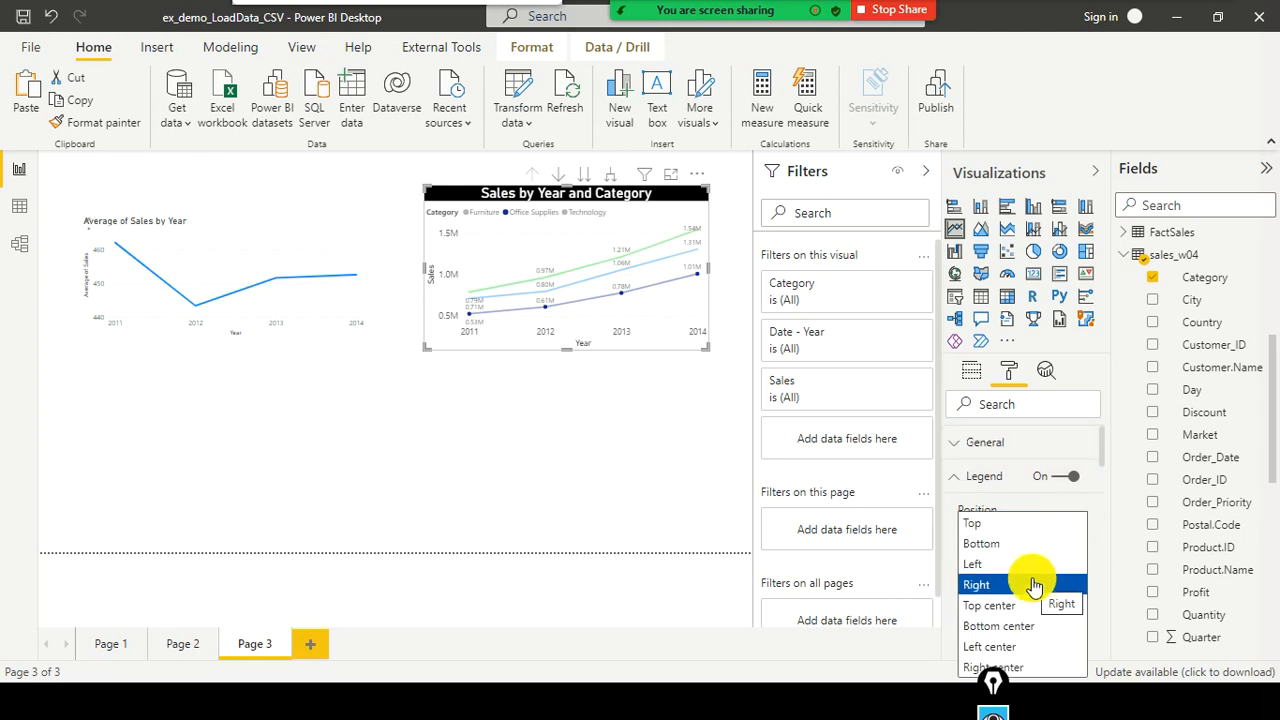
left_click(1034, 585)
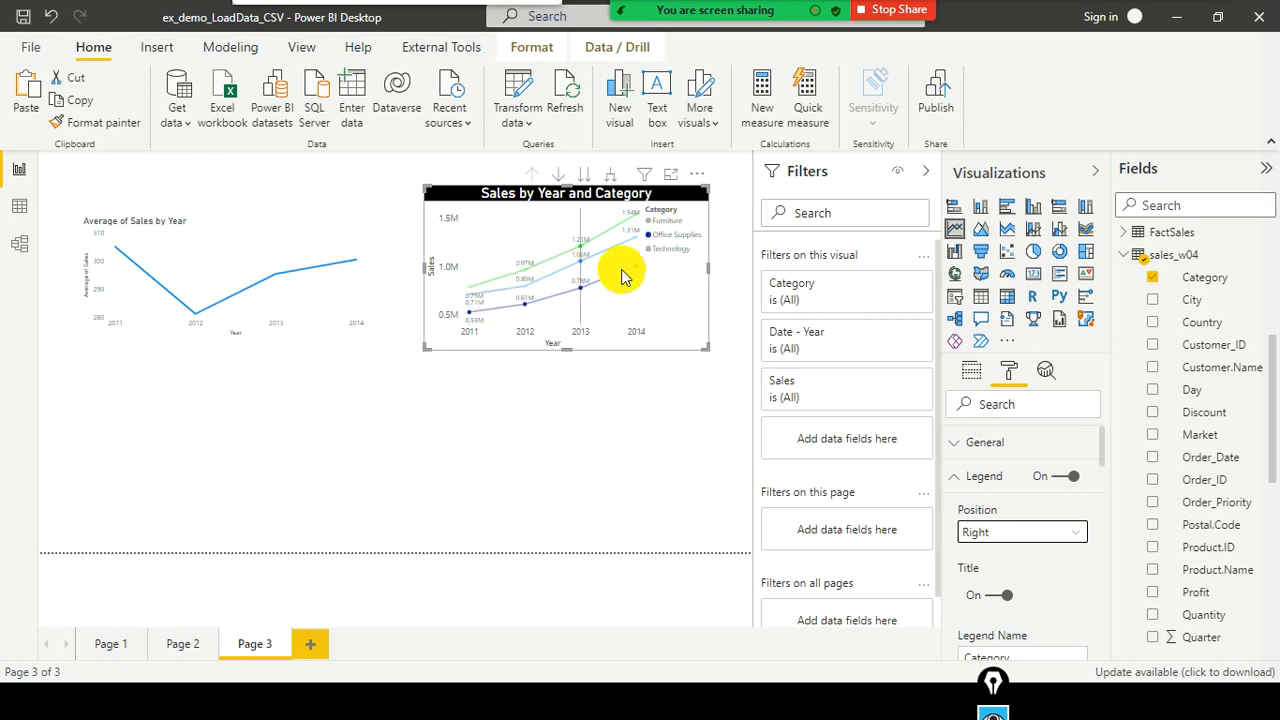
Try the Bottom center position for the category chart's legend, and set it back to Top
left_click(1077, 540)
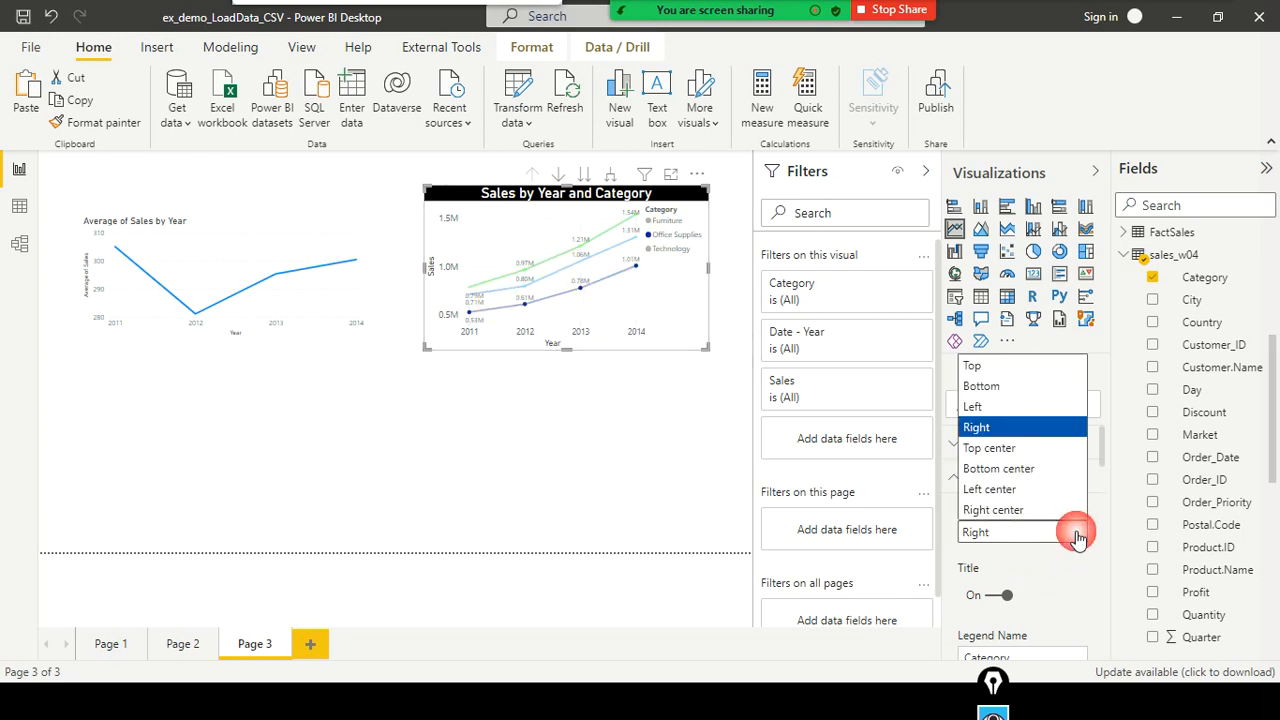
left_click(1047, 470)
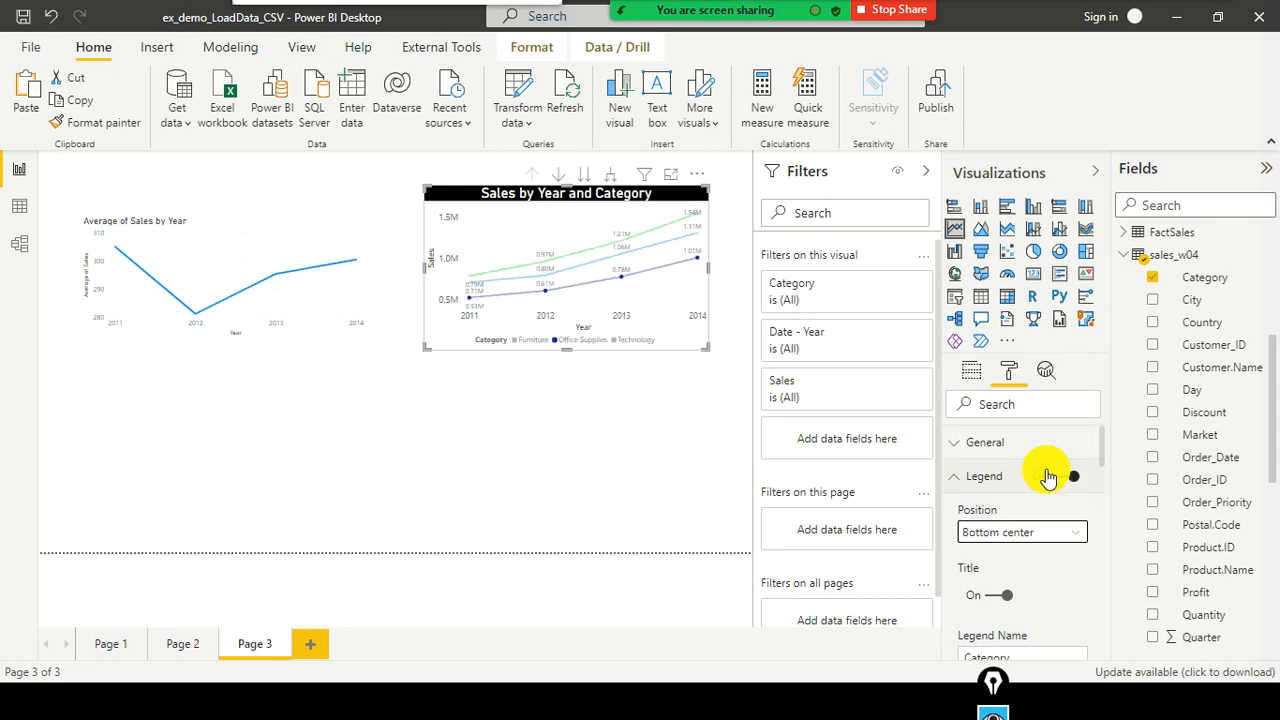
left_click(1057, 531)
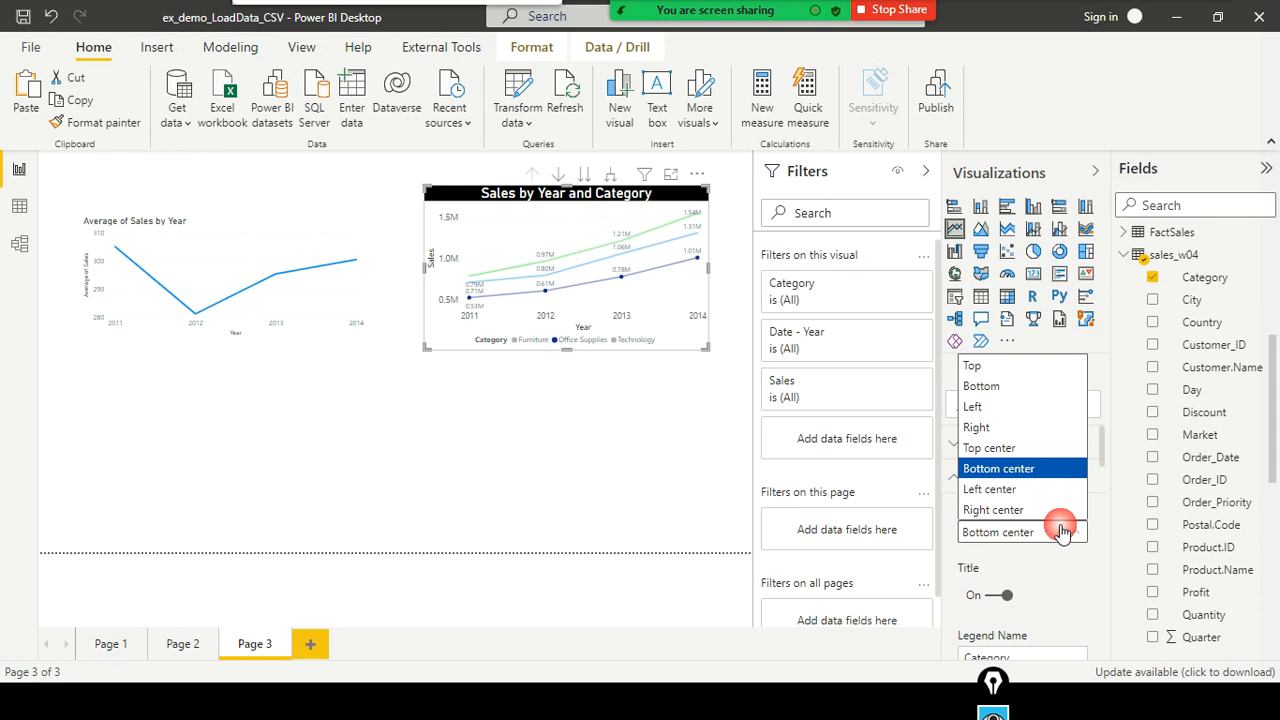
left_click(1038, 372)
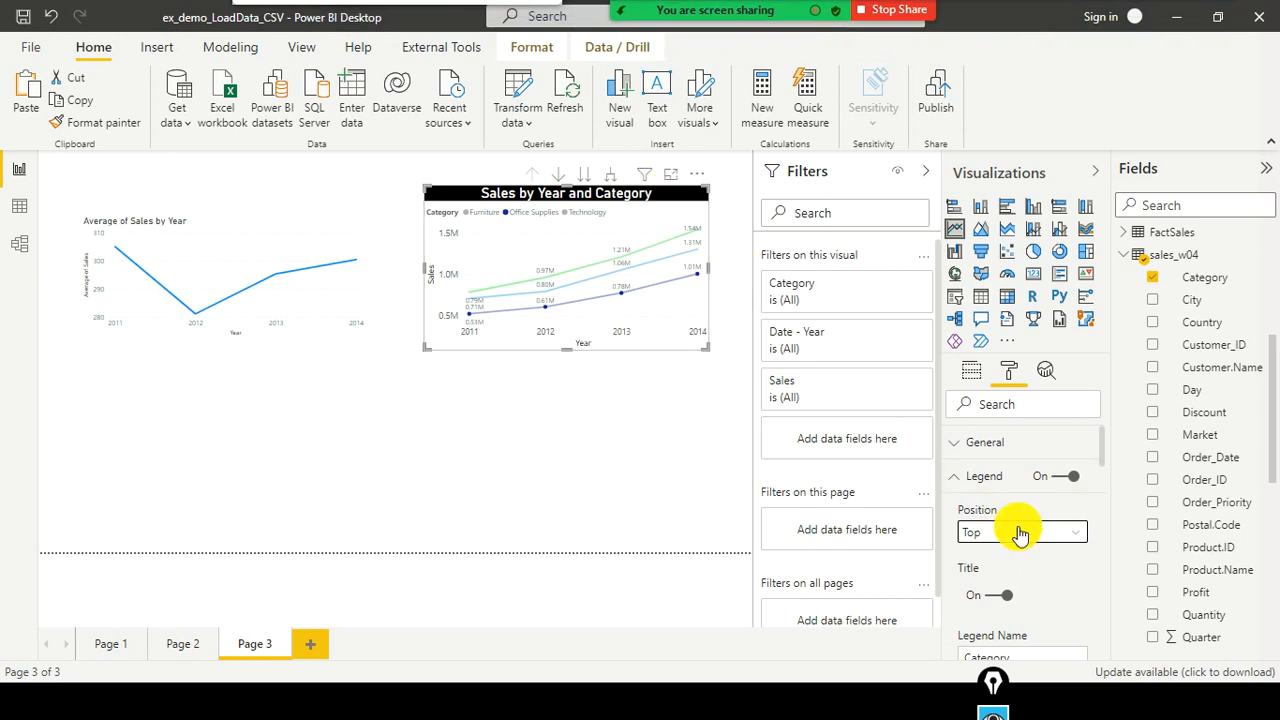
Examine the category chart's legend settings, including title, legend name, color, font family and text size, and collapse them
scroll(1020, 535, "down", 3)
scroll(978, 487, "down", 8)
scroll(1012, 570, "down", 8)
scroll(1005, 560, "up", 12)
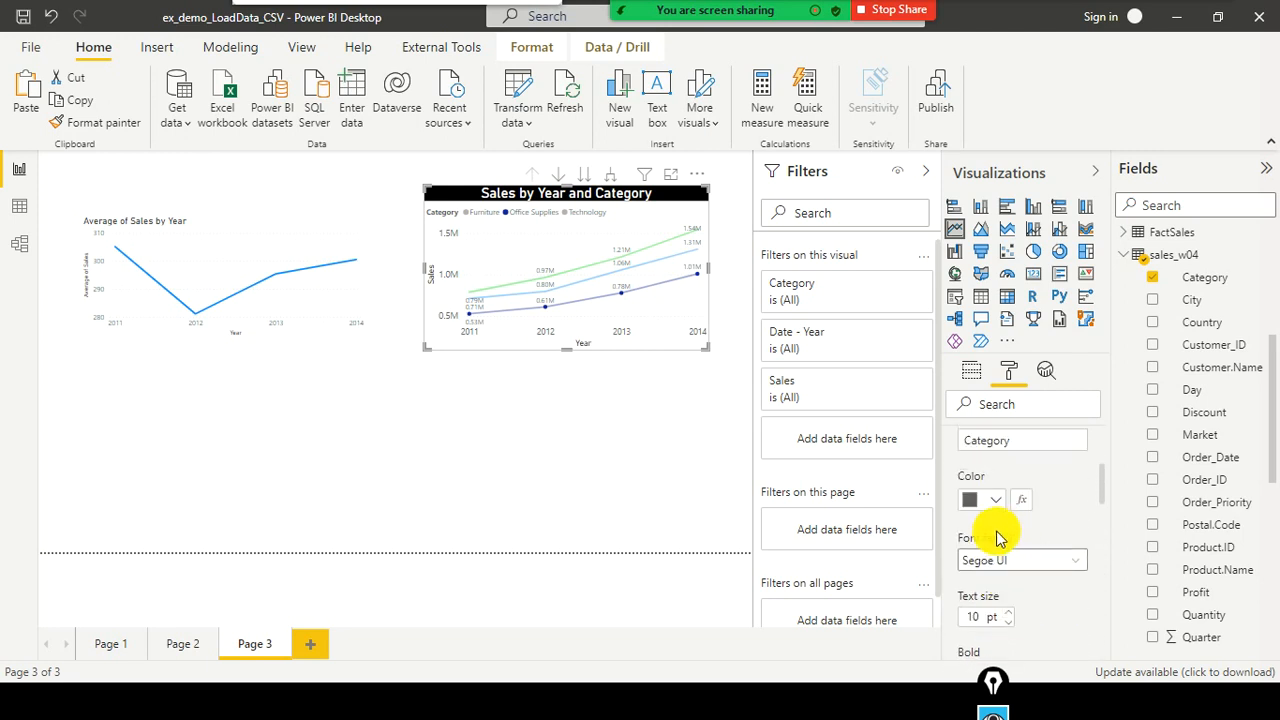
scroll(1000, 470, "up", 3)
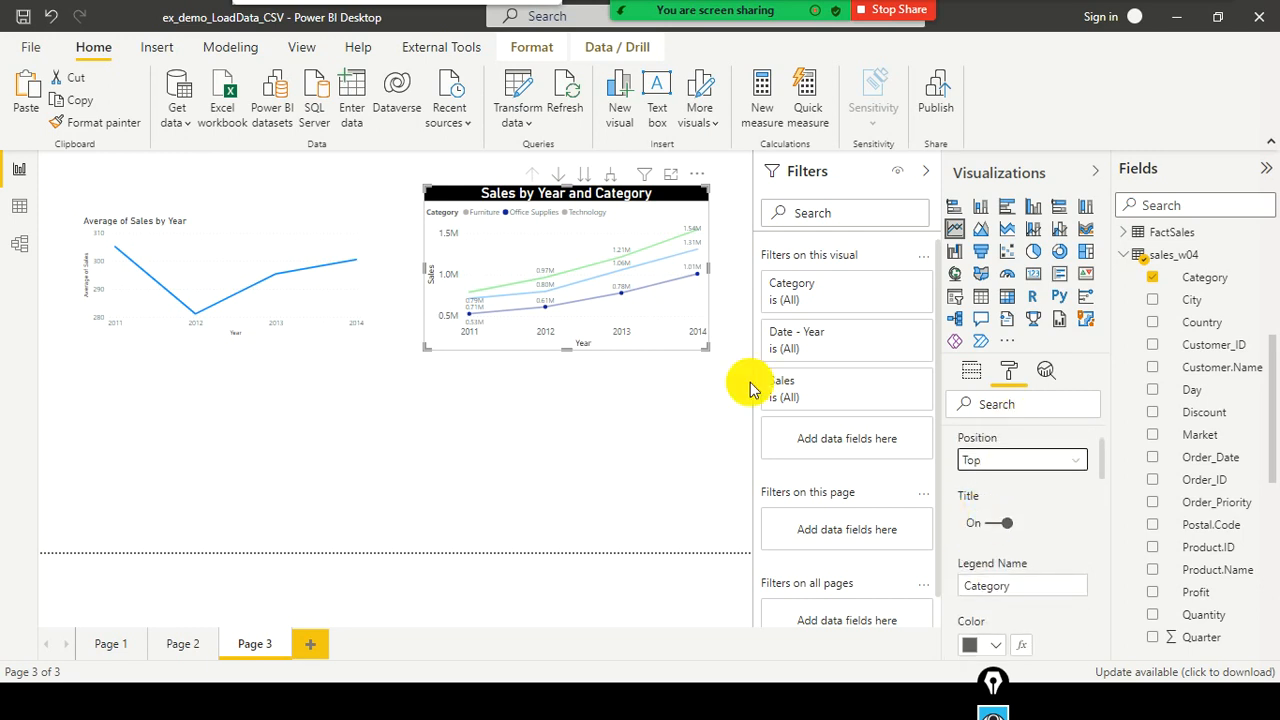
scroll(1065, 549, "up", 2)
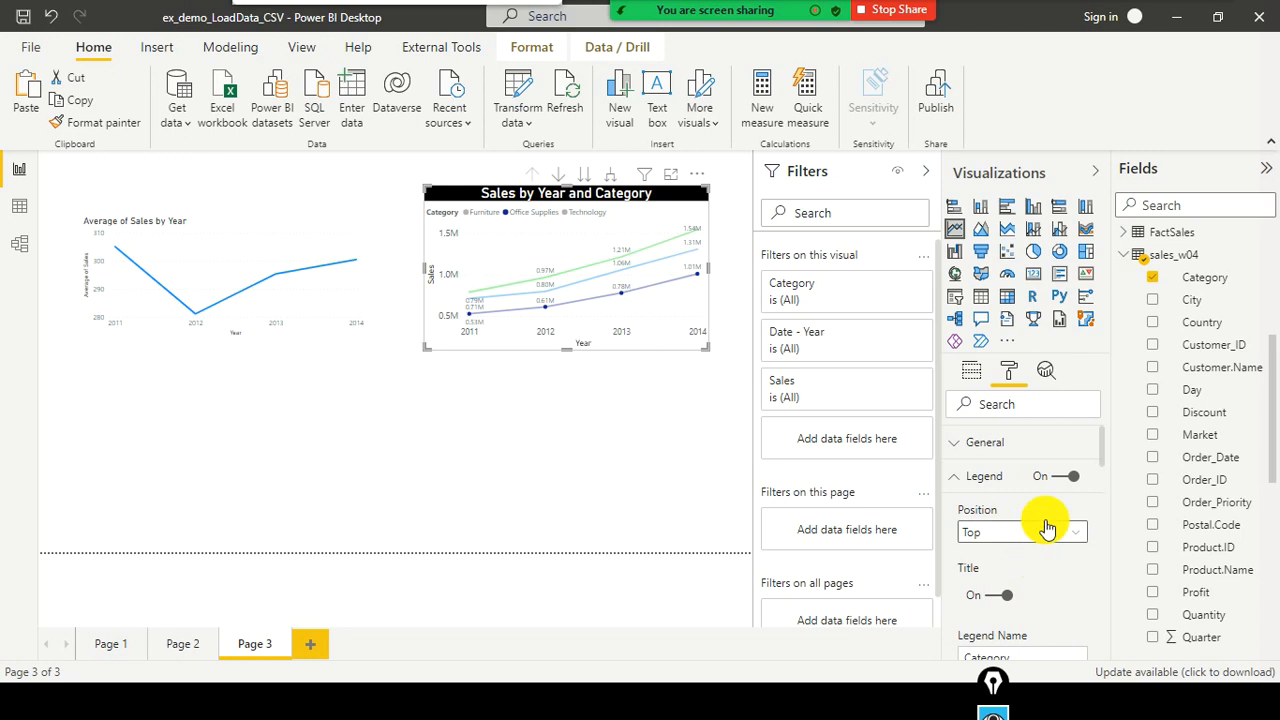
scroll(1065, 503, "down", 4)
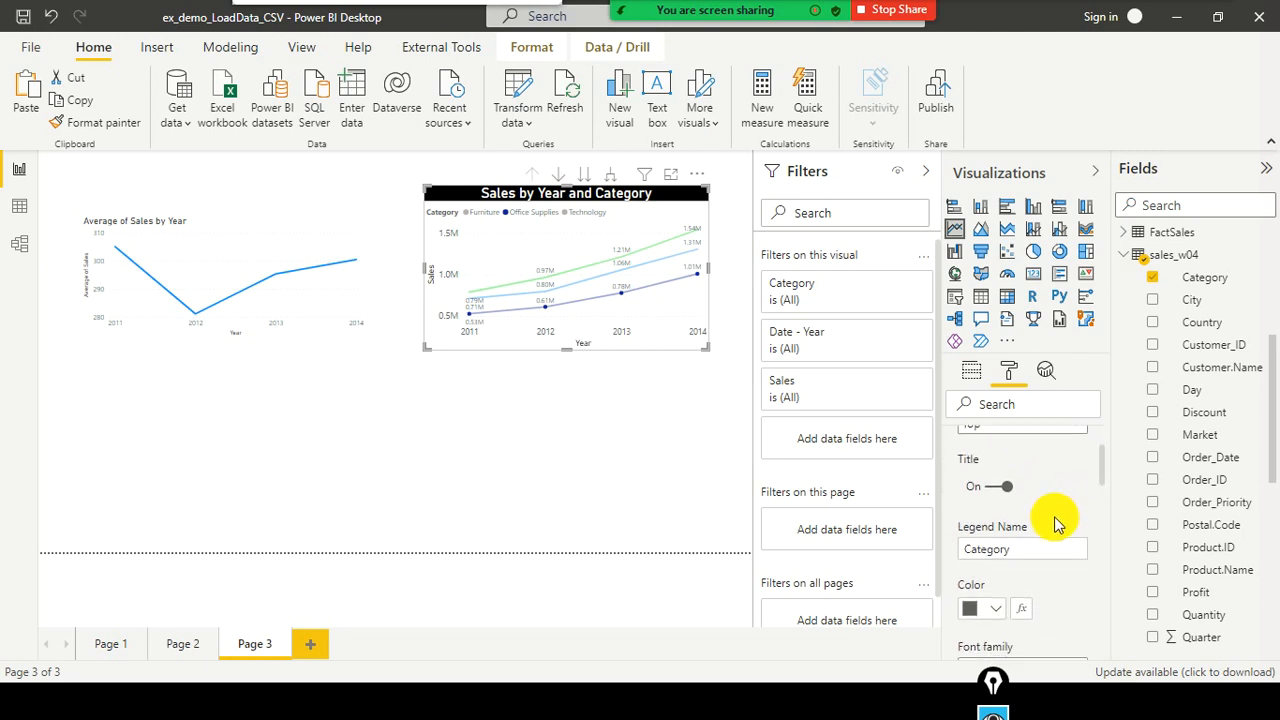
scroll(1058, 525, "up", 1)
scroll(990, 520, "up", 2)
left_click(955, 477)
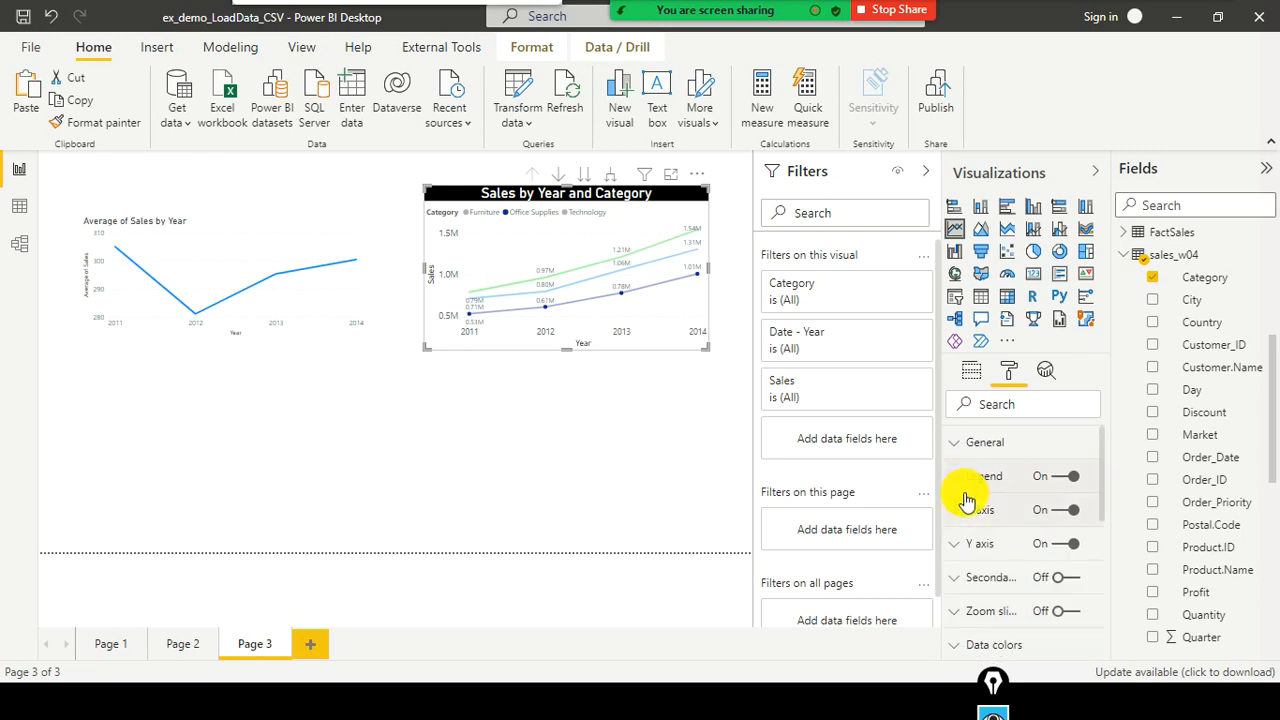
Try left alignment on the category chart's title, restore center alignment, and deselect the chart
scroll(1000, 540, "down", 5)
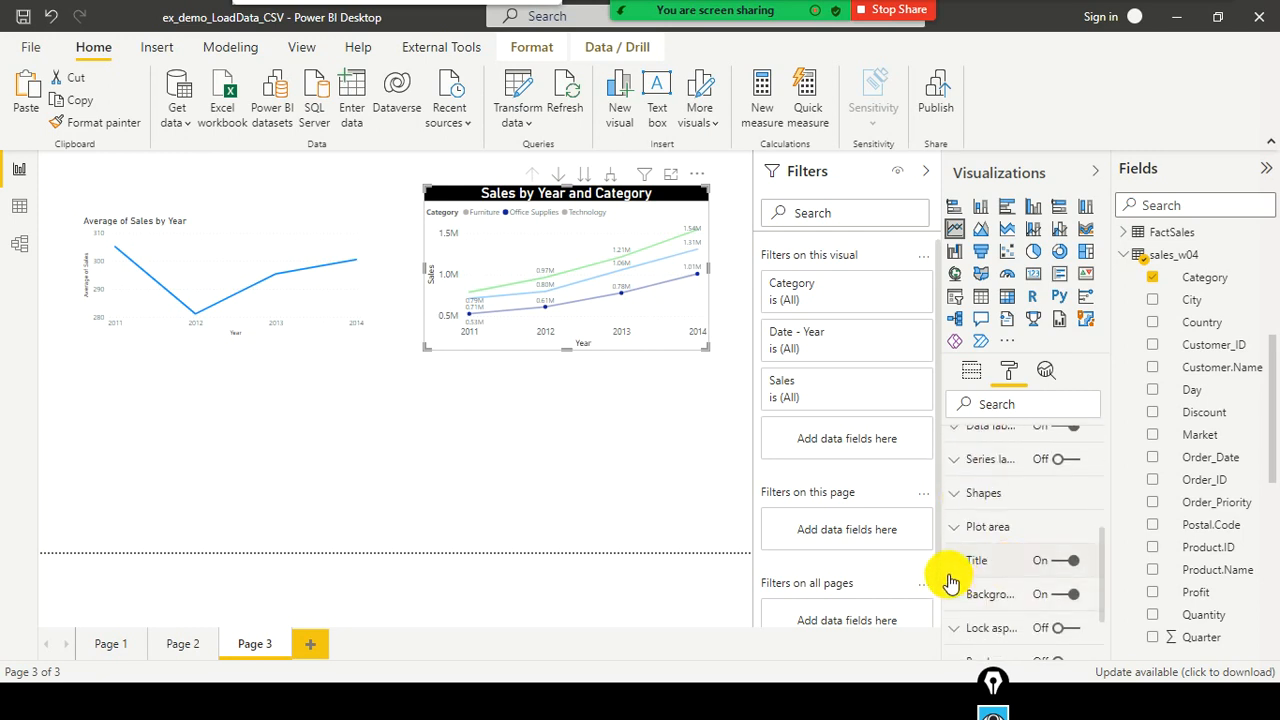
left_click(952, 567)
scroll(1022, 562, "down", 3)
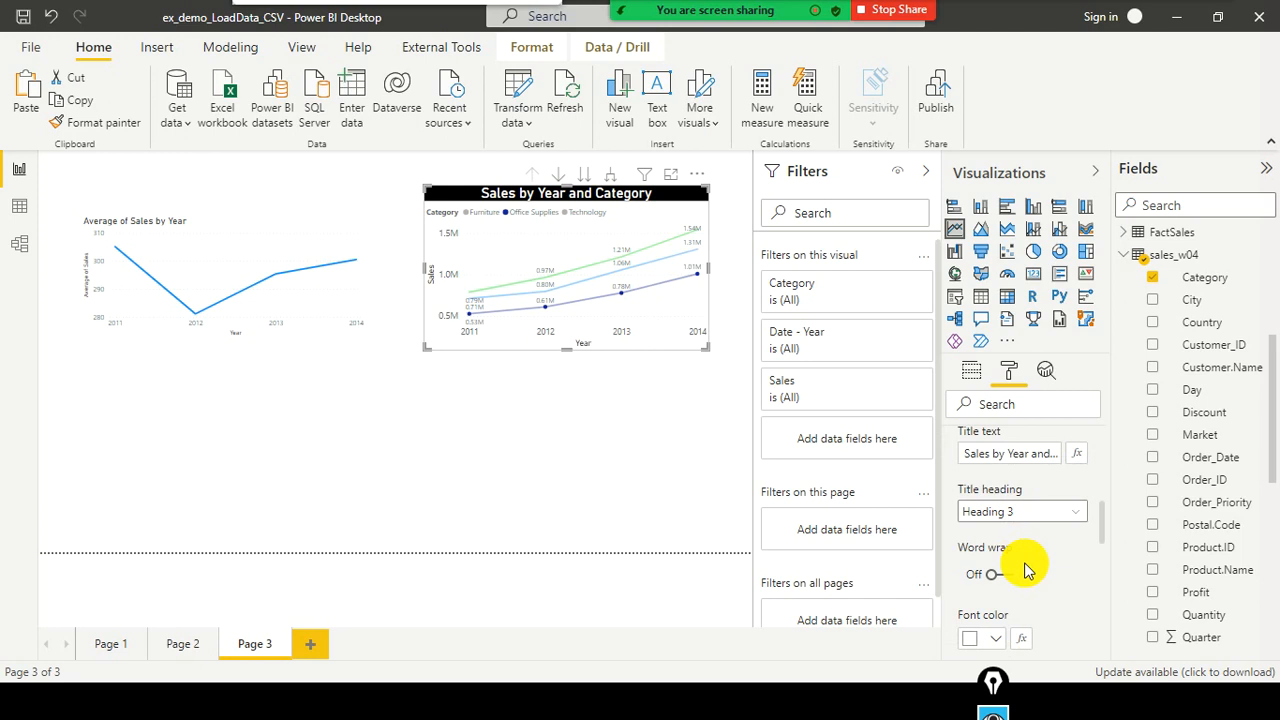
scroll(1022, 568, "down", 2)
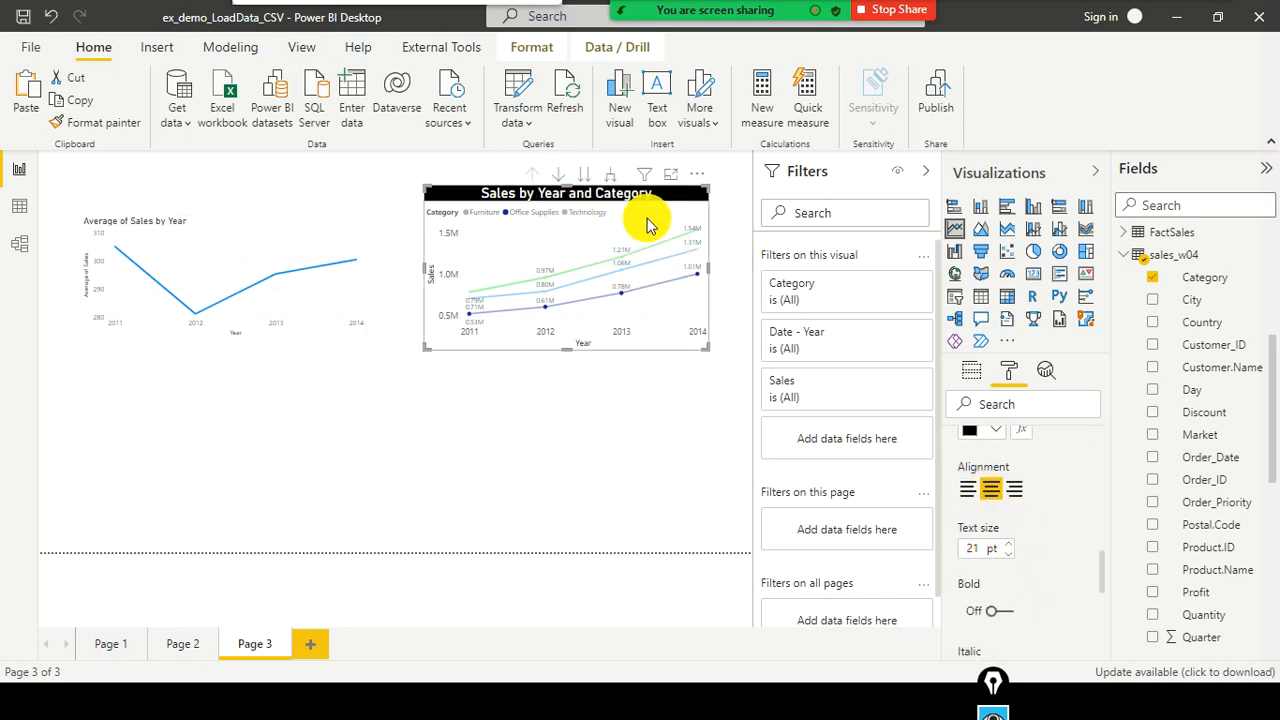
left_click(968, 500)
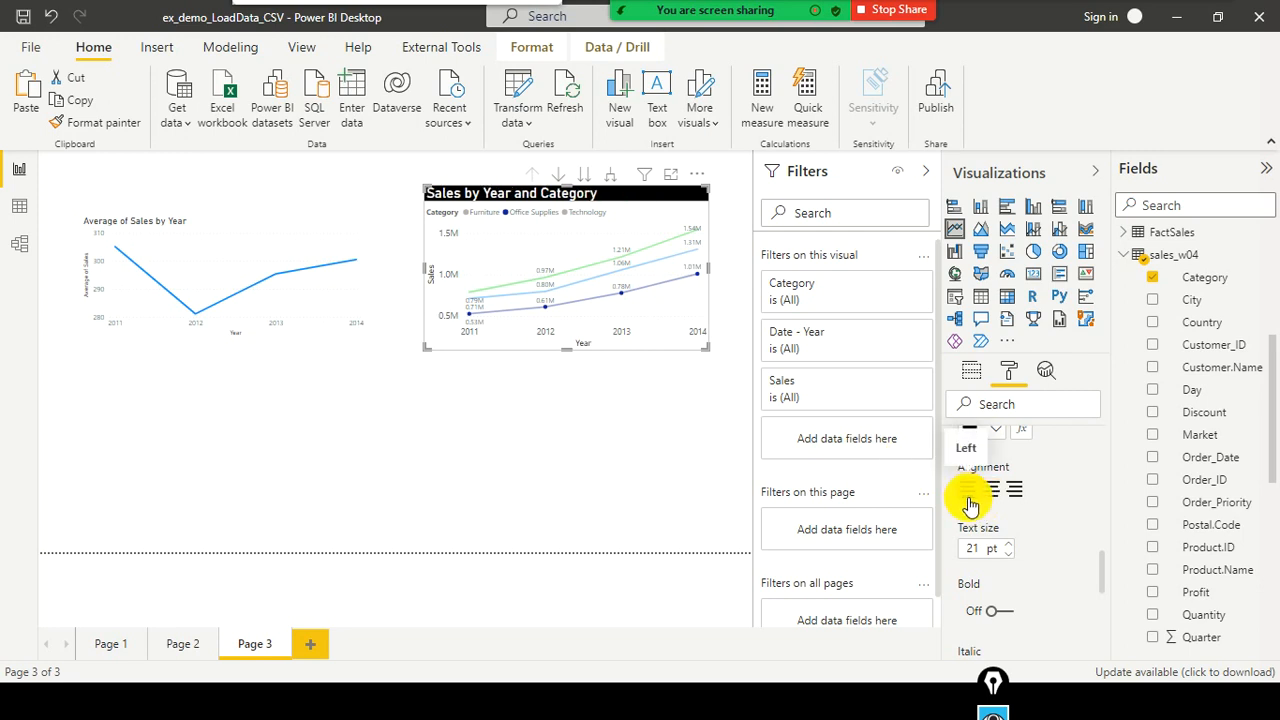
left_click(990, 490)
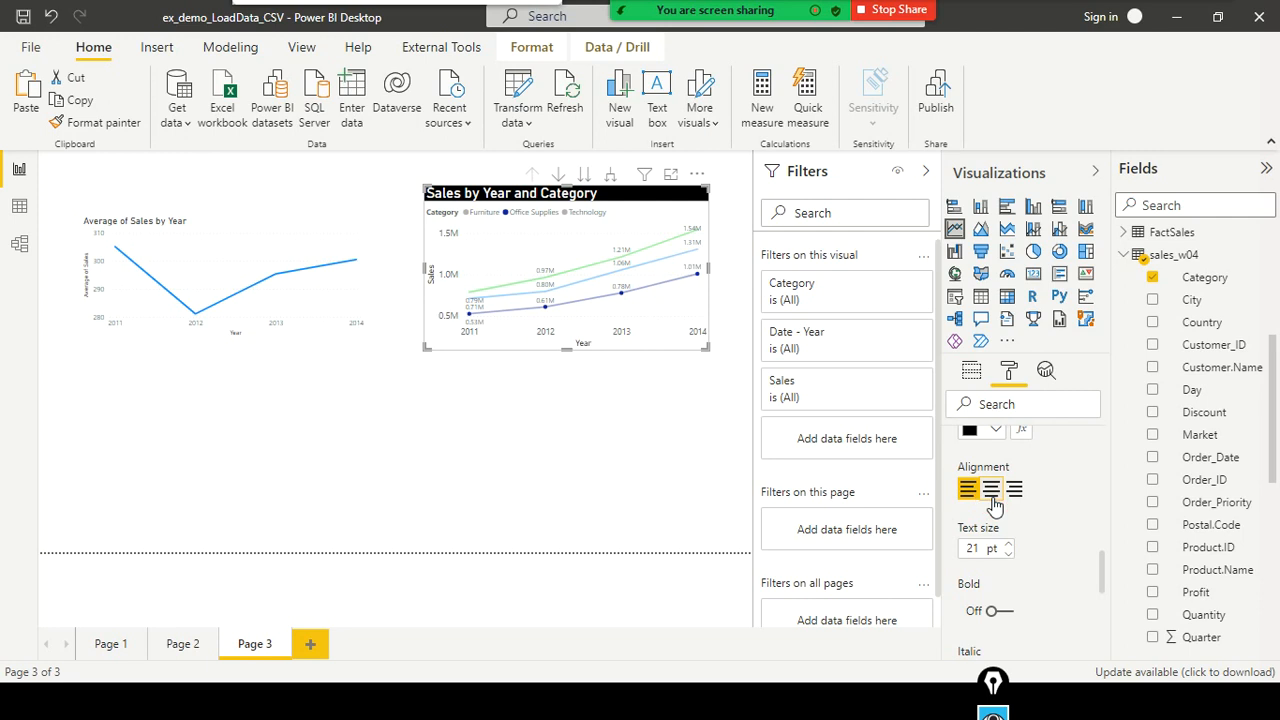
left_click(650, 515)
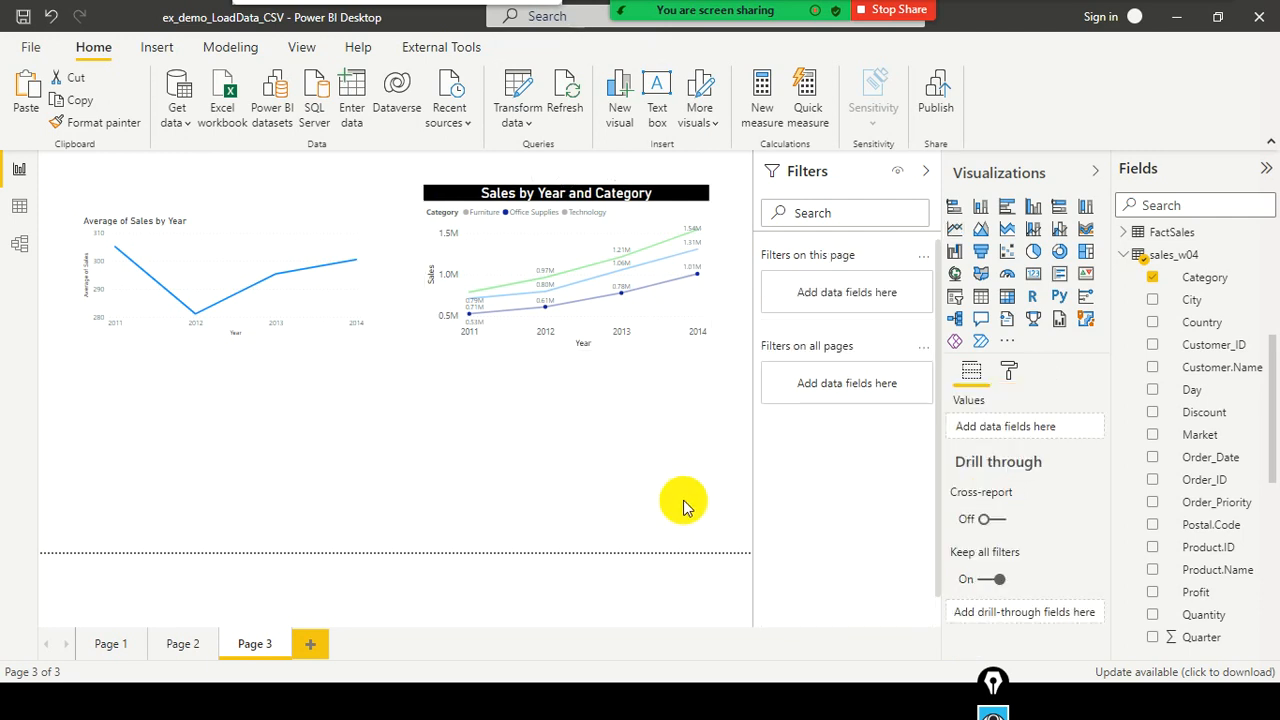
Turn on the border of the Sales by Year and Category chart, expand its border settings, and deselect the chart
left_click(665, 343)
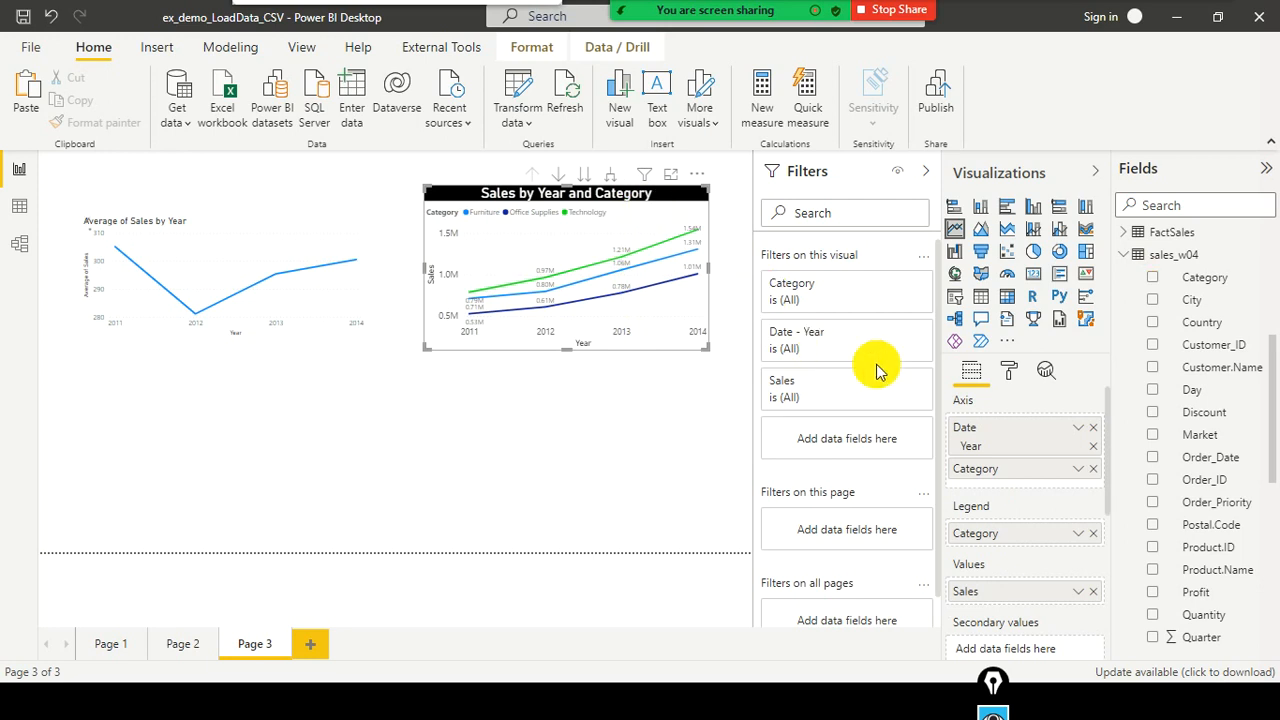
left_click(1008, 370)
scroll(1035, 465, "down", 5)
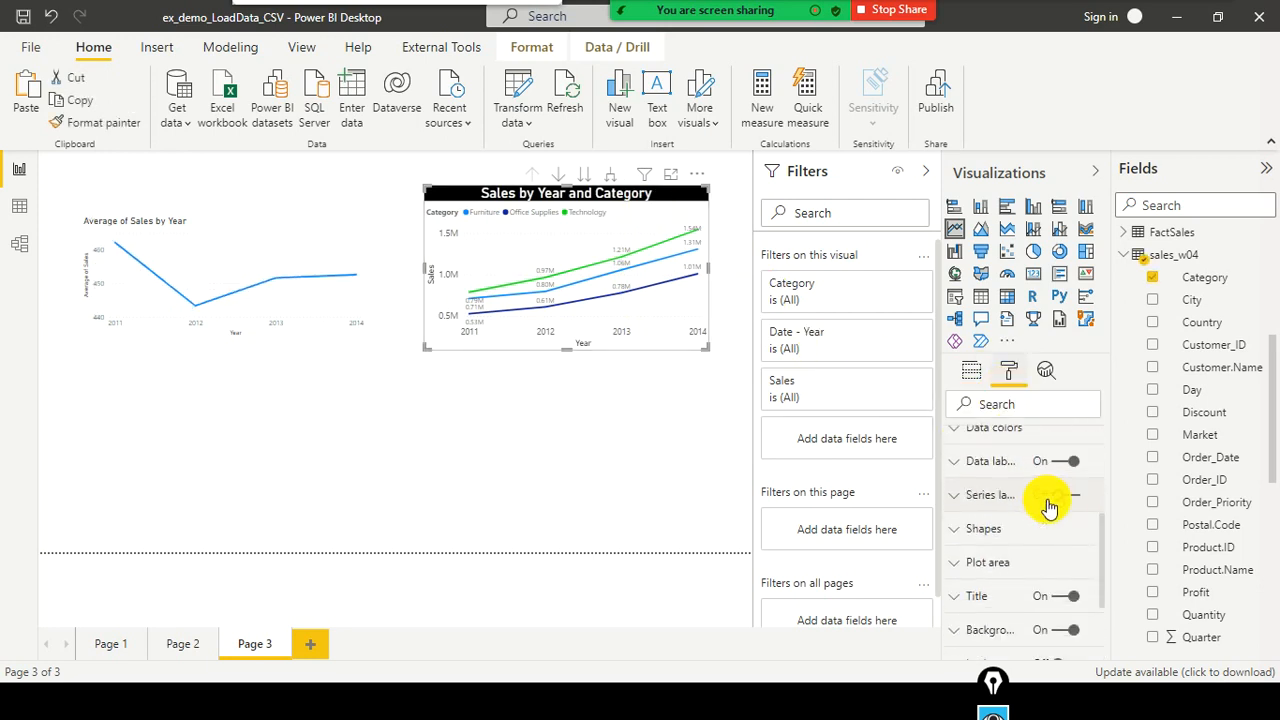
scroll(1050, 507, "down", 2)
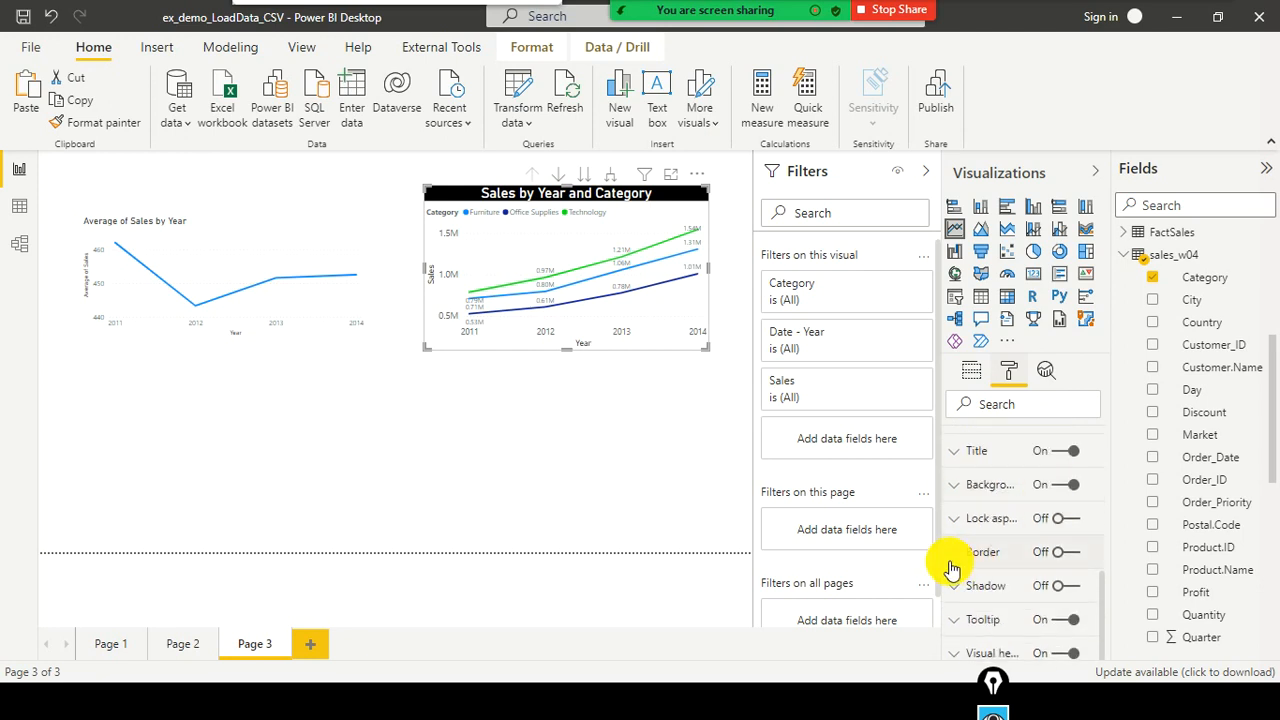
left_click(1075, 555)
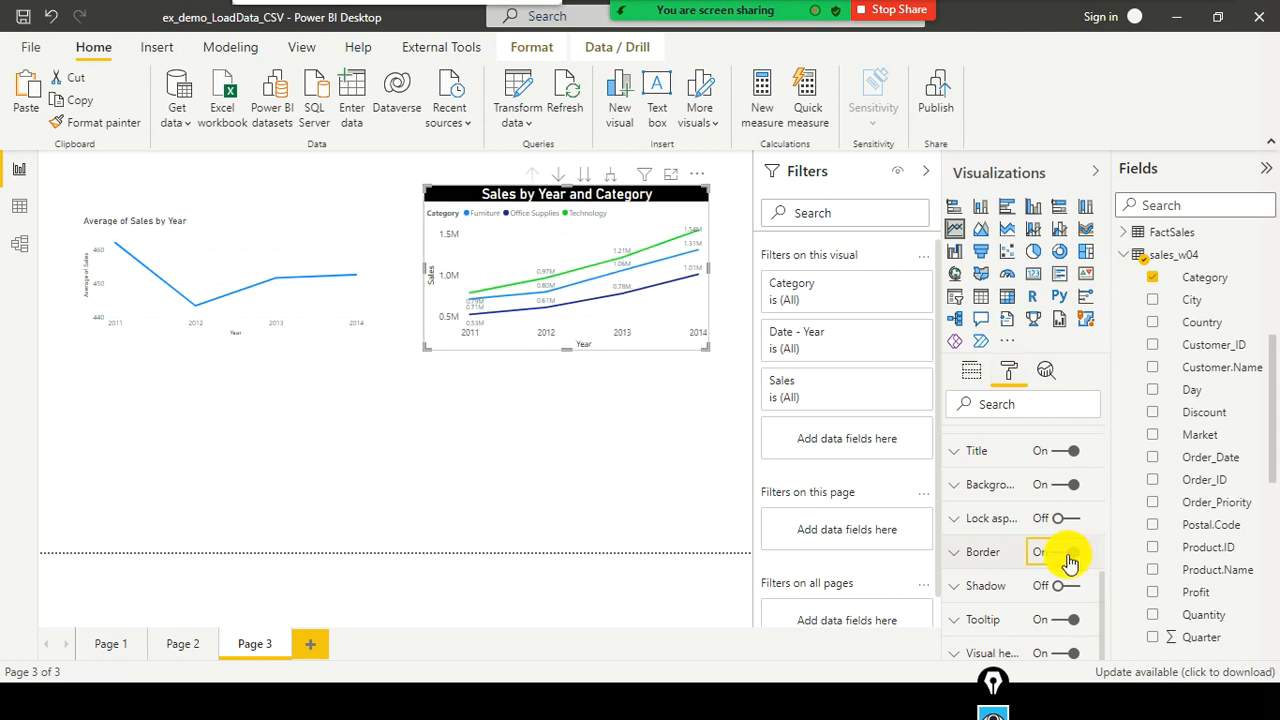
left_click(1070, 563)
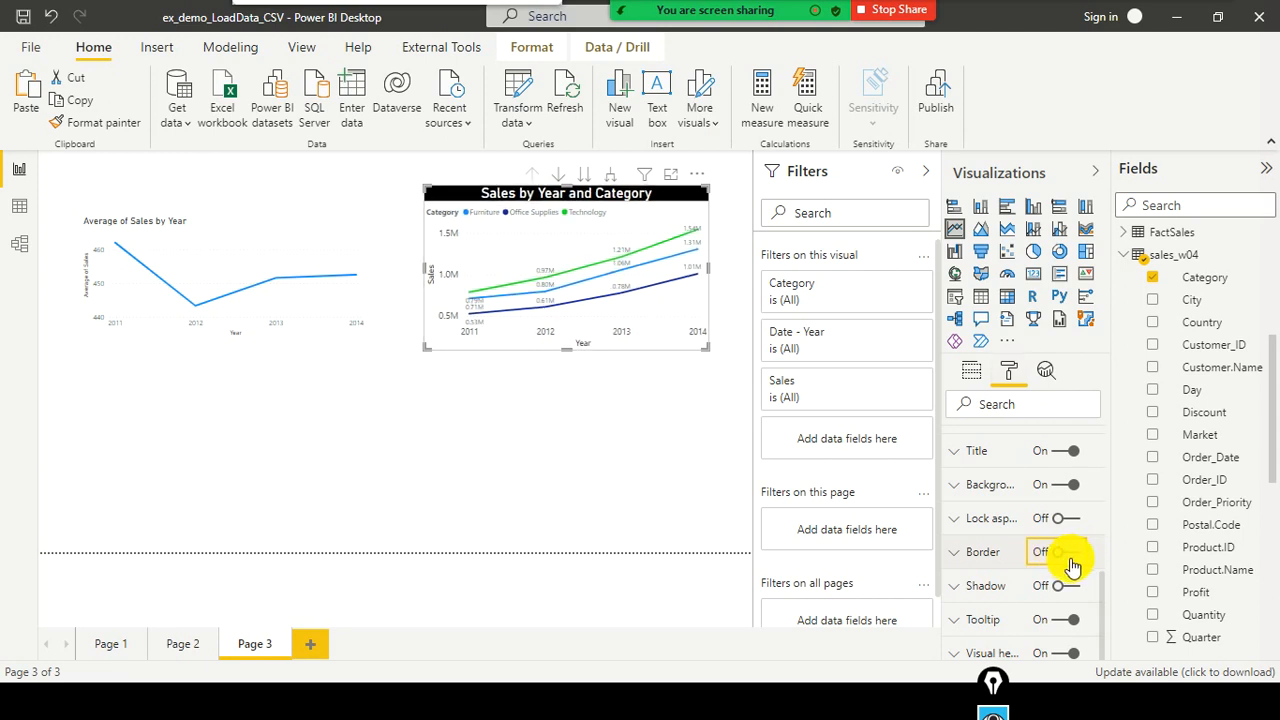
left_click(1078, 563)
left_click(952, 554)
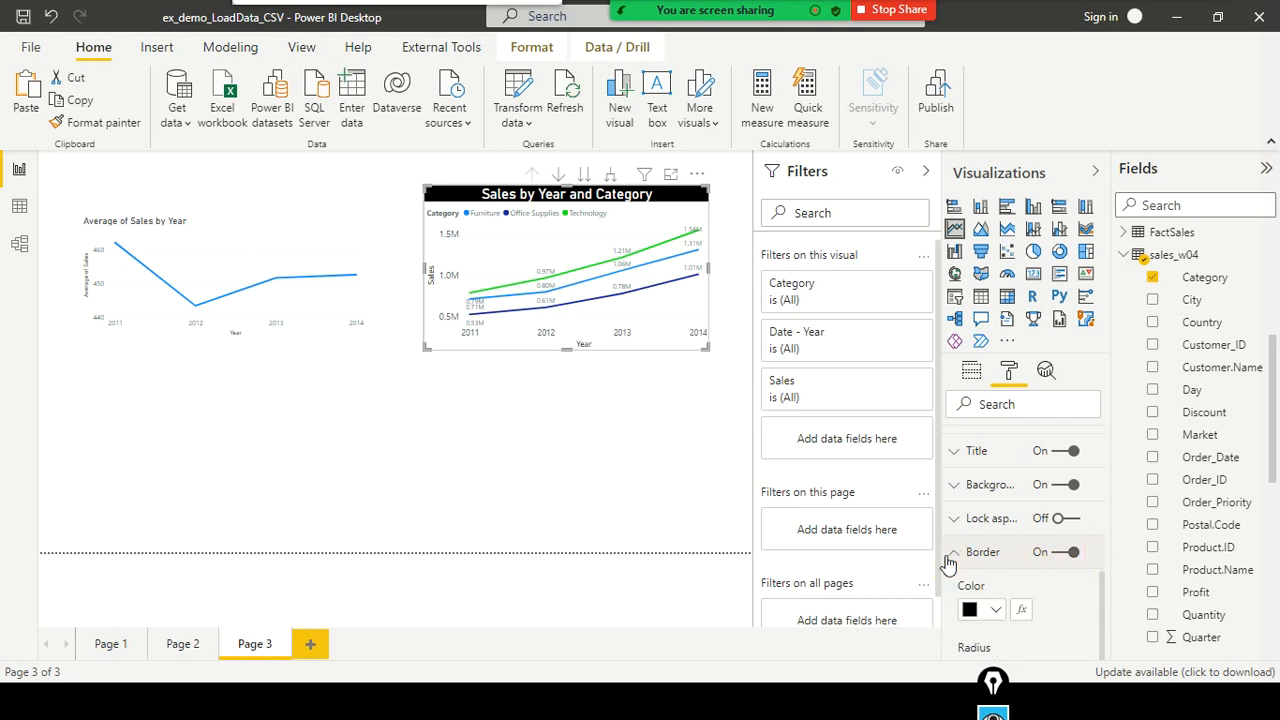
left_click(666, 418)
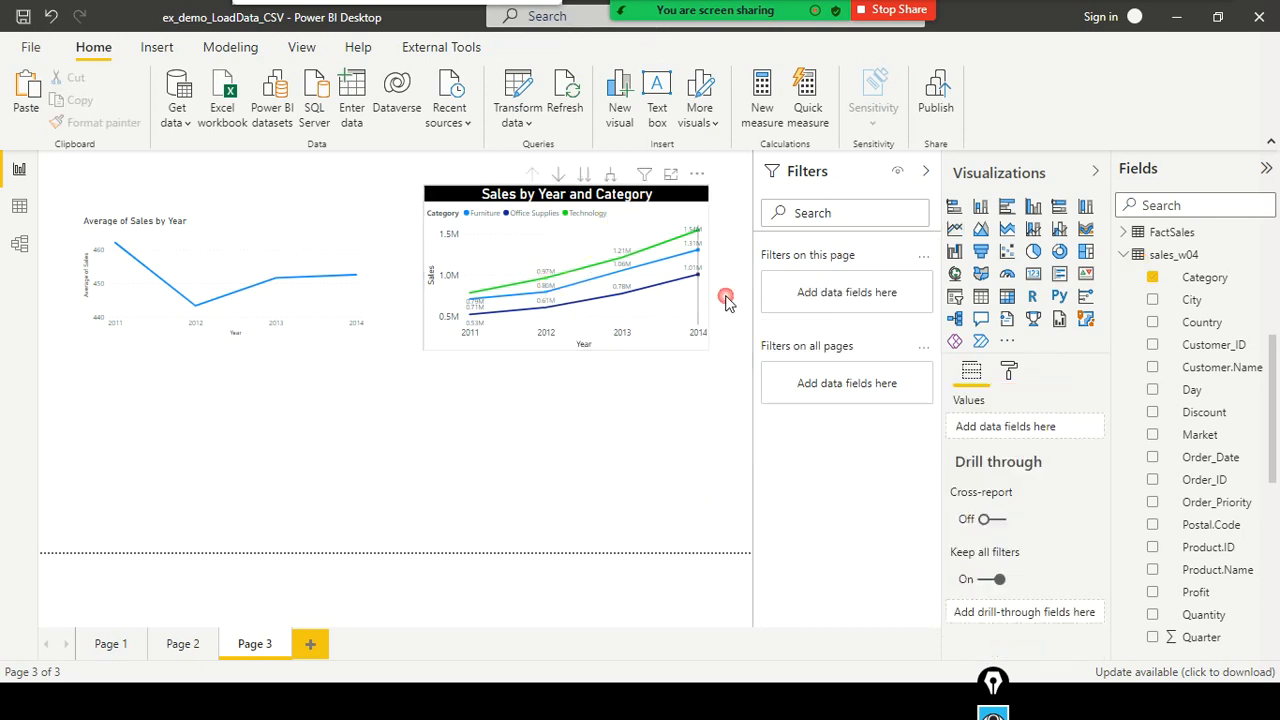
Move the category chart closer to the page's upper-right corner and collapse the Filters pane
left_click_drag(699, 321, 726, 302)
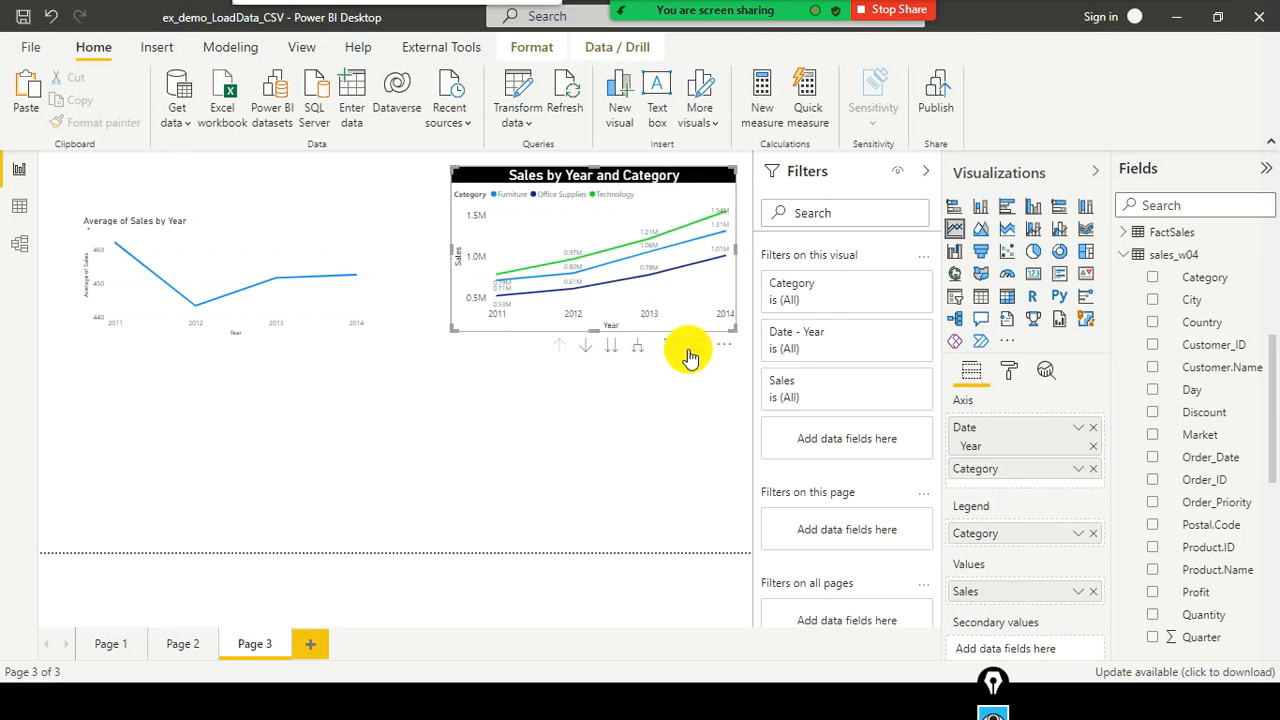
left_click(928, 172)
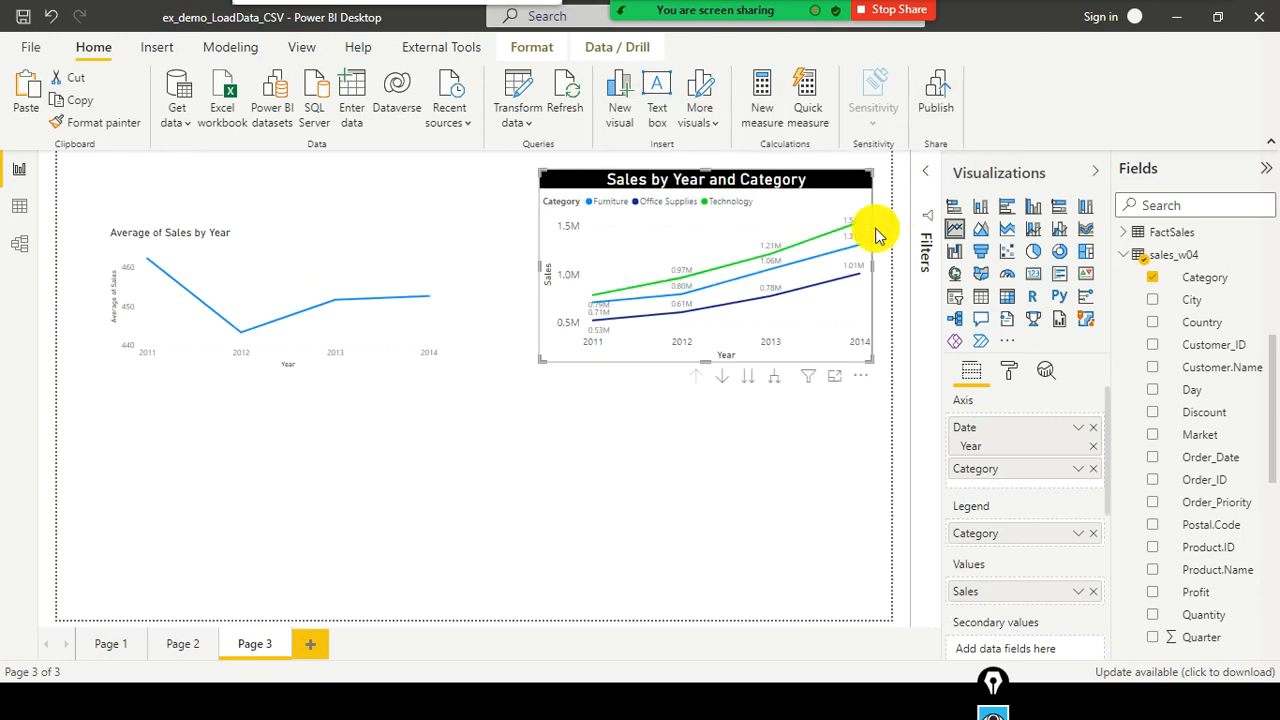
left_click(762, 455)
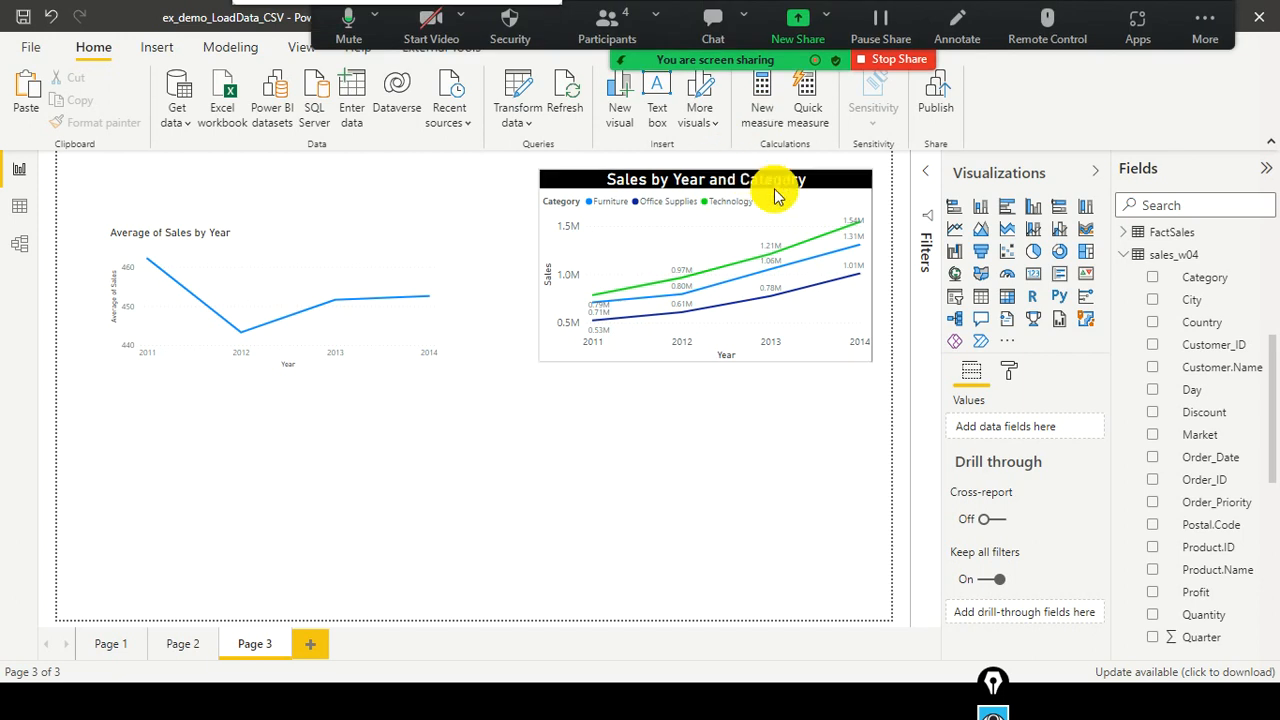
left_click_drag(820, 195, 807, 202)
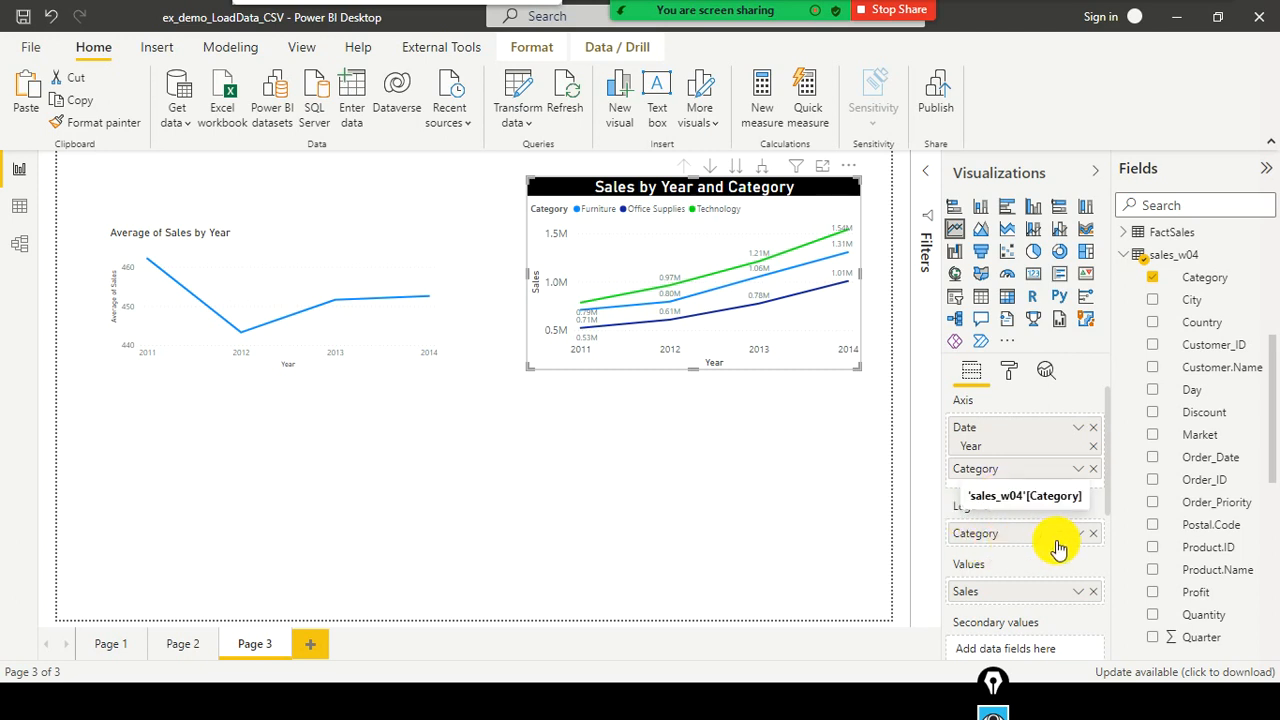
Remove the Category field from the chart and use Region from sales_w04 as its legend
left_click(1153, 279)
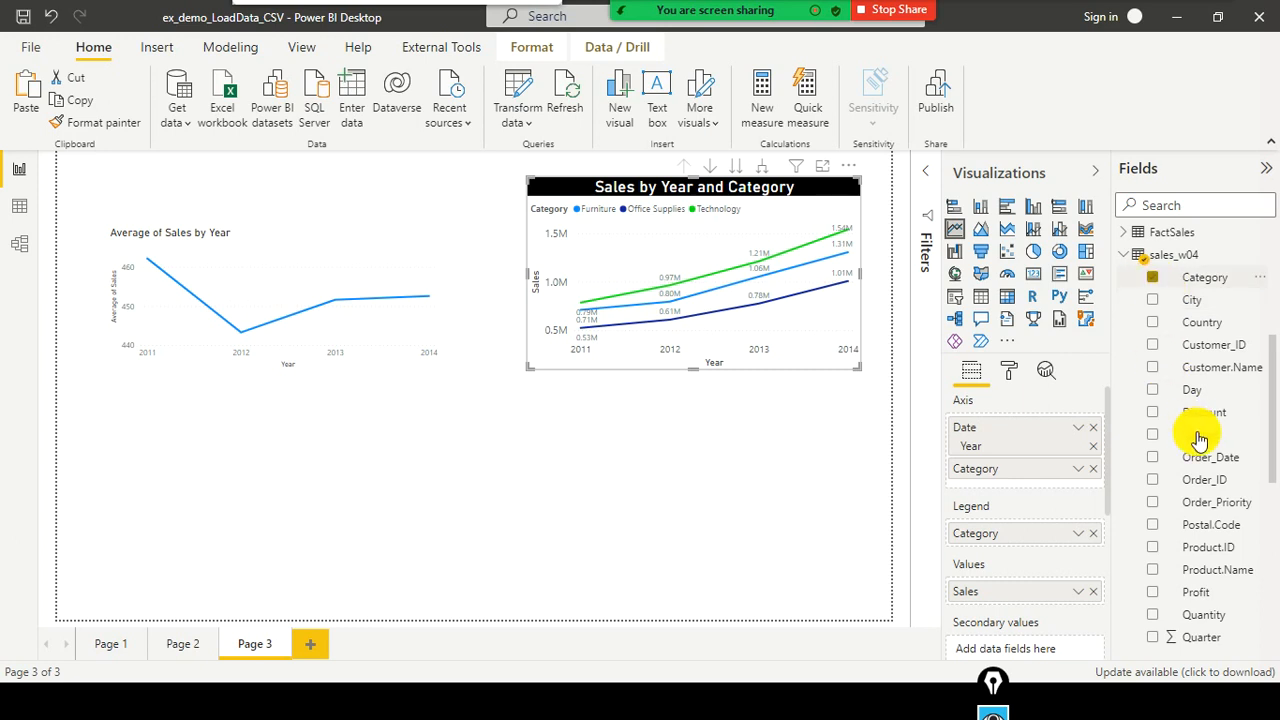
scroll(1218, 480, "down", 5)
scroll(1222, 495, "up", 4)
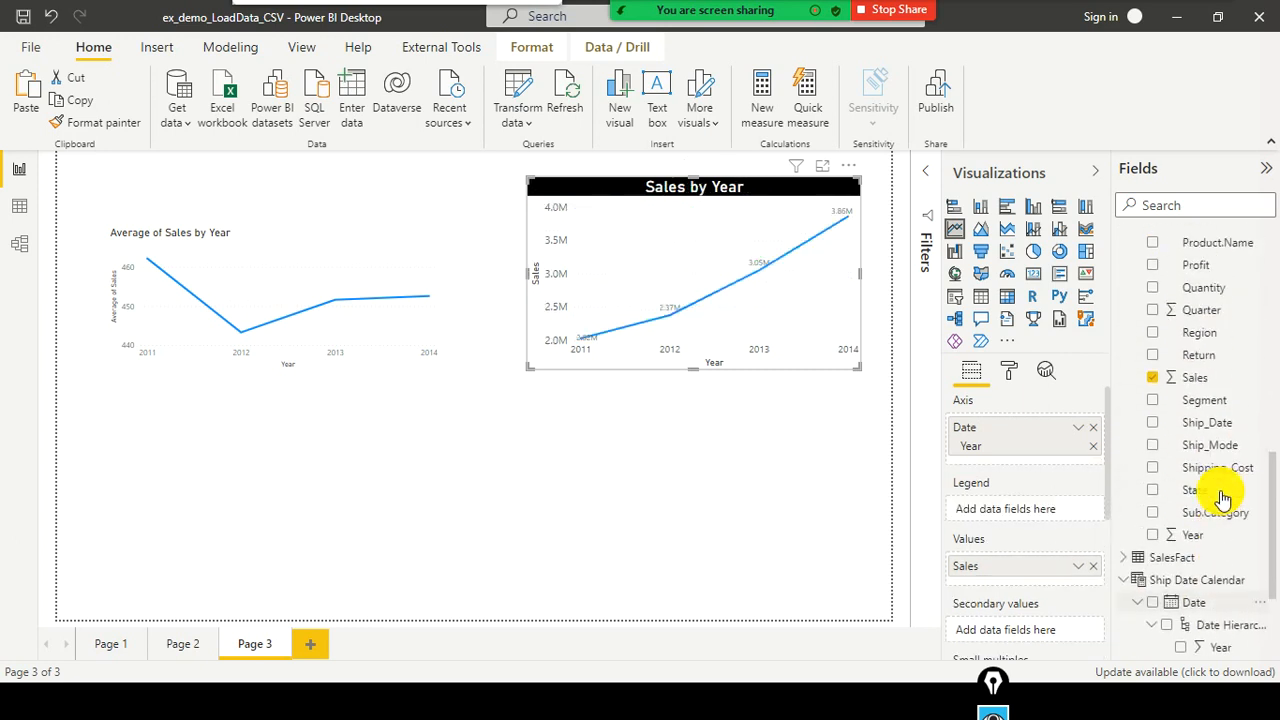
left_click_drag(1200, 406, 1044, 520)
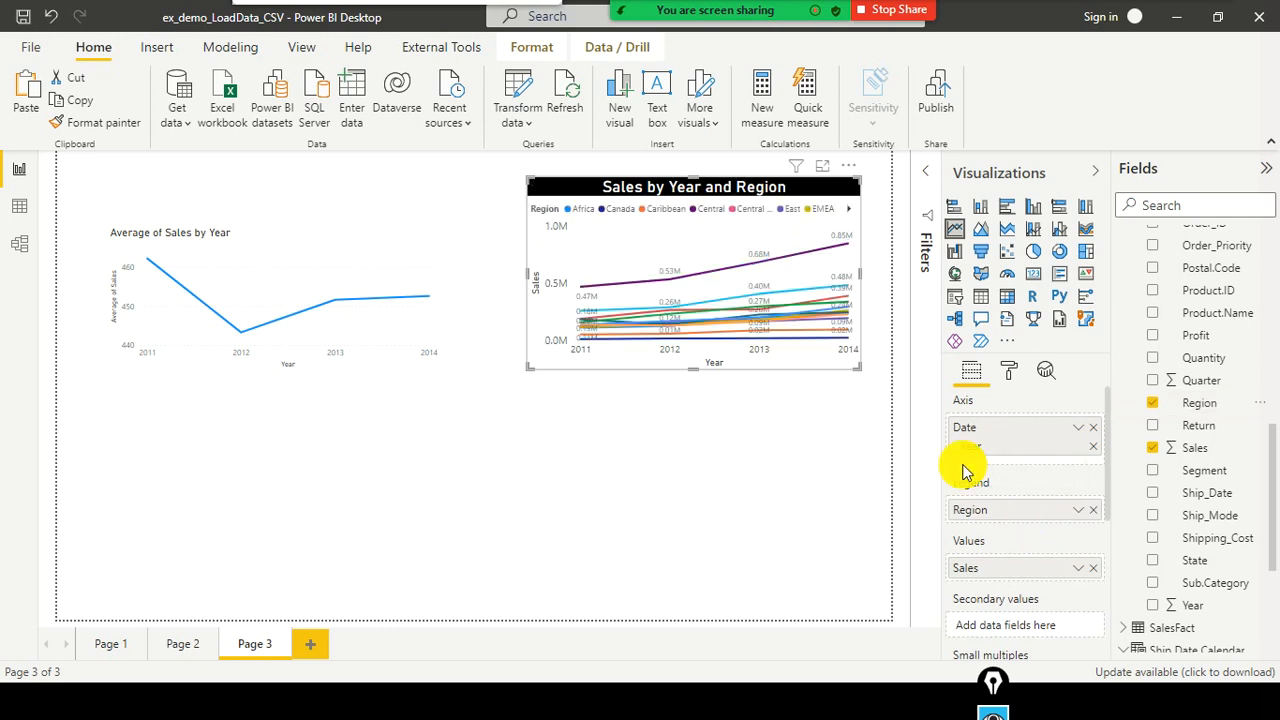
Add the Segment field from sales_w04 to the Sales by Year and Region chart
left_click(1180, 403)
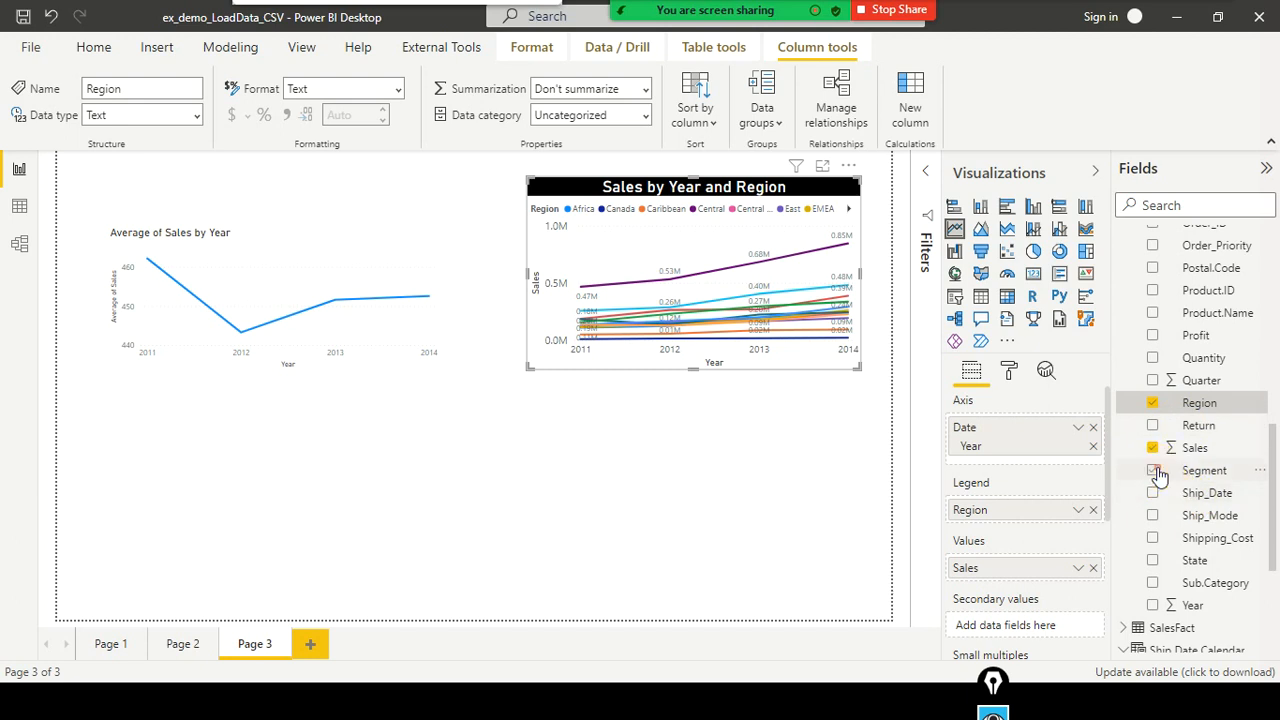
left_click(1155, 471)
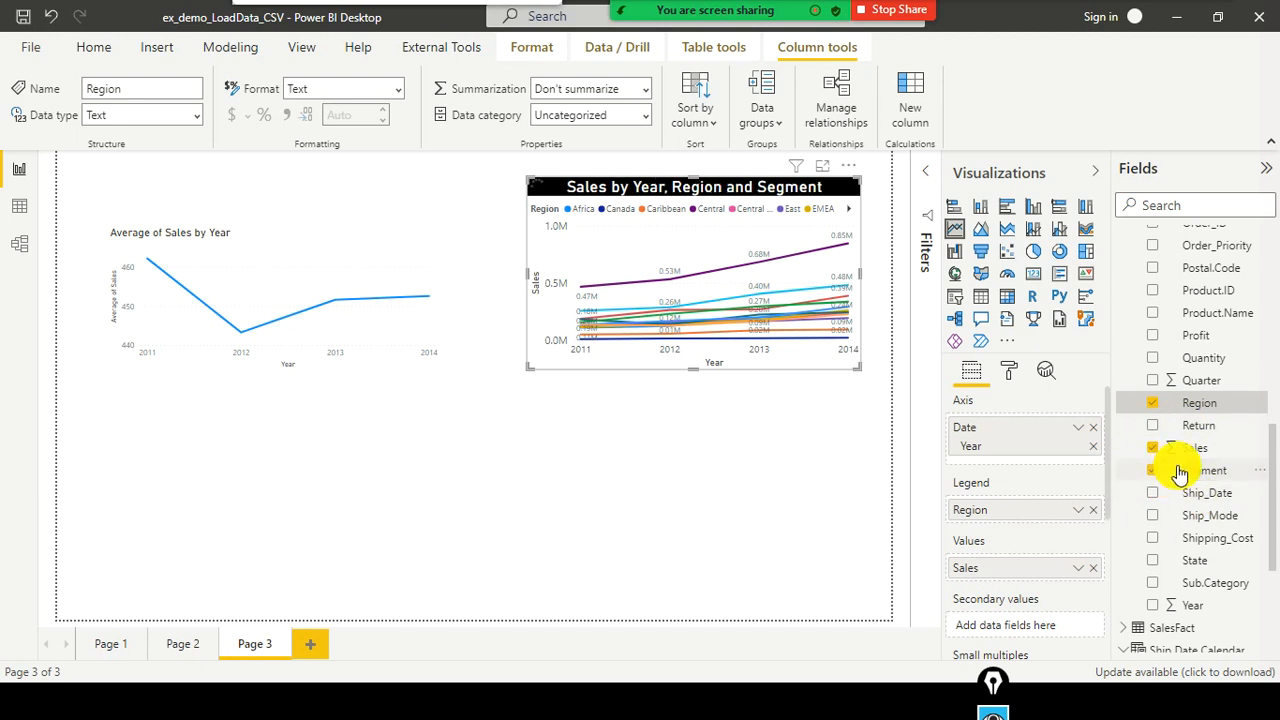
Remove the Region field from the sales chart and check that Segment is assigned to its small multiples
left_click(1153, 403)
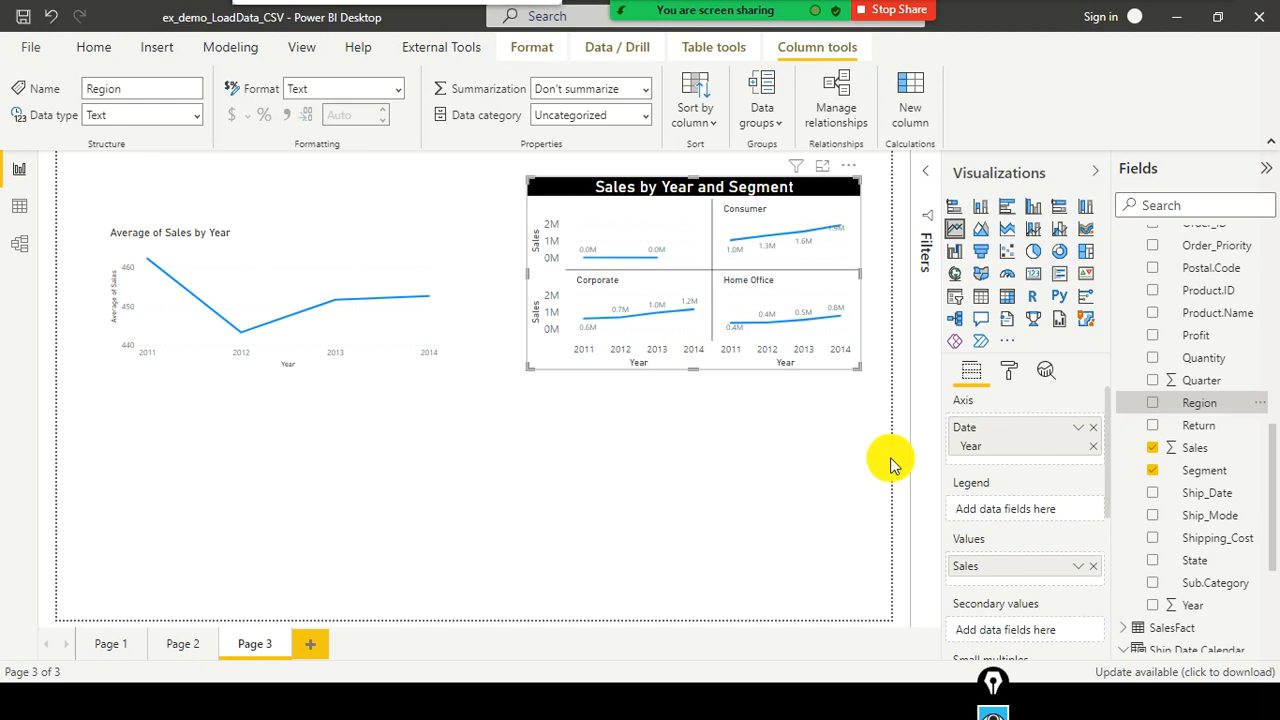
scroll(1014, 486, "down", 3)
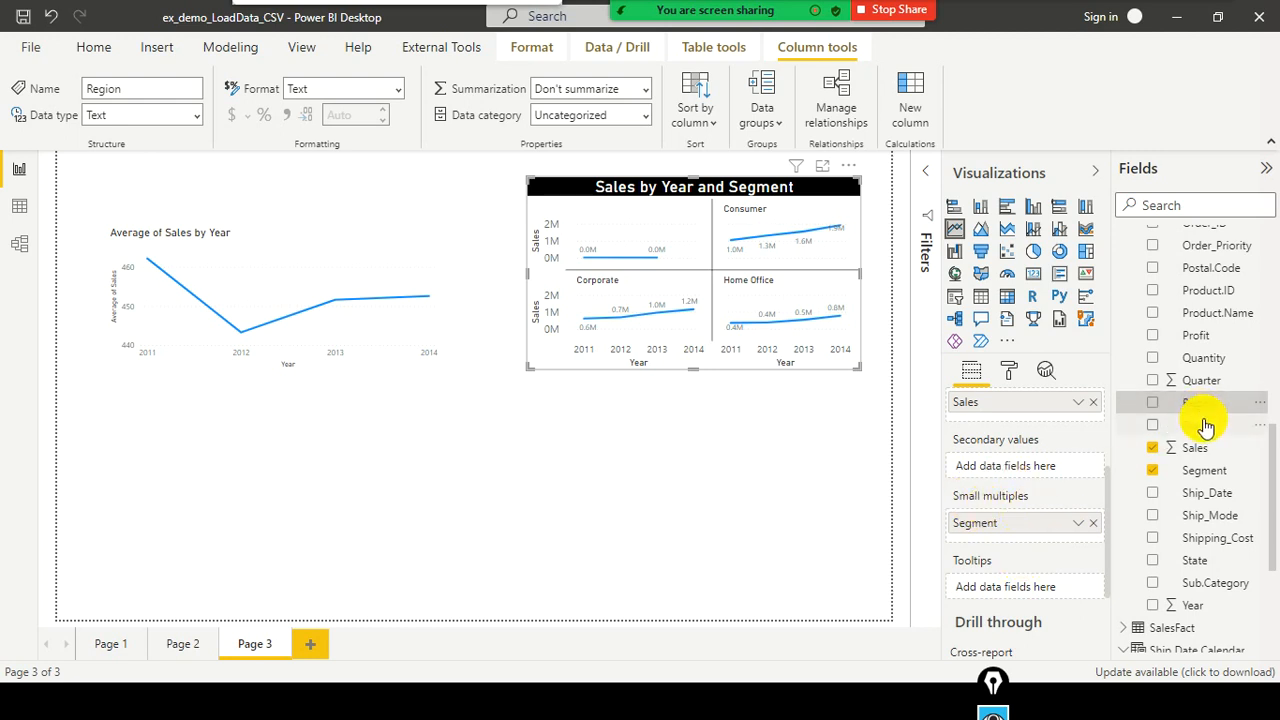
scroll(1048, 560, "up", 3)
scroll(1048, 560, "up", 2)
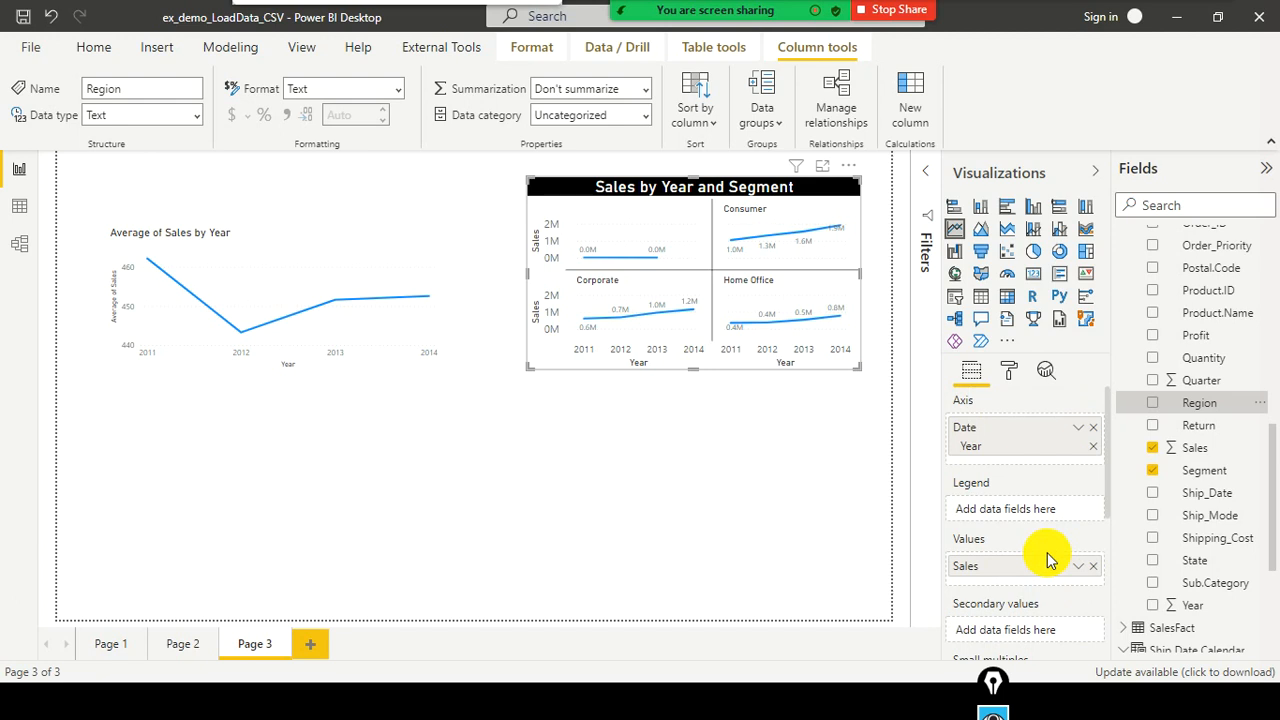
scroll(1050, 515, "down", 2)
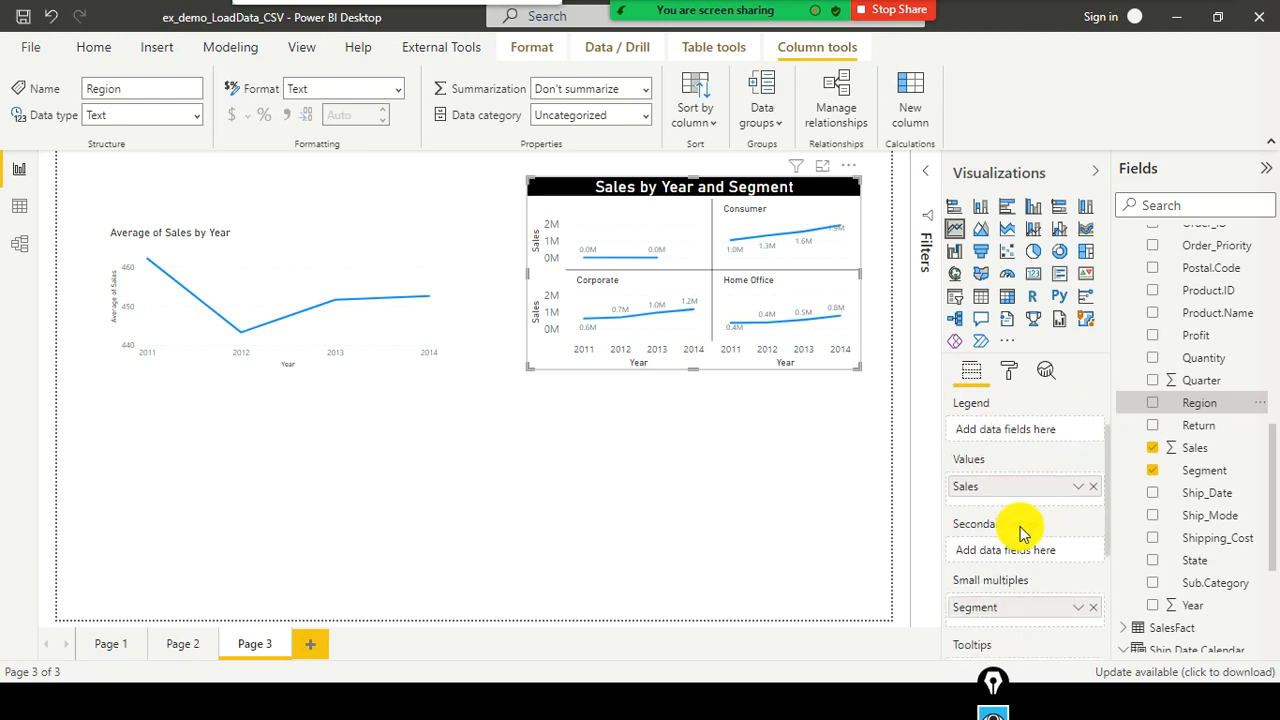
scroll(1020, 565, "down", 1)
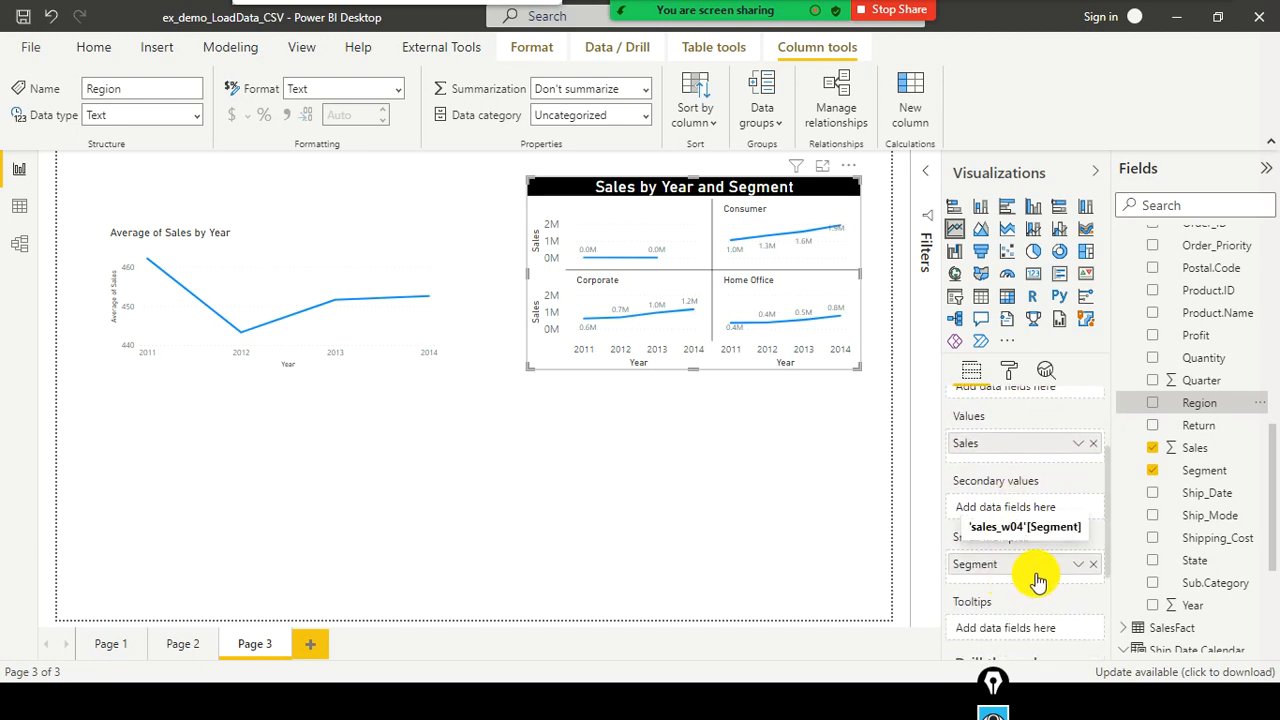
scroll(1035, 575, "up", 3)
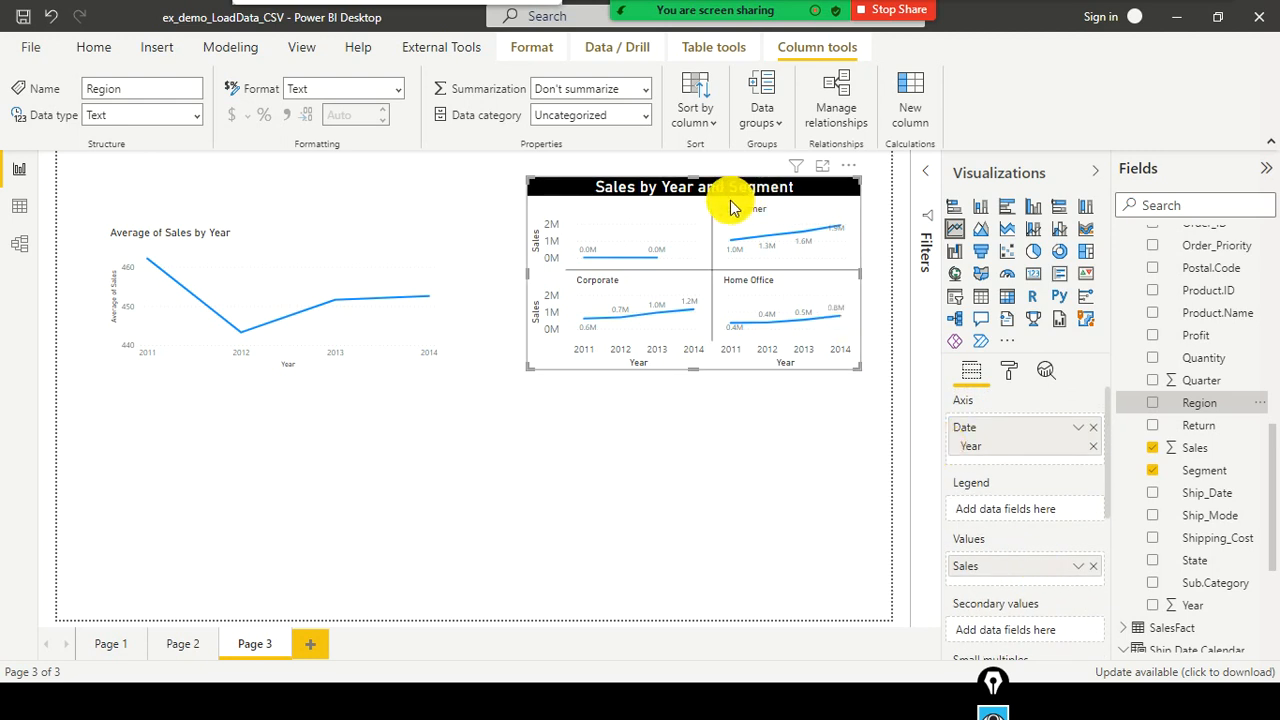
scroll(1005, 525, "down", 2)
scroll(1005, 535, "down", 1)
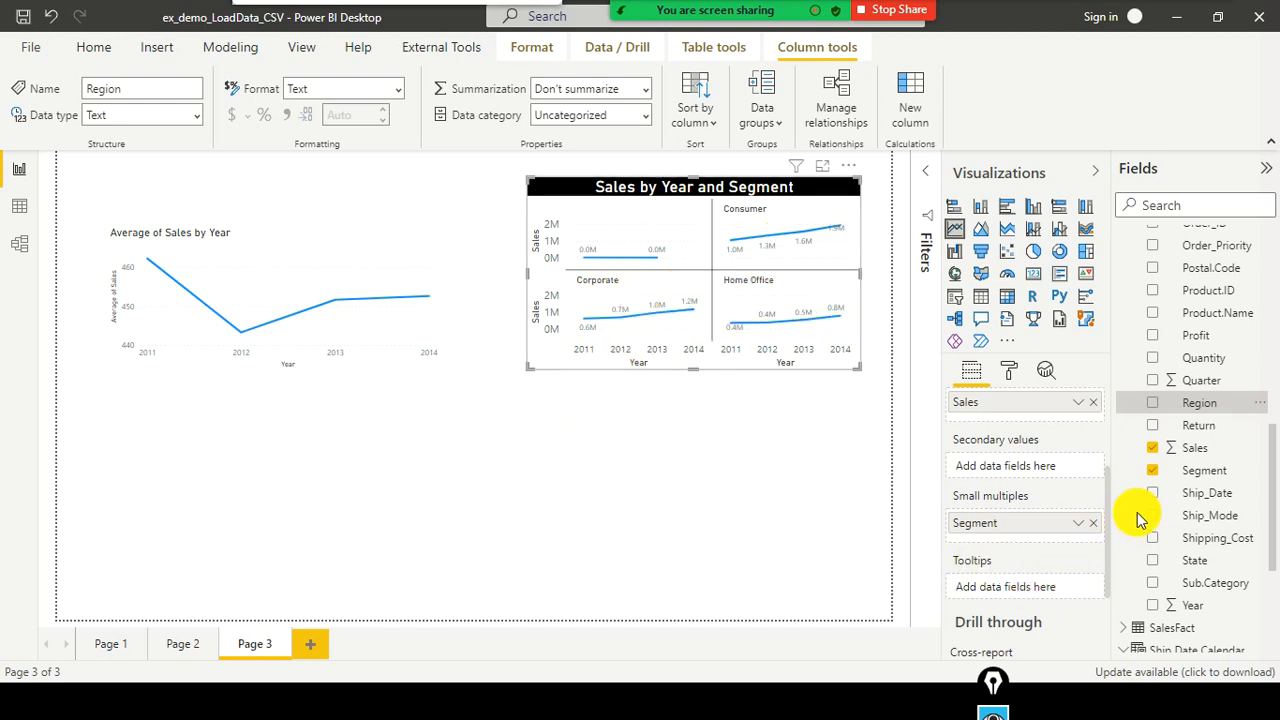
Try Country from sales_w04 as the legend of the Sales by Year and Segment chart, and remove it again
scroll(1137, 512, "up", 10)
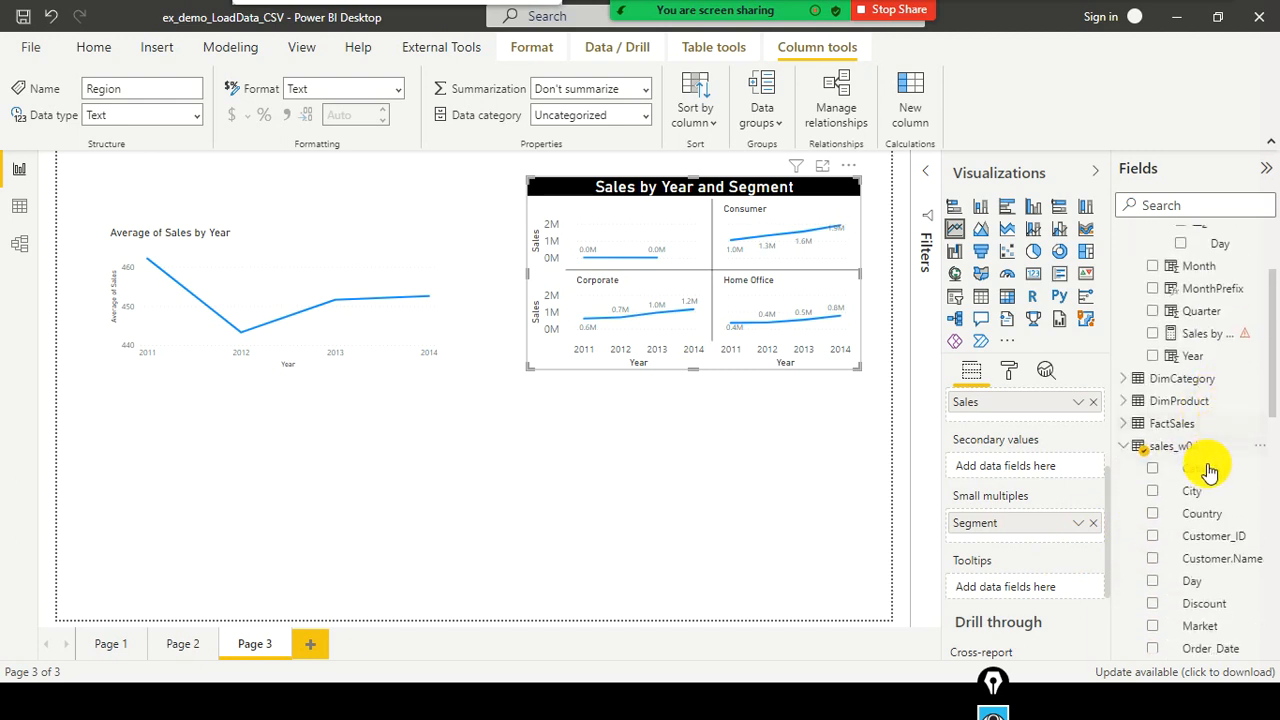
scroll(1210, 462, "down", 3)
left_click_drag(1212, 385, 1118, 376)
scroll(1030, 467, "up", 3)
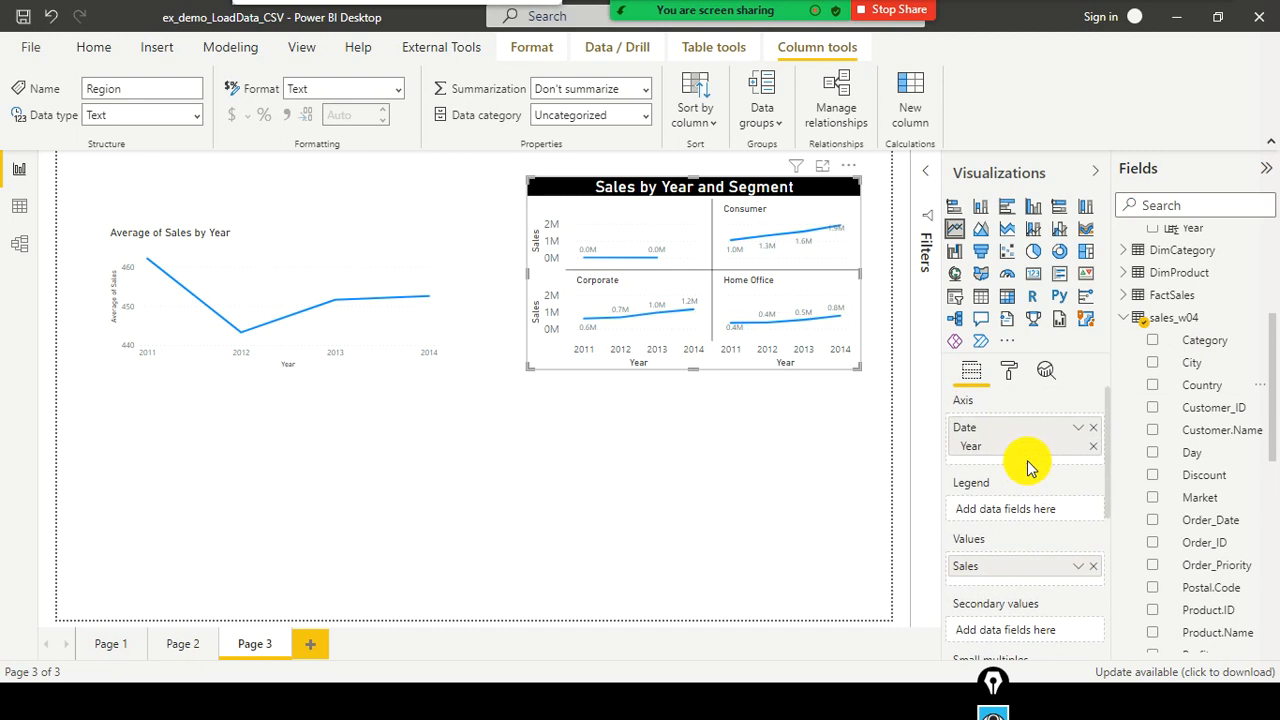
left_click_drag(1108, 427, 1005, 517)
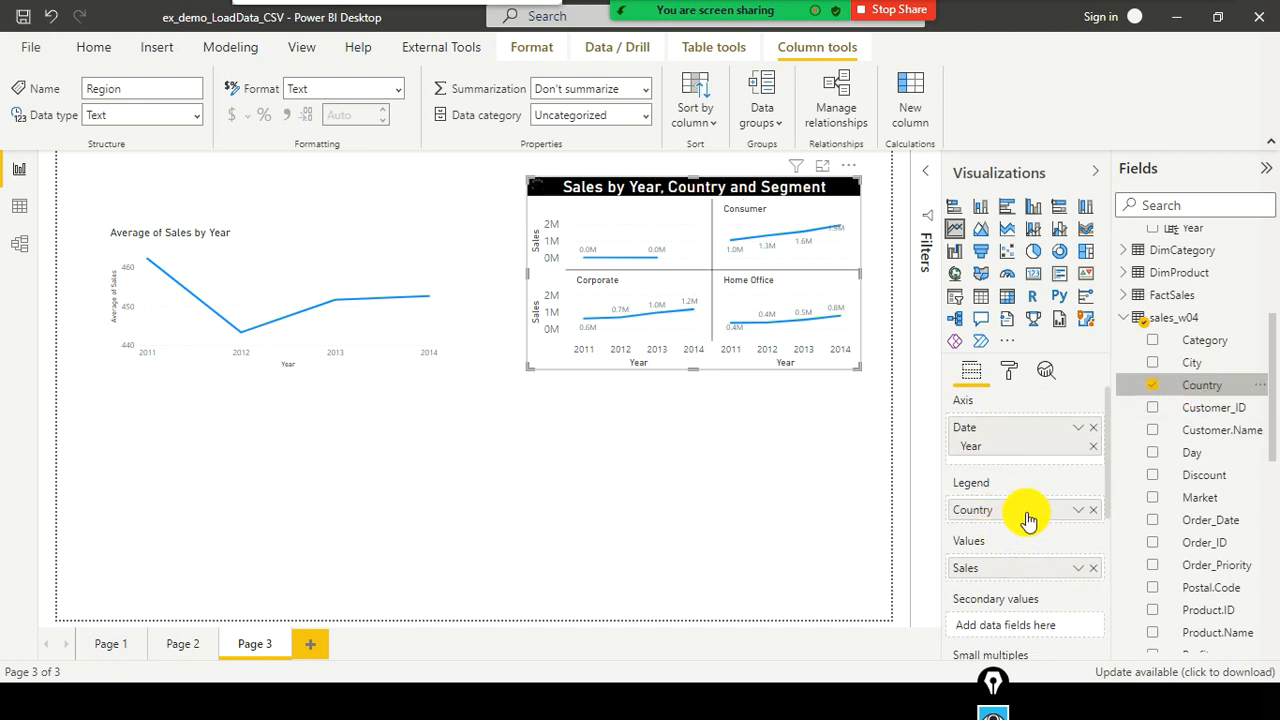
left_click(1165, 385)
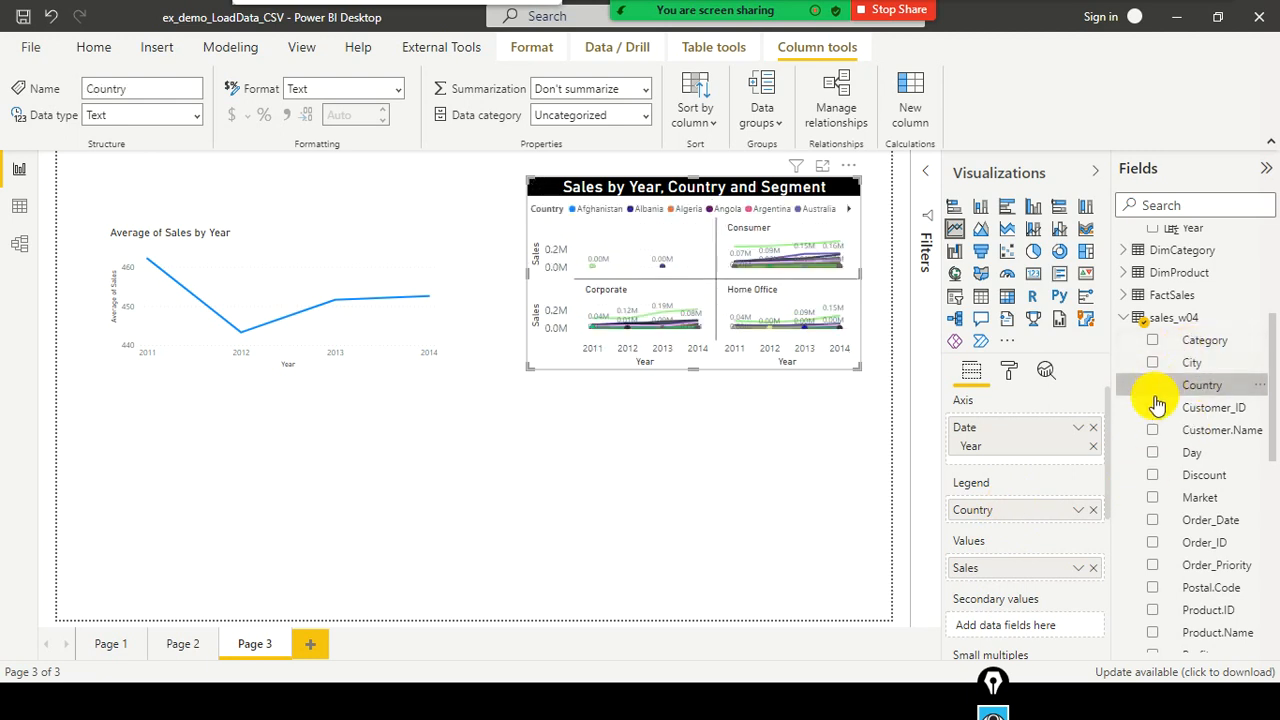
left_click(1153, 386)
Add the Category field from sales_w04 to both the axis and the legend of the Sales by Year and Segment chart
left_click_drag(1205, 343, 1046, 508)
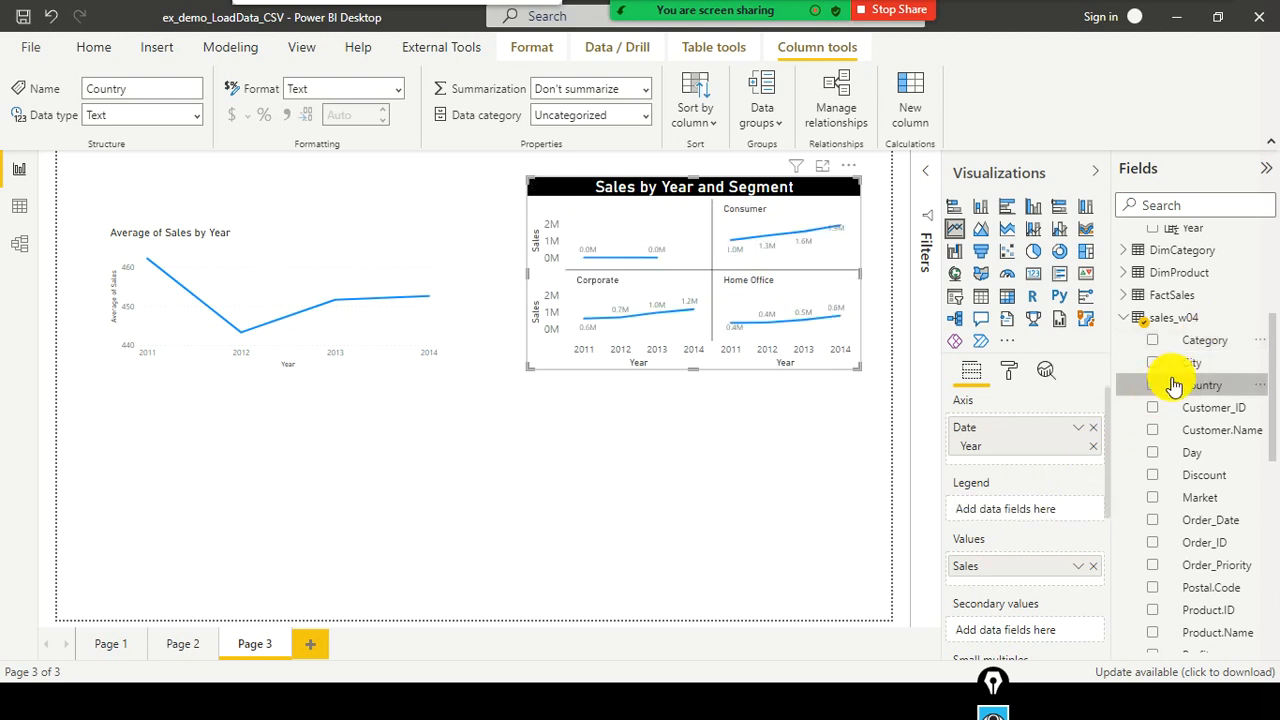
left_click(1155, 342)
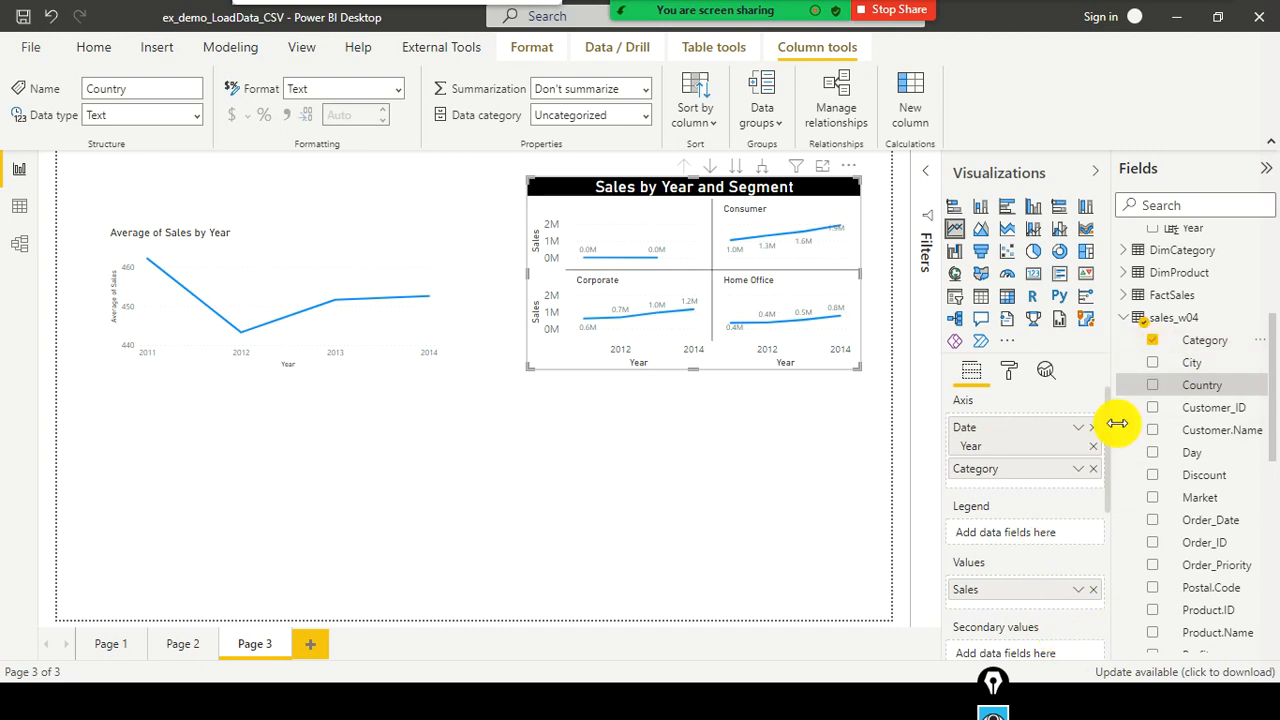
left_click_drag(1070, 516, 1028, 540)
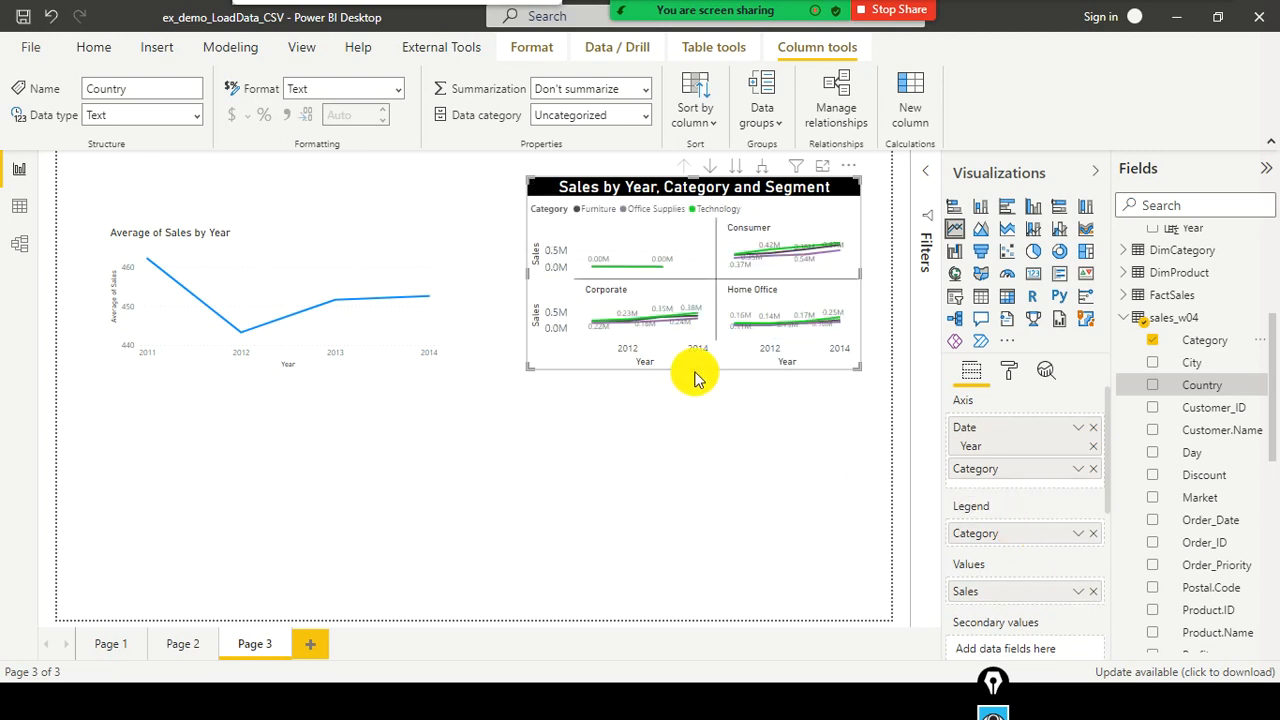
Make the small-multiples chart taller, review its assigned fields, and reduce its height partway
left_click_drag(694, 368, 694, 445)
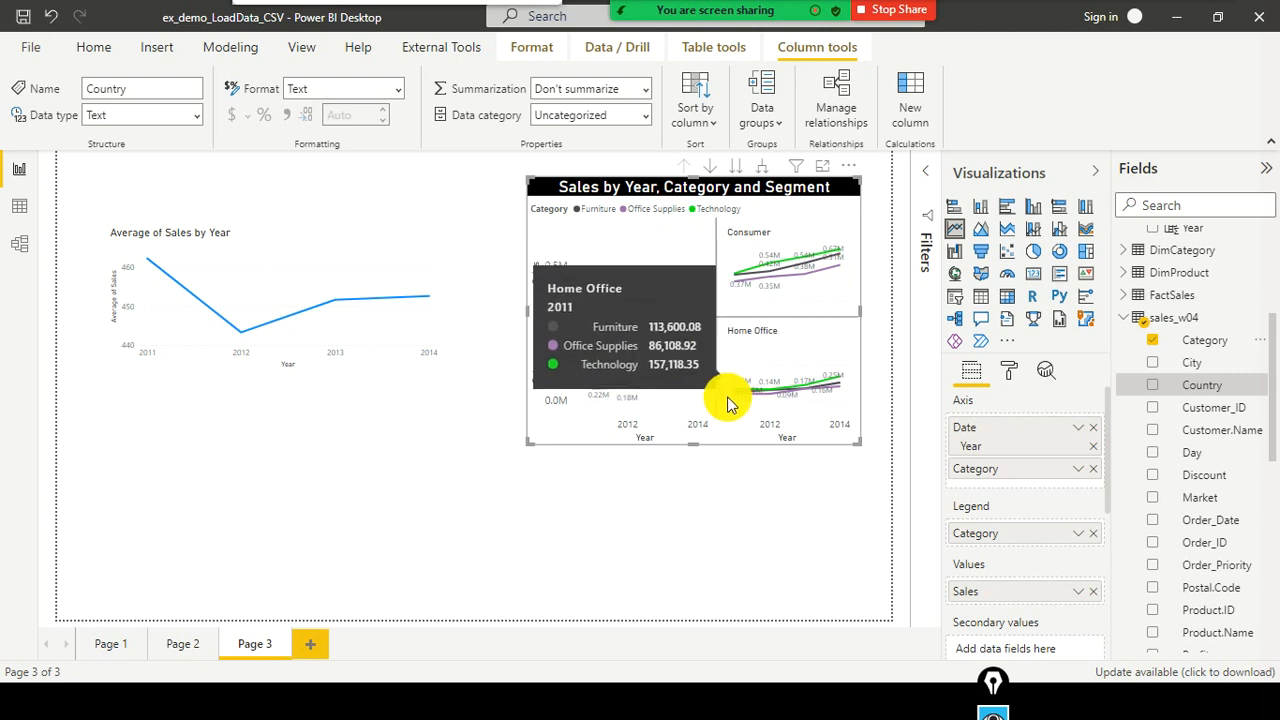
scroll(1043, 491, "down", 3)
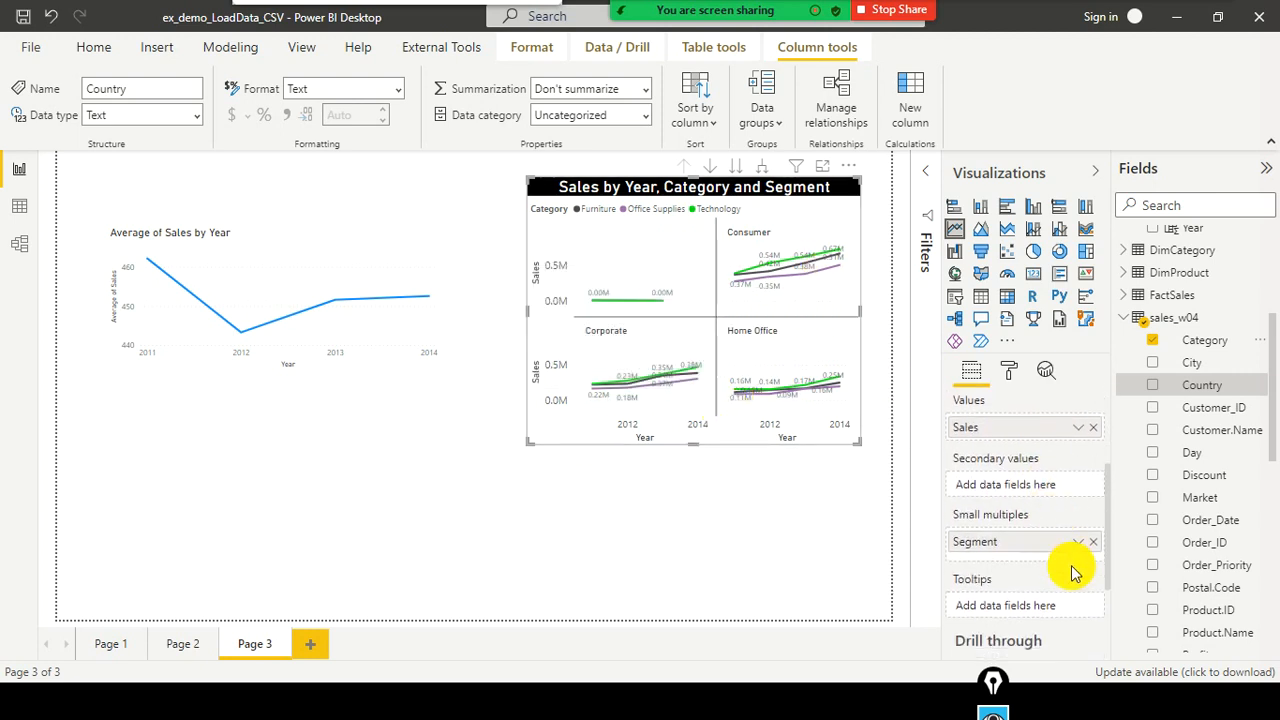
scroll(1034, 486, "up", 3)
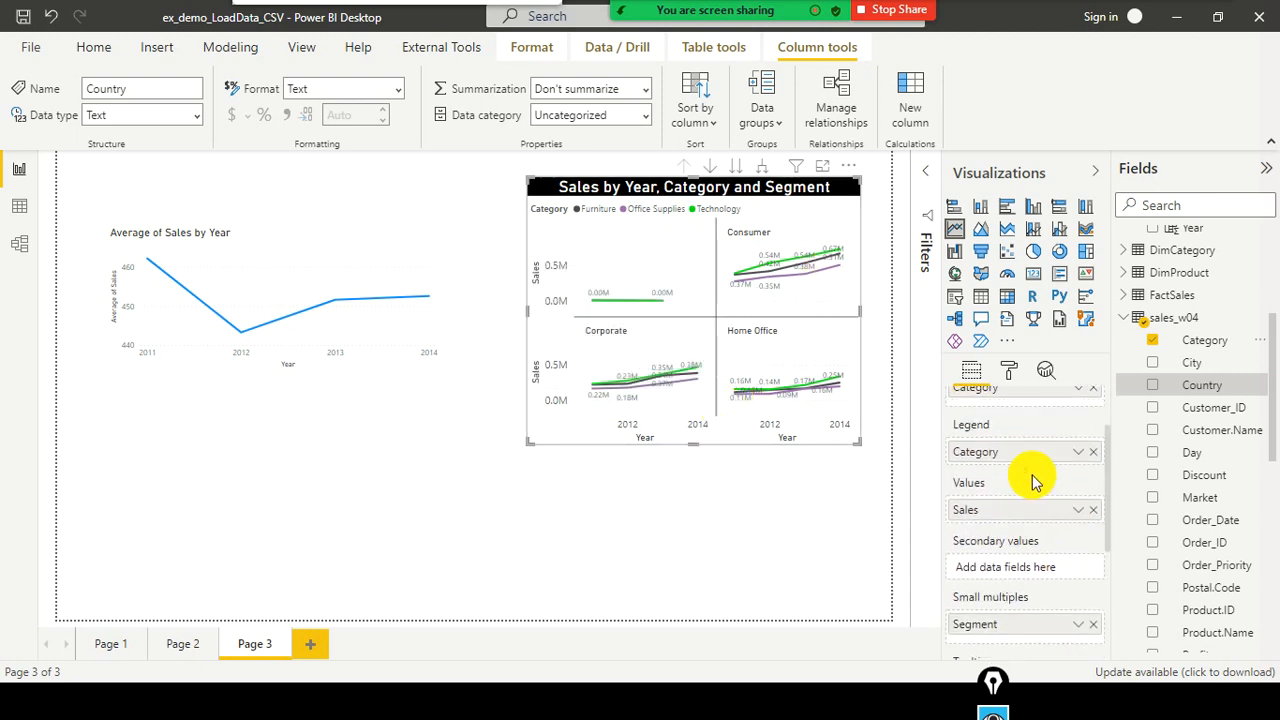
scroll(1034, 484, "up", 3)
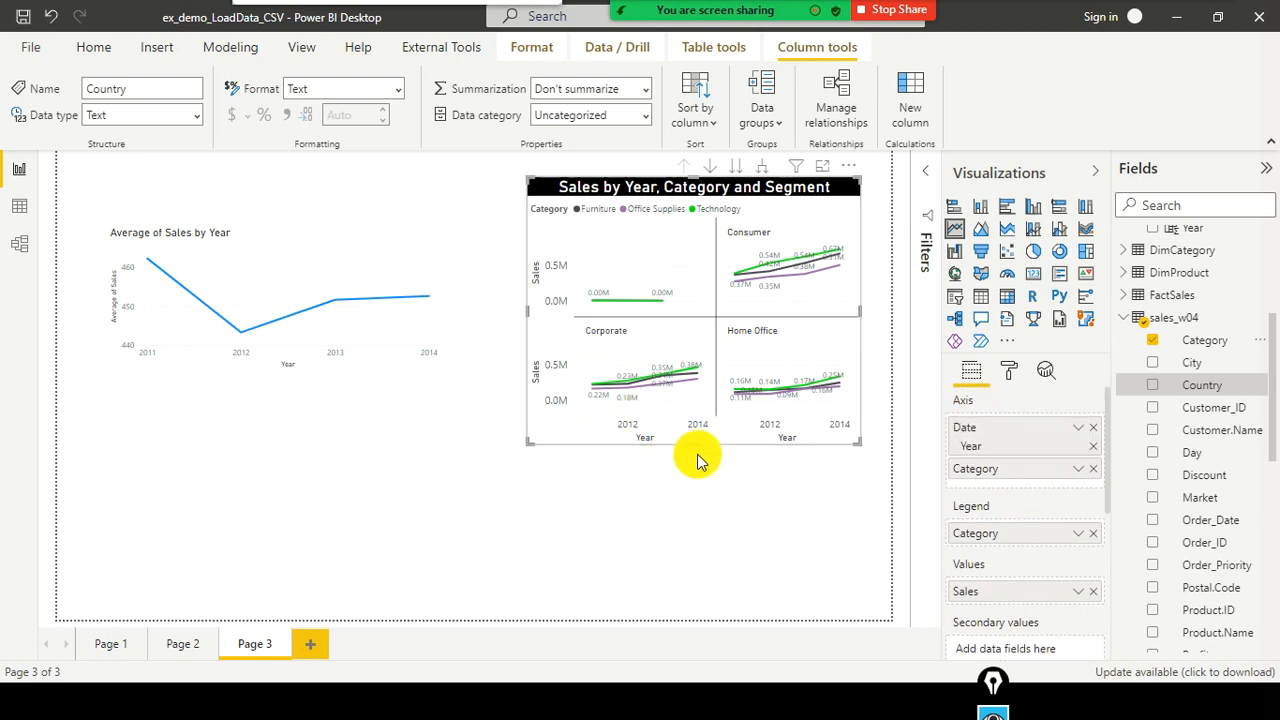
left_click_drag(695, 444, 700, 394)
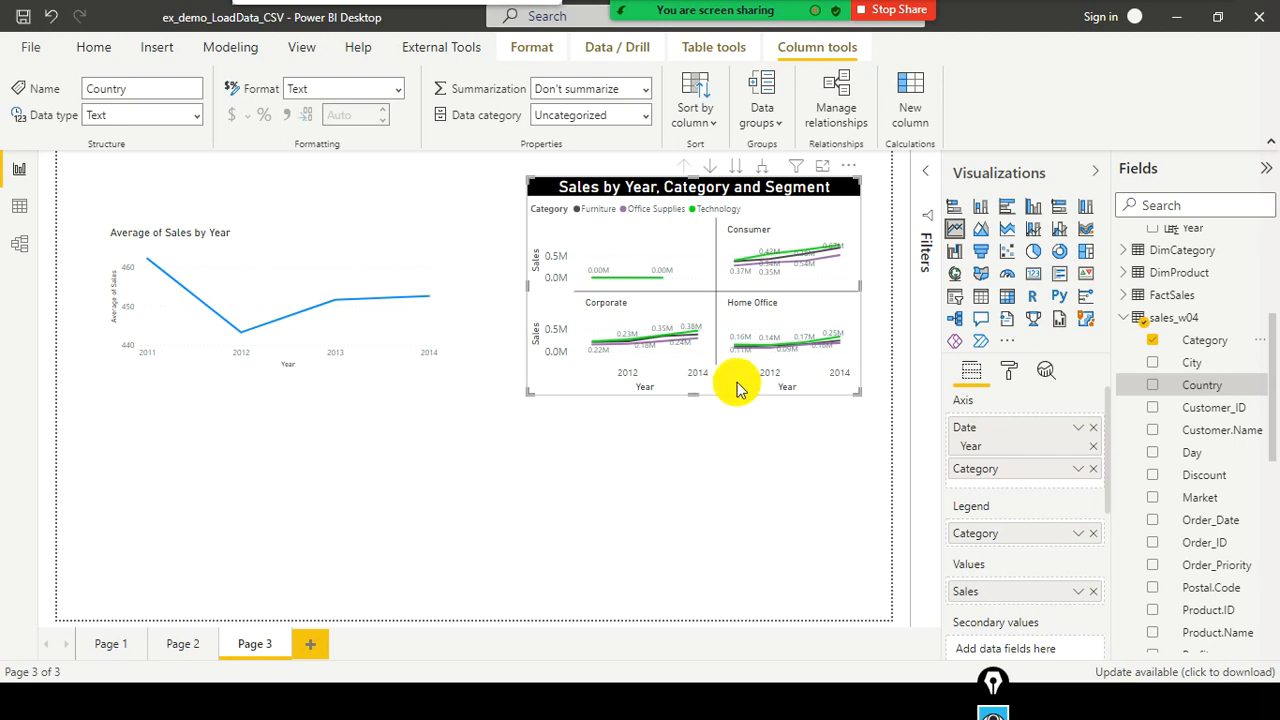
Remove Segment from the chart's small multiples and shorten the Sales by Year and Category chart
scroll(1052, 600, "down", 3)
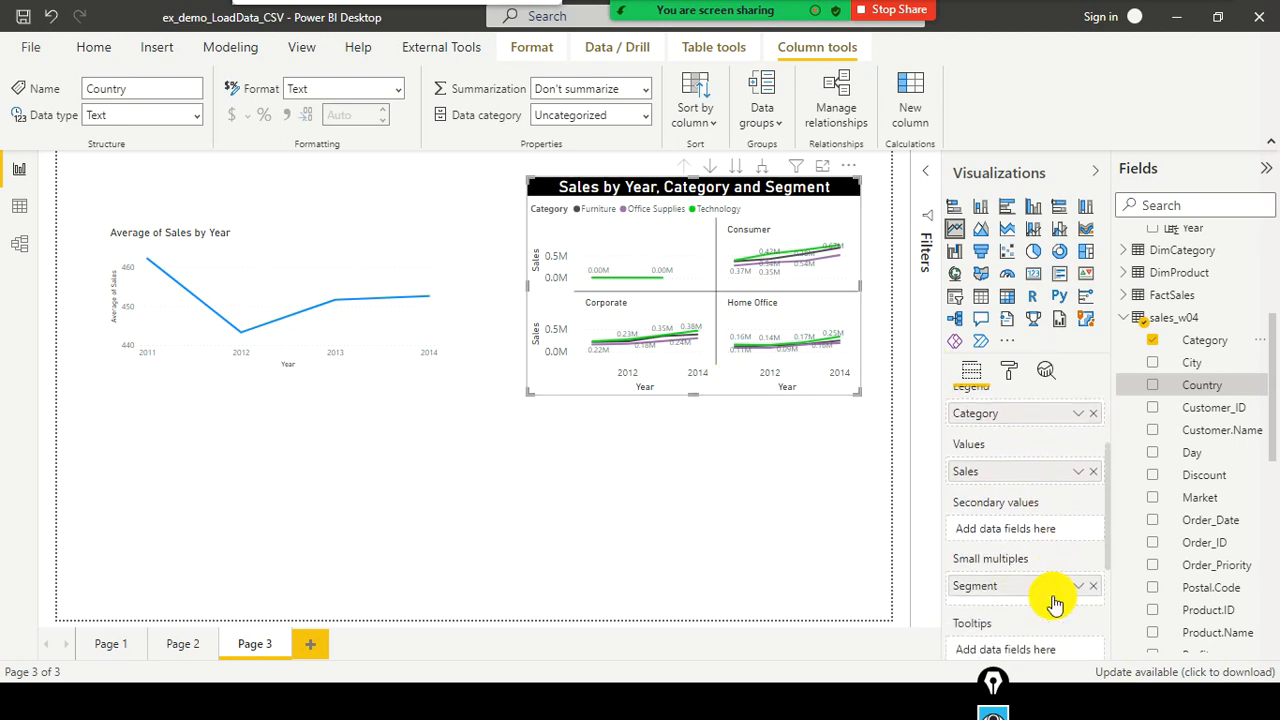
left_click(1095, 585)
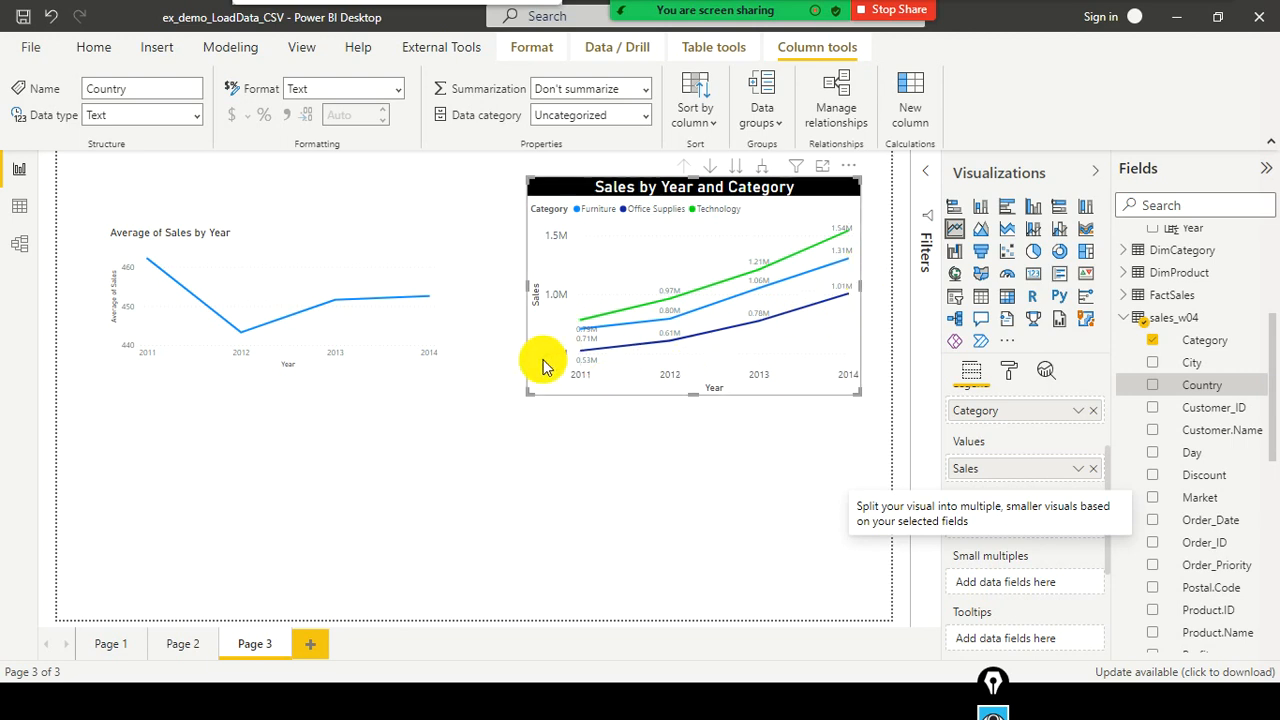
mouse_move(742, 320)
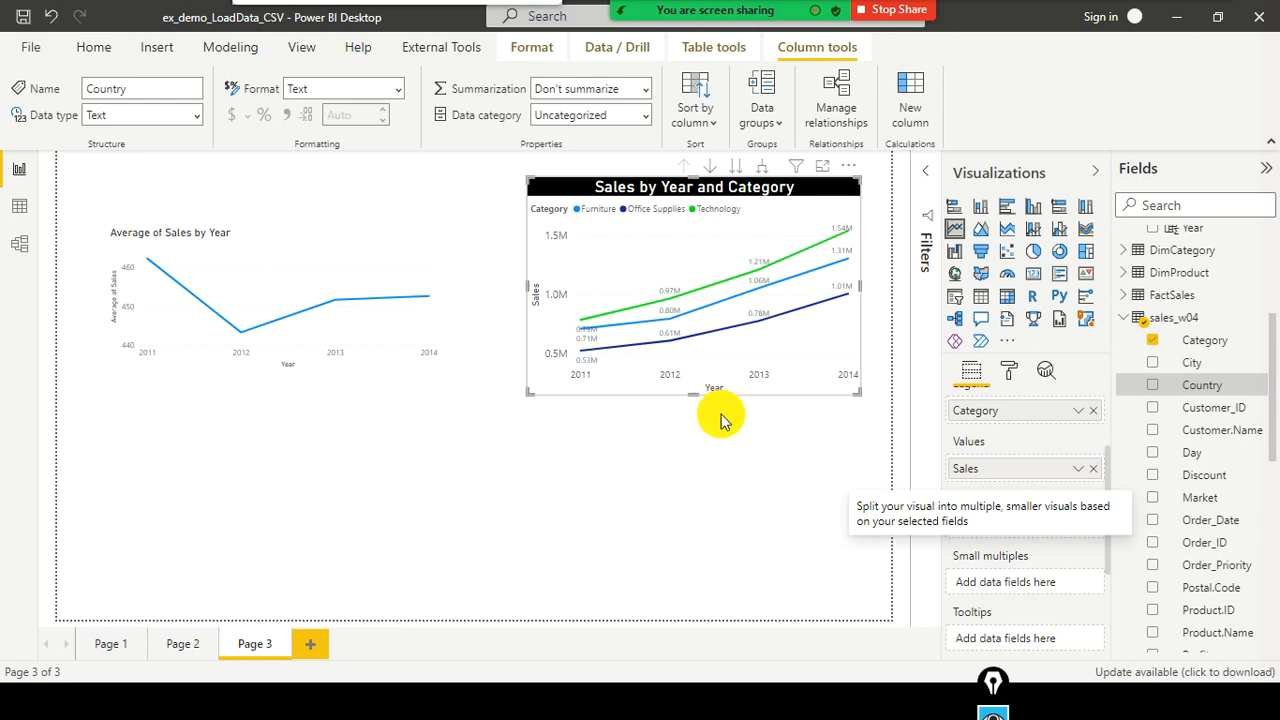
left_click_drag(697, 352, 694, 348)
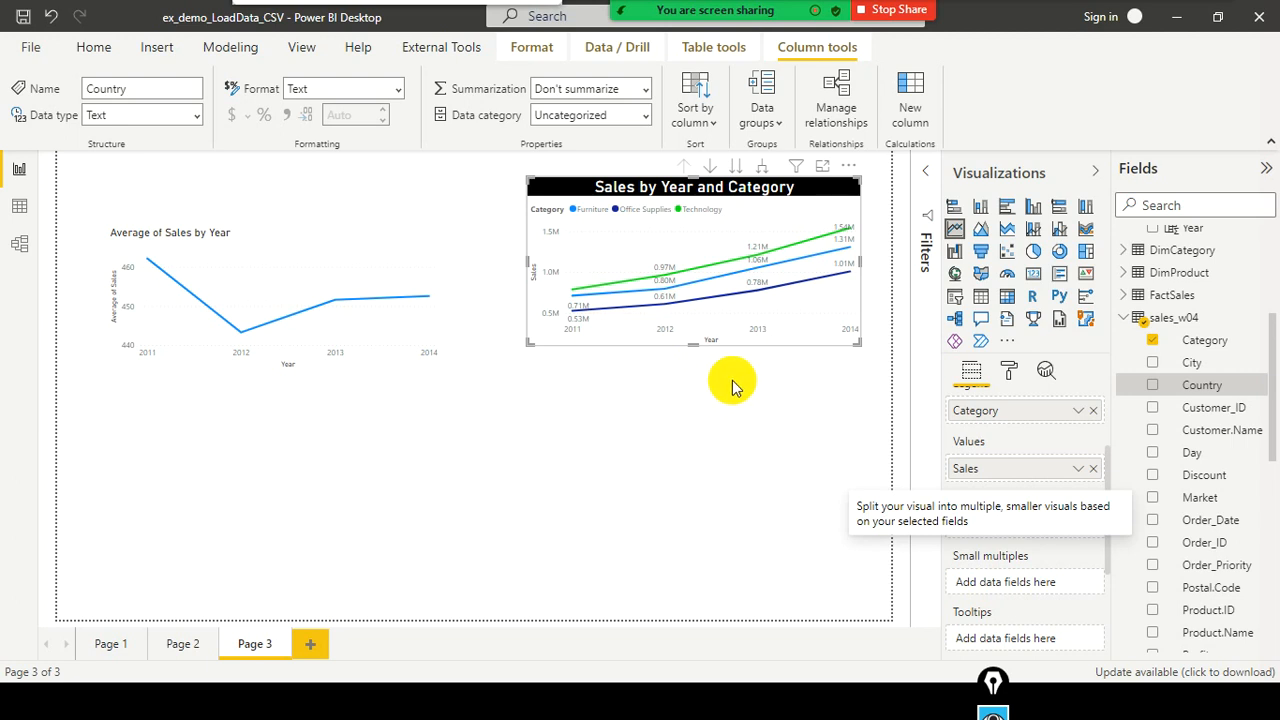
Duplicate the Sales by Year and Category chart below the Average of Sales by Year chart and convert the copy to an area chart
key("ctrl+v")
left_click_drag(739, 397, 341, 550)
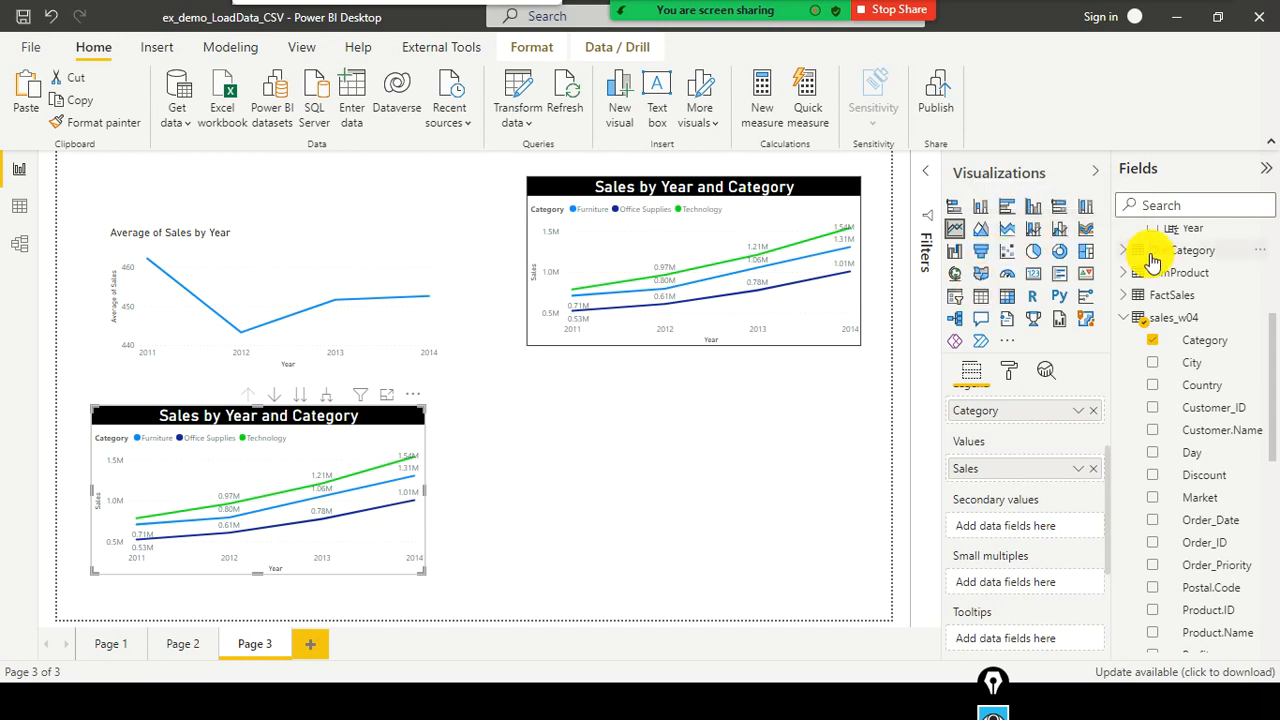
left_click(986, 231)
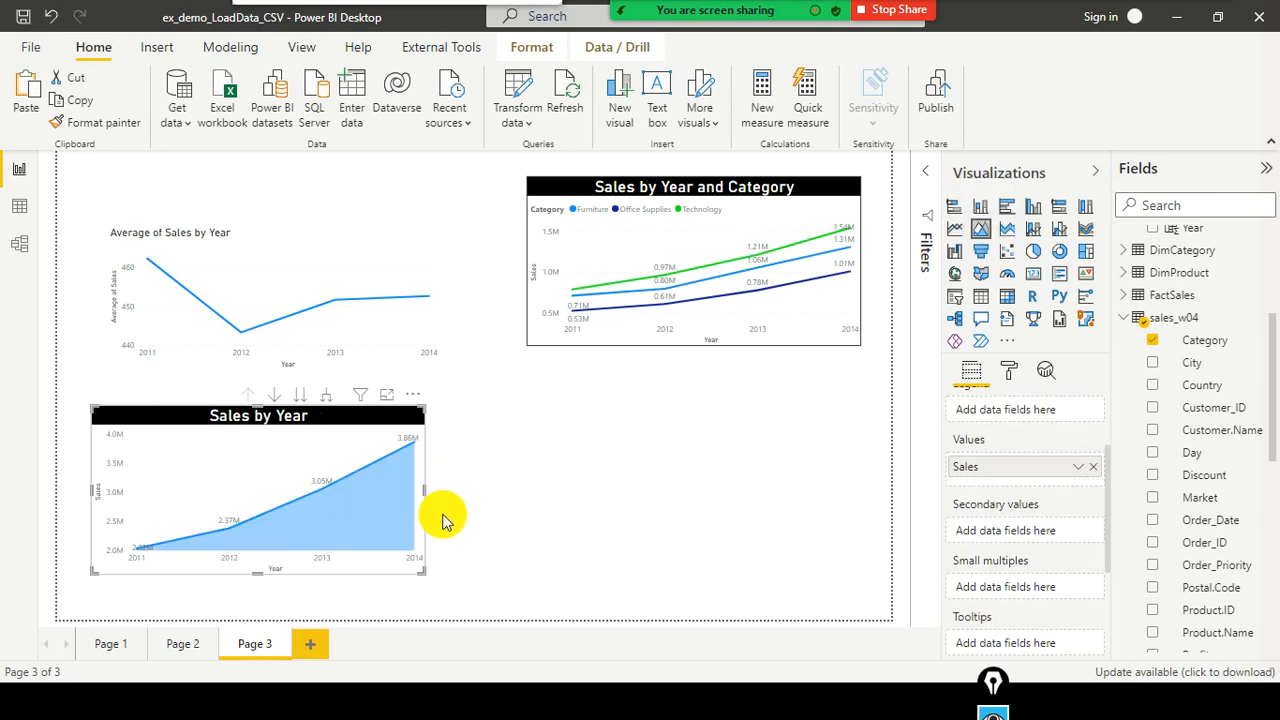
Widen the area chart and move its Category field from the axis to the legend
left_click_drag(425, 495, 527, 495)
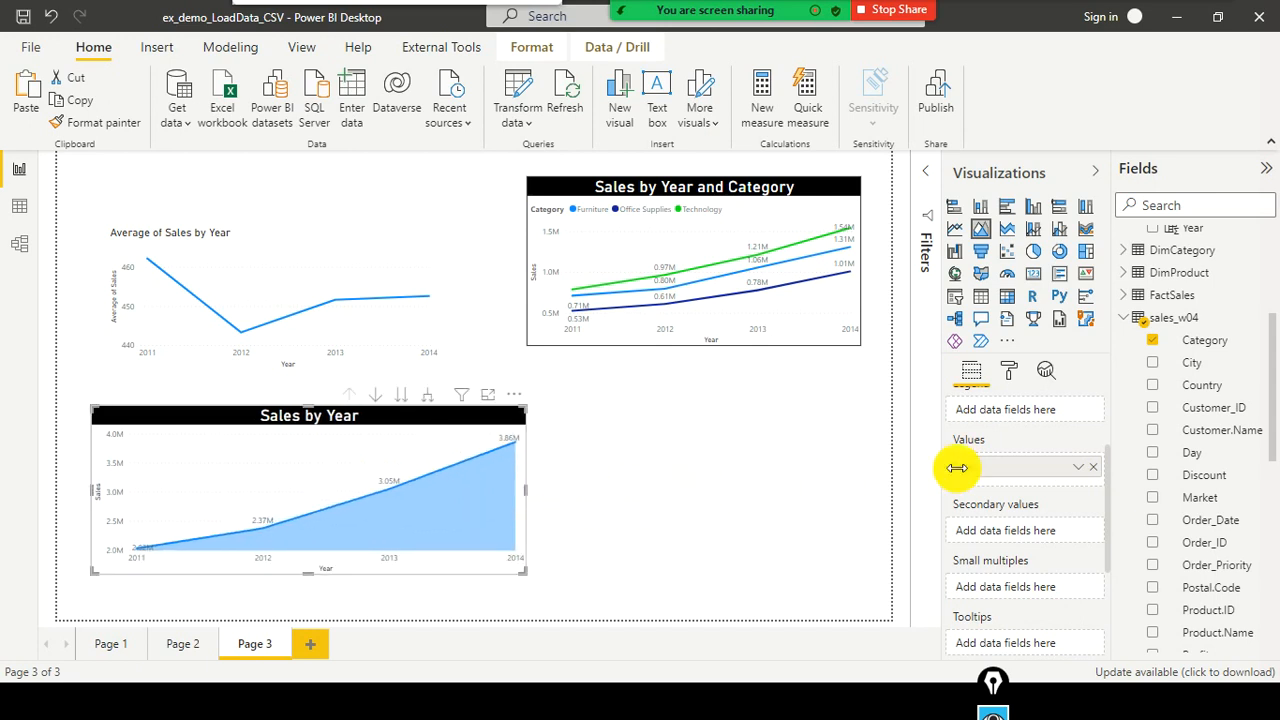
scroll(1030, 503, "up", 3)
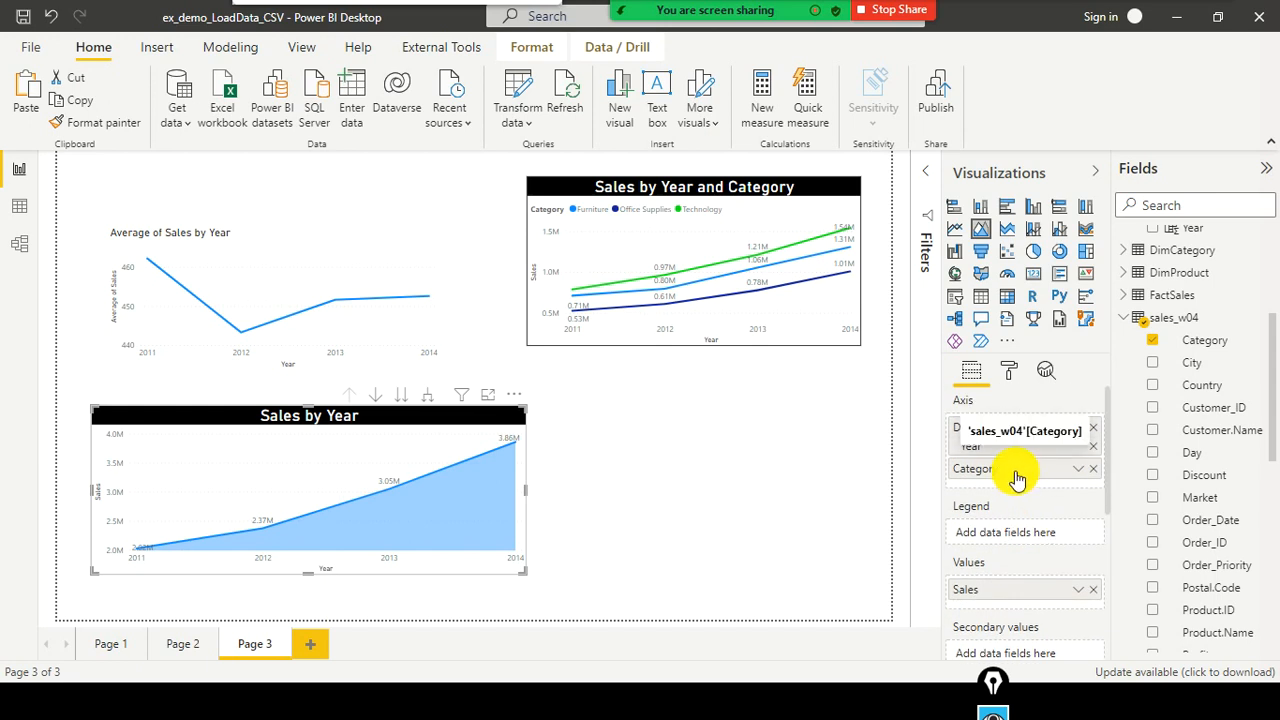
mouse_move(998, 556)
left_mouse_down()
mouse_move(994, 531)
mouse_move(1007, 535)
left_mouse_up()
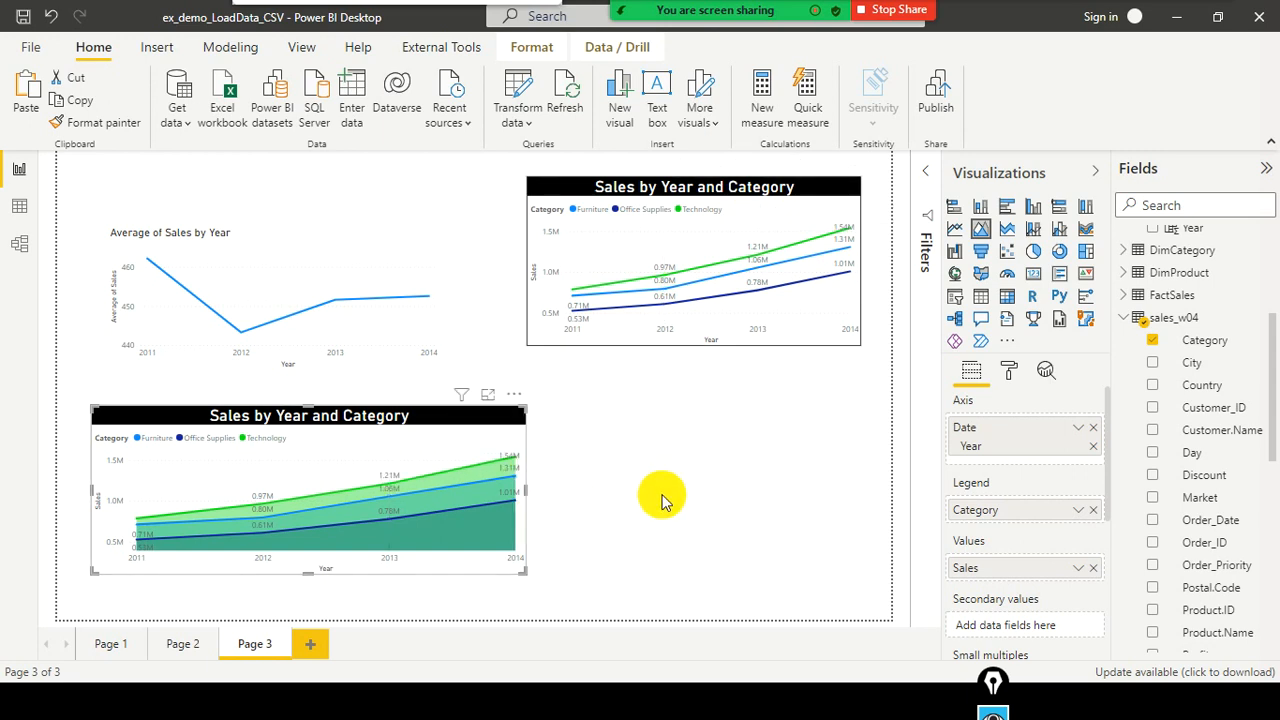
Examine the area chart's values for 2014 and the filled areas beneath each category line
mouse_move(616, 312)
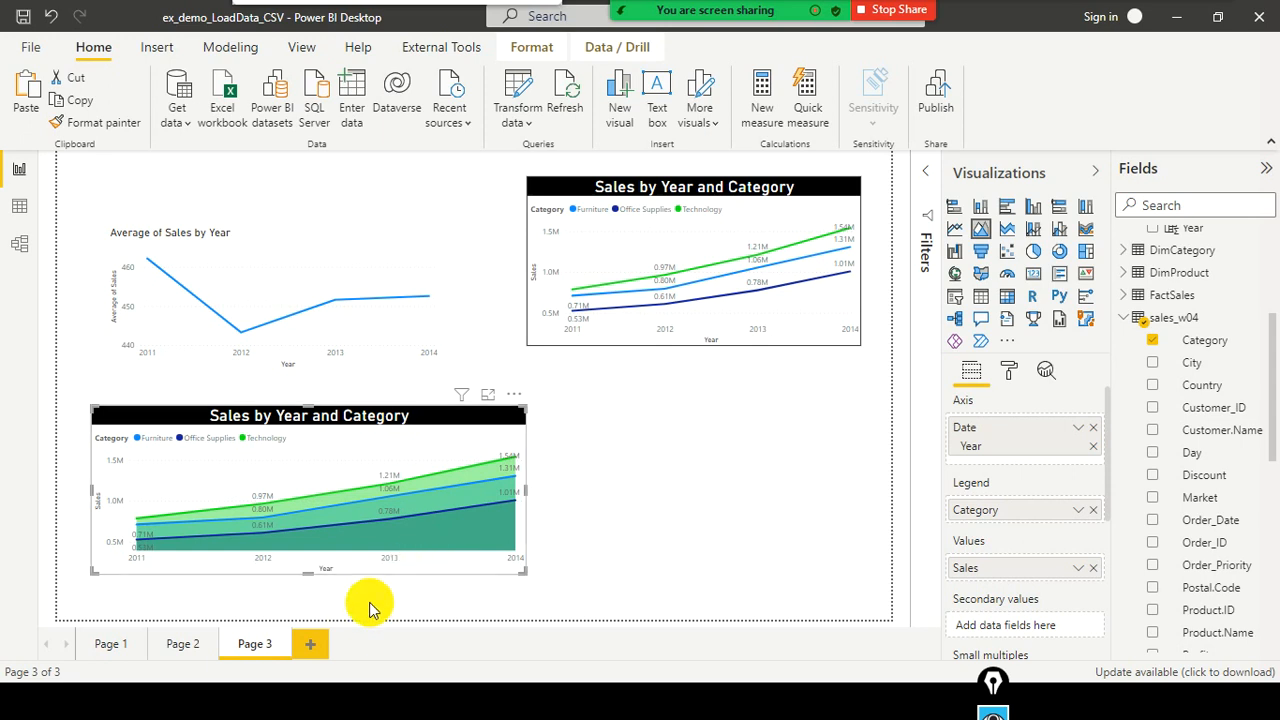
mouse_move(436, 547)
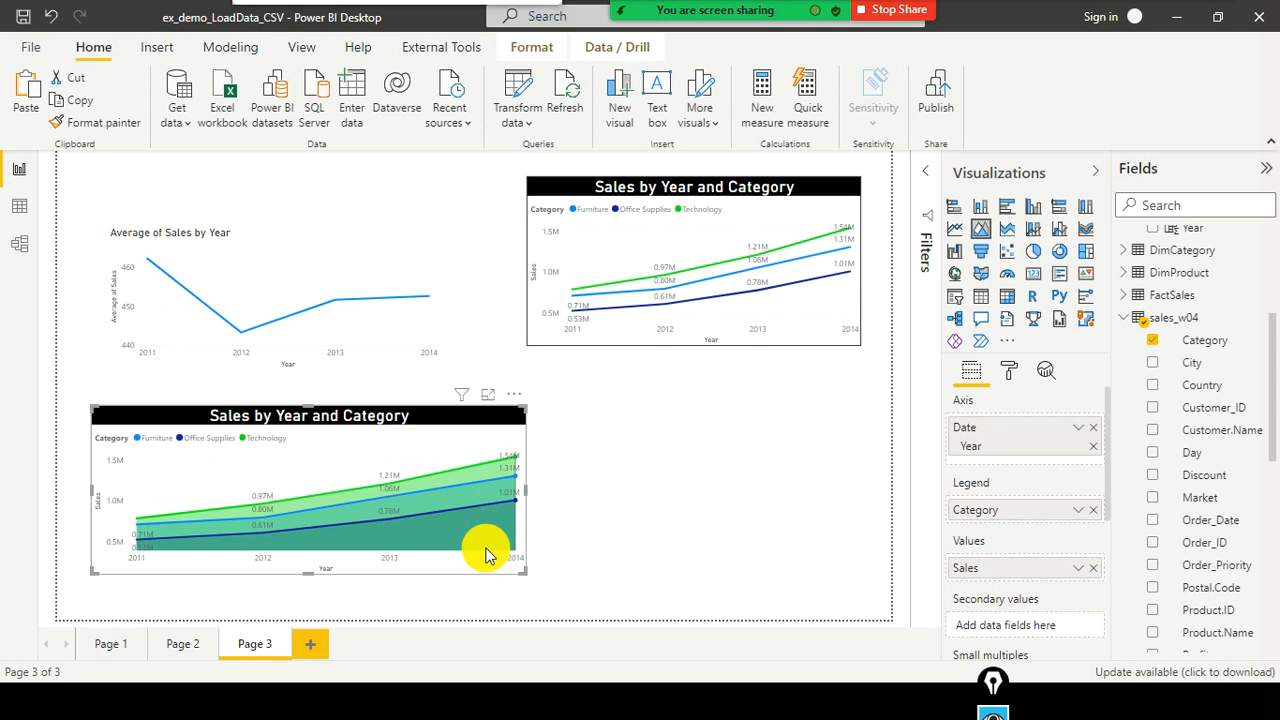
mouse_move(492, 538)
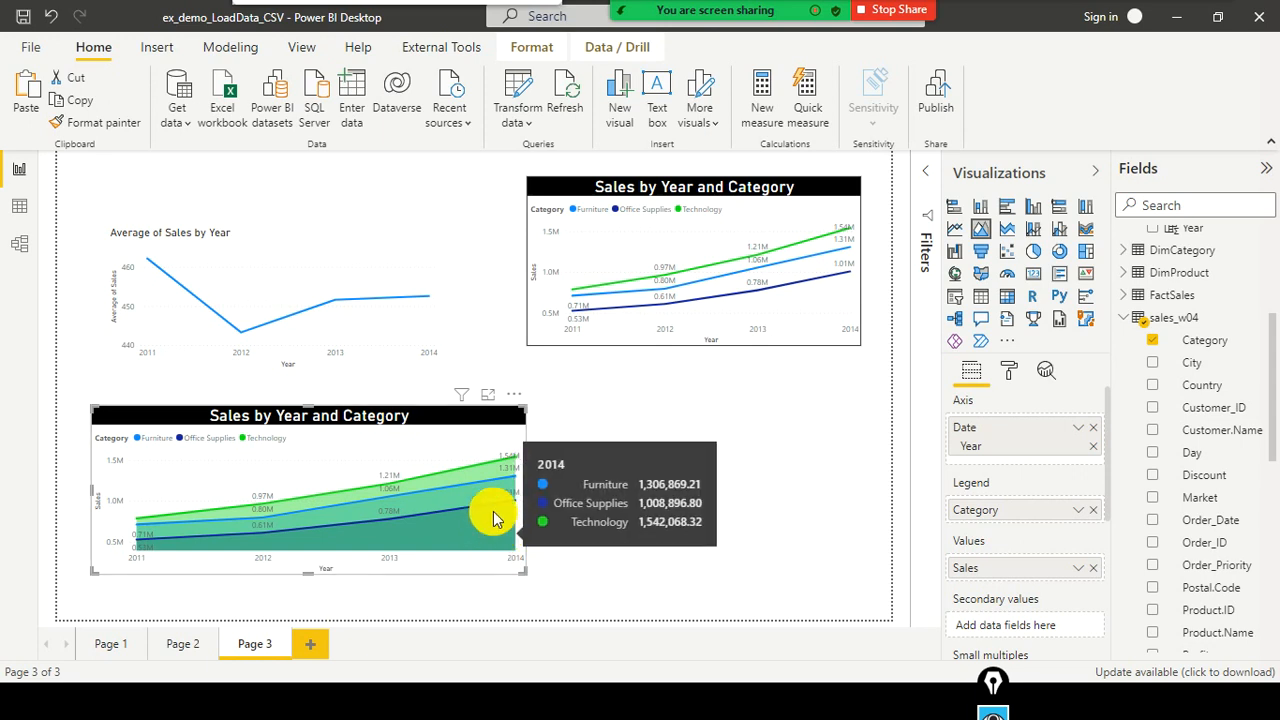
left_click_drag(489, 504, 489, 549)
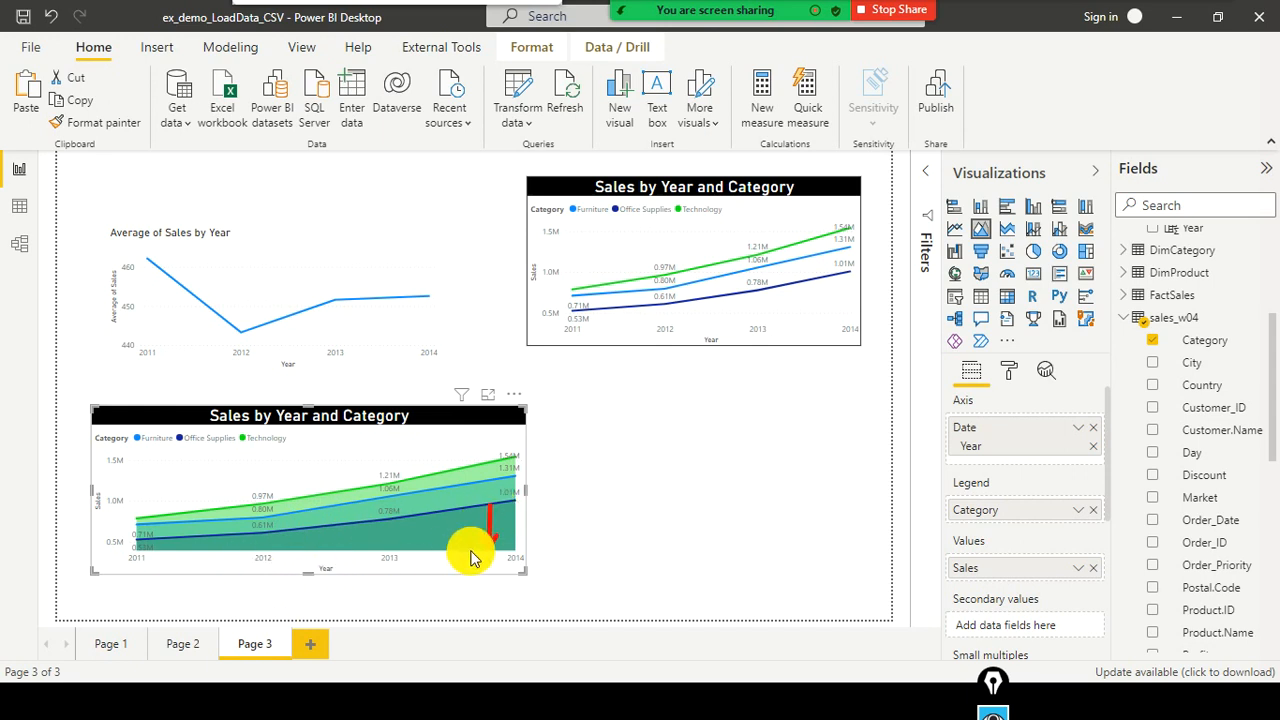
mouse_move(440, 488)
left_mouse_down()
mouse_move(452, 524)
mouse_move(425, 565)
mouse_move(437, 553)
left_mouse_up()
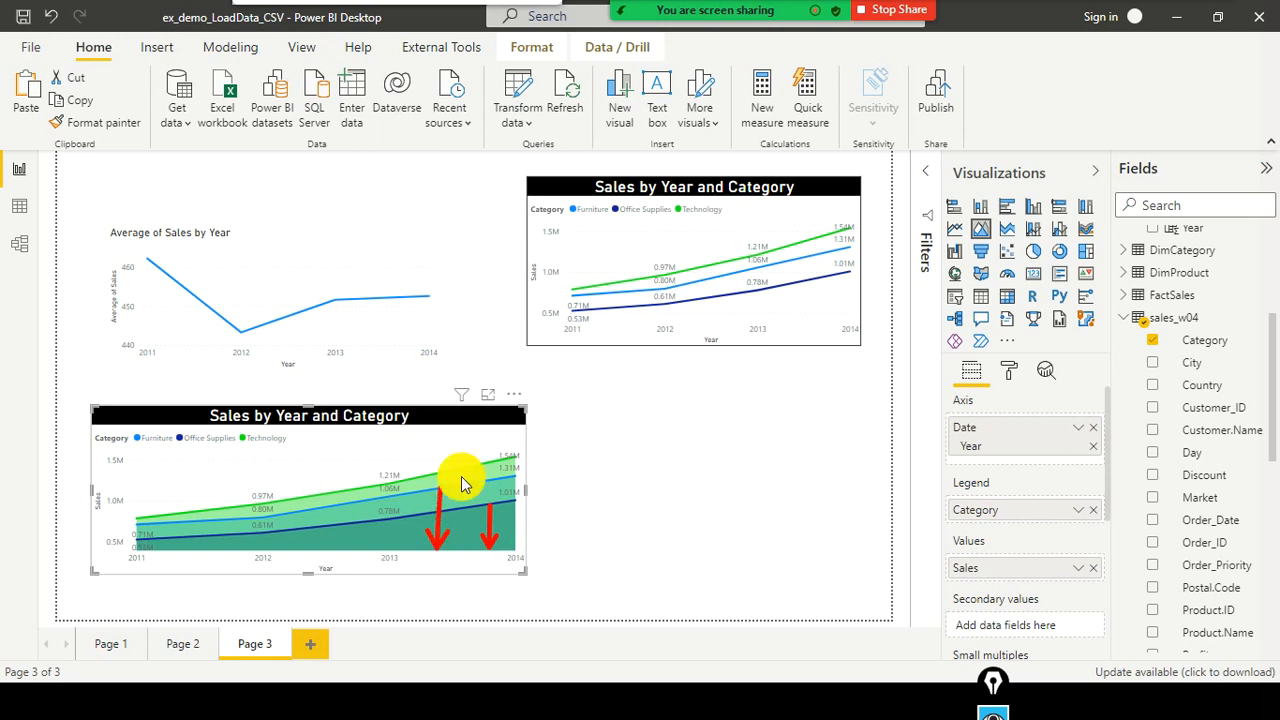
mouse_move(461, 466)
left_mouse_down()
mouse_move(467, 580)
mouse_move(458, 490)
left_mouse_up()
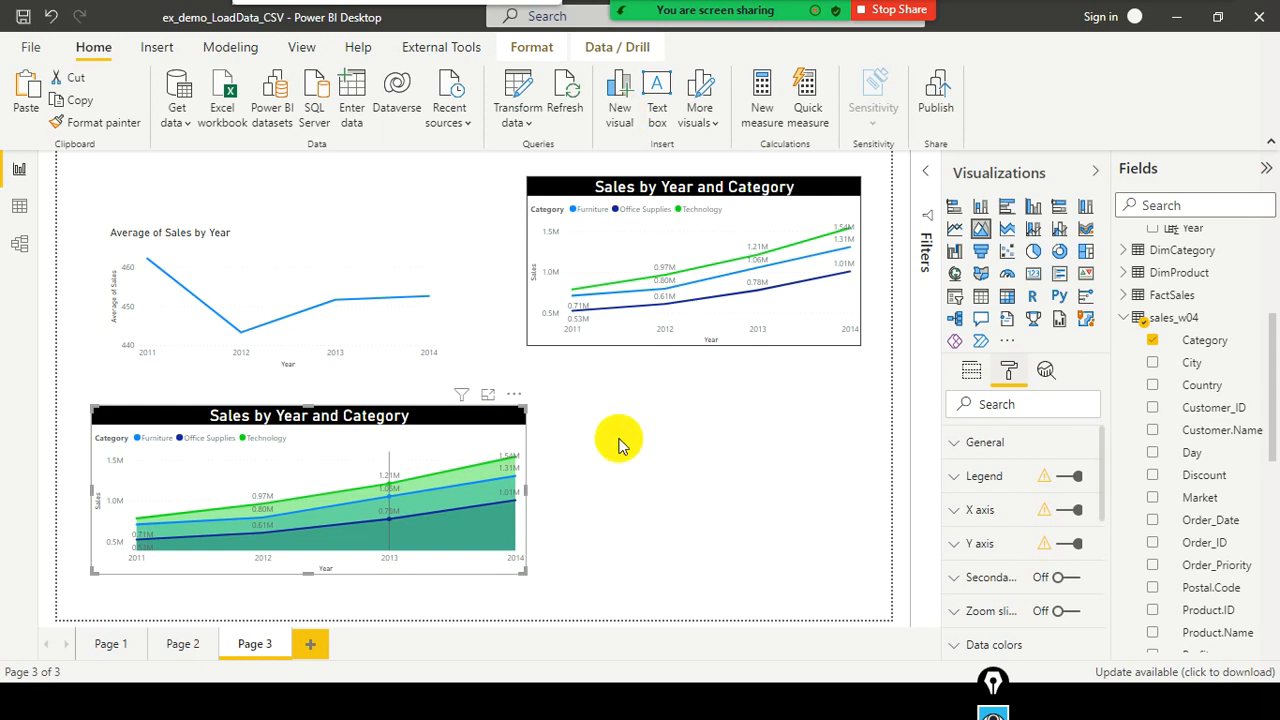
Switch to the slideshow presentation showing the Line Chart slide
key("alt+Tab")
key("alt+Tab")
key("alt+Tab")
key("alt+Tab")
key("alt+Tab")
key("alt+Tab")
key("alt+Tab")
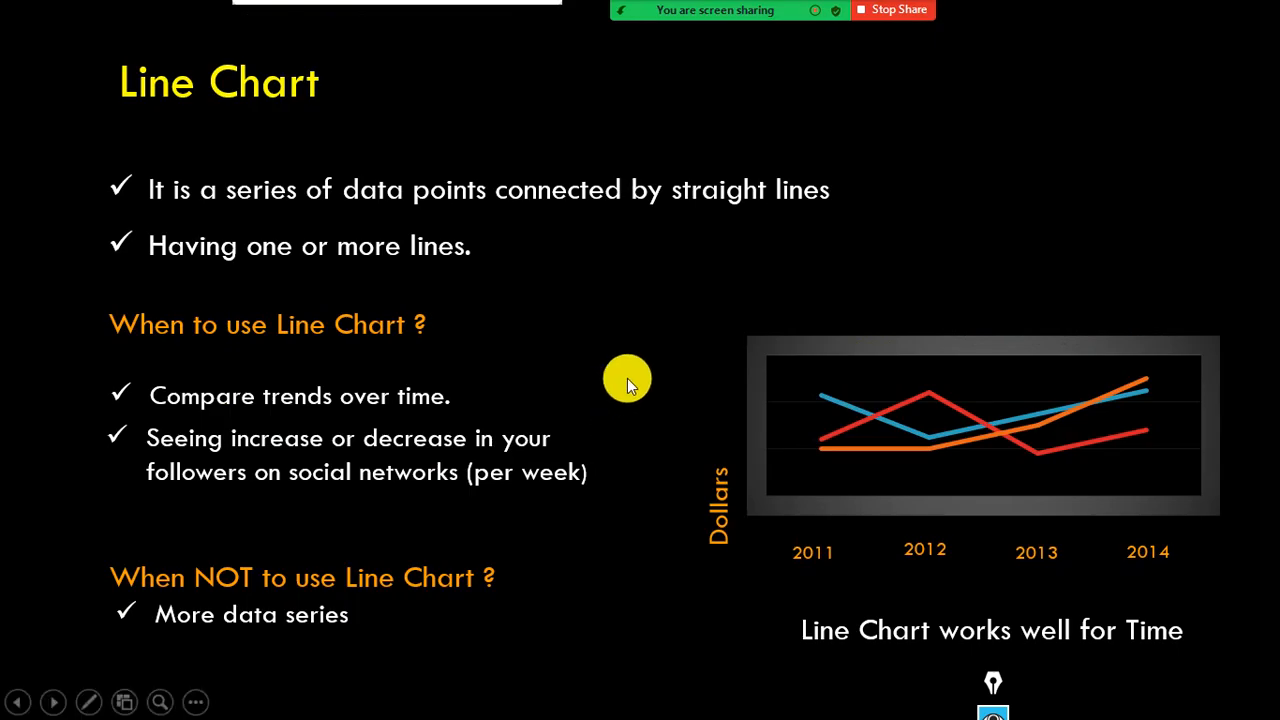
Advance through the Area Chart and Stacked Area chart slides to the Bar & Column Chart slide
key("Right")
key("Right")
key("Left")
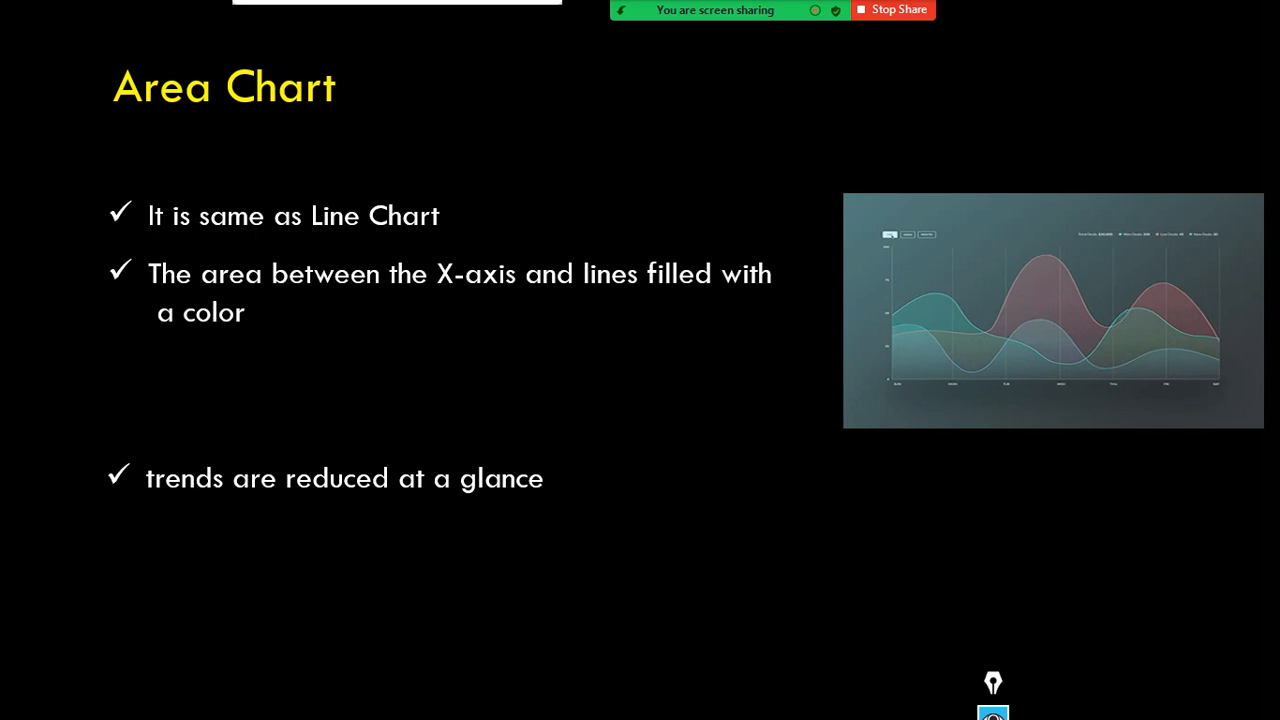
key("Right")
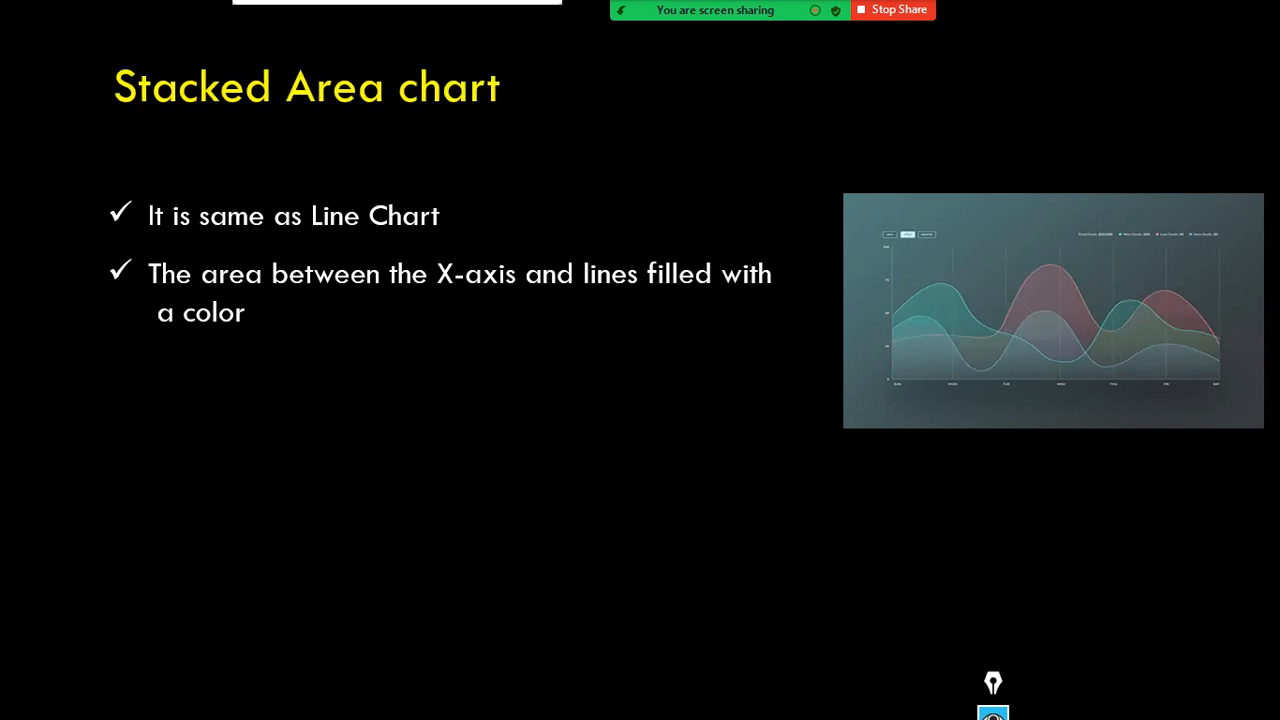
key("Right")
key("Right")
key("Left")
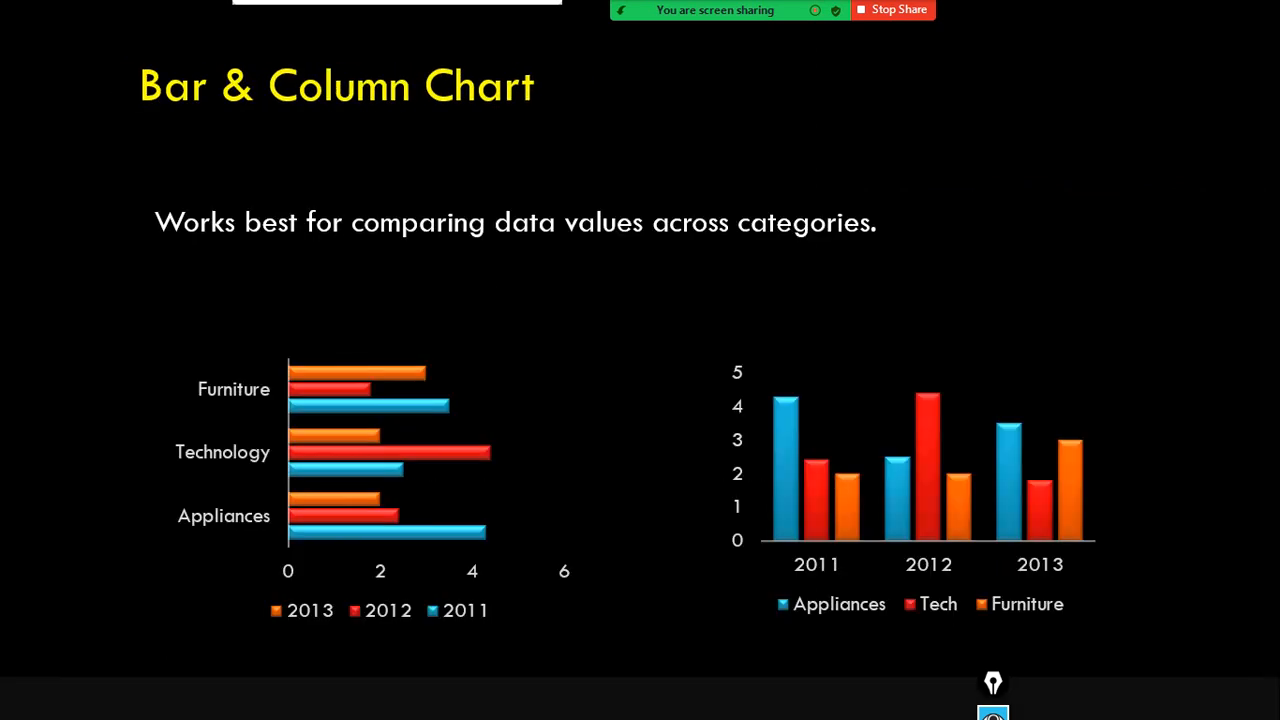
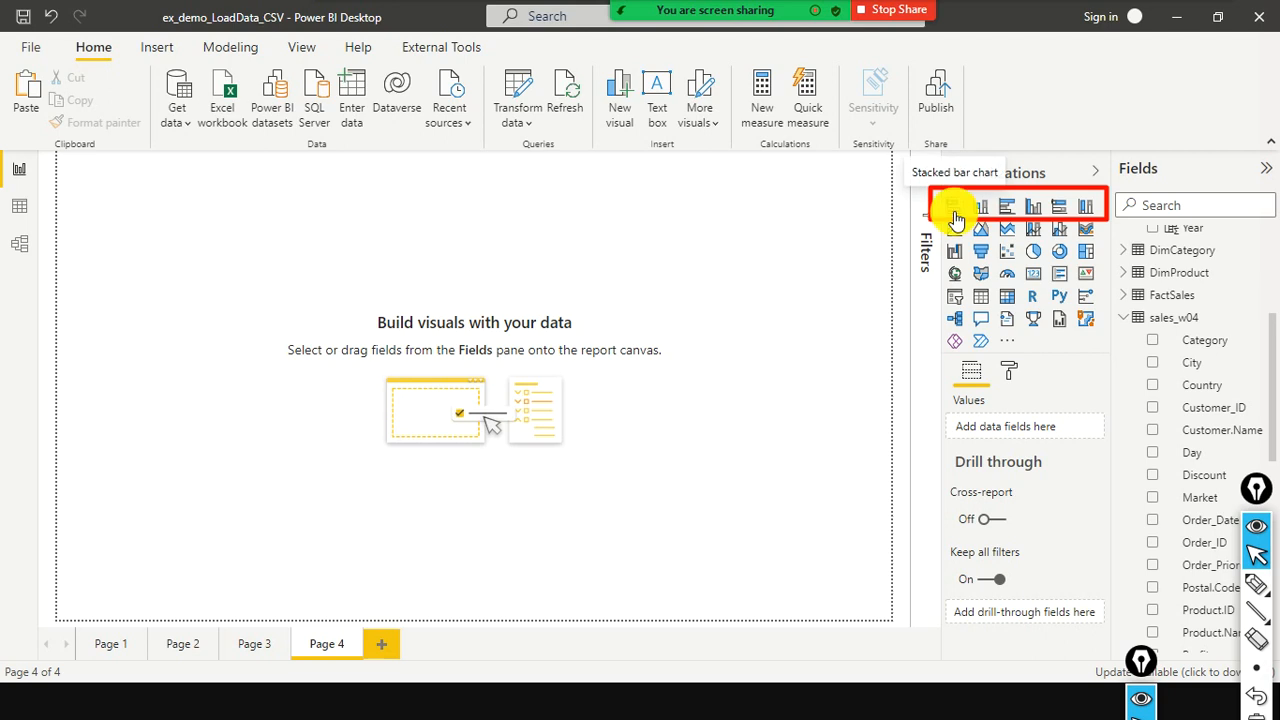
Add a stacked bar chart to Page 4 with Category from sales_w04 on the axis and Sales as values, and widen it
left_click_drag(229, 183, 291, 298)
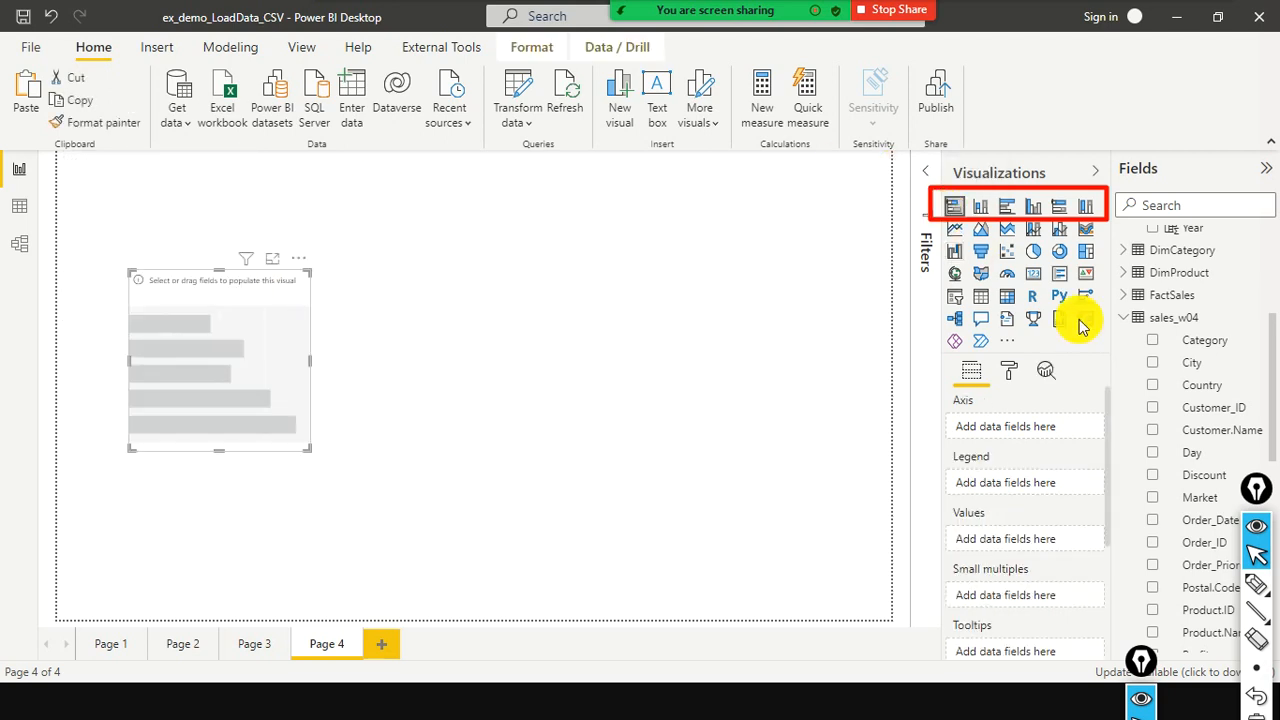
scroll(1182, 372, "down", 5)
scroll(1182, 372, "up", 4)
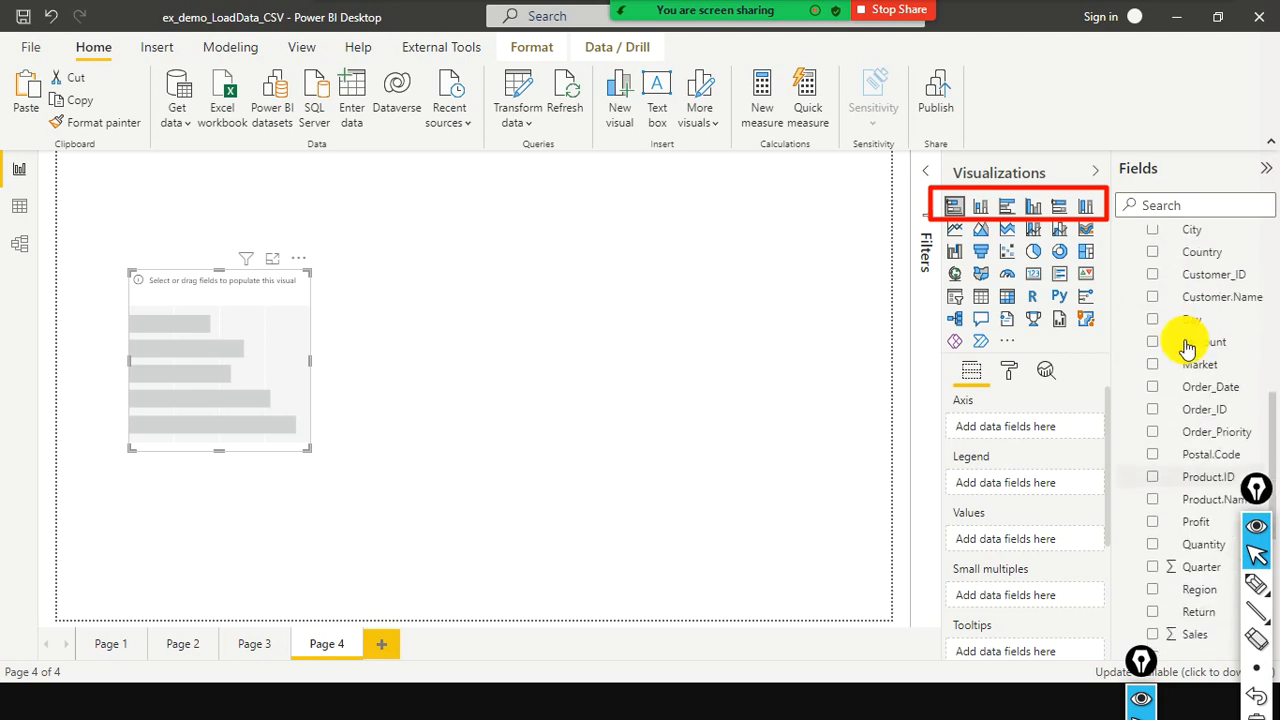
left_click_drag(1214, 280, 242, 313)
scroll(1165, 448, "down", 5)
scroll(1172, 445, "down", 3)
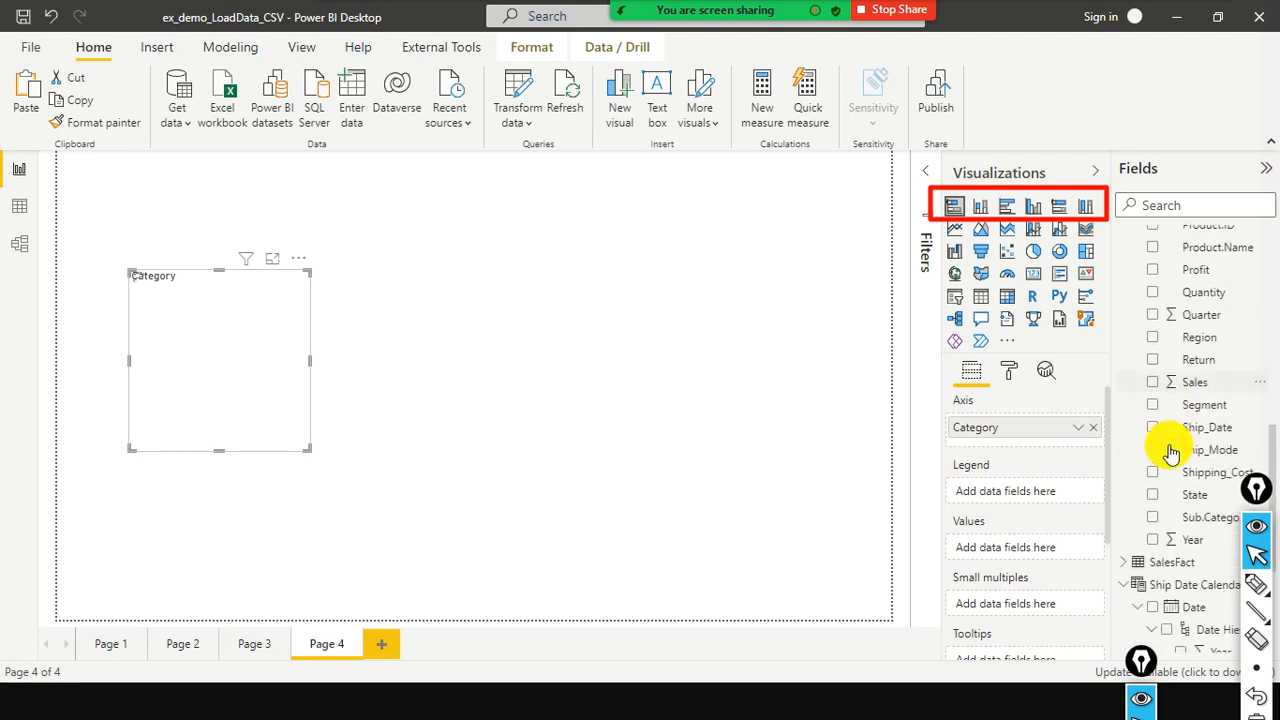
scroll(1205, 320, "up", 2)
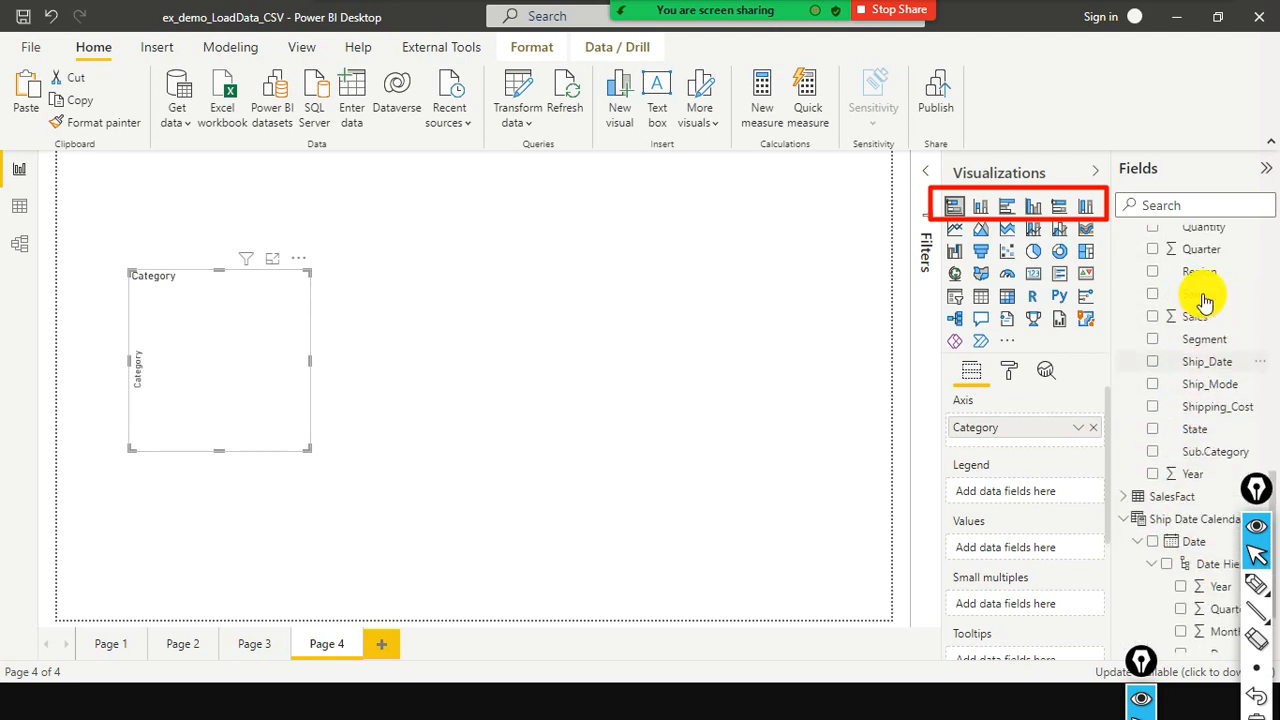
left_click_drag(1192, 320, 273, 383)
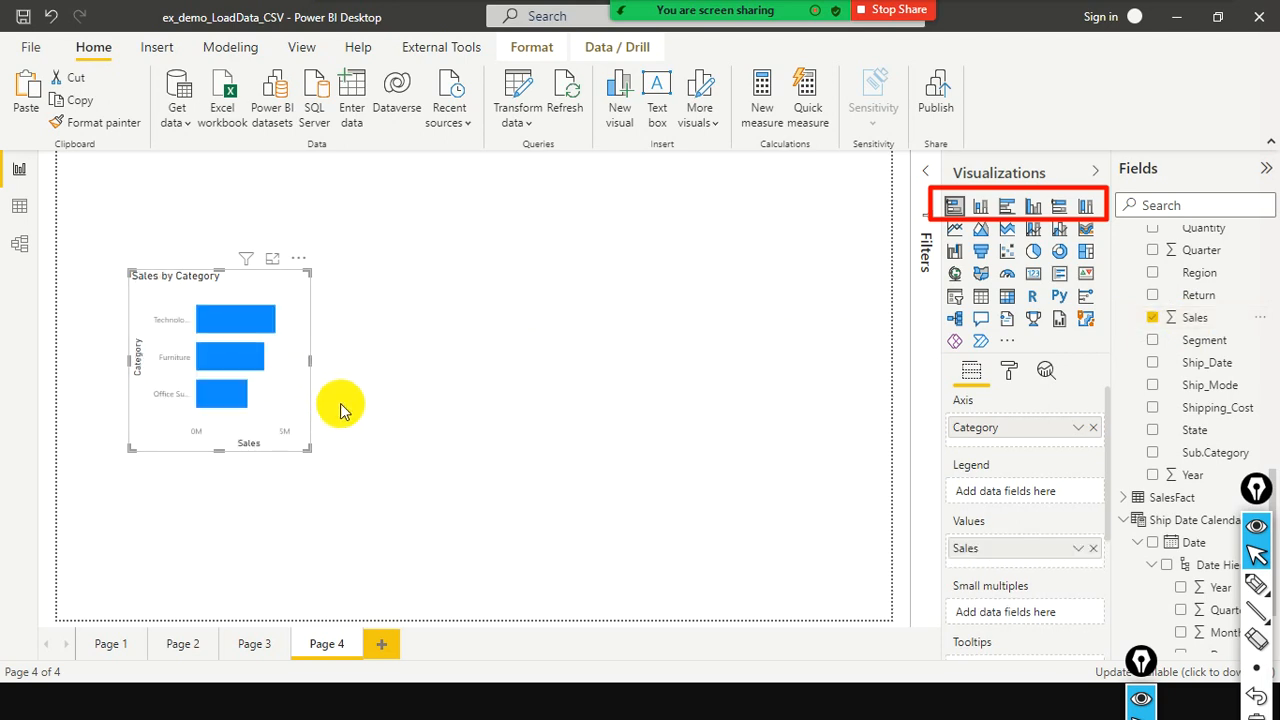
mouse_move(310, 366)
left_mouse_down()
mouse_move(380, 361)
mouse_move(302, 355)
left_mouse_up()
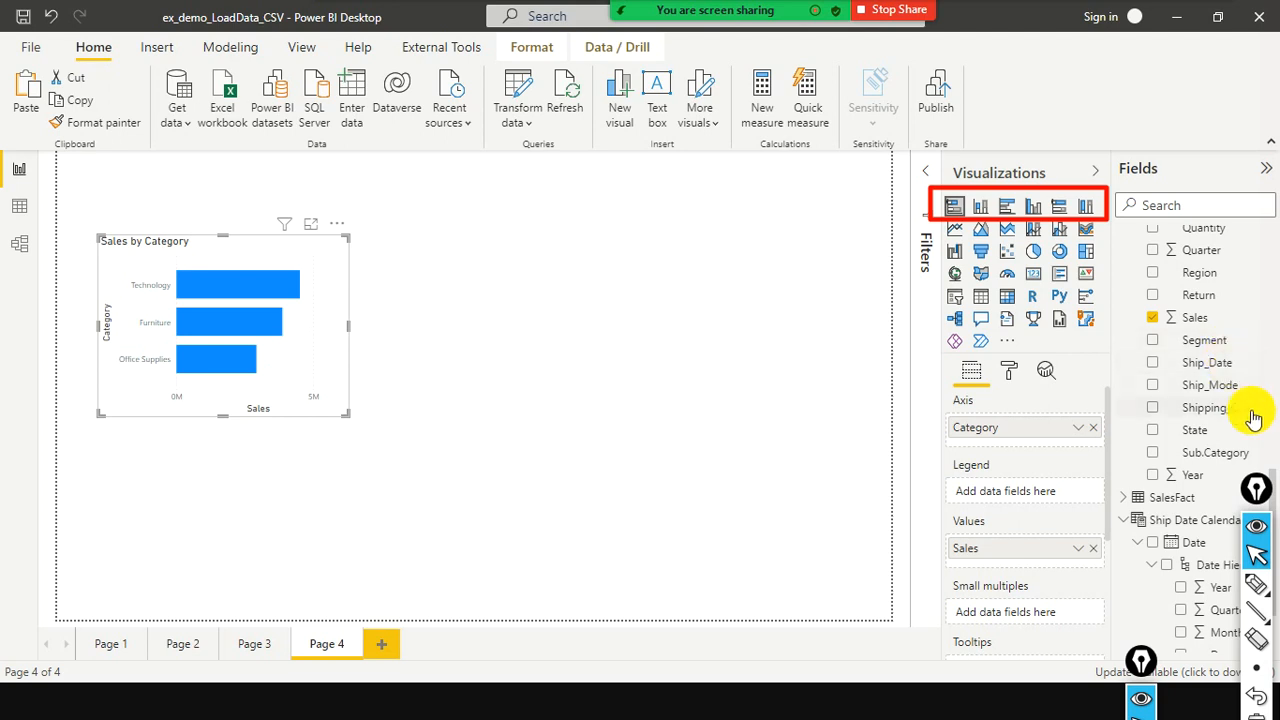
Try Segment as the legend of the stacked bar chart and remove it again
scroll(1253, 418, "up", 2)
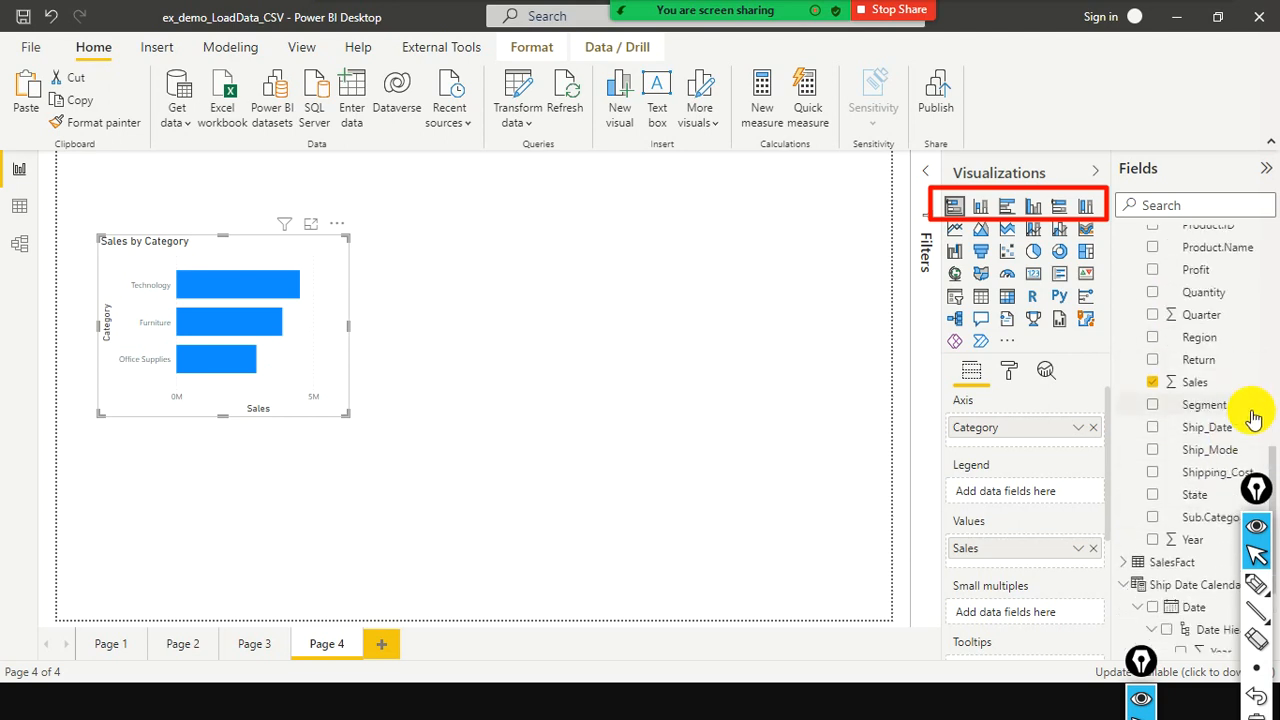
left_click_drag(1212, 405, 1027, 495)
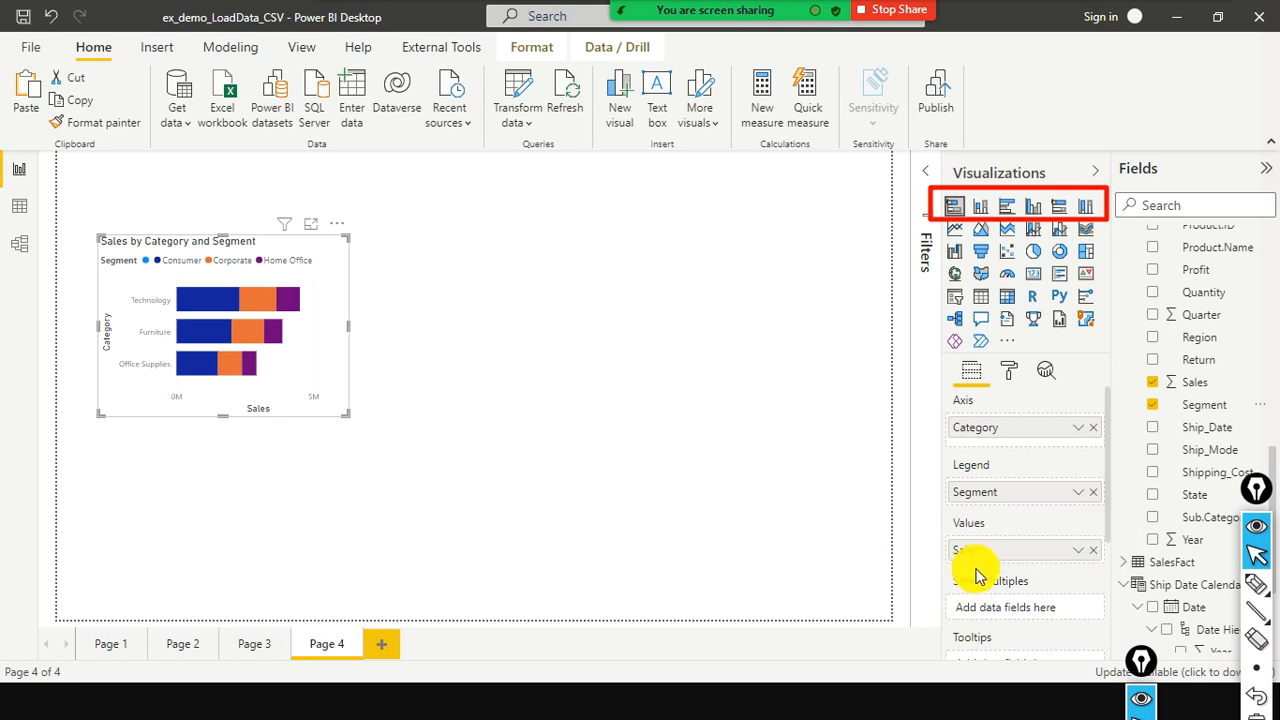
left_click(1094, 493)
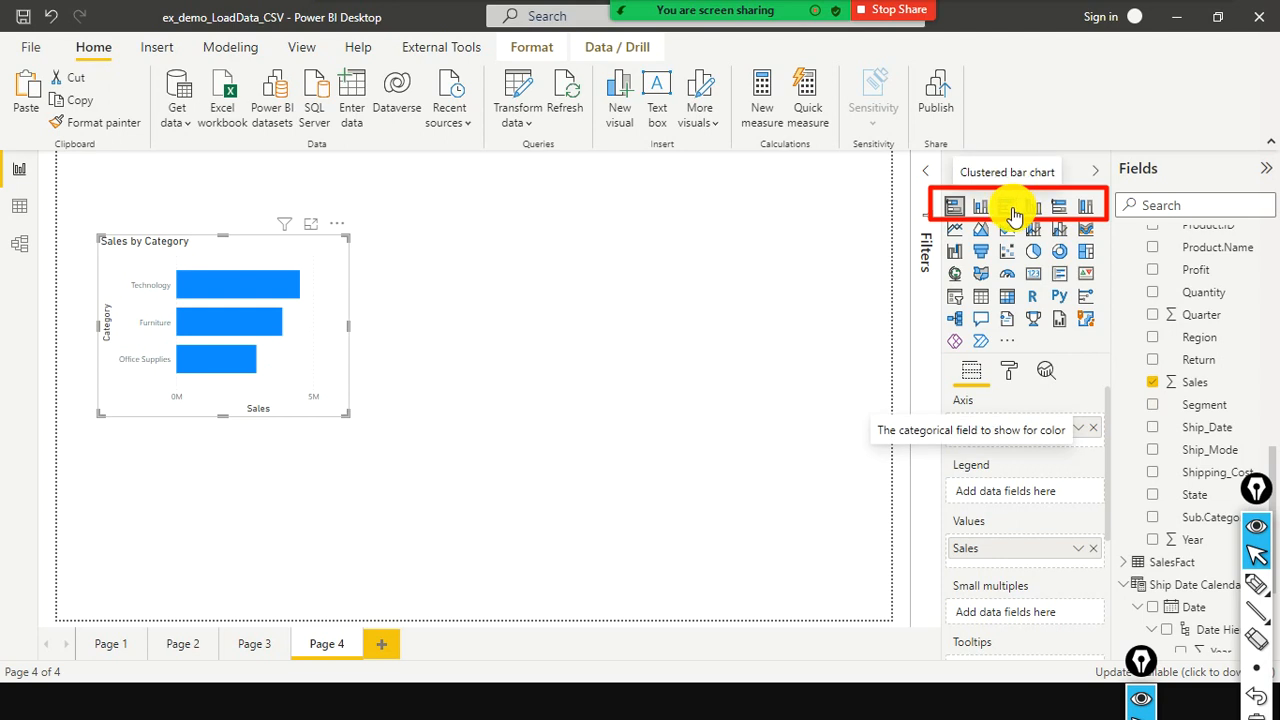
left_click(722, 224)
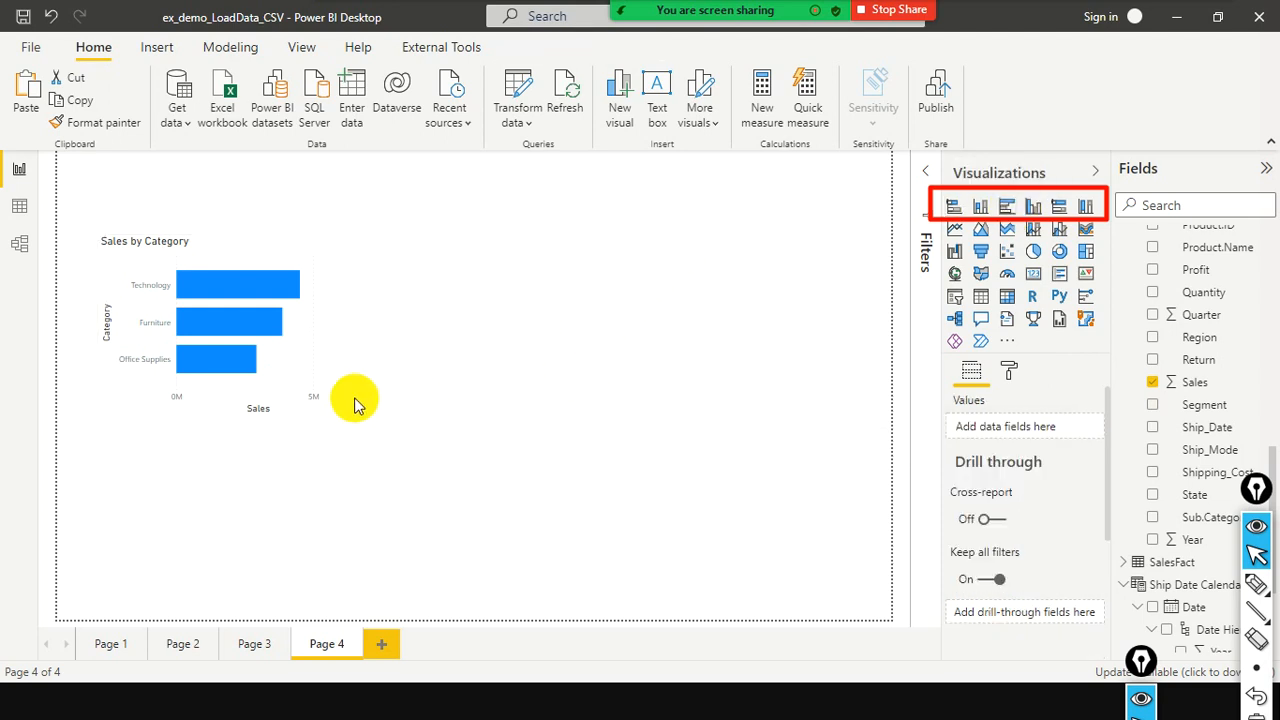
double_click(697, 351)
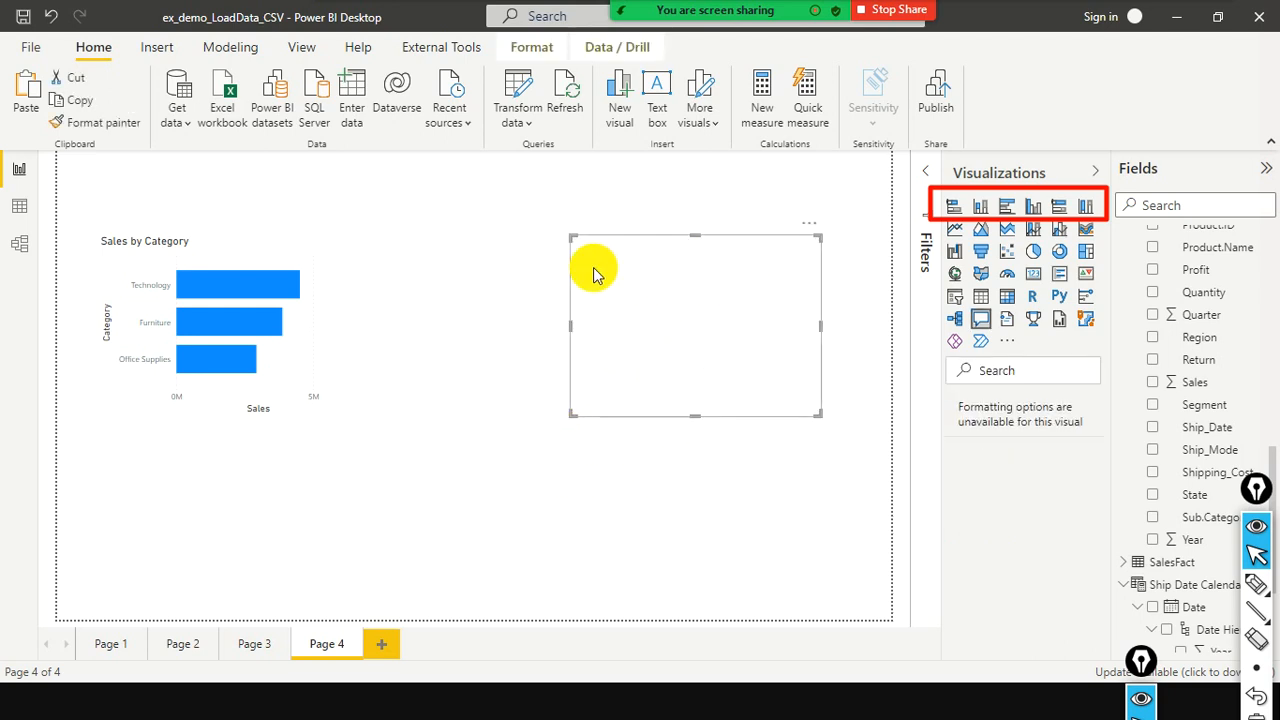
left_click(806, 227)
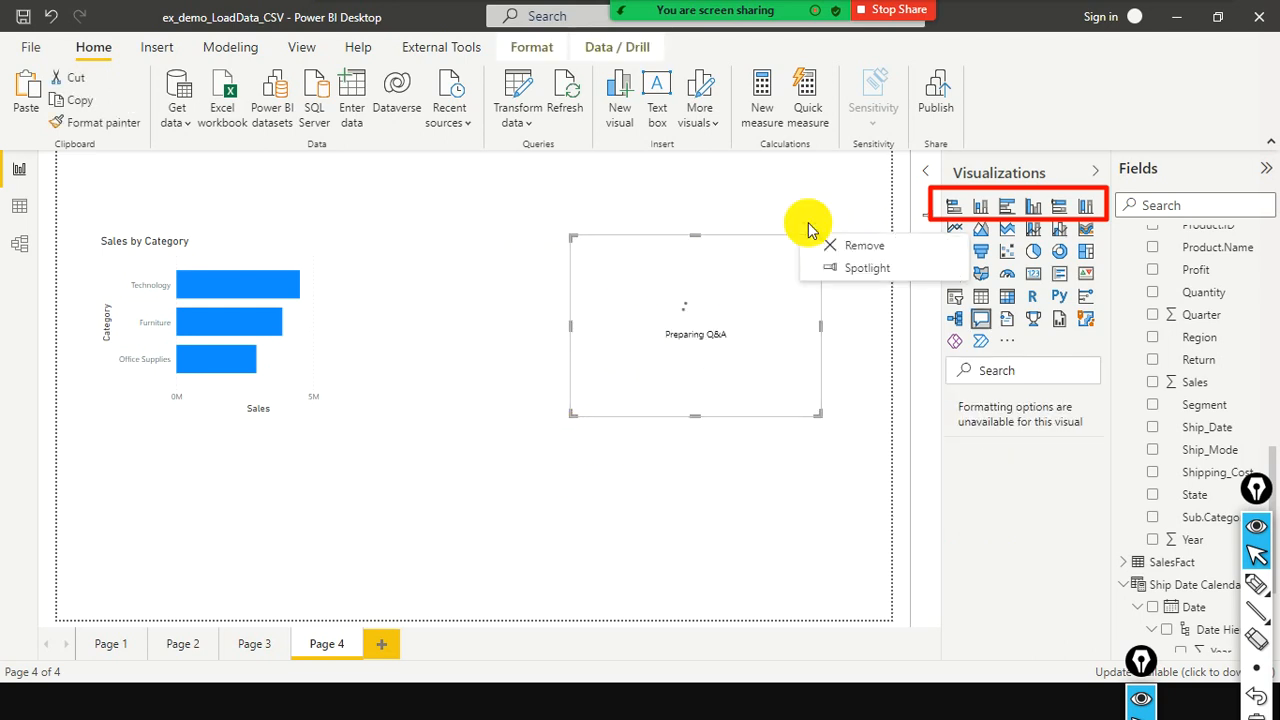
left_click(836, 248)
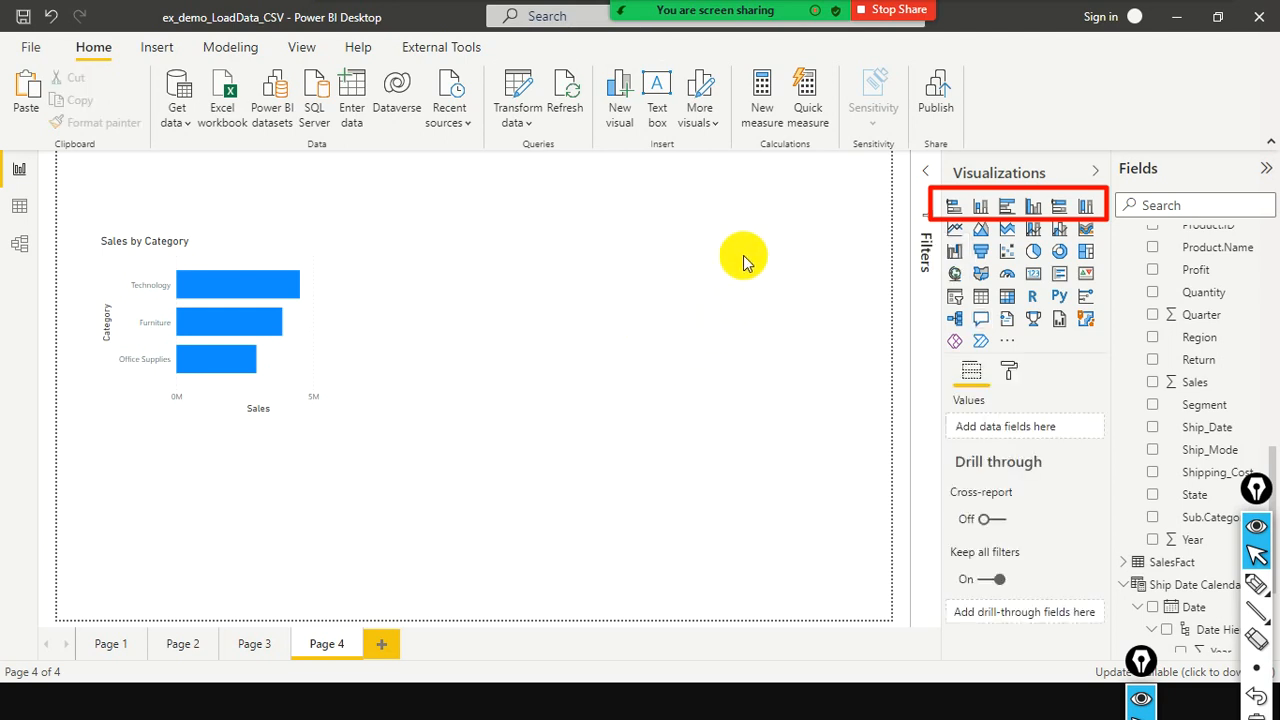
Add a clustered bar chart beside the stacked bar chart, with Category on the axis and Sales as values
left_click(1012, 208)
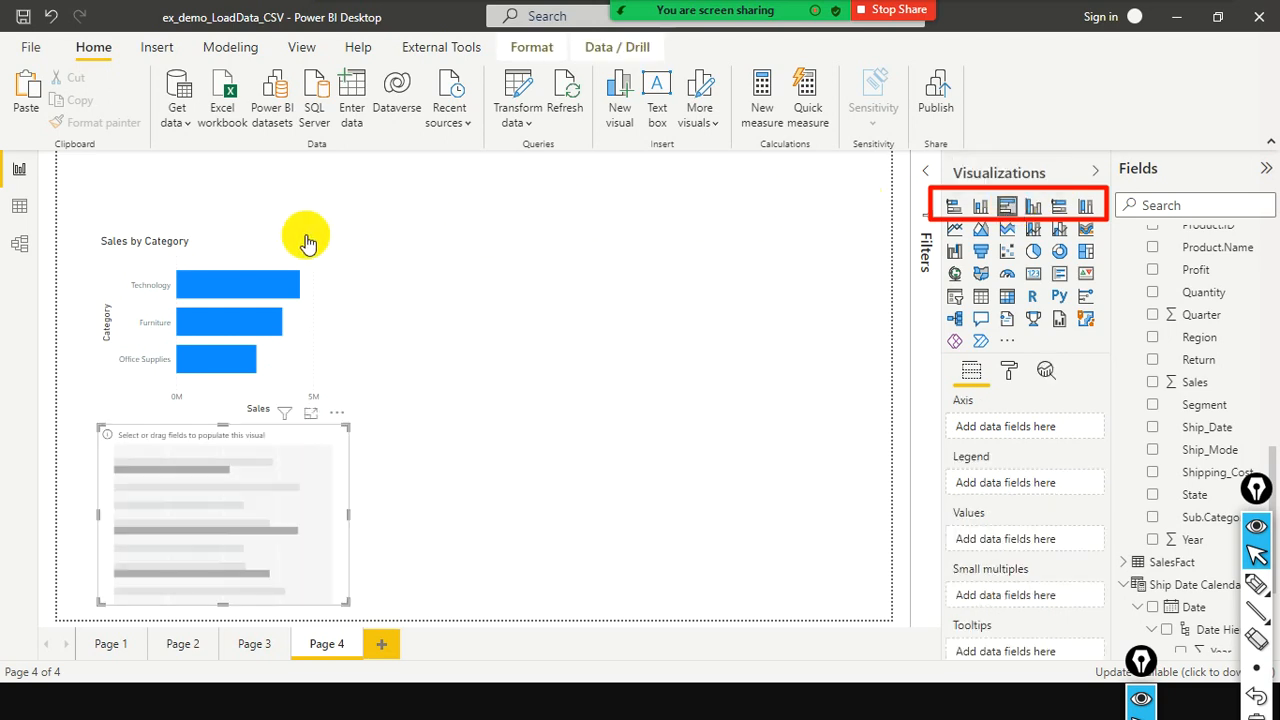
left_click_drag(329, 451, 776, 262)
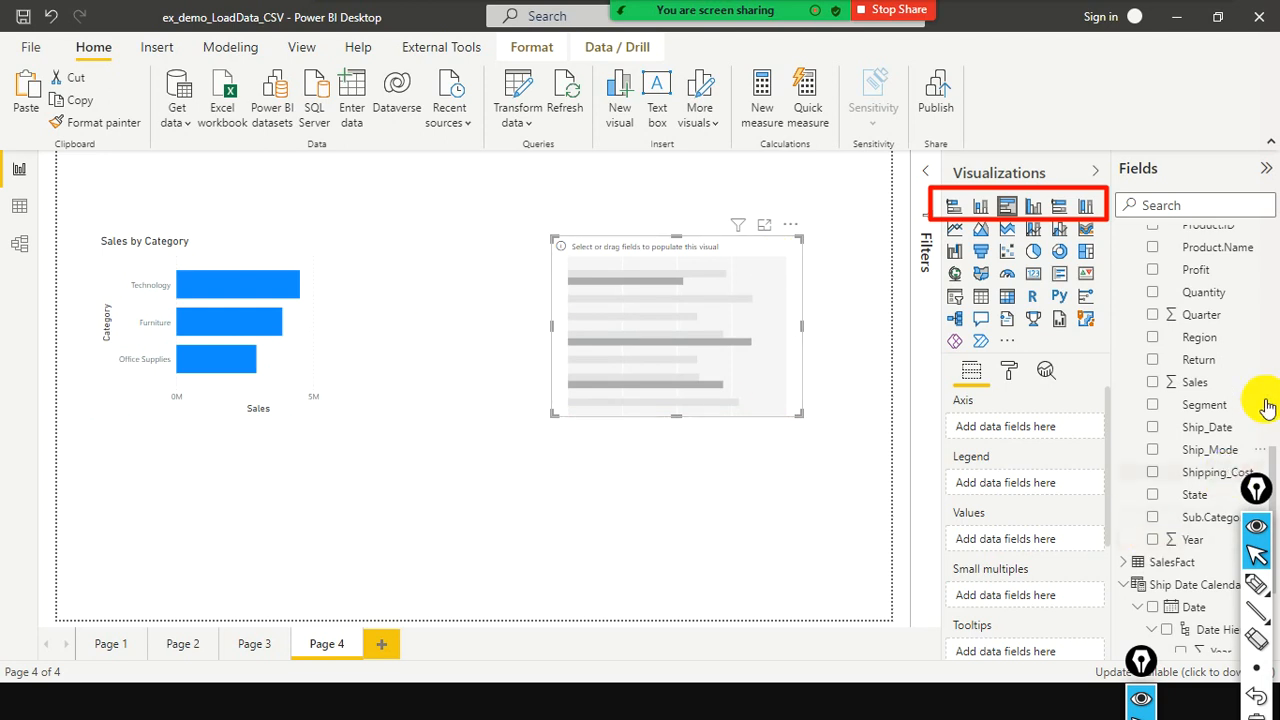
scroll(1190, 318, "up", 3)
scroll(1198, 318, "up", 3)
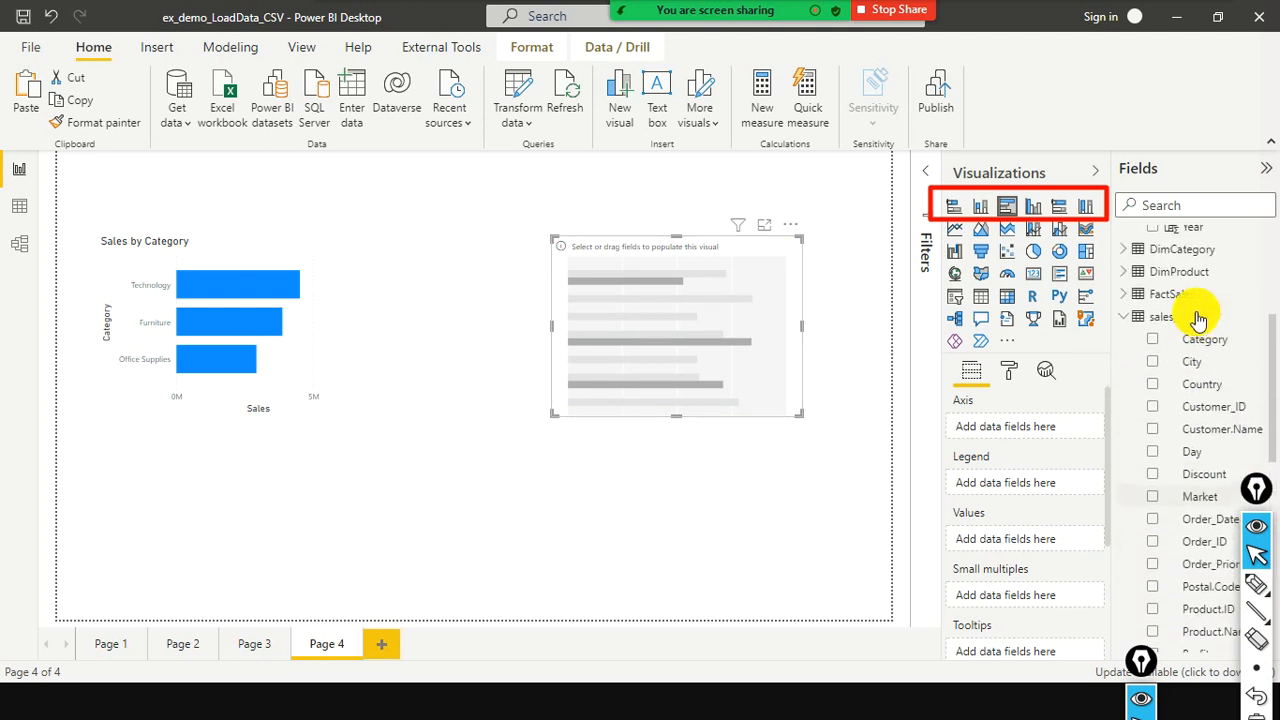
left_click_drag(1210, 340, 726, 309)
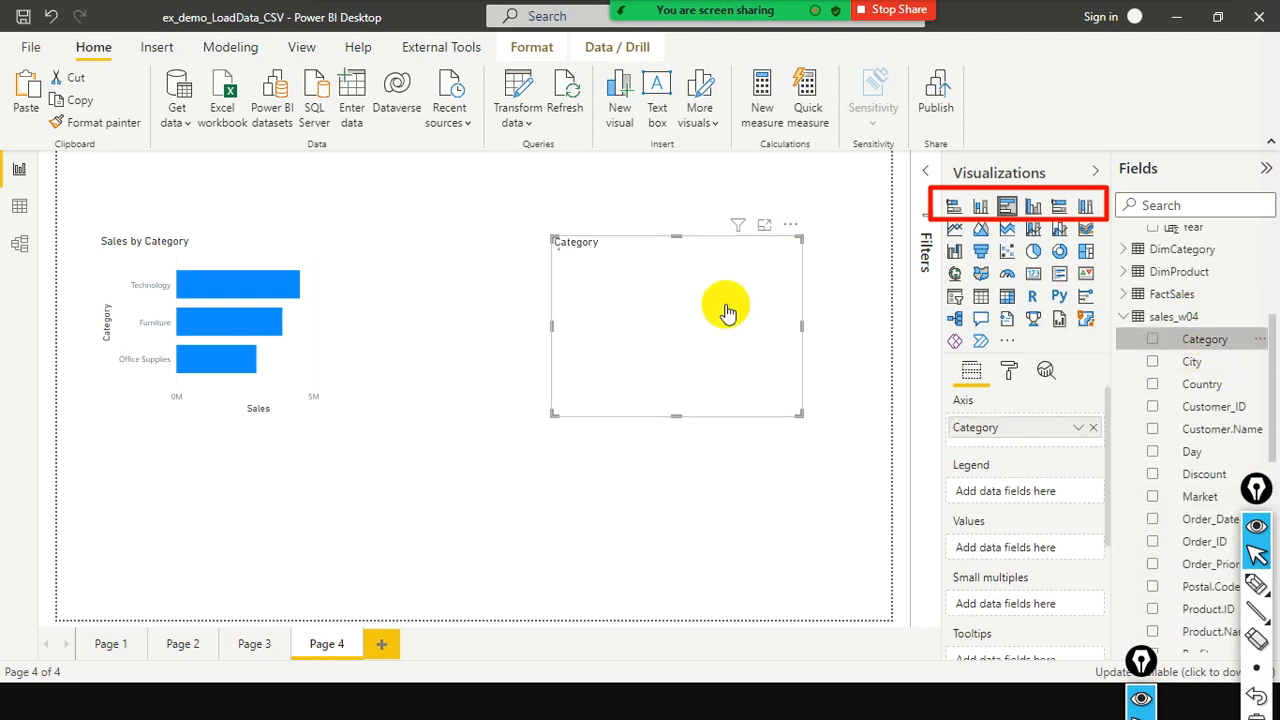
scroll(1115, 435, "down", 5)
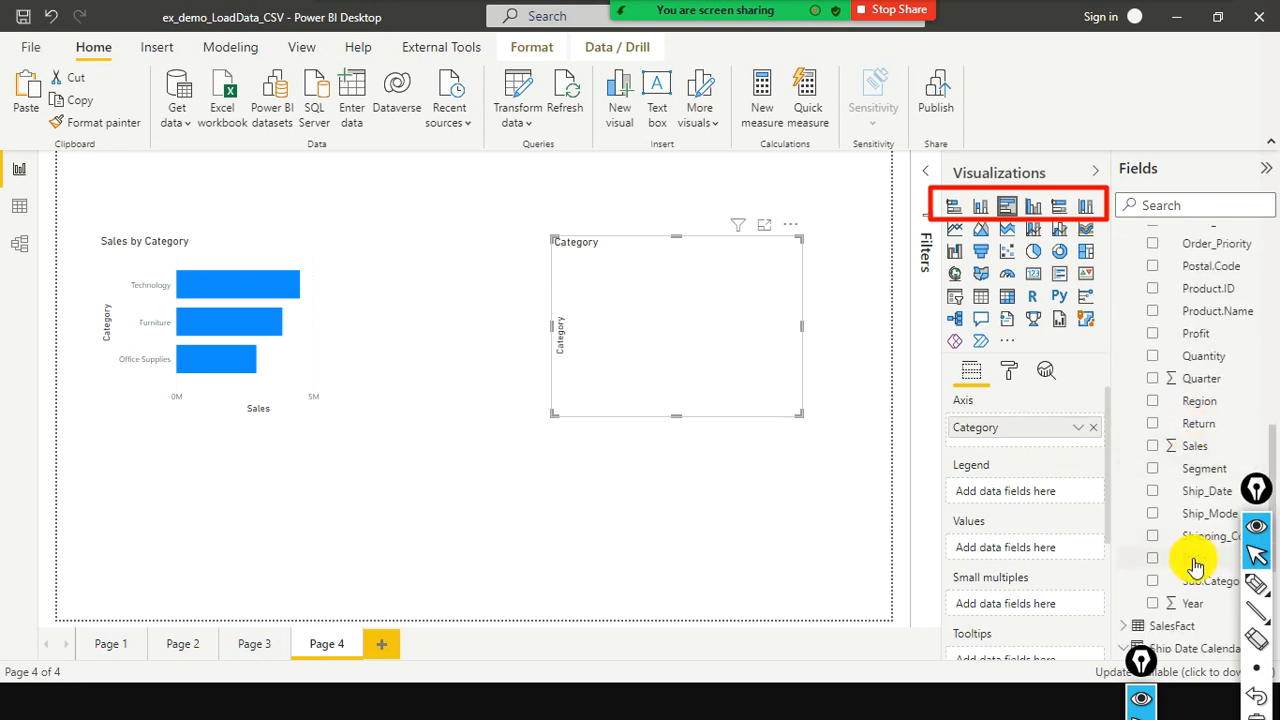
left_click_drag(953, 407, 660, 382)
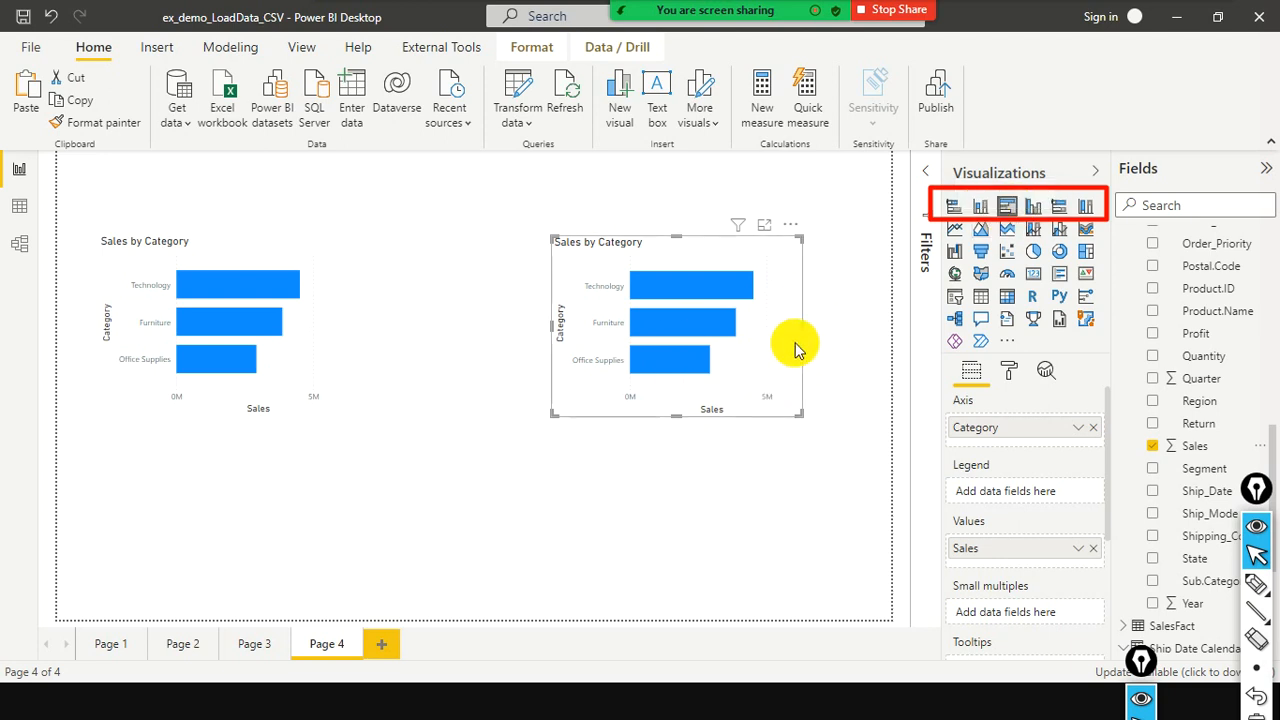
mouse_move(890, 275)
left_mouse_down()
mouse_move(985, 214)
mouse_move(1005, 220)
left_mouse_up()
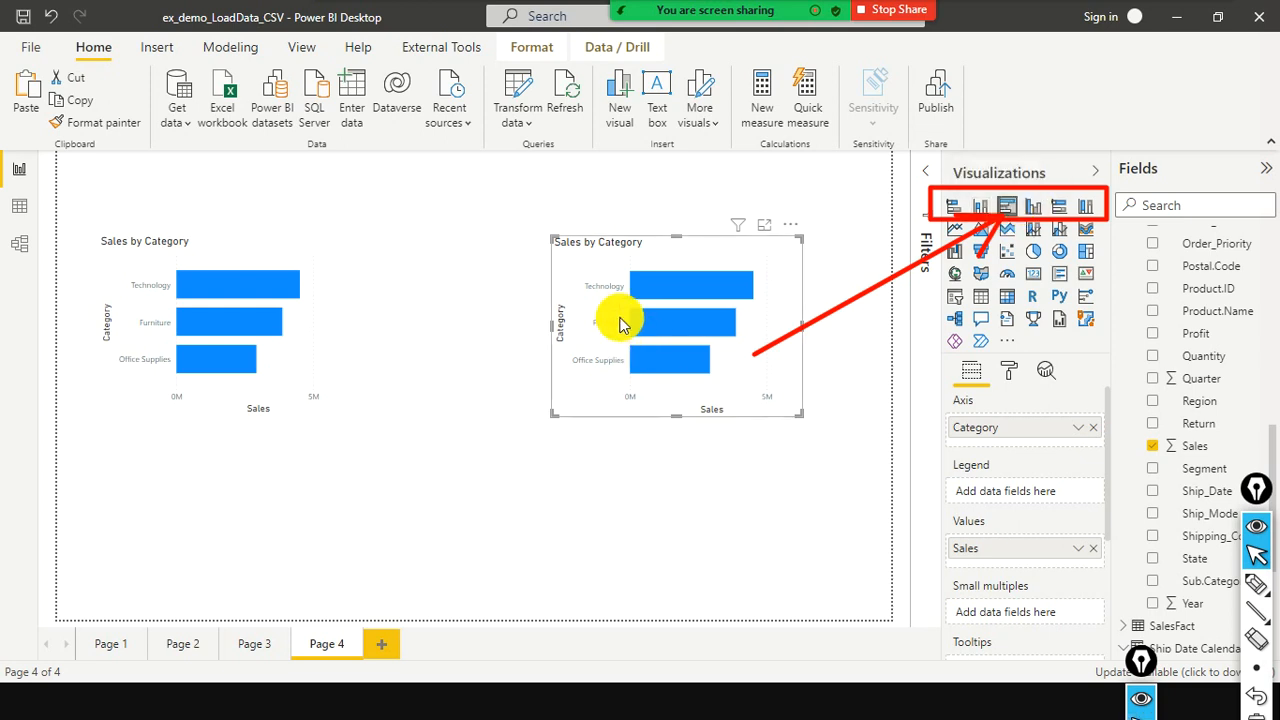
Set Segment as the legend of both the stacked and the clustered bar charts
left_click(323, 294)
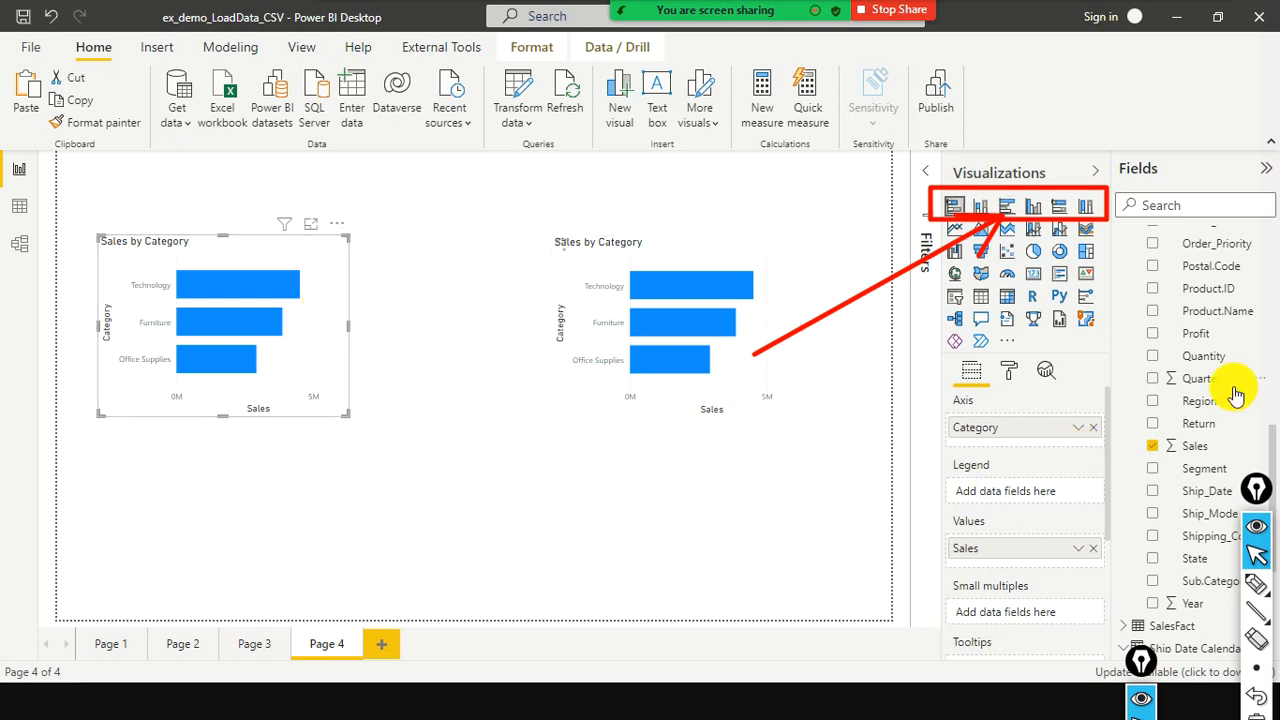
scroll(1225, 470, "up", 2)
scroll(1228, 505, "down", 2)
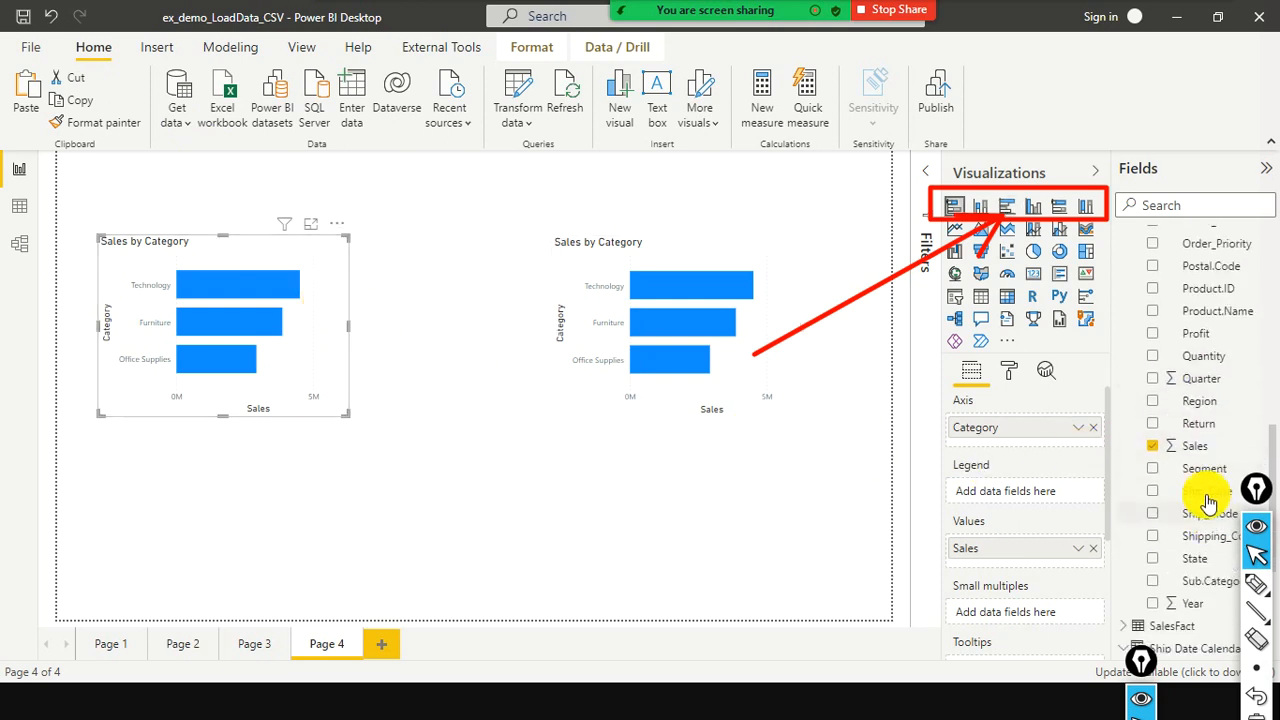
left_click_drag(1204, 468, 1012, 492)
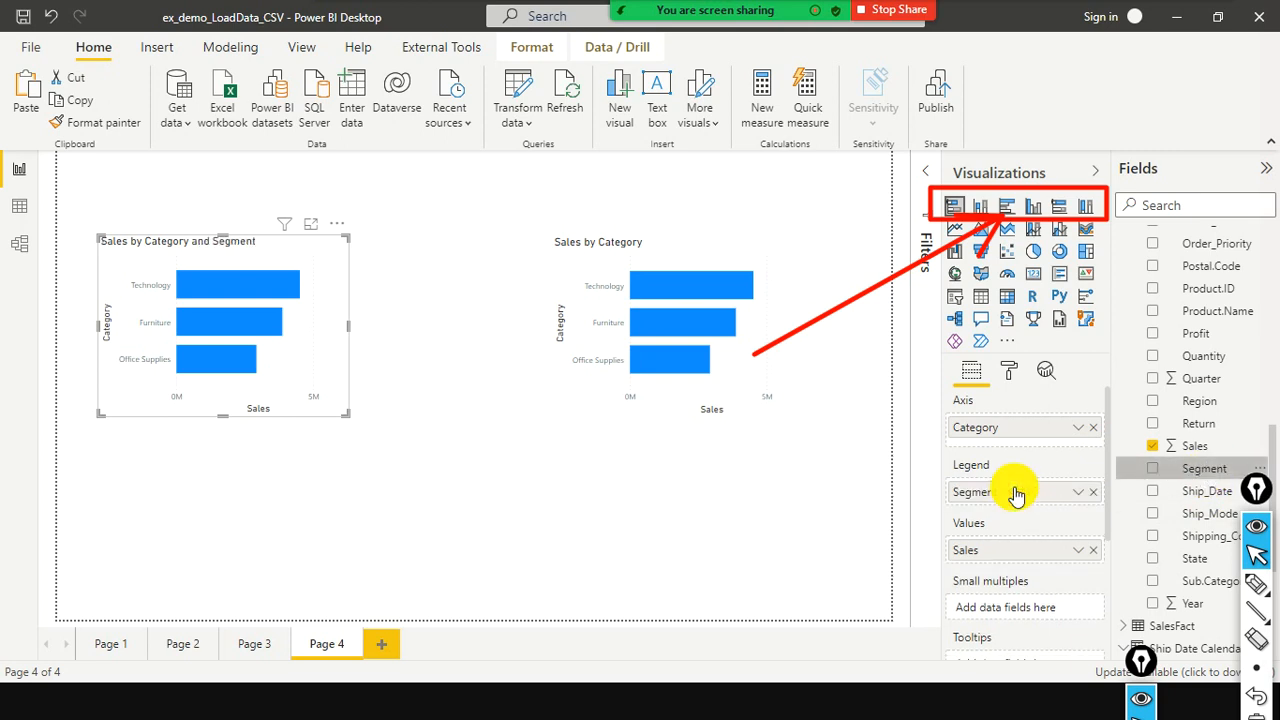
left_click(742, 377)
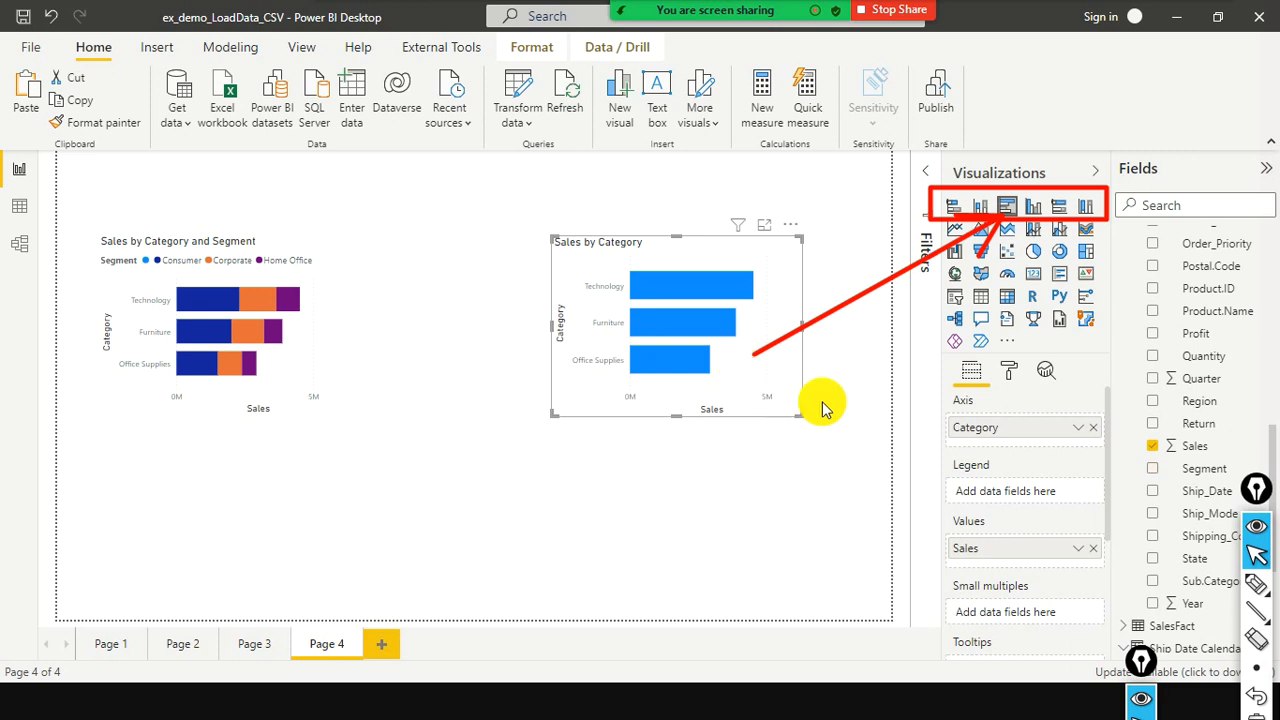
left_click_drag(1200, 473, 1013, 493)
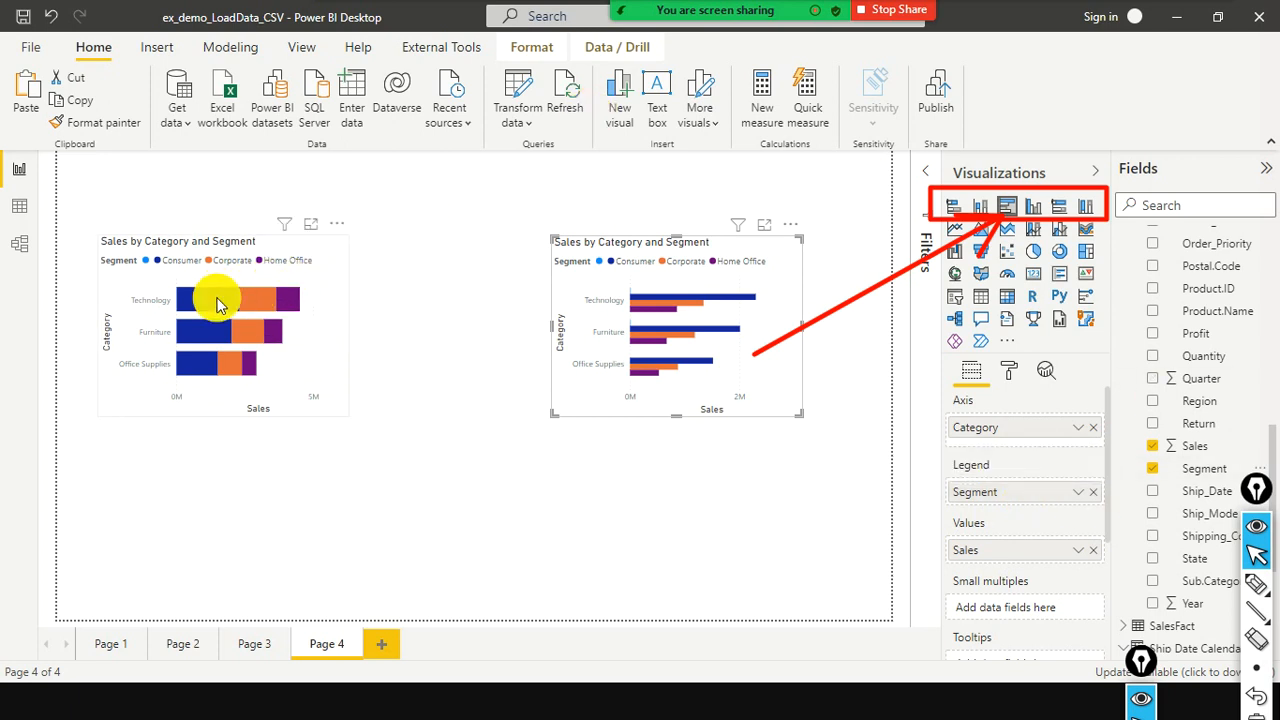
mouse_move(214, 306)
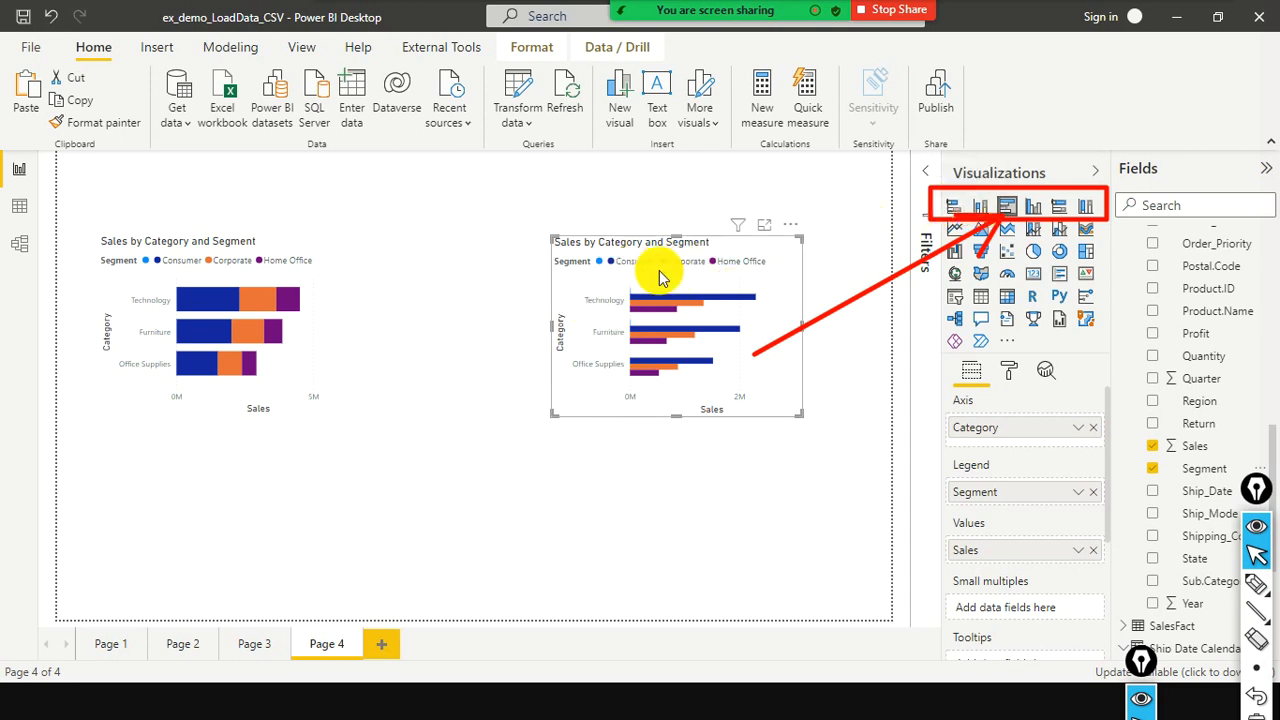
Convert the clustered bar chart to a clustered column chart and the stacked bar chart to a stacked column chart
left_click(1033, 205)
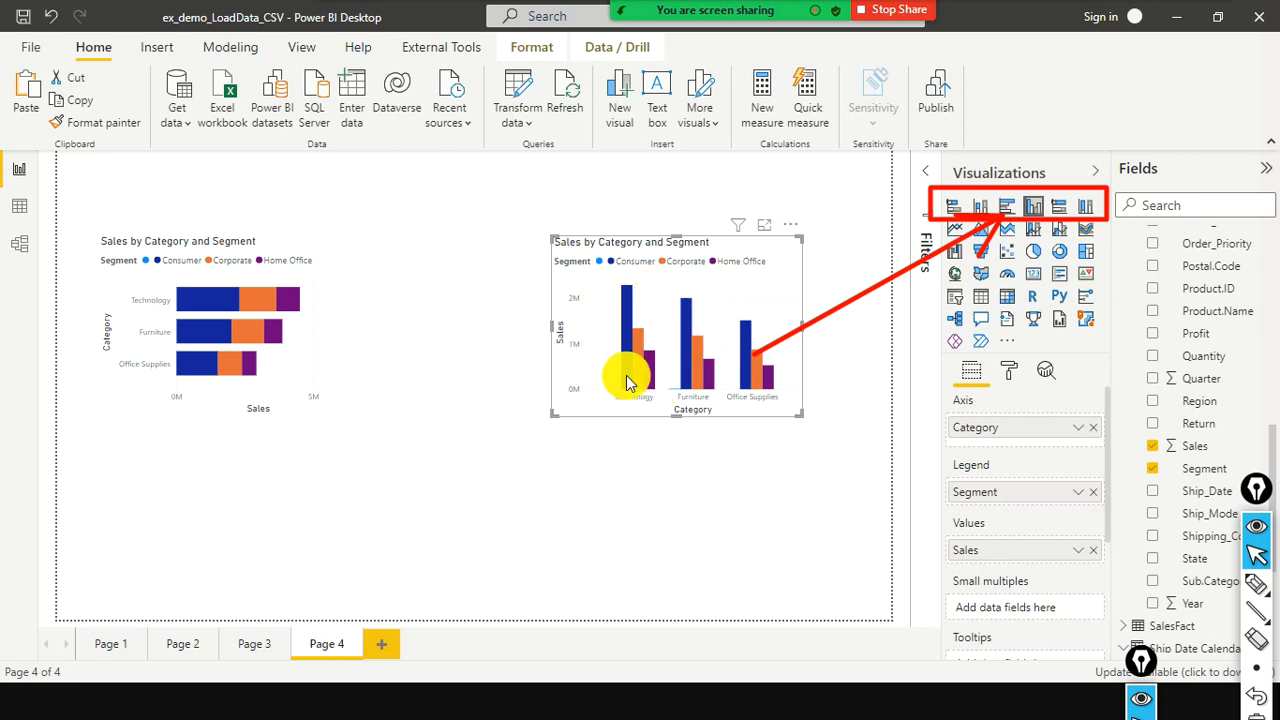
left_click(326, 343)
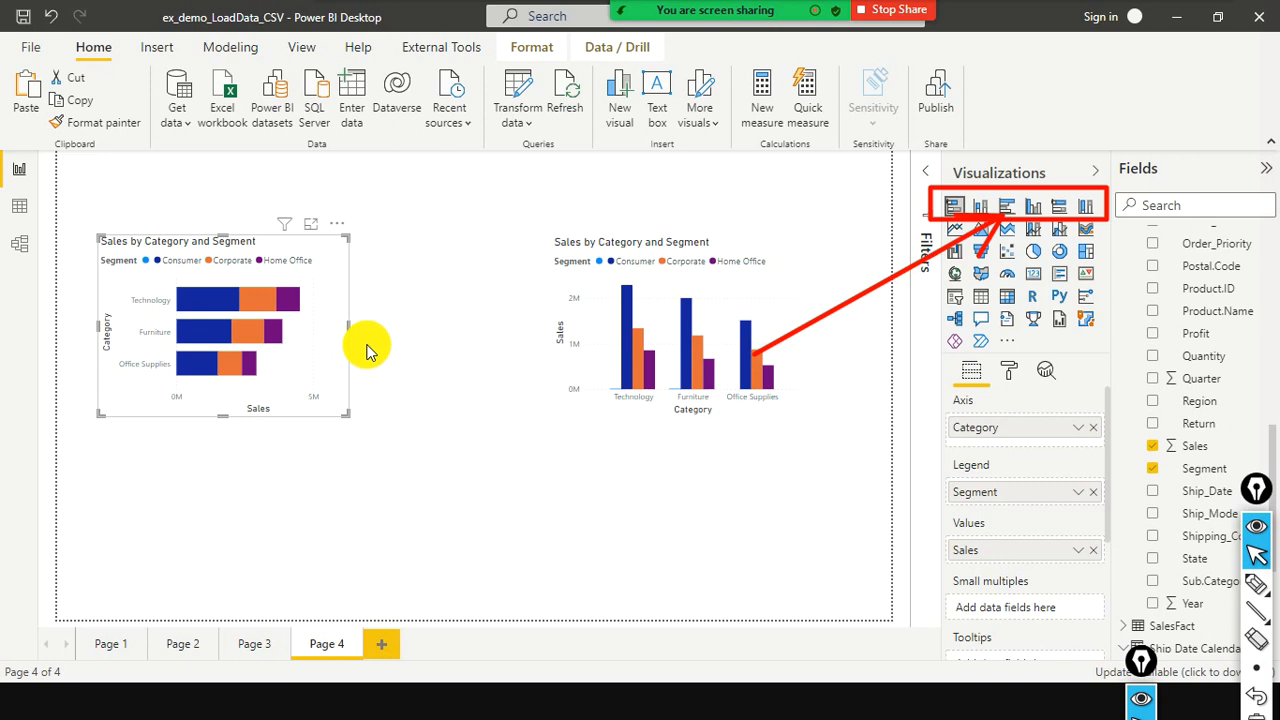
mouse_move(188, 303)
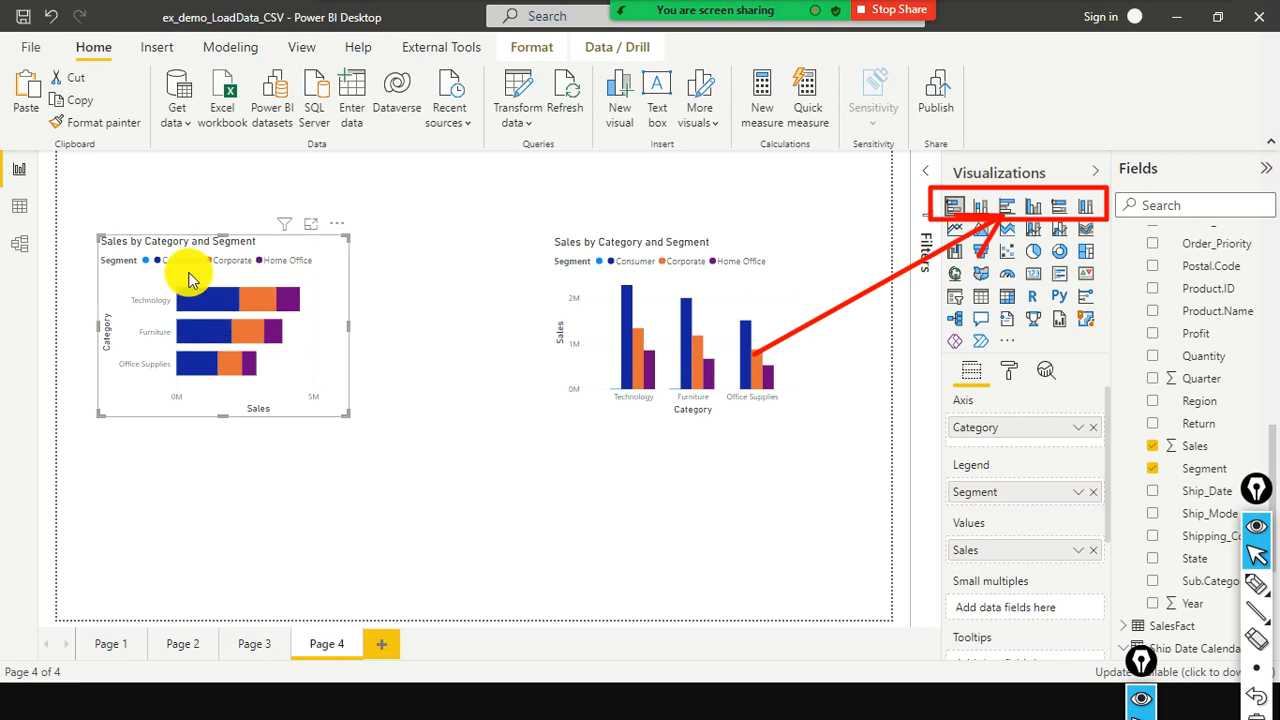
left_click(330, 355)
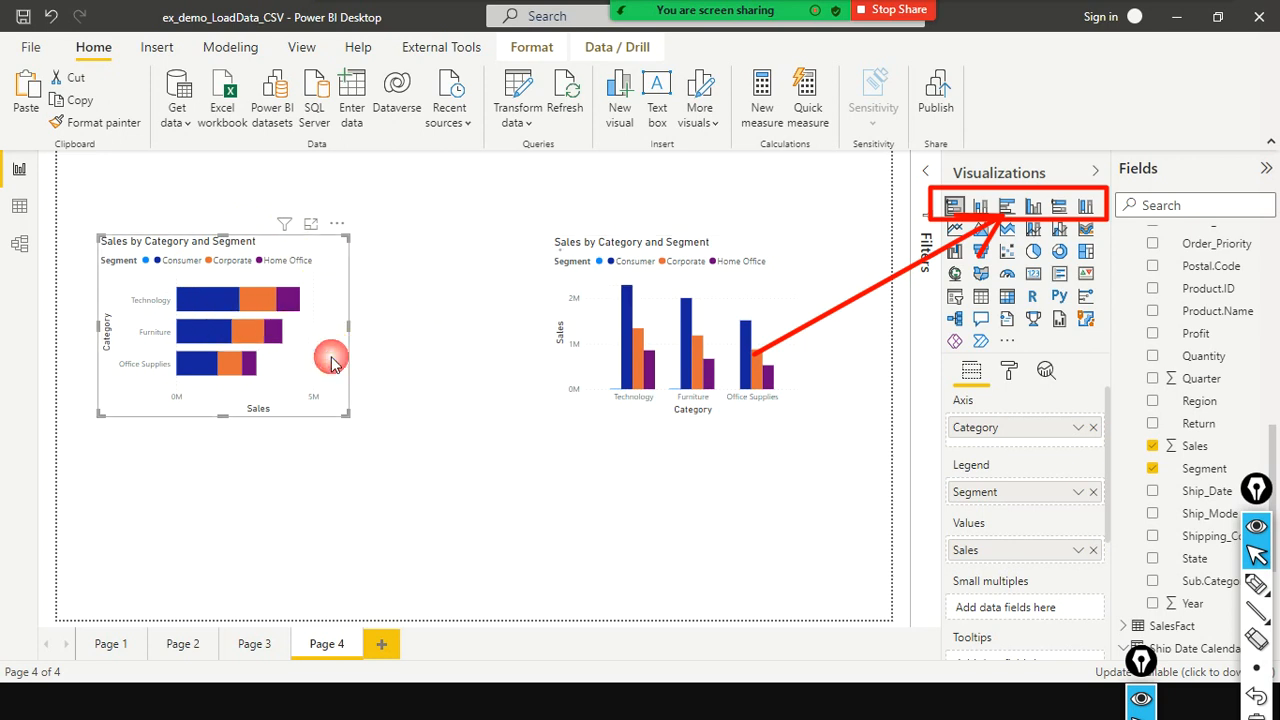
left_click(981, 207)
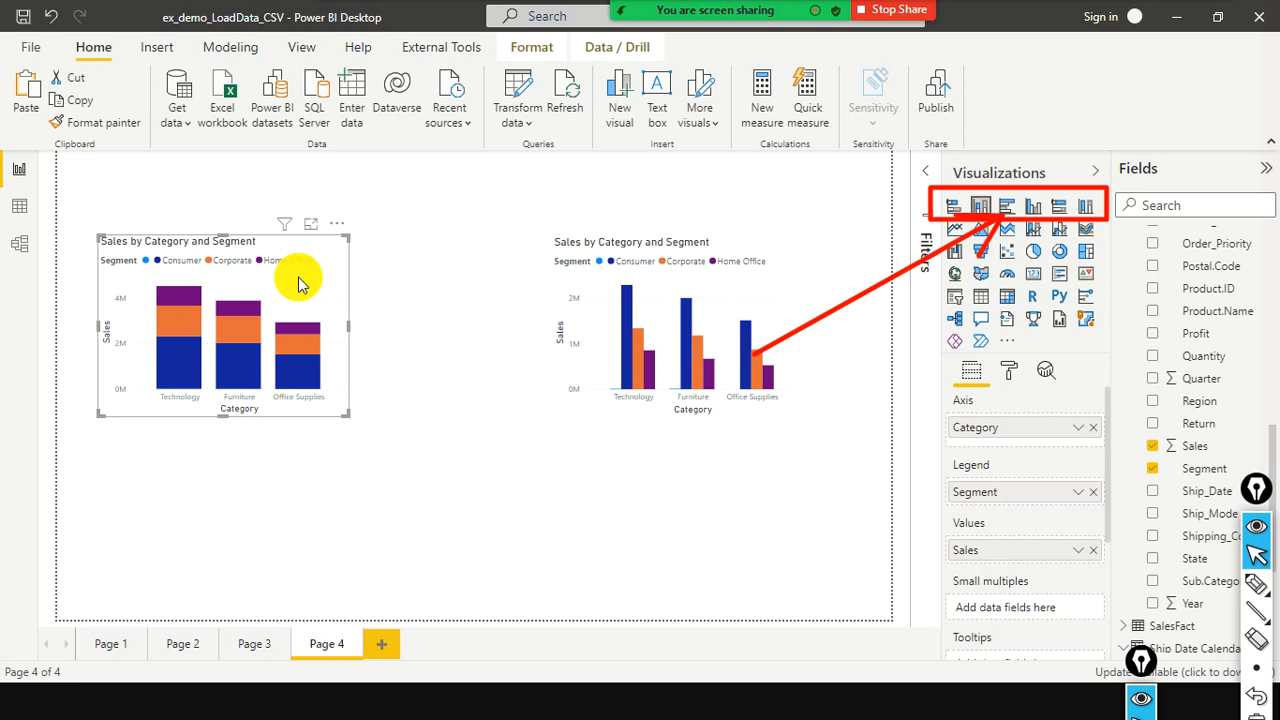
Add a duplicate of the stacked column chart to the lower part of the page and move the original chart up above it
key("ctrl+v")
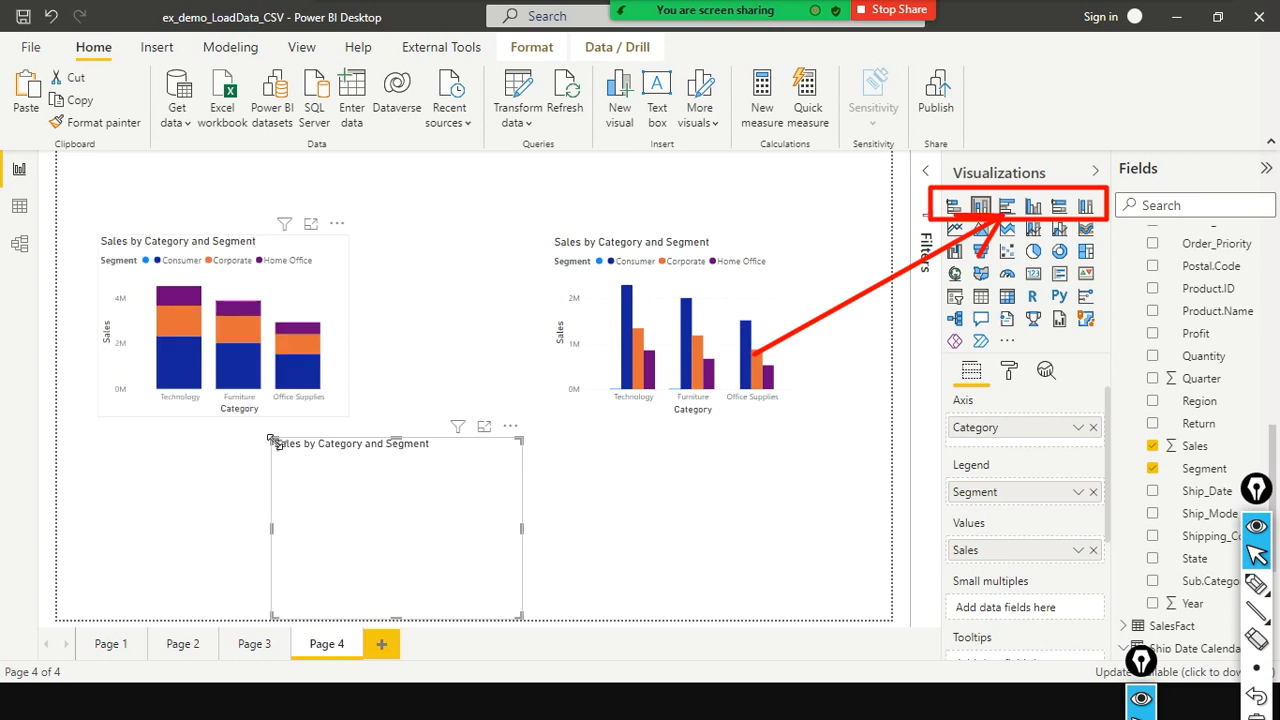
left_click_drag(501, 522, 318, 521)
left_click(167, 383)
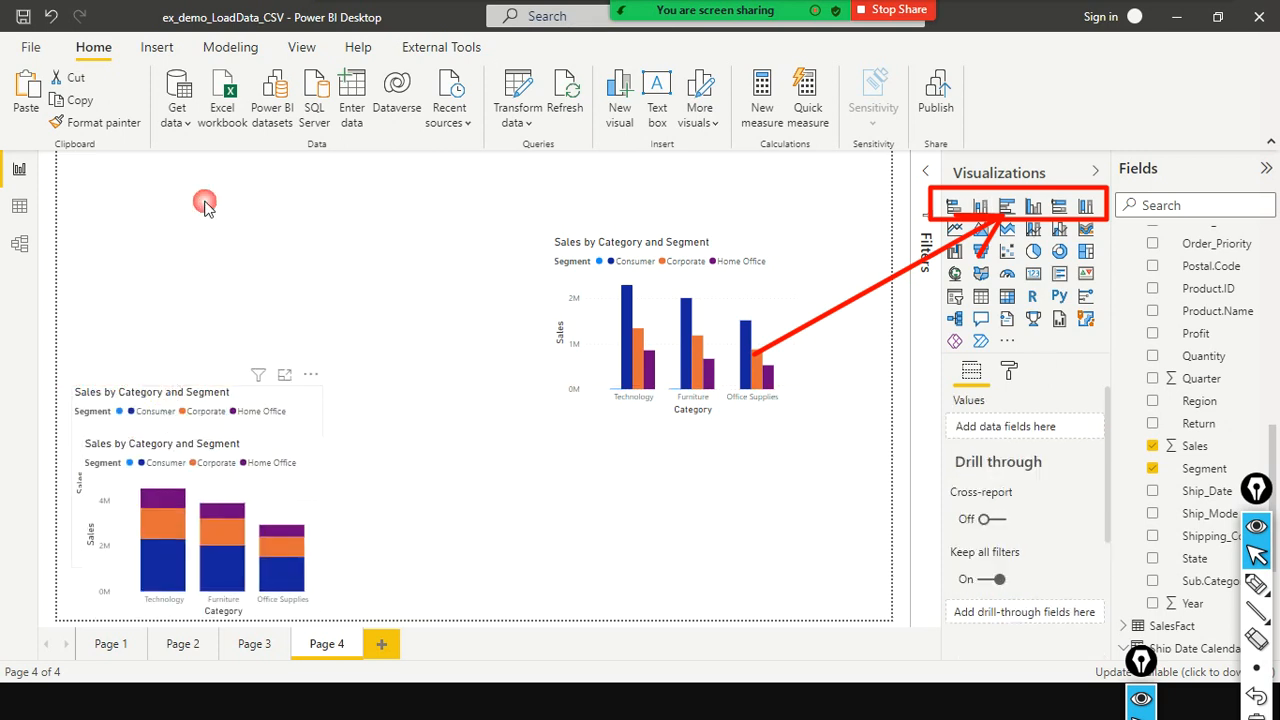
left_click_drag(159, 424, 202, 213)
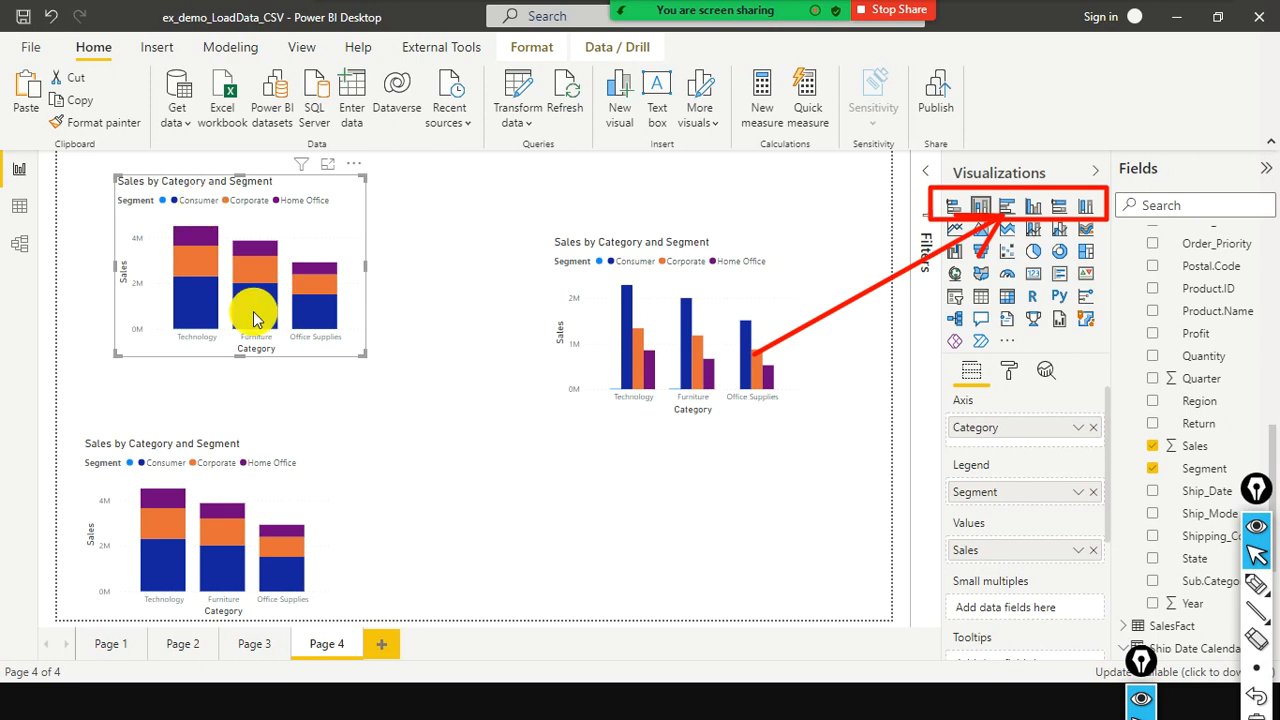
Convert the duplicate chart to a 100% stacked column chart and align it directly beneath the original stacked column chart
left_click_drag(306, 503, 322, 437)
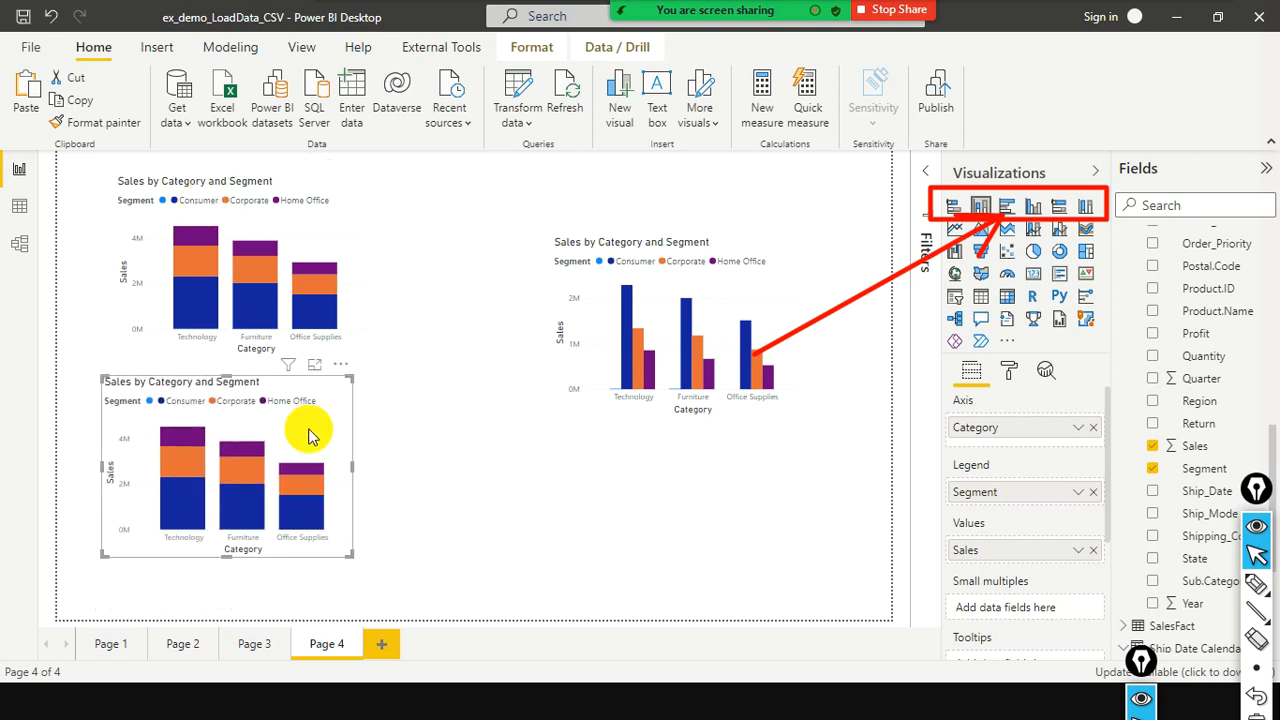
left_click(1086, 210)
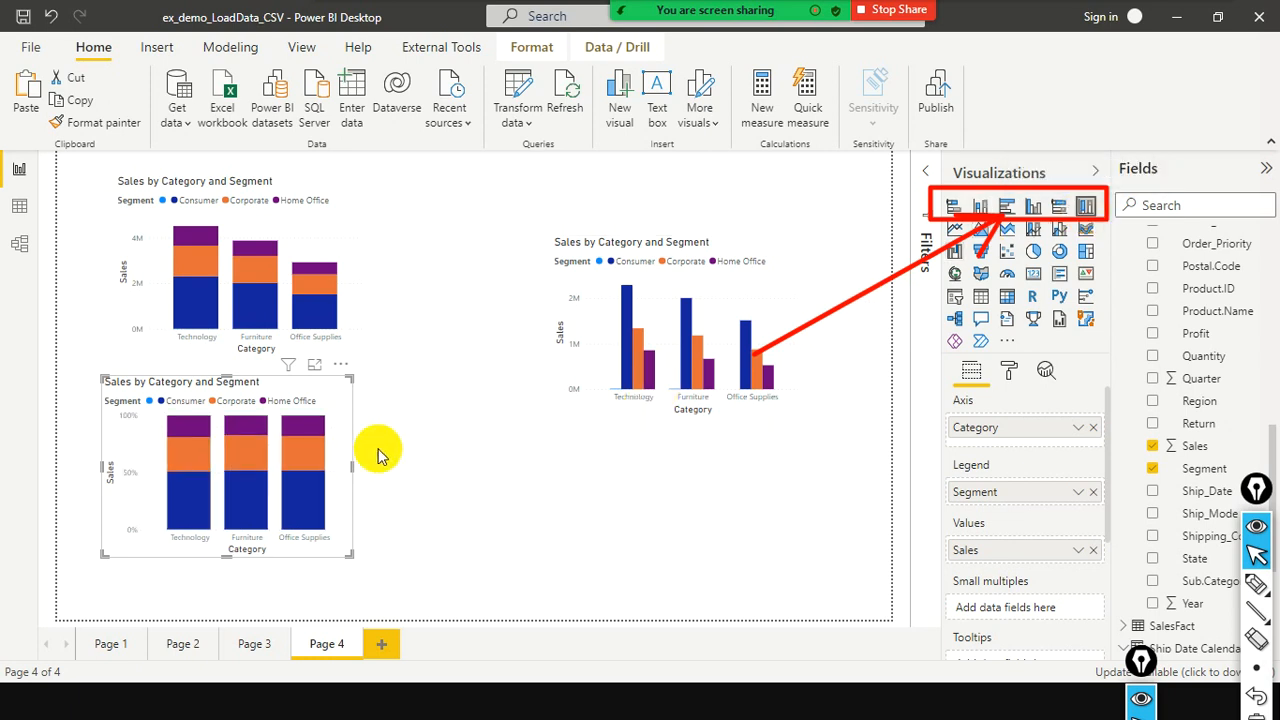
left_click_drag(330, 393, 348, 425)
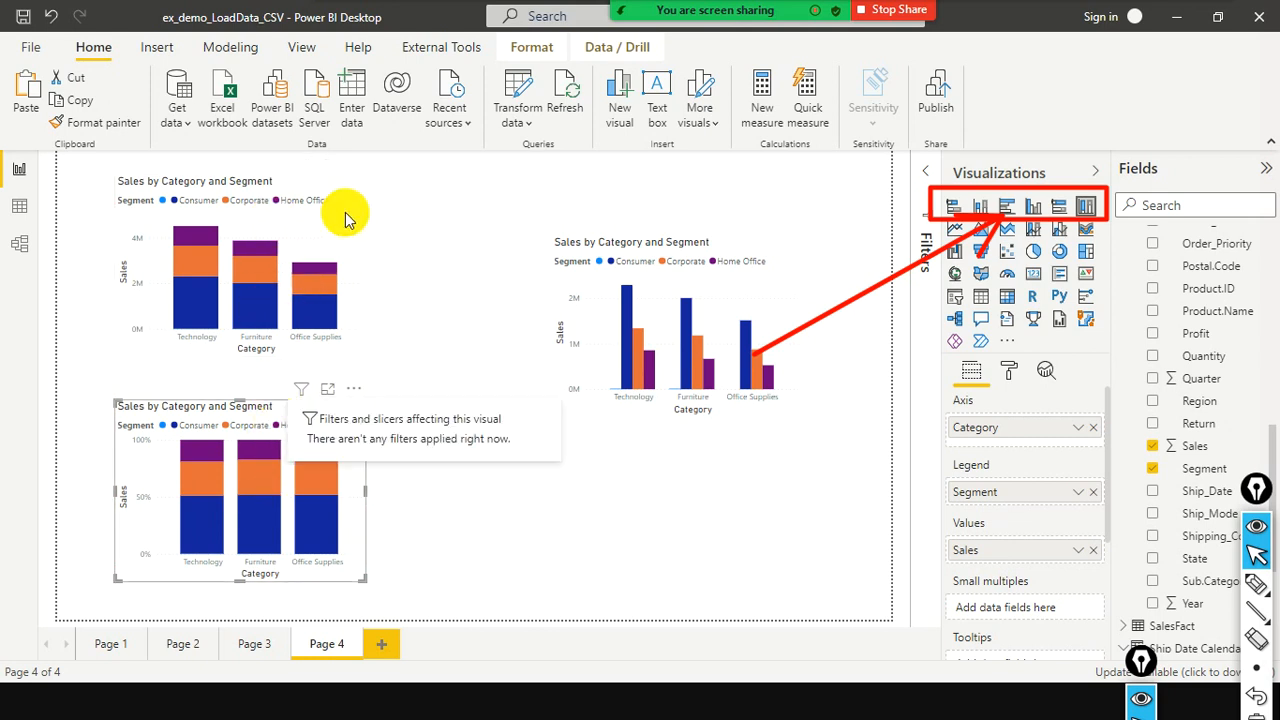
Compare the Technology column's segment values in the stacked column chart and the 100% stacked column chart
left_click(314, 222)
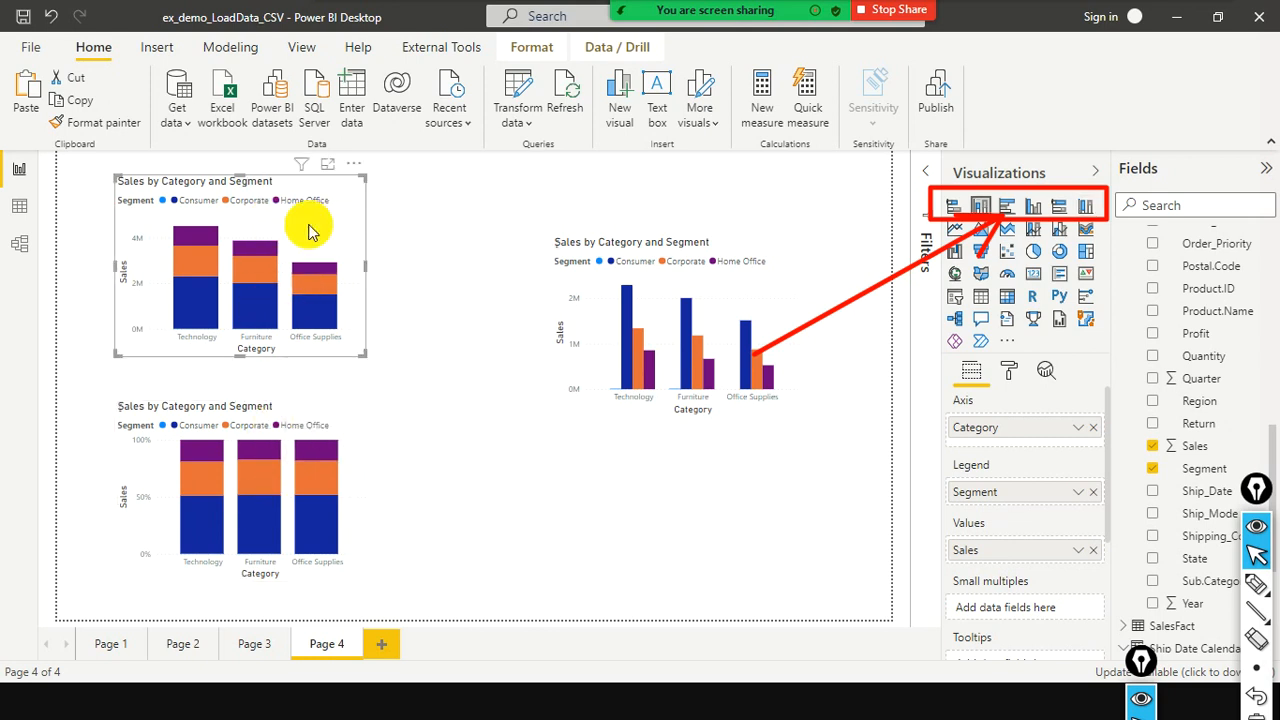
left_click(298, 412)
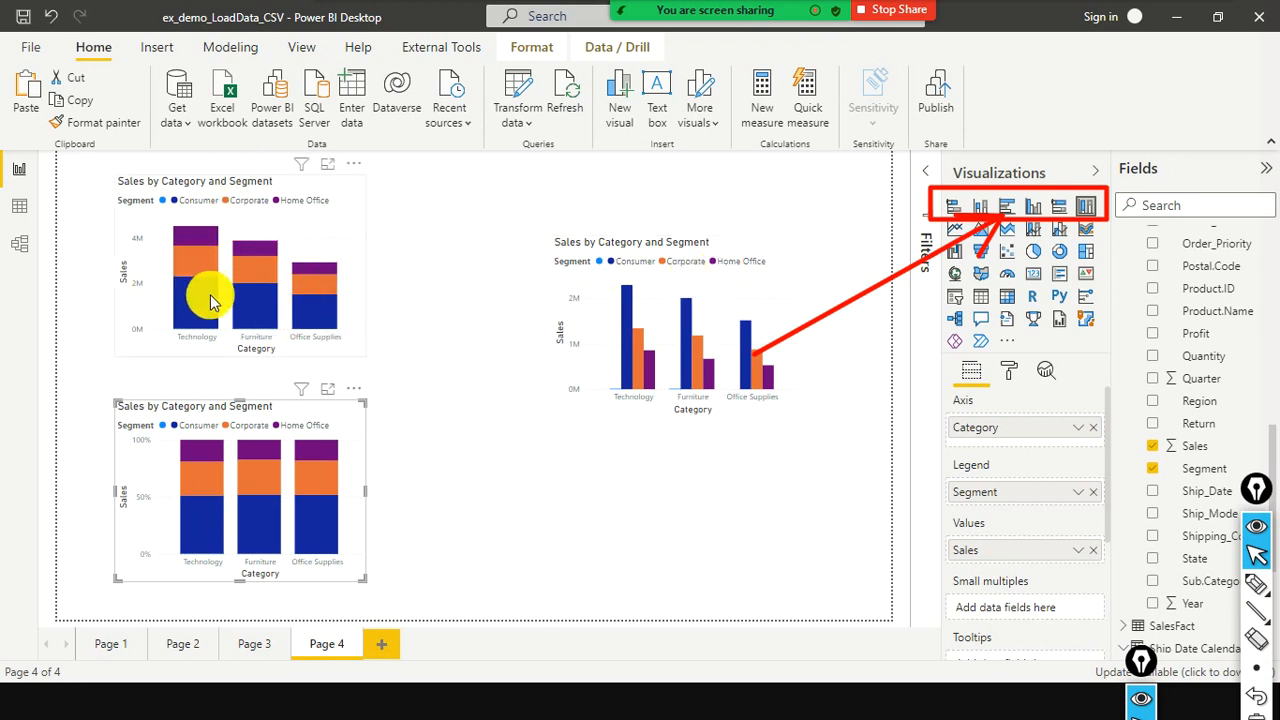
mouse_move(193, 313)
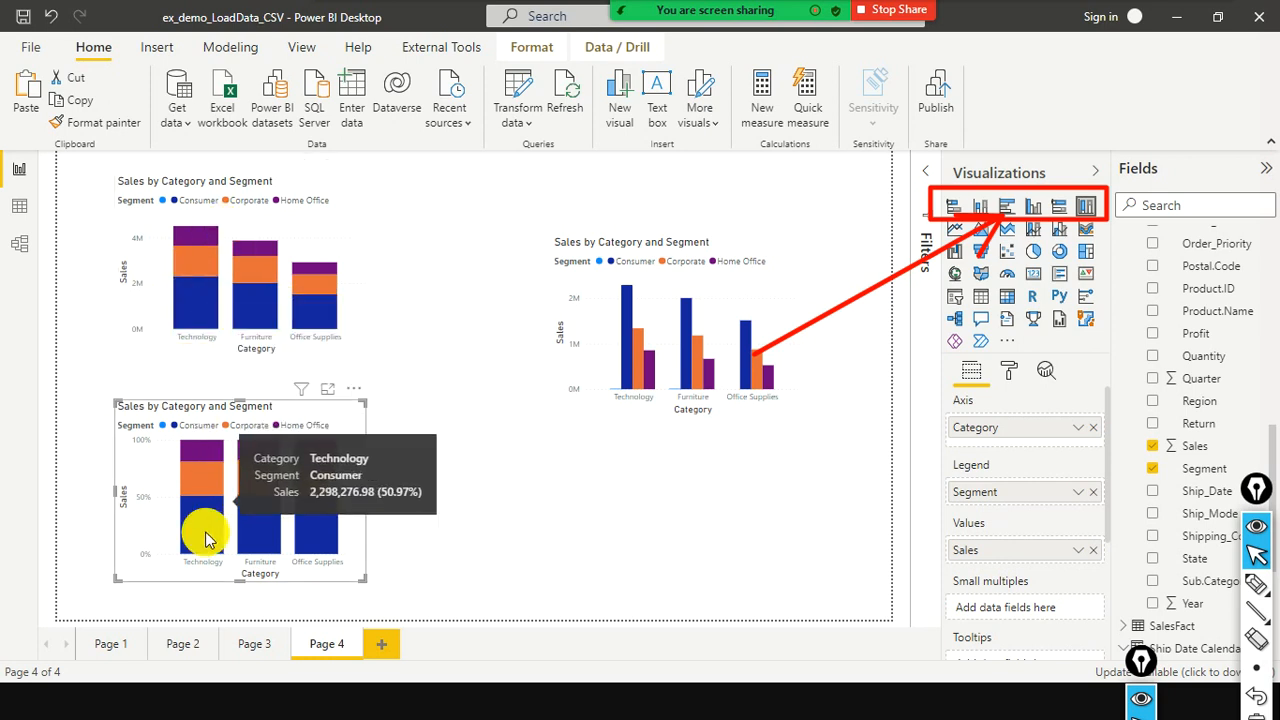
mouse_move(224, 498)
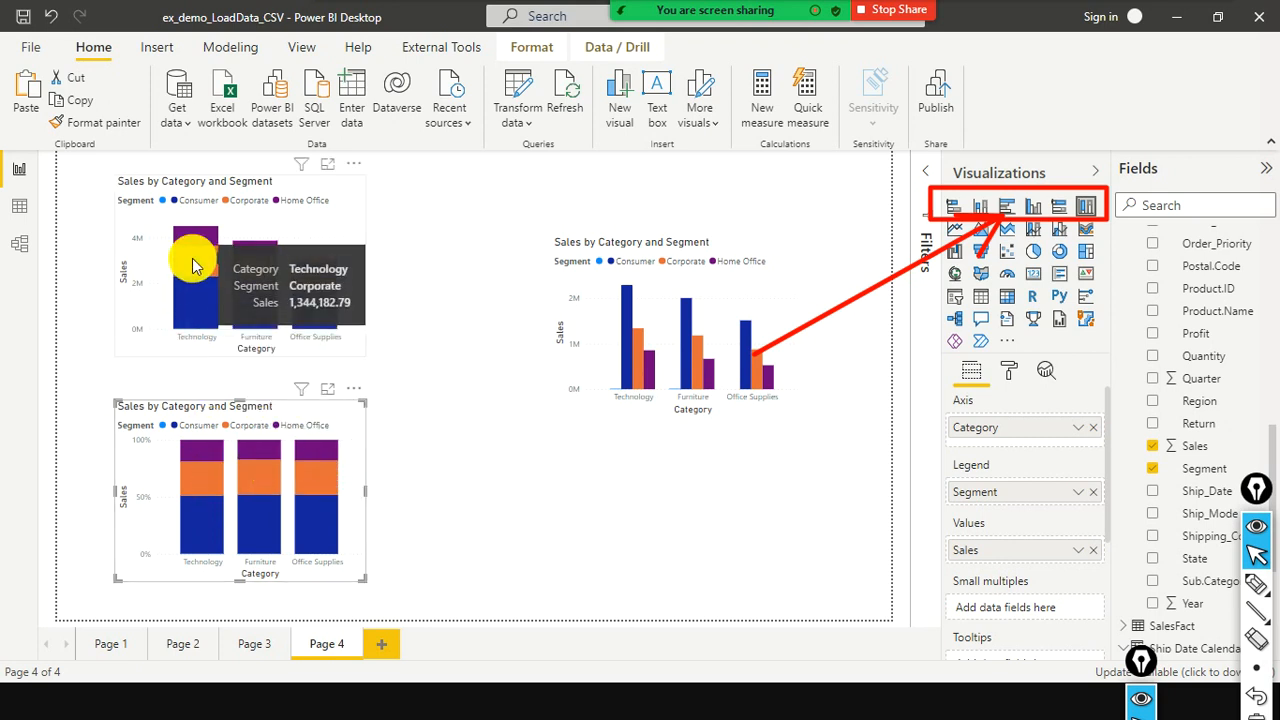
mouse_move(212, 534)
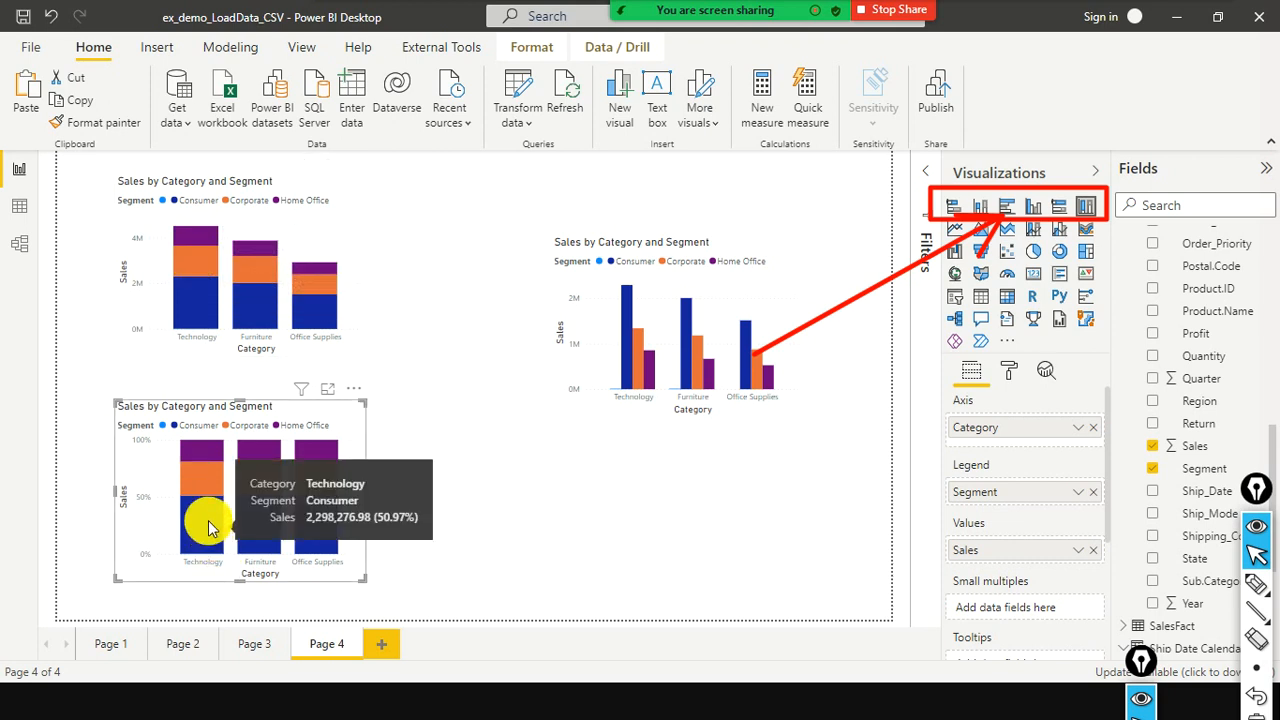
mouse_move(211, 460)
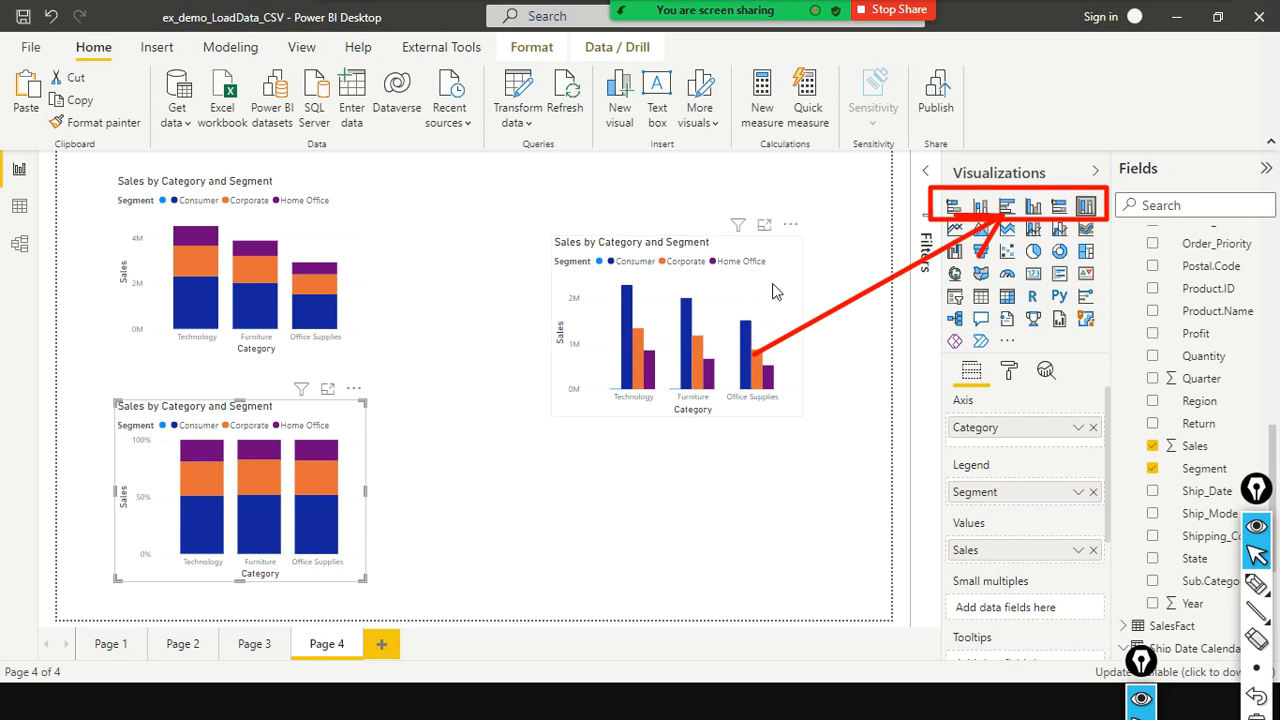
Move the clustered column chart up level with the stacked column chart and deselect it
left_click_drag(756, 193, 769, 219)
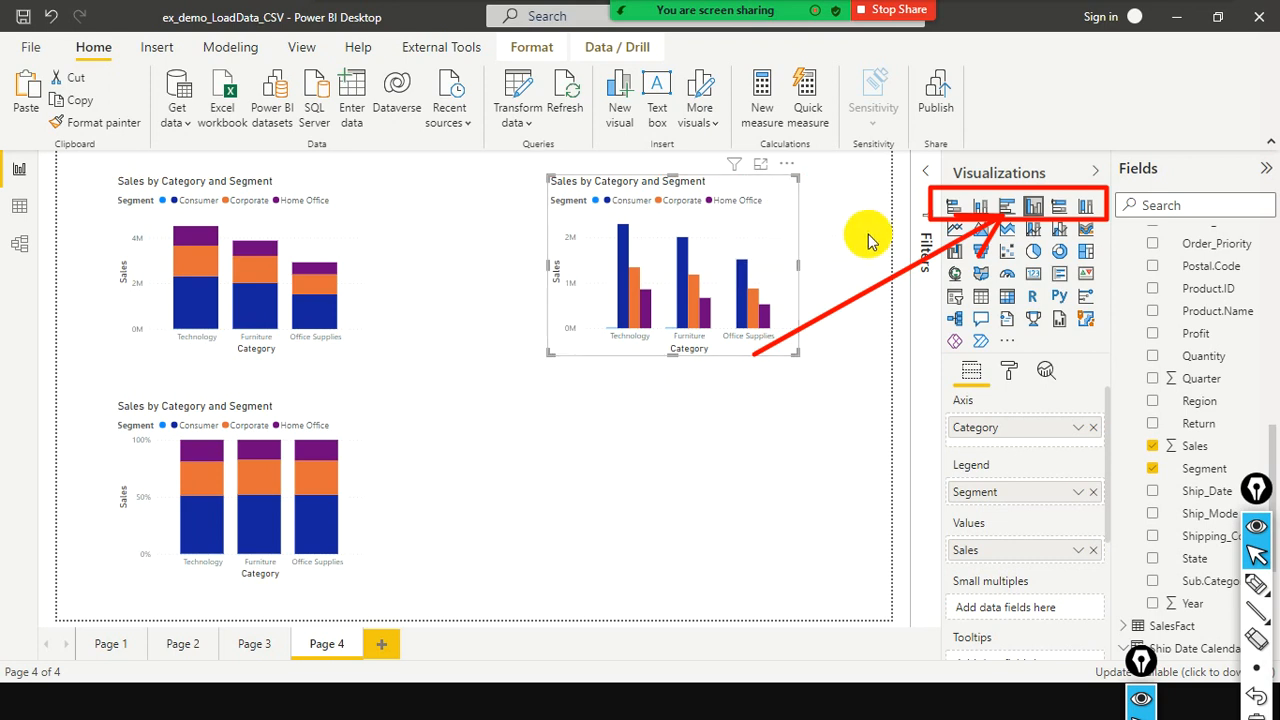
left_click(690, 585)
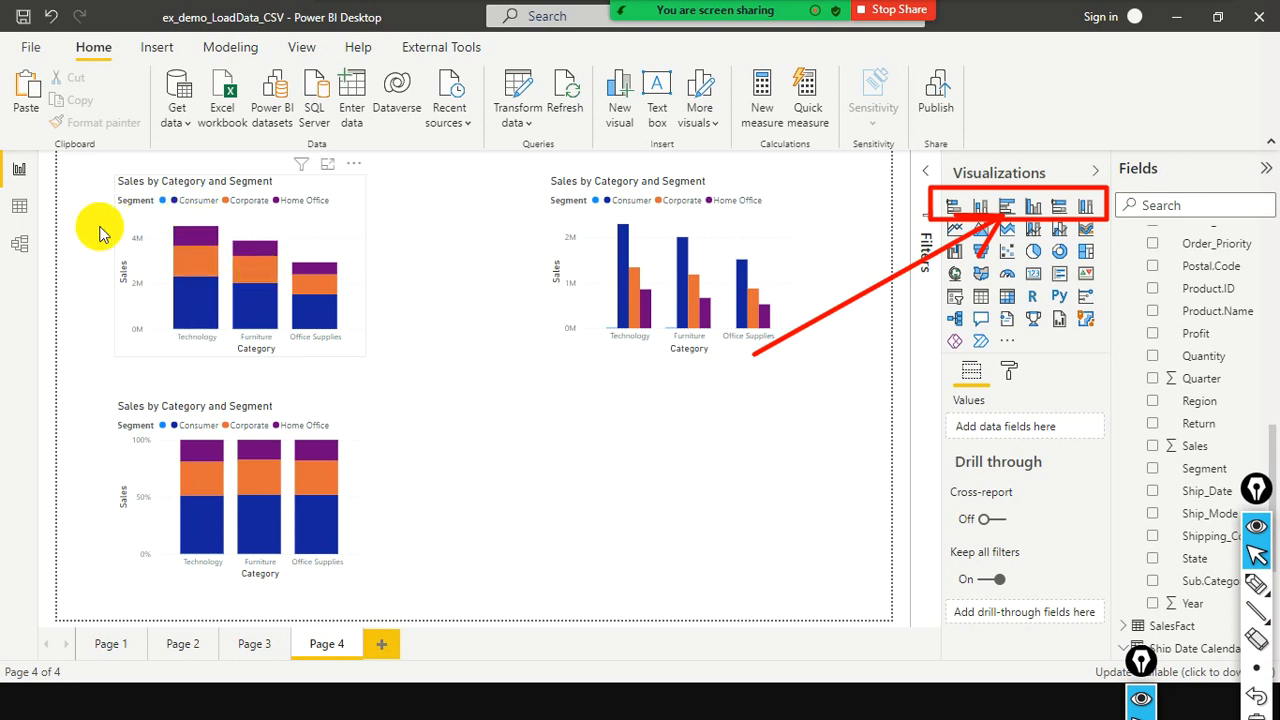
mouse_move(245, 497)
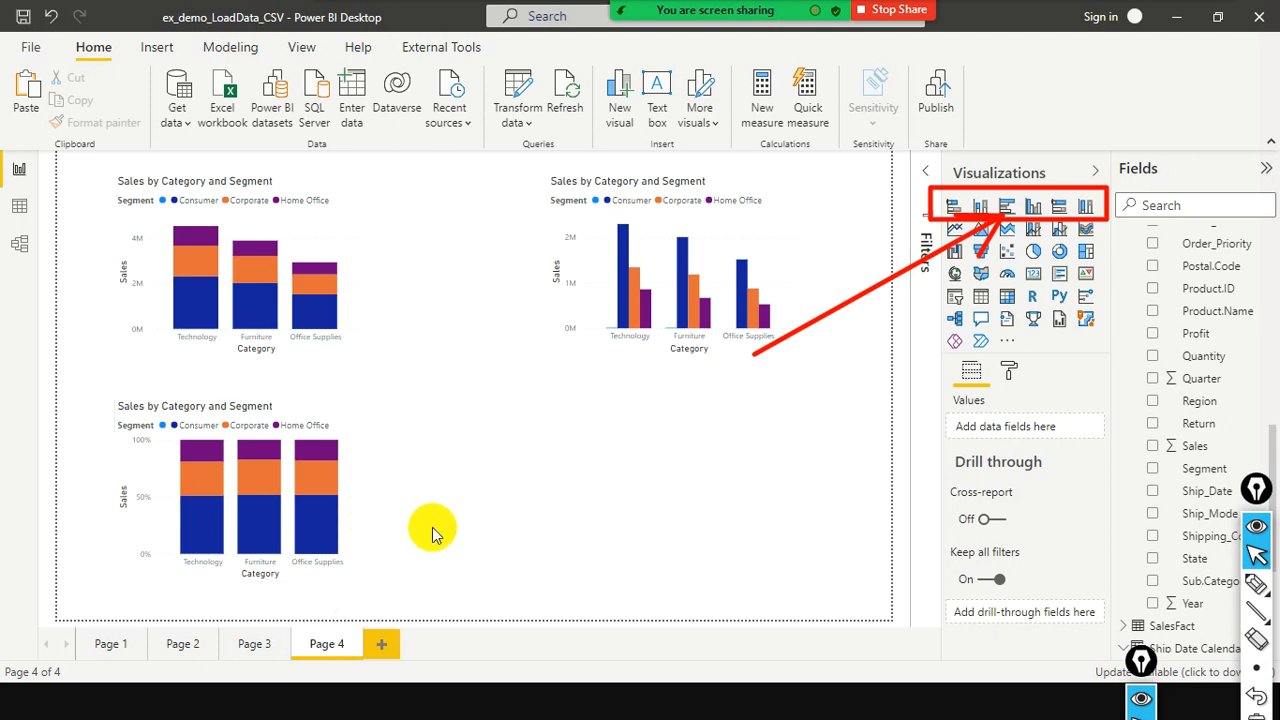
mouse_move(207, 317)
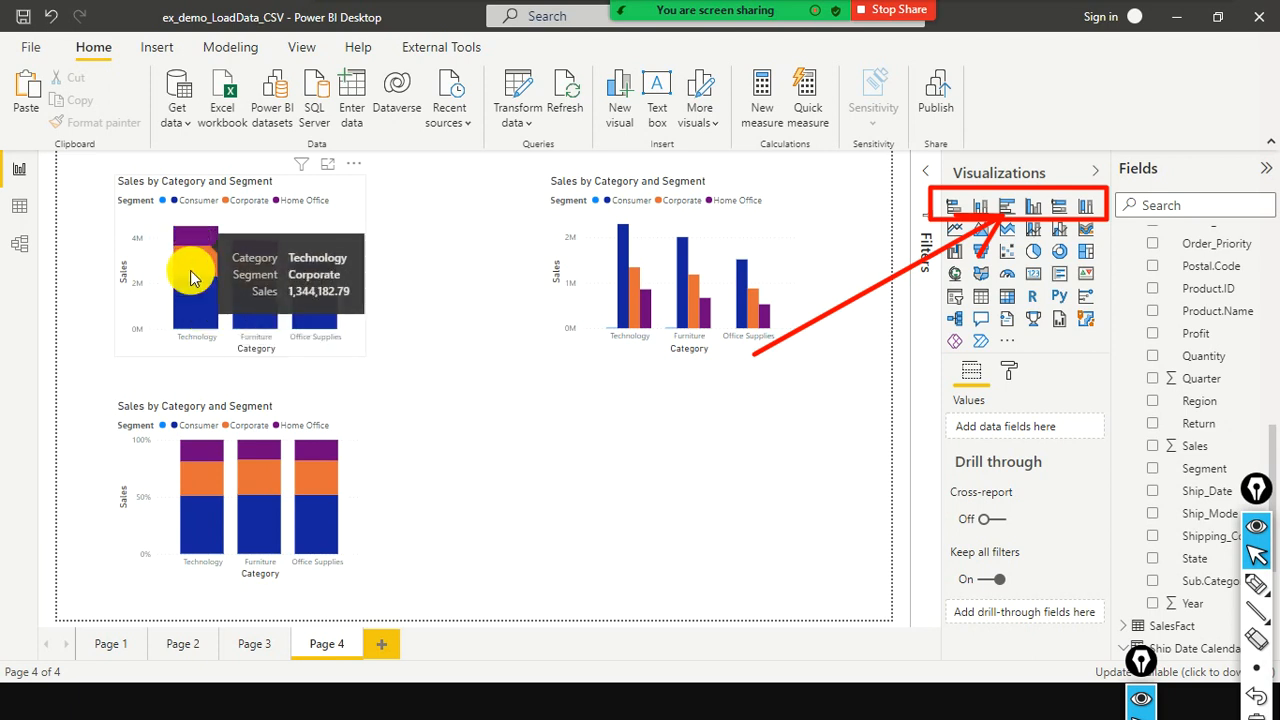
mouse_move(212, 483)
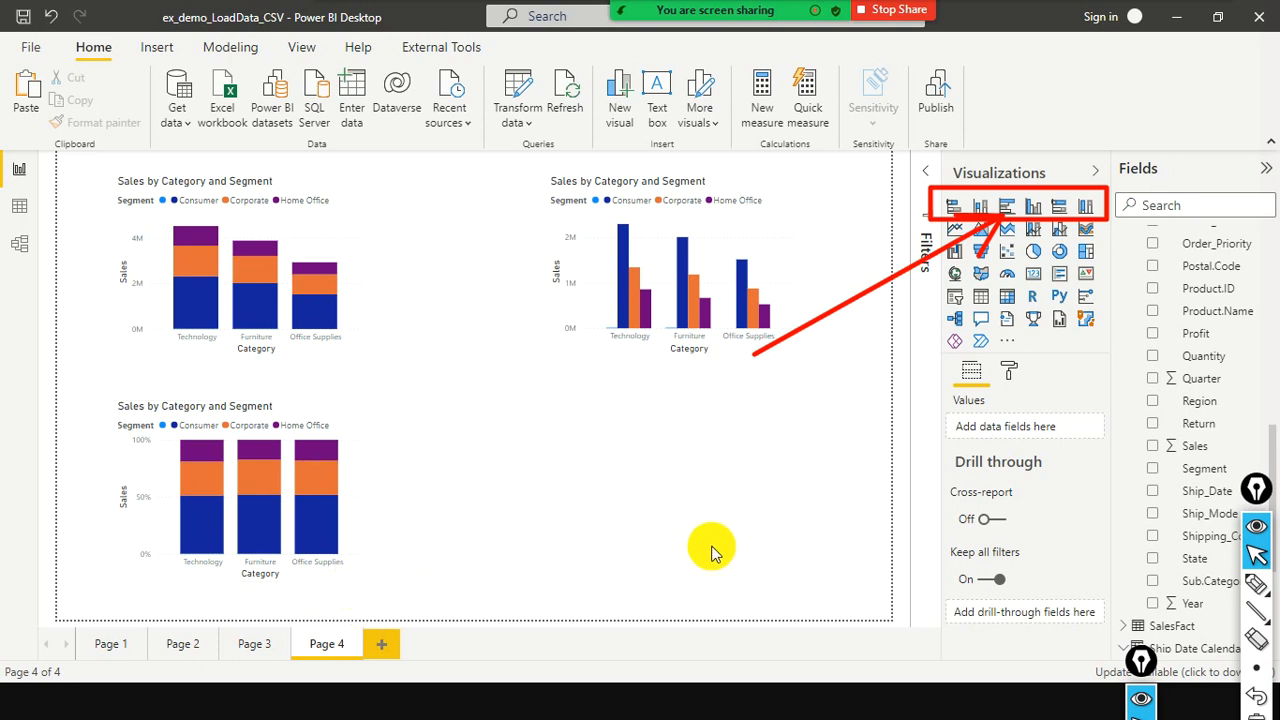
key("alt+Tab")
key("alt+Tab")
key("Right")
key("Left")
key("Left")
key("Right")
key("Right")
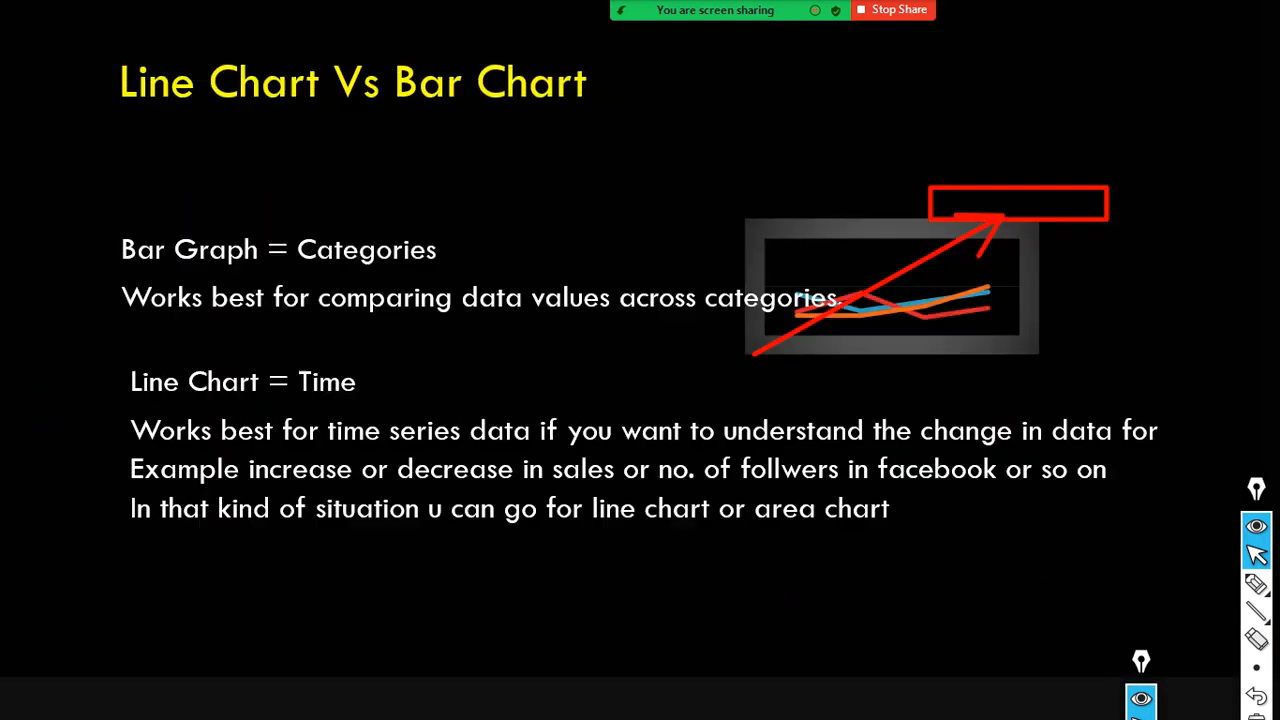
key("Right")
key("Left")
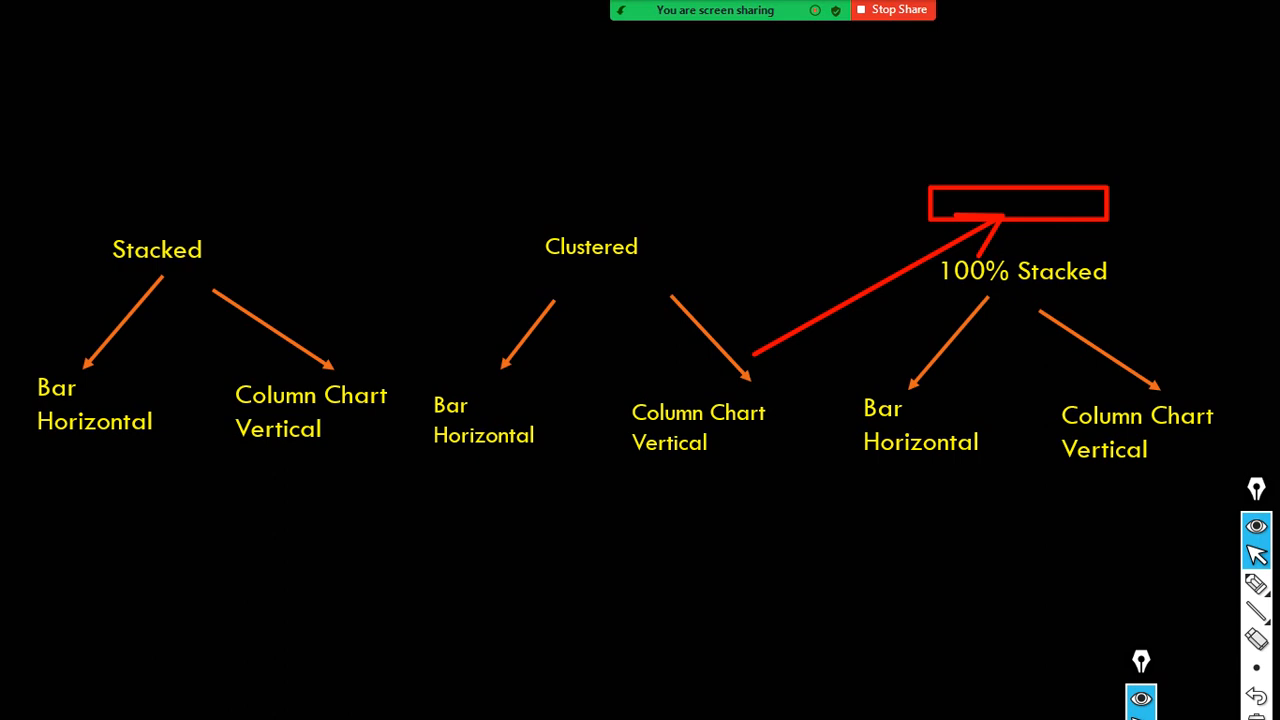
key("Right")
key("Right")
key("Right")
key("Right")
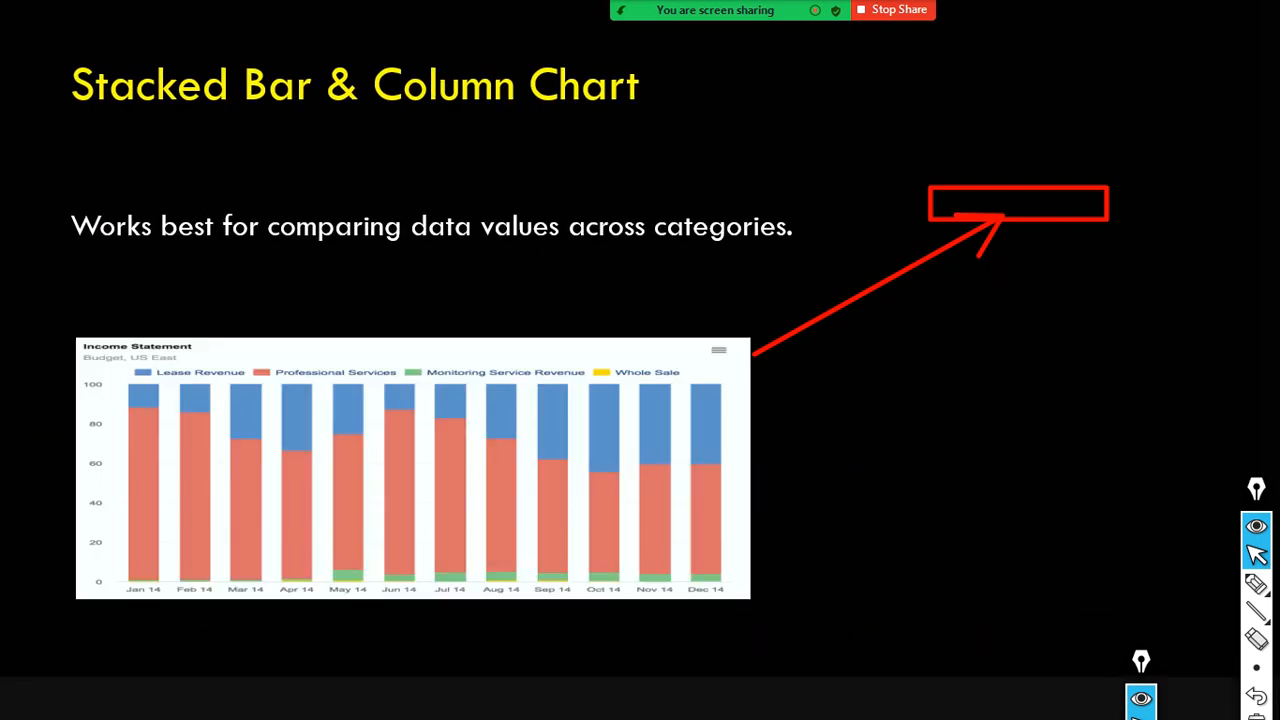
key("Right")
key("Right")
key("Left")
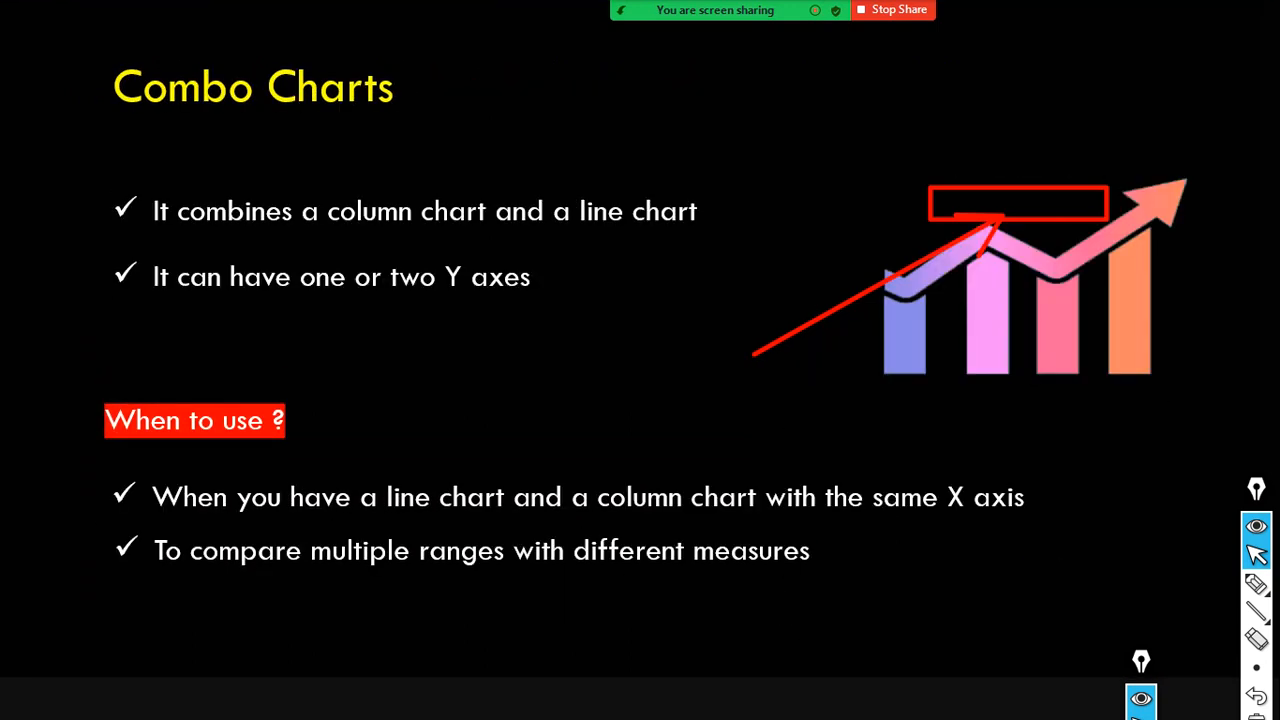
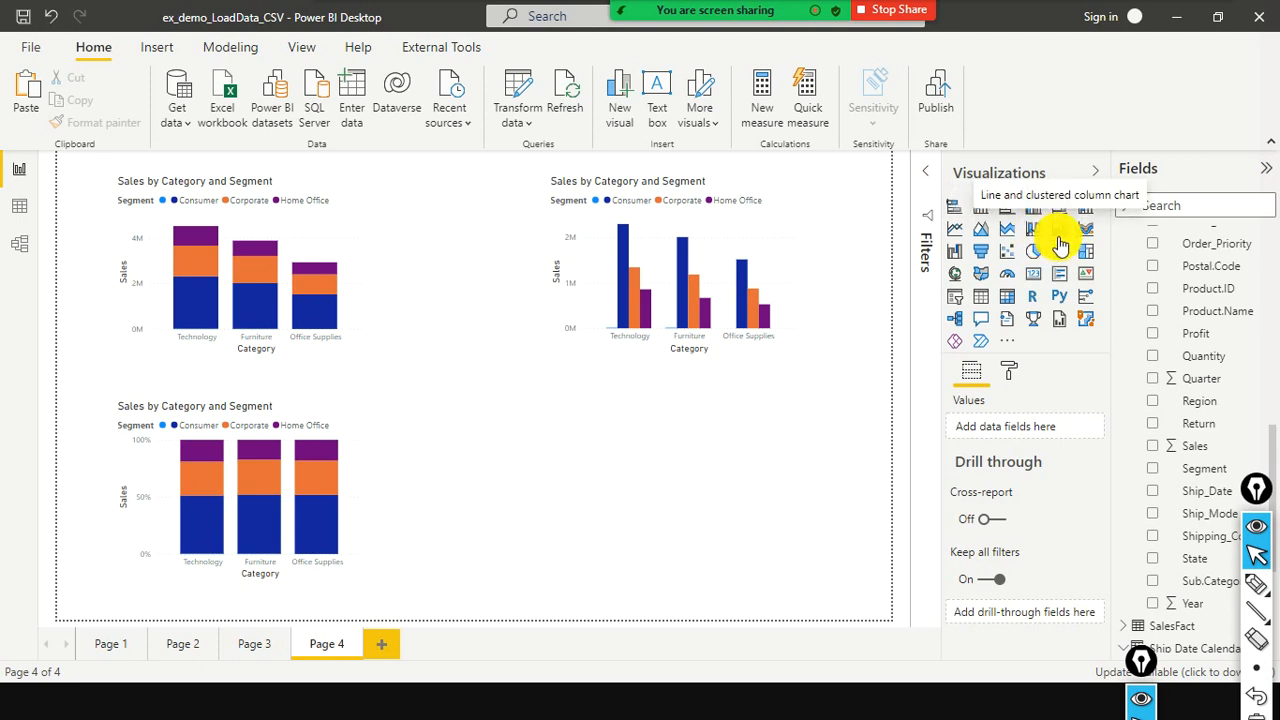
Add a line and clustered column chart and place it directly below the clustered column chart
left_click(1060, 240)
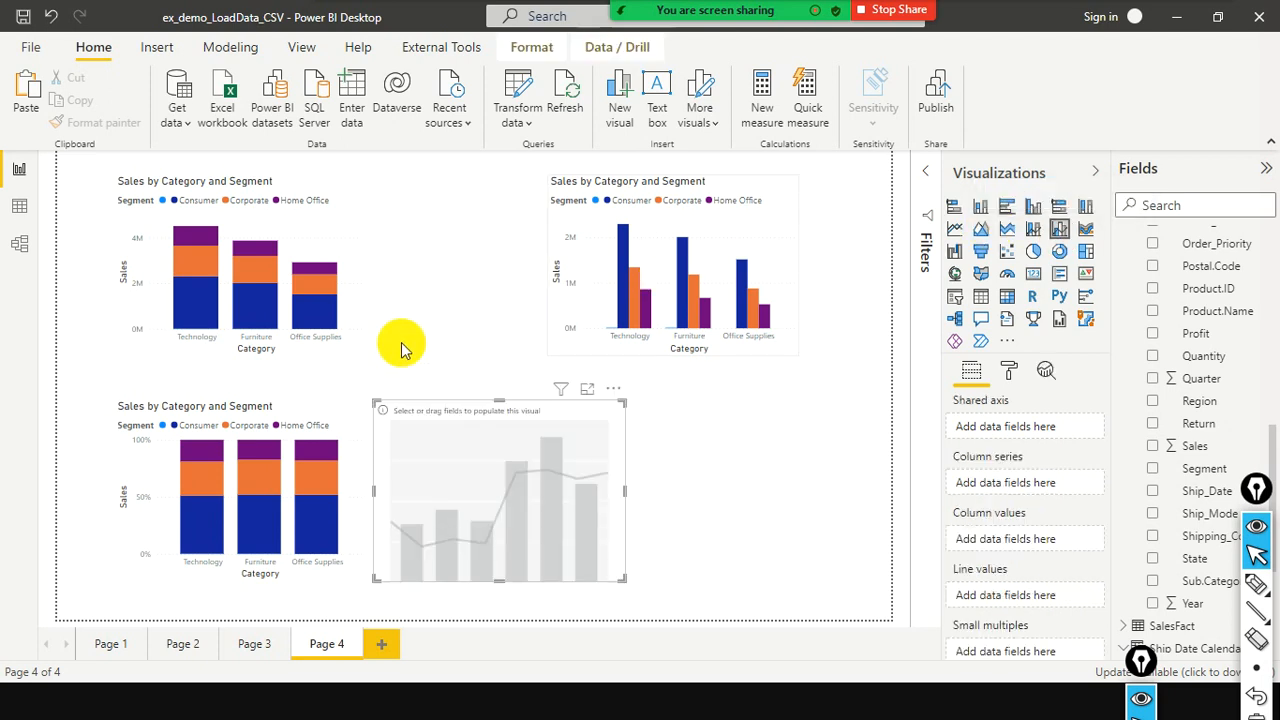
left_click_drag(754, 411, 693, 433)
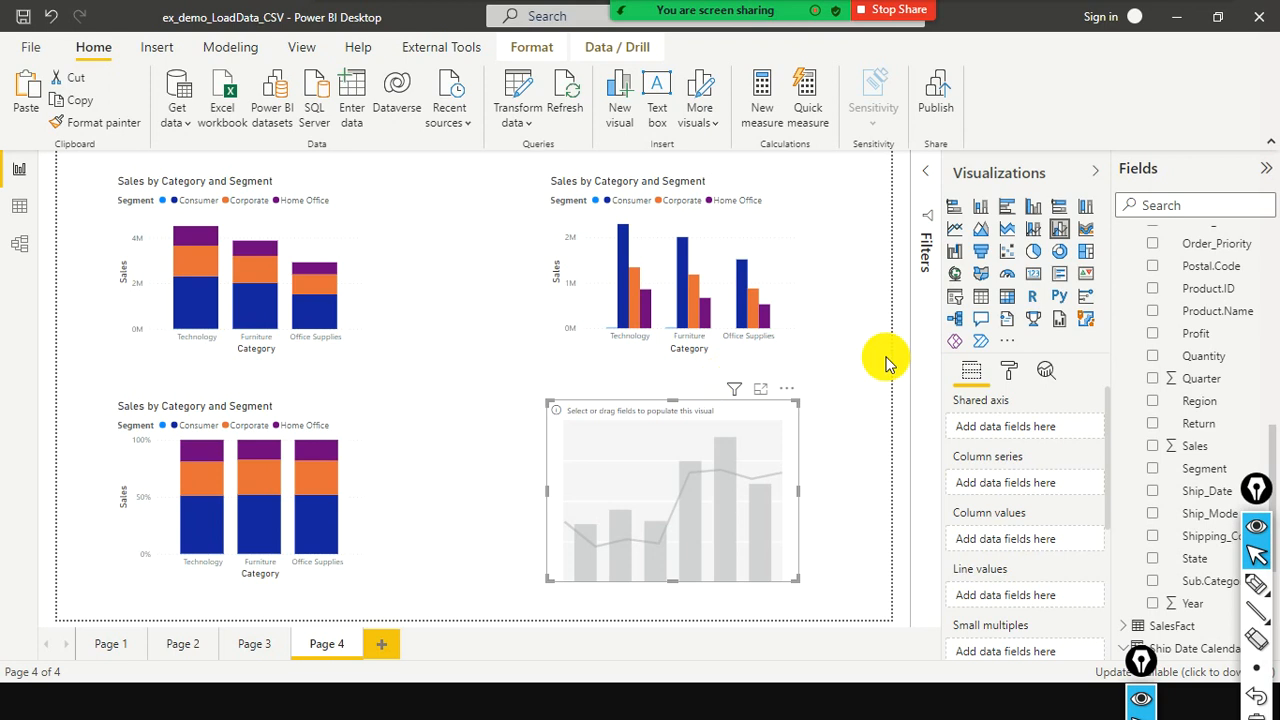
Assign Quarter from the Calendar date hierarchy as the new chart's shared axis and Sales from sales_w04 as its column values
scroll(1228, 352, "up", 3)
scroll(1228, 352, "up", 1)
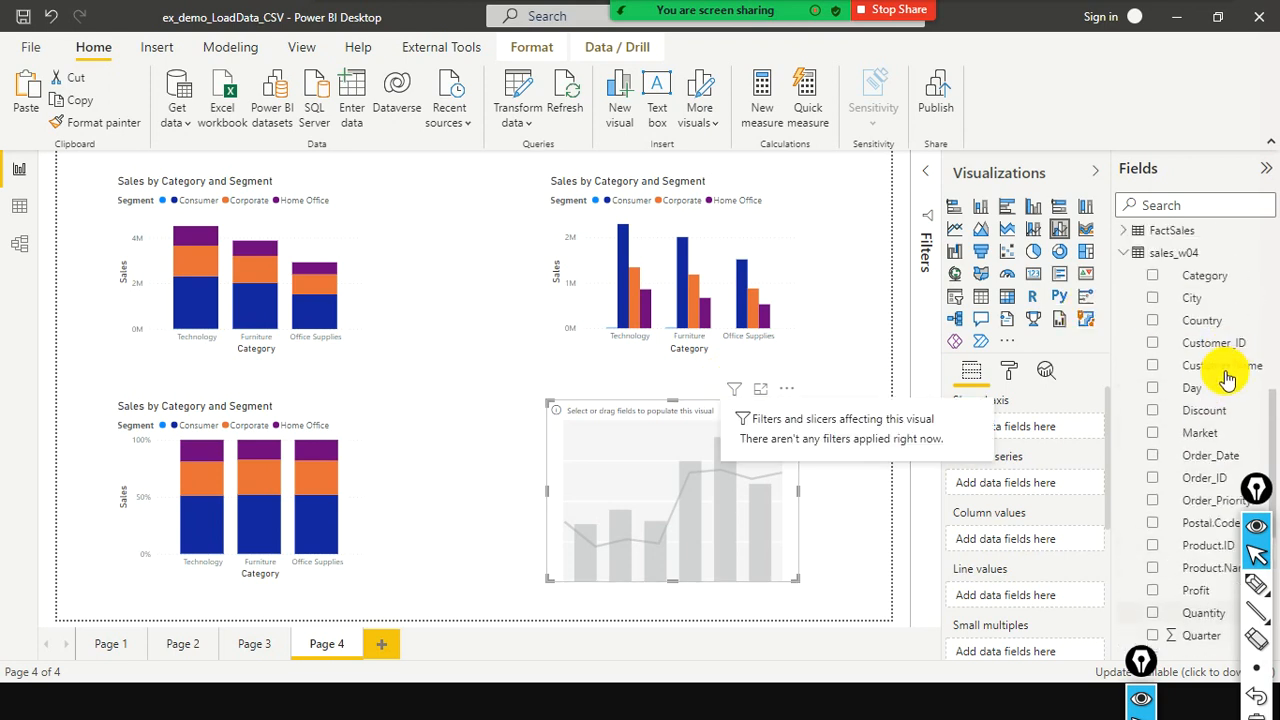
scroll(1228, 360, "down", 2)
scroll(1228, 350, "up", 3)
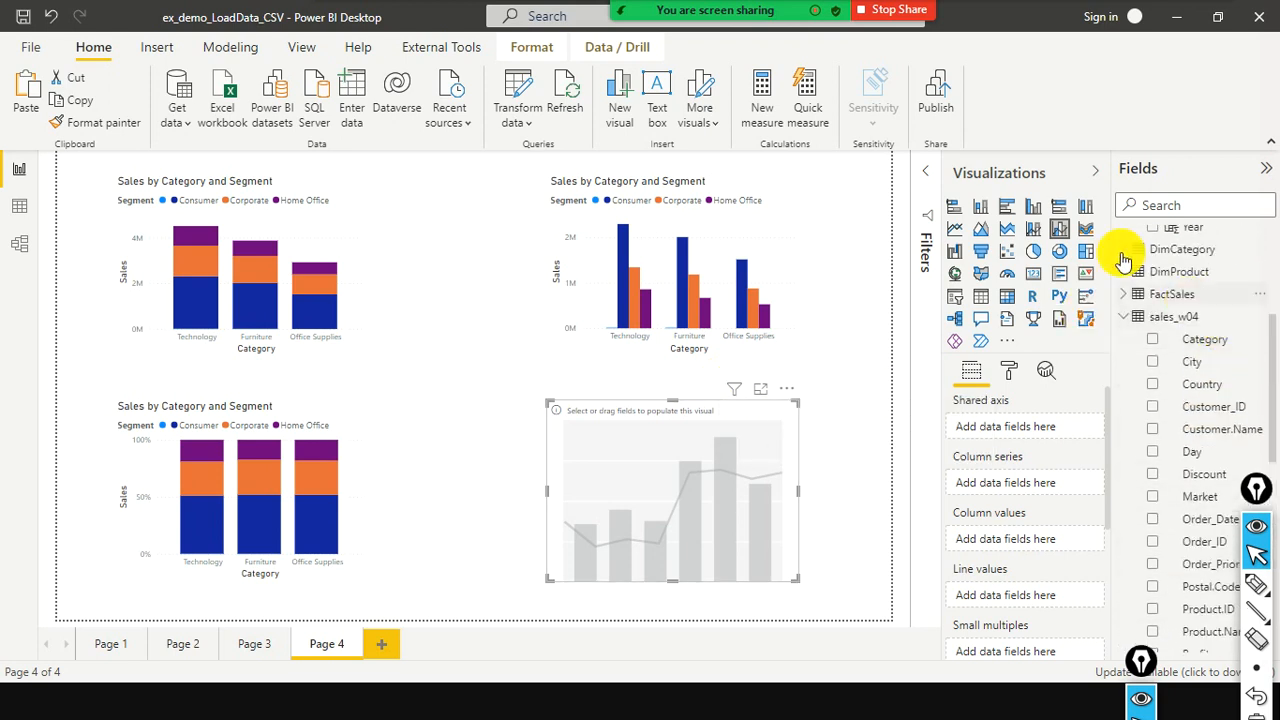
scroll(1230, 342, "up", 4)
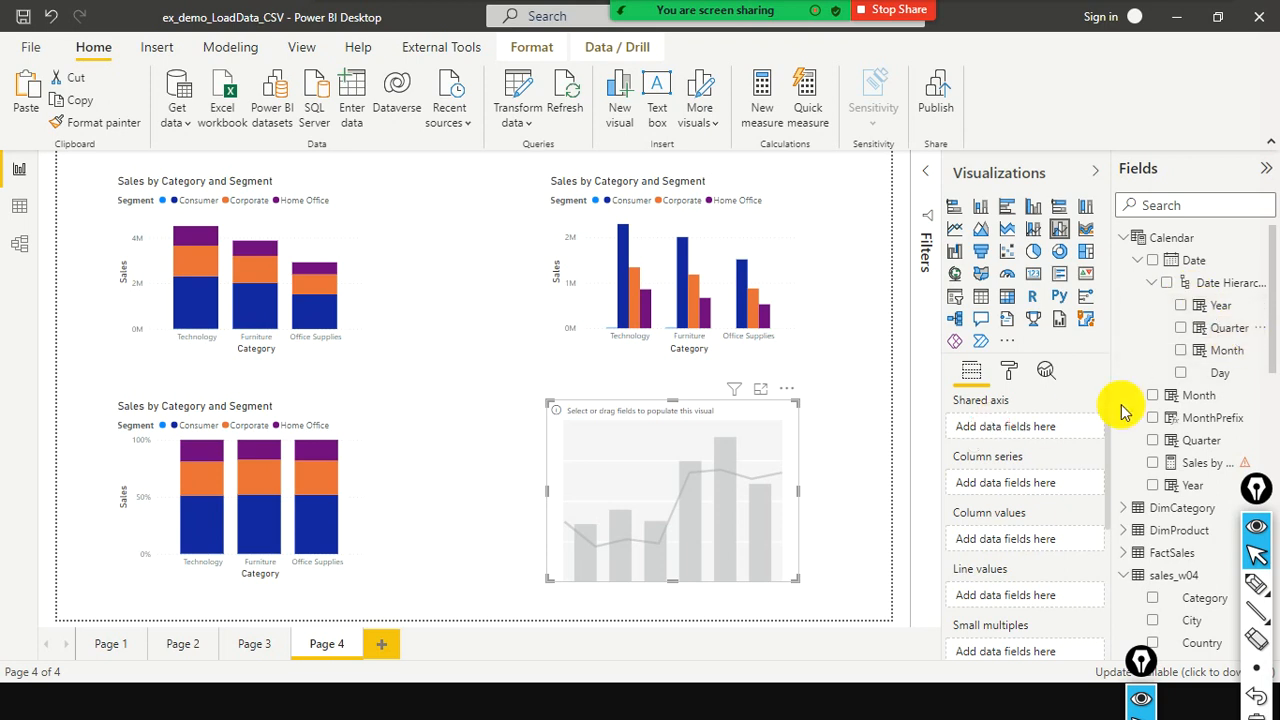
left_click_drag(1229, 330, 1040, 435)
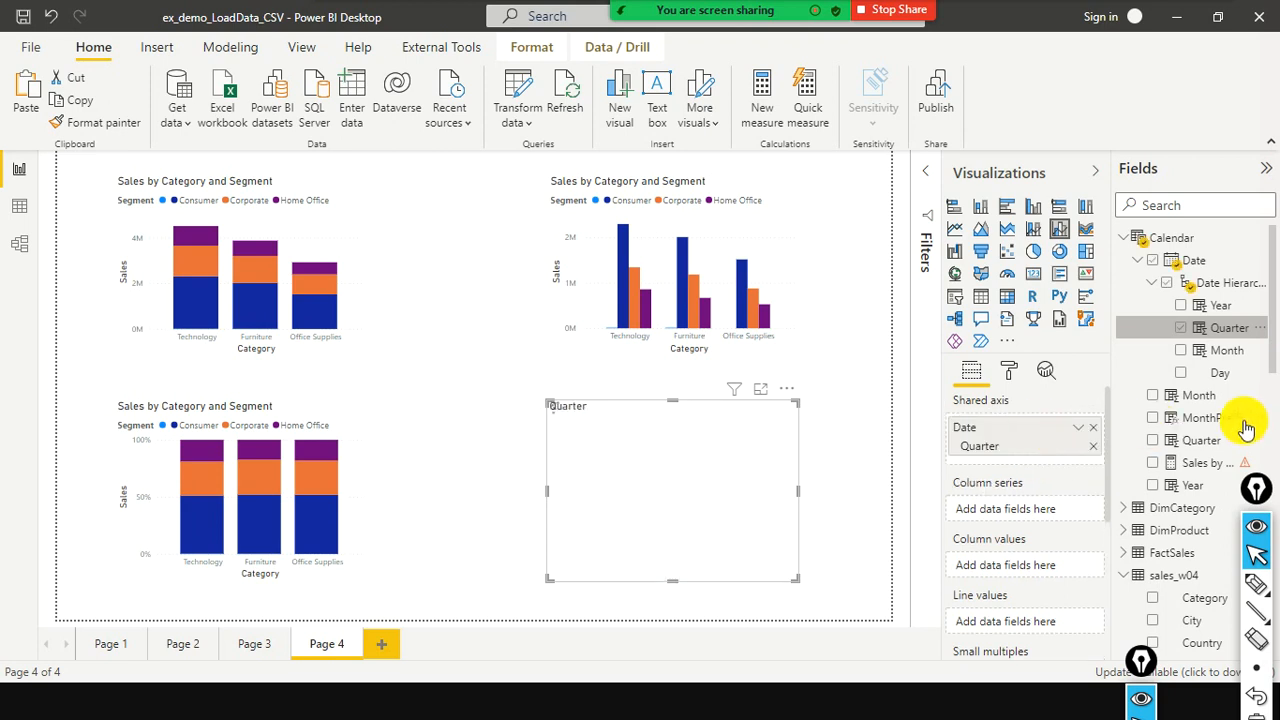
scroll(1230, 445, "down", 5)
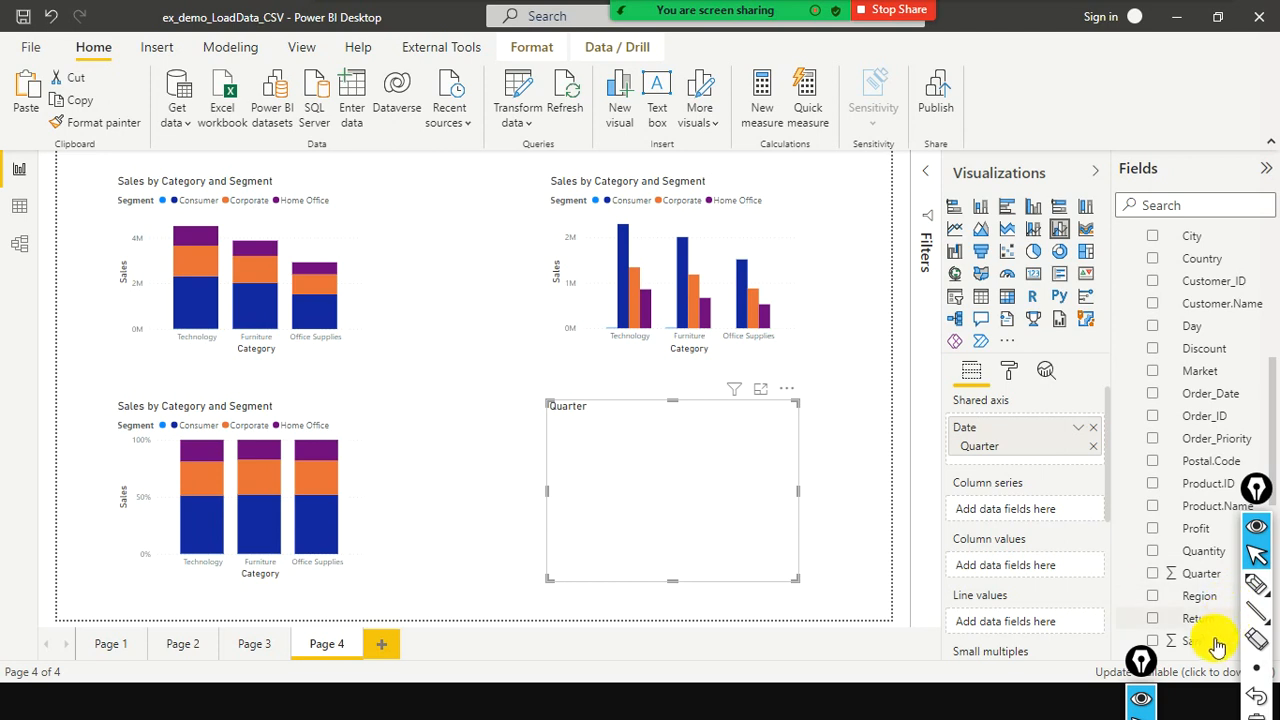
left_click_drag(1198, 648, 1020, 567)
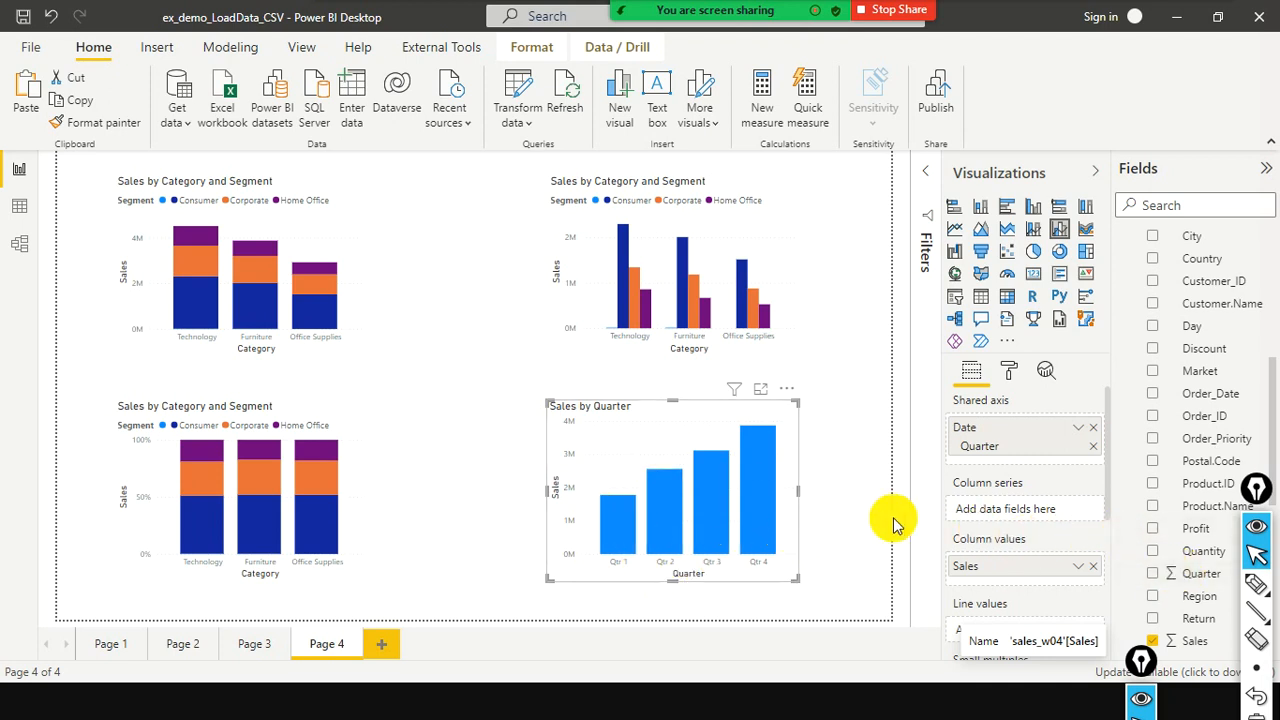
Plot Profit from sales_w04 as the combo chart's line values instead of as its column series
left_click_drag(1196, 528, 1016, 522)
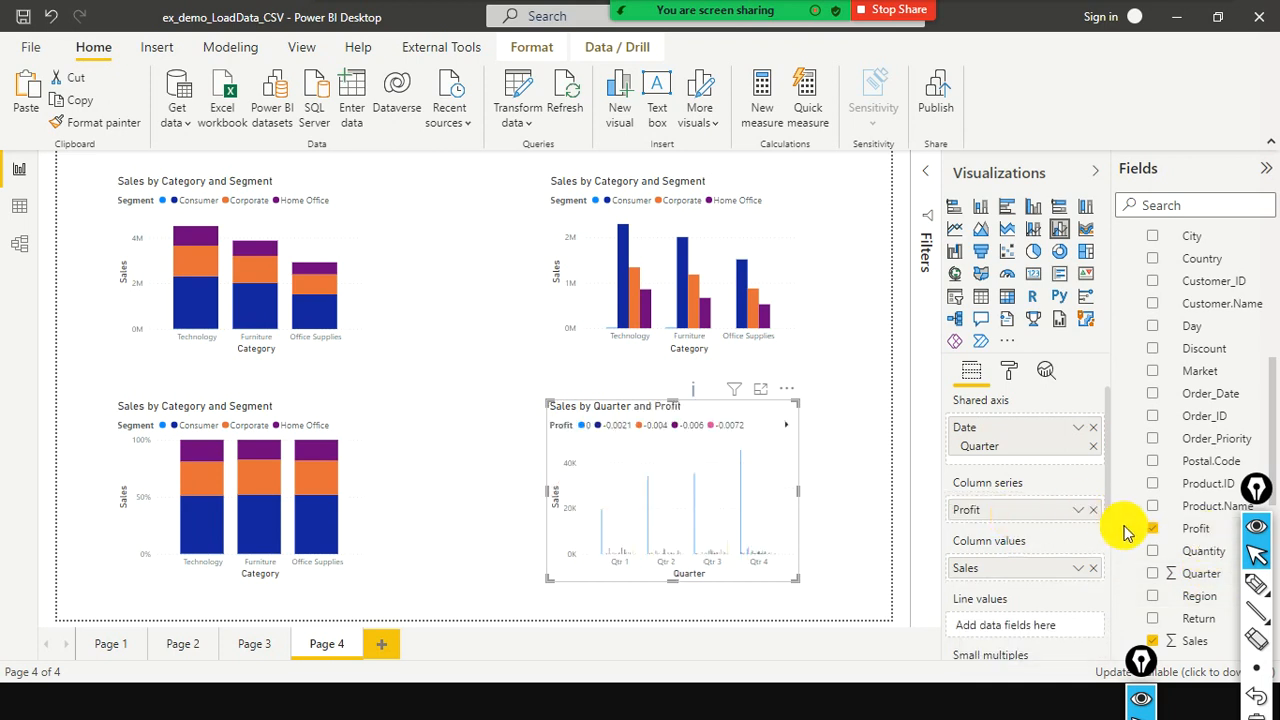
left_click(1093, 510)
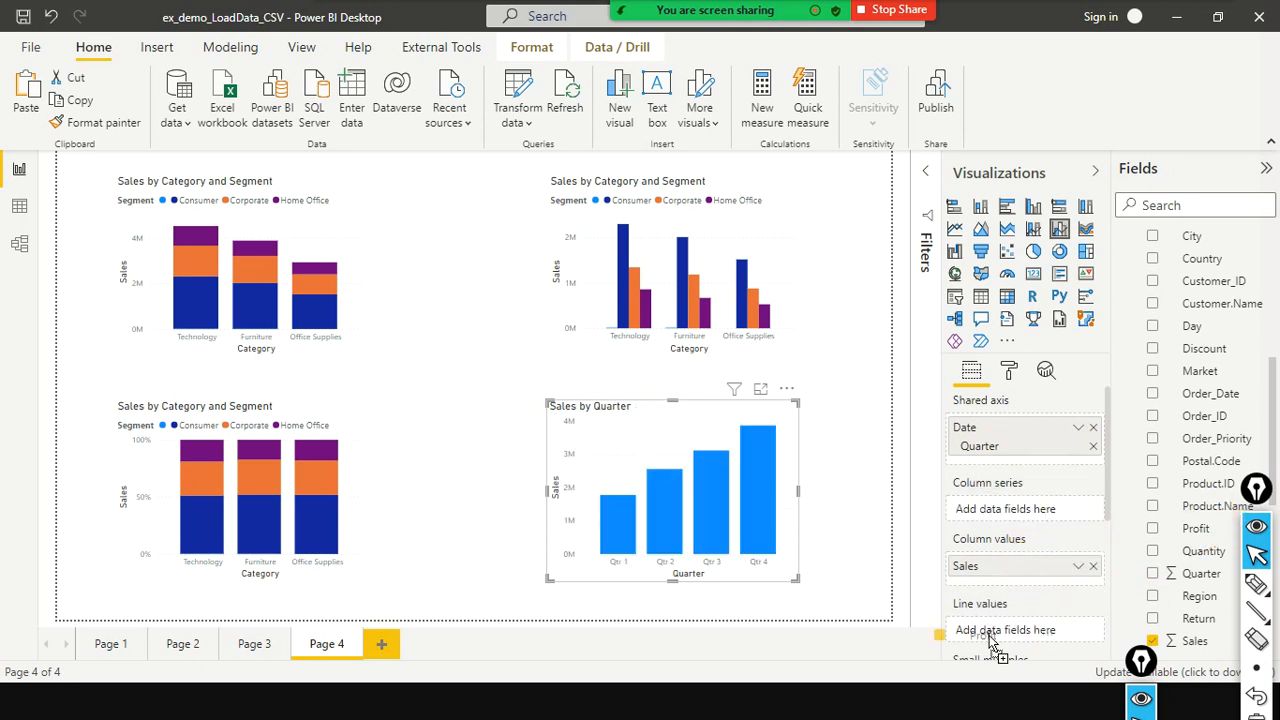
left_click_drag(1018, 635, 1020, 632)
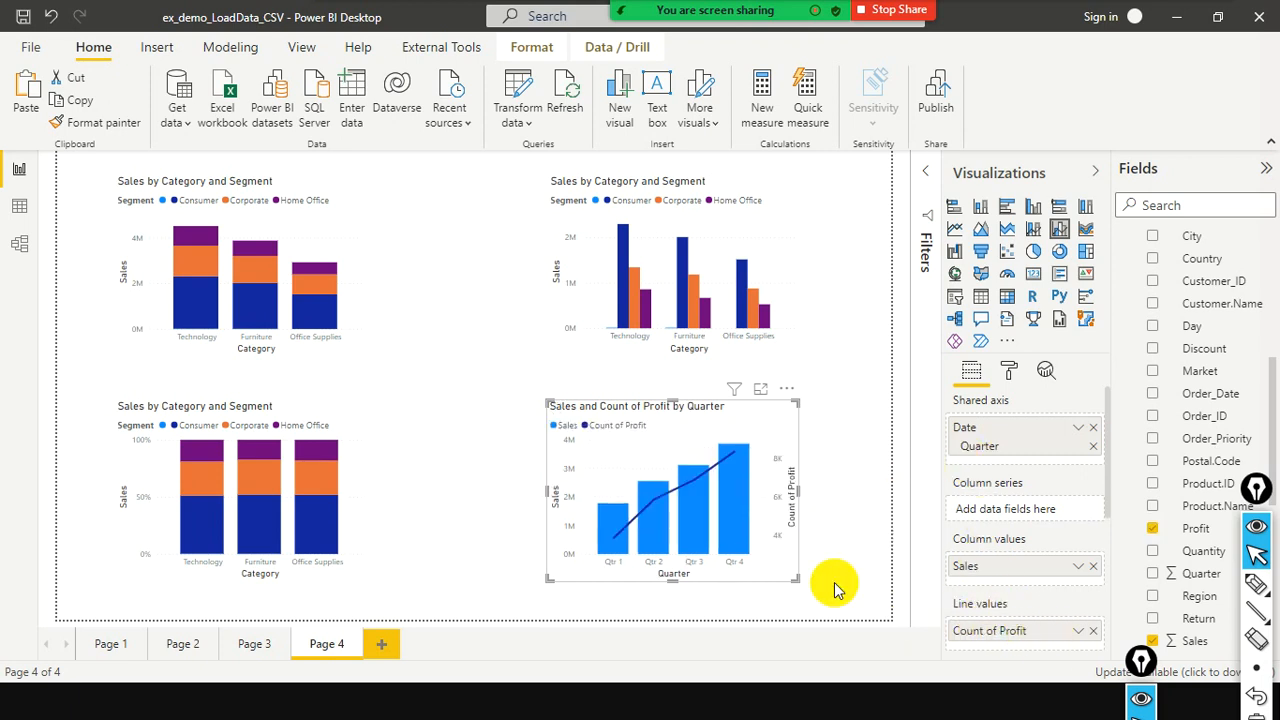
left_click(1077, 632)
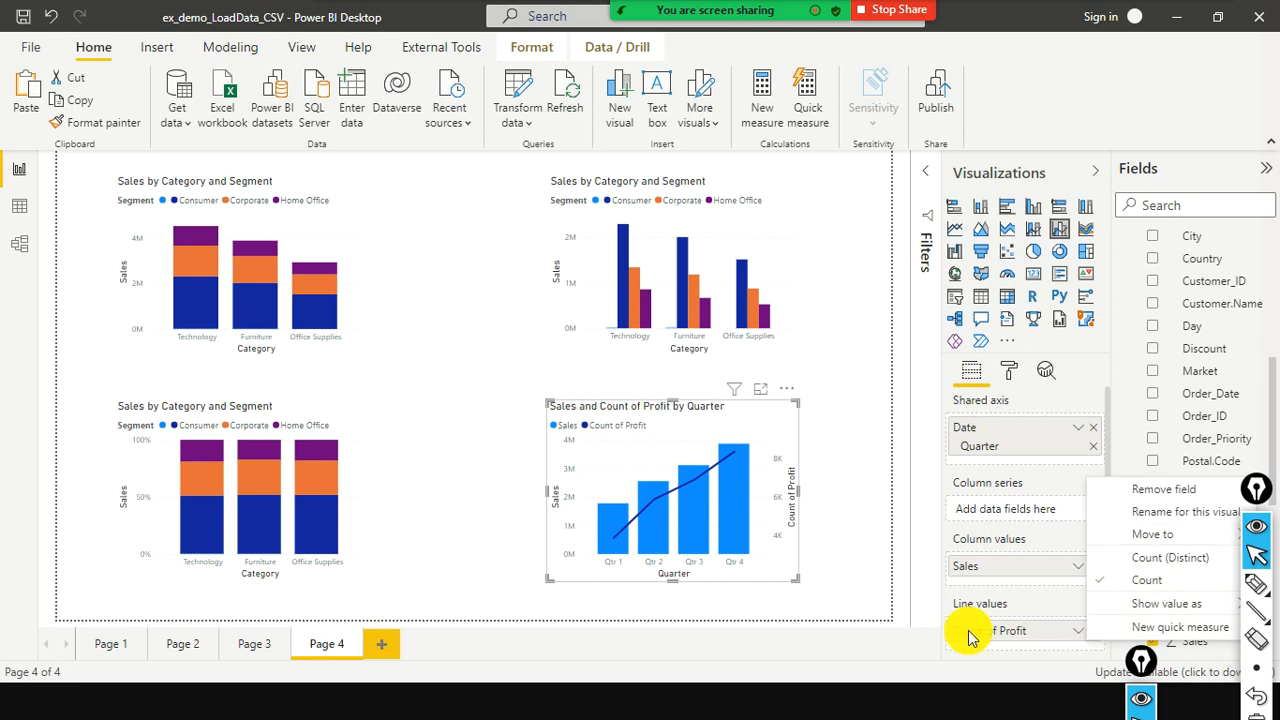
left_click(627, 533)
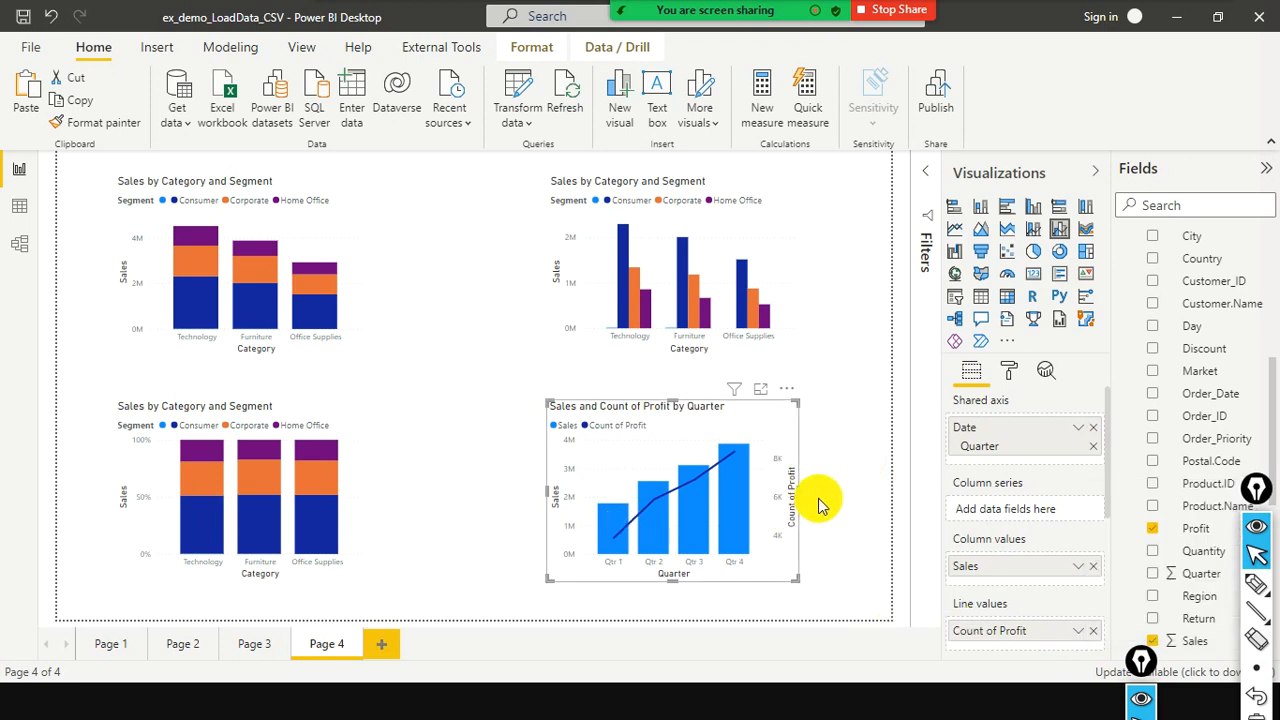
Widen the combo chart almost to the page's right edge and turn on its data labels
left_click_drag(805, 497, 864, 522)
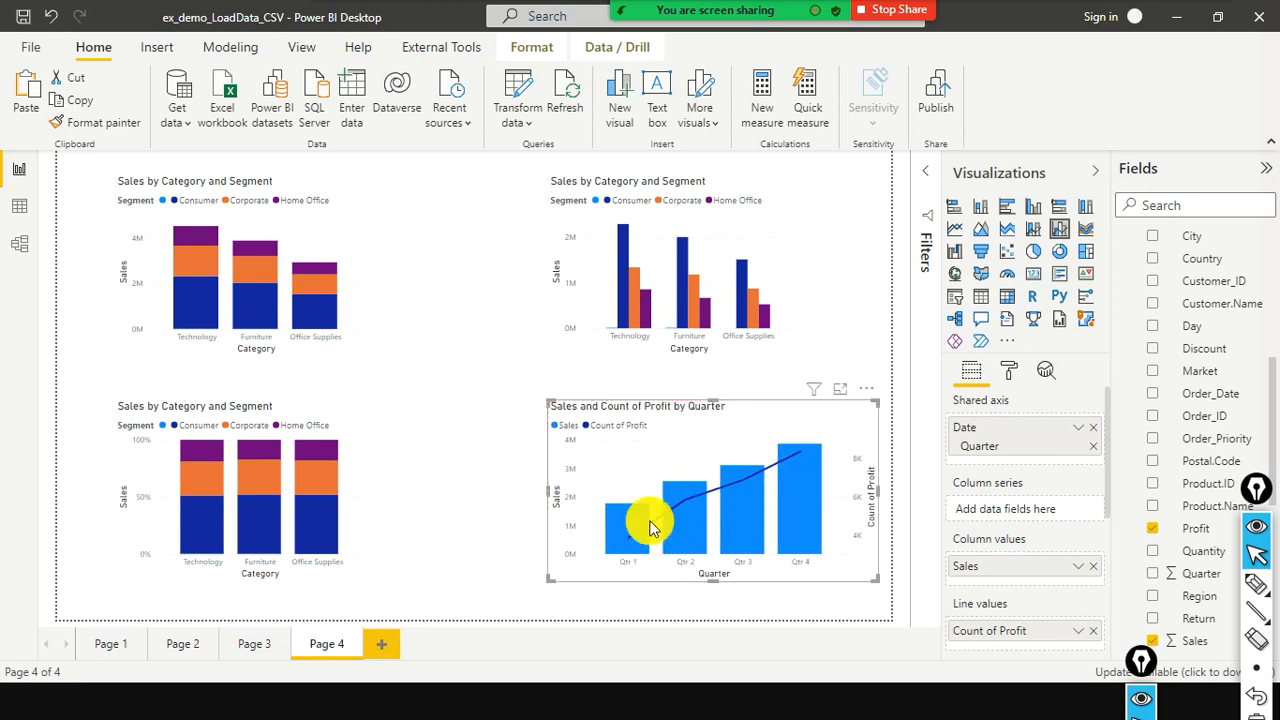
left_click(1008, 378)
scroll(1050, 500, "down", 3)
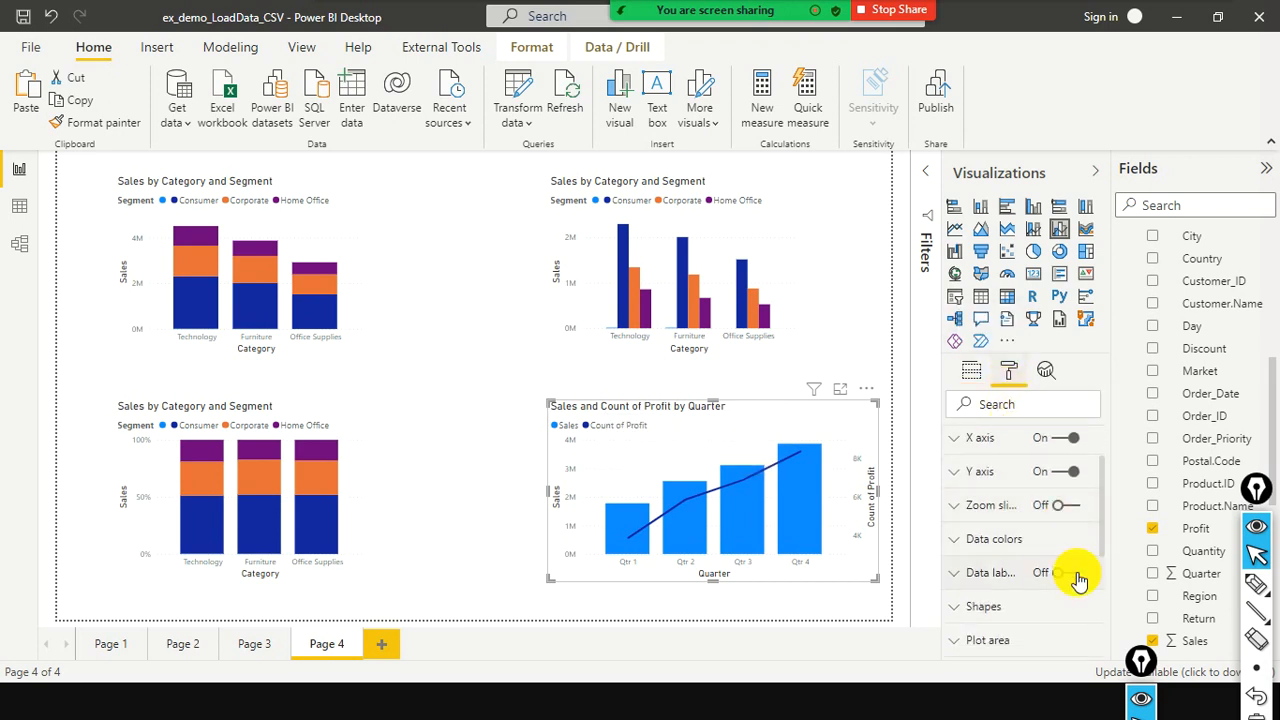
left_click(1072, 576)
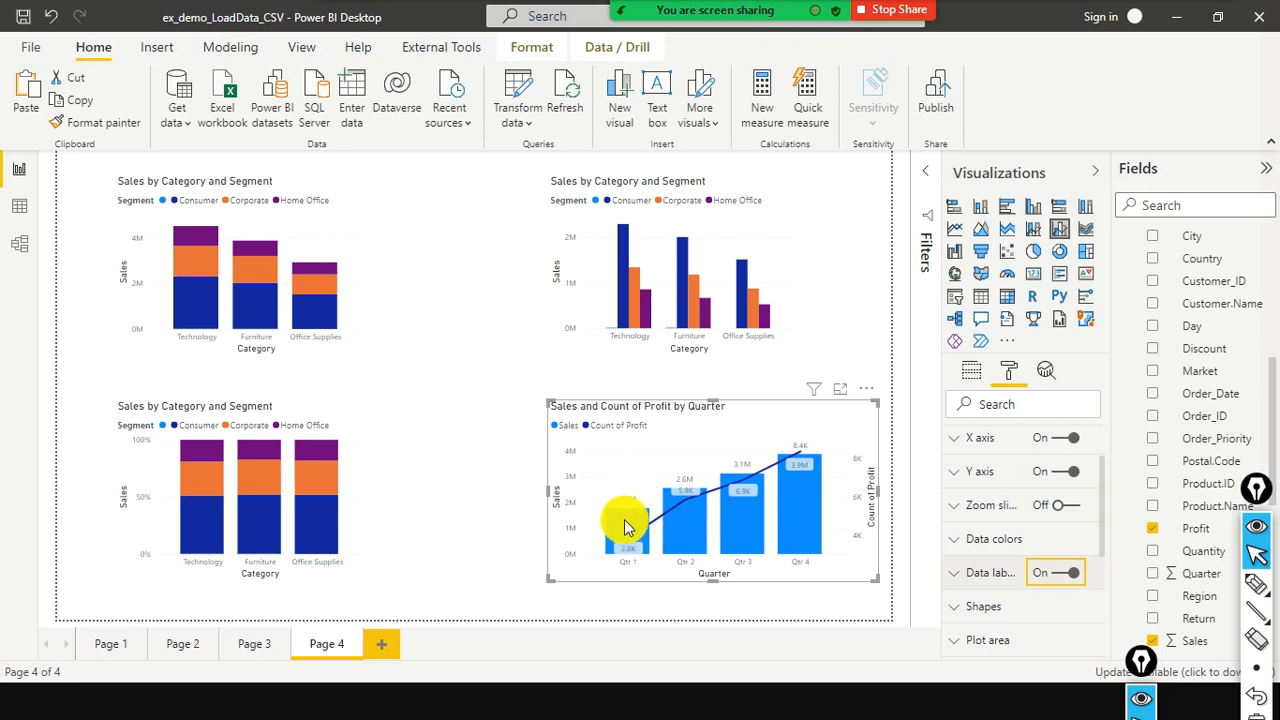
mouse_move(625, 524)
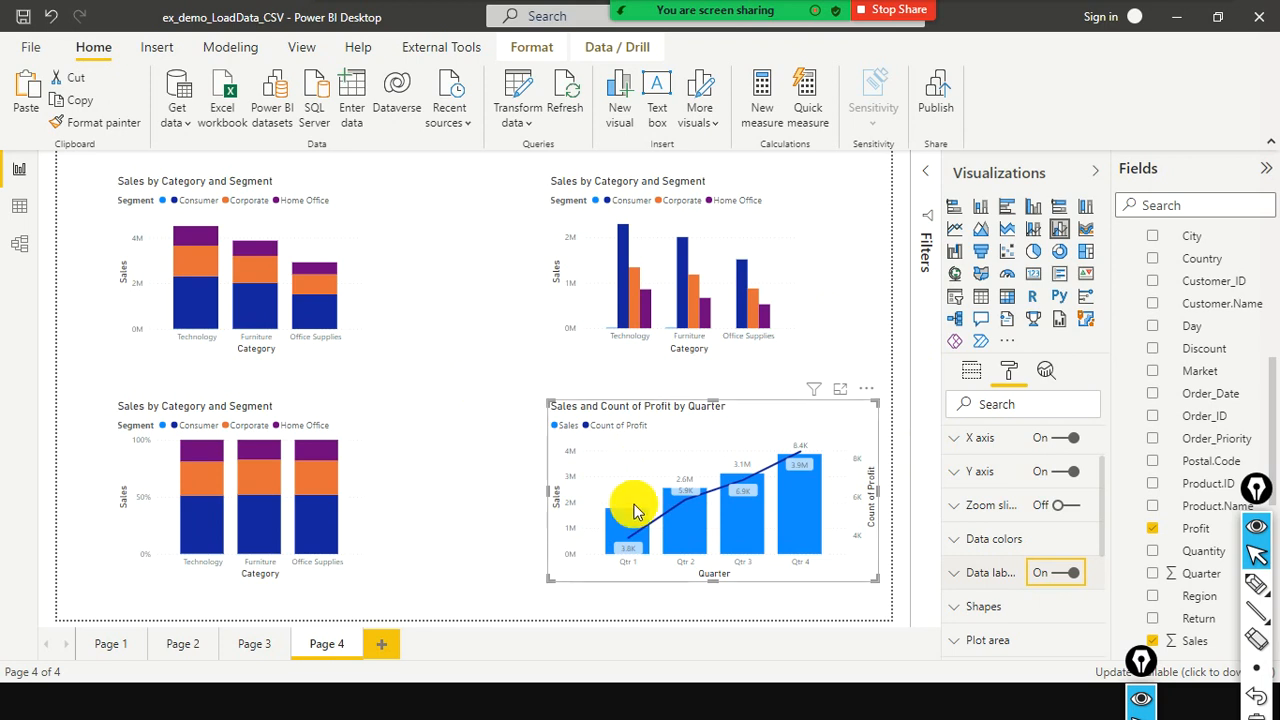
mouse_move(668, 508)
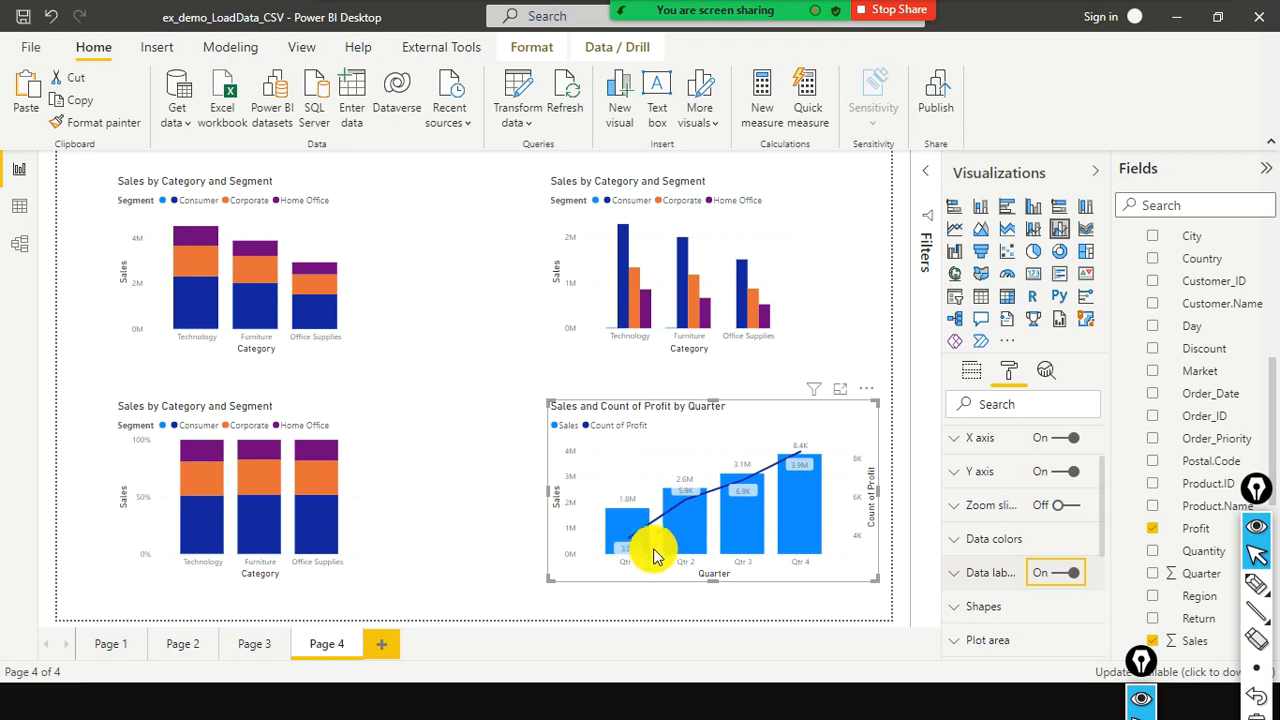
mouse_move(738, 520)
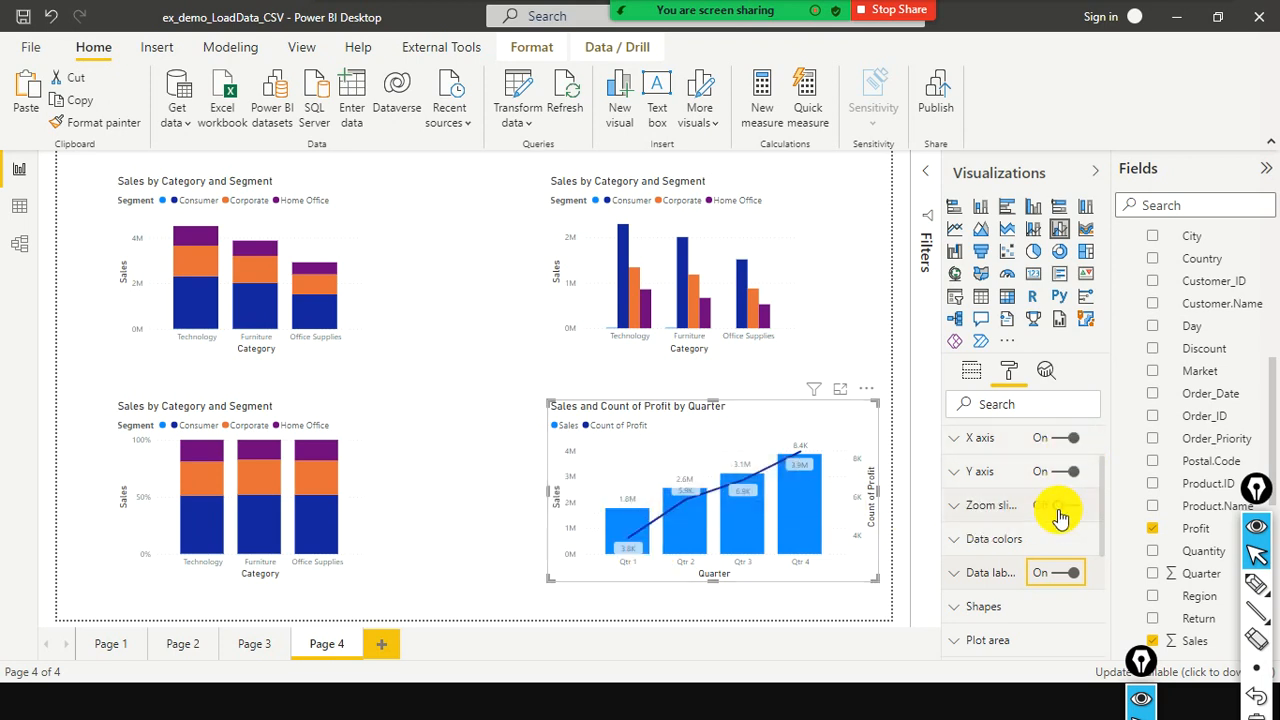
Try area shading under the combo chart's line in its Shapes settings
scroll(1062, 585, "down", 1)
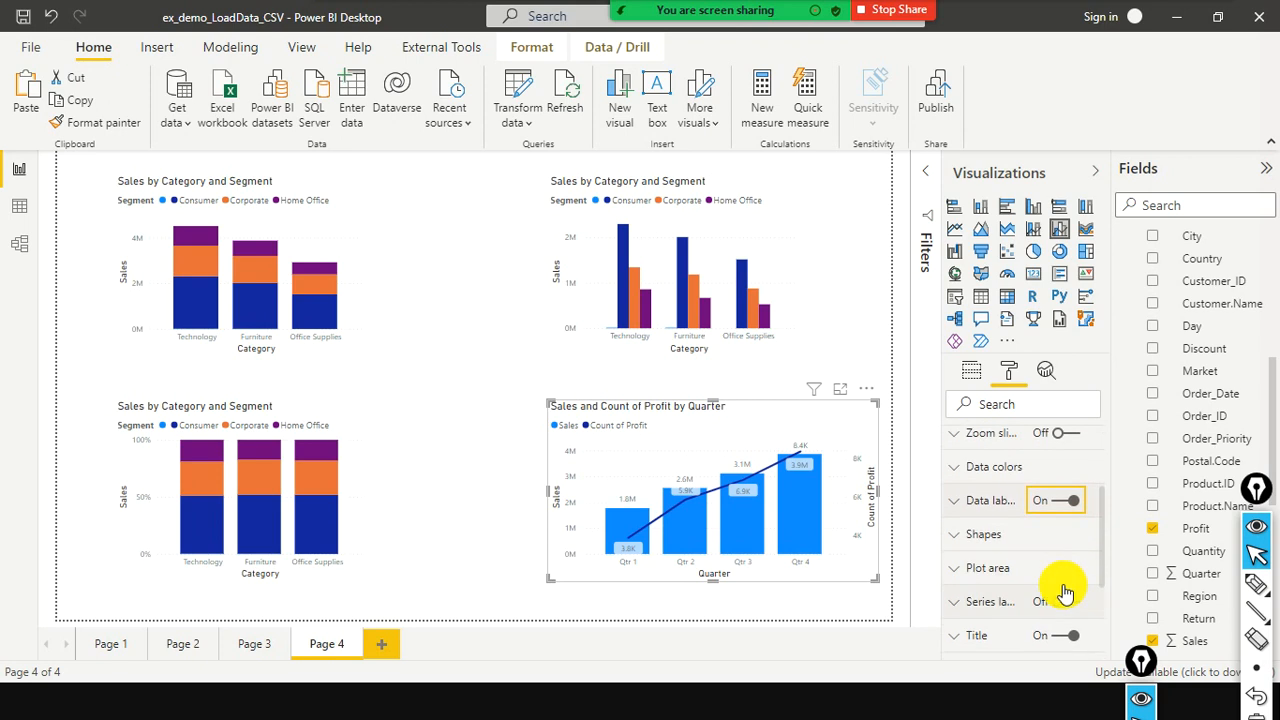
left_click(952, 536)
scroll(1028, 586, "down", 1)
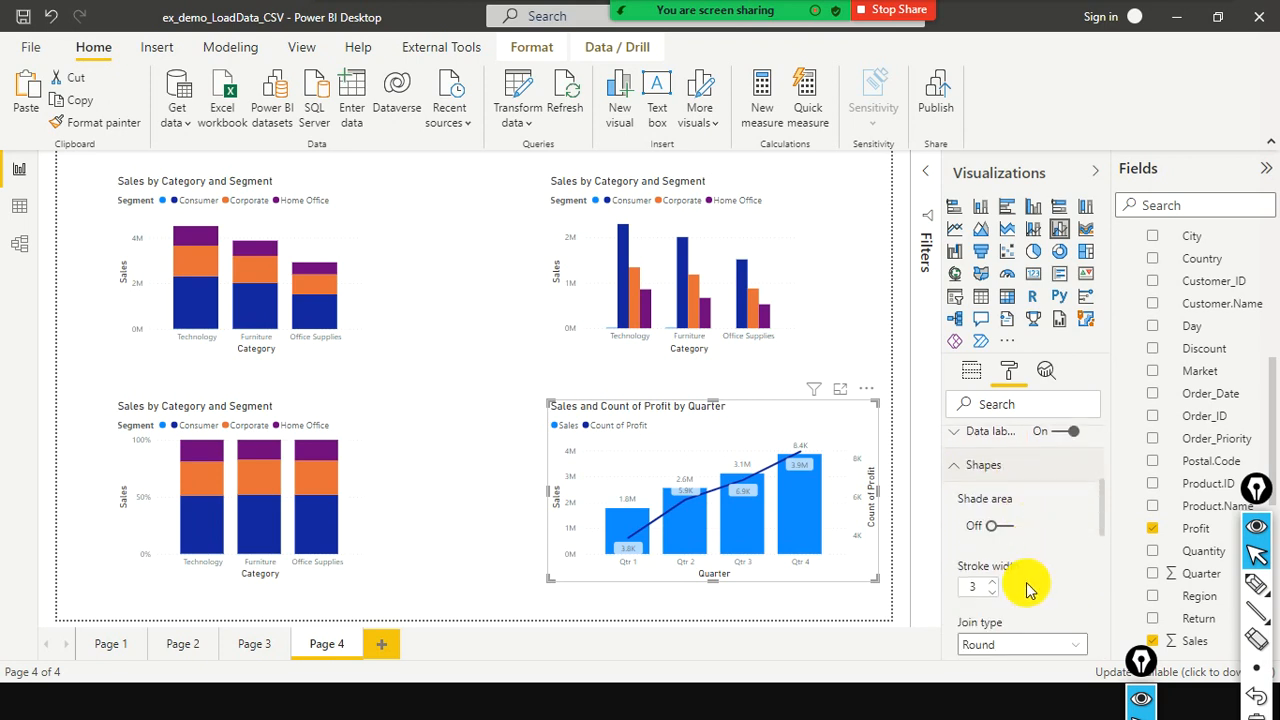
left_click(1004, 523)
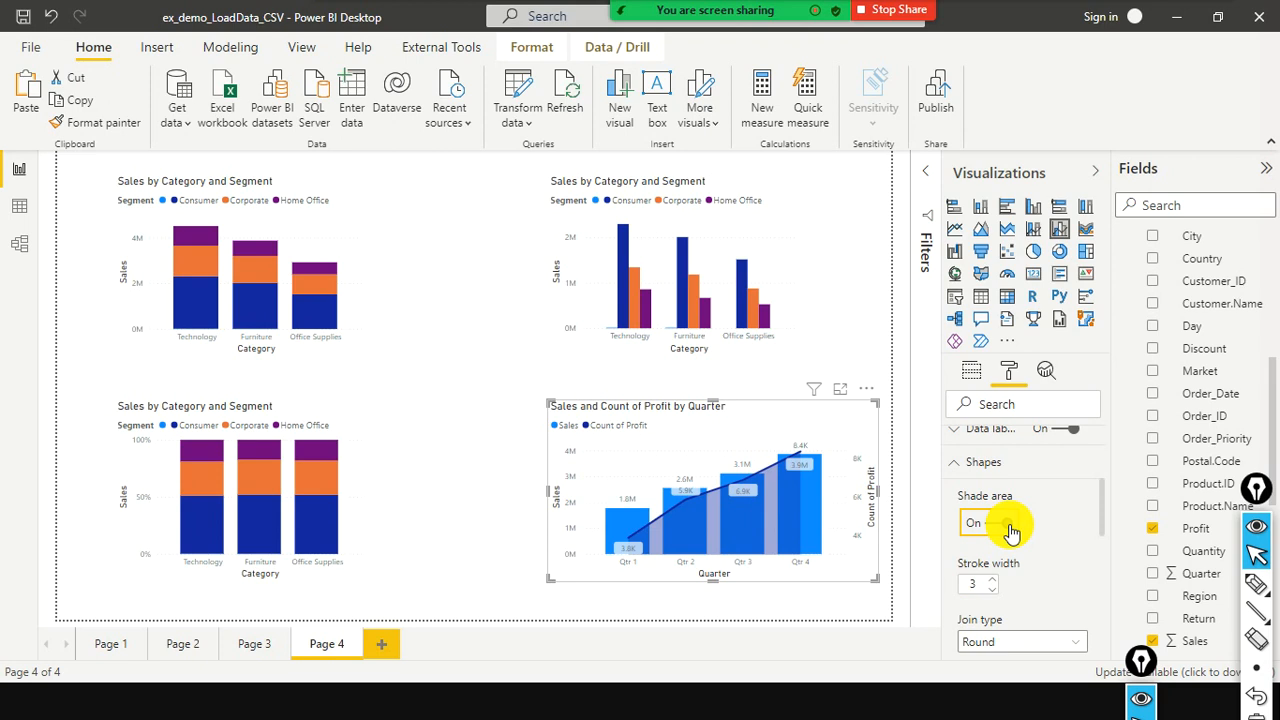
left_click(988, 530)
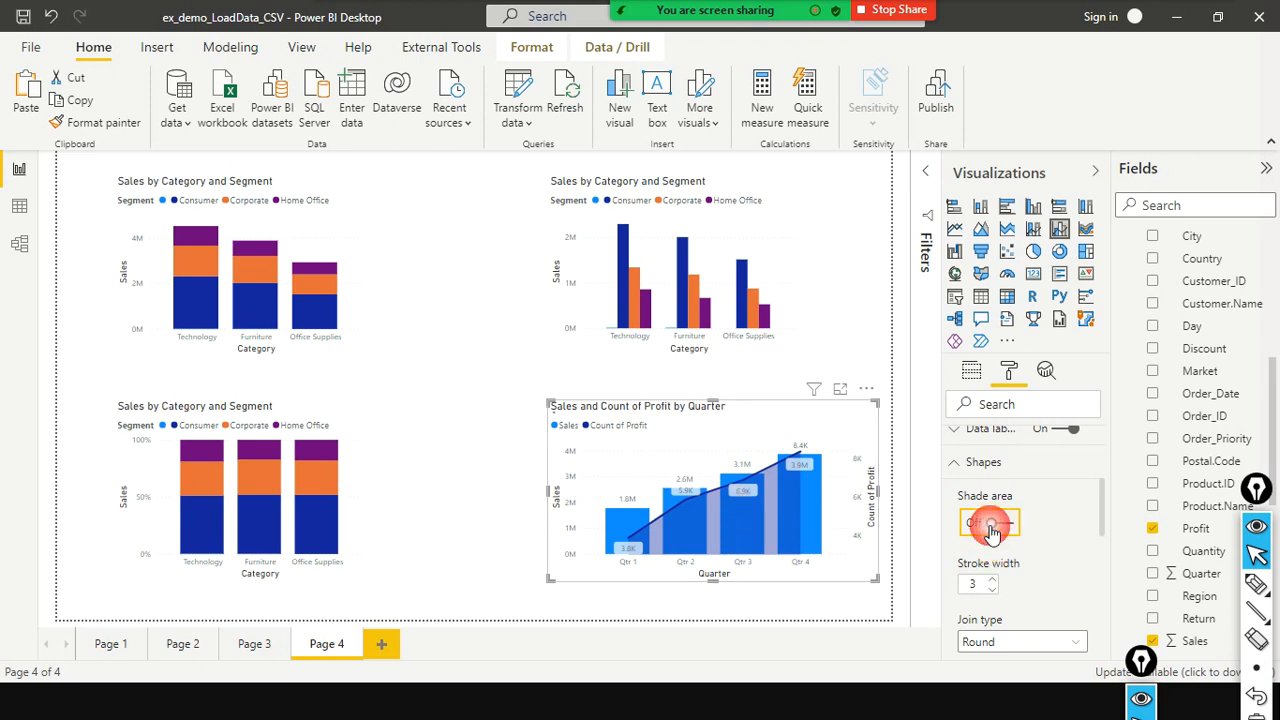
Set the join type of the combo chart's line to Bevel
scroll(990, 560, "down", 1)
scroll(993, 572, "down", 4)
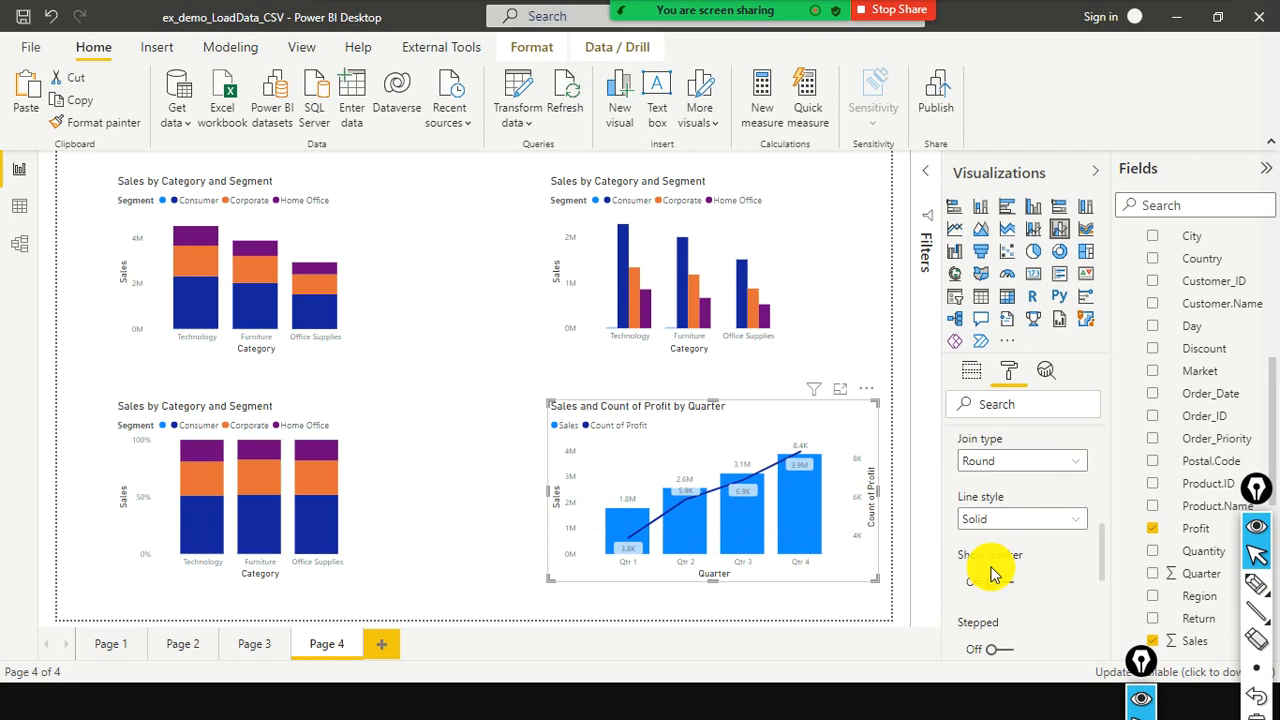
left_click(1075, 461)
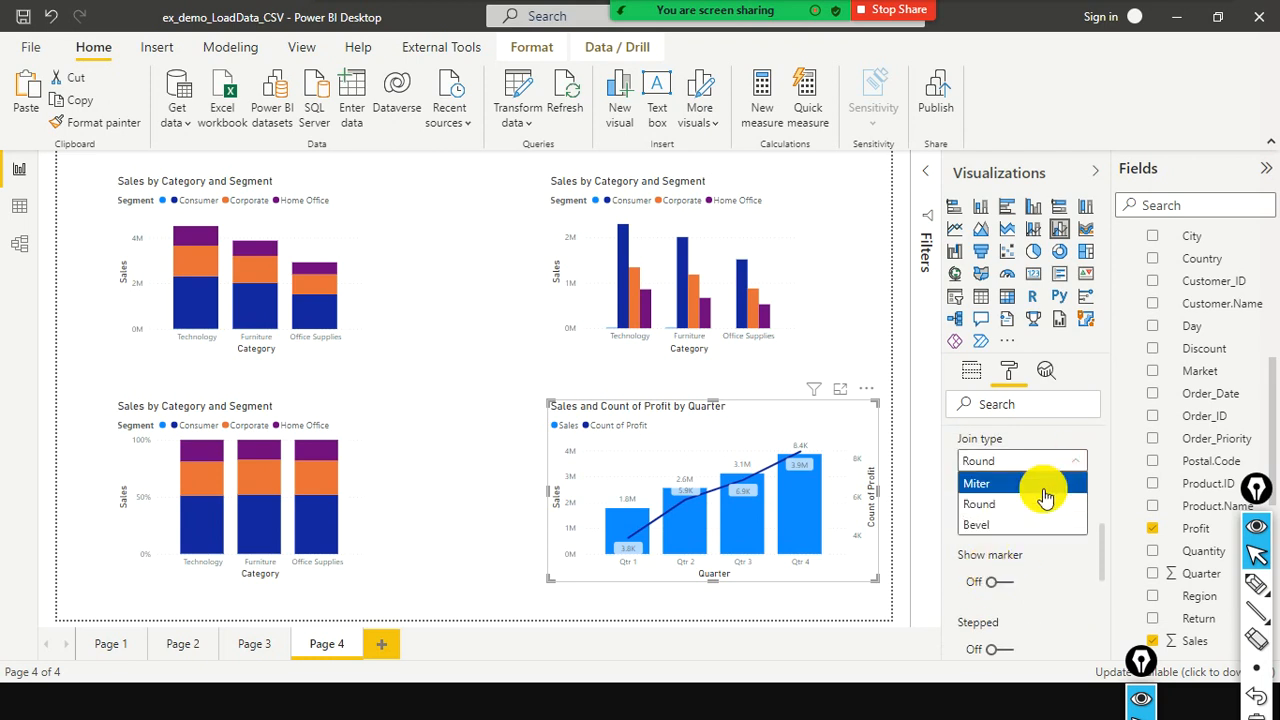
left_click(1019, 527)
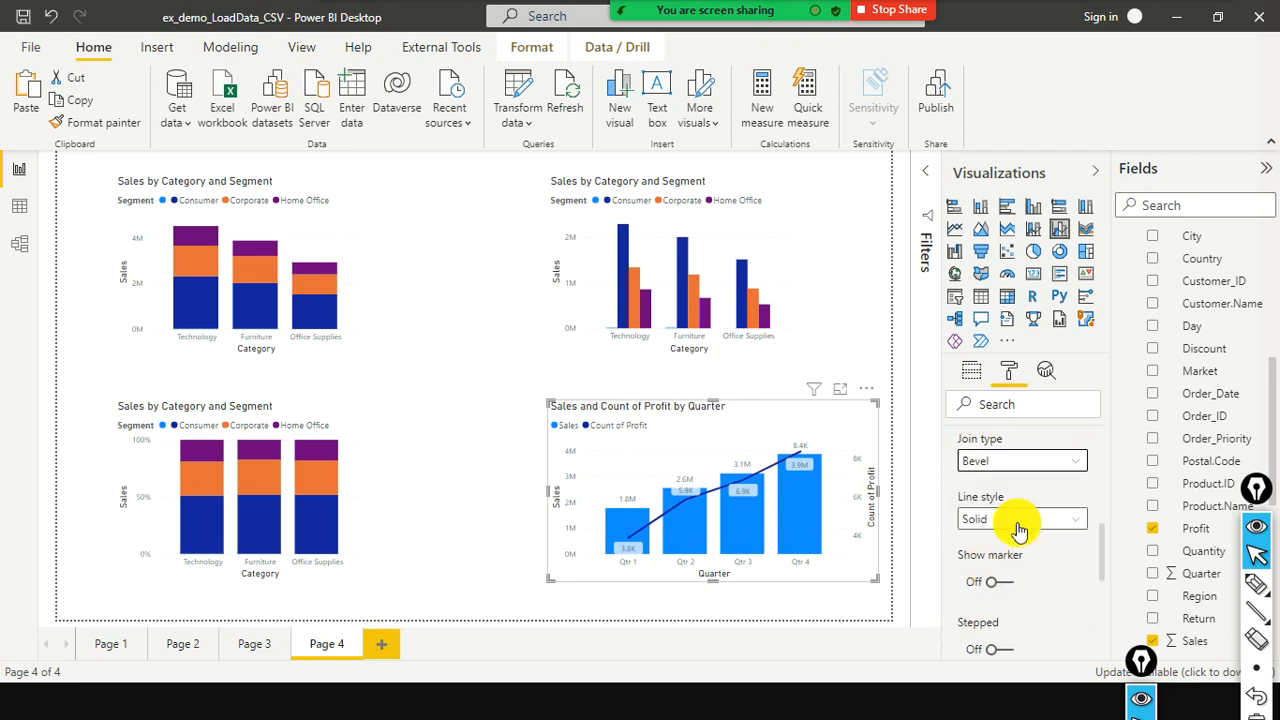
Turn on the stepped style for the combo chart's line, compare it with the normal line, and deselect the chart
scroll(1015, 535, "down", 3)
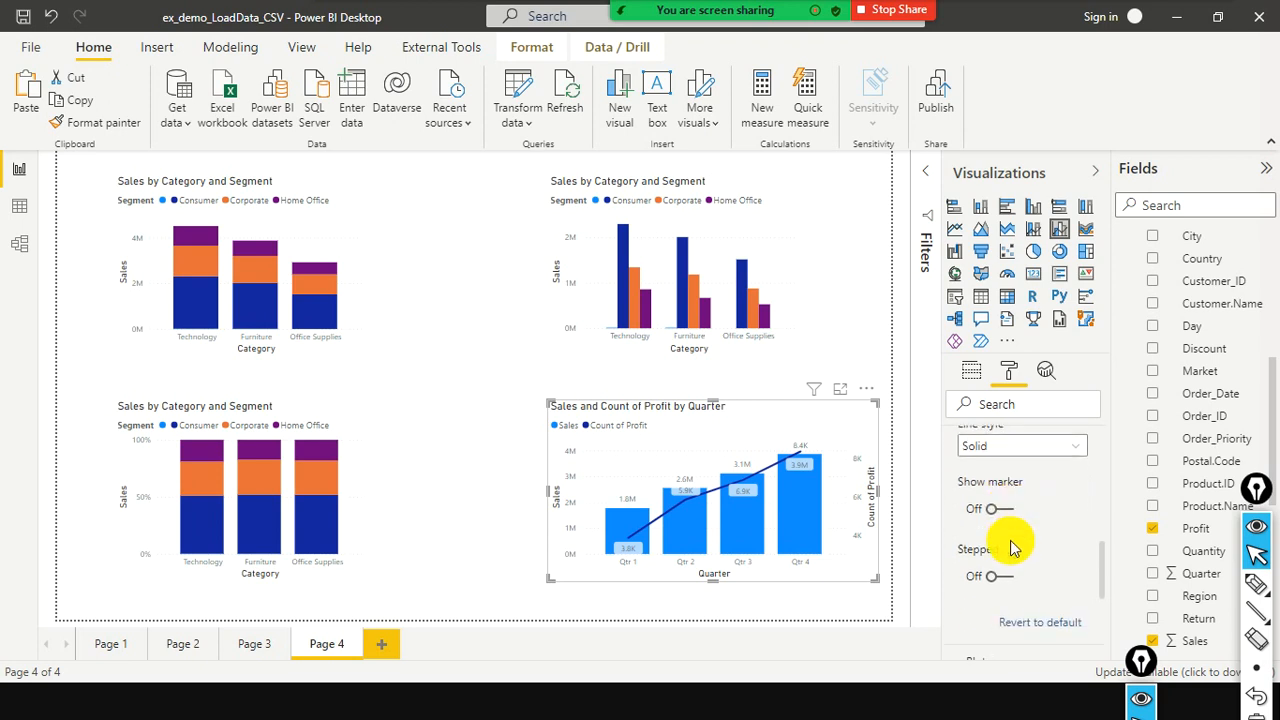
scroll(1000, 550, "down", 3)
scroll(1006, 550, "up", 2)
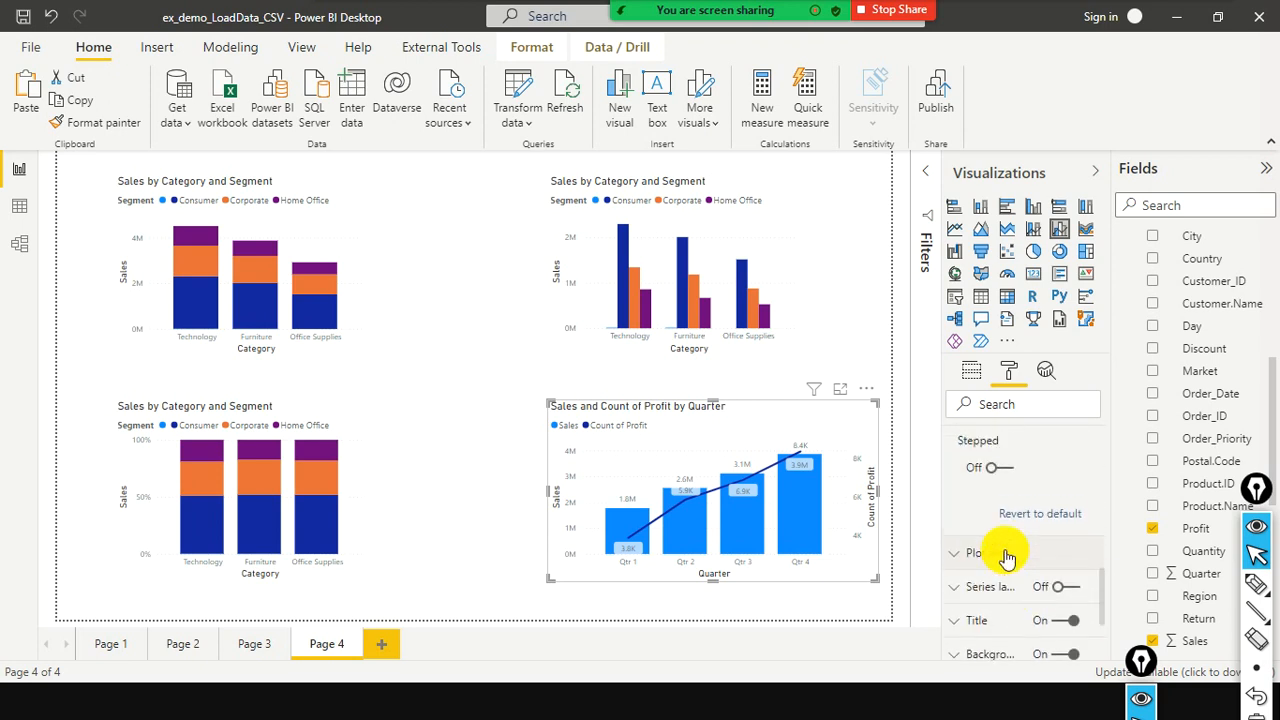
left_click(1012, 472)
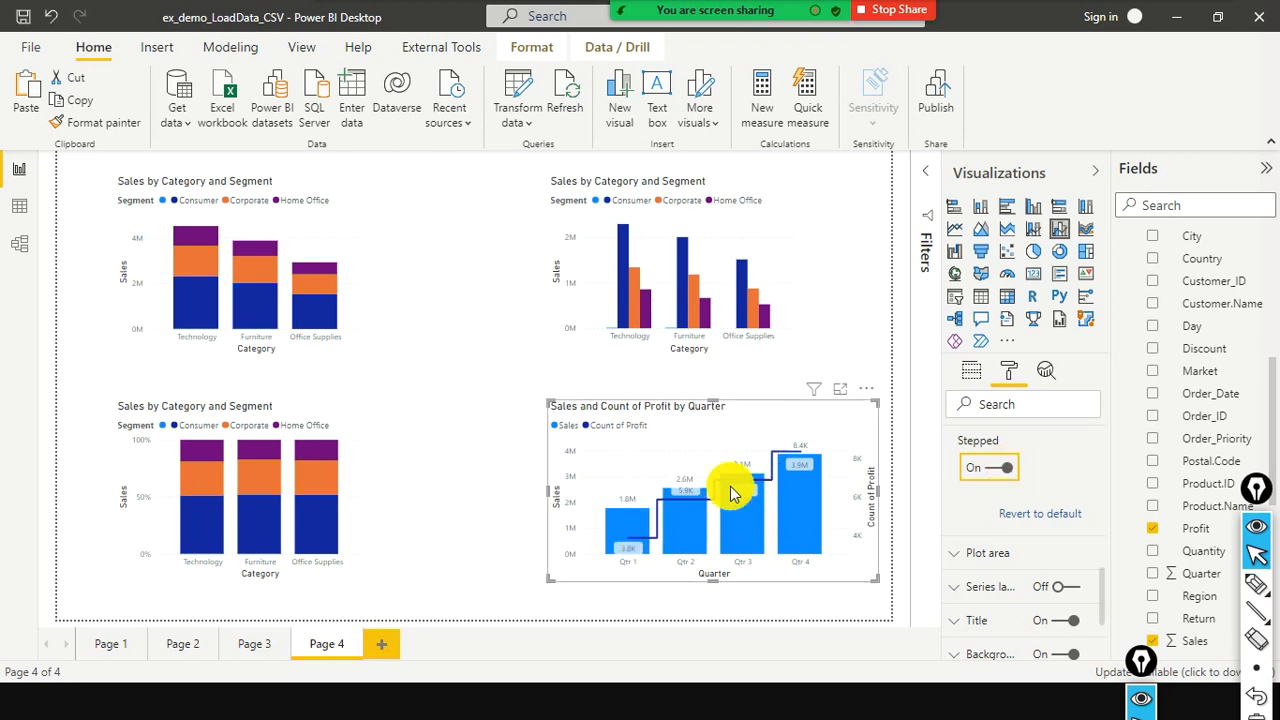
left_click(1008, 478)
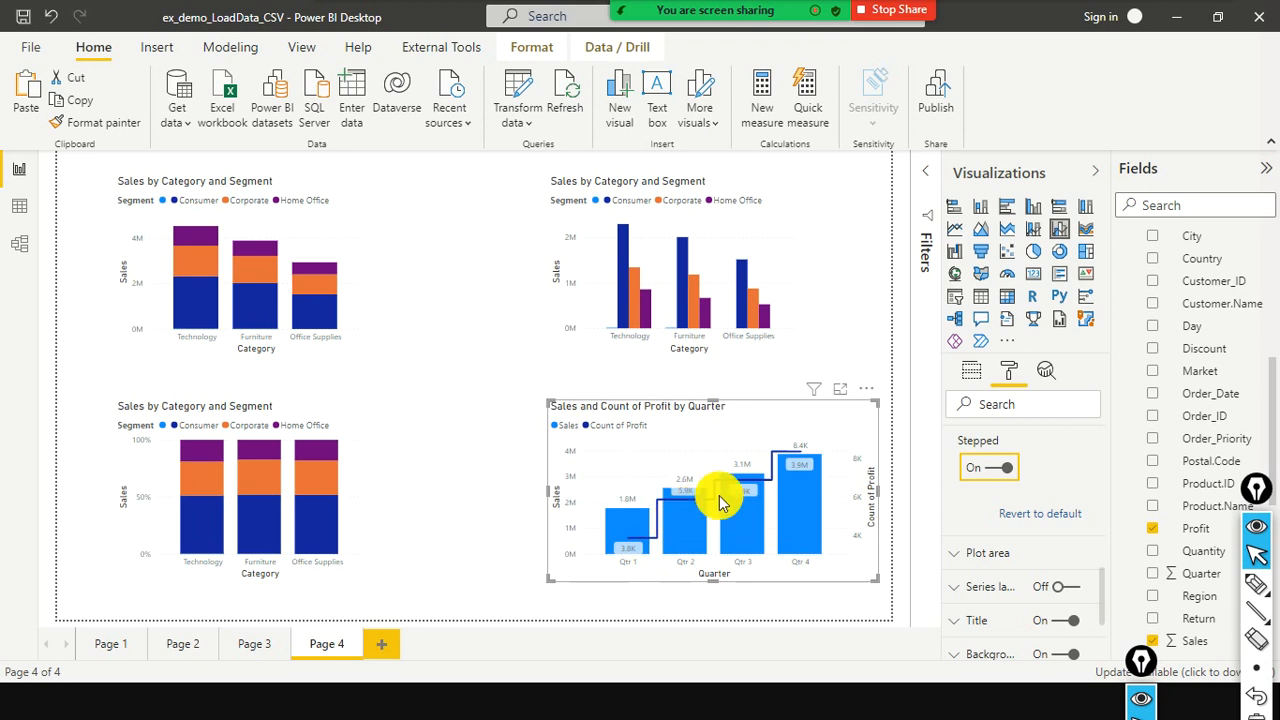
left_click(991, 470)
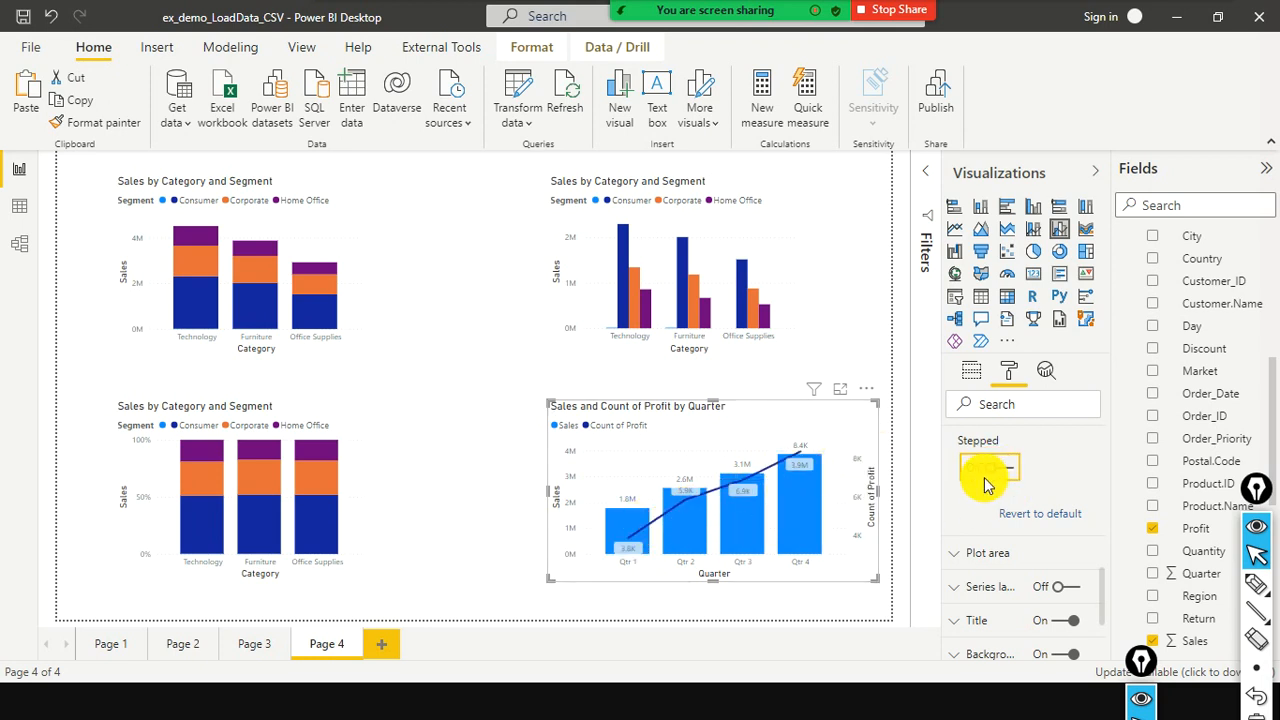
left_click(1008, 470)
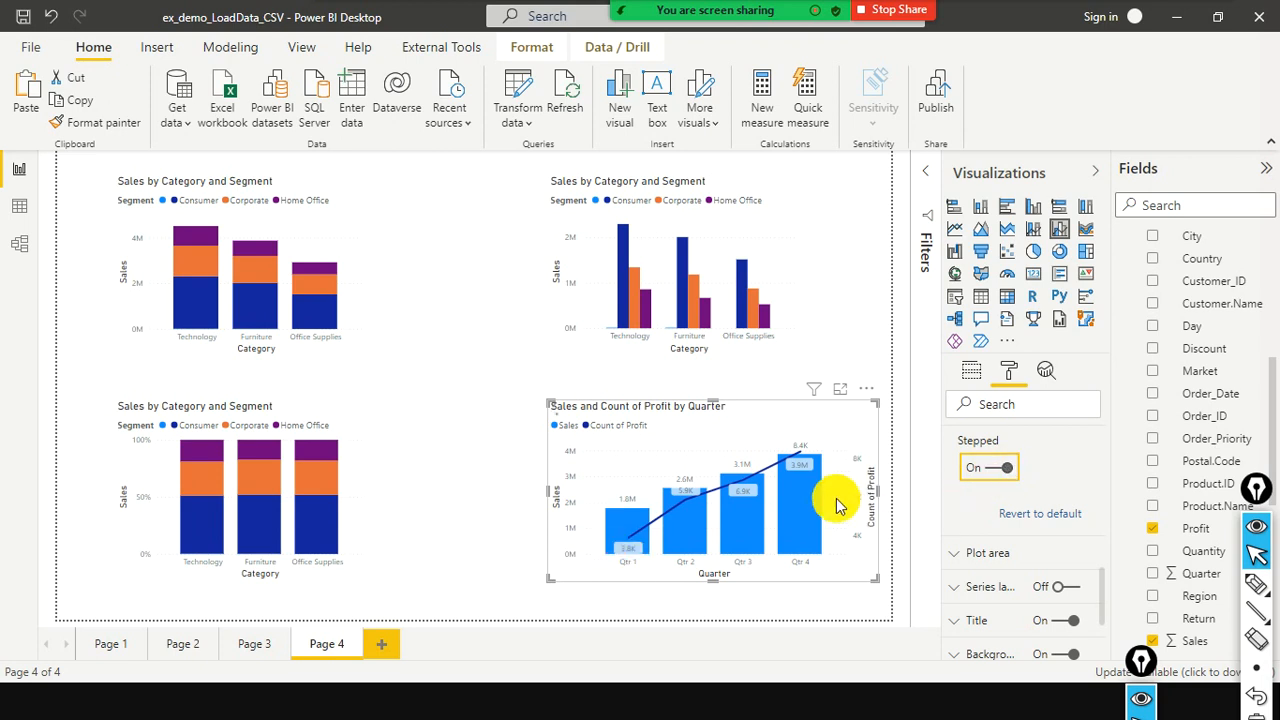
scroll(1038, 560, "down", 2)
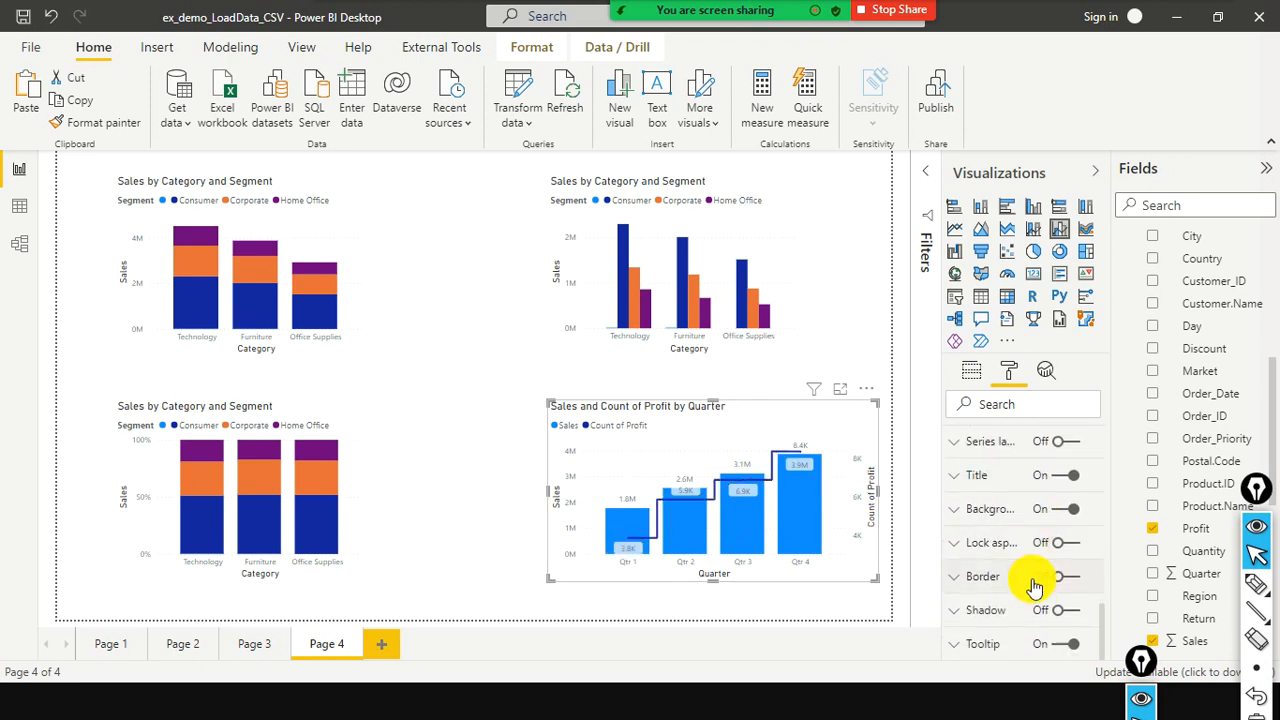
scroll(1034, 588, "down", 1)
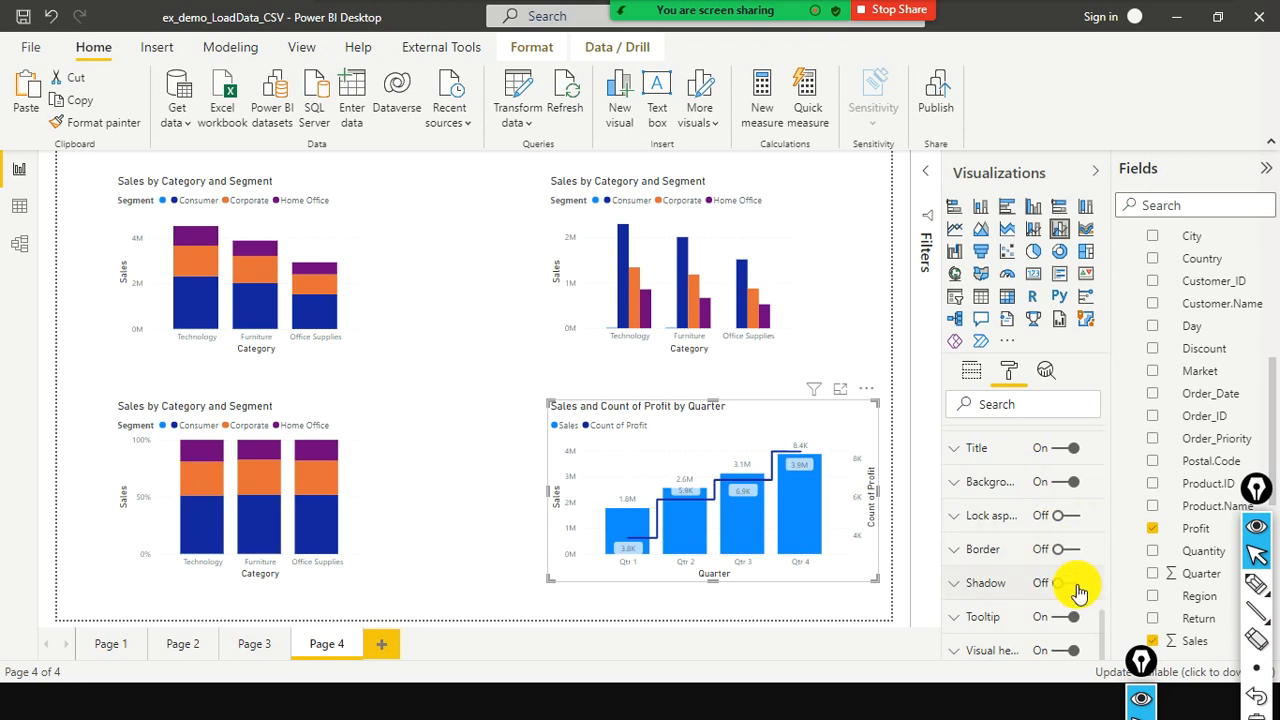
left_click(452, 432)
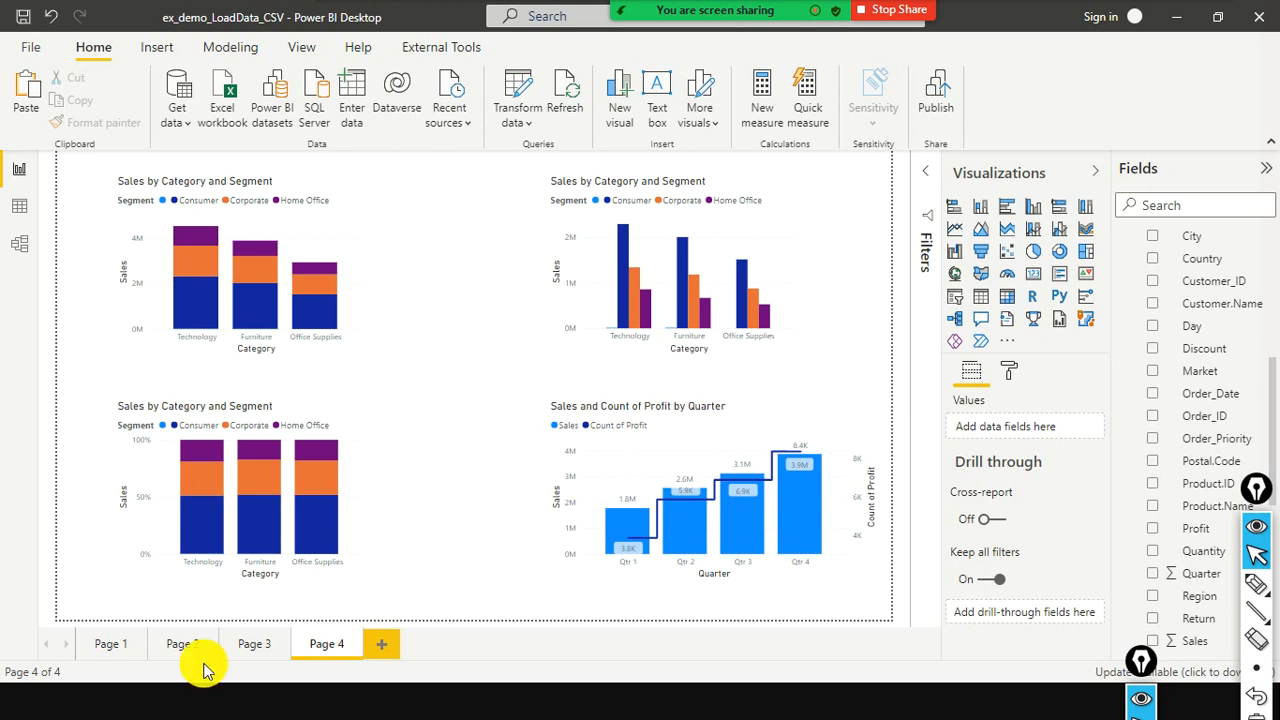
Rename Page 4 to Stacked&Clustered Charts and add a new blank report page
left_click(309, 646)
right_click(309, 646)
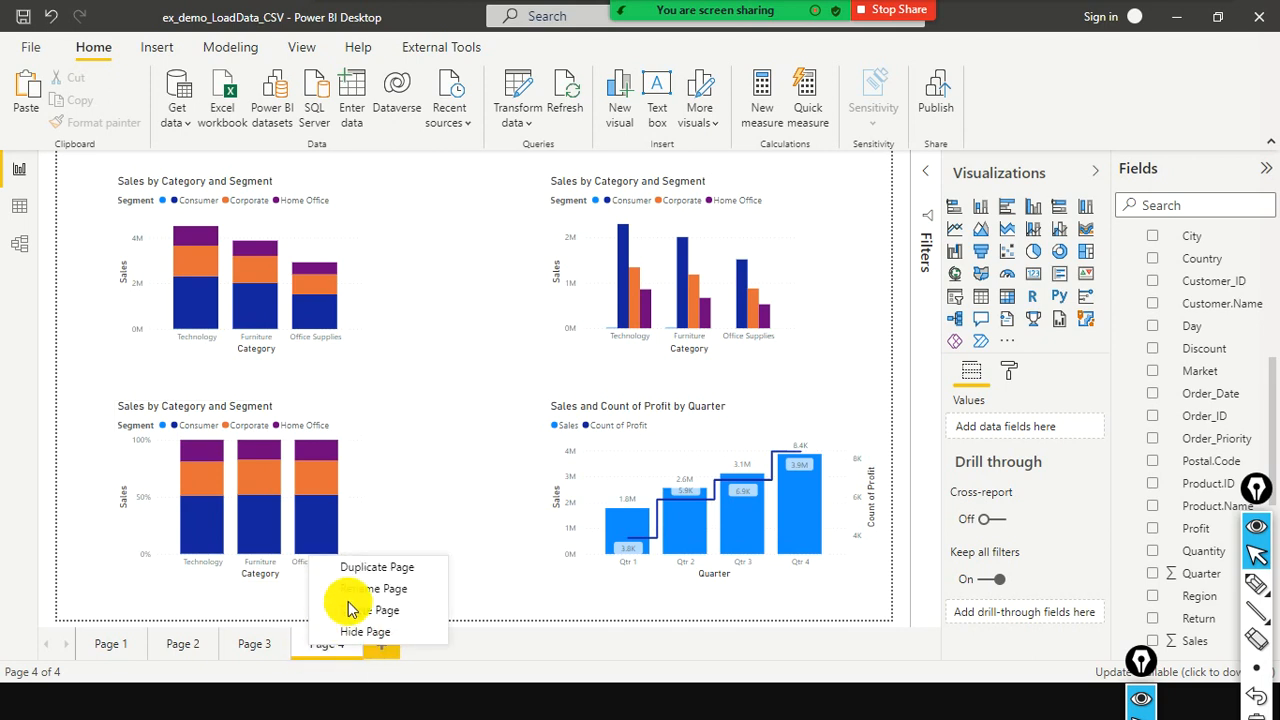
left_click(366, 597)
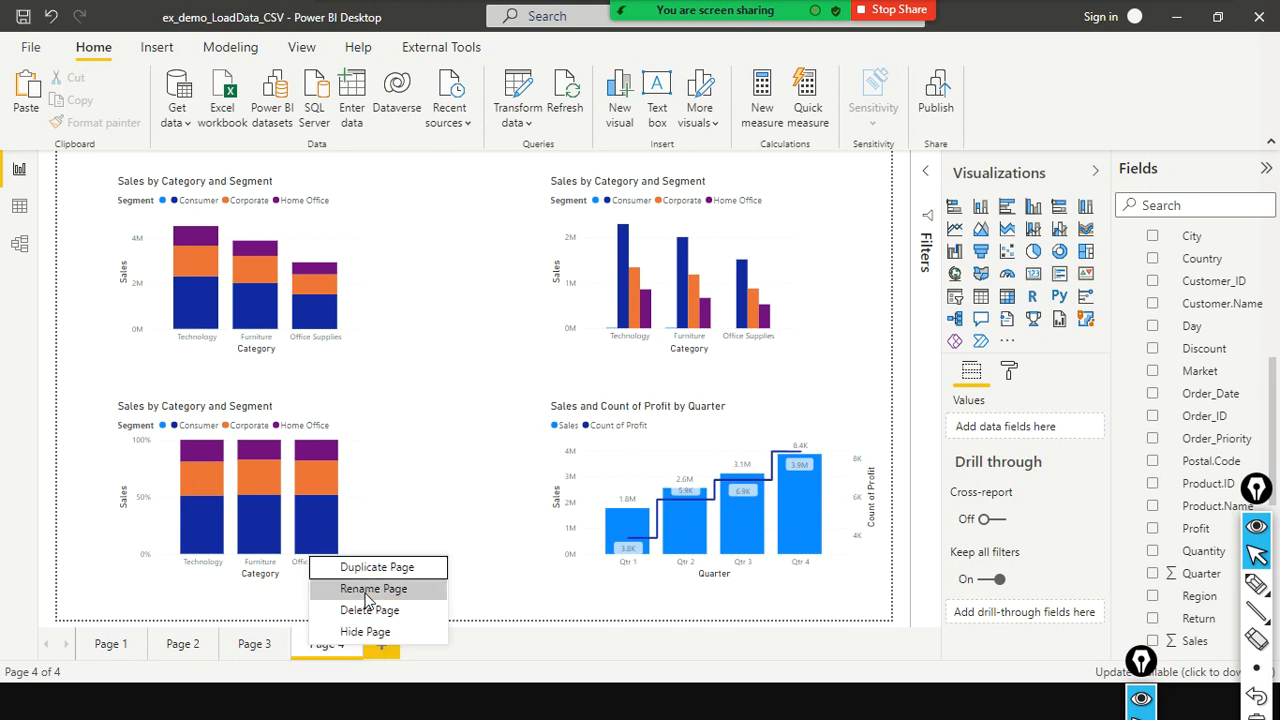
double_click(327, 645)
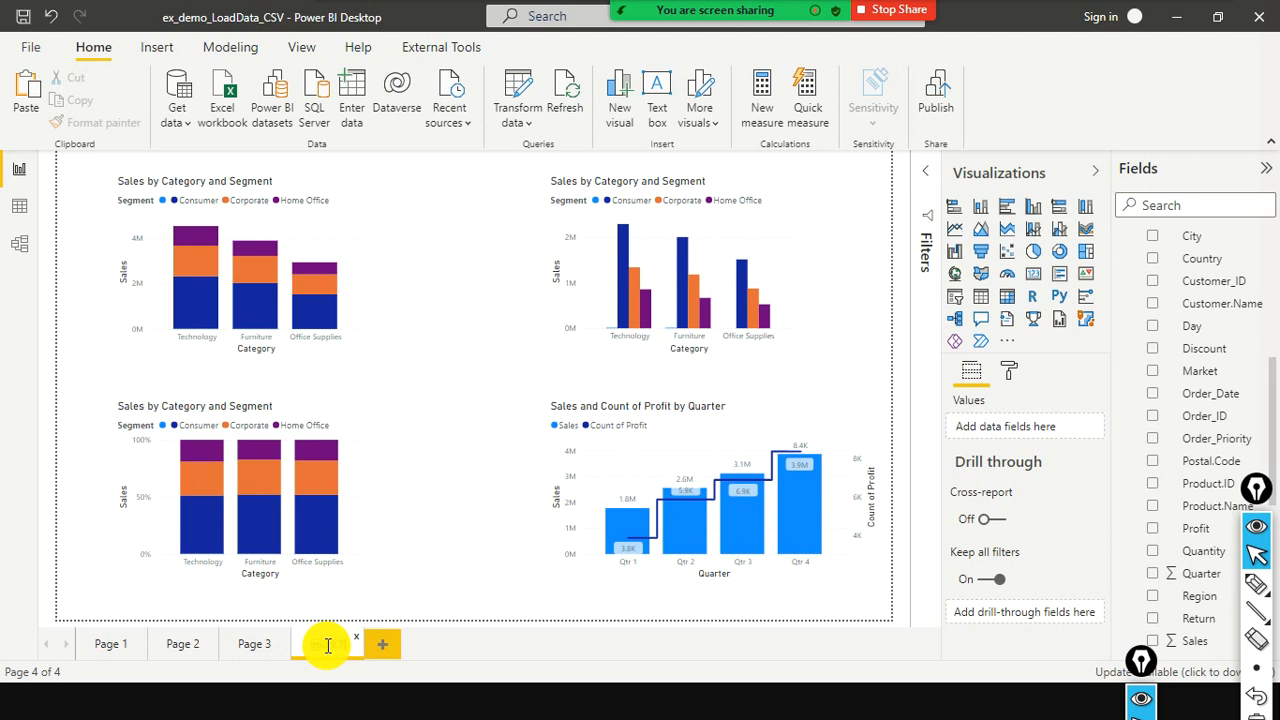
key("Return")
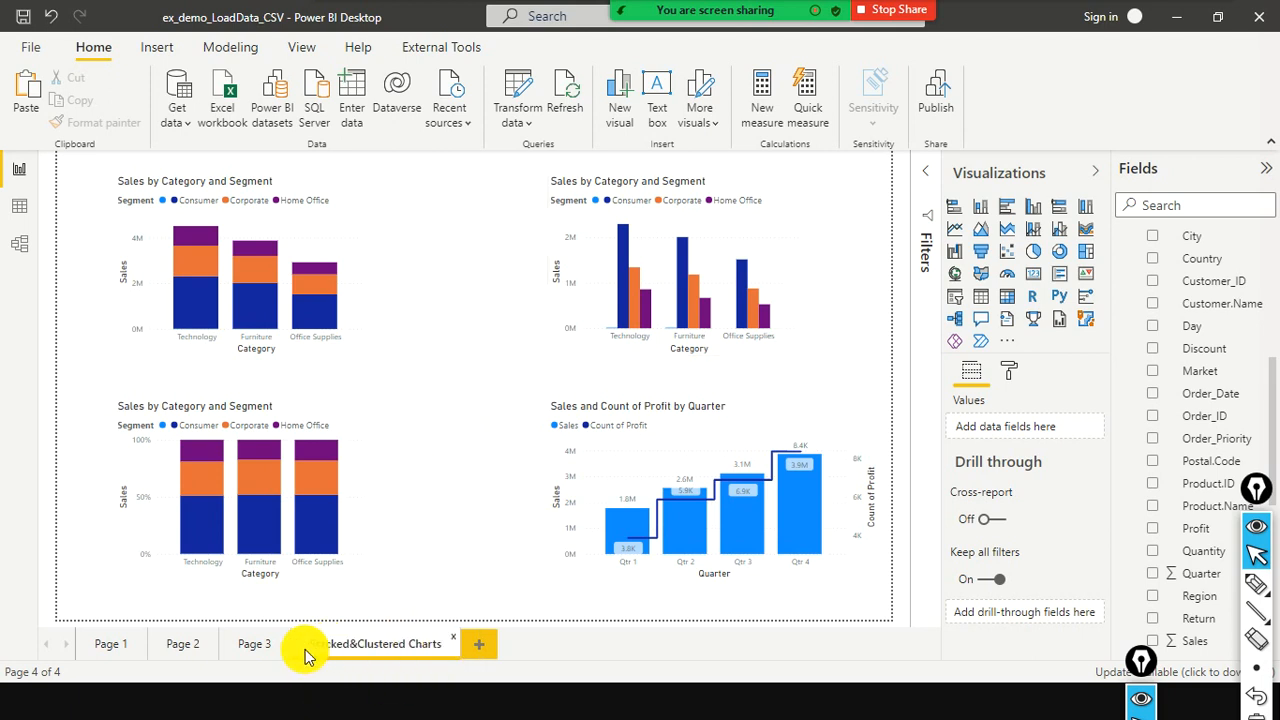
left_click(481, 647)
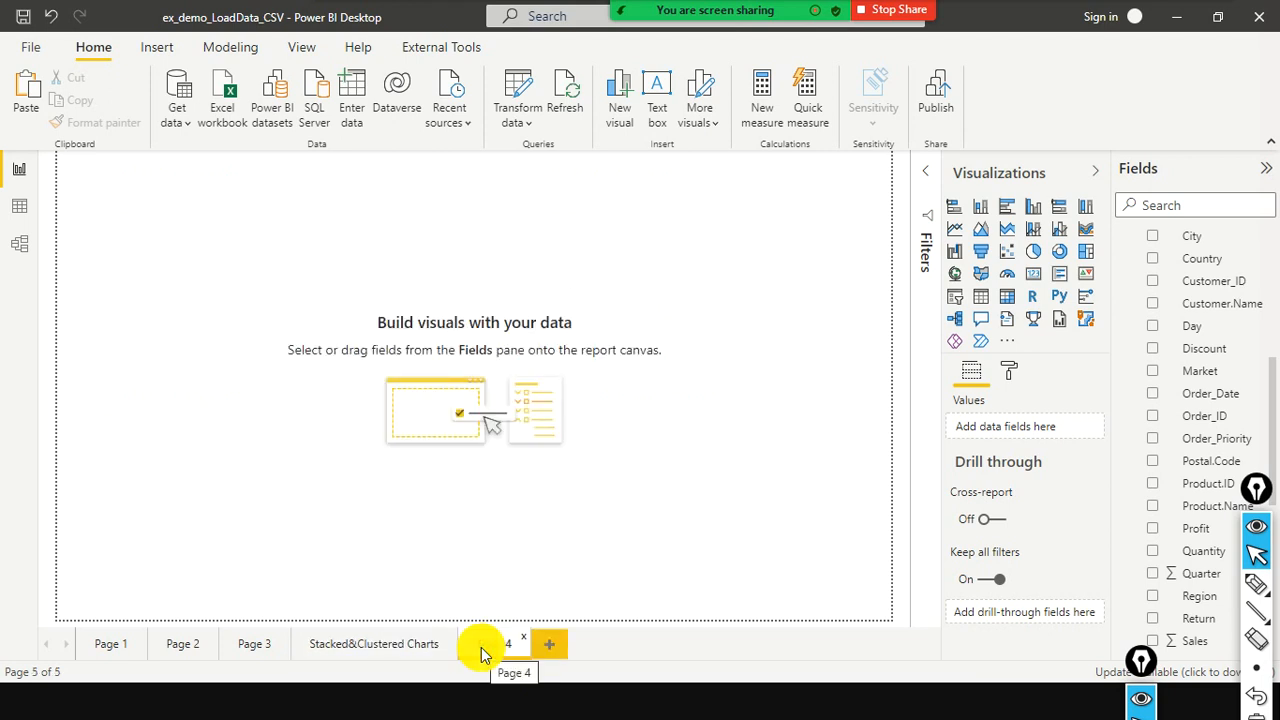
Switch to the PowerPoint slide show and advance to the Scatter Plots & Bubble Chart slide
key("alt+Tab")
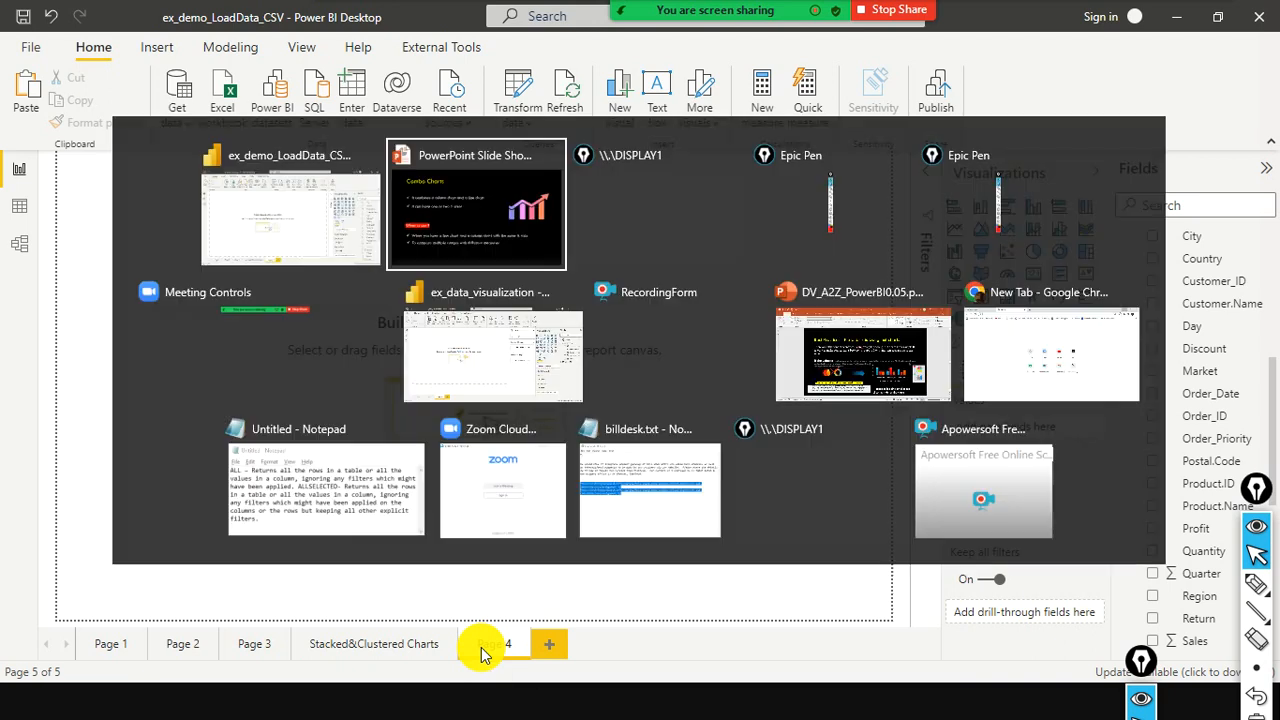
key("Right")
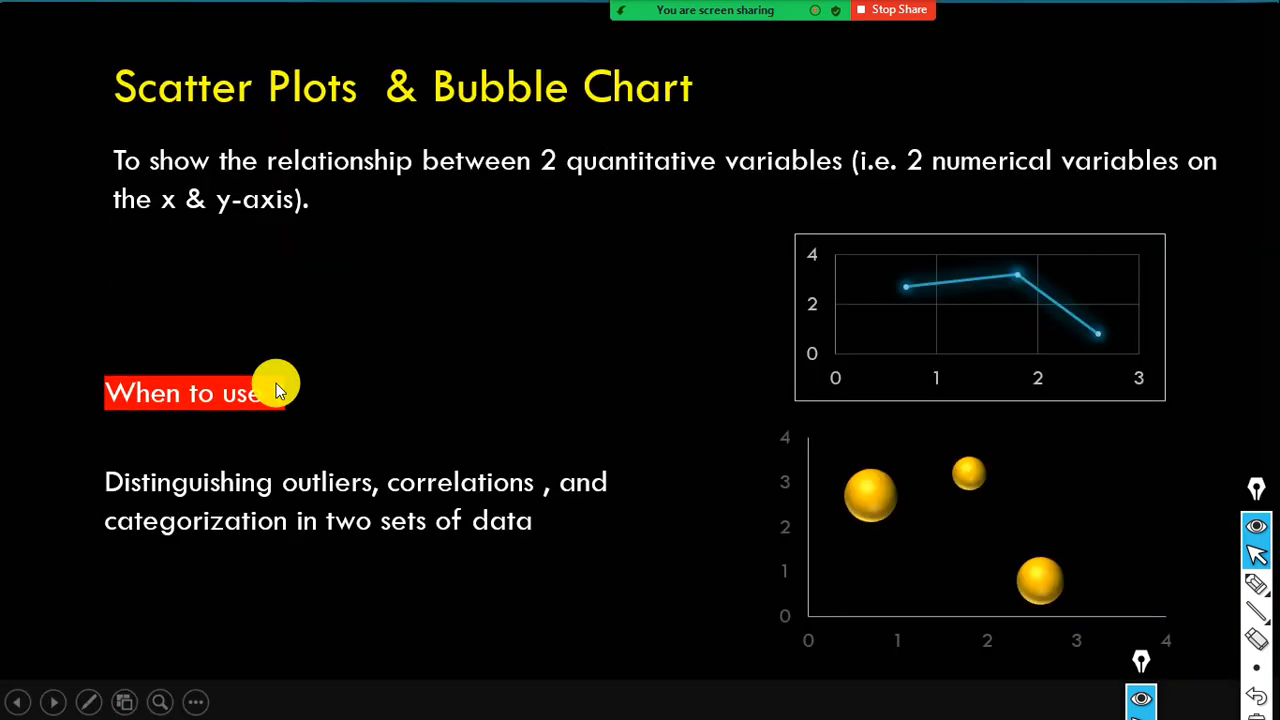
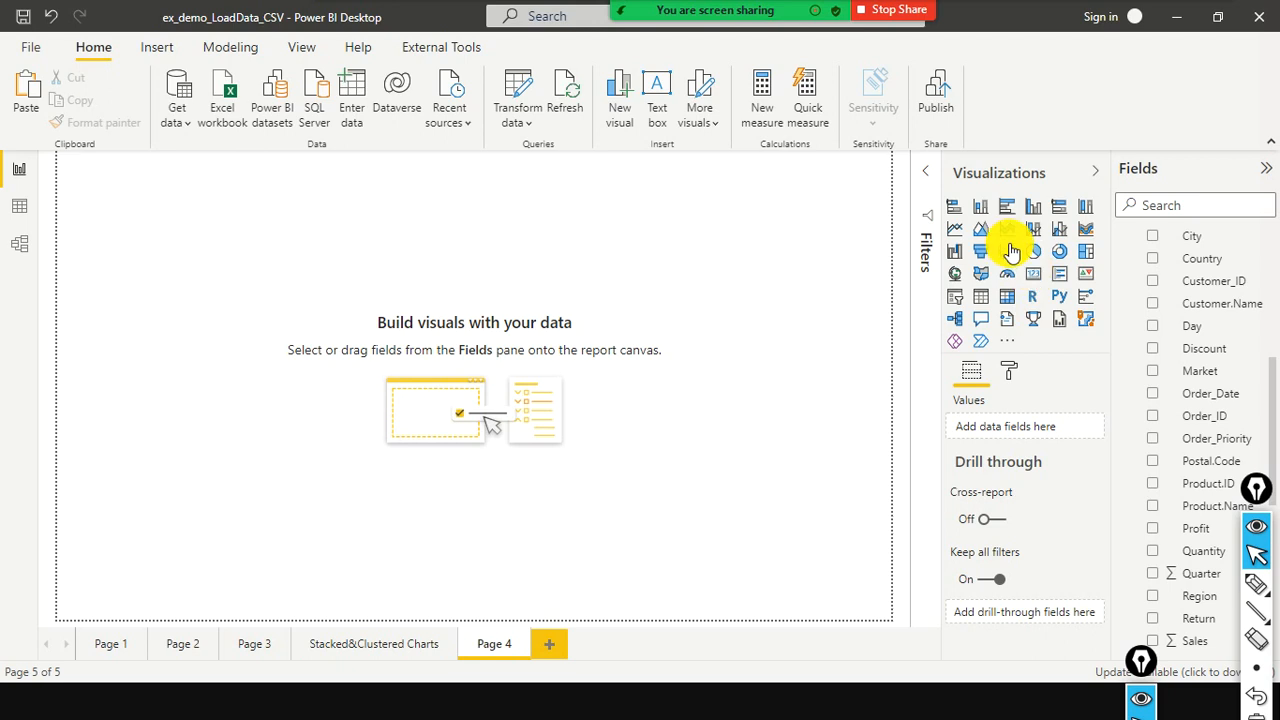
Add a scatter chart to the upper-left area of the blank Power BI report page and widen it
left_click_drag(1012, 252, 331, 297)
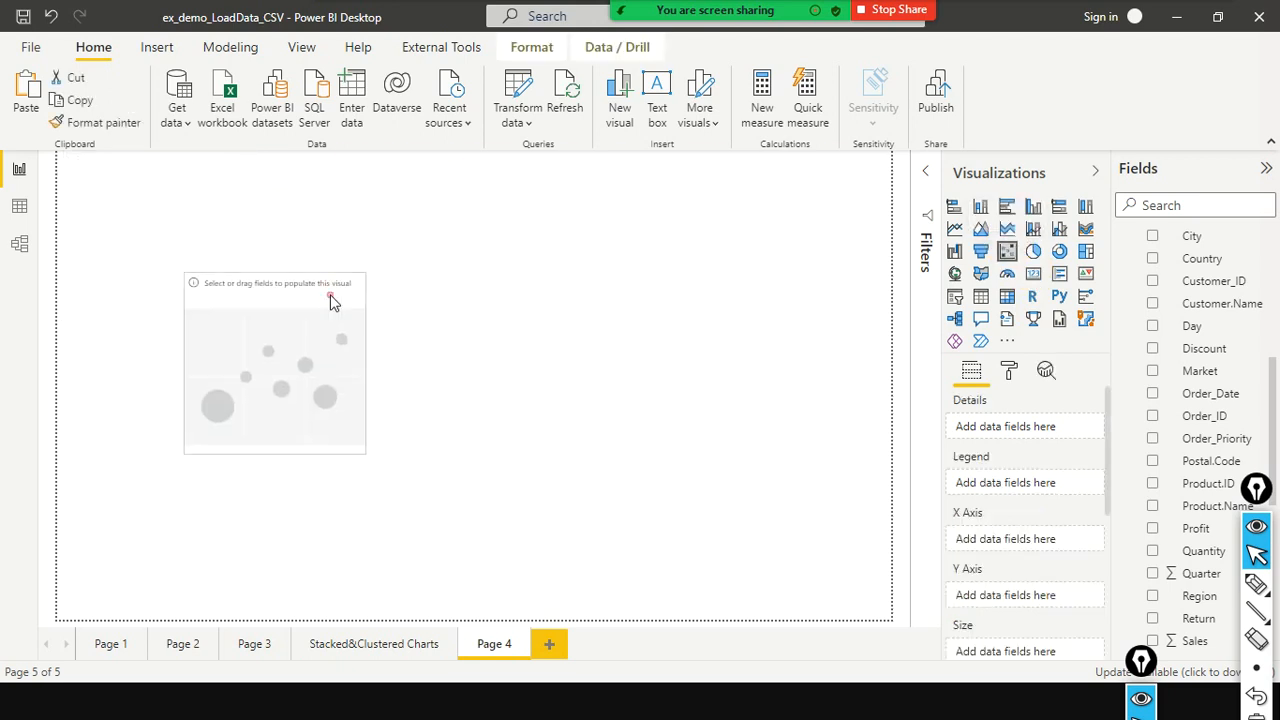
left_click_drag(366, 364, 423, 293)
scroll(1218, 330, "up", 5)
scroll(1222, 340, "down", 10)
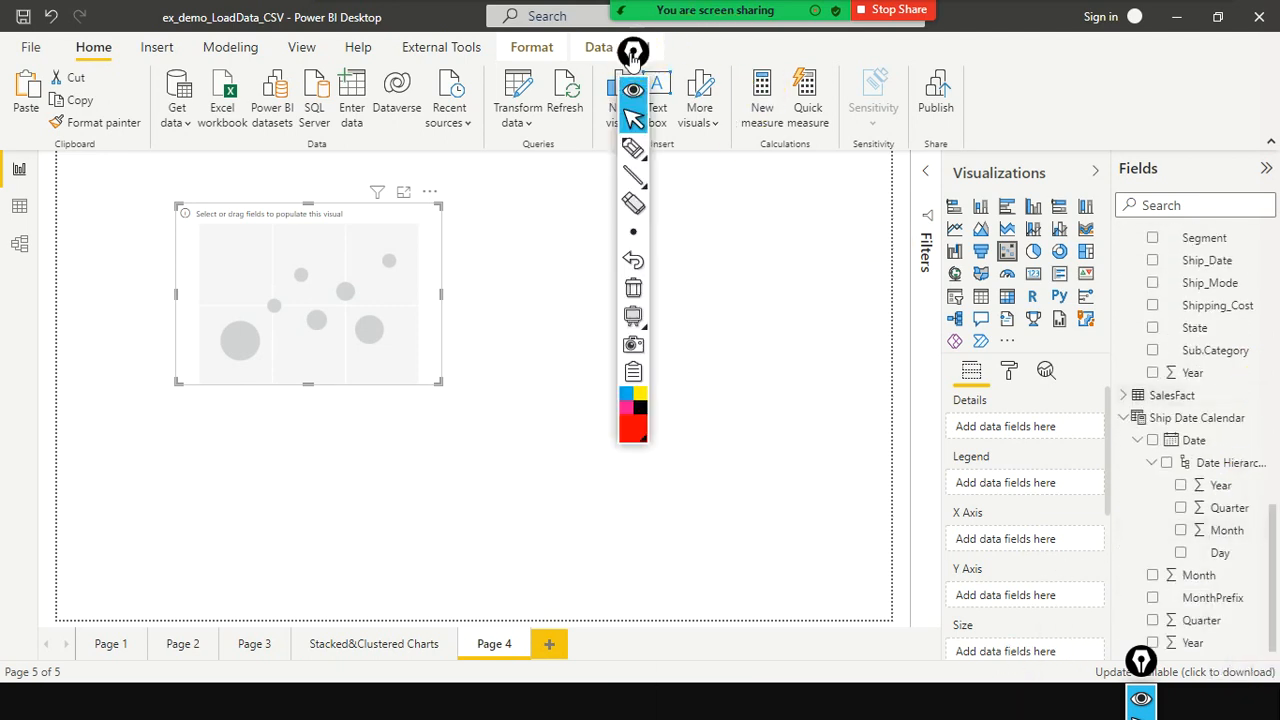
left_click_drag(633, 57, 832, 613)
Assign Sales from sales_w04 to the scatter chart's X axis and Category to its details
scroll(1260, 337, "up", 4)
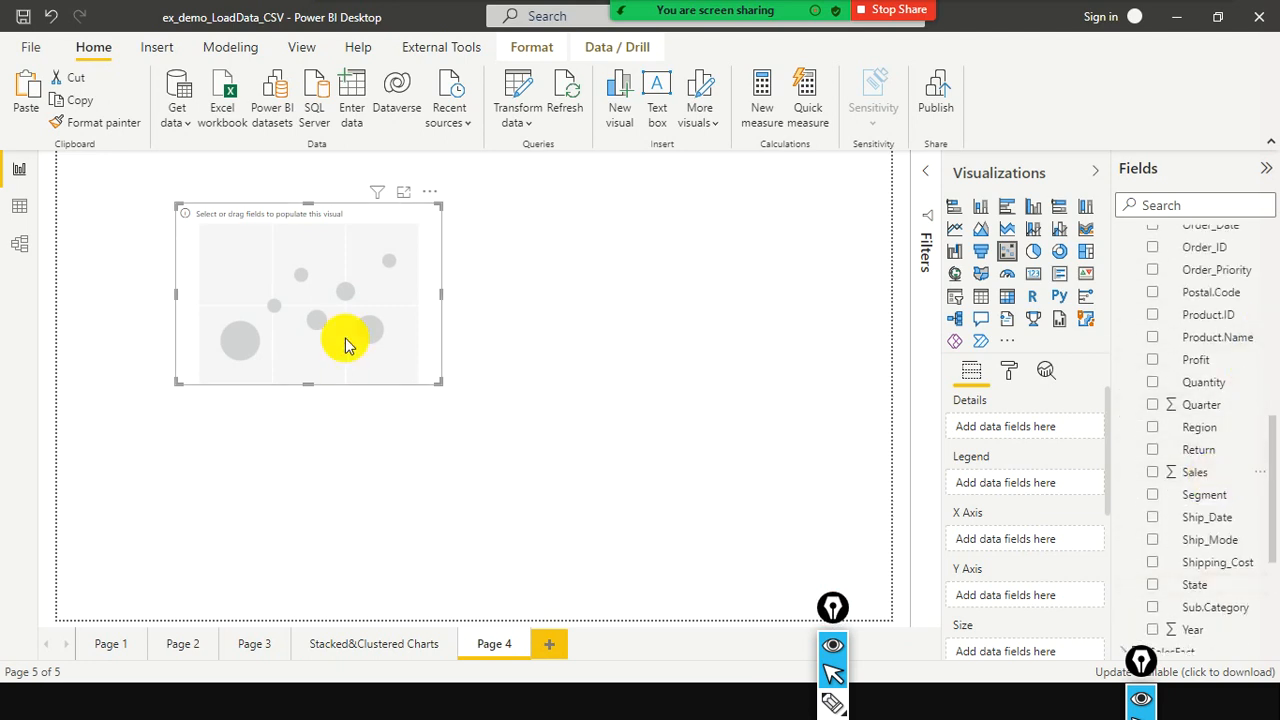
left_click_drag(1168, 473, 314, 334)
scroll(1243, 314, "up", 6)
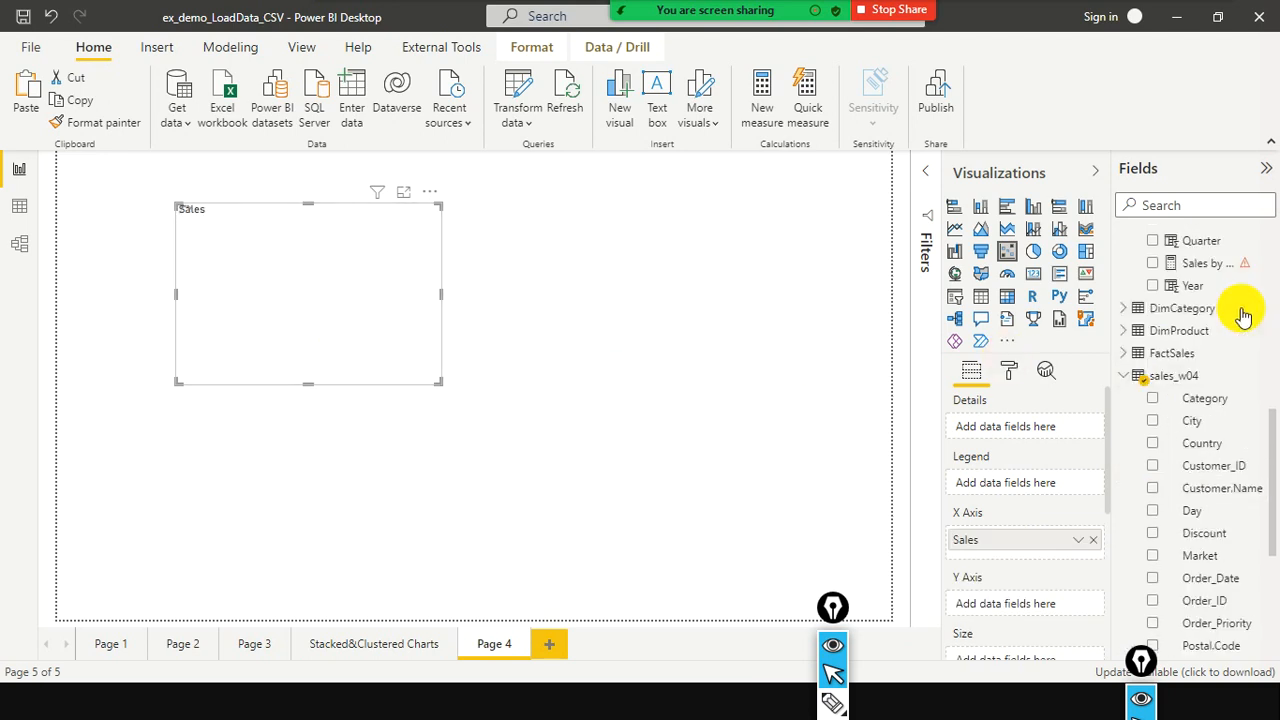
left_click_drag(1188, 432, 1232, 400)
scroll(1240, 430, "down", 4)
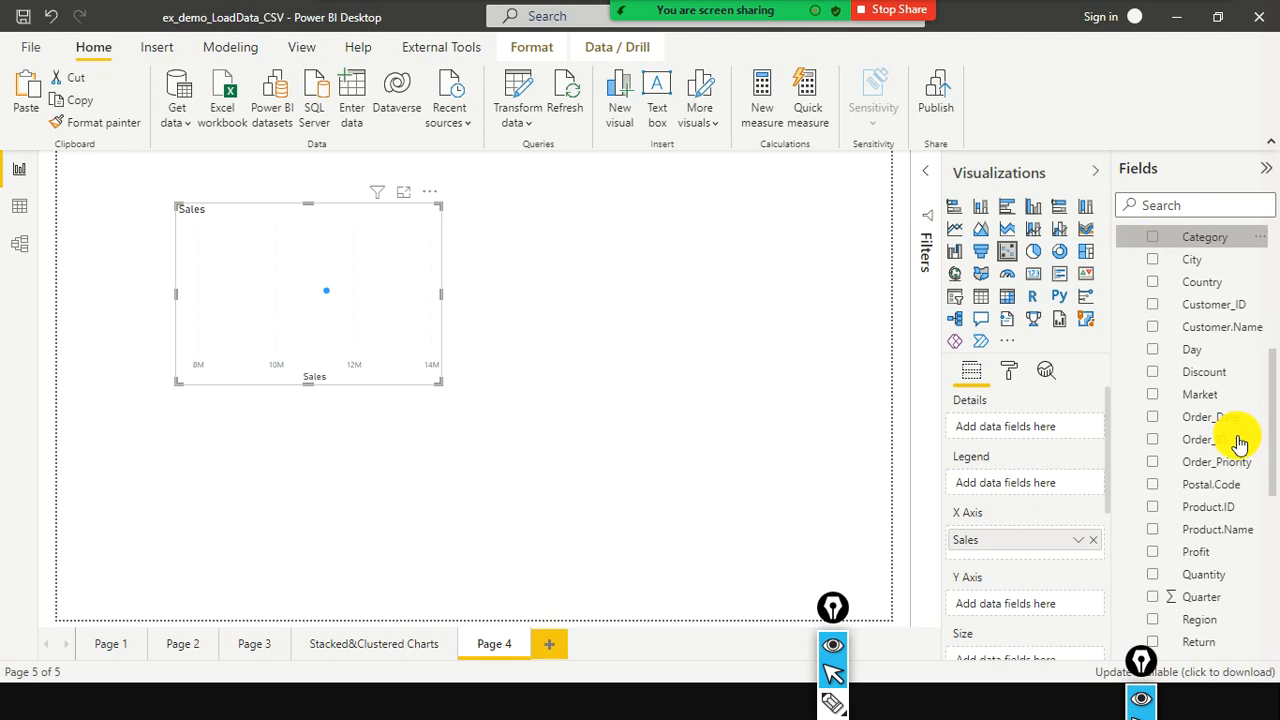
scroll(1240, 443, "down", 5)
scroll(1240, 443, "up", 4)
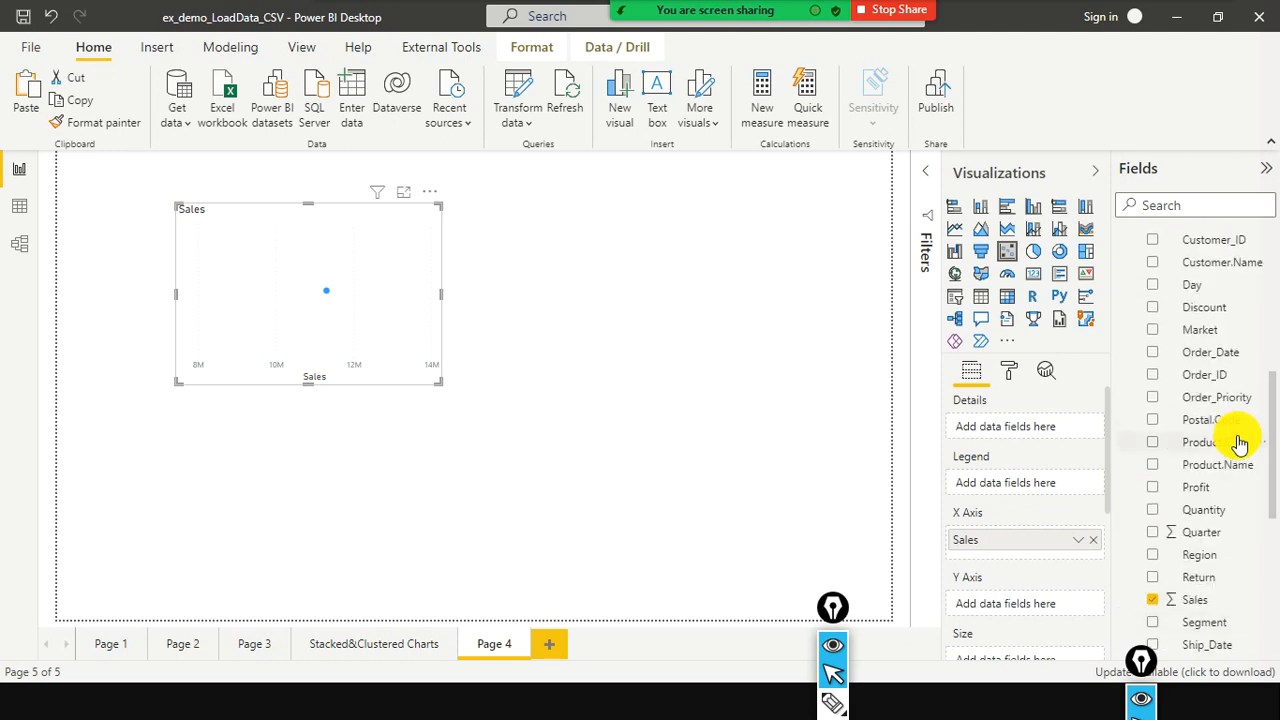
scroll(1220, 480, "up", 5)
left_click_drag(1202, 445, 294, 252)
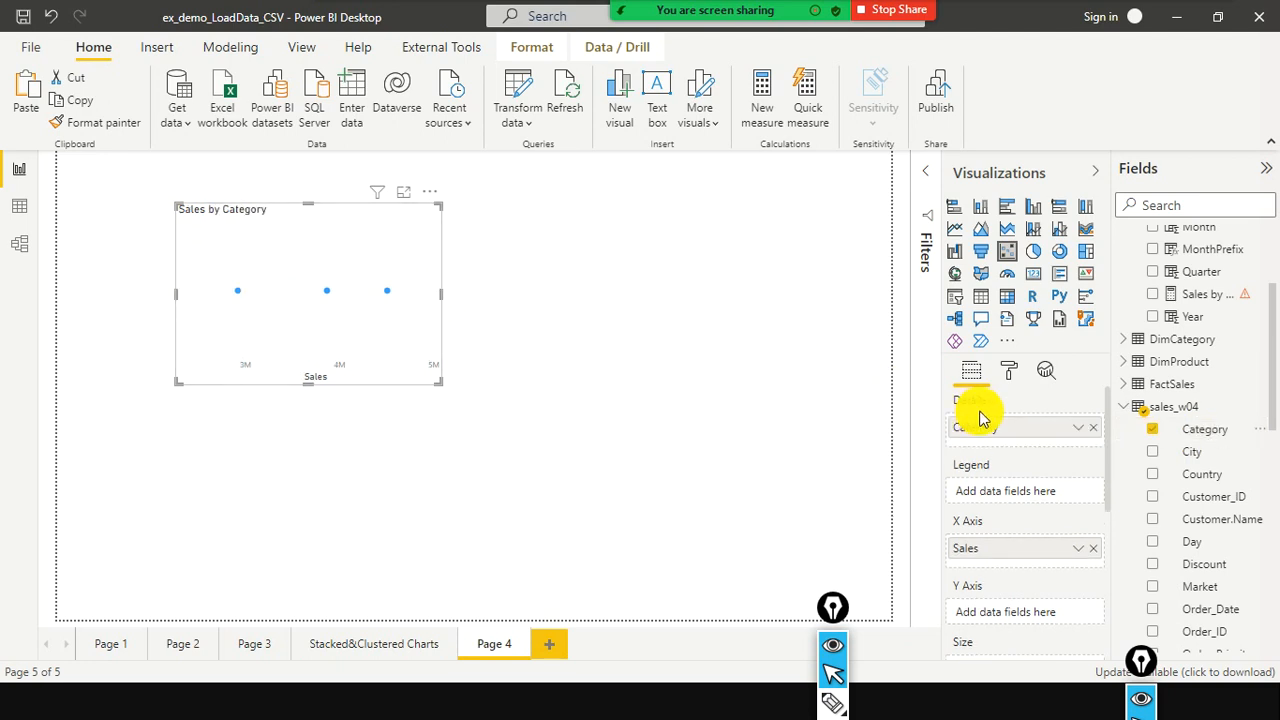
Add the Profit field from sales_w04 to the scatter chart
scroll(985, 420, "down", 2)
scroll(1213, 472, "down", 3)
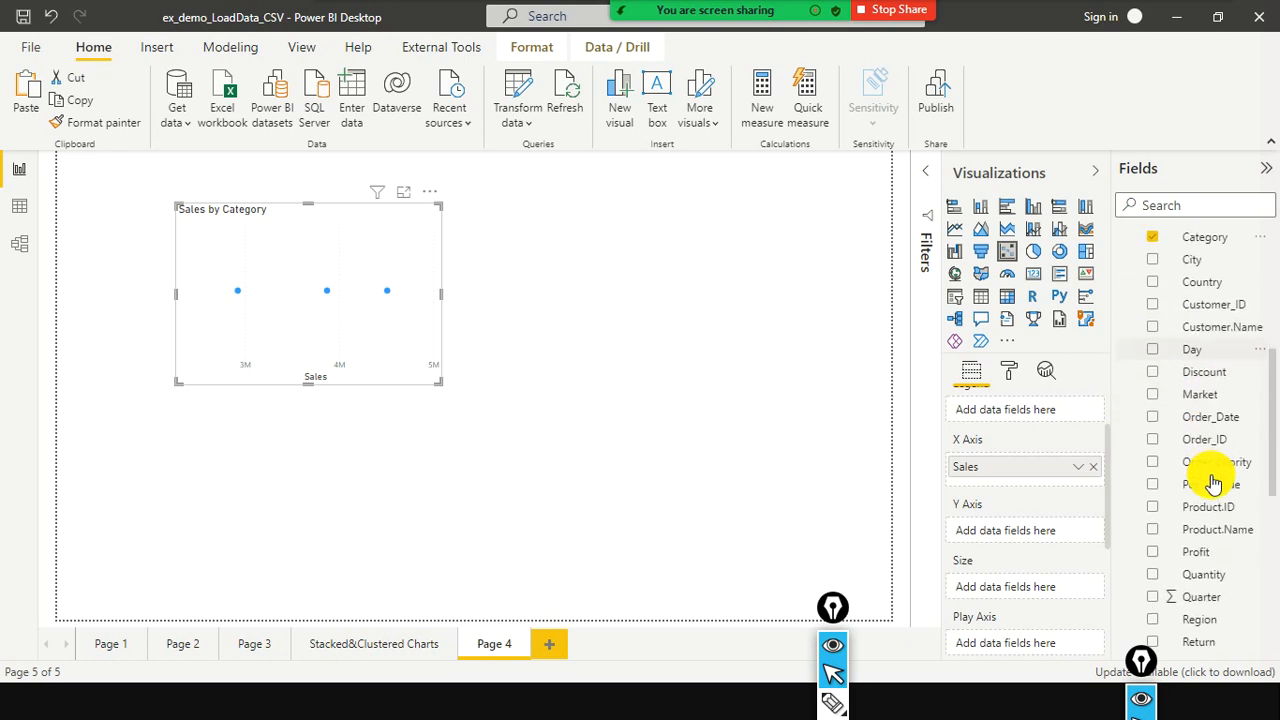
scroll(1245, 450, "up", 3)
scroll(1229, 494, "down", 5)
scroll(1094, 514, "up", 2)
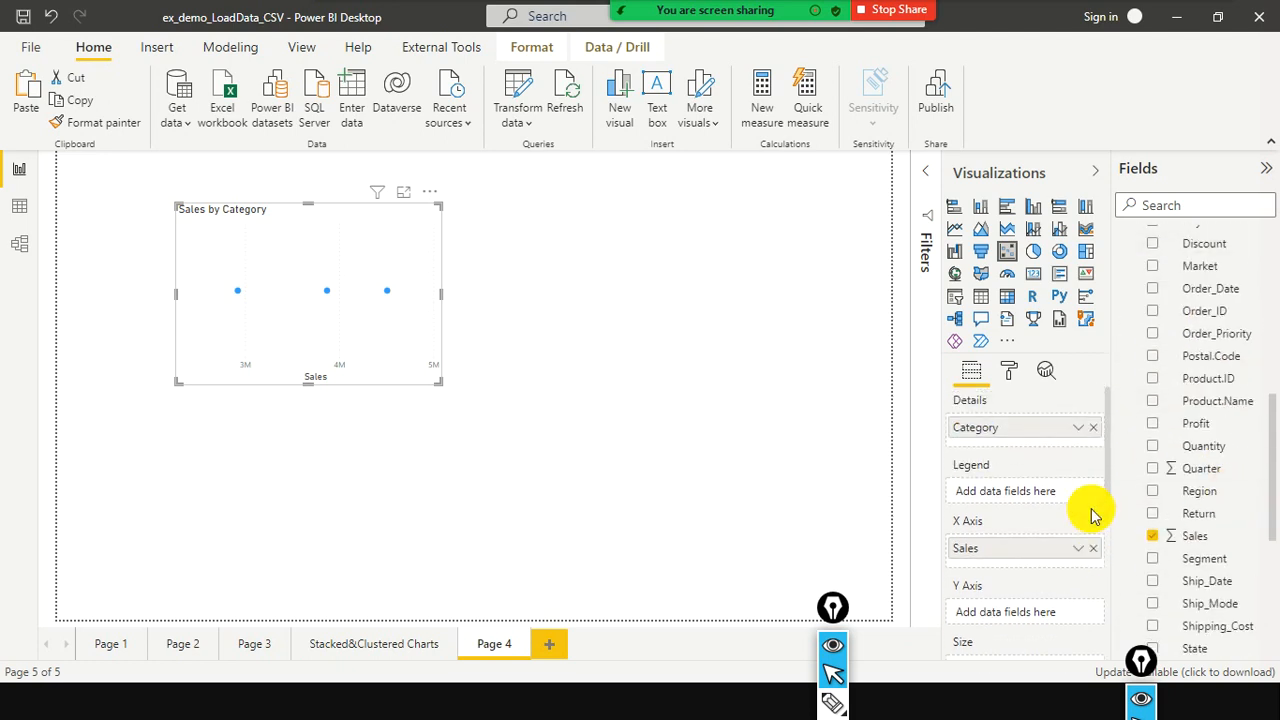
scroll(1094, 514, "down", 3)
scroll(1237, 494, "down", 2)
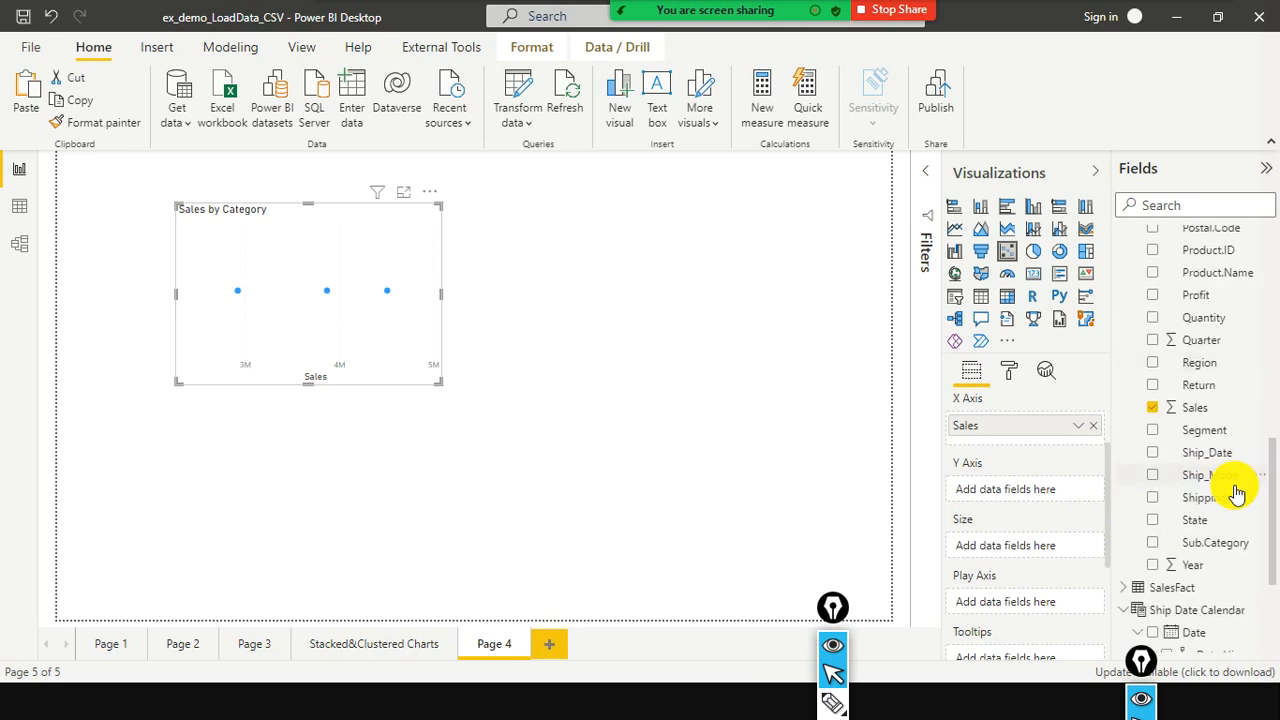
scroll(1237, 494, "up", 1)
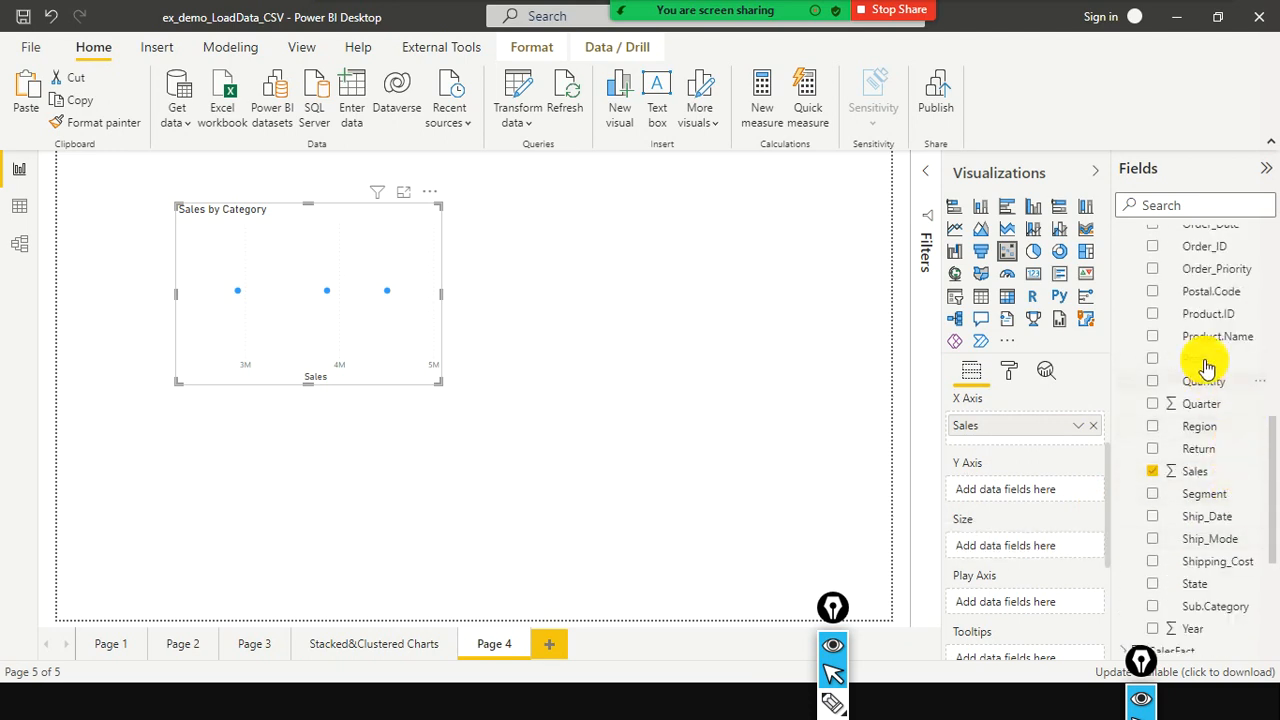
left_click_drag(1136, 366, 360, 314)
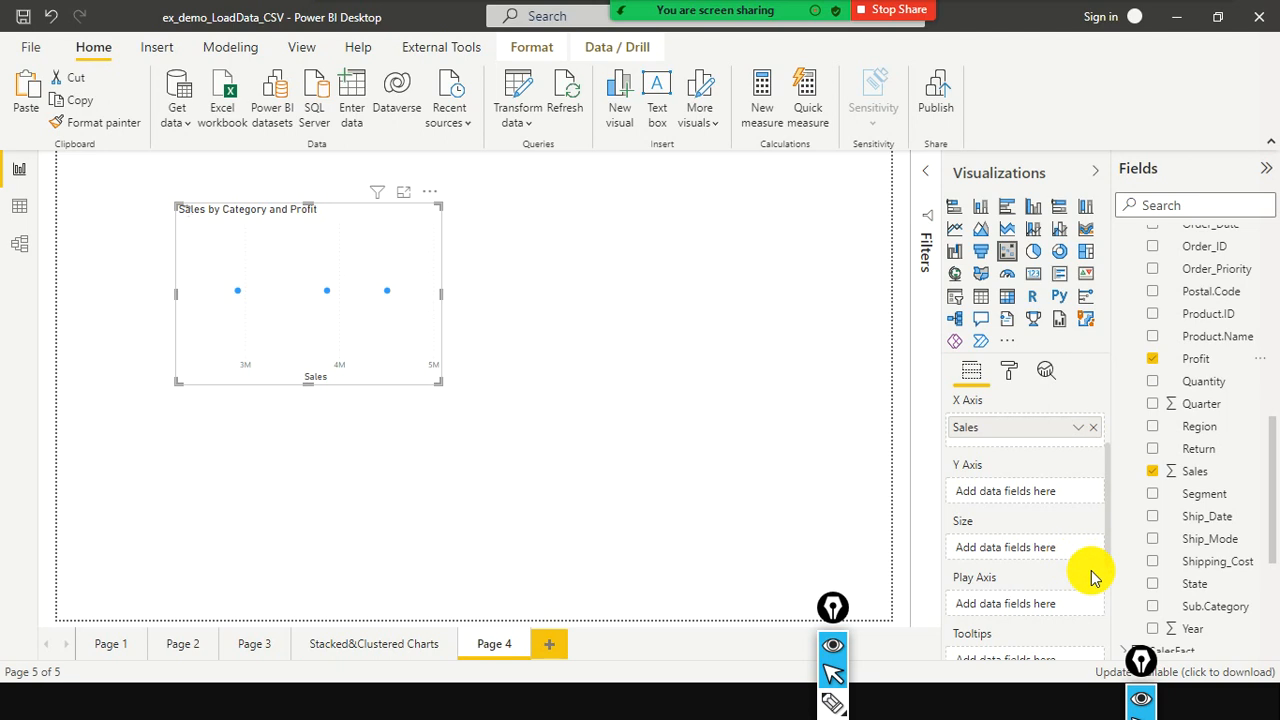
Try to move Profit from the scatter chart's legend to its Y axis, and remove it from the legend
scroll(1092, 640, "down", 5)
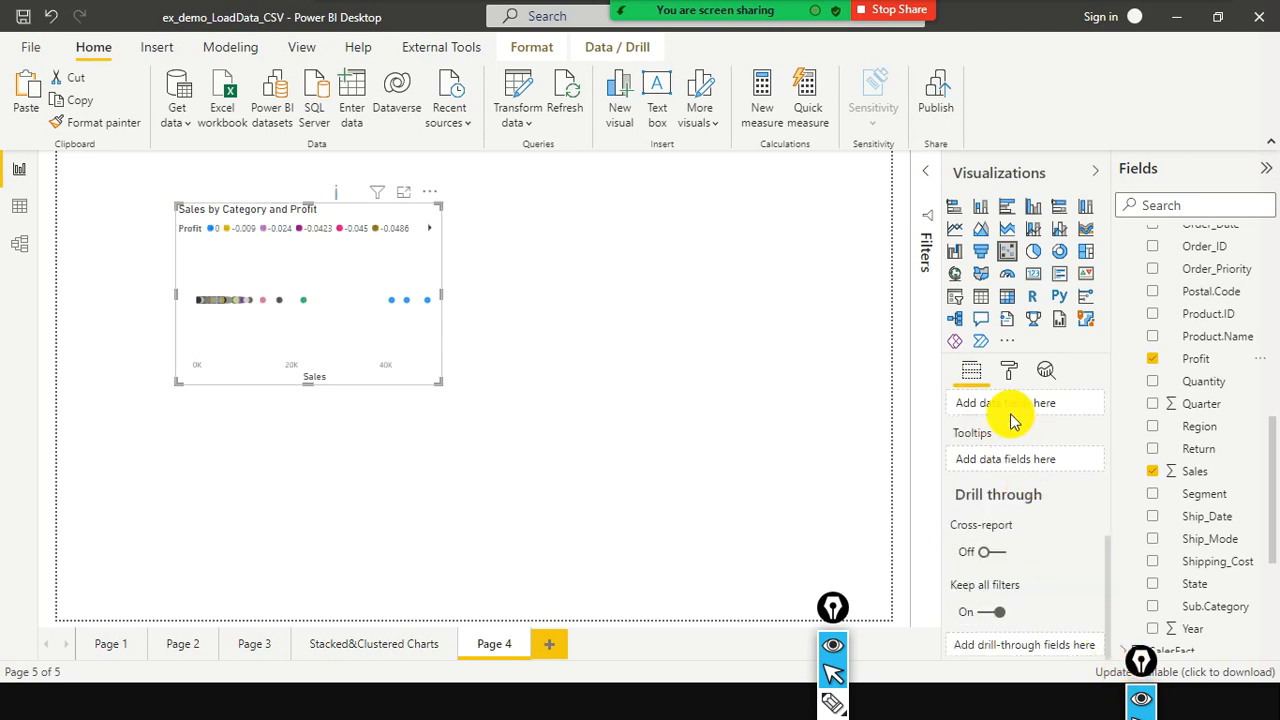
left_click(976, 388)
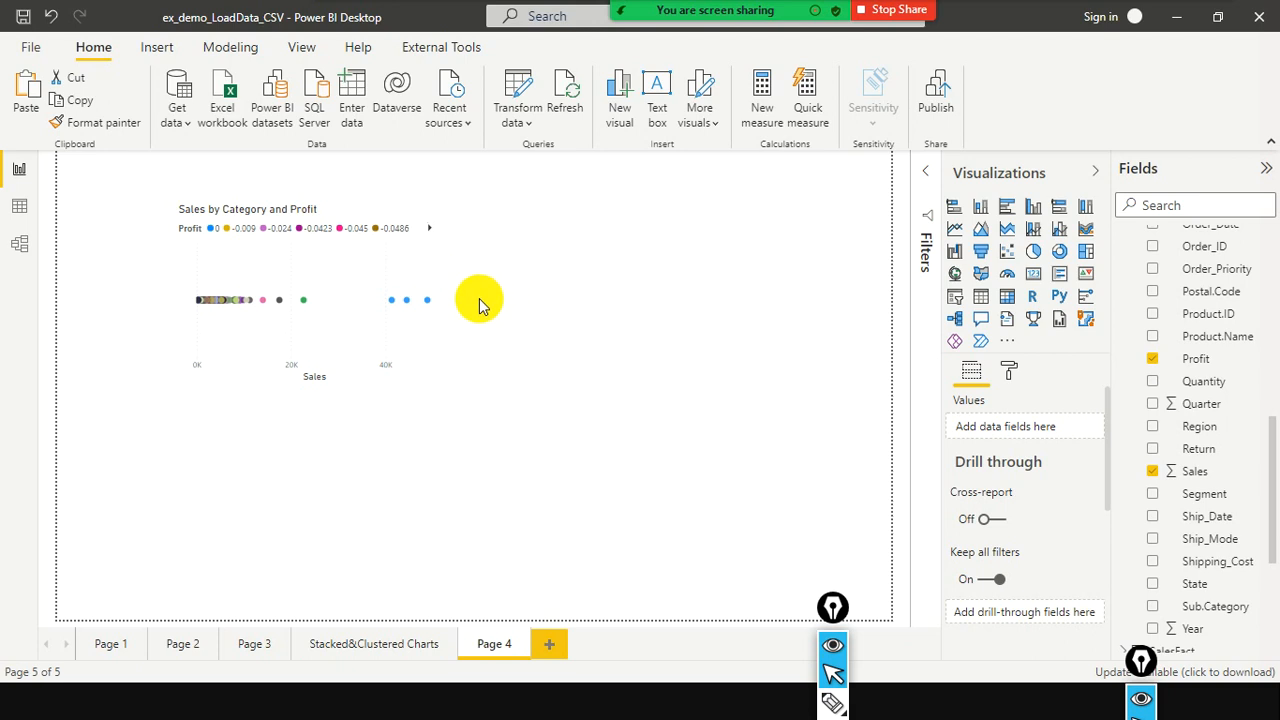
left_click(373, 280)
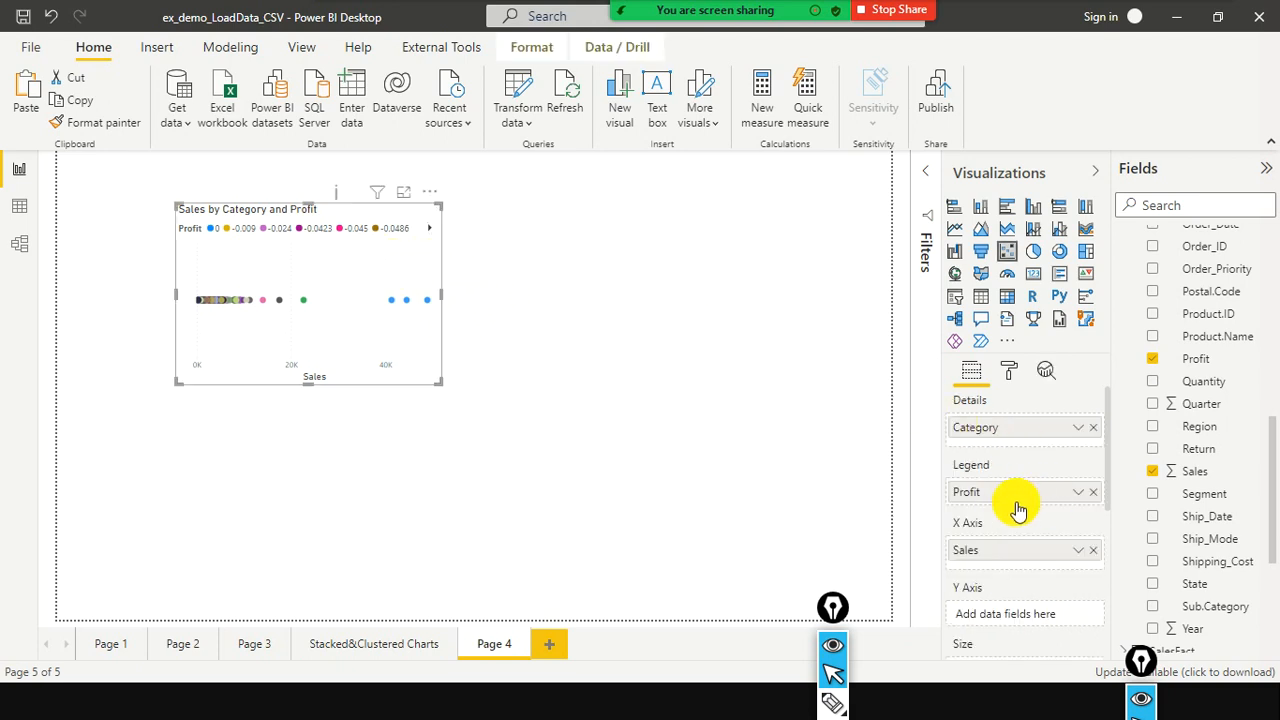
scroll(1032, 507, "down", 1)
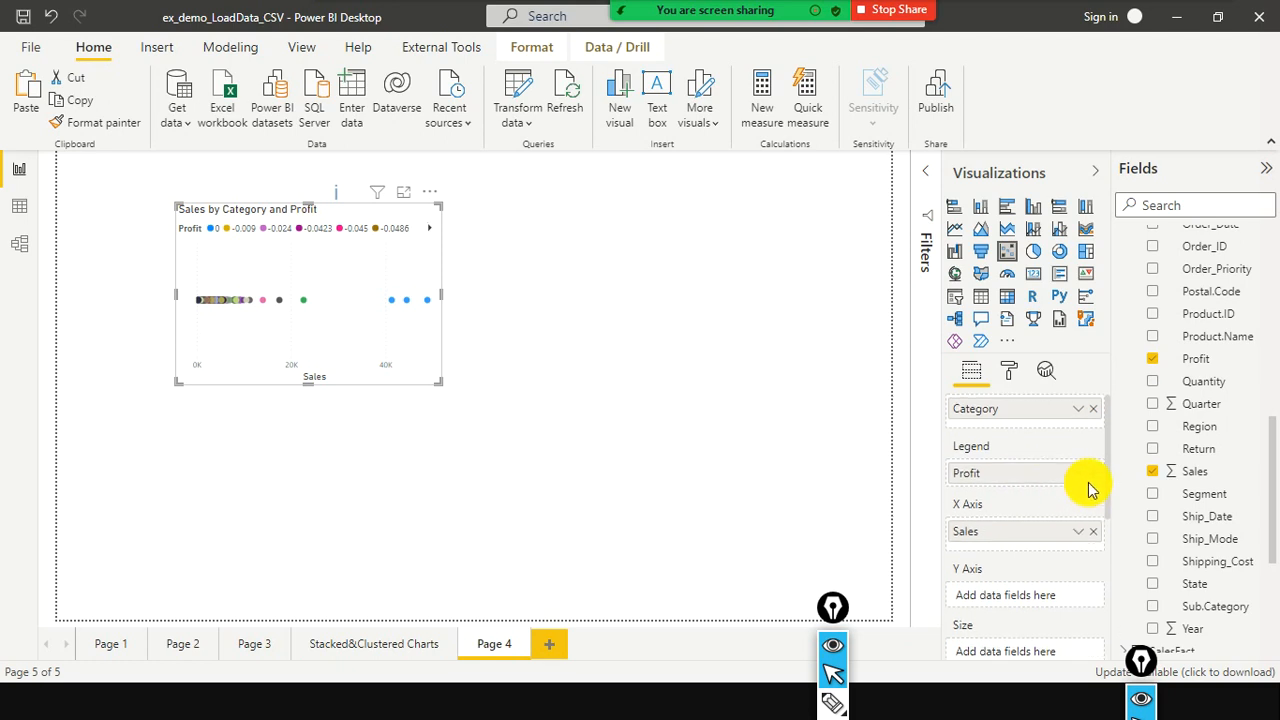
left_click_drag(1016, 475, 1006, 583)
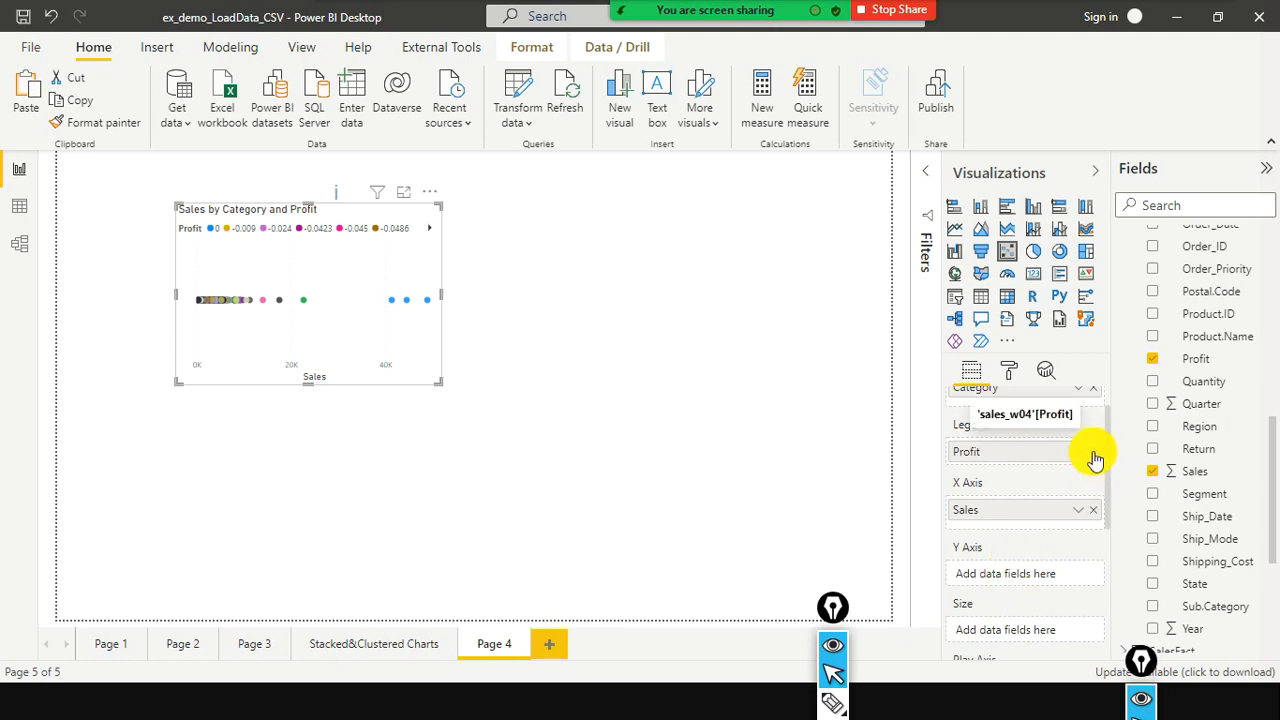
left_click_drag(1022, 477, 1010, 578)
left_click(1093, 451)
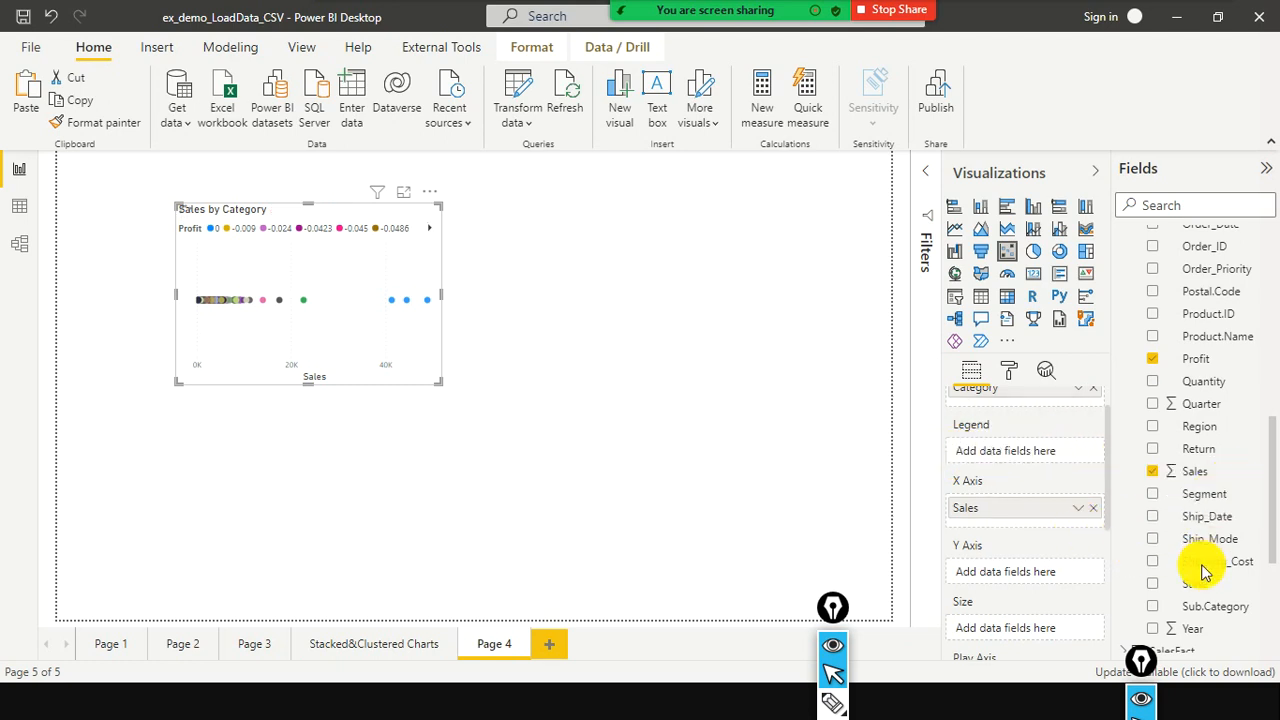
Try to assign Profit from sales_w04 directly to the scatter chart's Y axis or size
left_click_drag(1185, 357, 1022, 576)
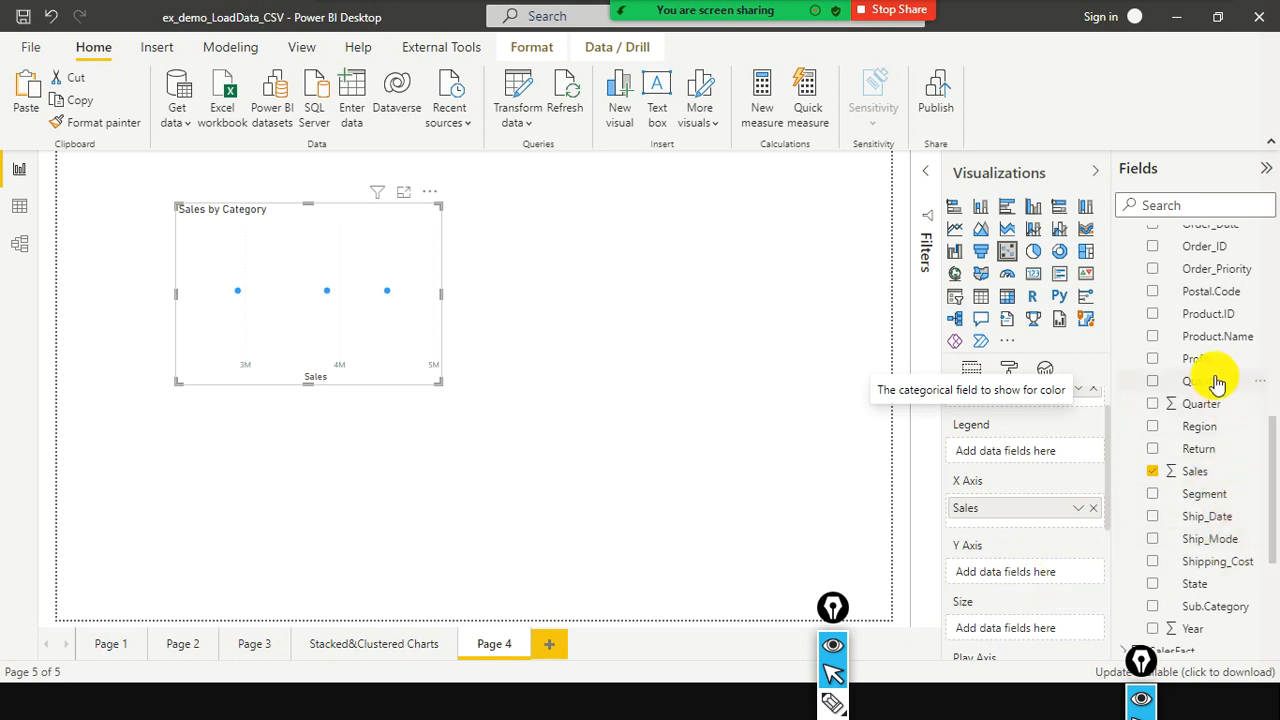
left_click_drag(1184, 368, 1025, 588)
scroll(1018, 573, "up", 1)
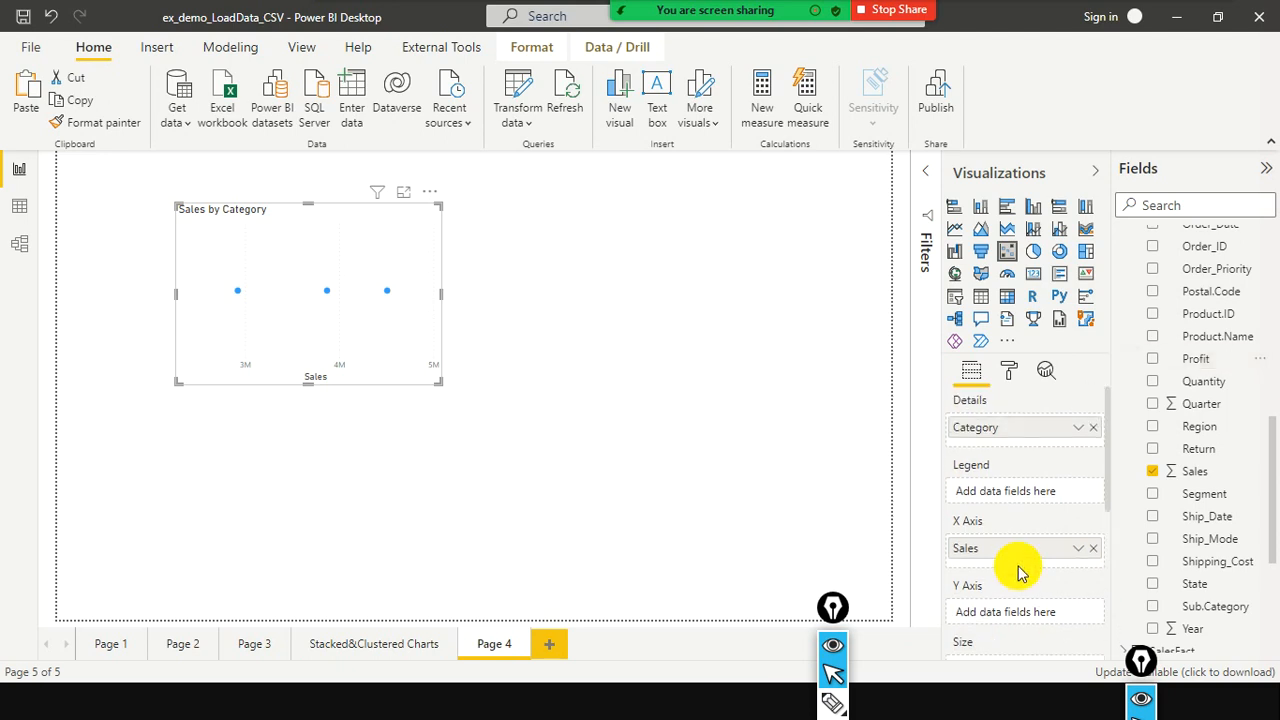
scroll(1018, 562, "down", 2)
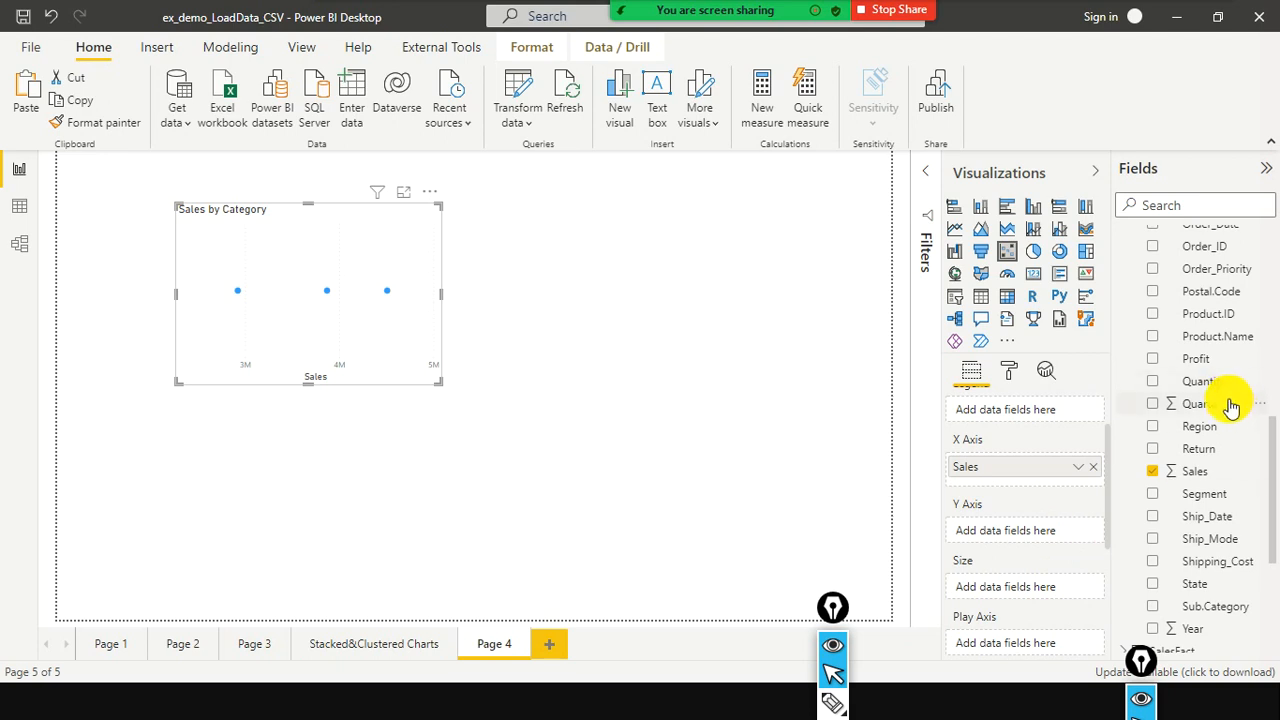
left_click_drag(1196, 358, 1028, 534)
scroll(1030, 538, "down", 2)
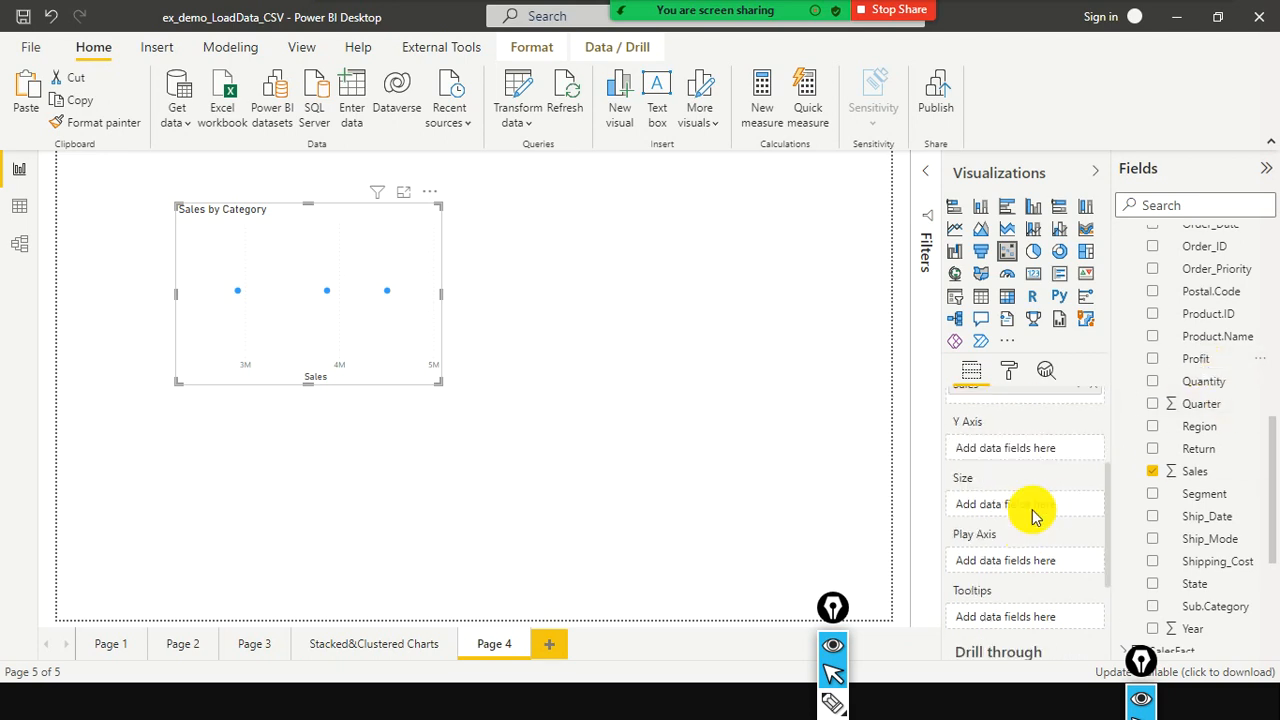
left_click(1048, 505)
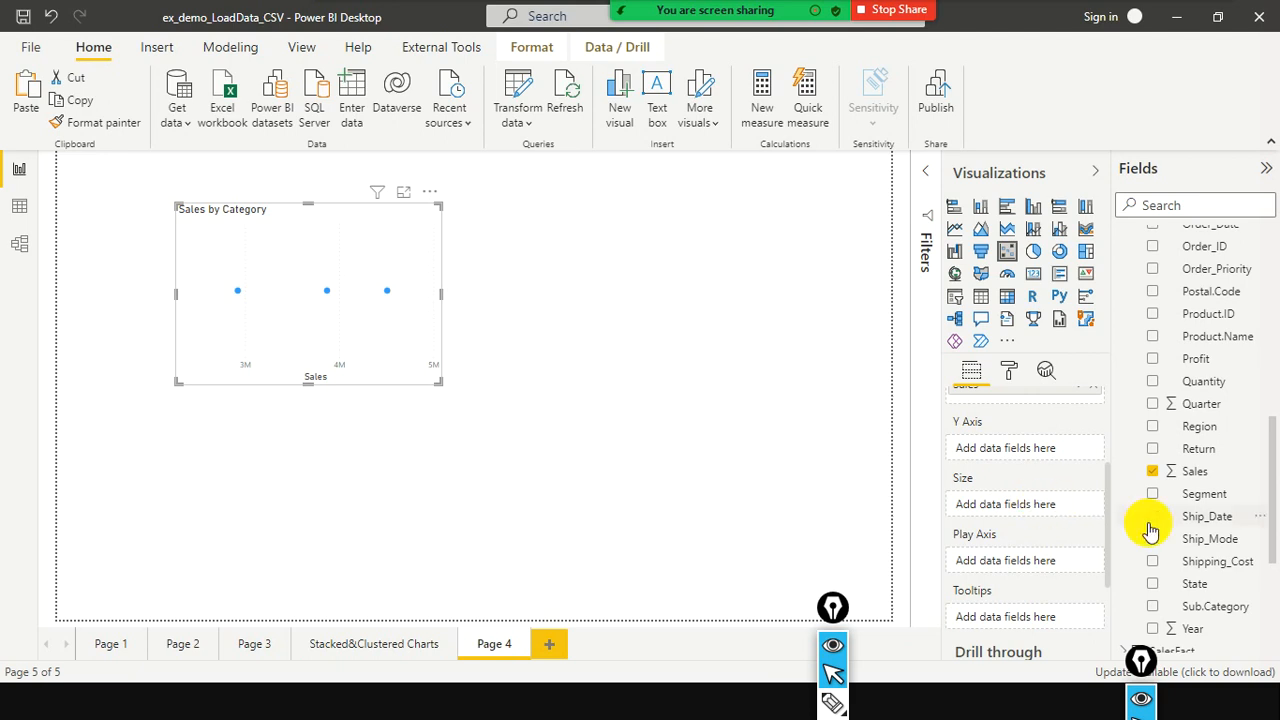
Locate the Profit field in sales_w04 and check its data type in the column properties
scroll(1210, 440, "up", 1)
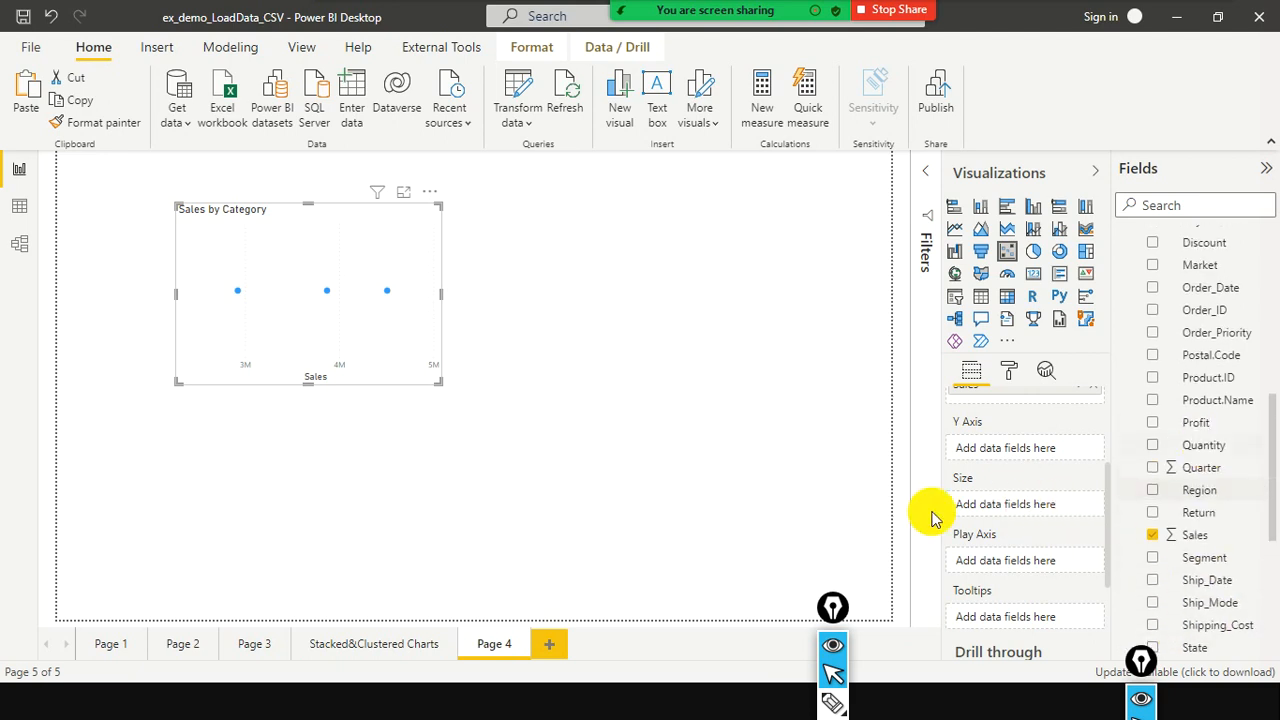
scroll(1040, 500, "up", 3)
scroll(1035, 503, "down", 2)
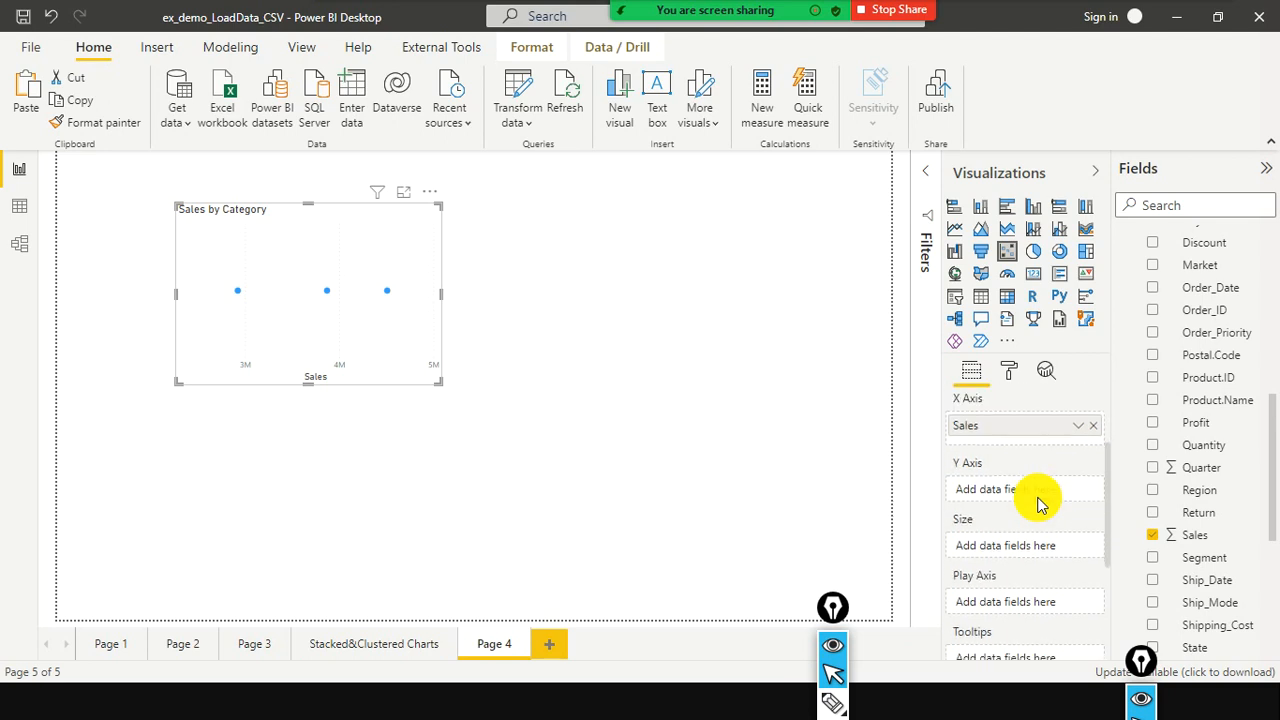
scroll(1038, 503, "down", 1)
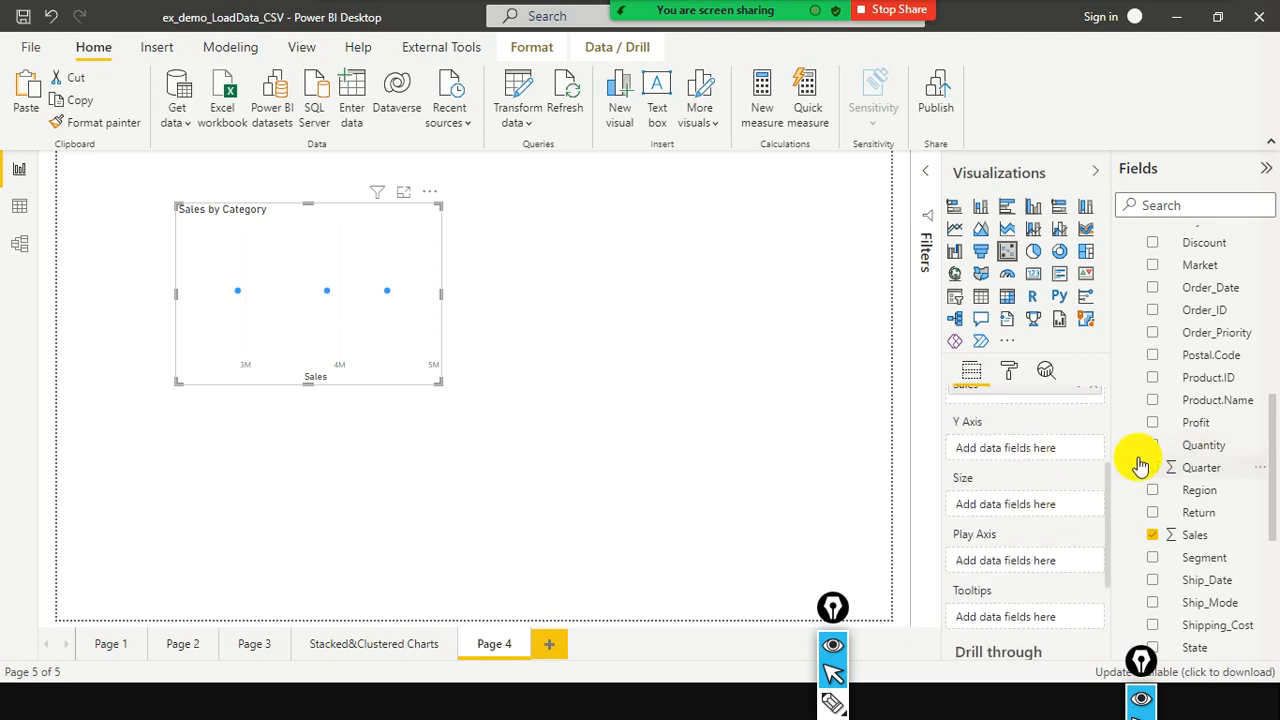
scroll(1210, 415, "up", 3)
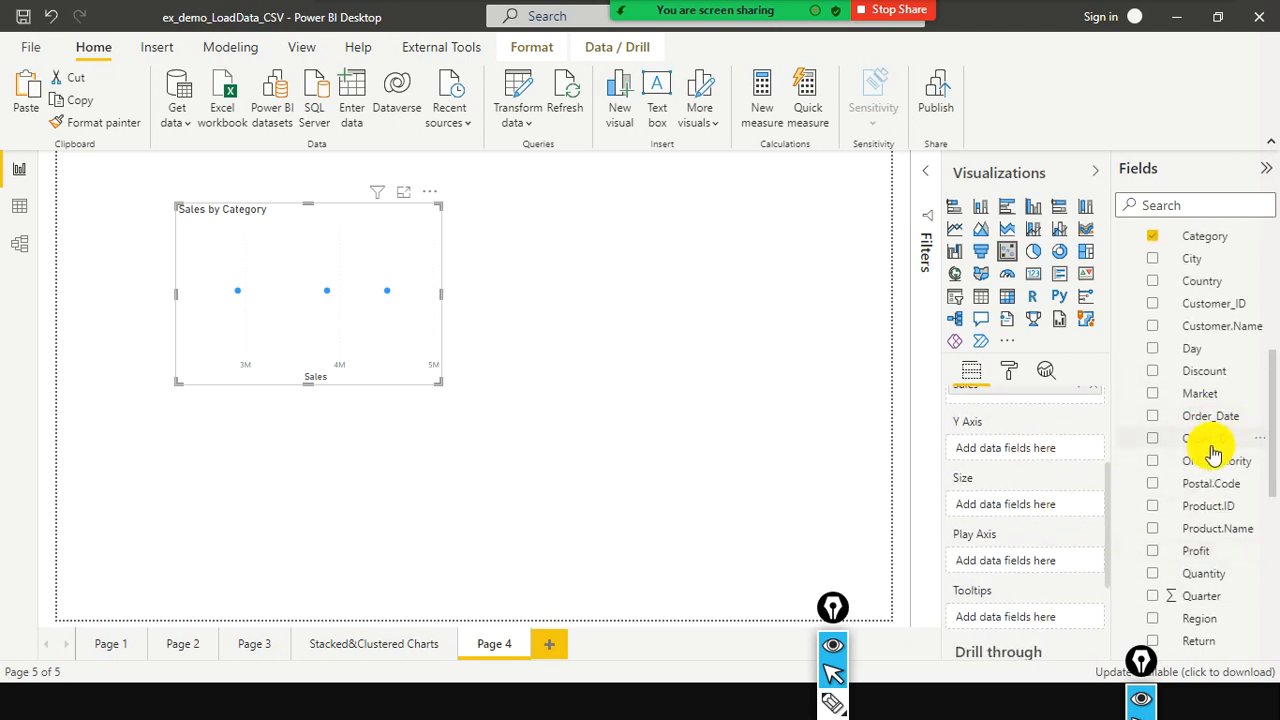
left_click_drag(1190, 555, 1186, 568)
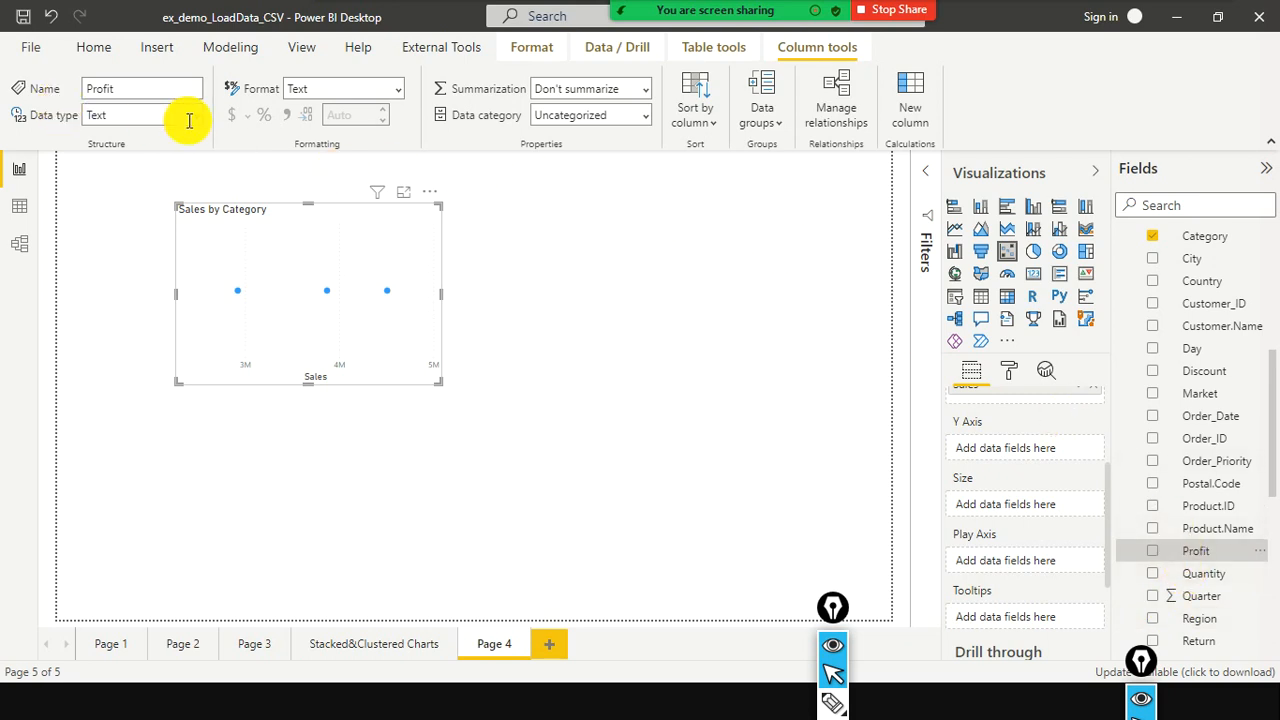
left_click(555, 200)
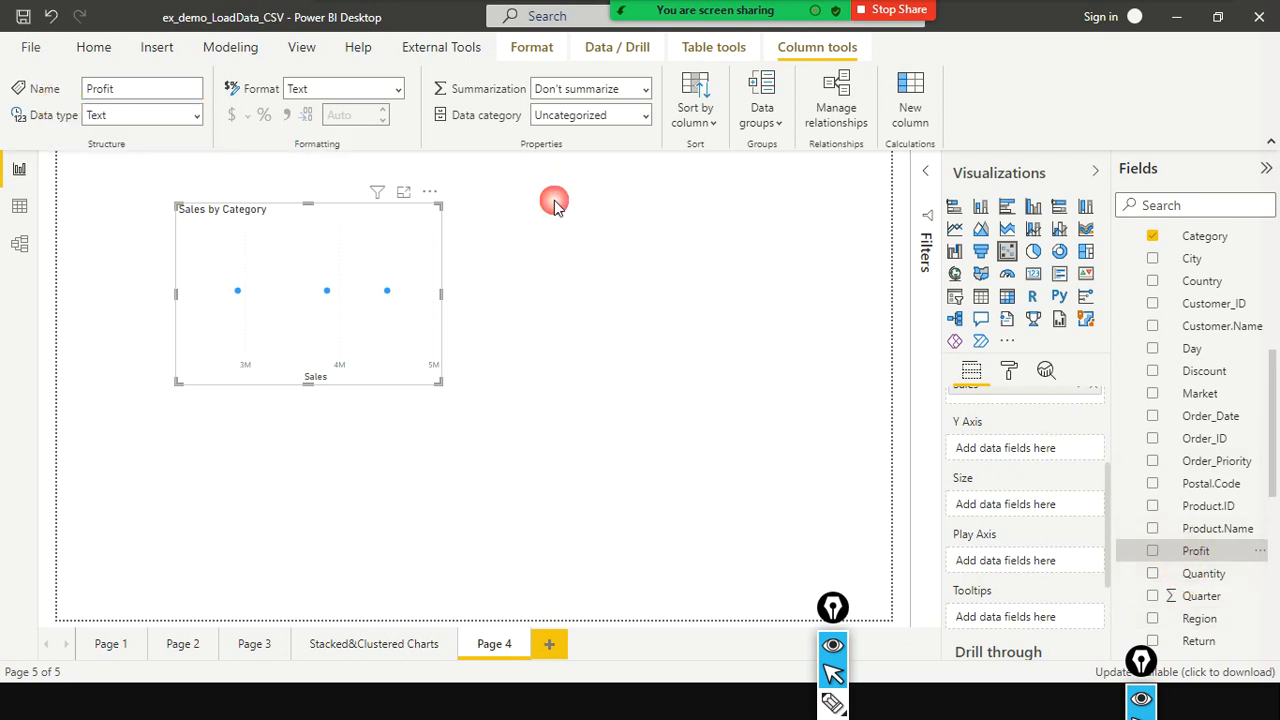
Open the Power Query Editor and change the data type of the Profit column in sales_w04 to Decimal Number
left_click(15, 170)
left_click(528, 122)
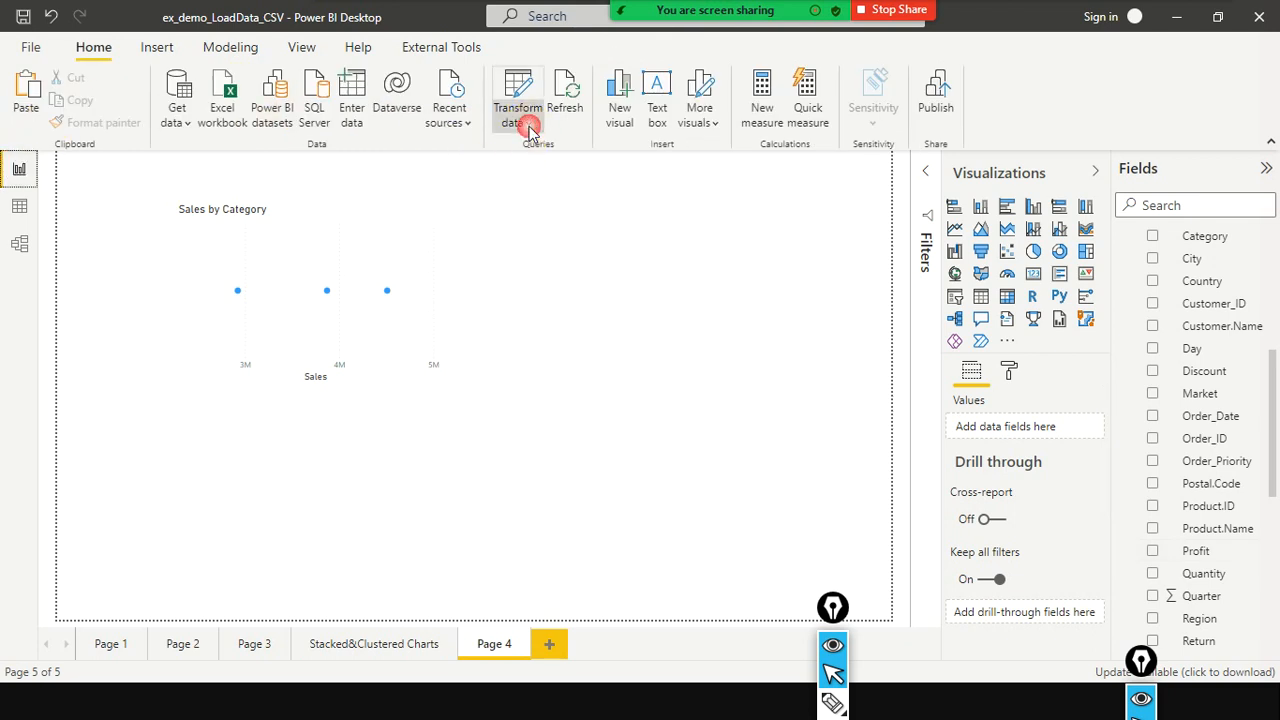
left_click(533, 148)
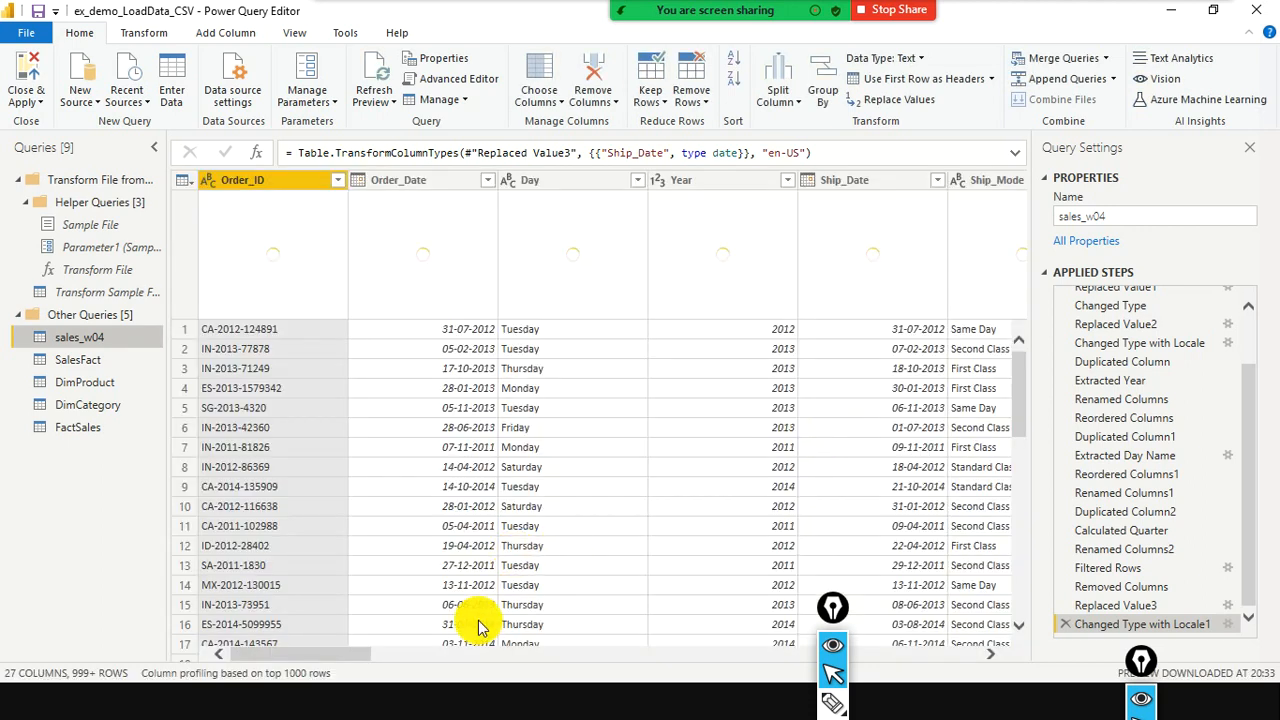
left_click_drag(316, 665, 928, 663)
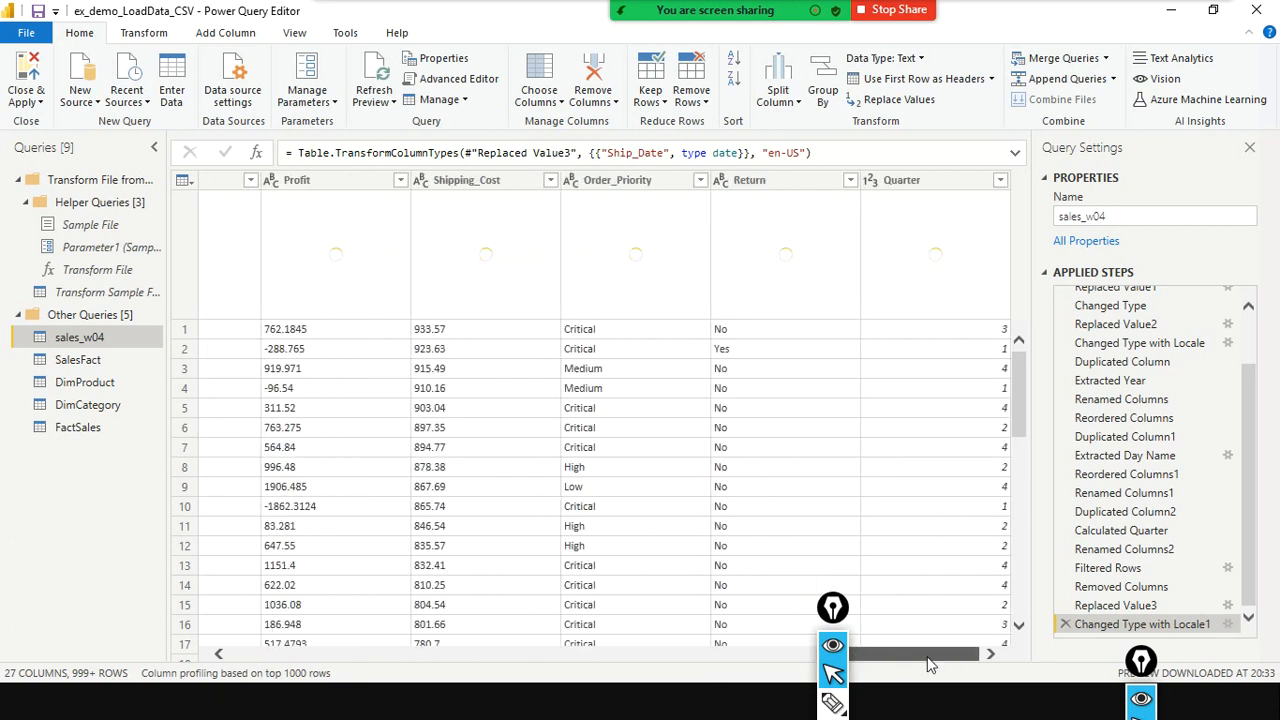
left_click(275, 188)
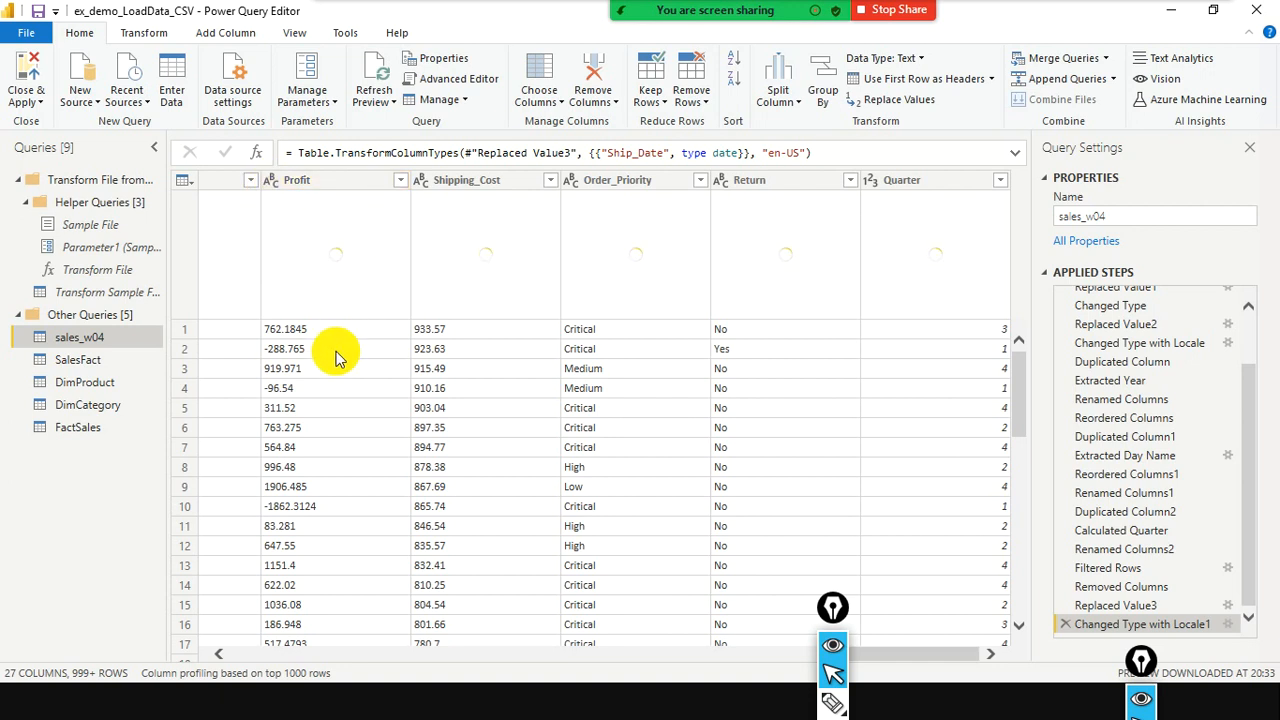
left_click(278, 188)
left_click(278, 188)
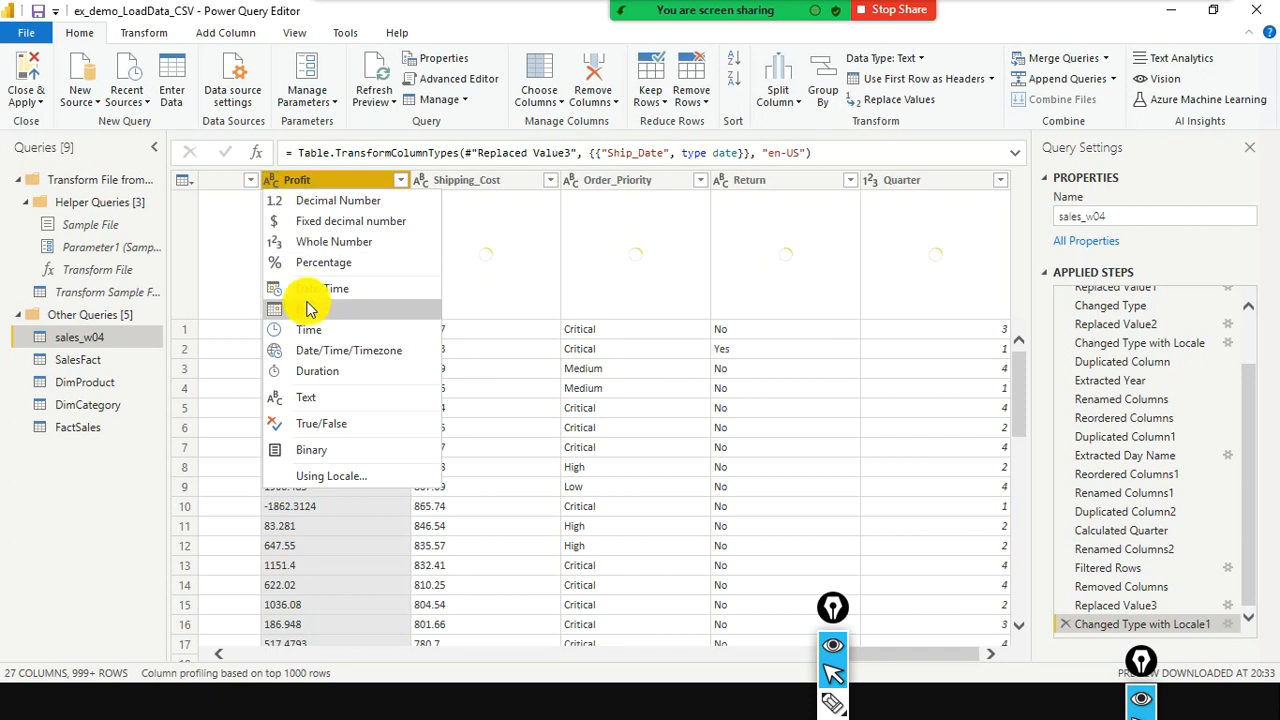
left_click(365, 203)
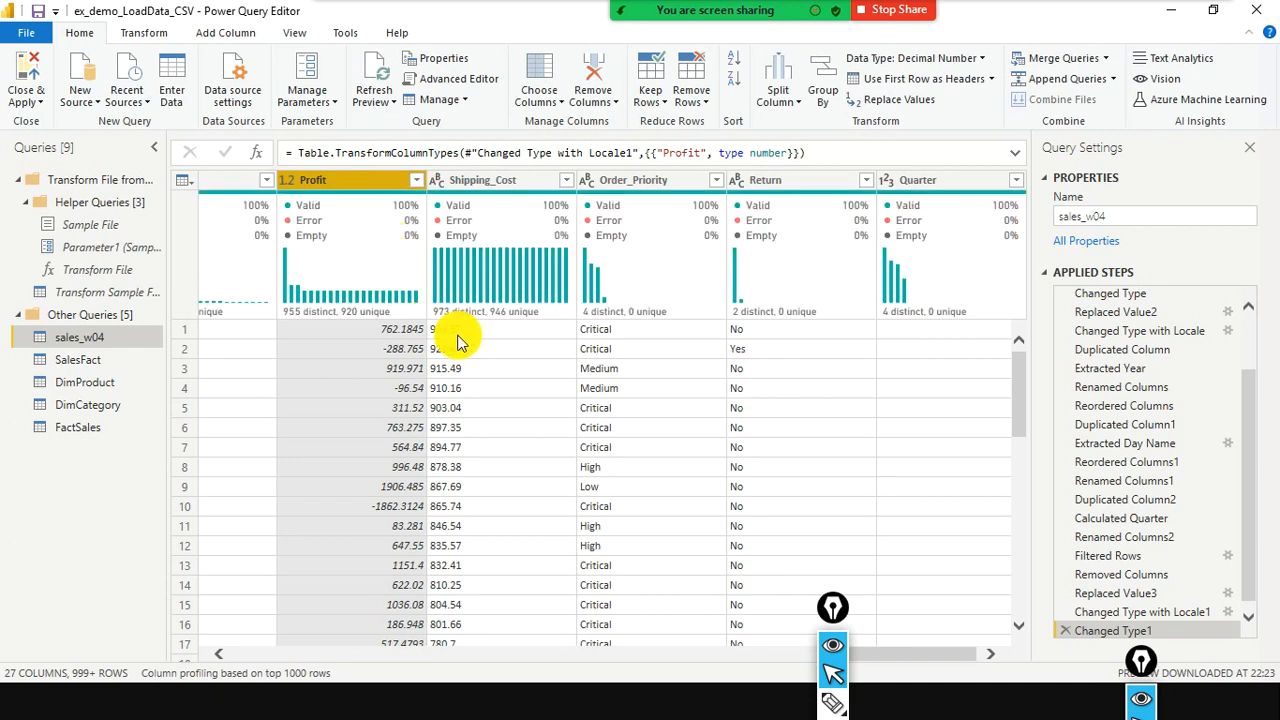
Review the converted Profit values, close the Power Query Editor and apply the changes to the report
mouse_move(395, 280)
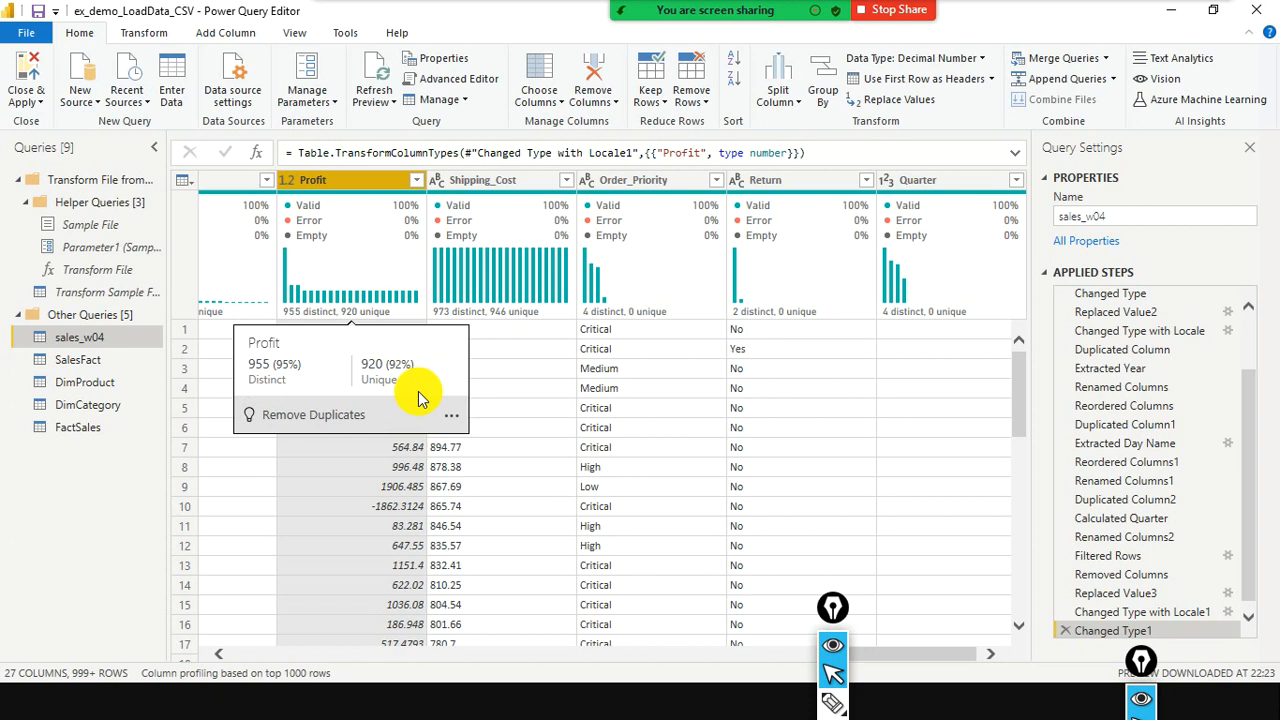
scroll(420, 490, "down", 5)
scroll(416, 487, "up", 5)
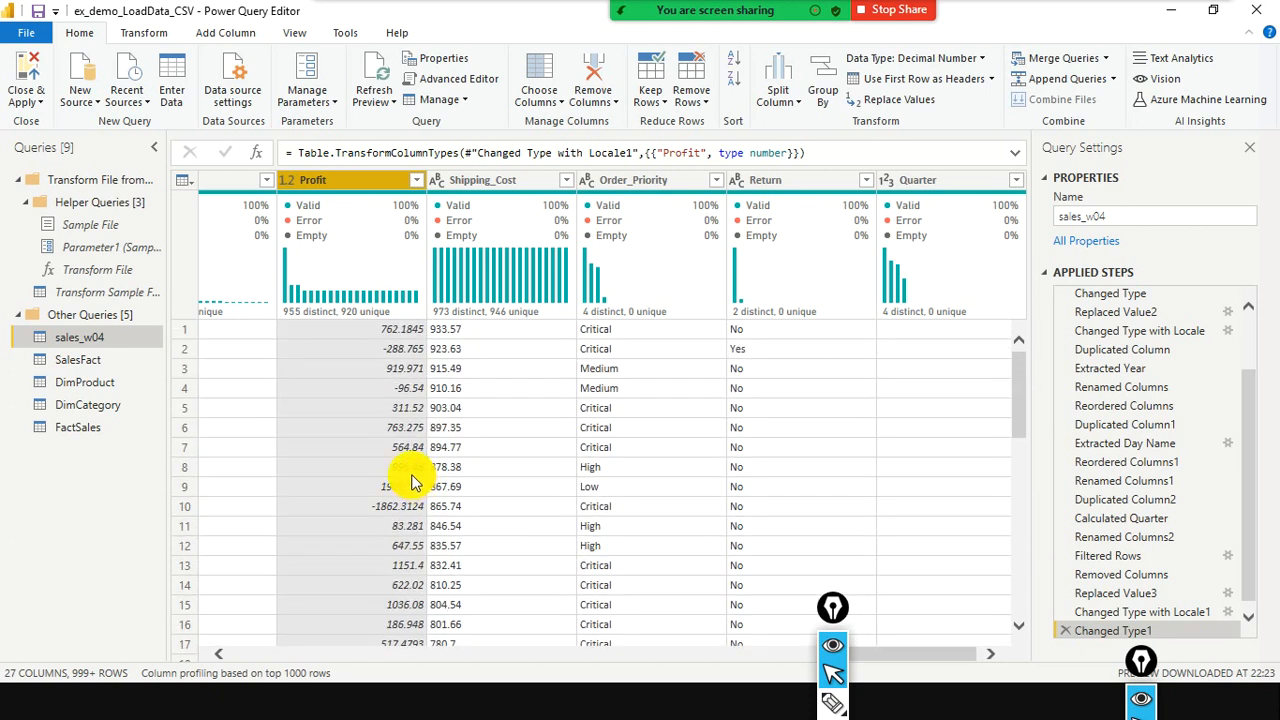
left_click(28, 36)
left_click(40, 65)
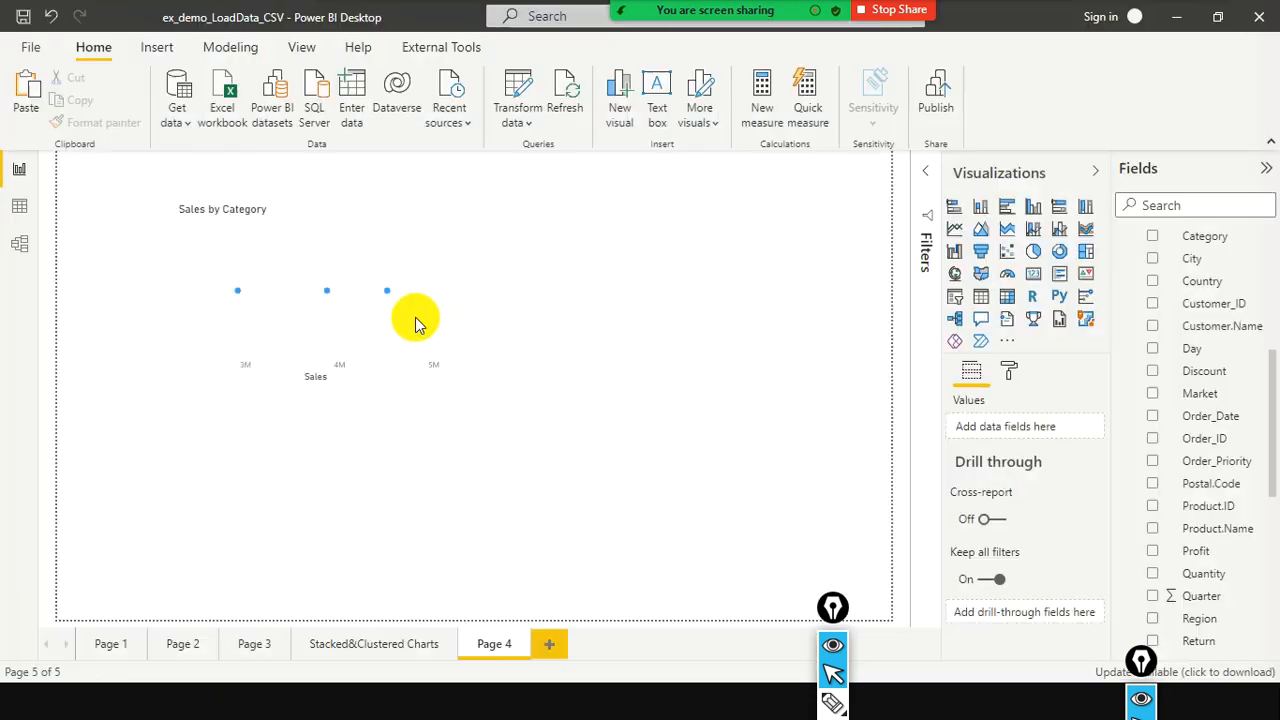
Add the numeric Profit field from sales_w04 to the Sales by Category scatter chart as its Y axis
left_click(410, 237)
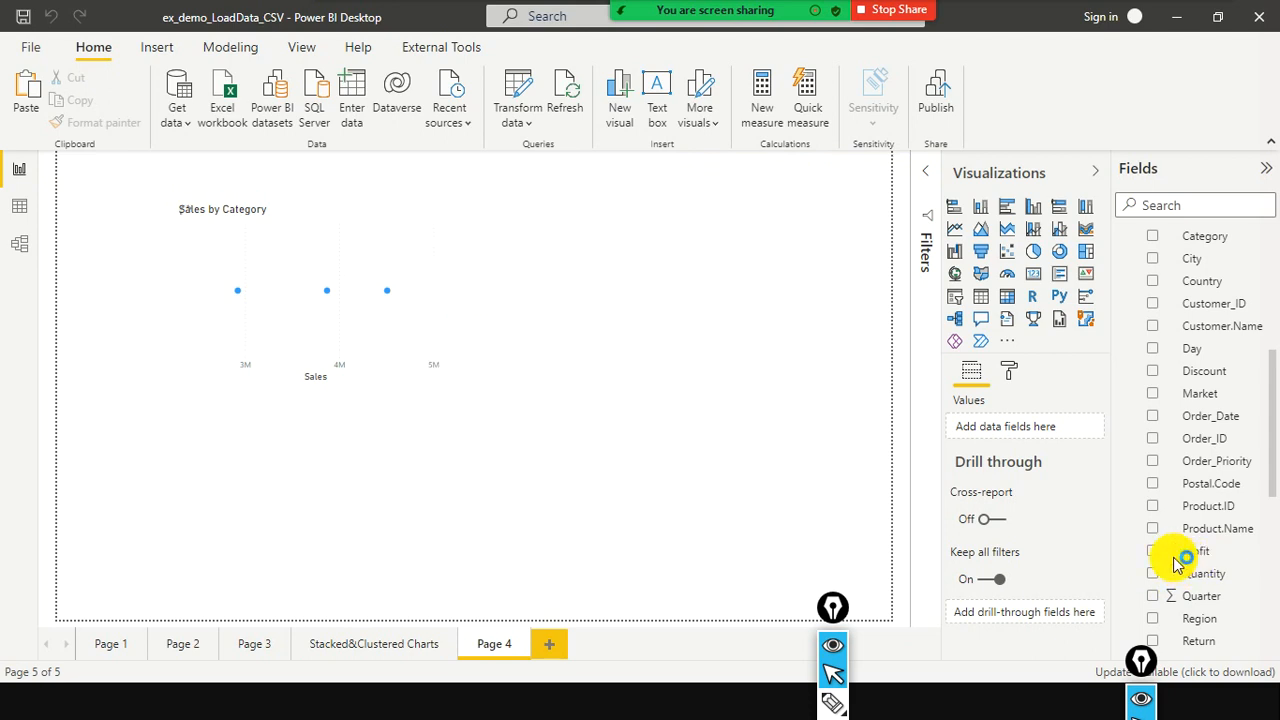
left_click(1183, 556)
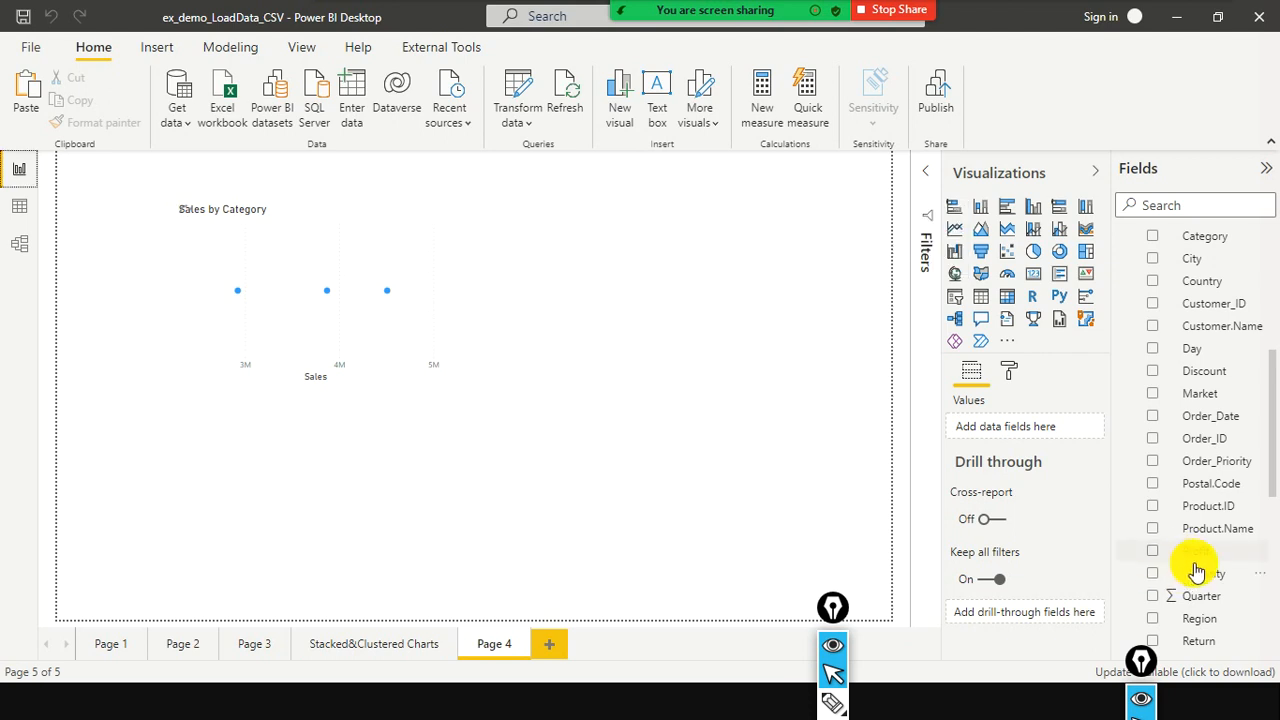
left_click(1176, 569)
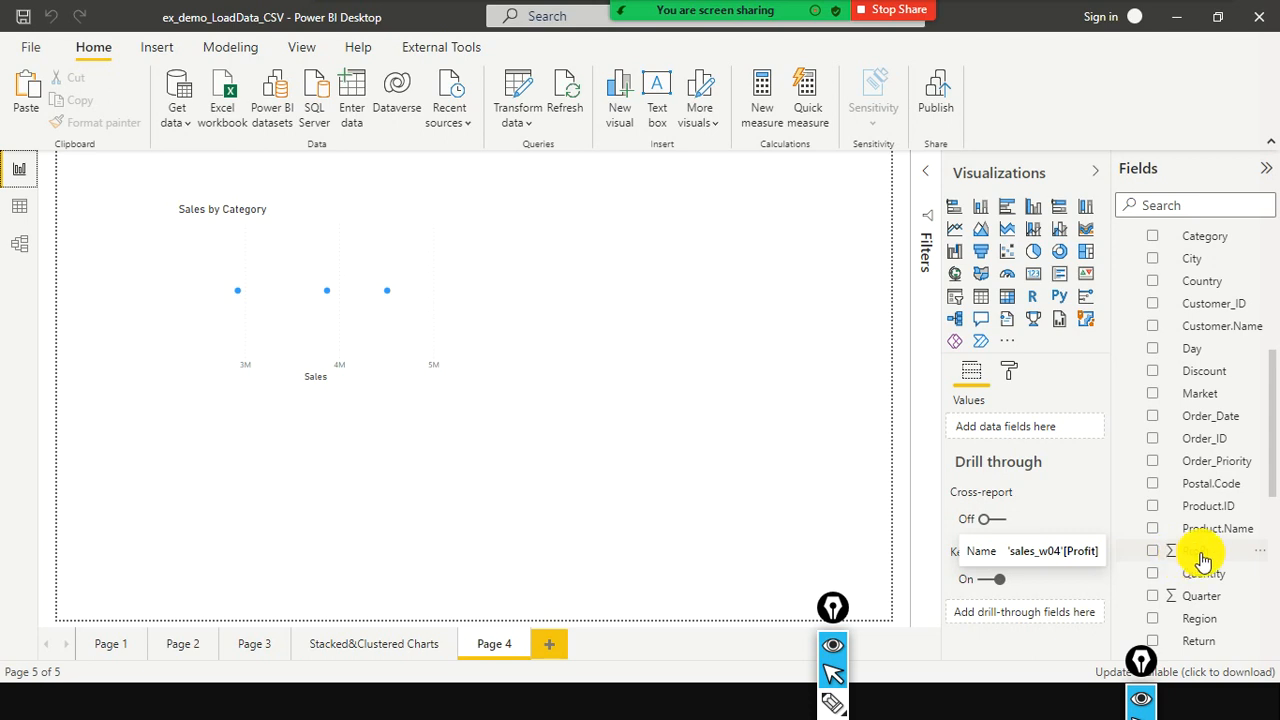
left_click_drag(1210, 558, 380, 314)
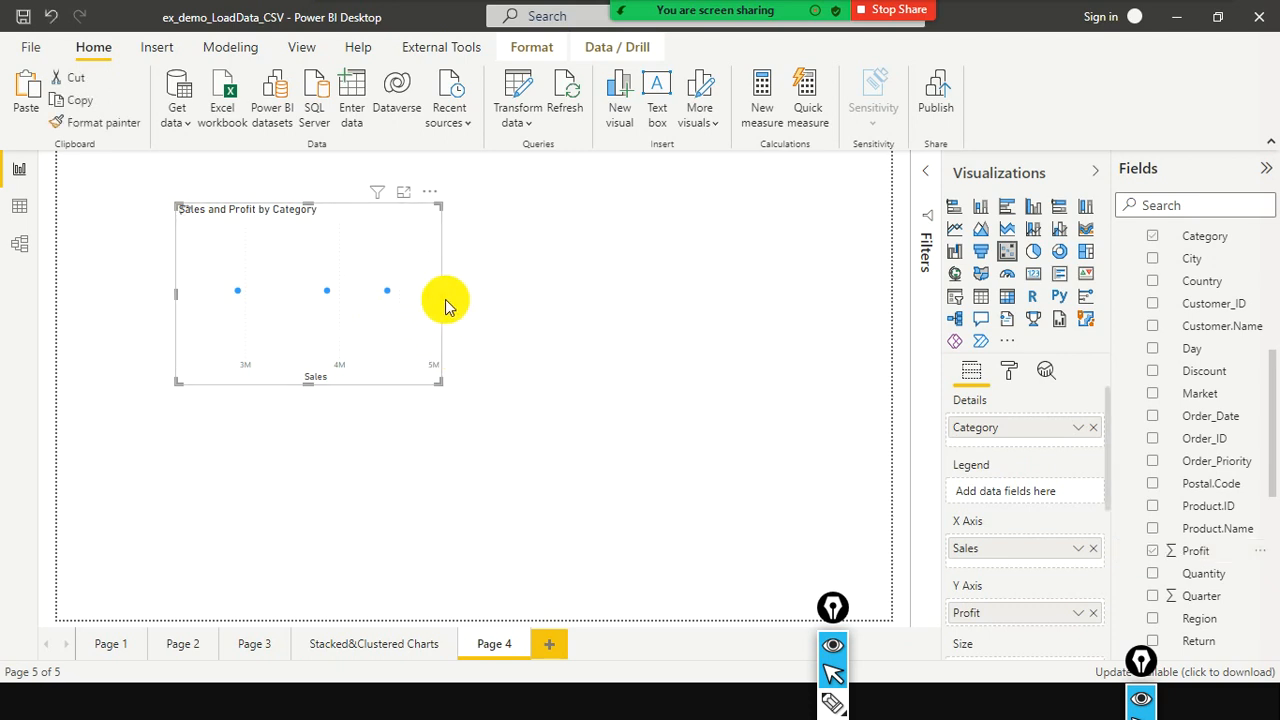
Widen the scatter chart and size its bubbles by the Sales field from sales_w04
left_click_drag(443, 297, 531, 304)
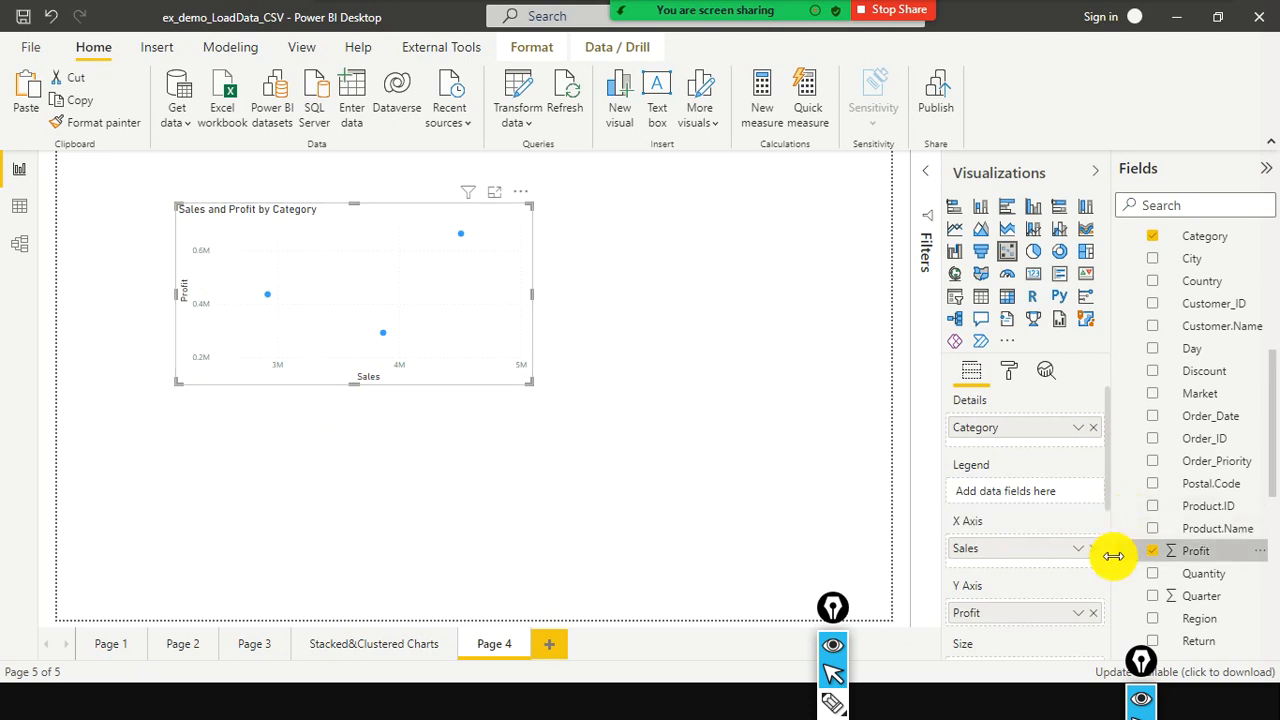
scroll(1023, 549, "down", 1)
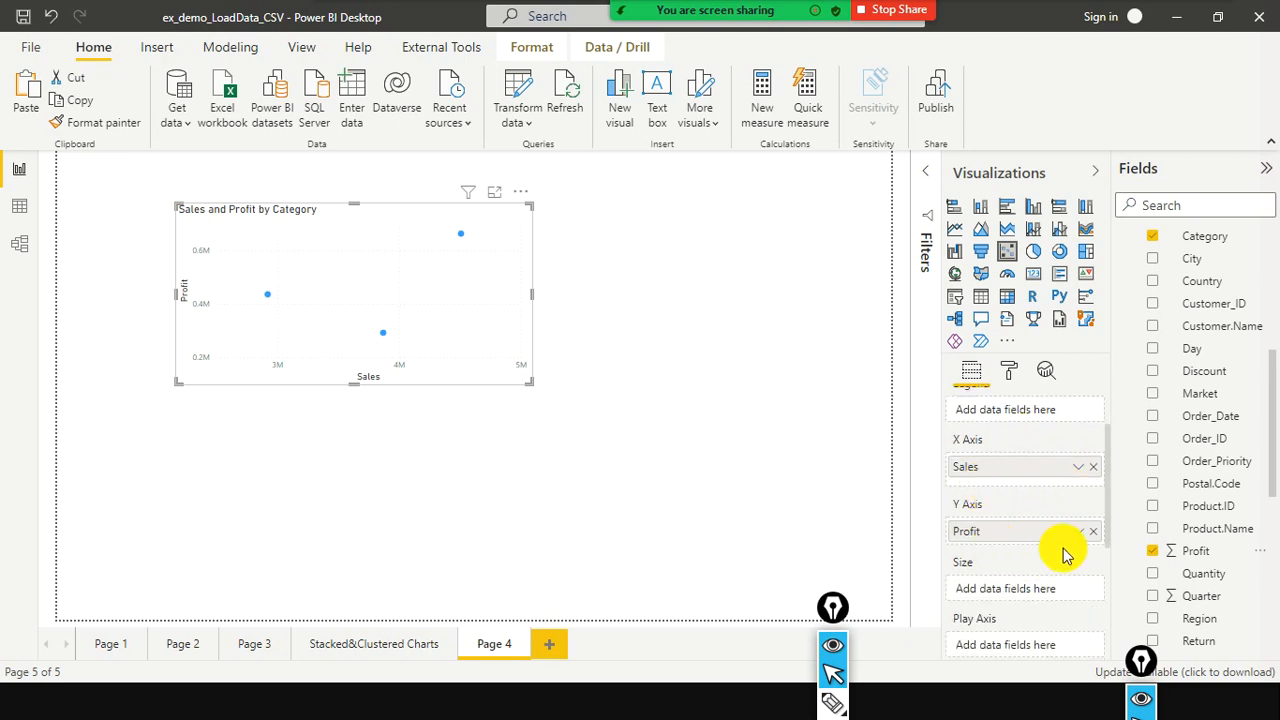
scroll(1237, 590, "down", 1)
left_click_drag(1207, 610, 1014, 592)
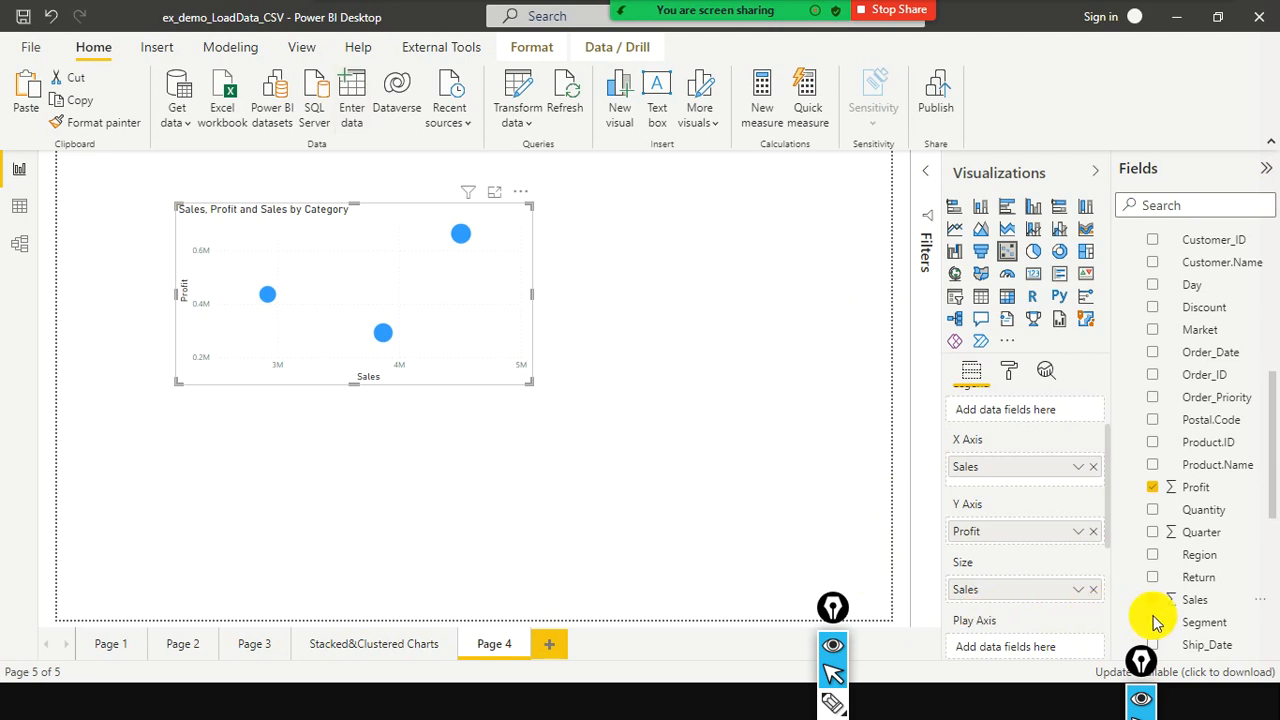
left_click_drag(1205, 609, 1005, 590)
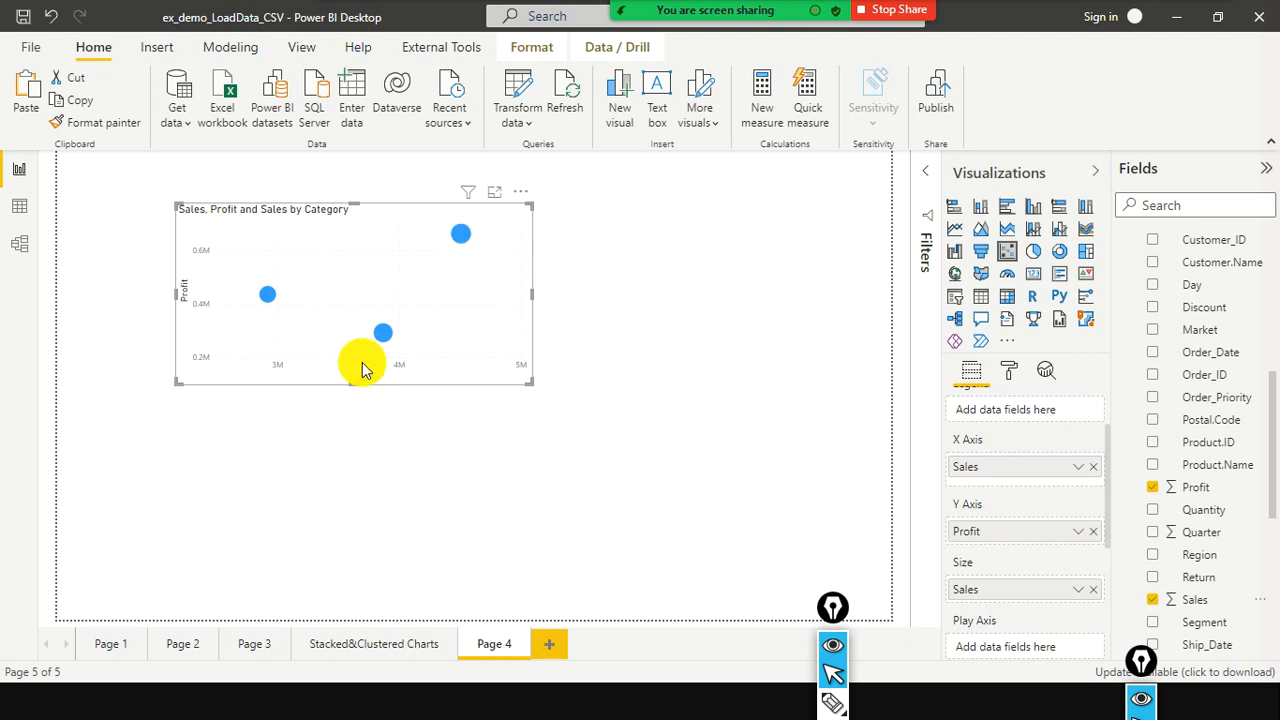
Turn on Show all in the scatter chart's data colors so each category has its own color setting
left_click(1012, 375)
scroll(1046, 534, "down", 4)
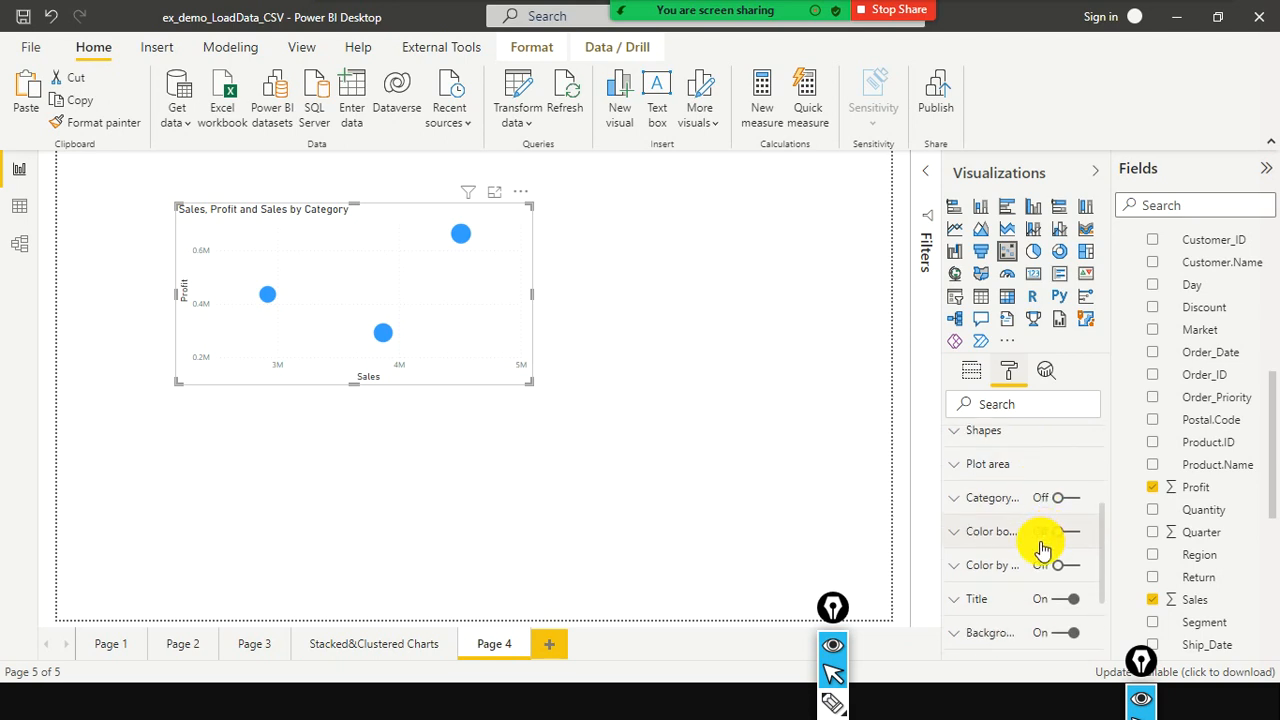
scroll(1043, 540, "up", 1)
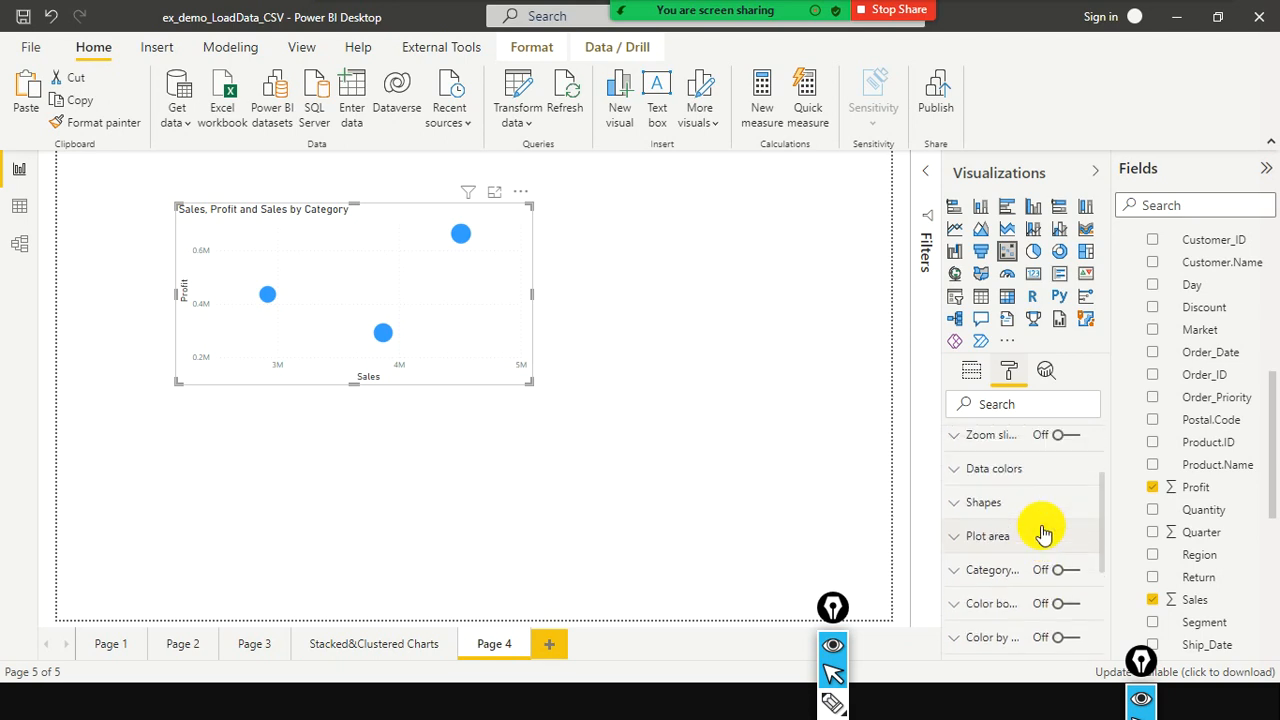
left_click(960, 475)
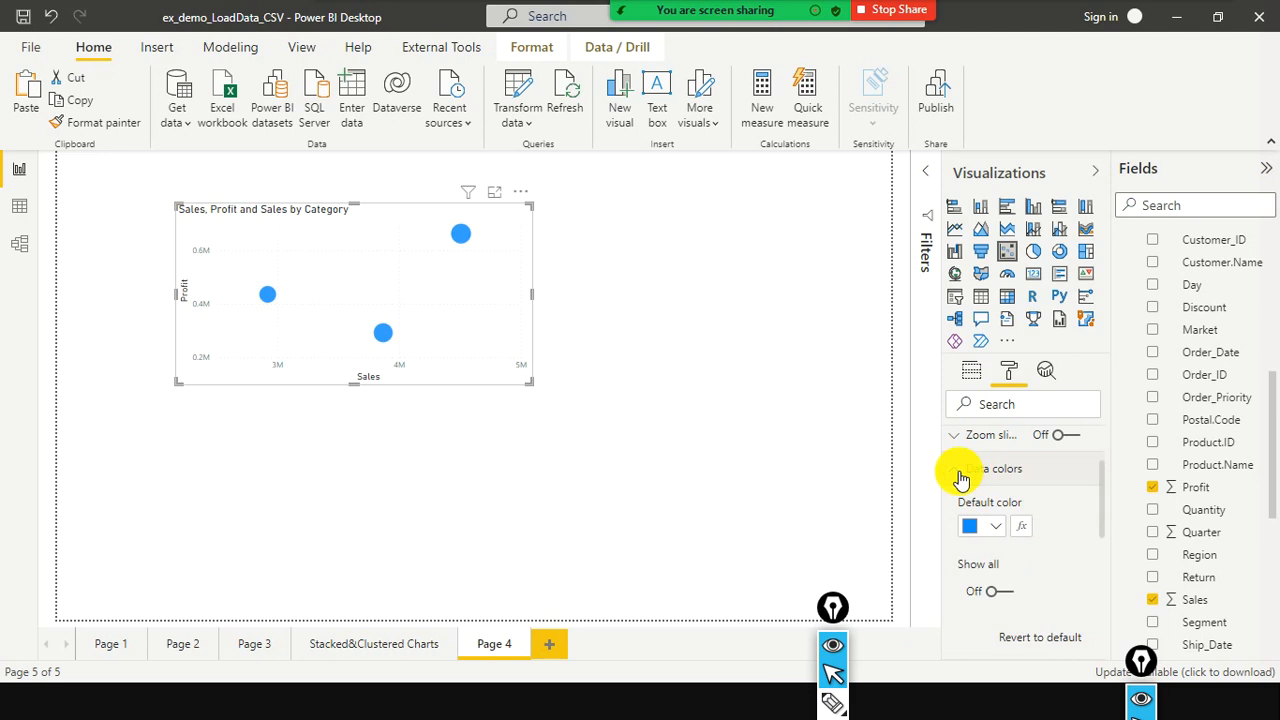
scroll(1022, 535, "down", 1)
scroll(1025, 548, "up", 1)
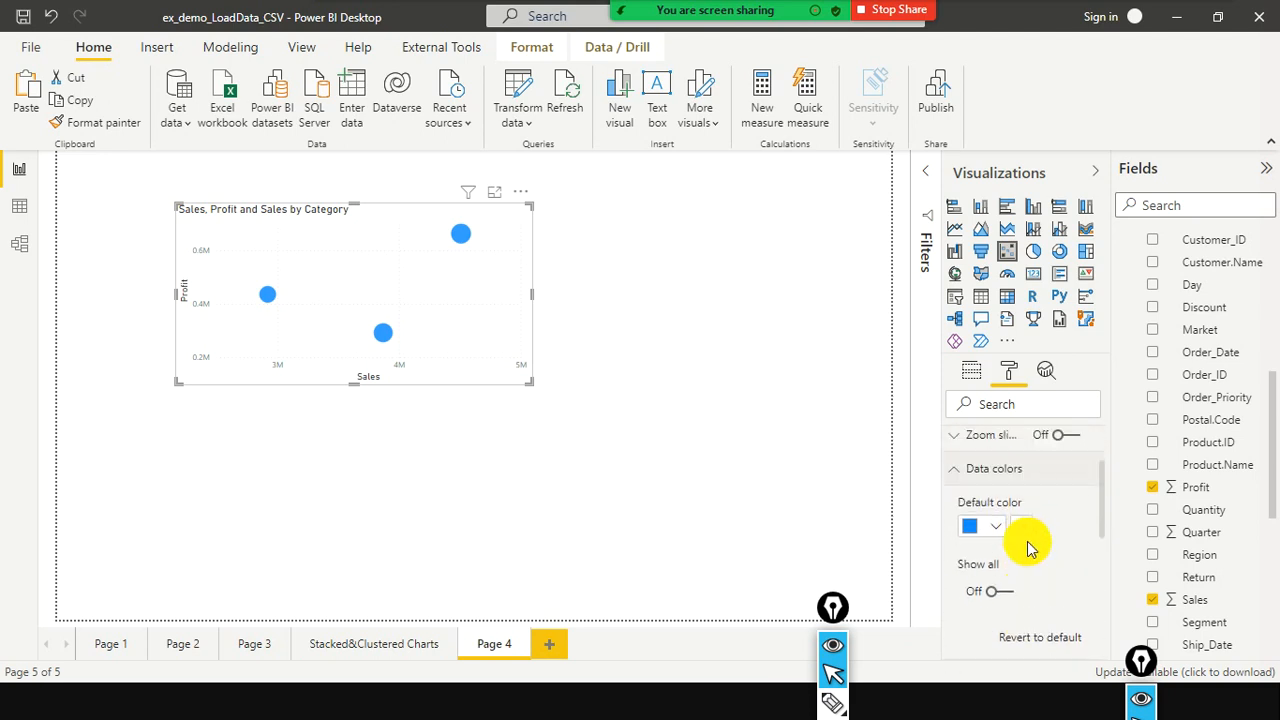
left_click(1005, 591)
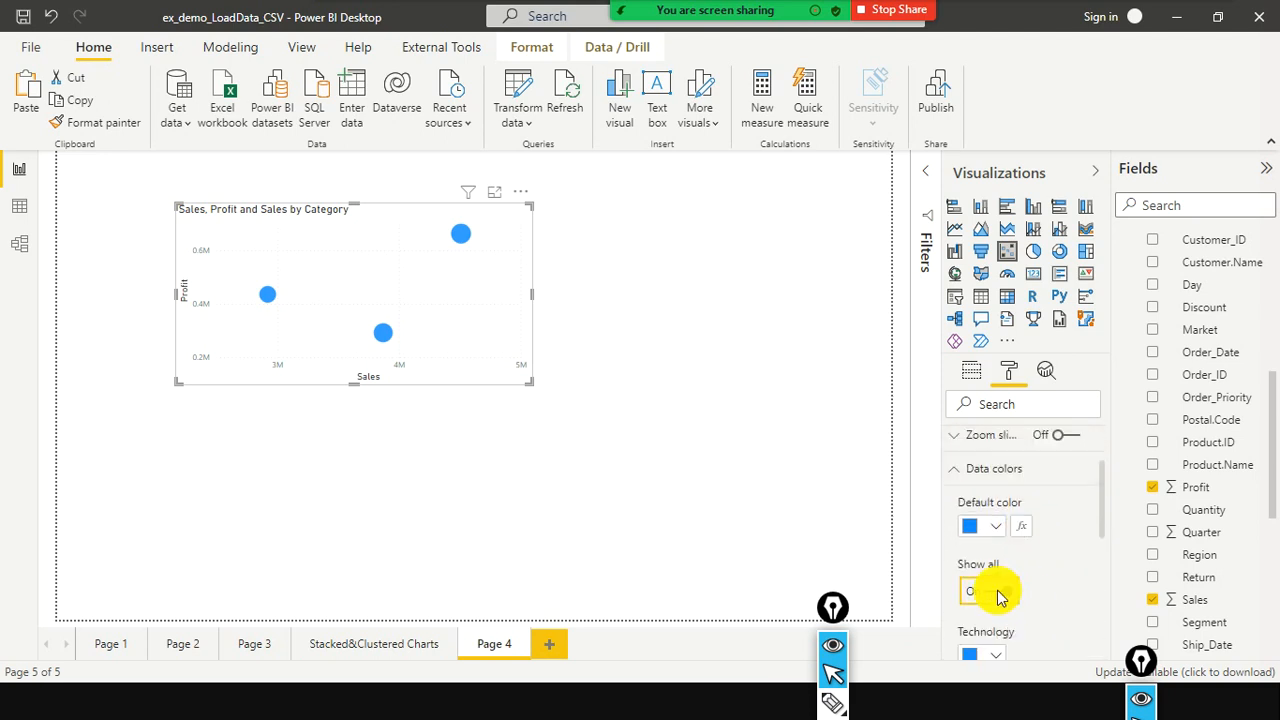
Set the data color of Furniture to orange and of Office Supplies to dark blue
scroll(1010, 588, "down", 2)
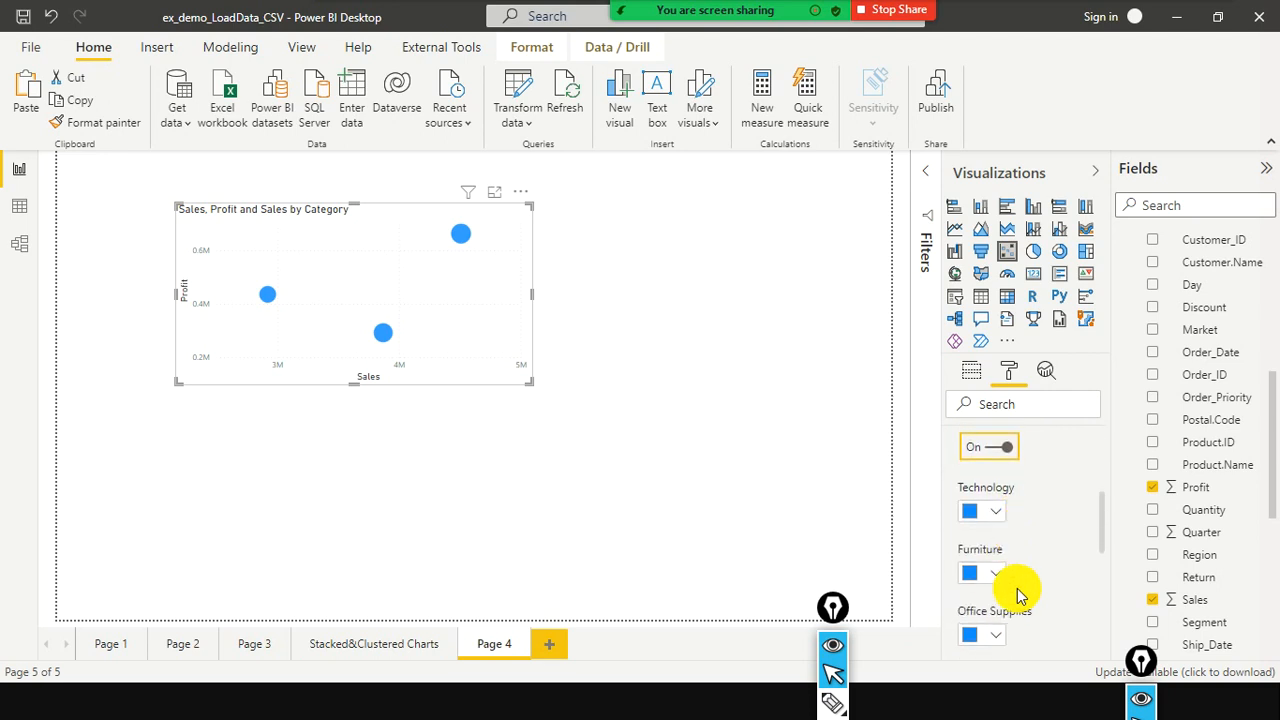
left_click(996, 578)
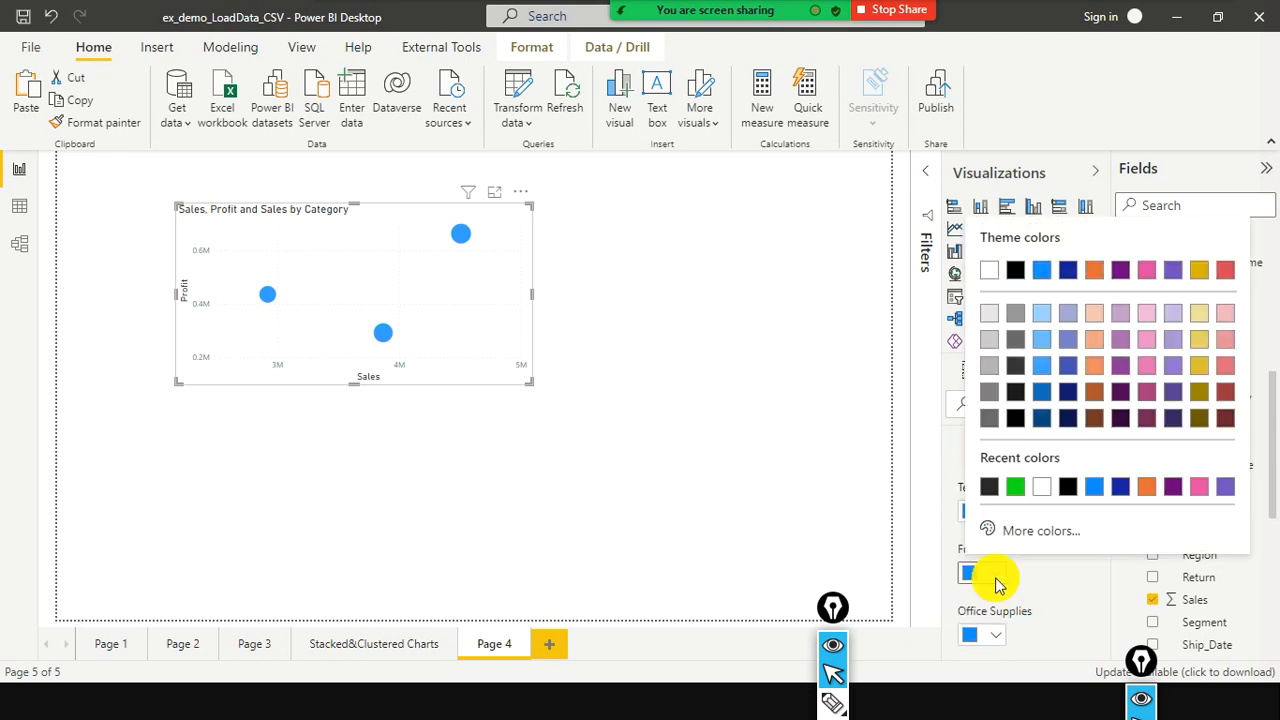
left_click(1155, 490)
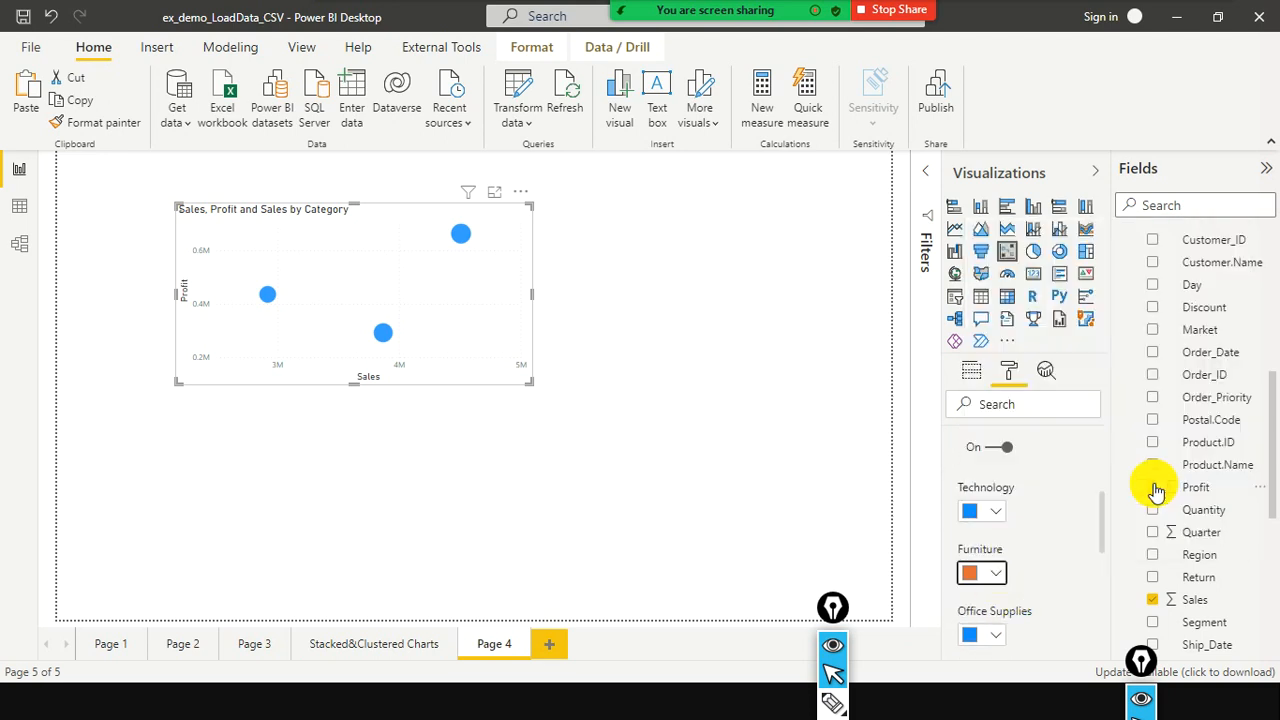
left_click(1000, 638)
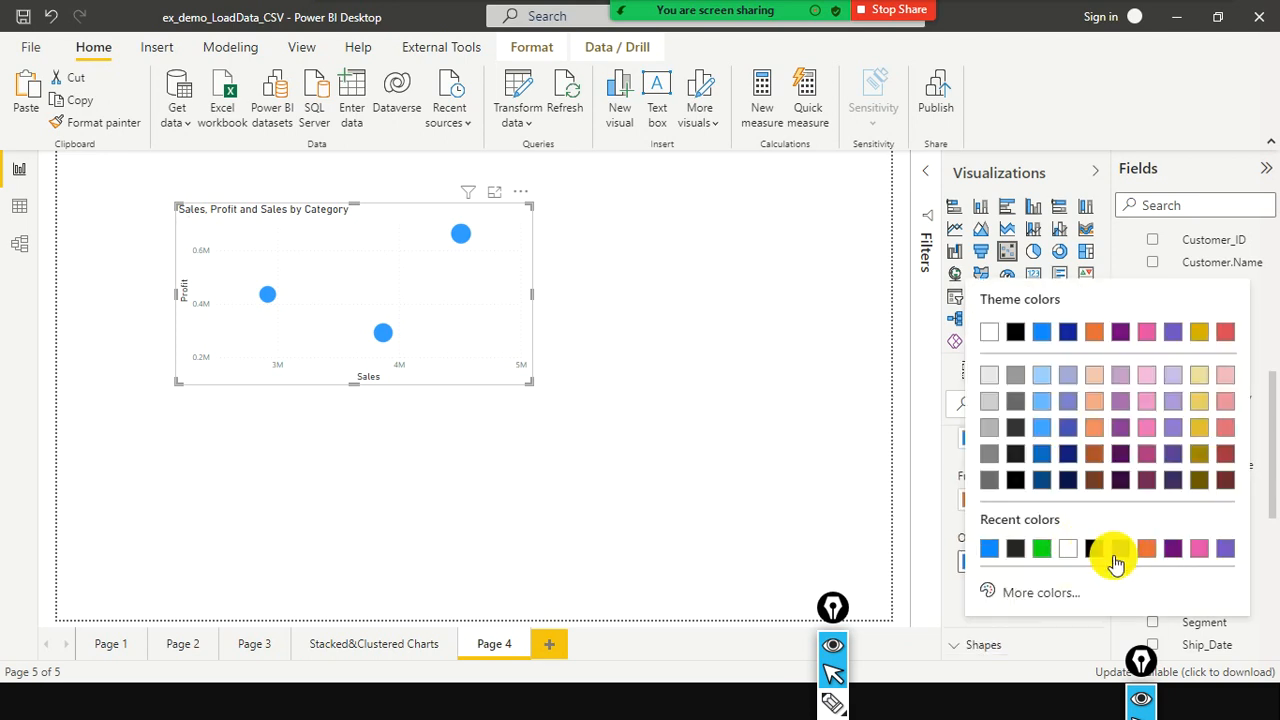
left_click(815, 463)
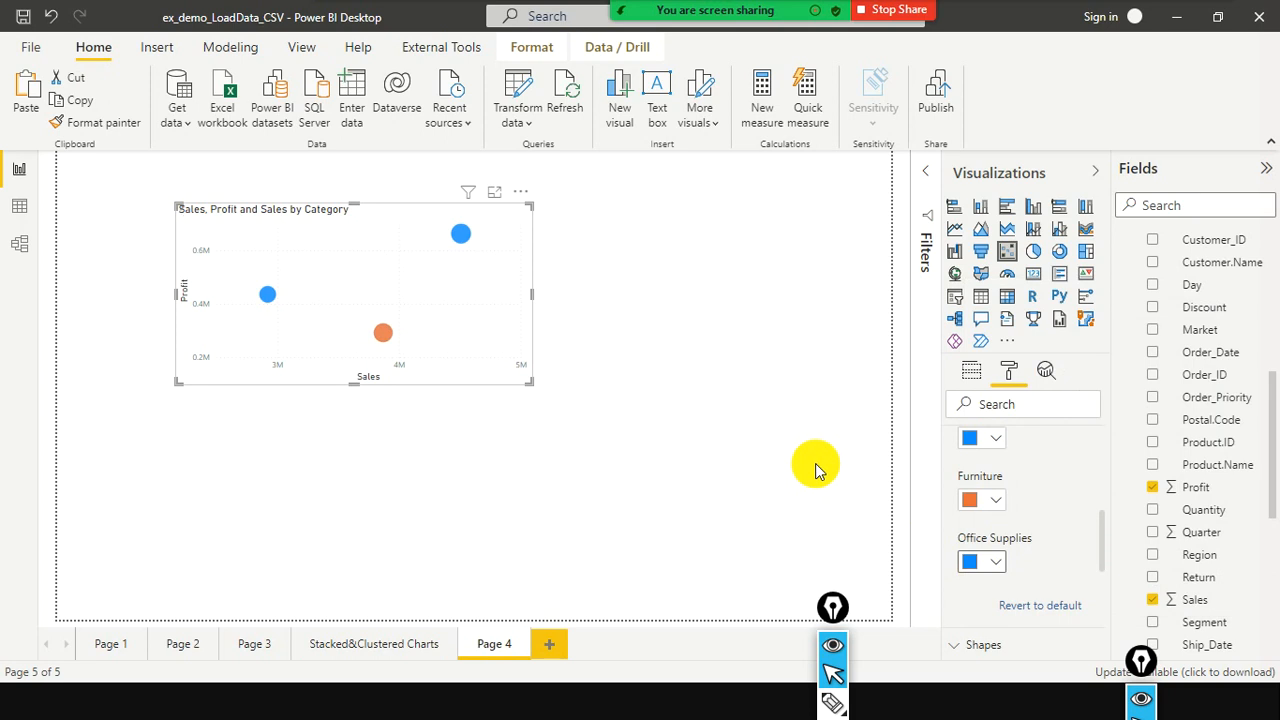
Add the Region field from sales_w04 as the scatter chart's legend and page through the legend entries
left_click(967, 381)
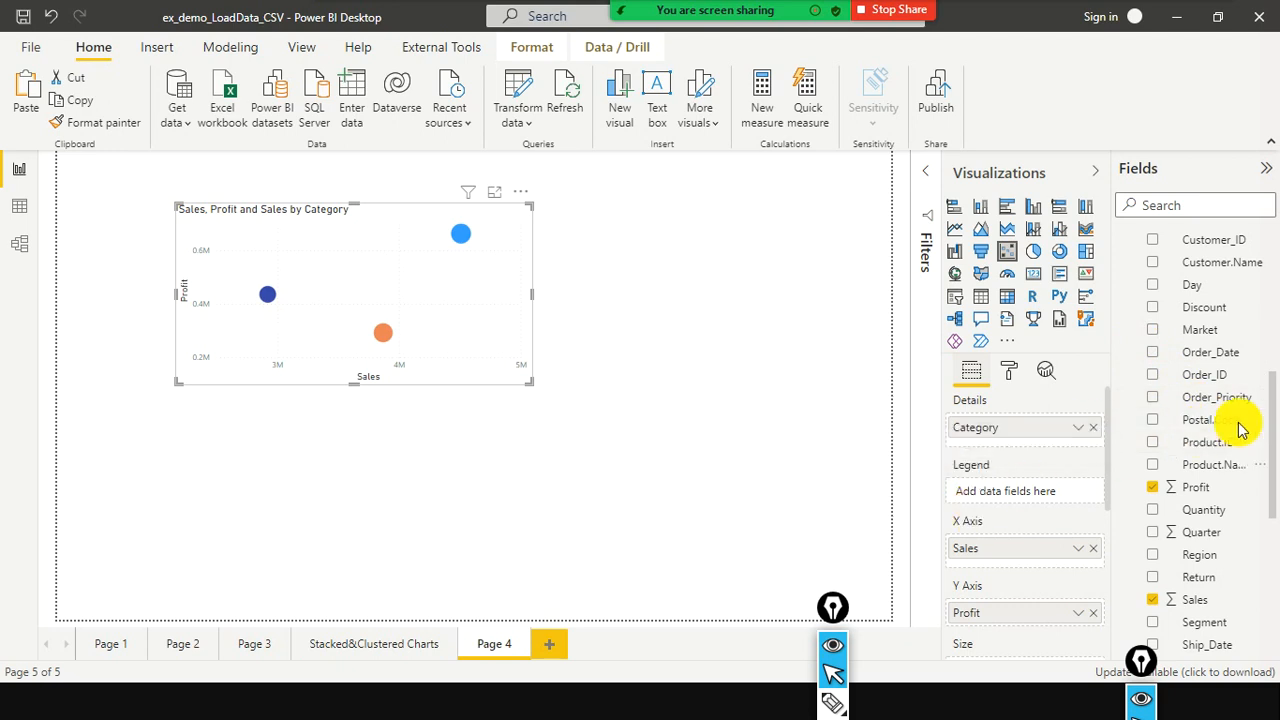
scroll(1234, 423, "up", 3)
scroll(1266, 401, "down", 4)
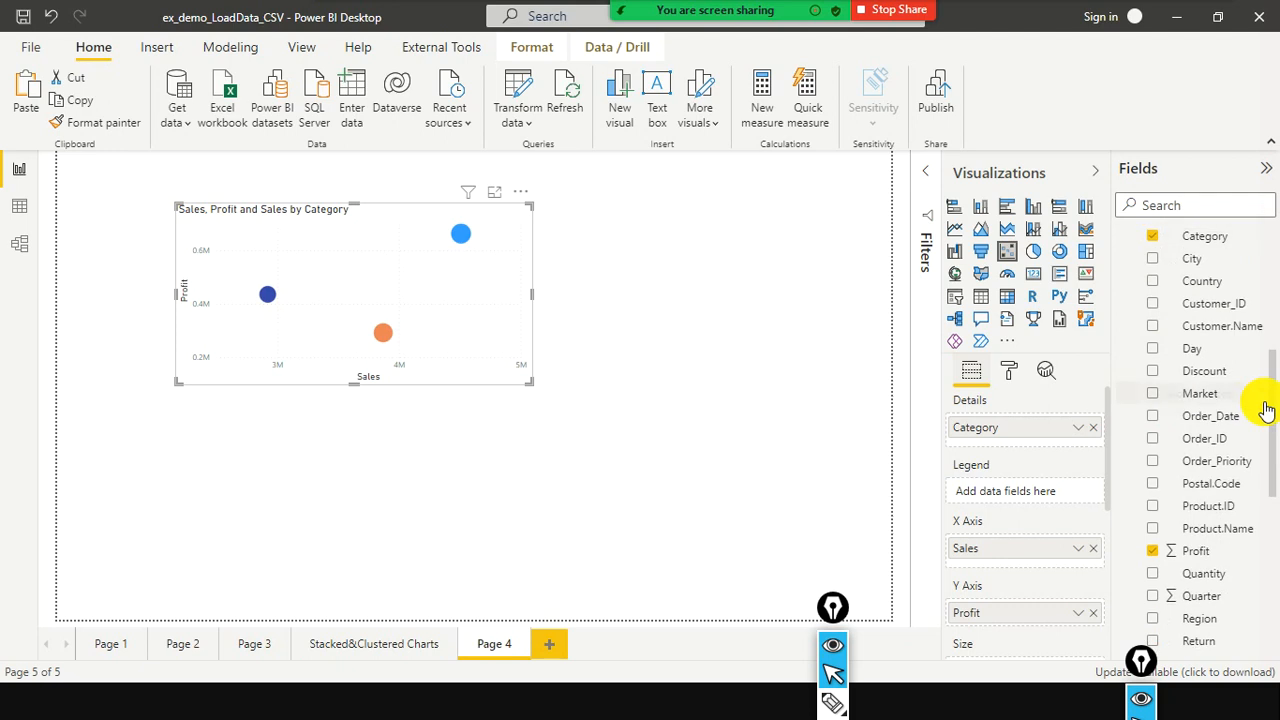
scroll(1266, 410, "down", 1)
scroll(1266, 410, "down", 2)
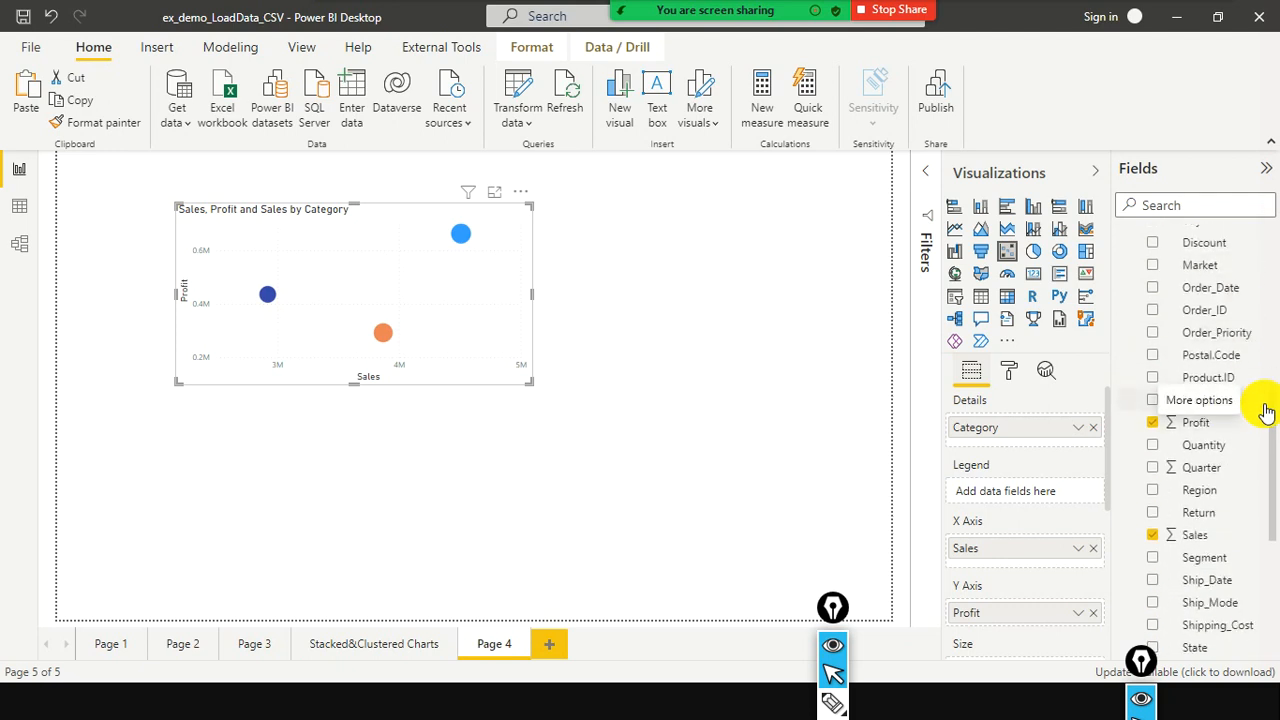
scroll(1266, 410, "down", 3)
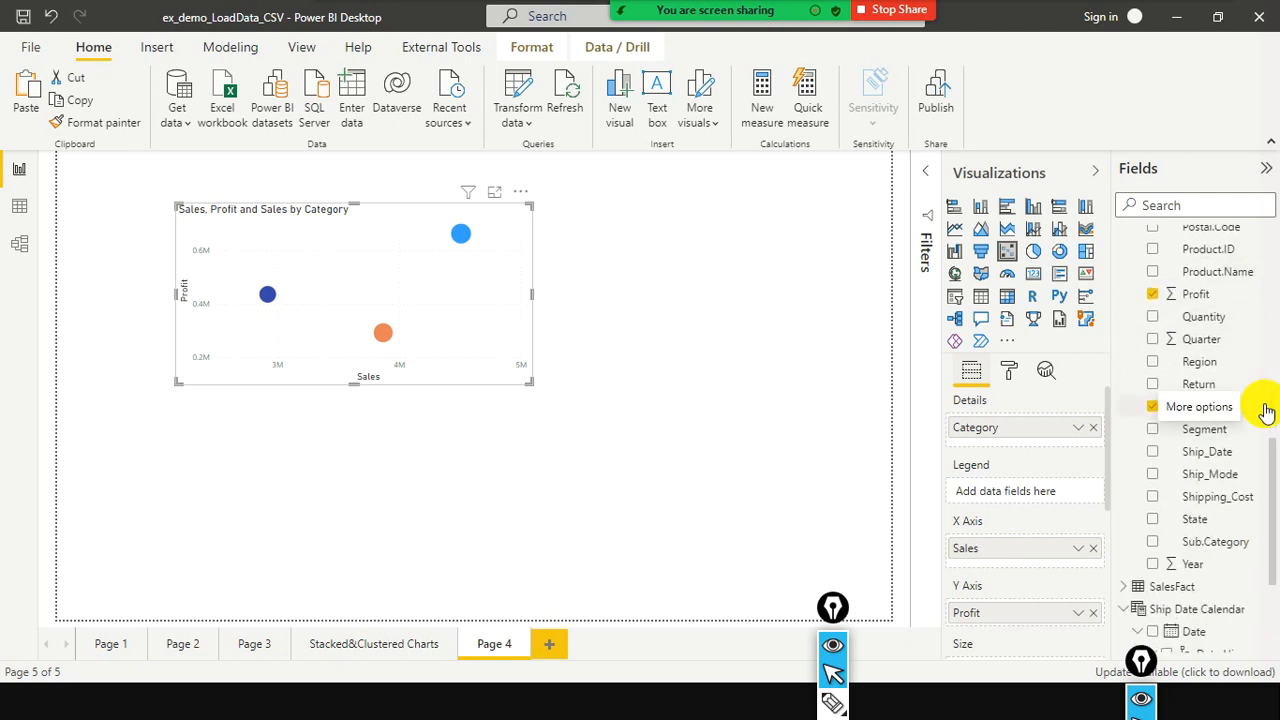
scroll(1266, 410, "up", 8)
scroll(1266, 410, "down", 5)
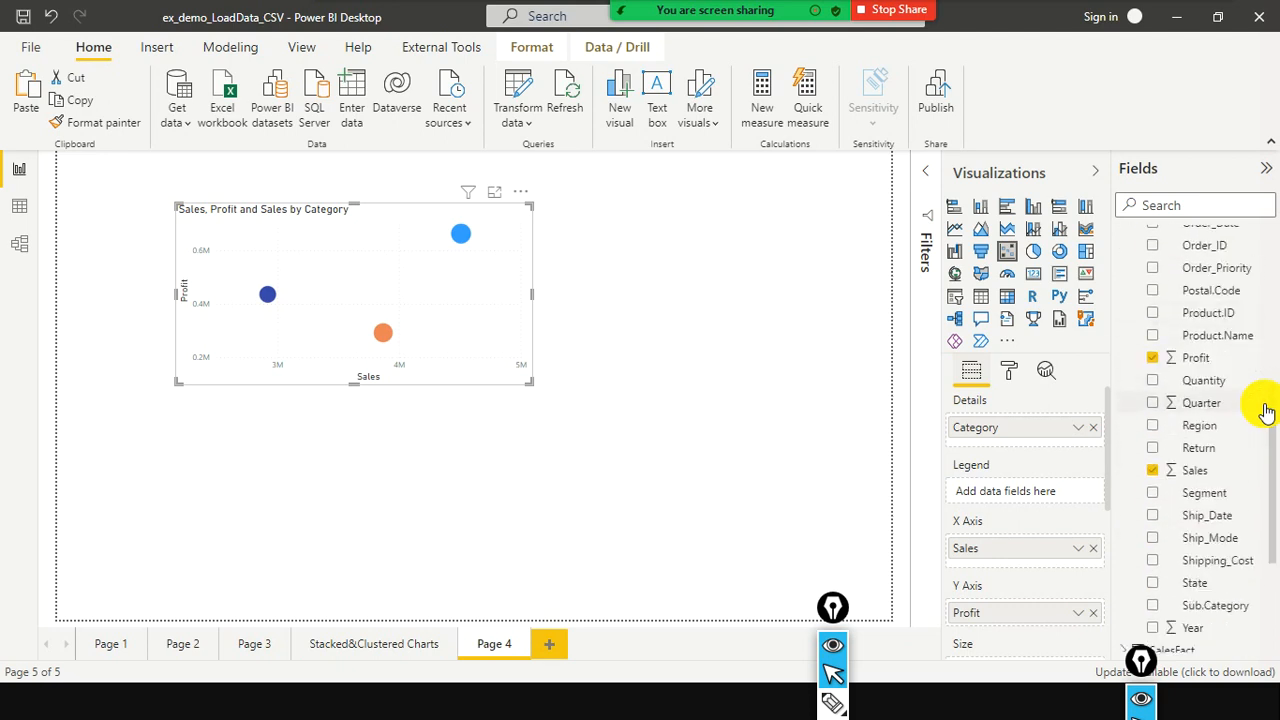
left_click_drag(1203, 426, 1022, 508)
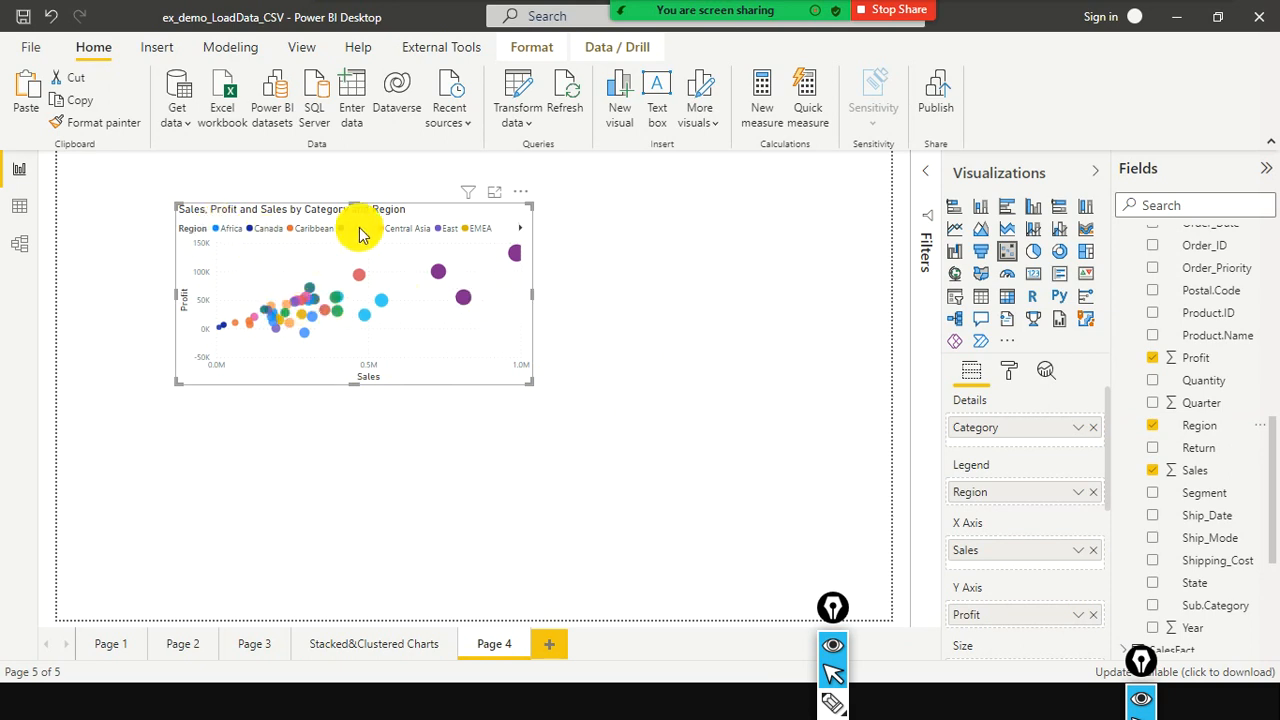
left_click(521, 230)
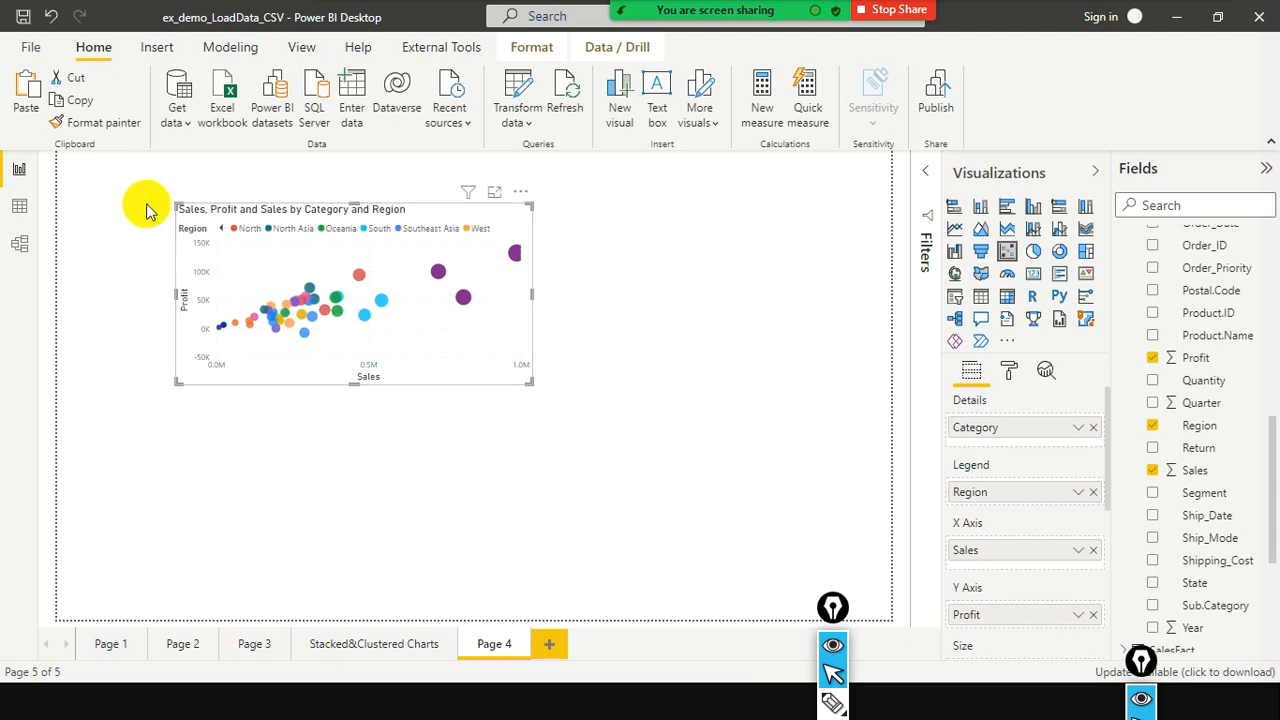
Enlarge the scatter chart in width and height and move it closer to the page's upper-left corner
left_click_drag(532, 296, 656, 314)
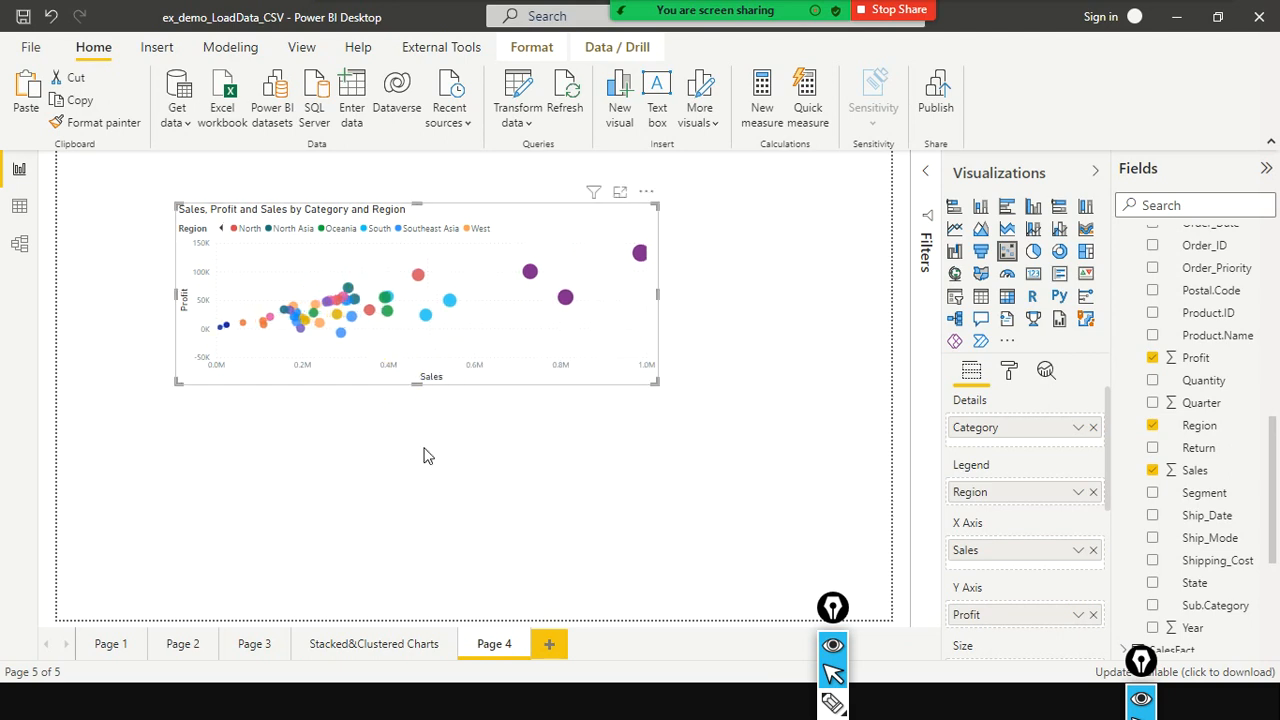
left_click_drag(419, 383, 425, 455)
left_click(595, 393)
mouse_move(527, 367)
left_mouse_down()
mouse_move(506, 366)
mouse_move(529, 377)
left_mouse_up()
left_click(588, 323)
left_click_drag(580, 318, 686, 300)
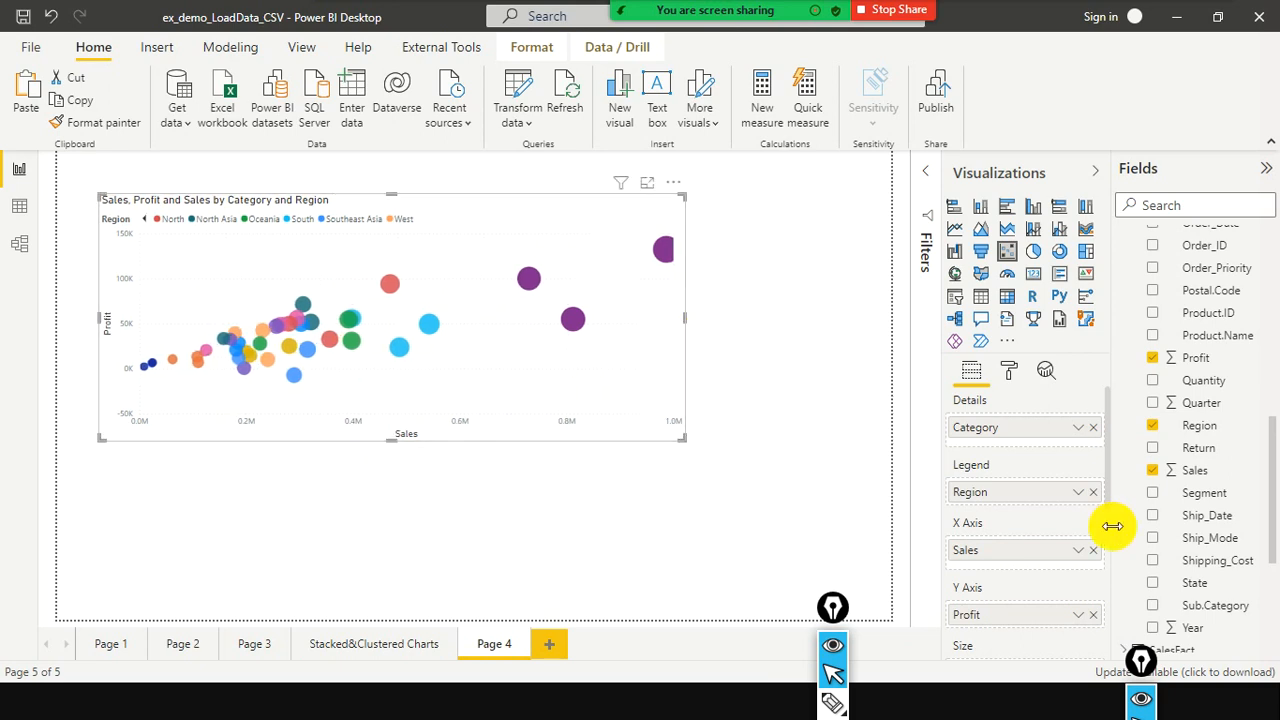
Replace Region in the scatter chart's legend with Year from the Calendar table's Date Hierarchy
left_click(1095, 493)
scroll(1263, 352, "up", 10)
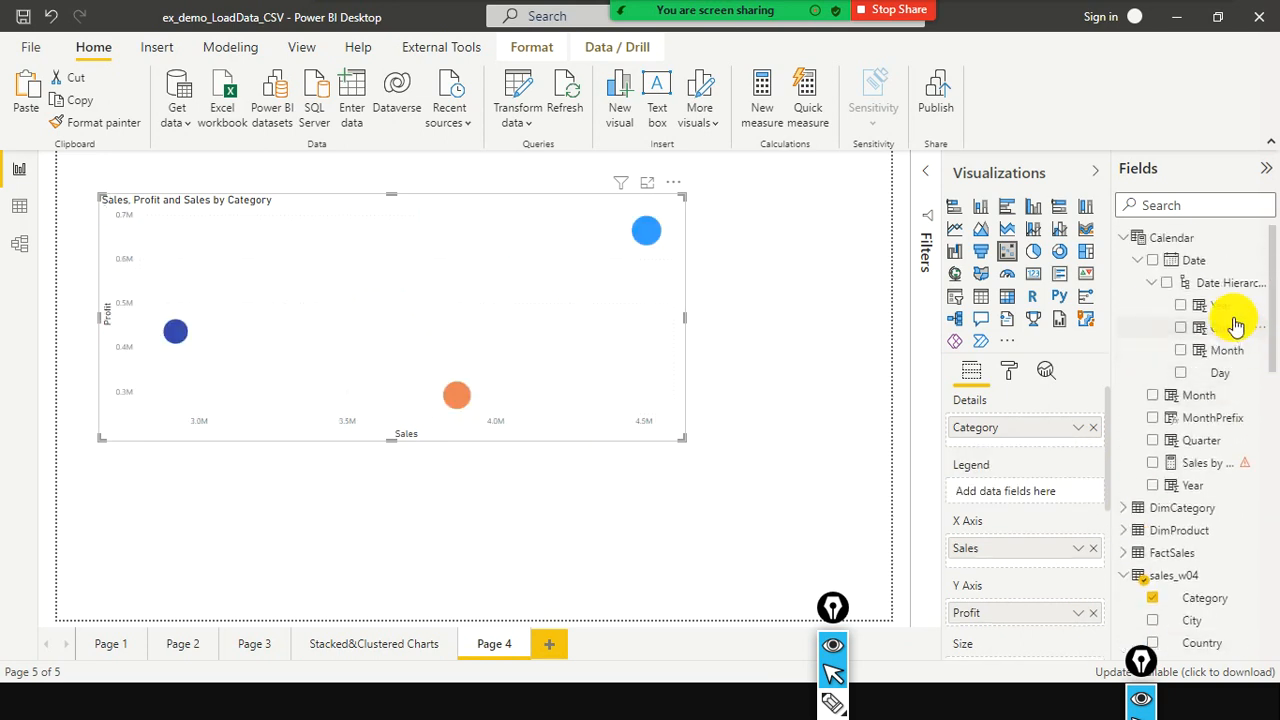
left_click_drag(995, 497, 993, 494)
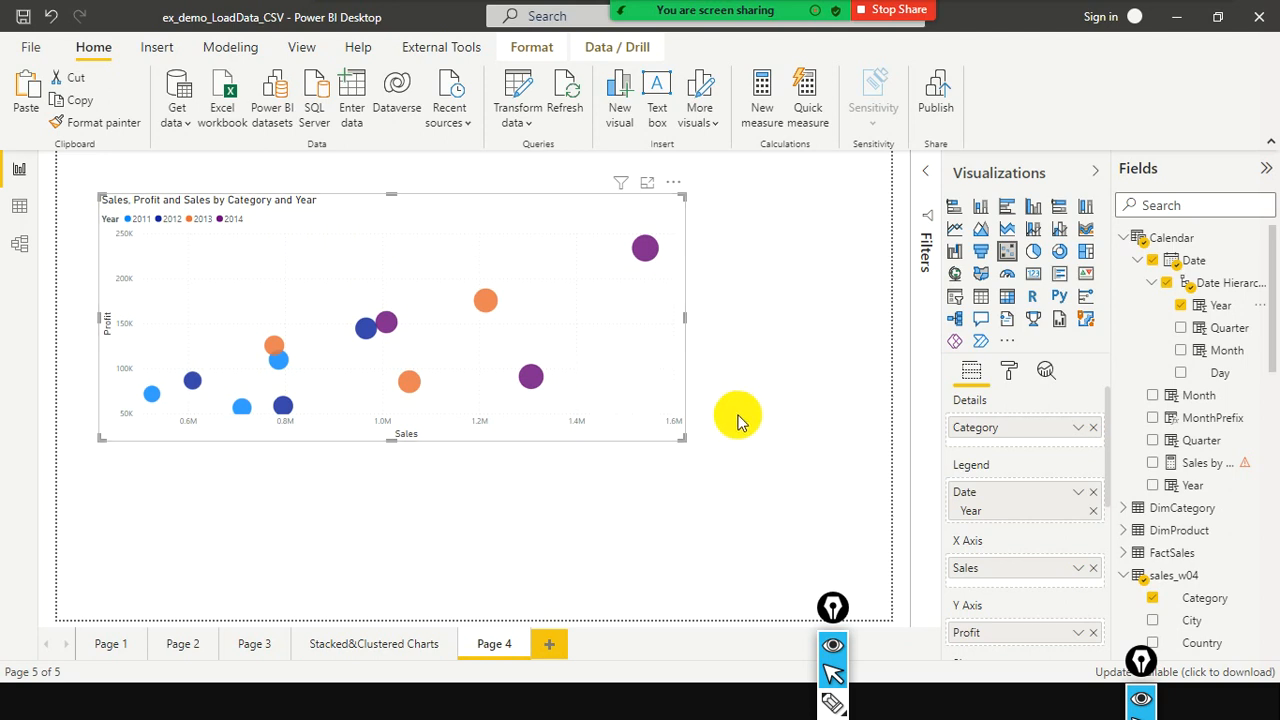
Examine the chart's remaining field assignments and the data colors assigned to each year
scroll(1077, 509, "down", 3)
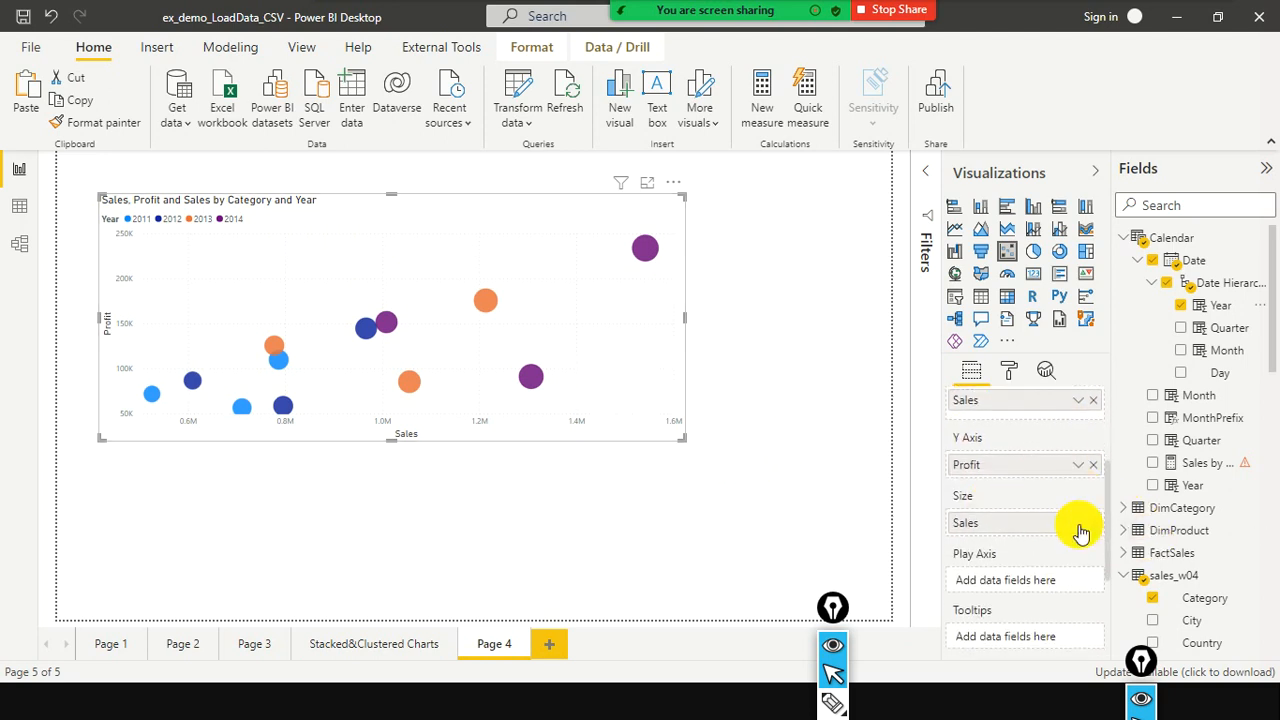
scroll(1080, 528, "down", 2)
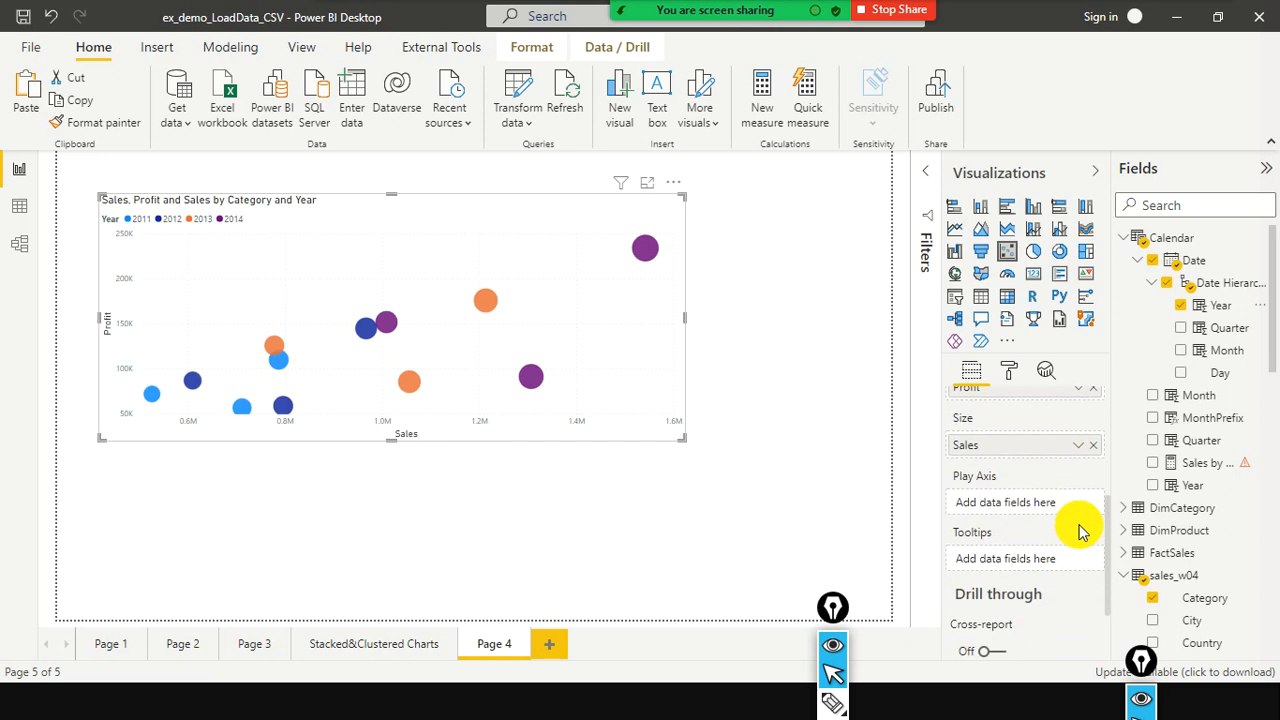
left_click(1020, 372)
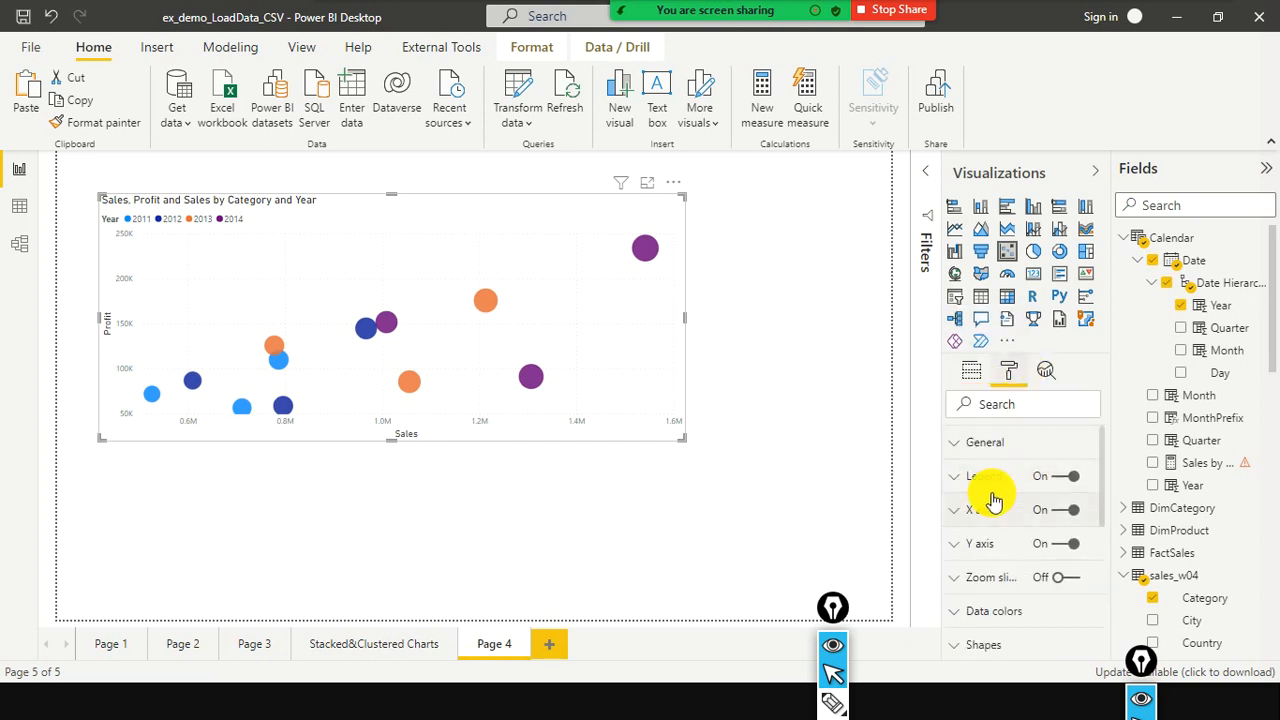
scroll(1006, 543, "down", 2)
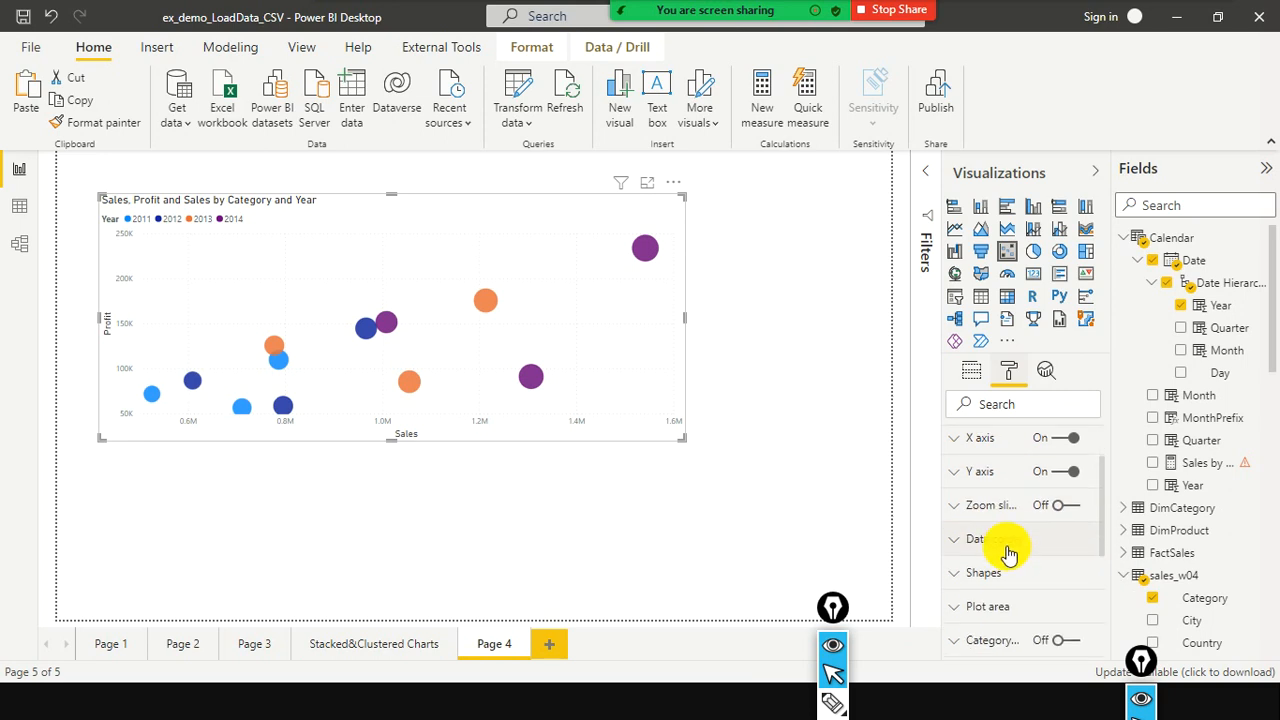
left_click(950, 540)
scroll(1050, 565, "down", 3)
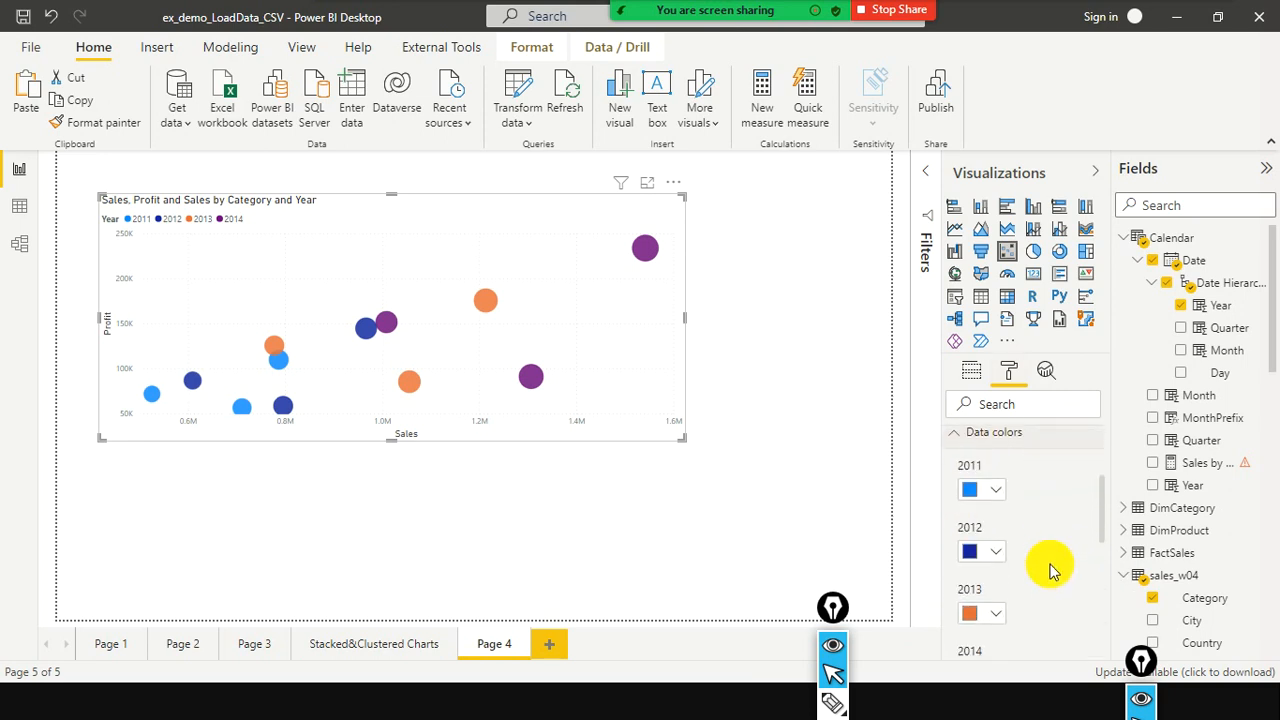
scroll(1047, 570, "down", 3)
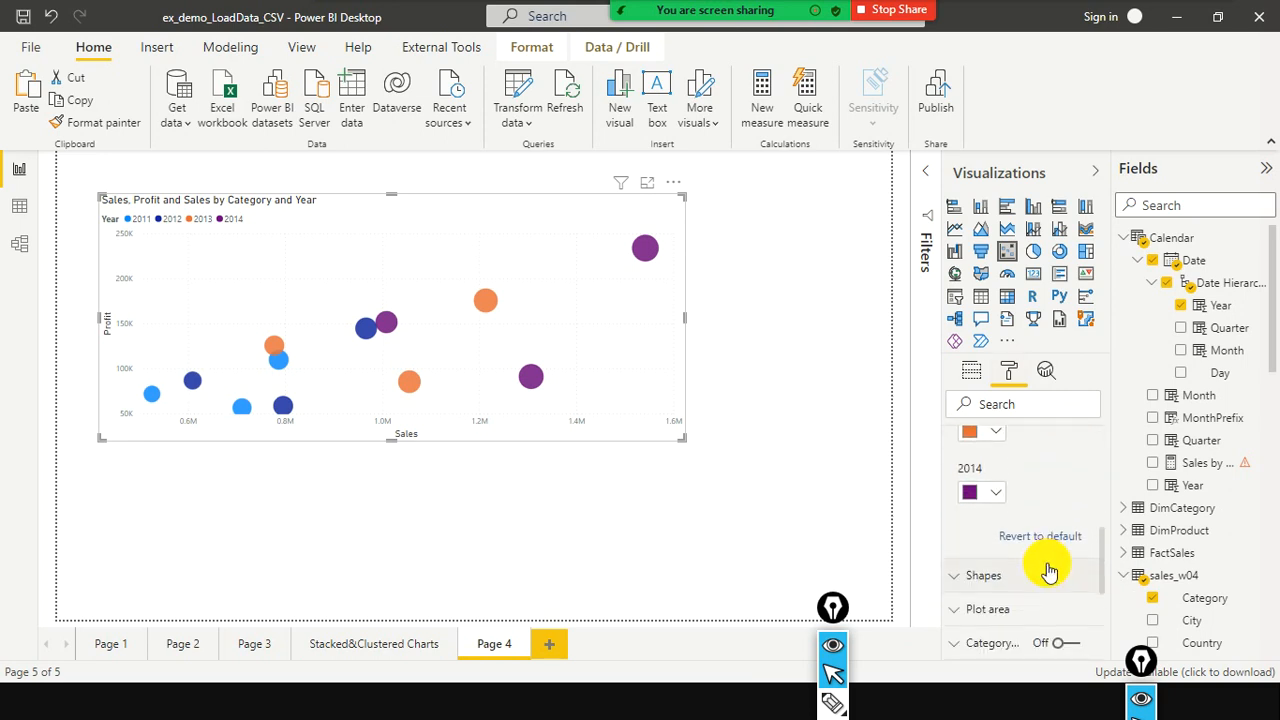
Set the marker size in the scatter chart's Shapes settings to -3
left_click(957, 575)
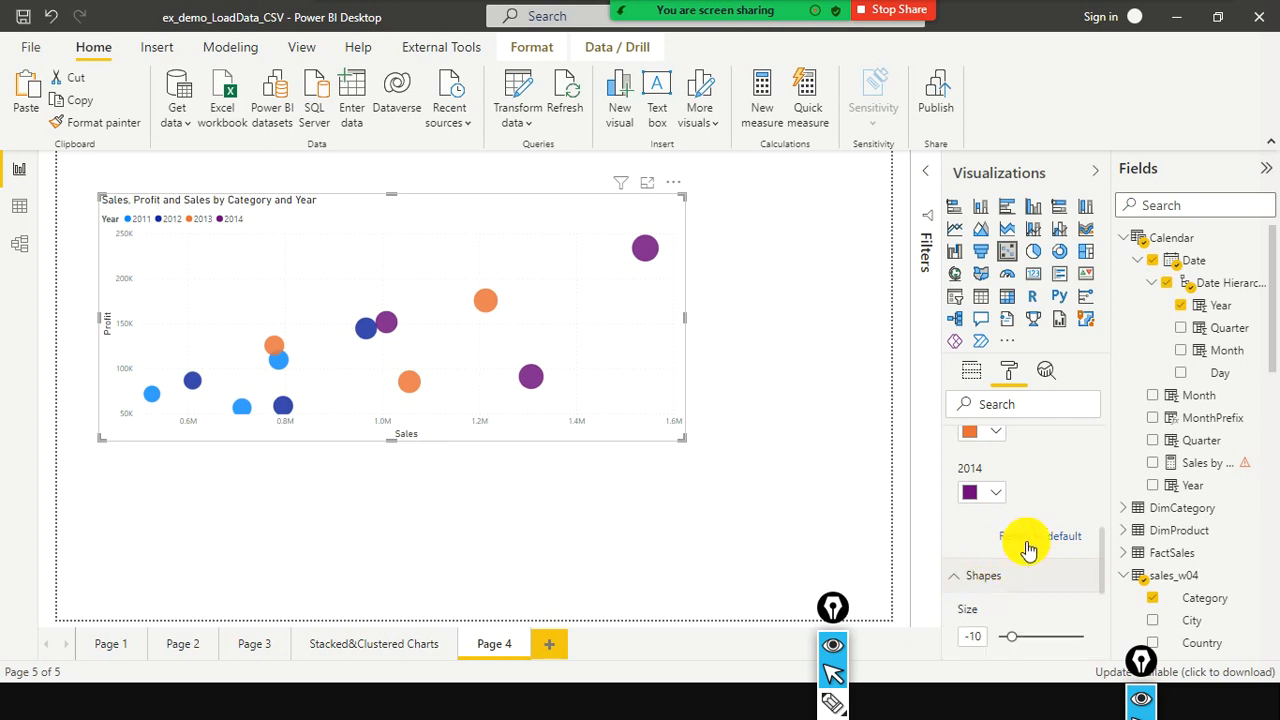
scroll(1065, 545, "down", 1)
scroll(1070, 540, "down", 1)
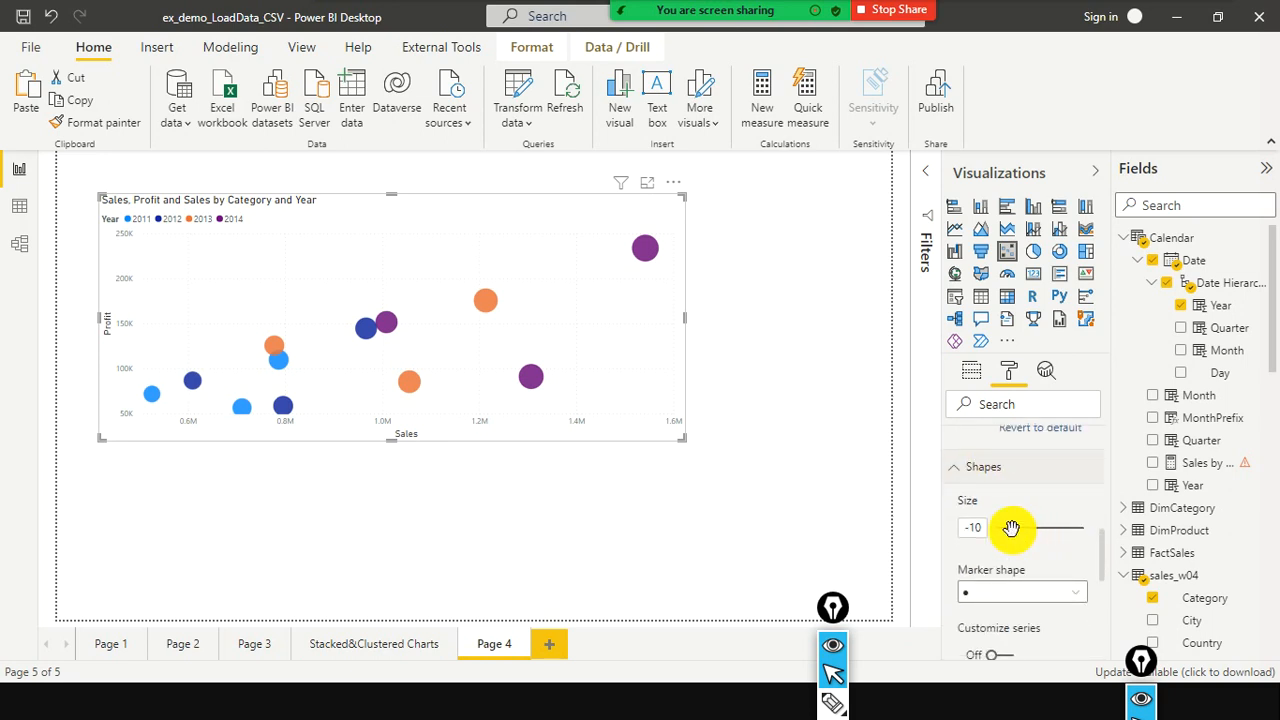
left_click_drag(1020, 535, 1035, 547)
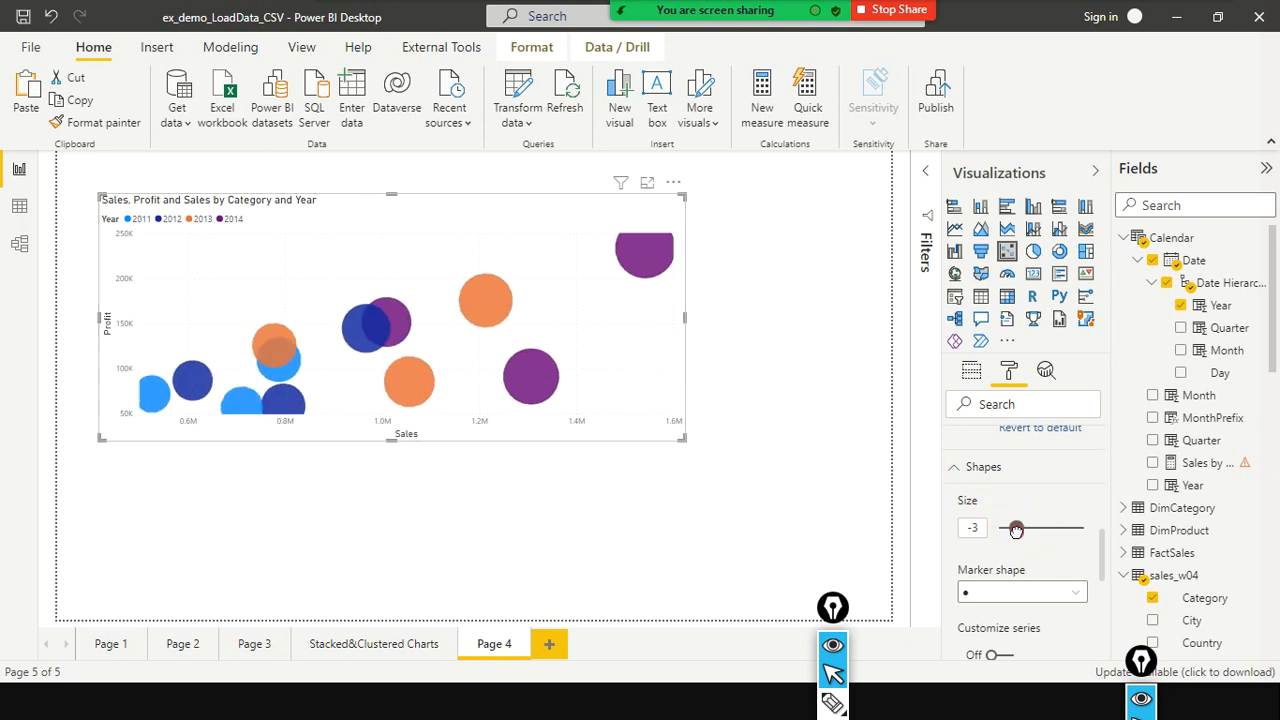
left_click_drag(1016, 531, 1016, 535)
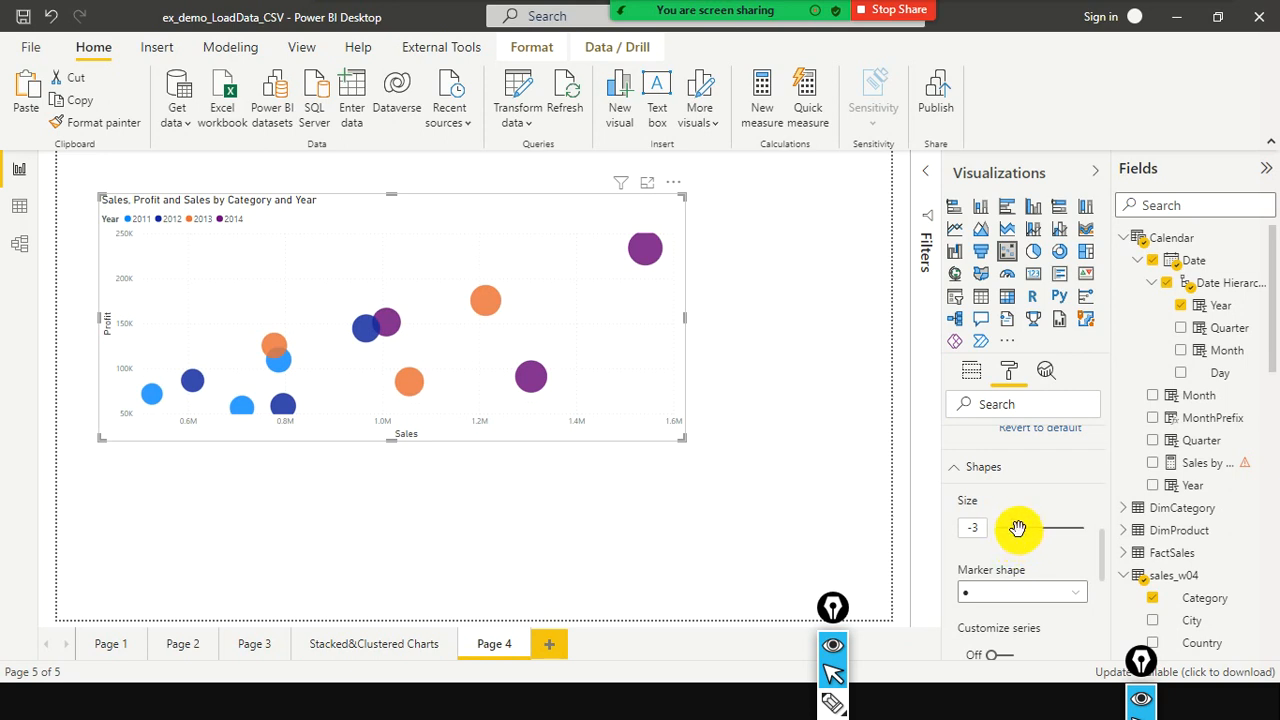
Set the scatter chart's marker size to 3, try square markers, and return the marker shape to circles
left_click_drag(1009, 520, 1010, 521)
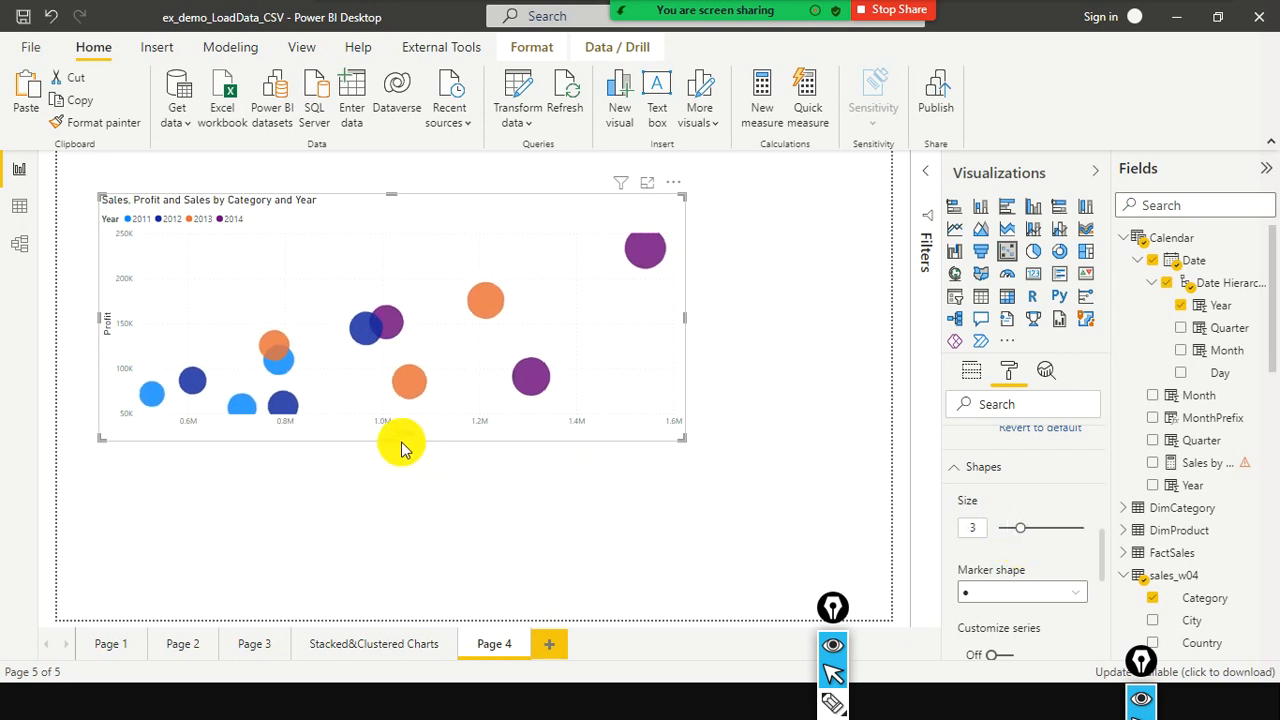
scroll(1043, 540, "down", 3)
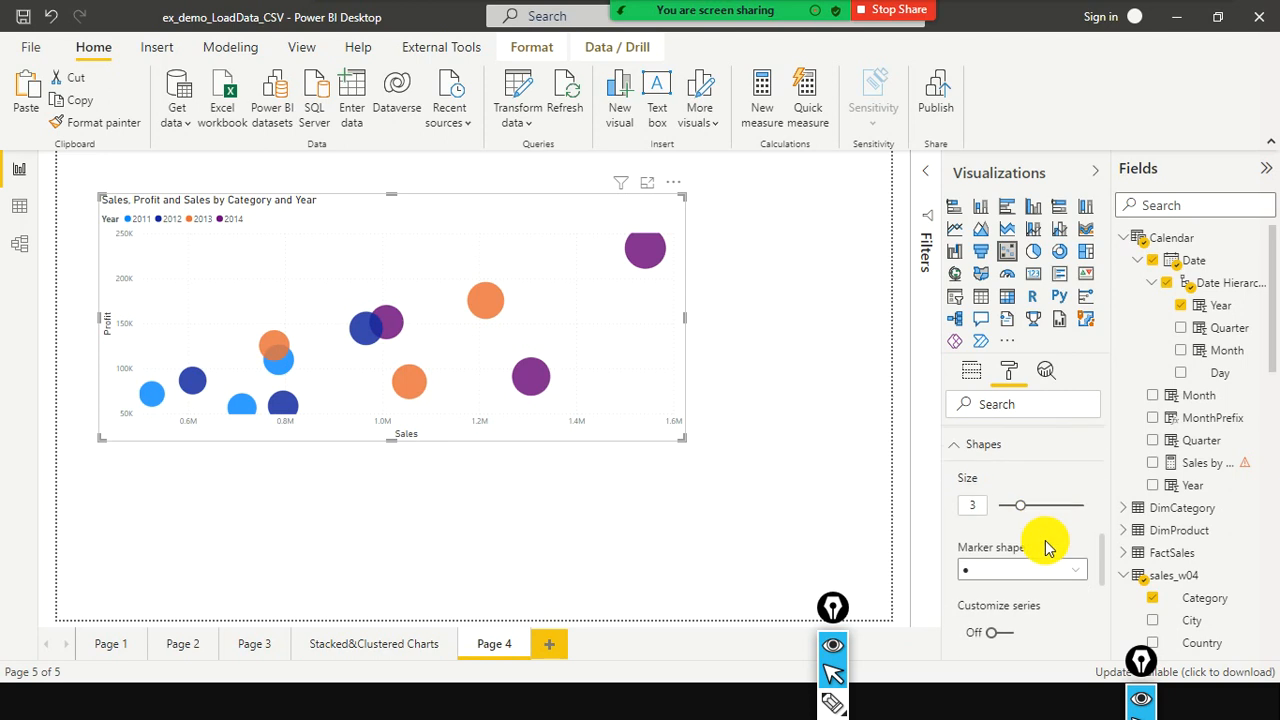
left_click(1073, 486)
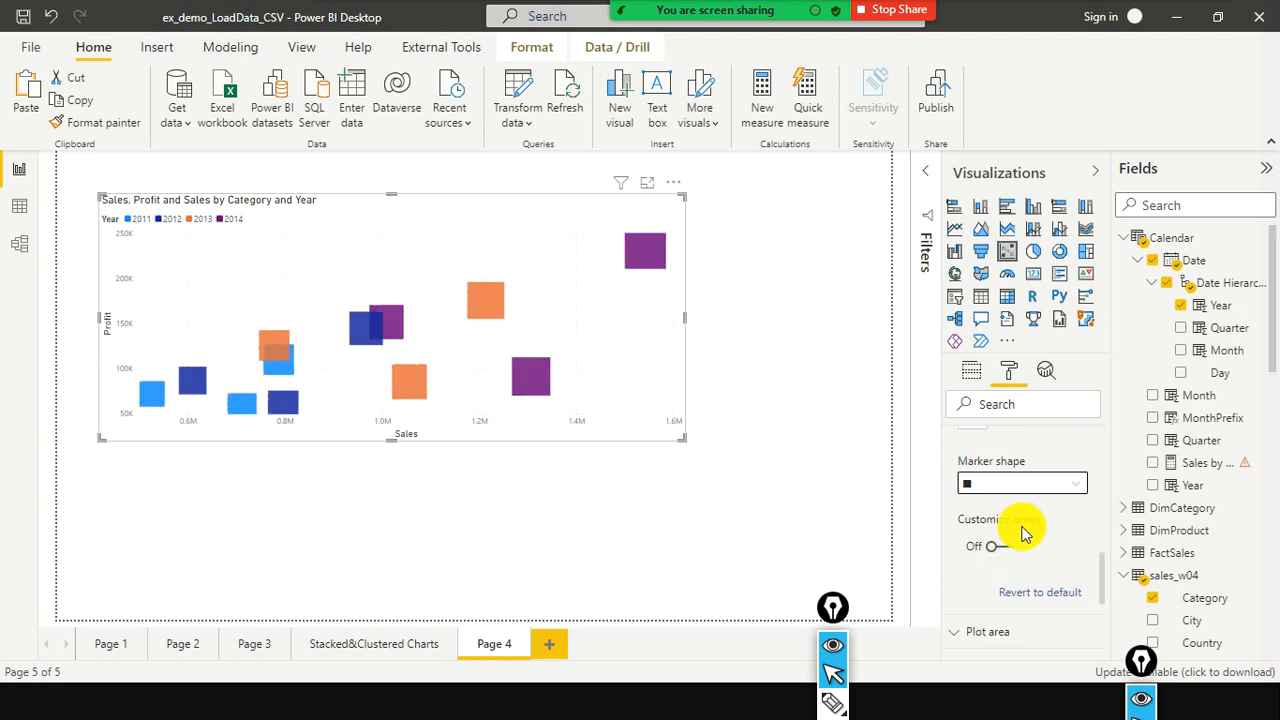
left_click(1074, 484)
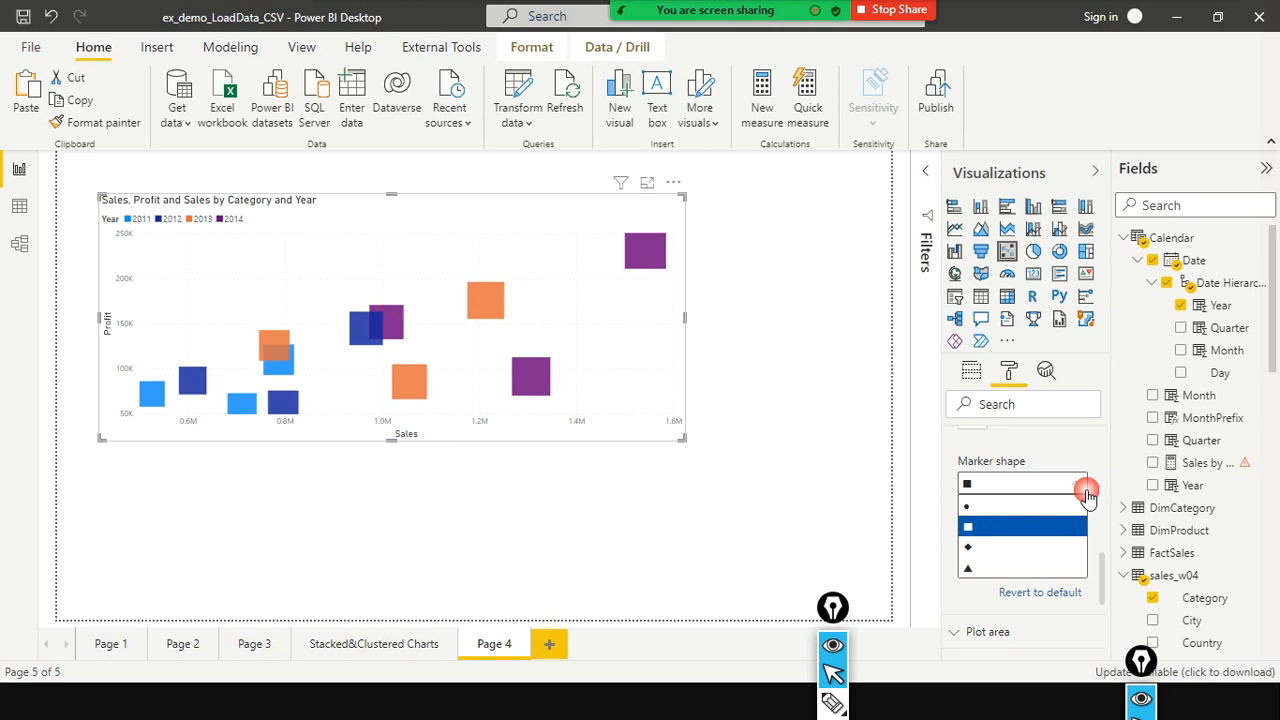
left_click(1018, 506)
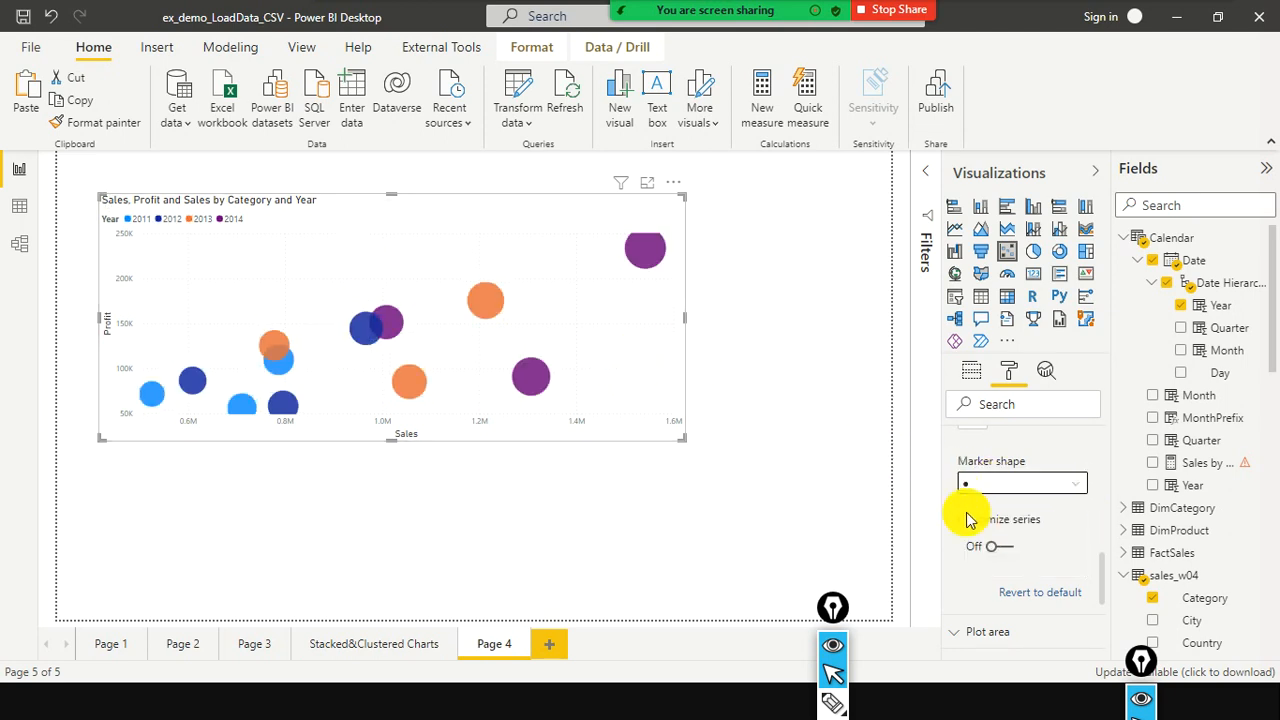
Turn on the scatter chart's category labels and increase the chart's height
scroll(1066, 534, "down", 3)
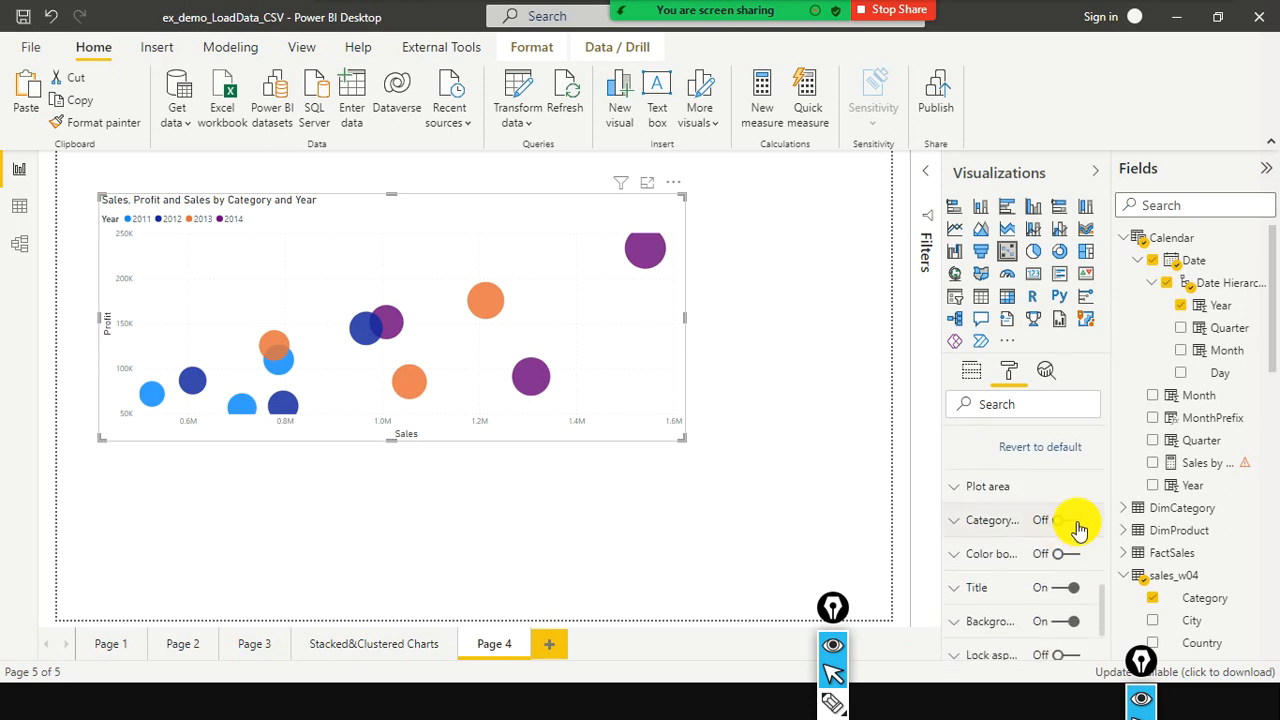
left_click(1078, 524)
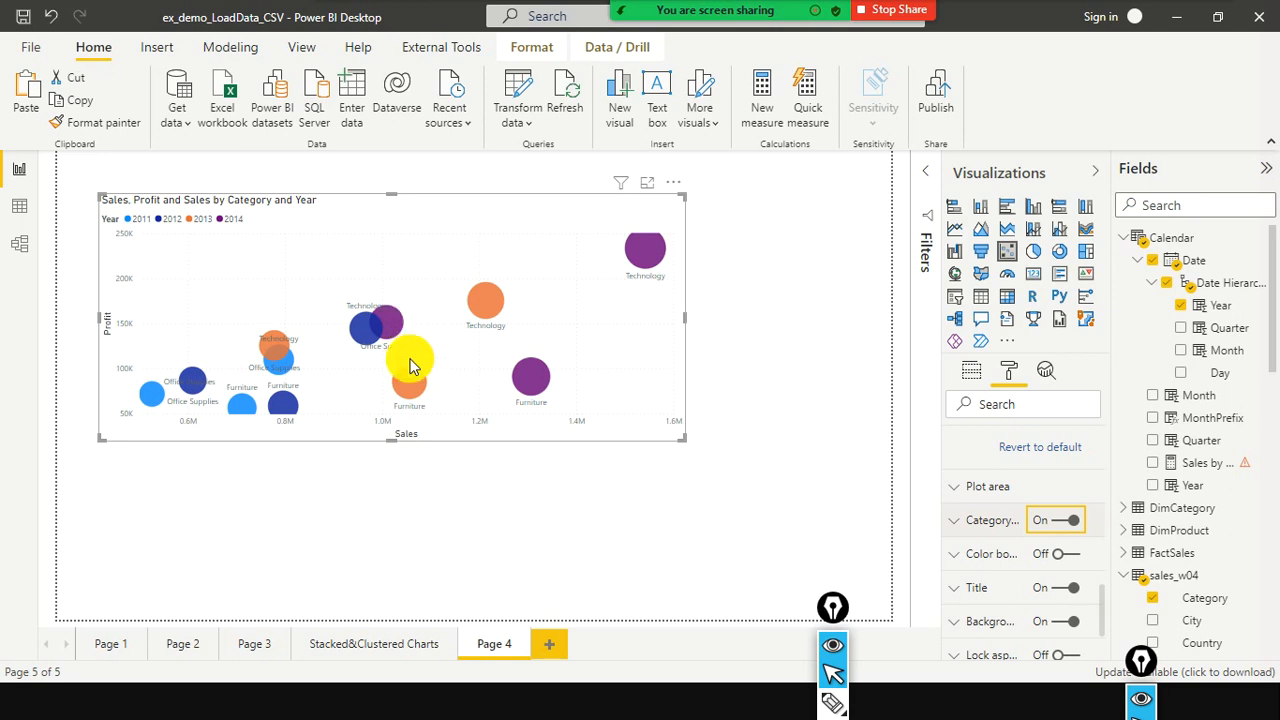
left_click_drag(391, 440, 395, 479)
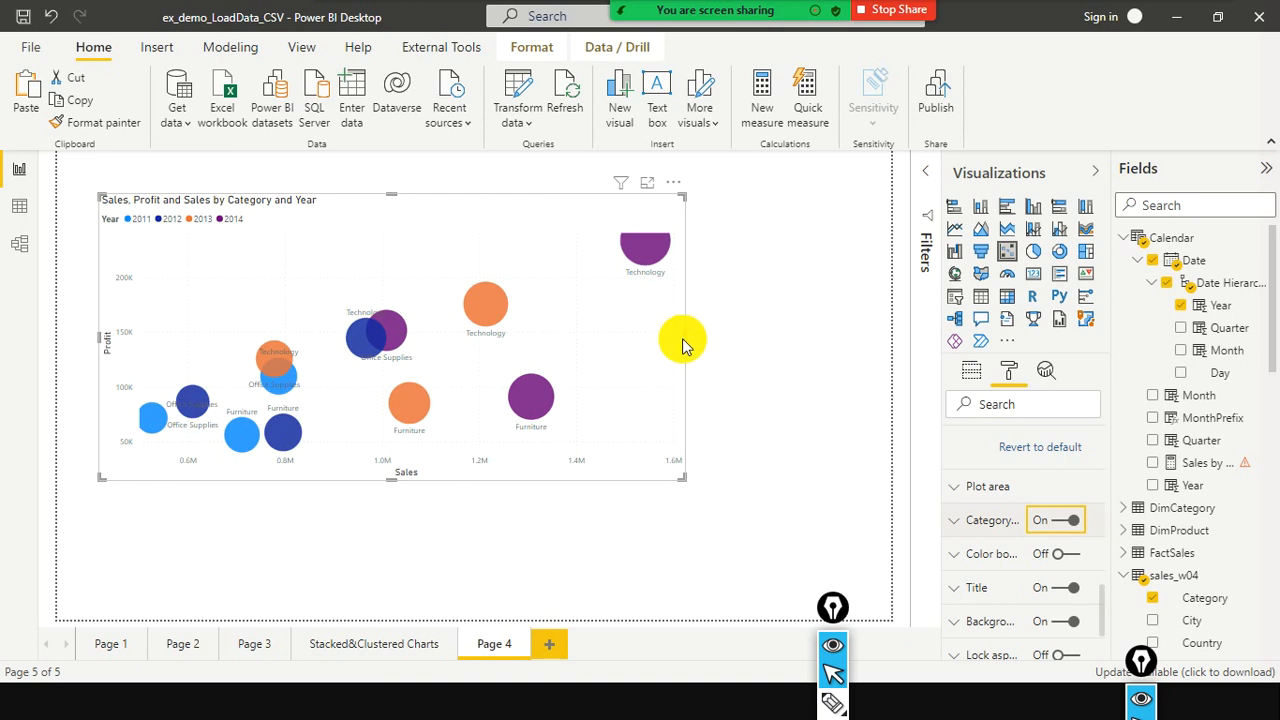
left_click(732, 330)
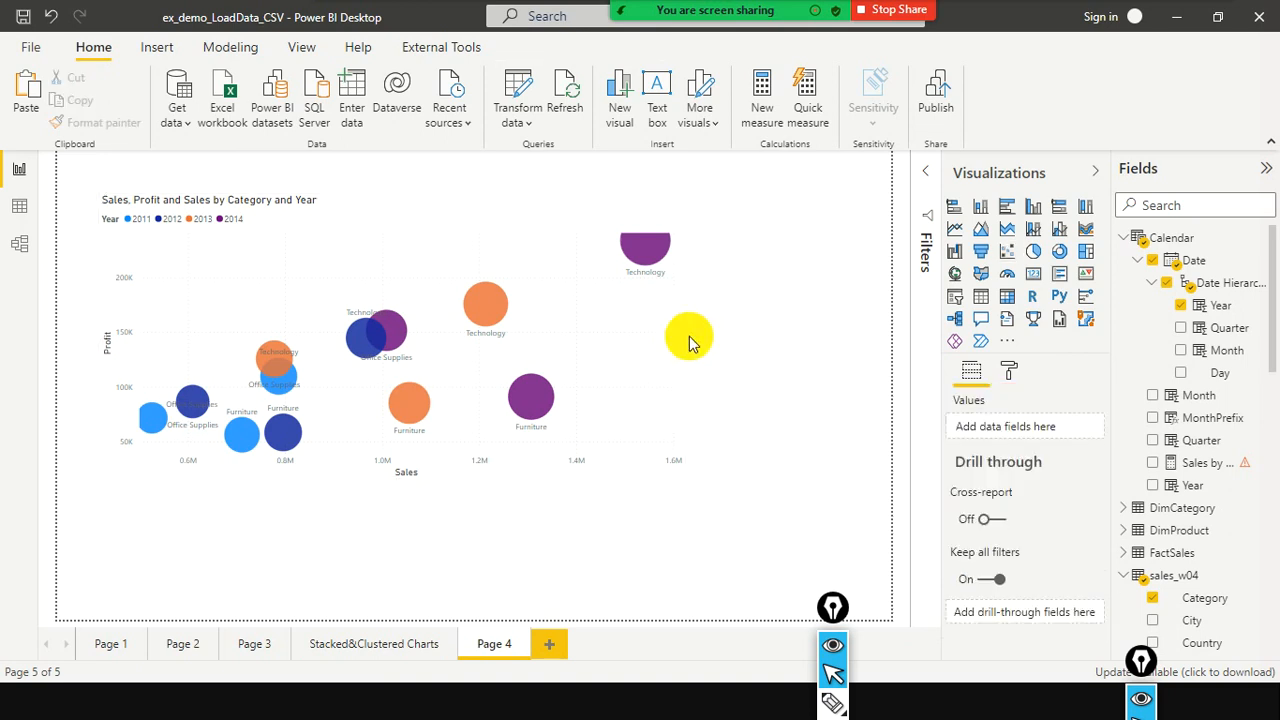
left_click(629, 390)
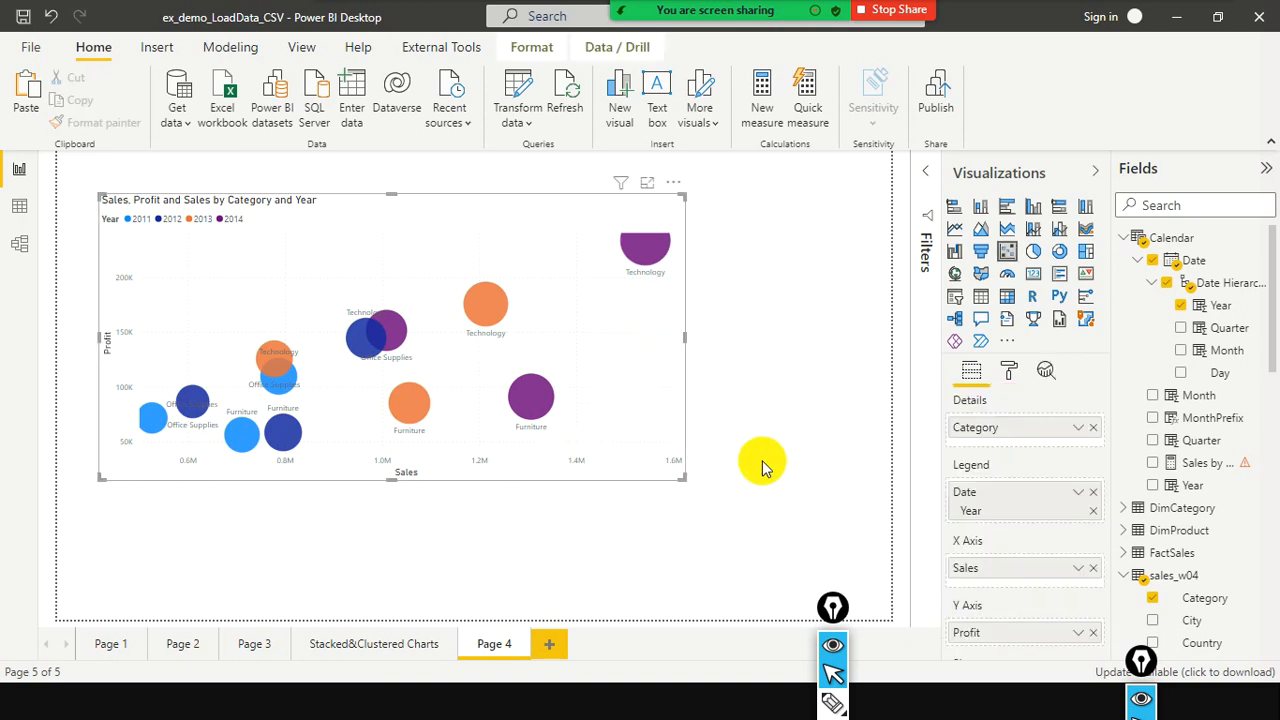
Assign Year from the Calendar table's Date Hierarchy to the chart's Play Axis and remove Year from the legend
scroll(971, 470, "down", 5)
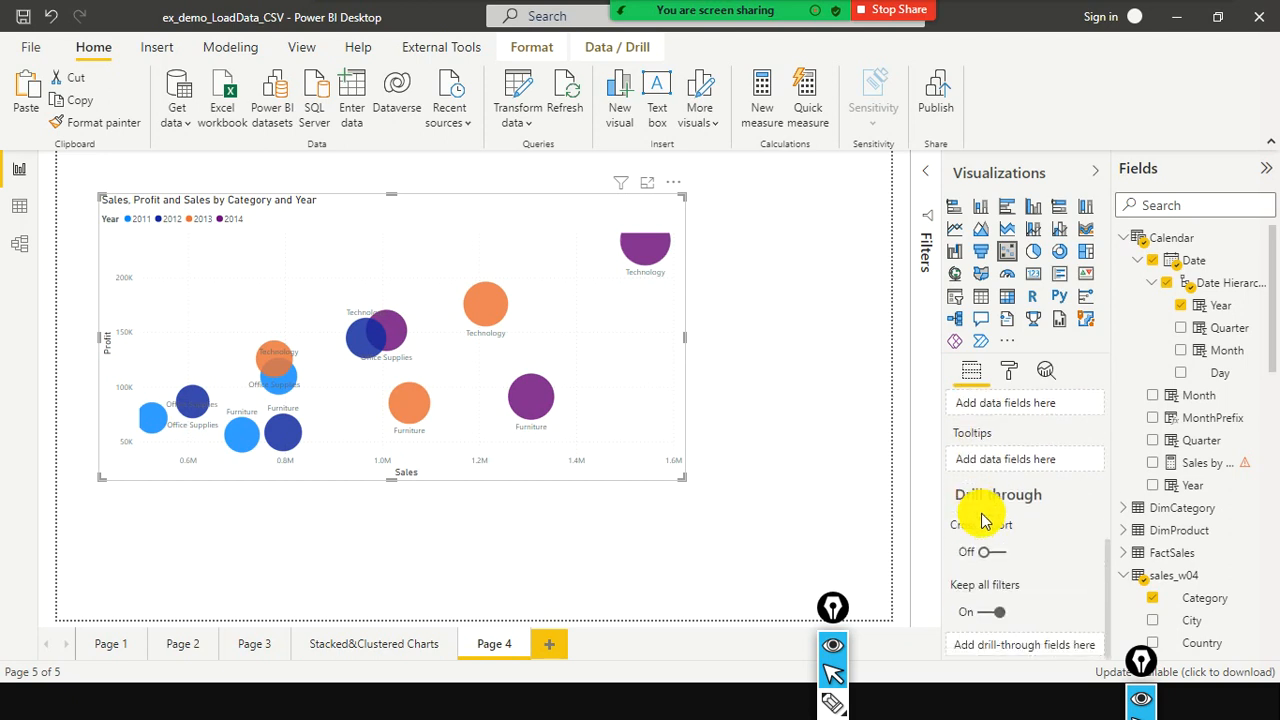
scroll(983, 520, "up", 3)
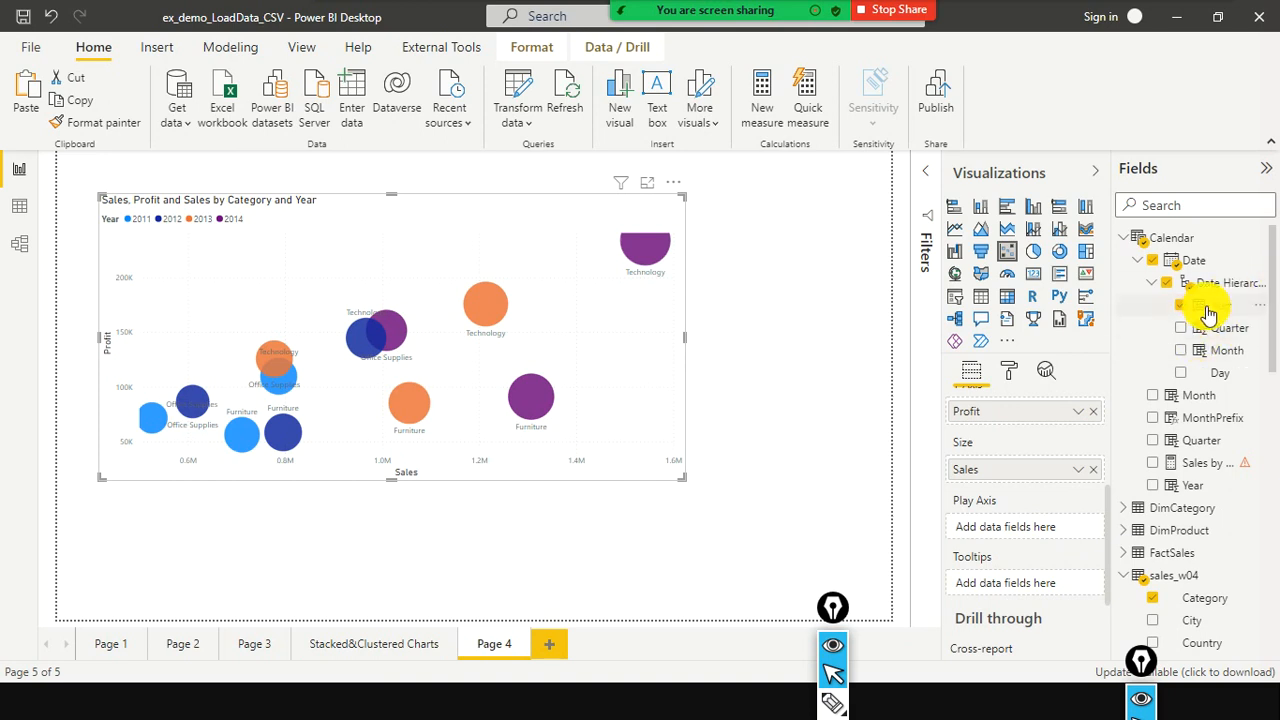
left_click_drag(1130, 477, 985, 528)
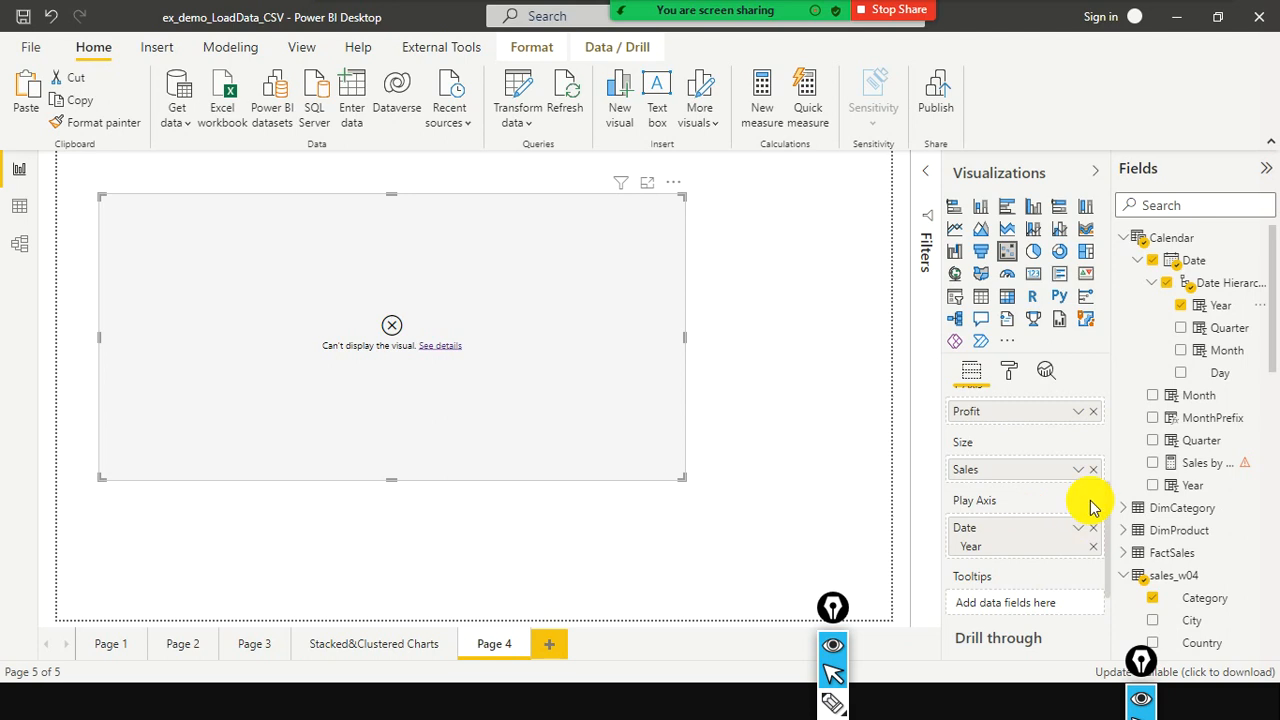
scroll(1090, 505, "up", 5)
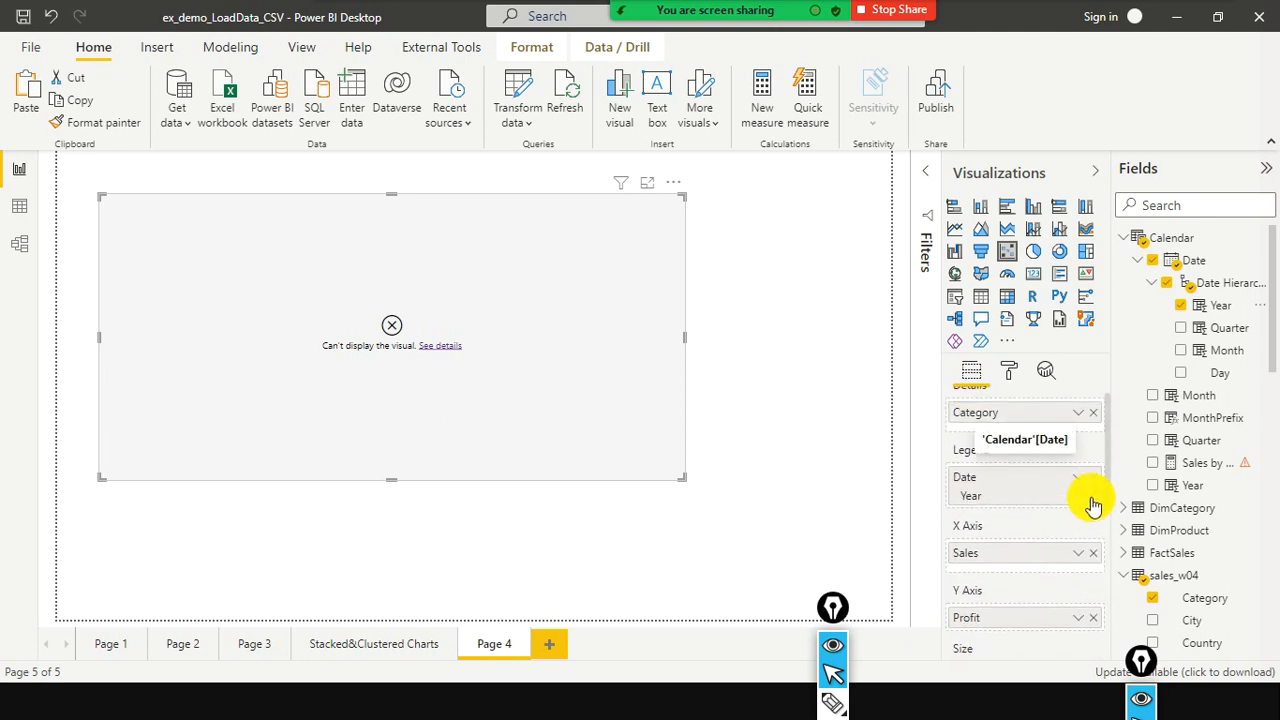
left_click(1094, 497)
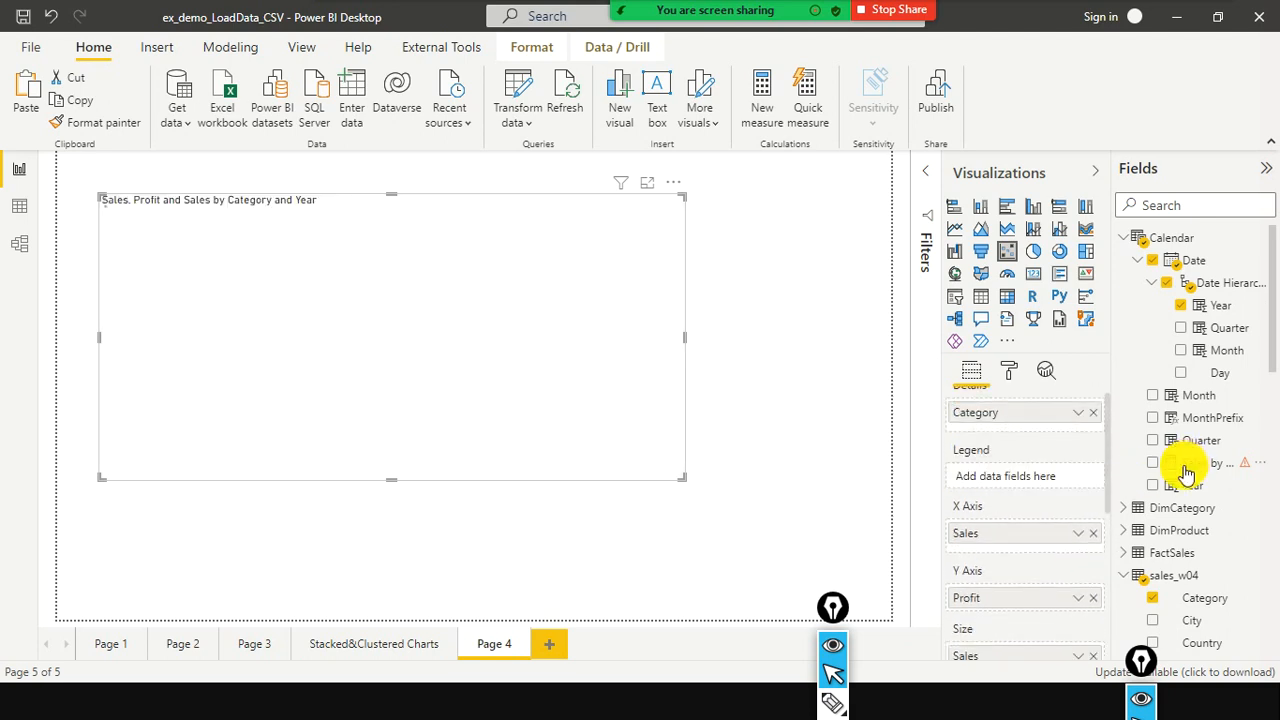
Add Segment from the sales_w04 table to the scatter chart's legend and widen the chart
scroll(1247, 500, "down", 5)
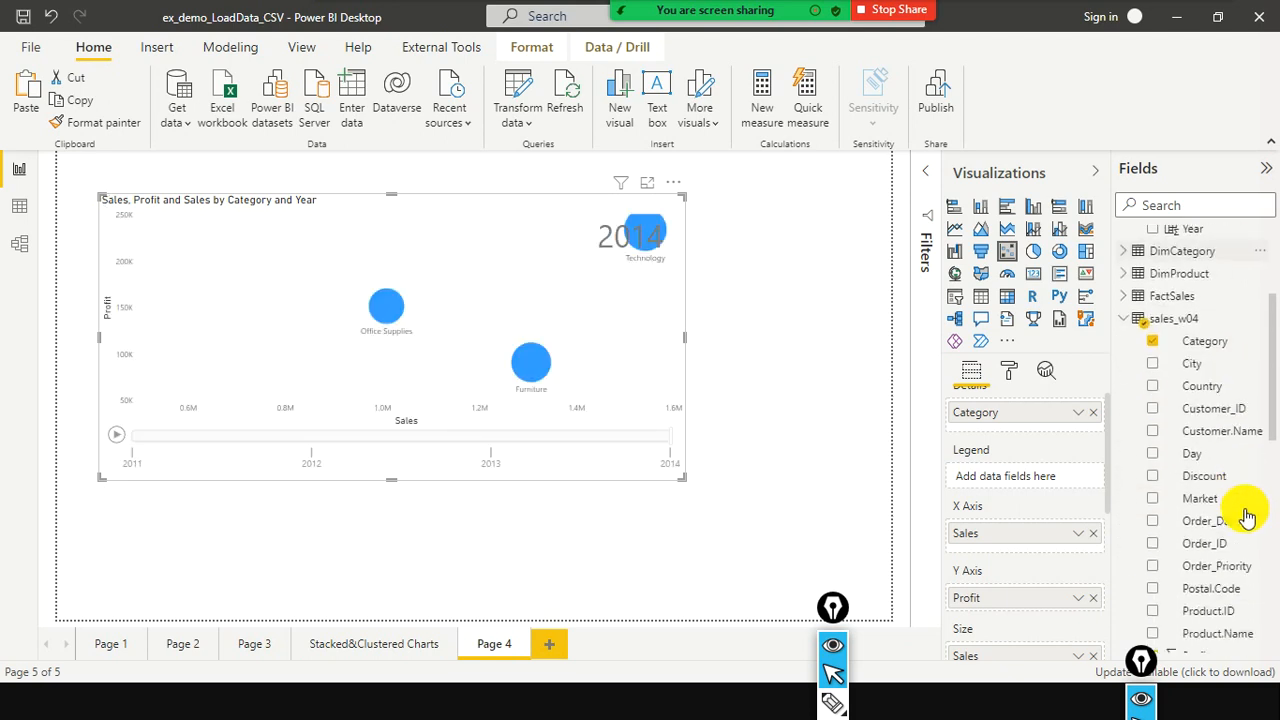
scroll(1240, 545, "down", 3)
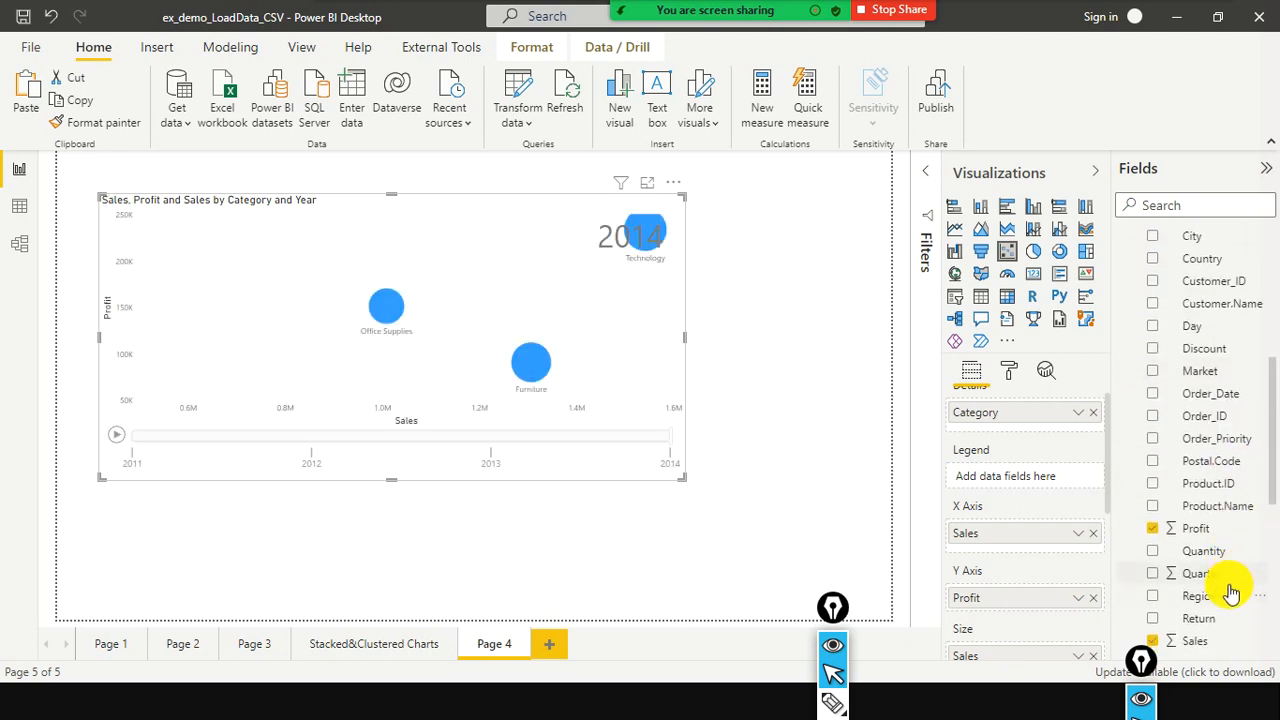
scroll(1233, 530, "down", 3)
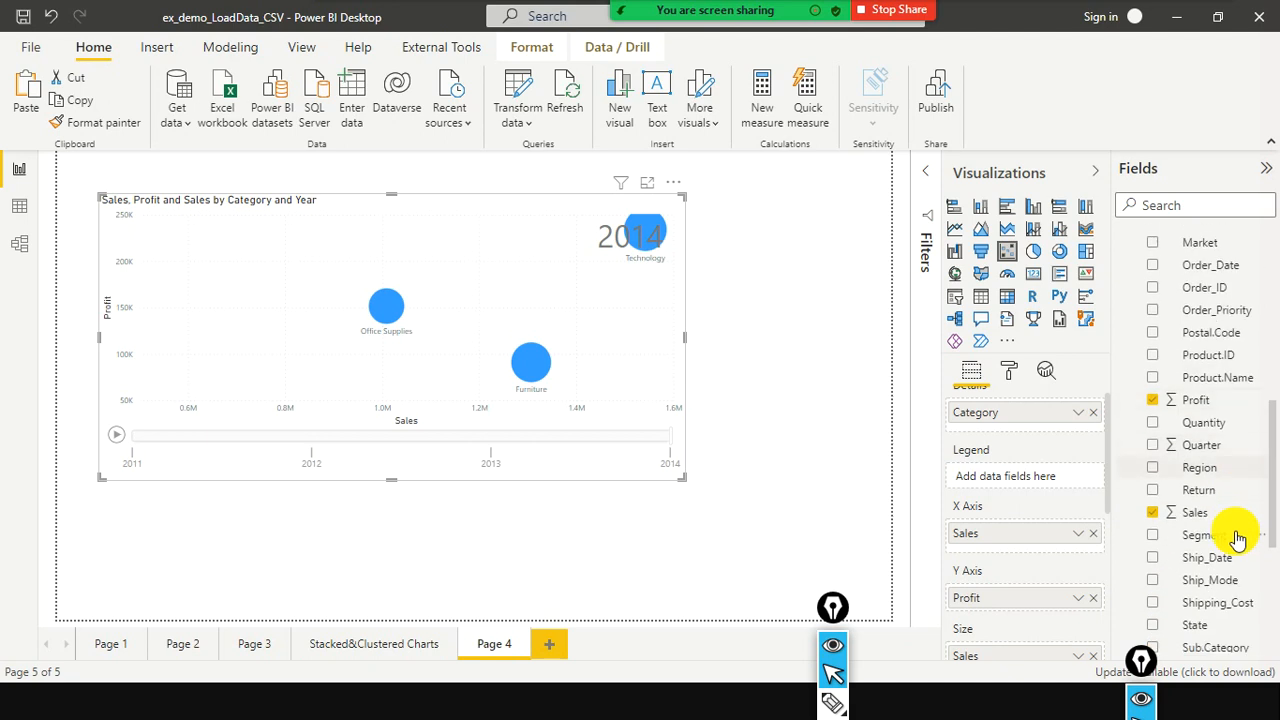
scroll(1237, 538, "down", 3)
left_click_drag(990, 476, 1004, 490)
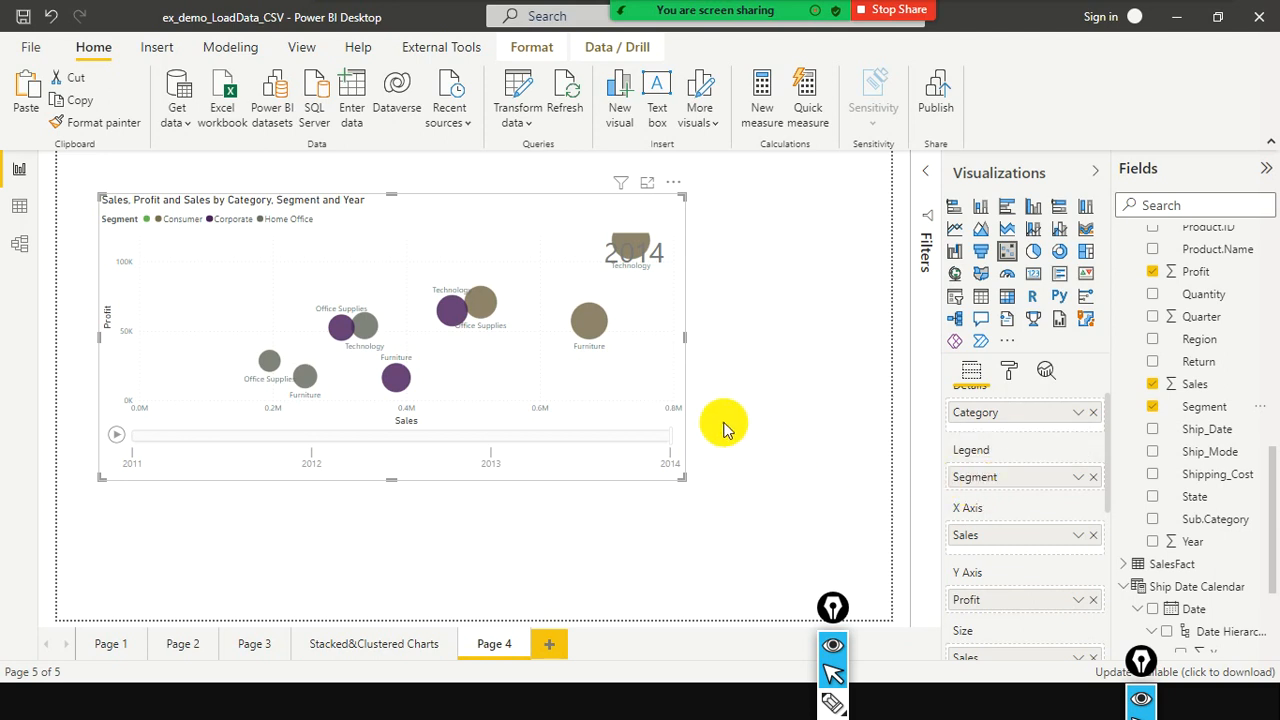
left_click_drag(685, 338, 742, 360)
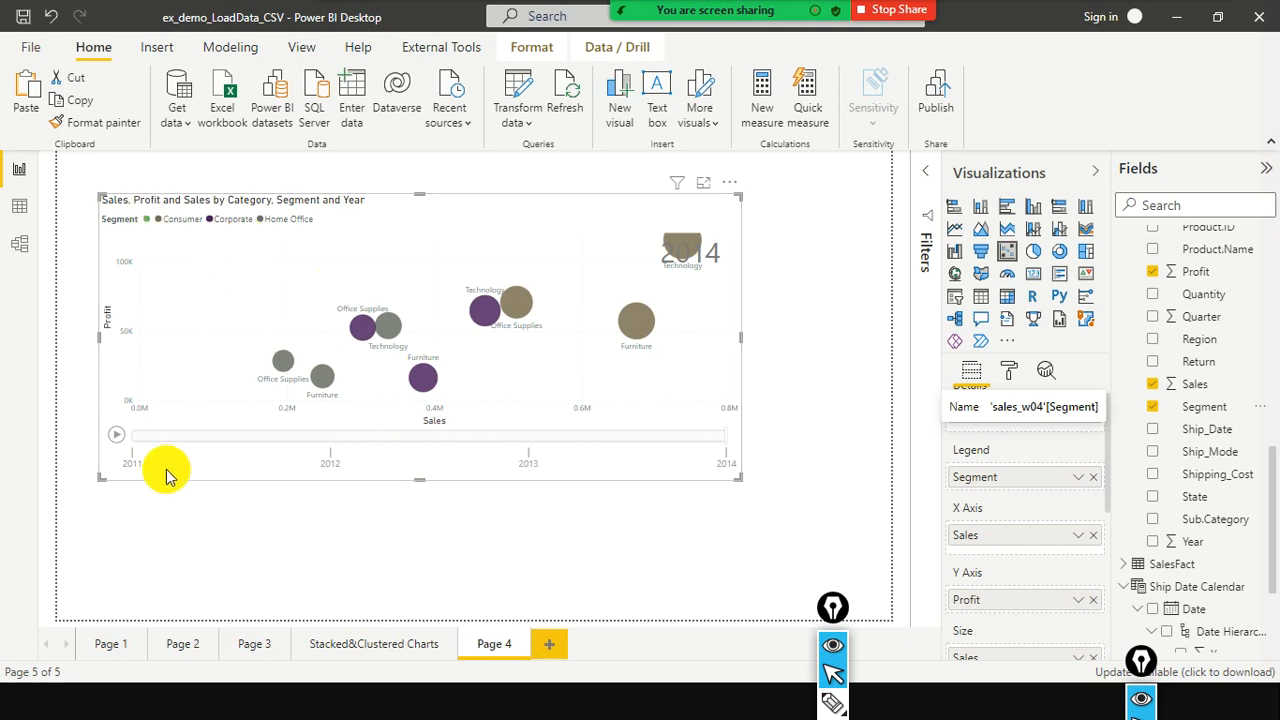
Check the chart's Play Axis assignment and play the animation through the years
scroll(1000, 567, "down", 2)
scroll(1000, 567, "down", 1)
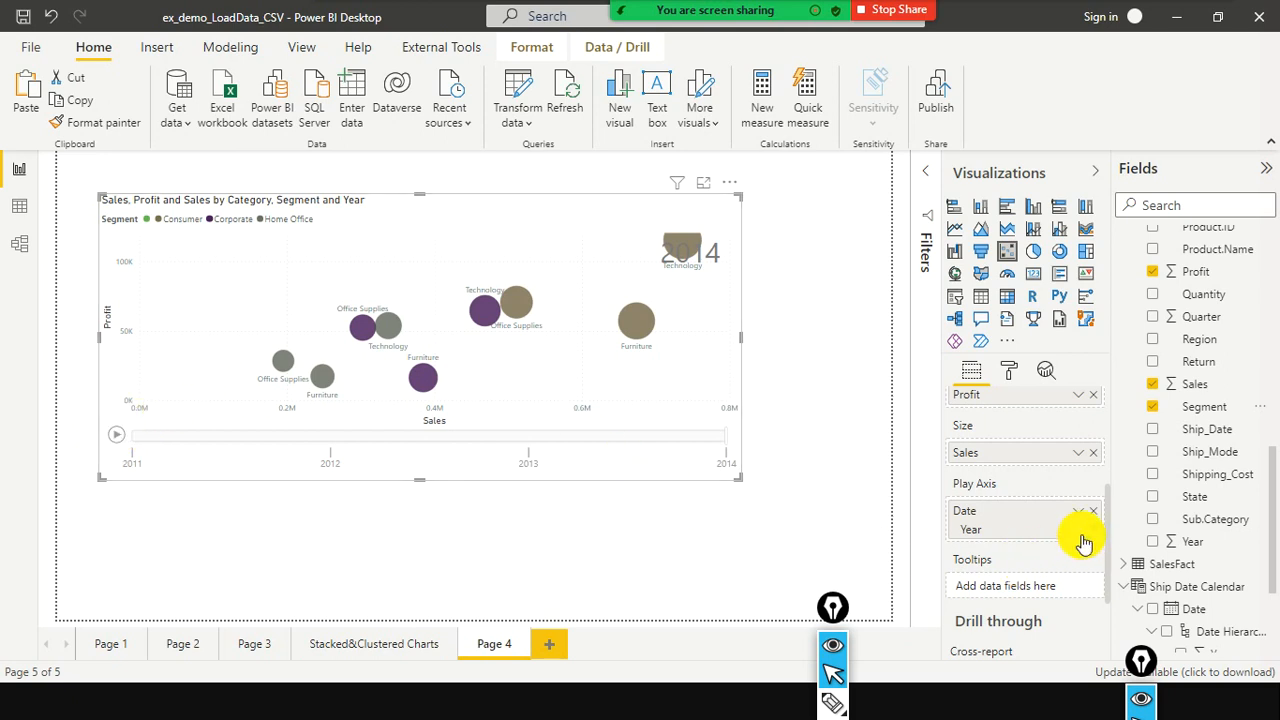
scroll(1082, 590, "down", 1)
scroll(1040, 540, "up", 1)
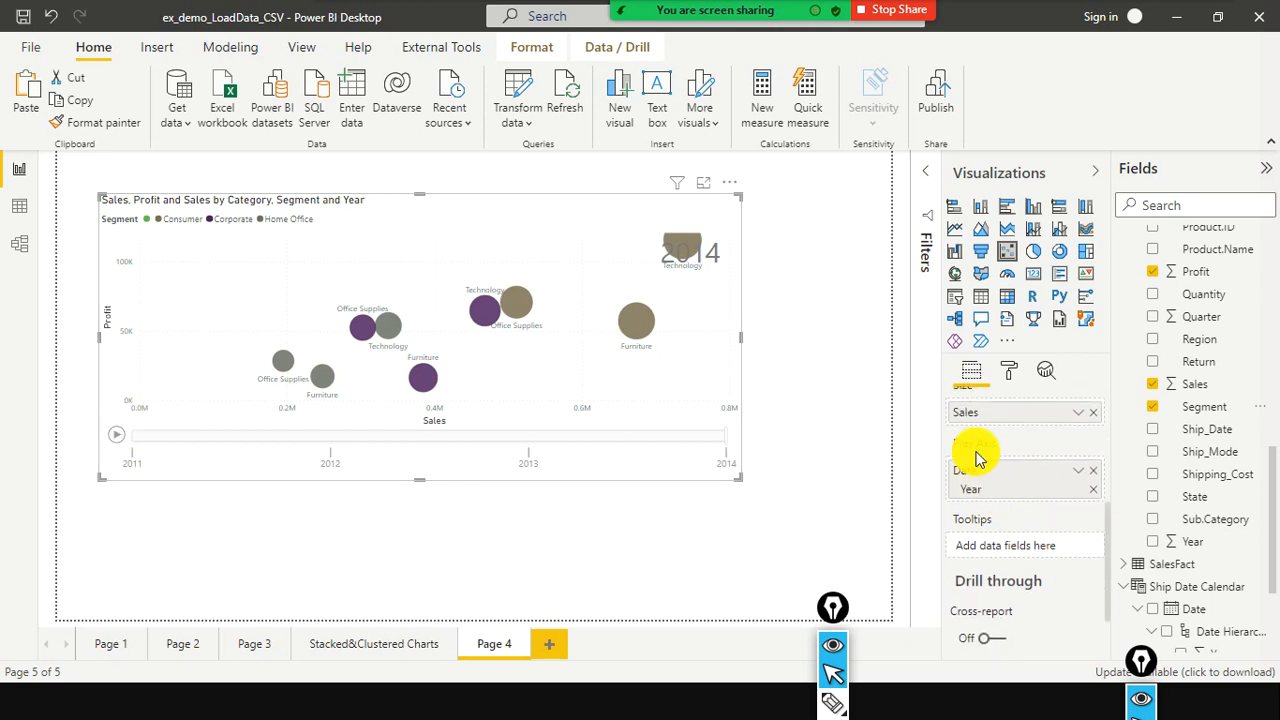
left_click(119, 437)
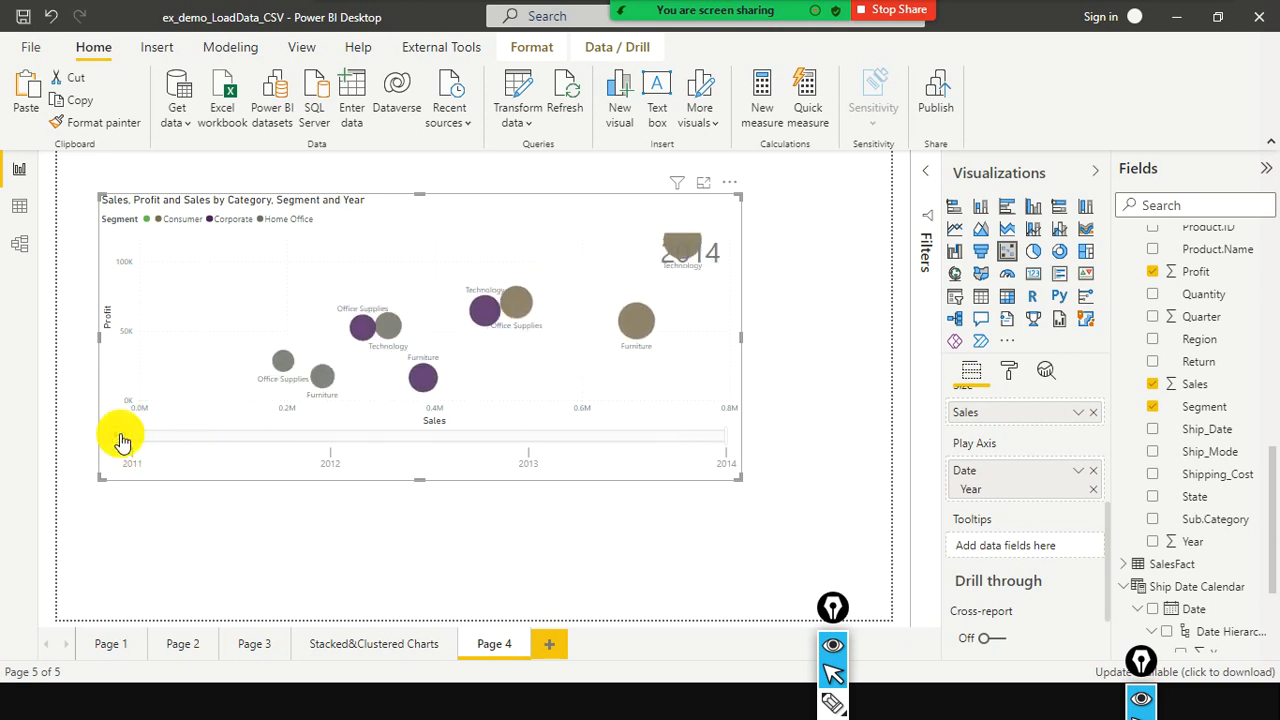
left_click(119, 437)
left_click(119, 437)
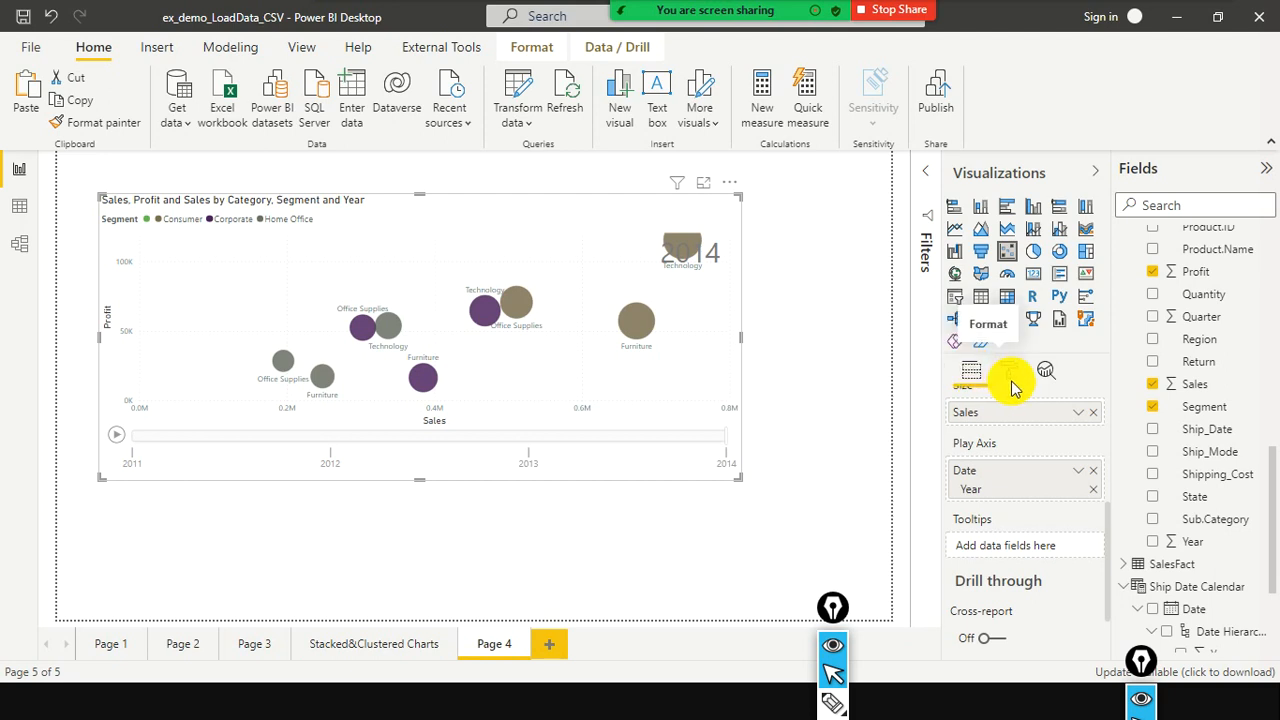
Add an average line for Sales to the scatter chart from its analytics options
left_click(1048, 372)
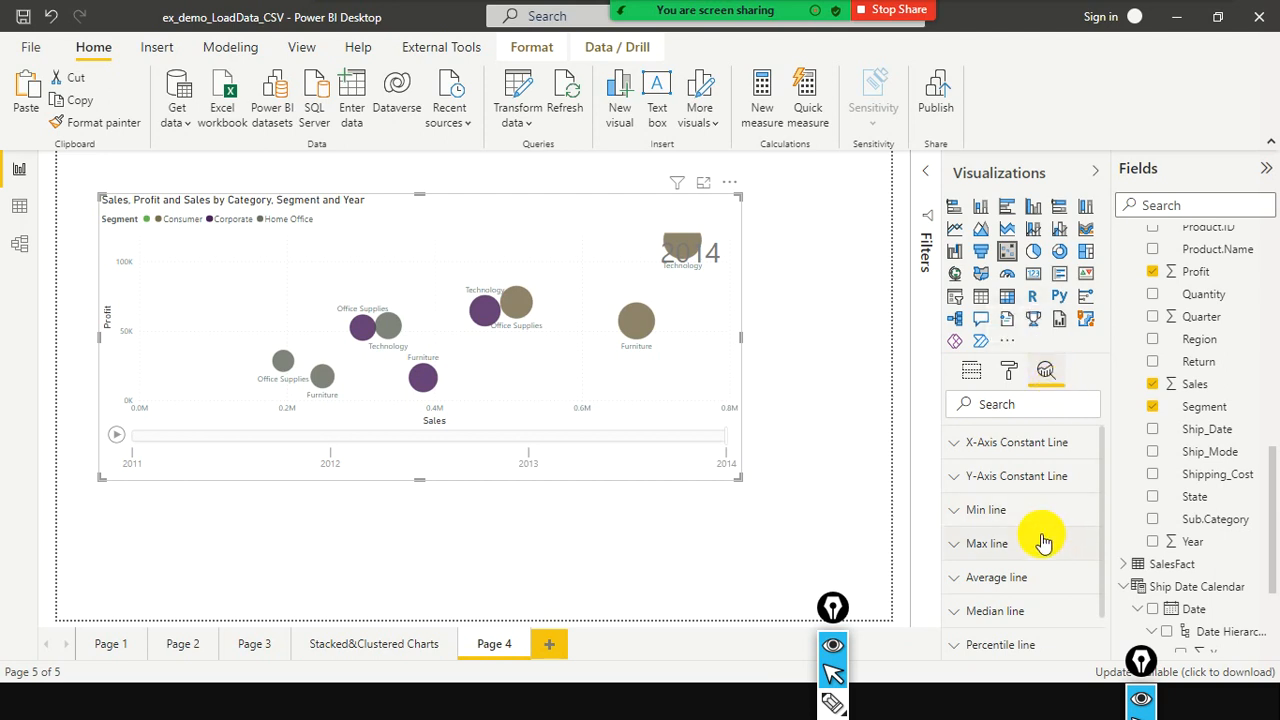
scroll(1043, 541, "down", 1)
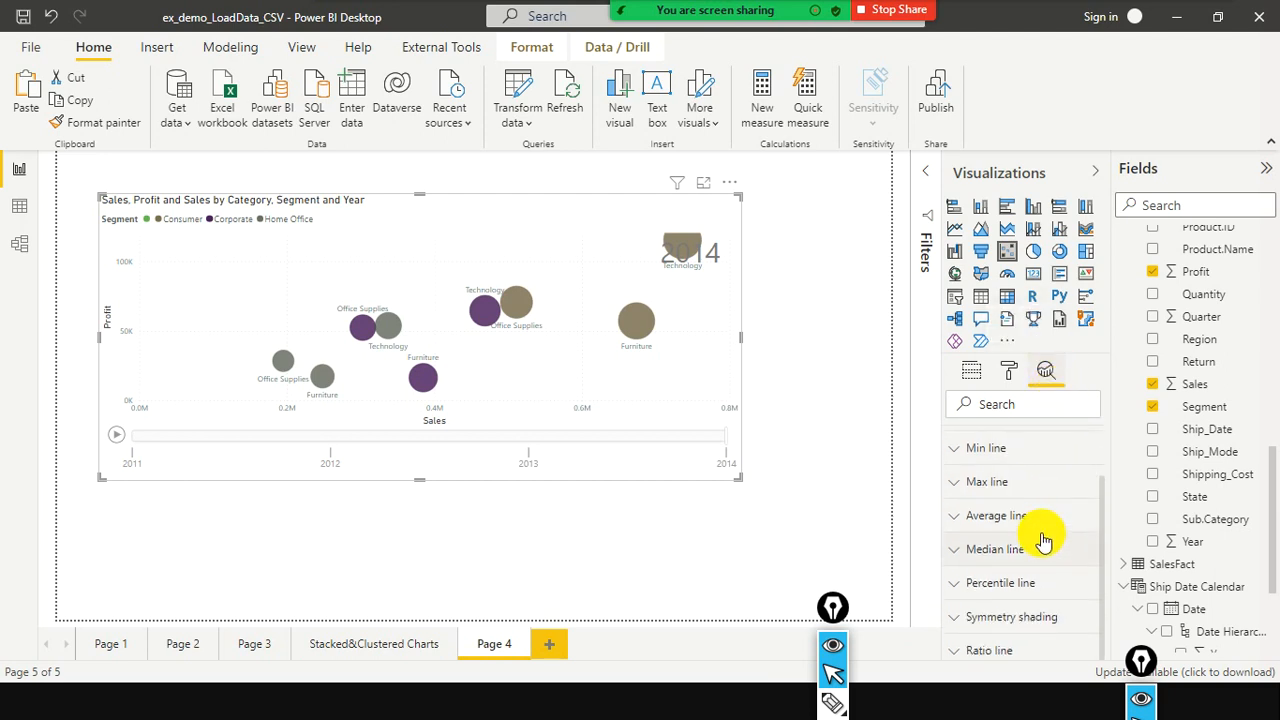
left_click(959, 516)
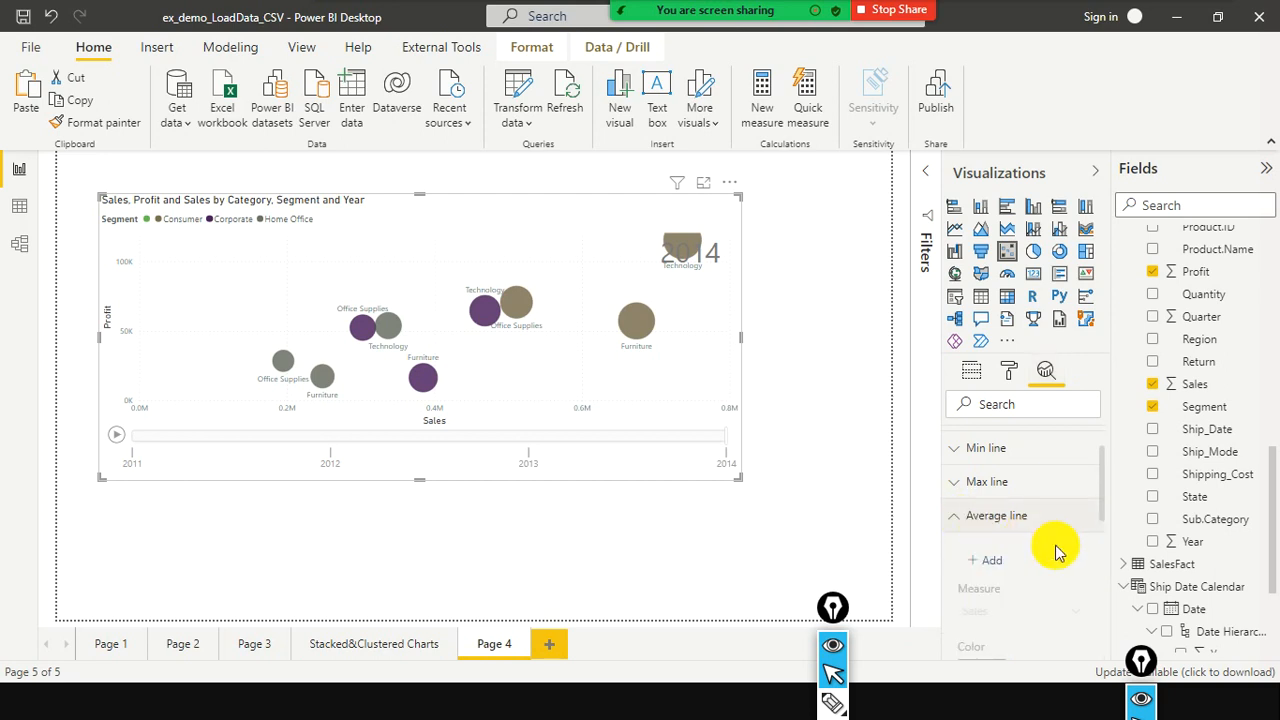
scroll(1014, 534, "down", 1)
left_click(975, 489)
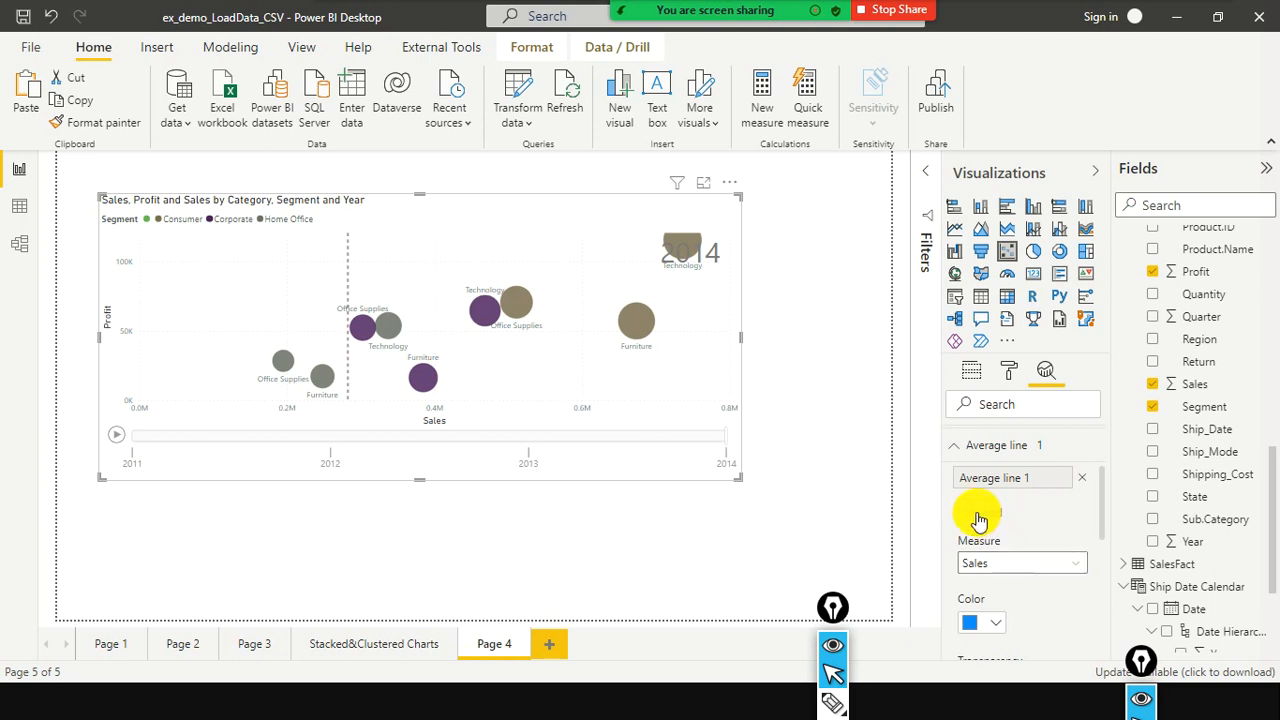
Add a second average line to the scatter chart and set its measure to Profit
left_click(979, 517)
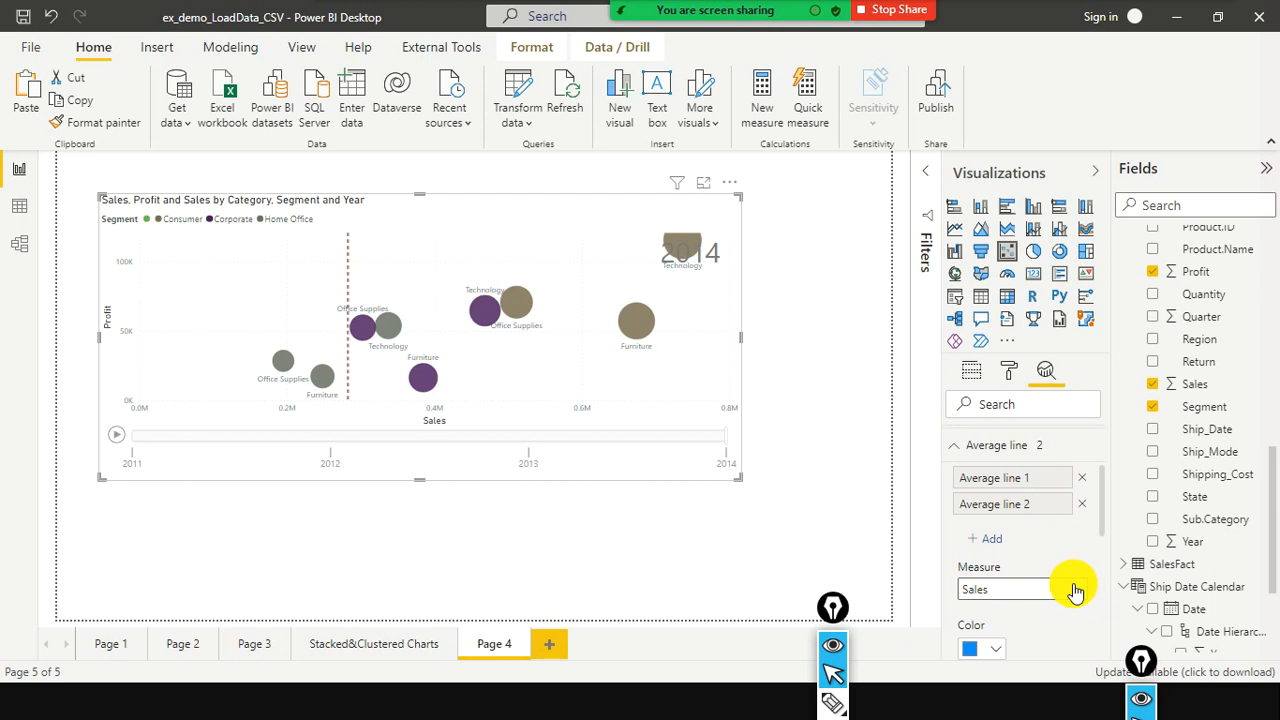
left_click(1070, 588)
left_click(1043, 632)
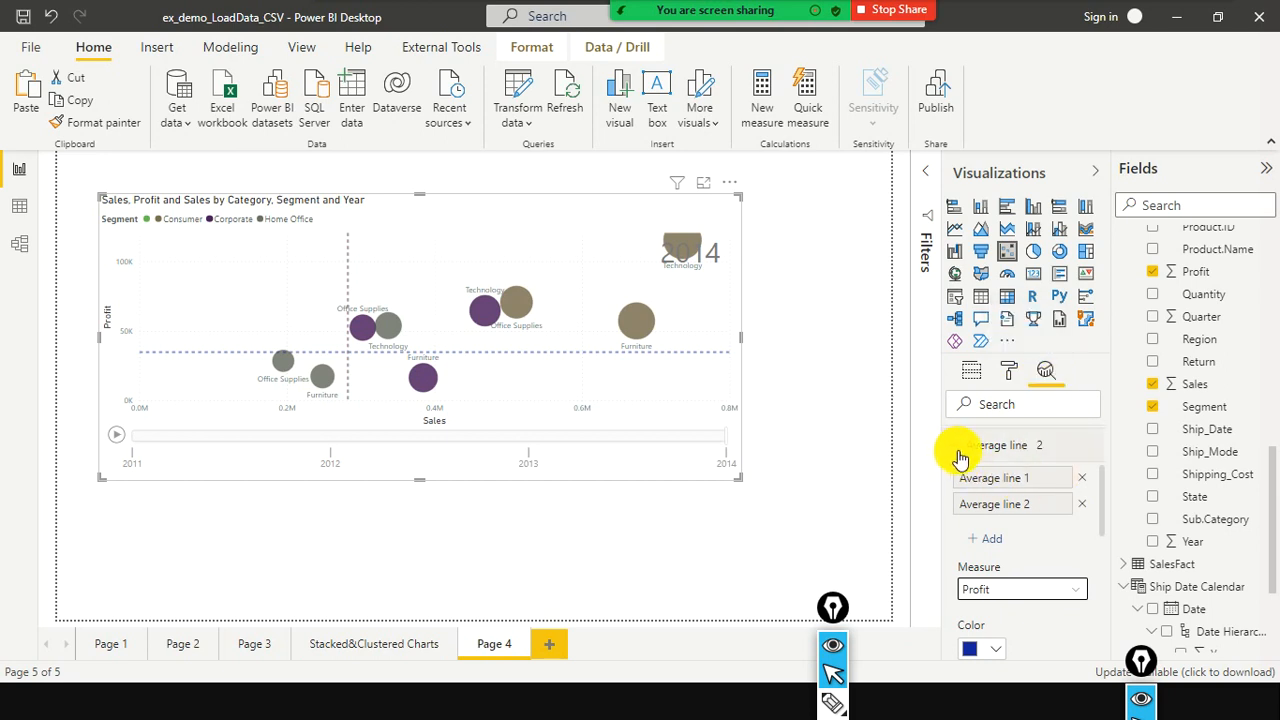
Review which measure is assigned to each of the chart's two average lines
scroll(1005, 460, "up", 1)
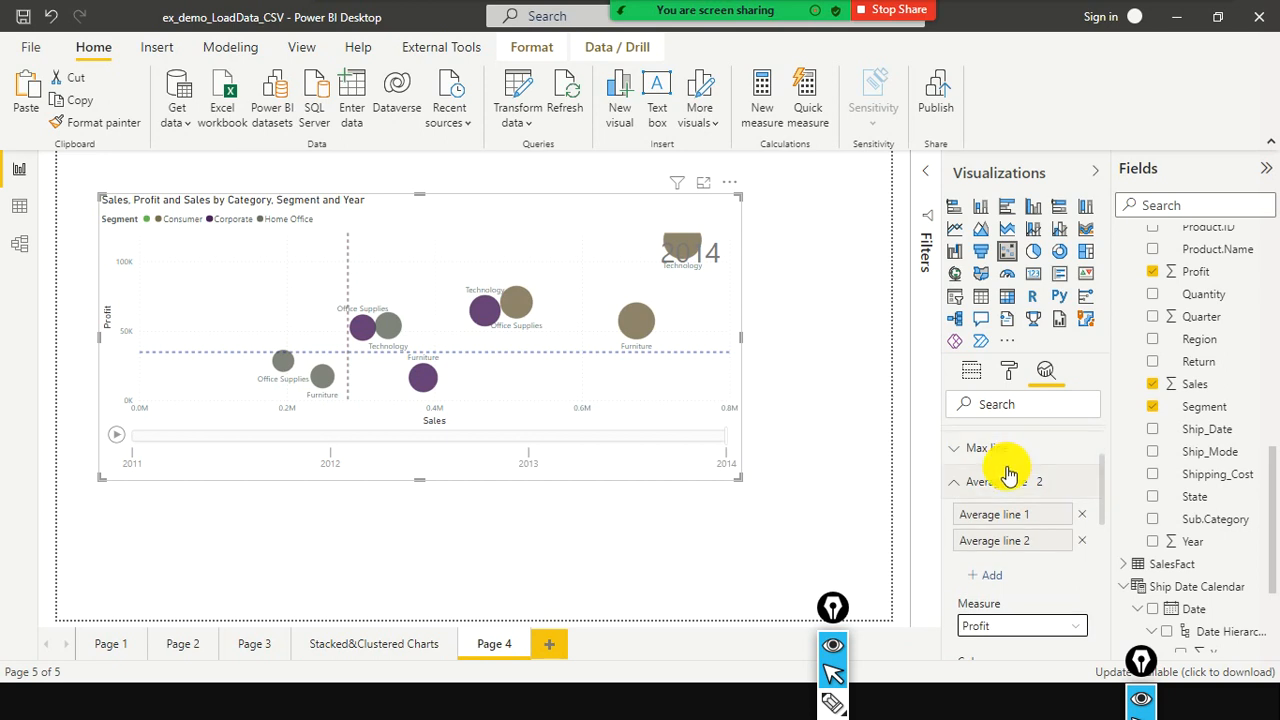
scroll(1010, 495, "down", 1)
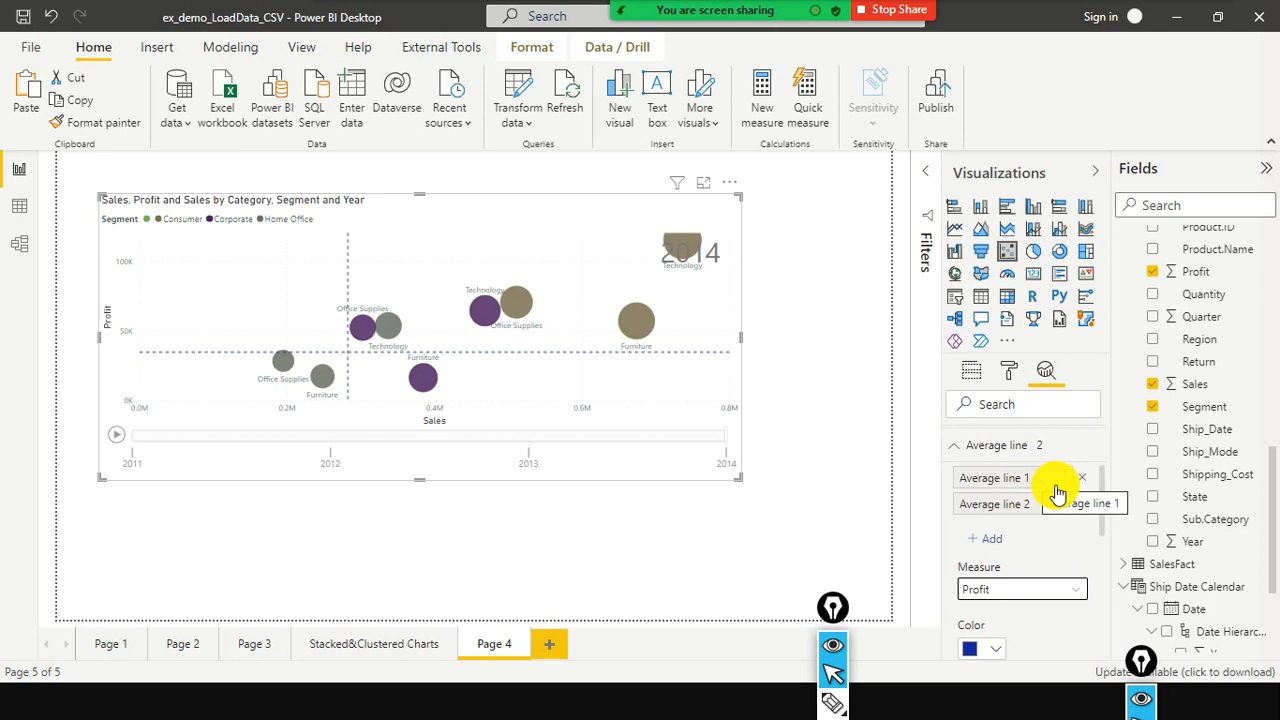
left_click(1045, 482)
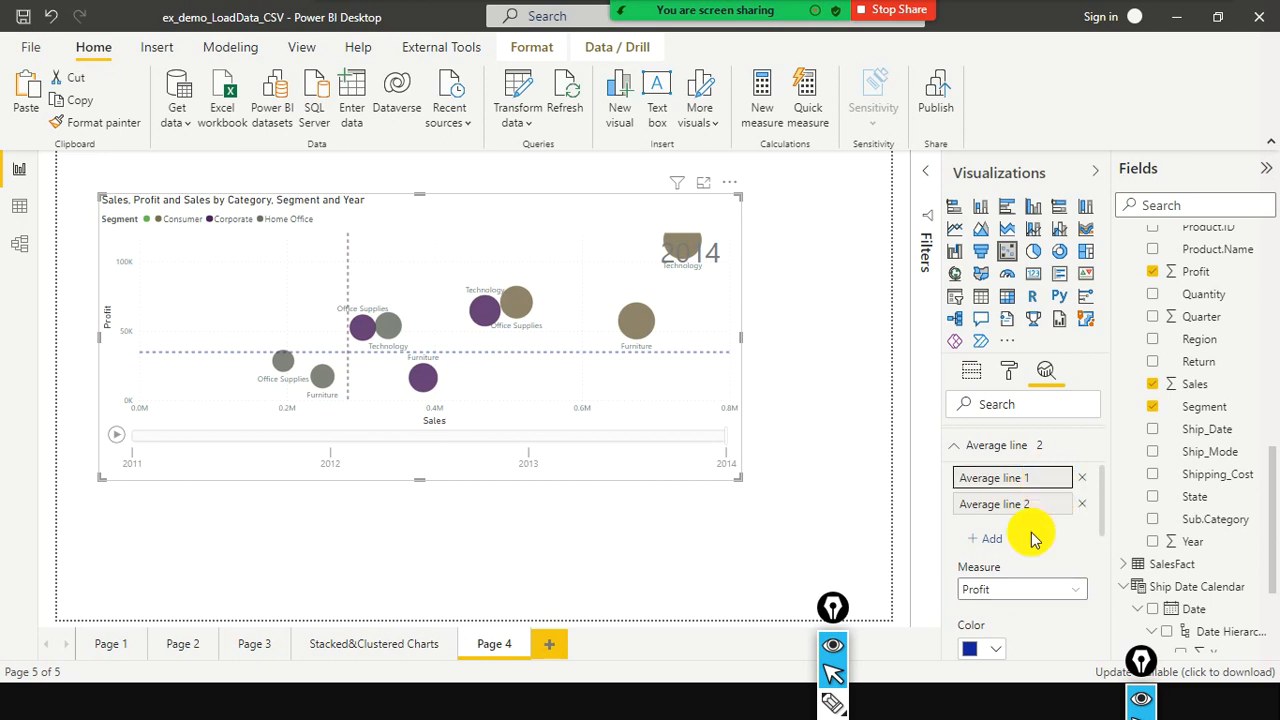
left_click(1035, 510)
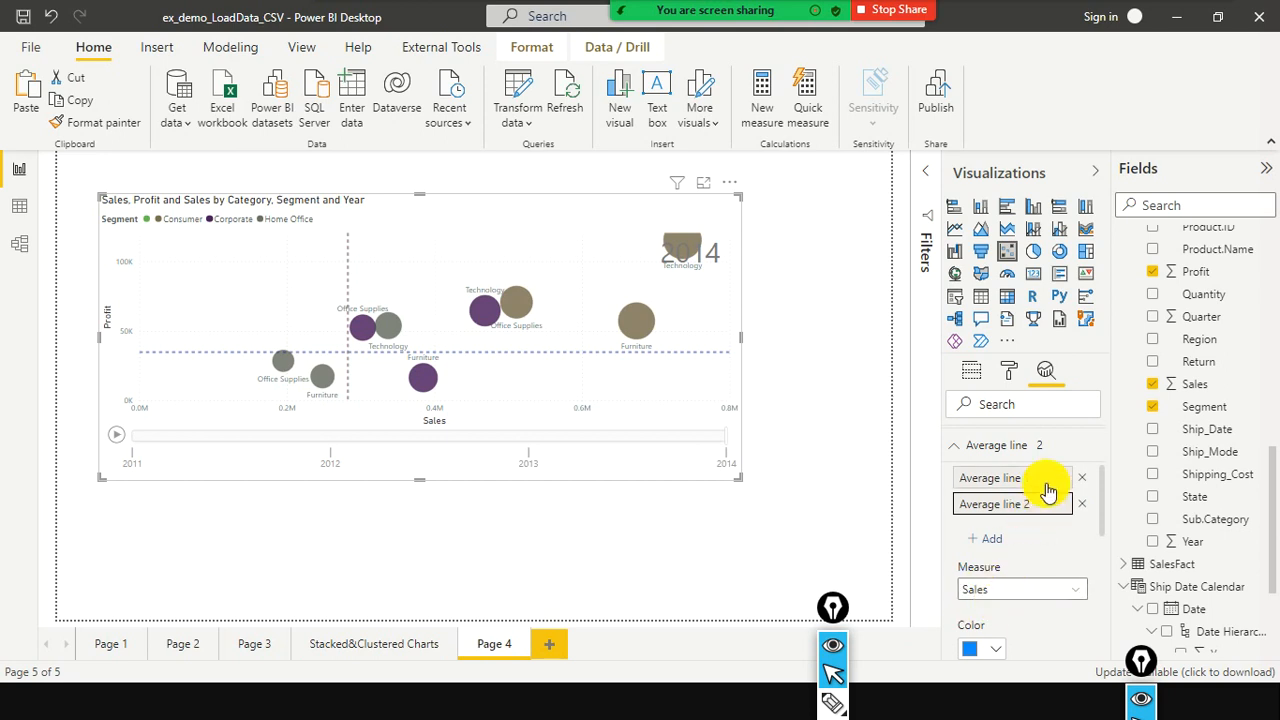
left_click(1045, 482)
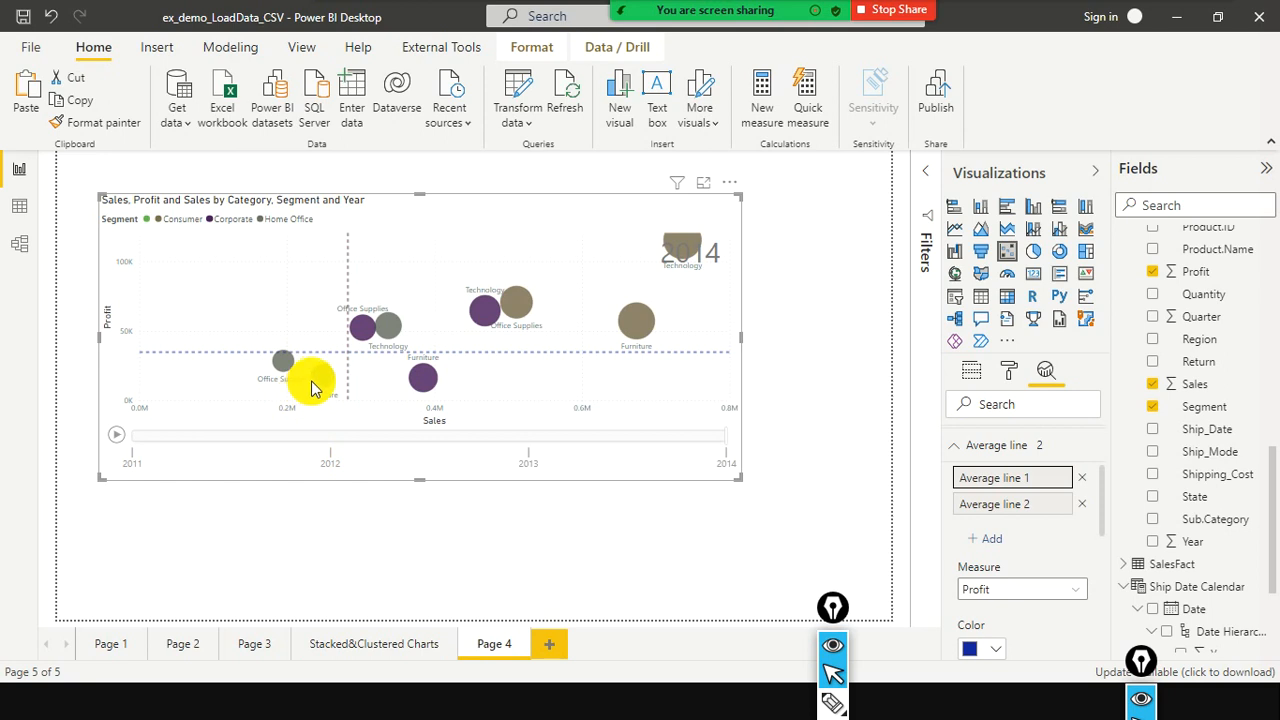
Examine the Sales and Profit details of individual bubbles on each side of the scatter chart's average lines
mouse_move(316, 383)
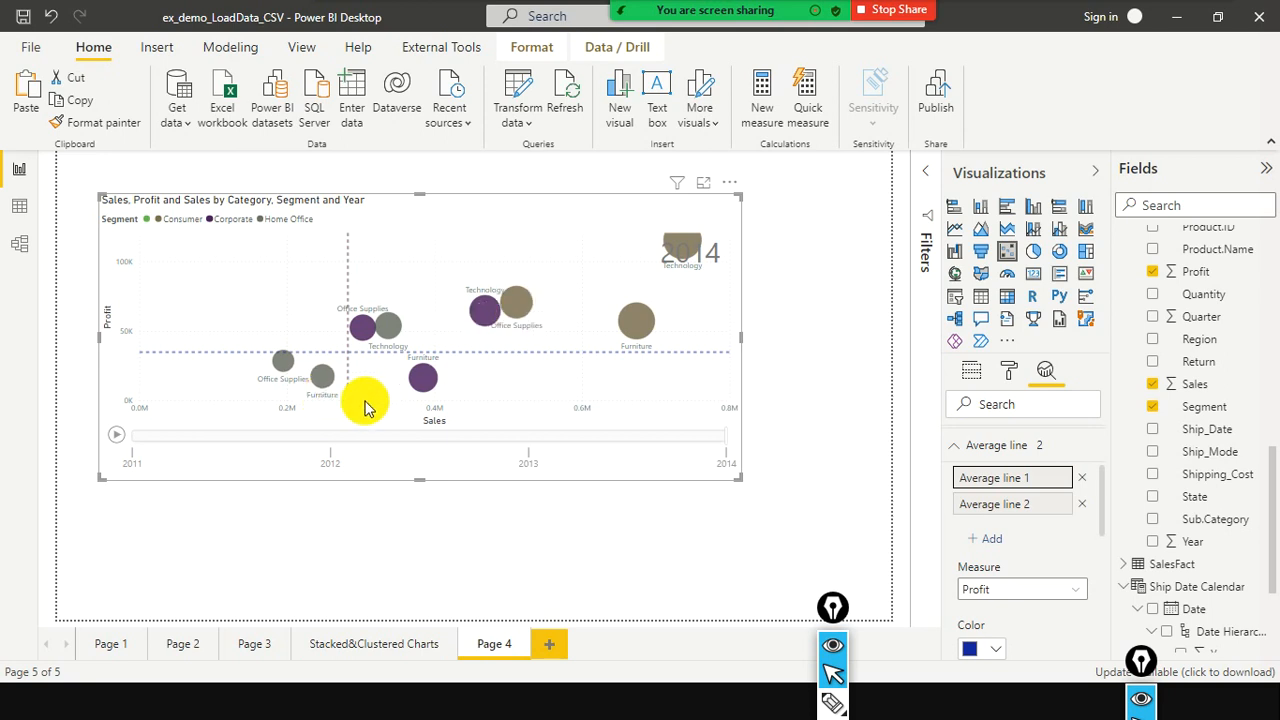
mouse_move(522, 304)
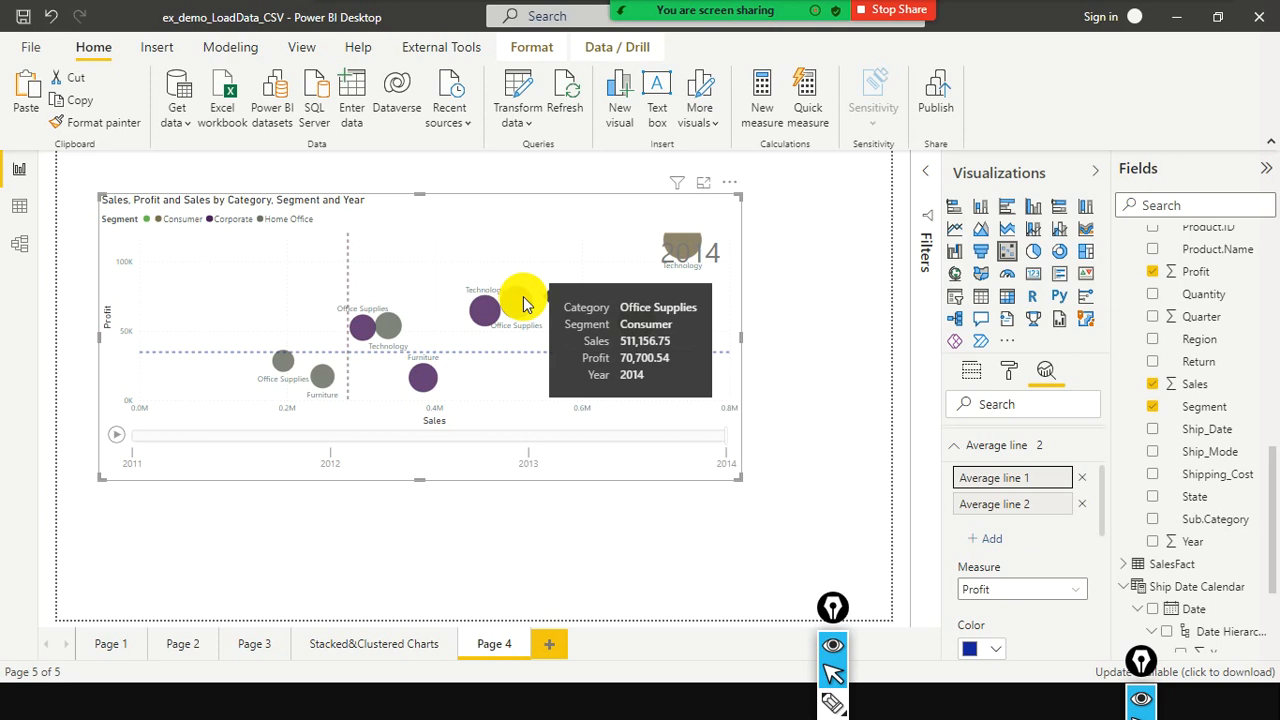
mouse_move(489, 322)
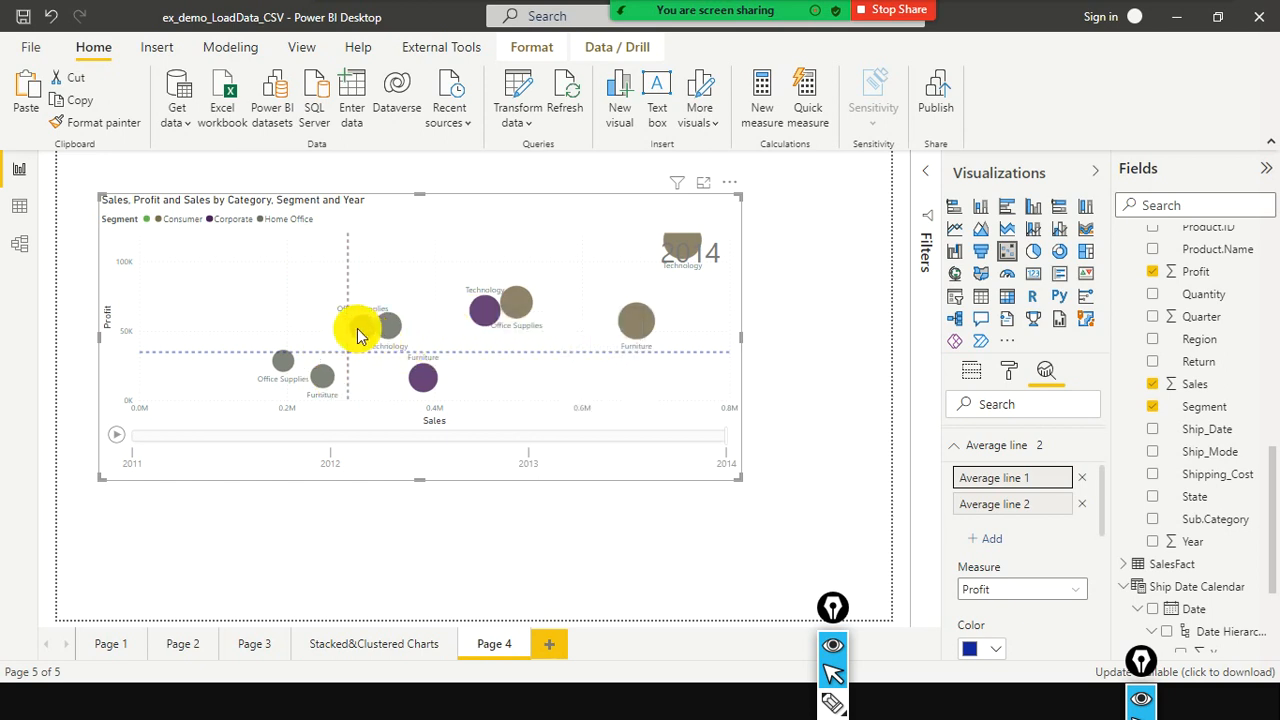
mouse_move(358, 334)
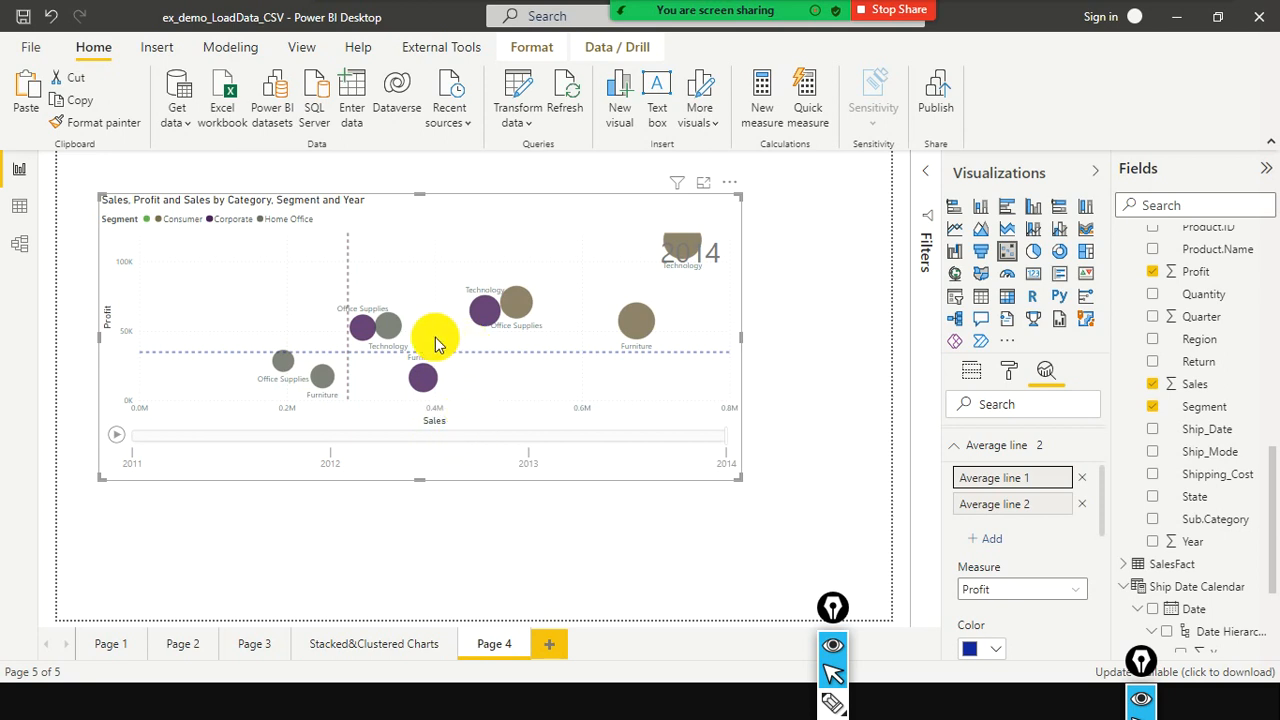
mouse_move(492, 326)
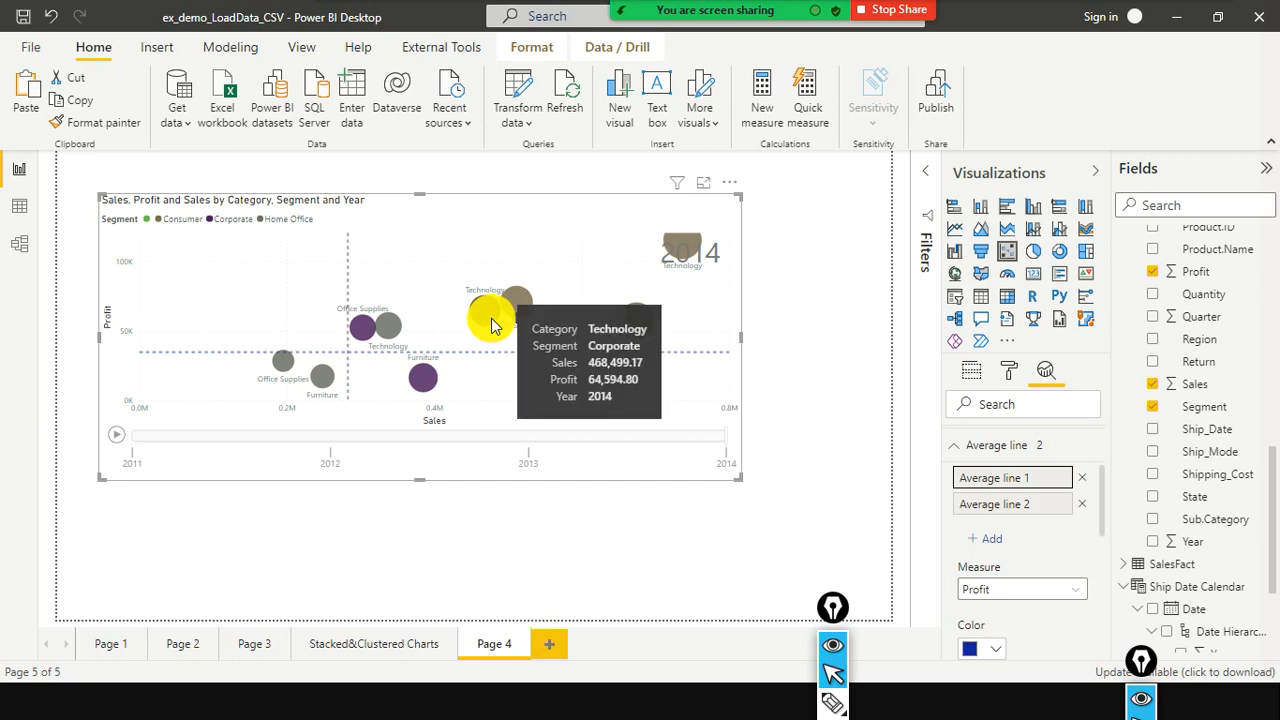
mouse_move(509, 305)
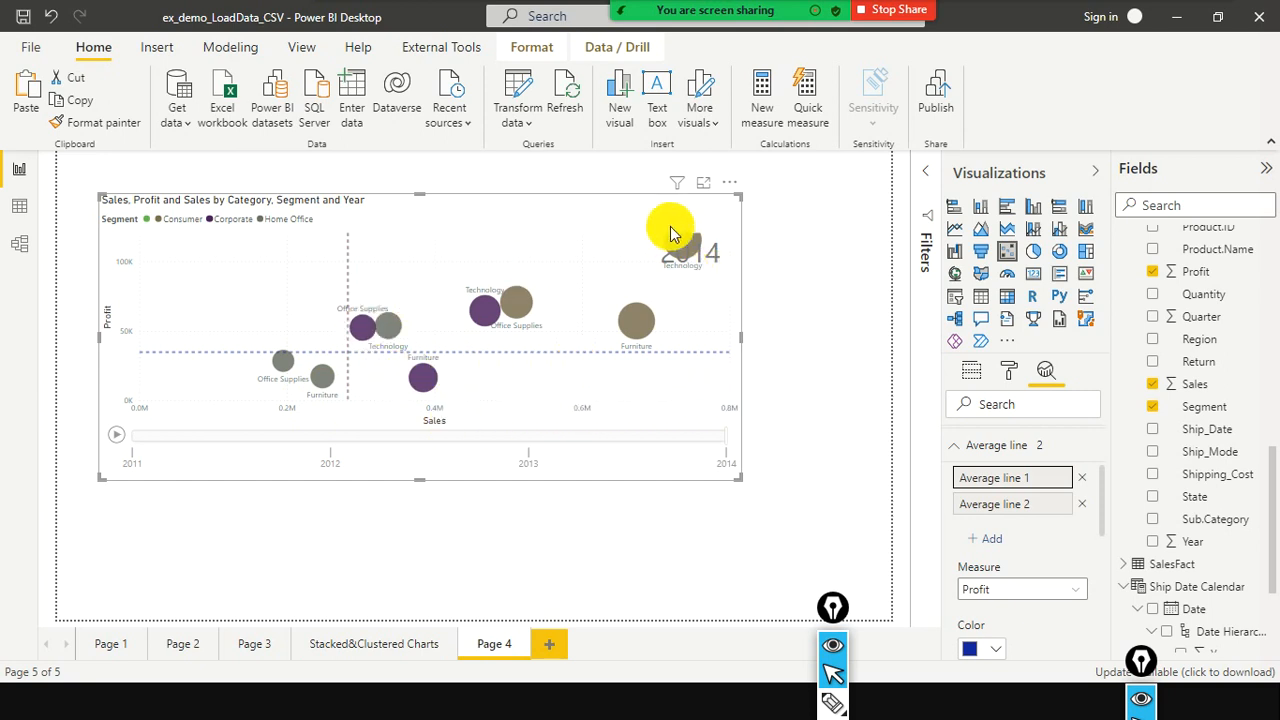
mouse_move(418, 395)
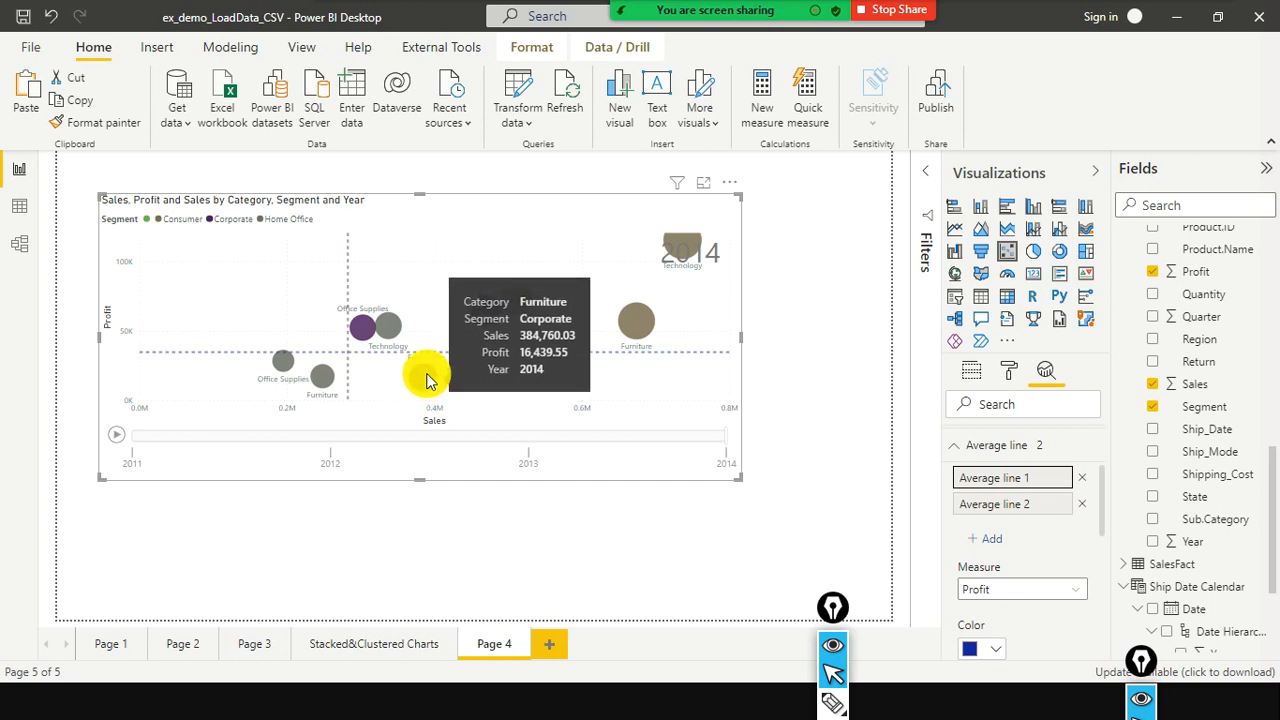
mouse_move(485, 320)
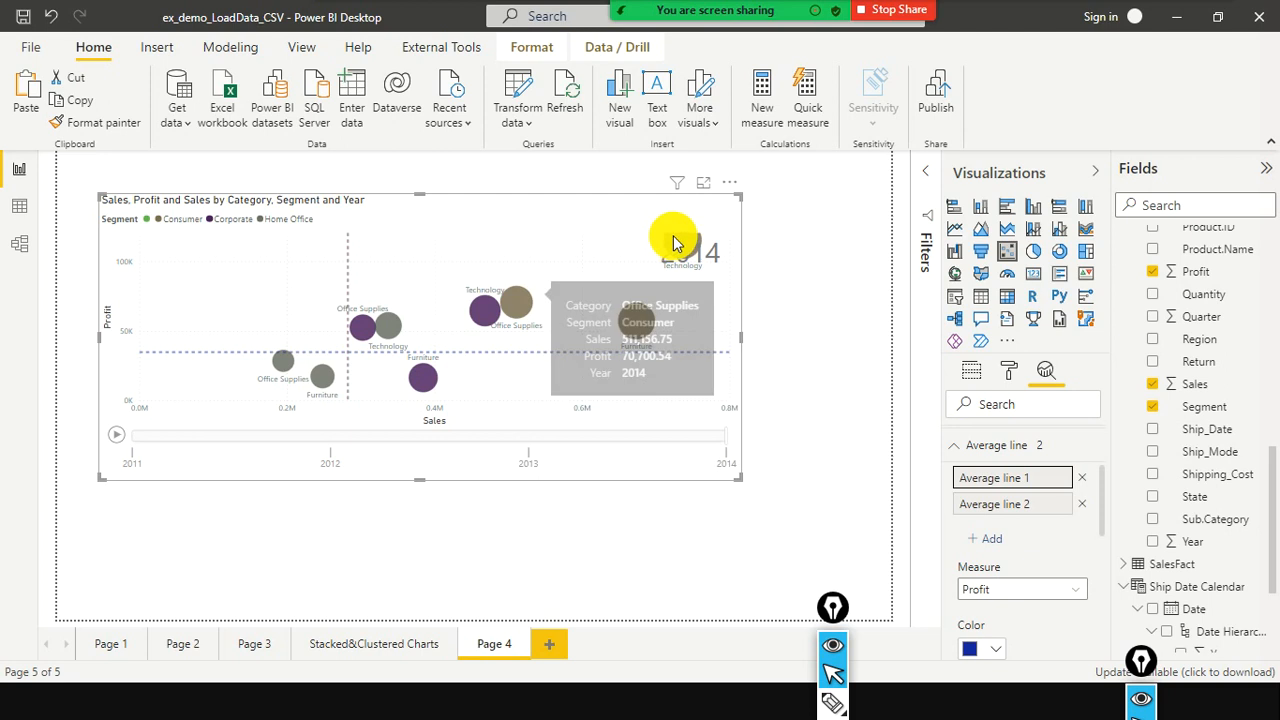
mouse_move(677, 245)
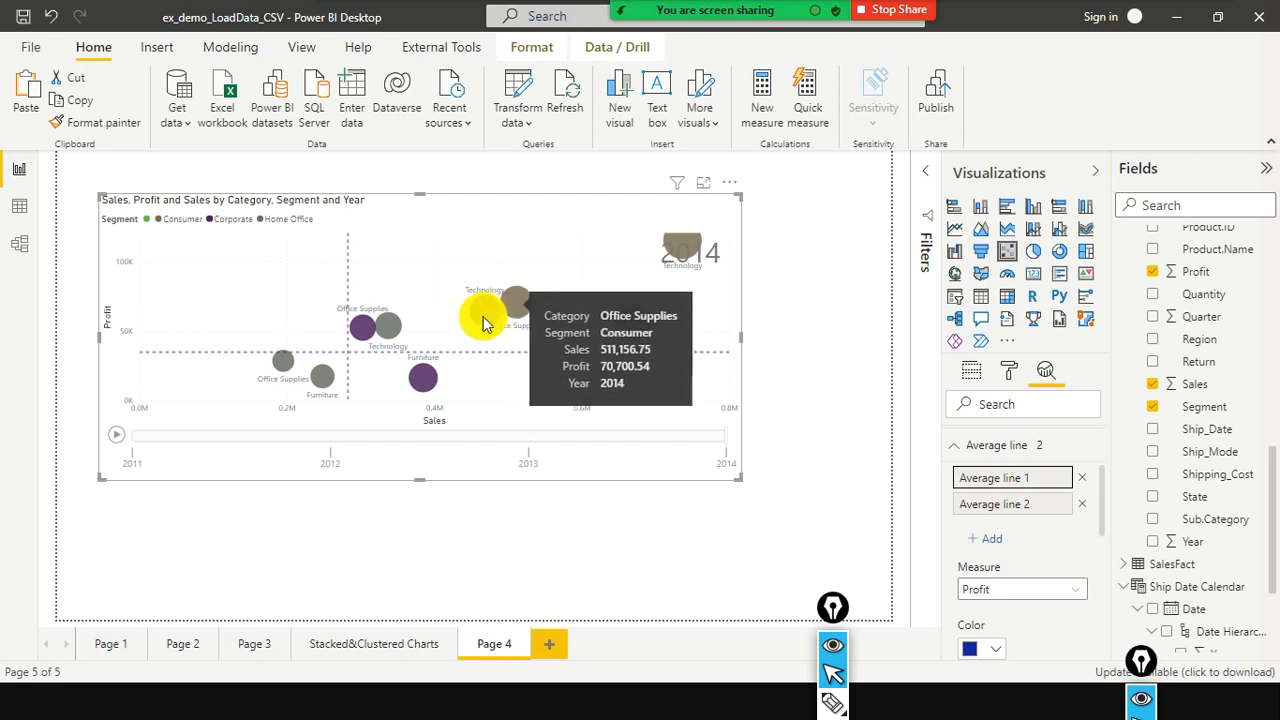
mouse_move(390, 341)
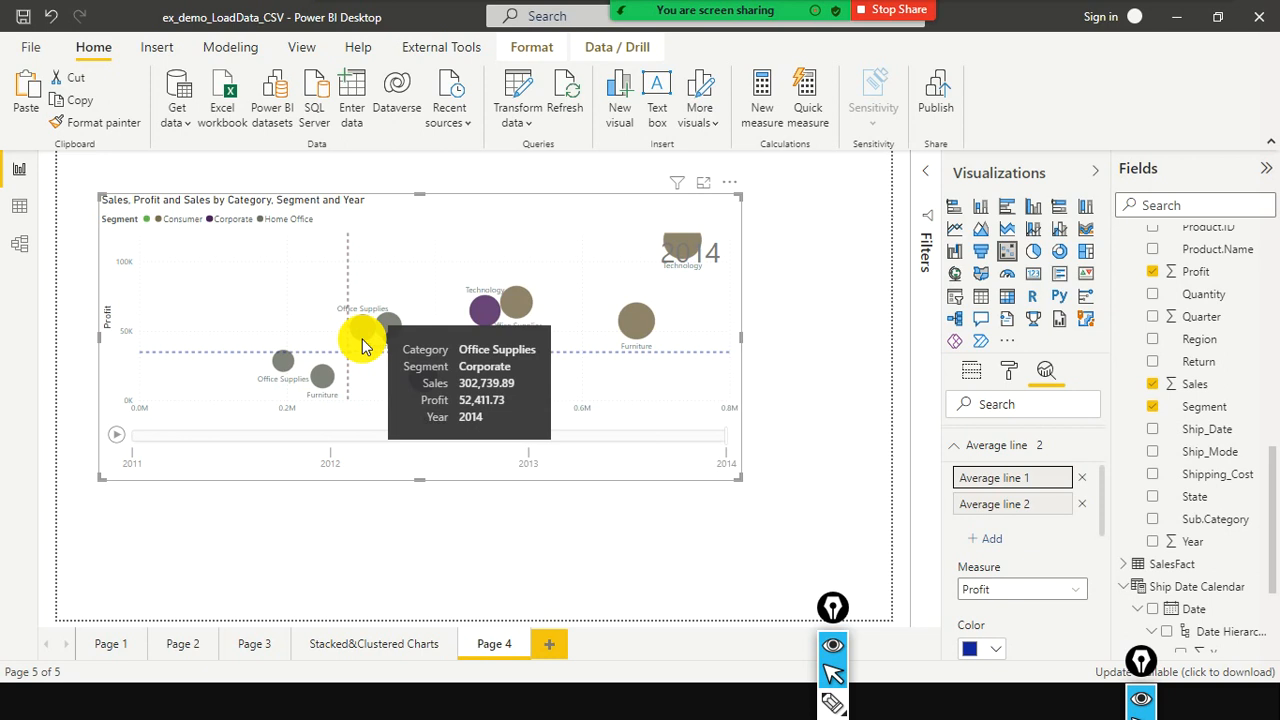
mouse_move(330, 386)
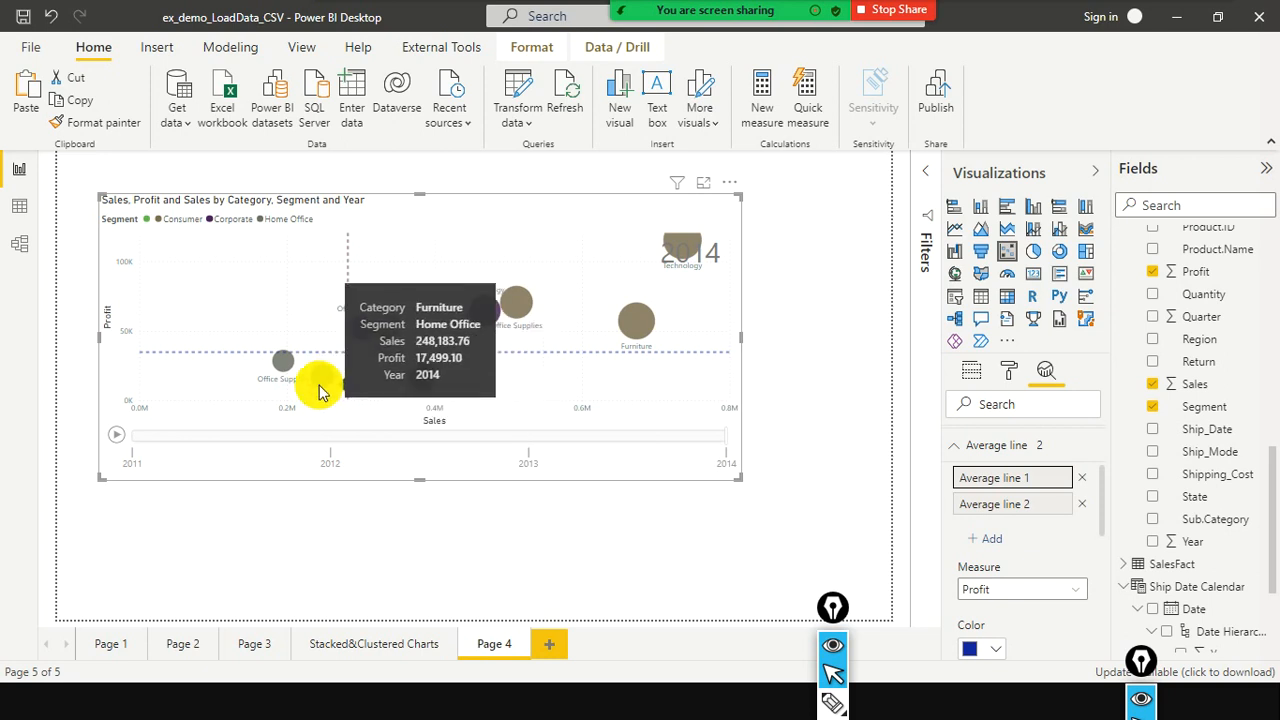
mouse_move(293, 365)
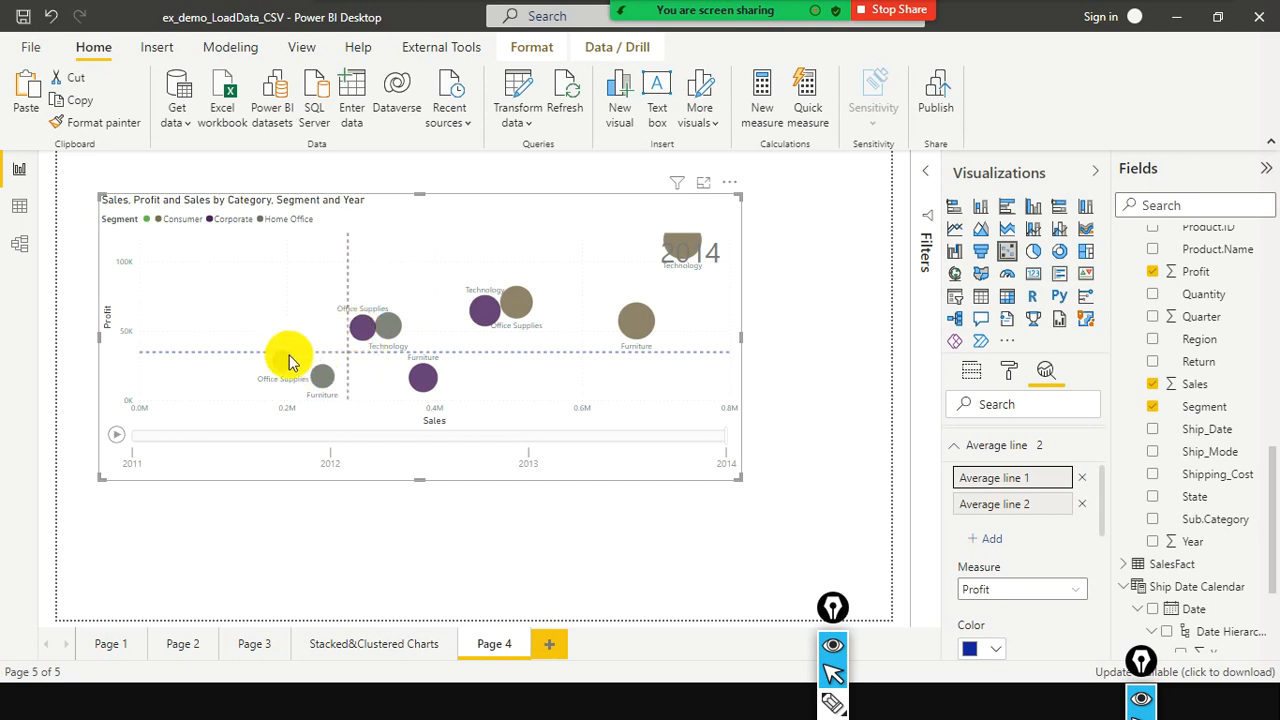
left_click(351, 544)
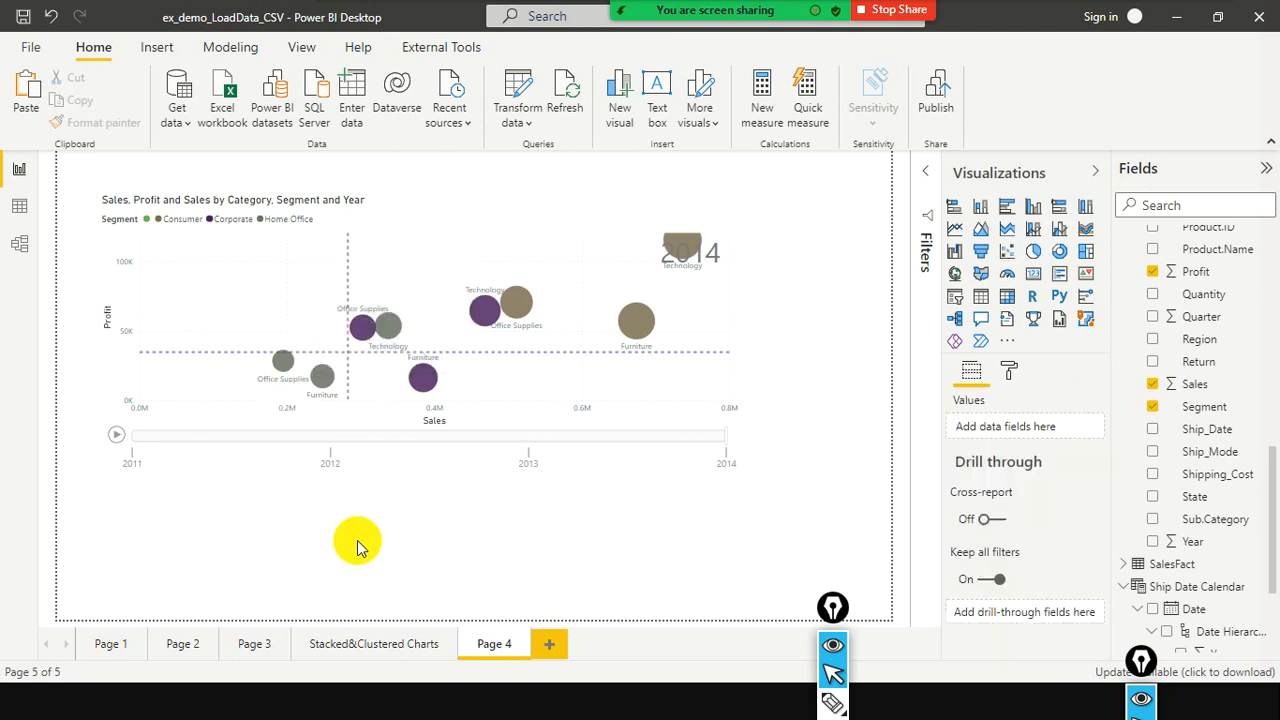
Look at the earlier visuals on Page 3 and Page 2 of the report
left_click(436, 460)
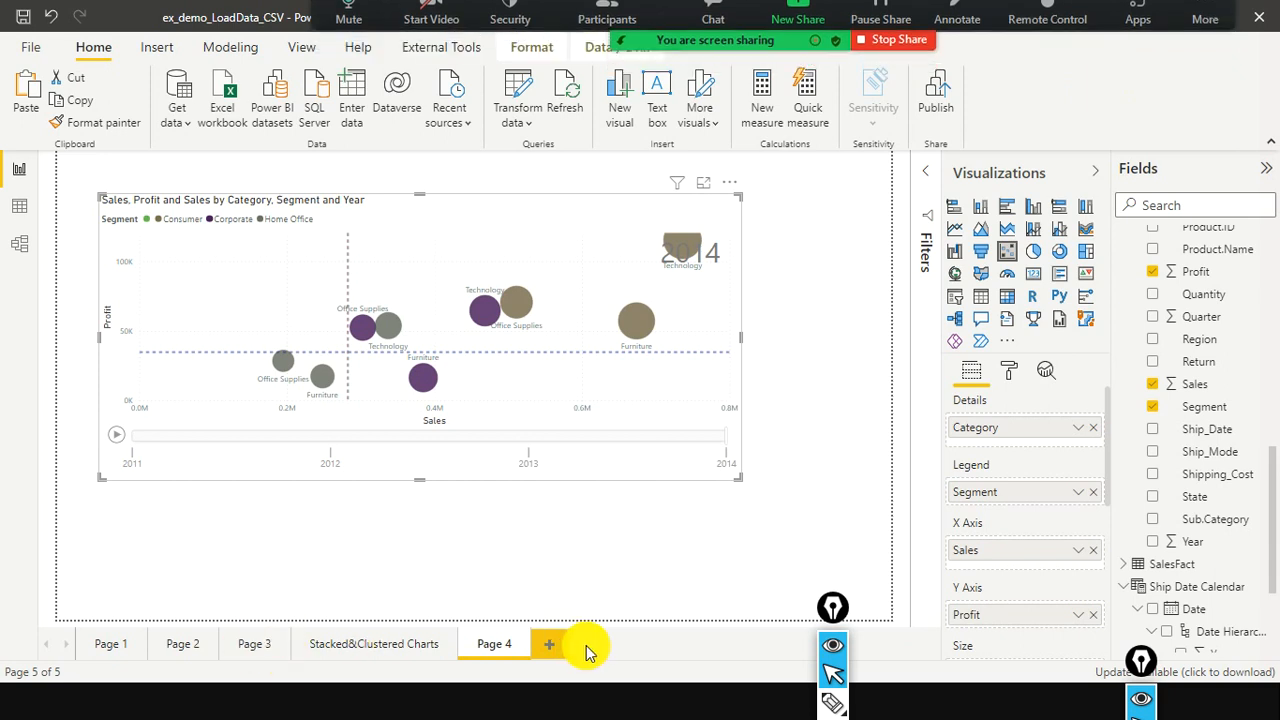
left_click(263, 645)
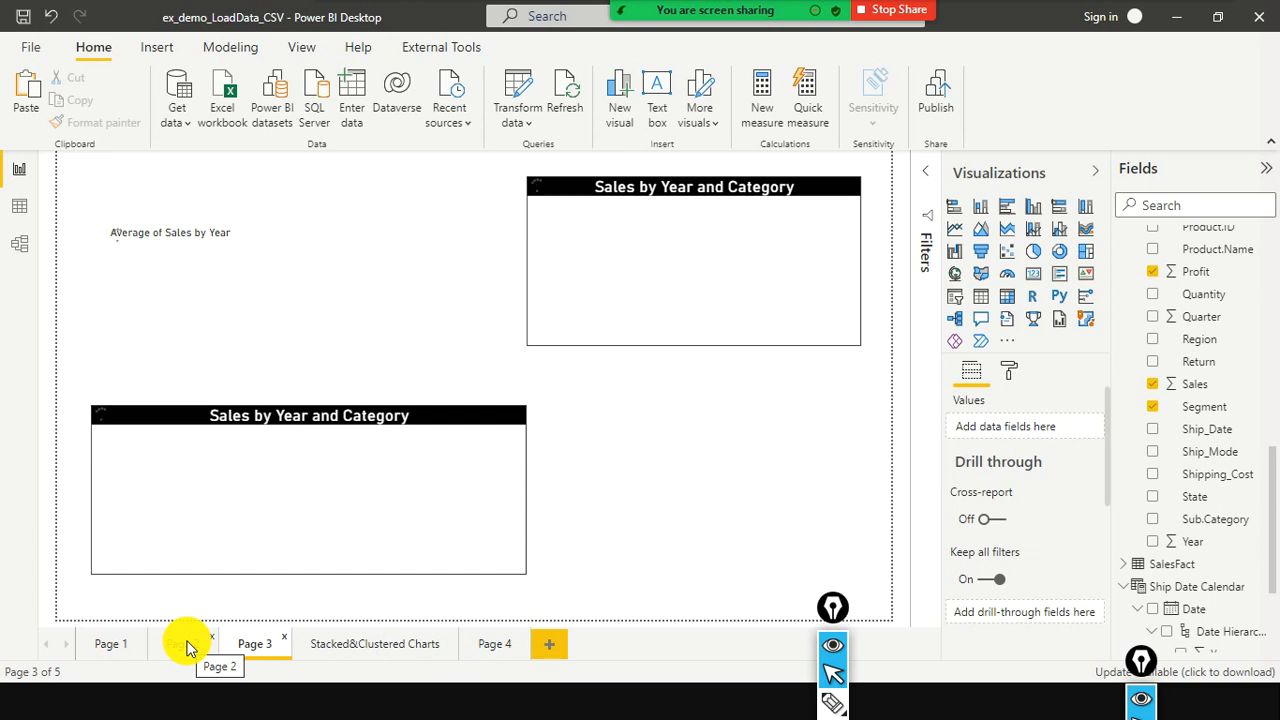
left_click(186, 645)
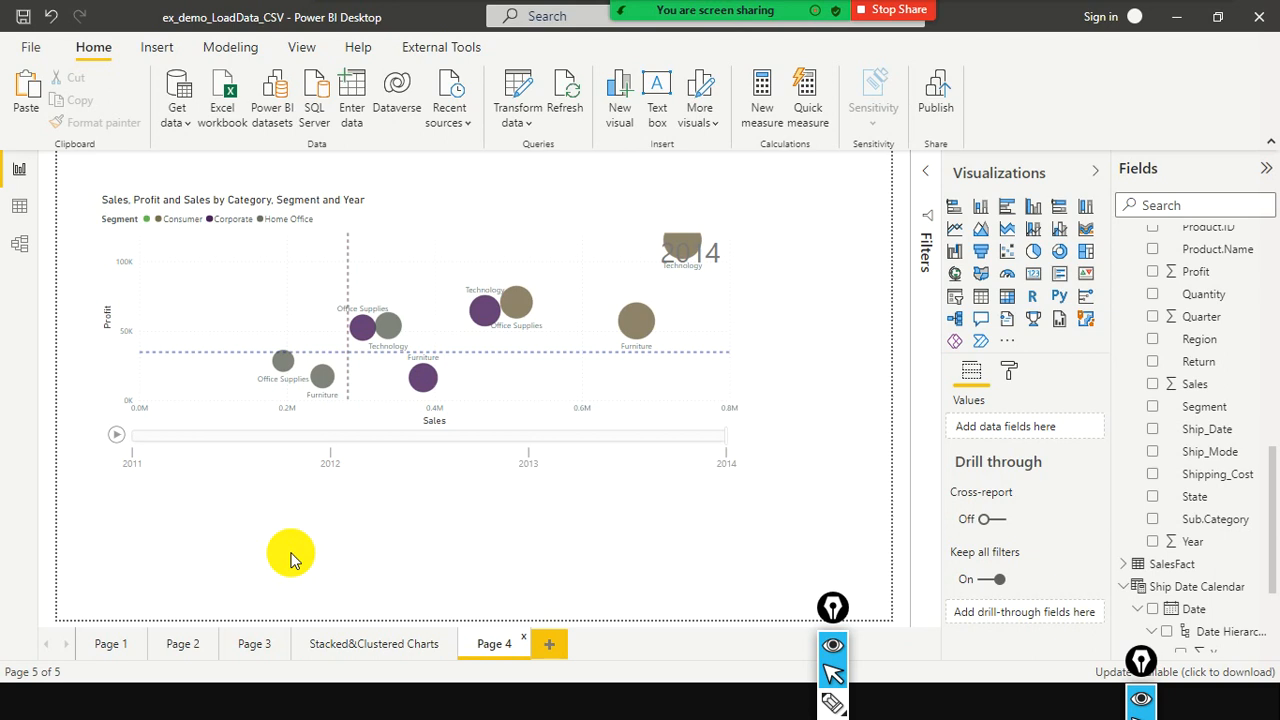
Switch to the Chrome browser, load traininginchennai.info and open the site's Courses page
key("alt+Tab")
key("Tab")
key("Tab")
key("Tab")
key("Tab")
key("Tab")
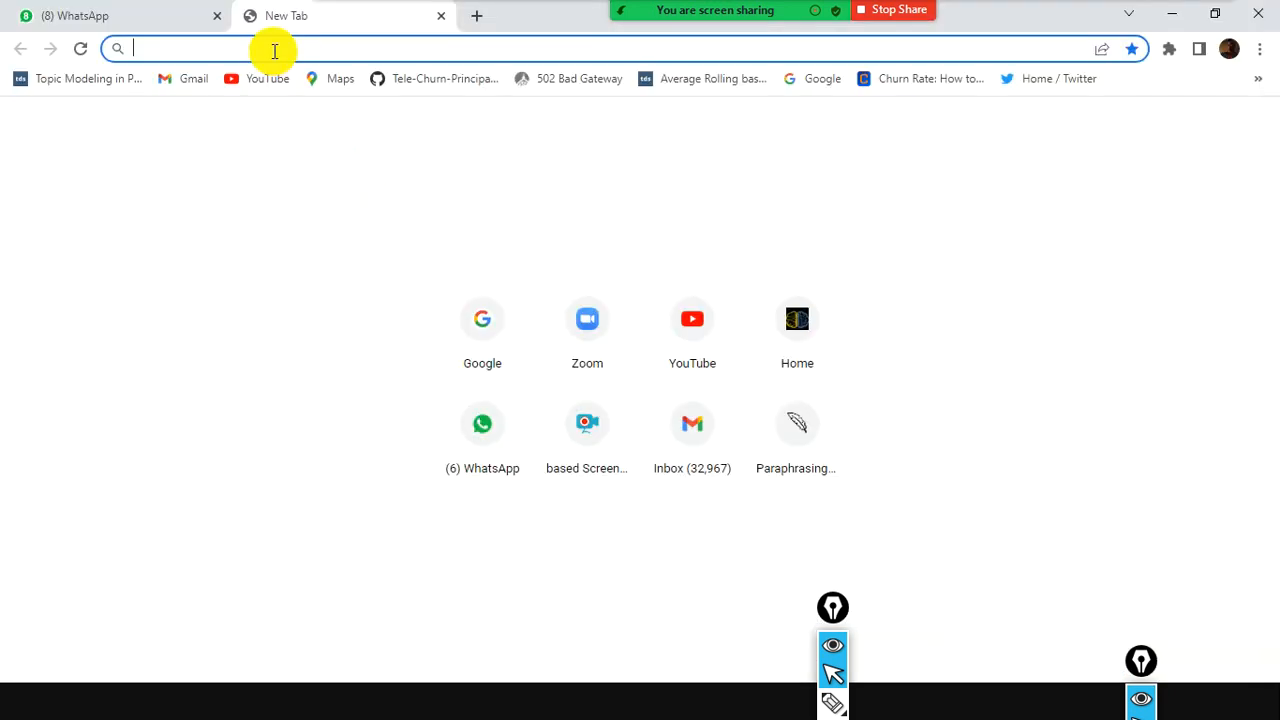
type("traininginchennai.info")
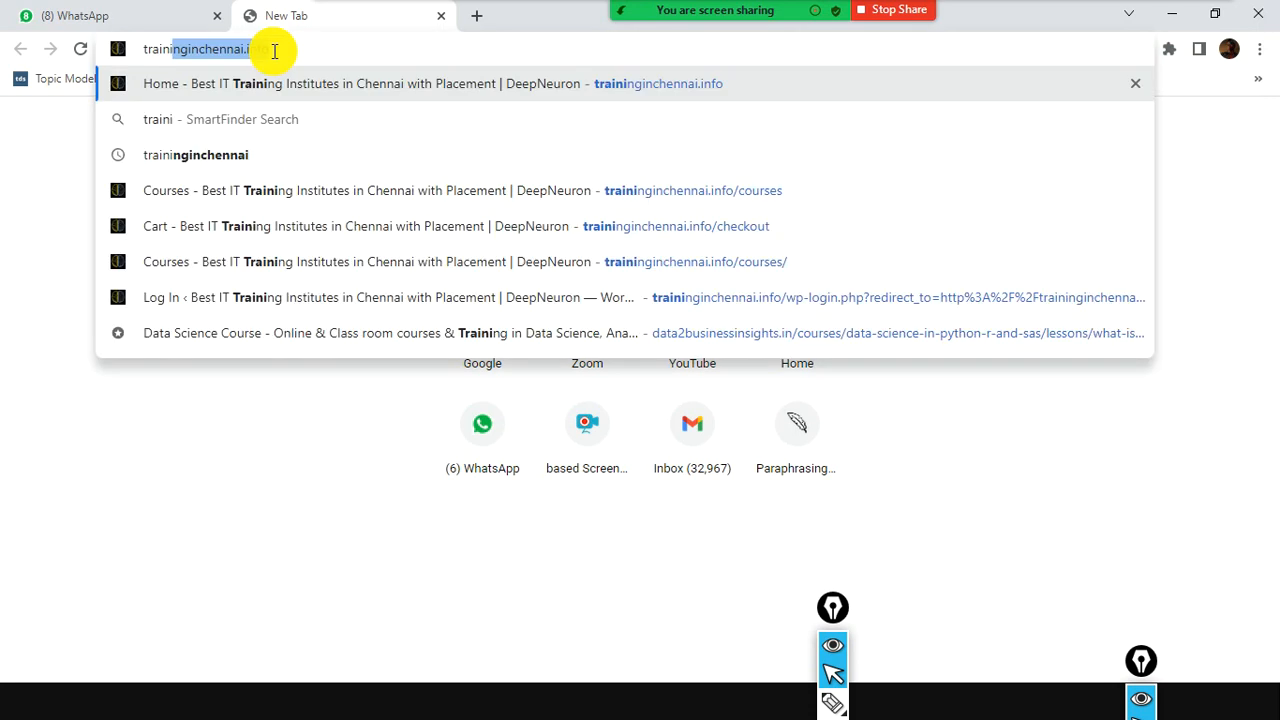
key("Return")
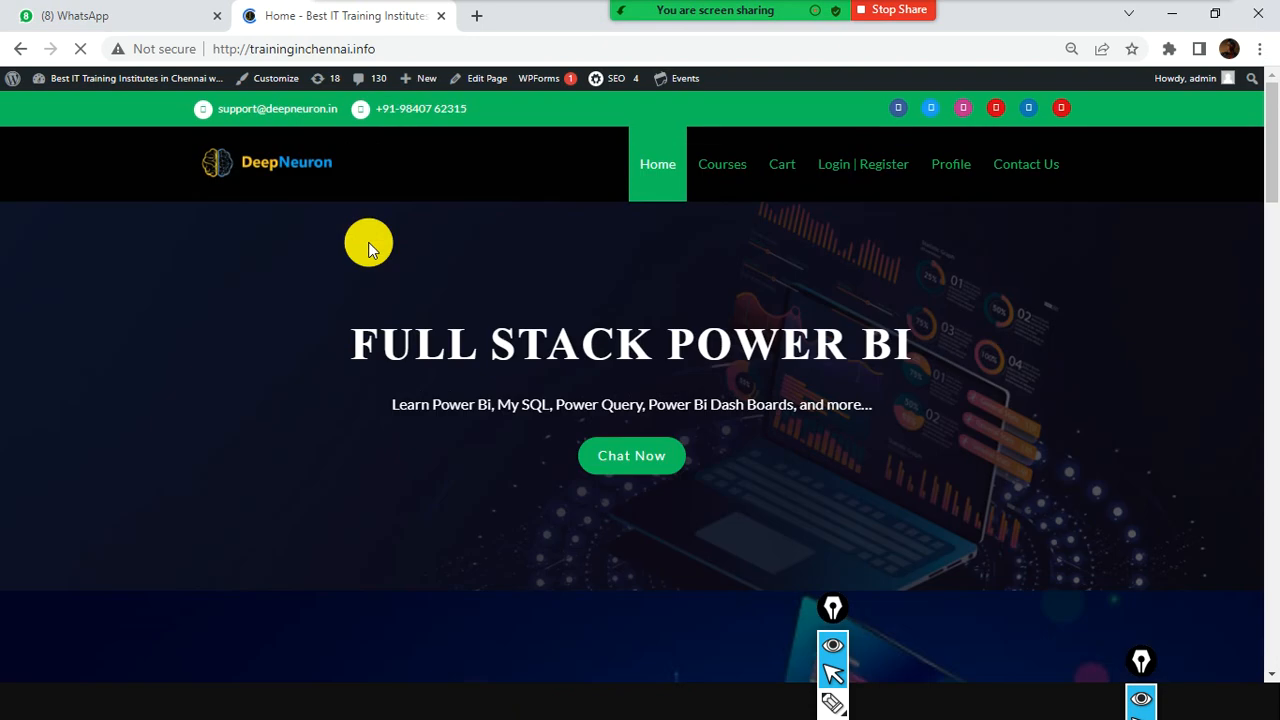
left_click(737, 165)
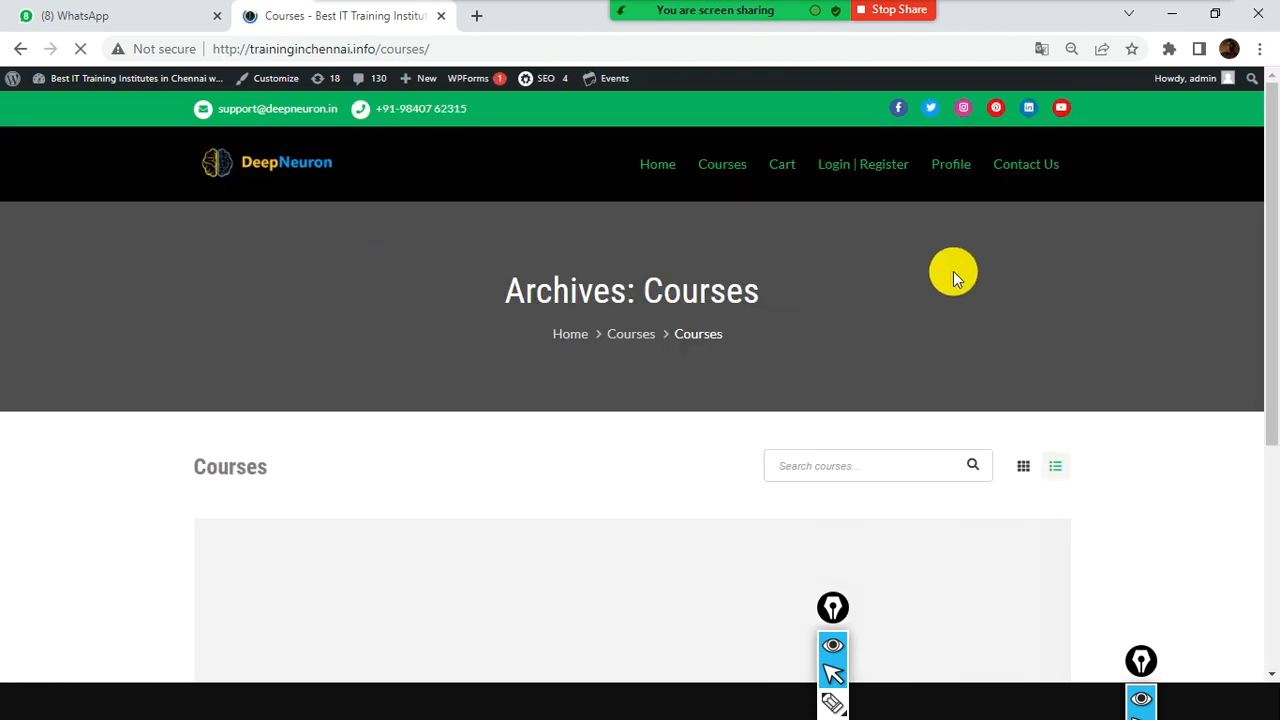
scroll(862, 287, "down", 4)
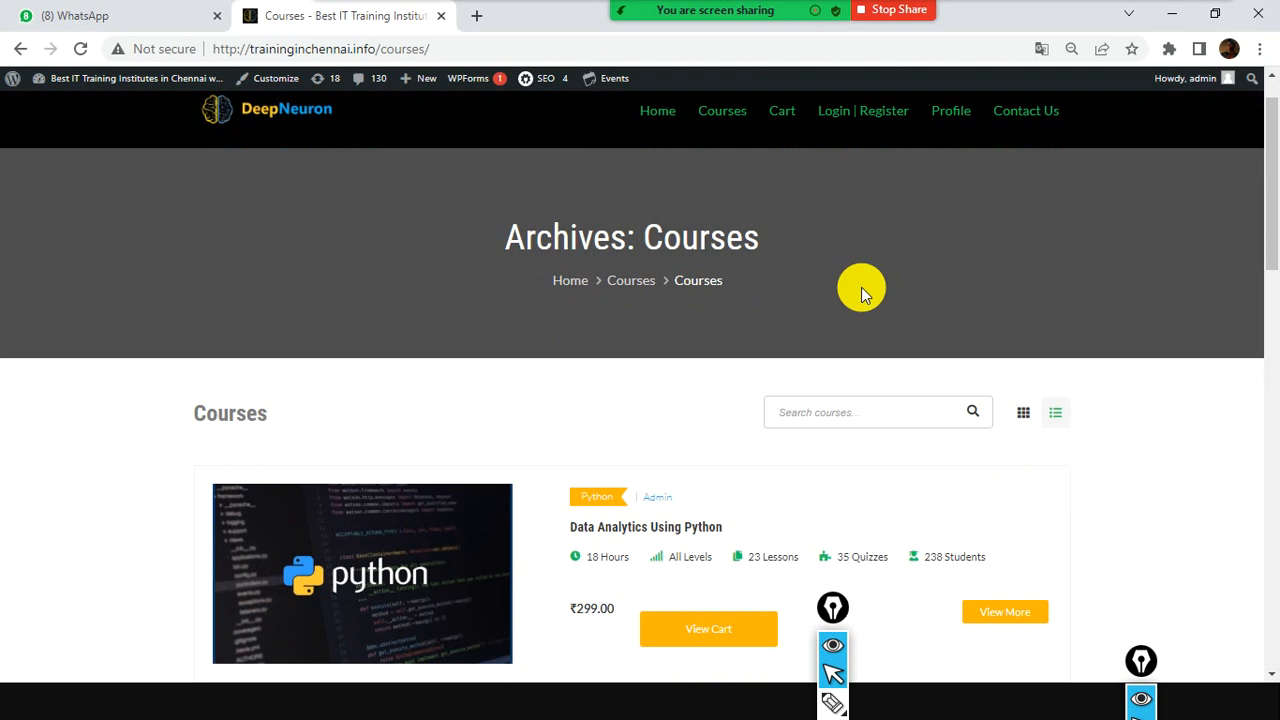
scroll(860, 289, "up", 3)
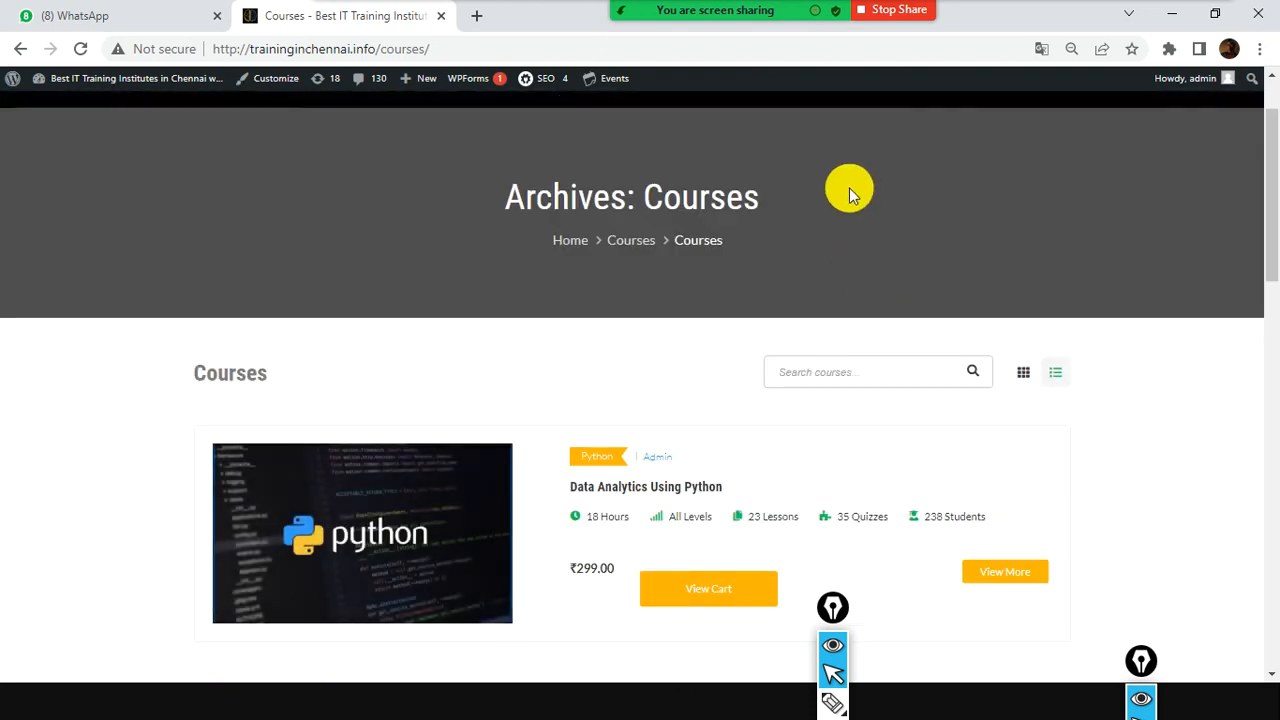
scroll(766, 266, "down", 6)
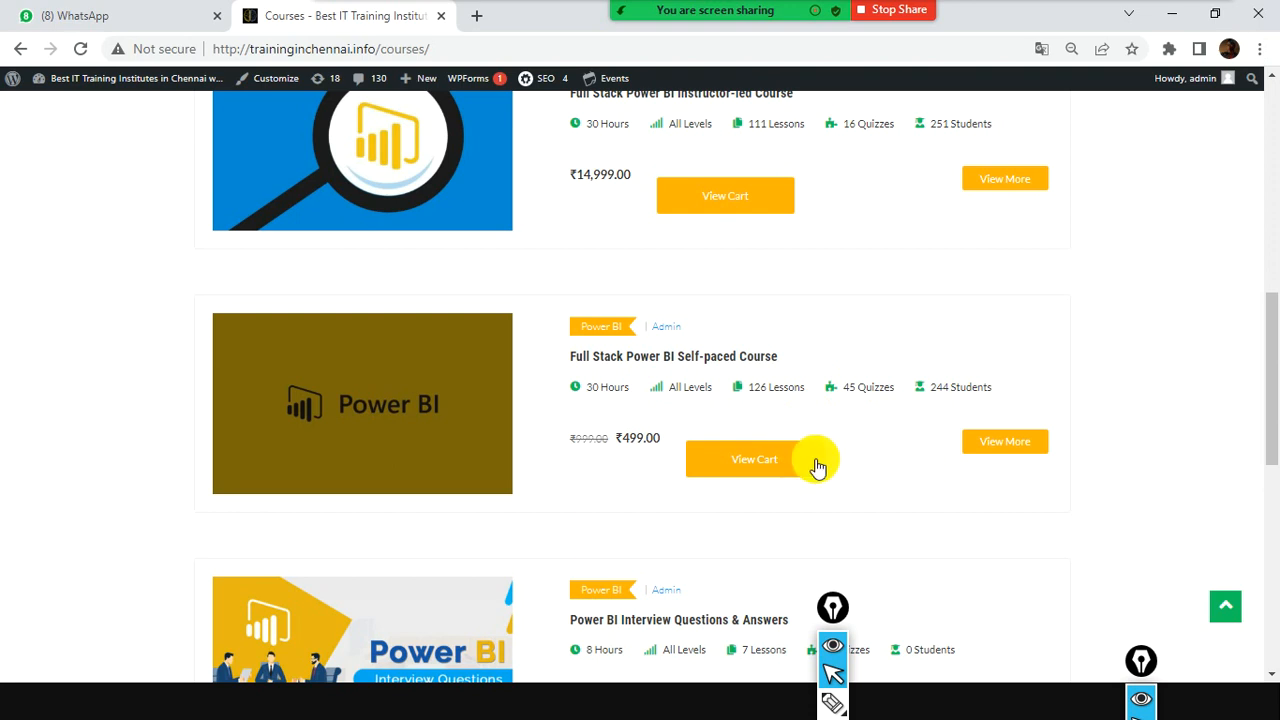
left_click(978, 448)
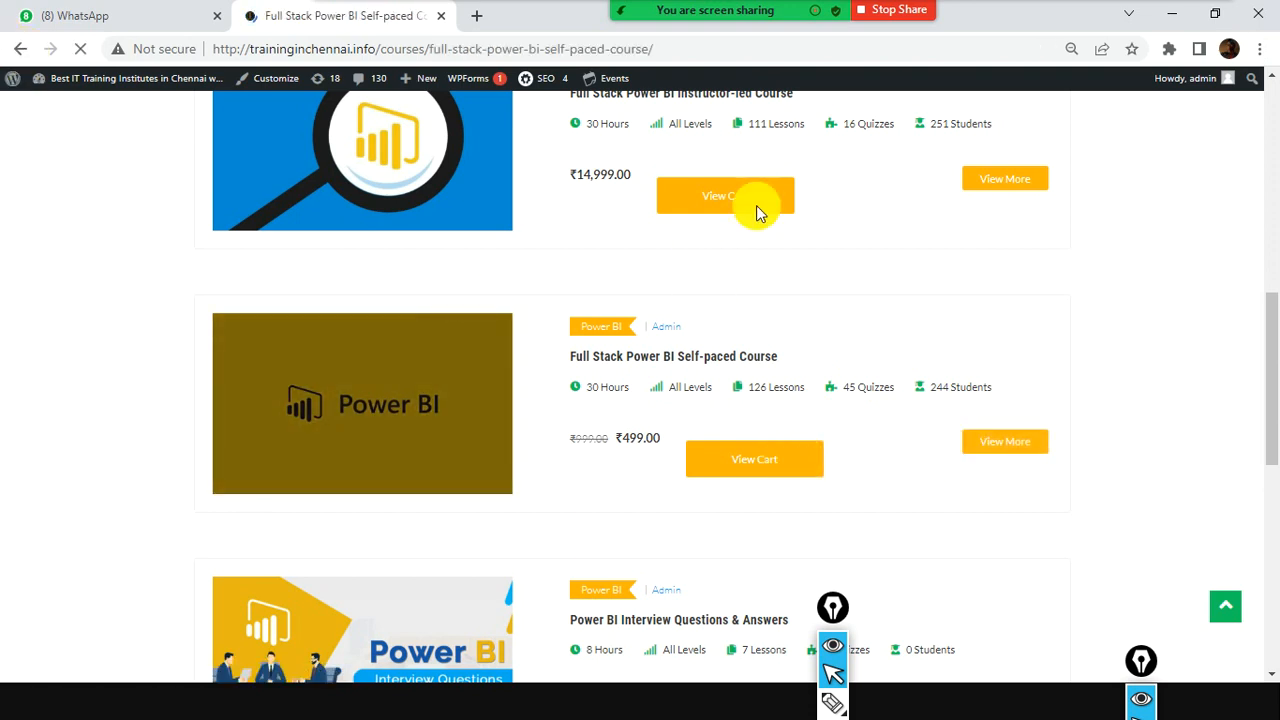
left_click(20, 49)
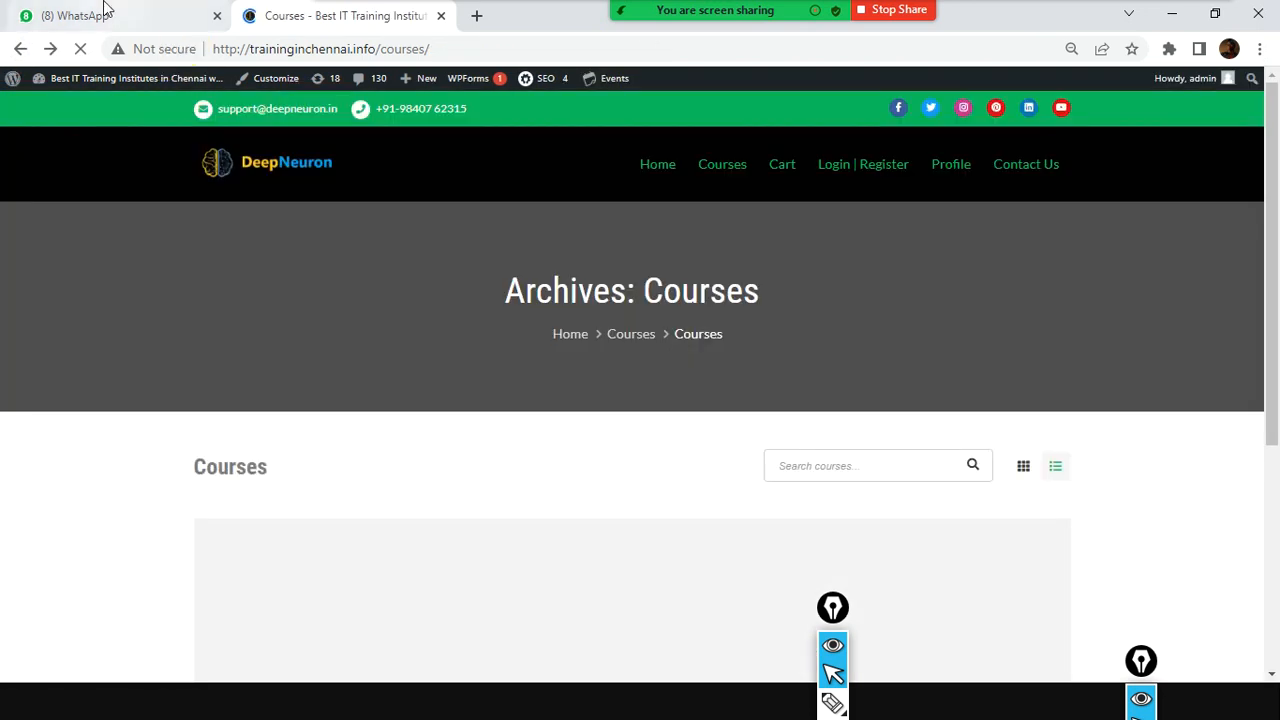
left_click(100, 15)
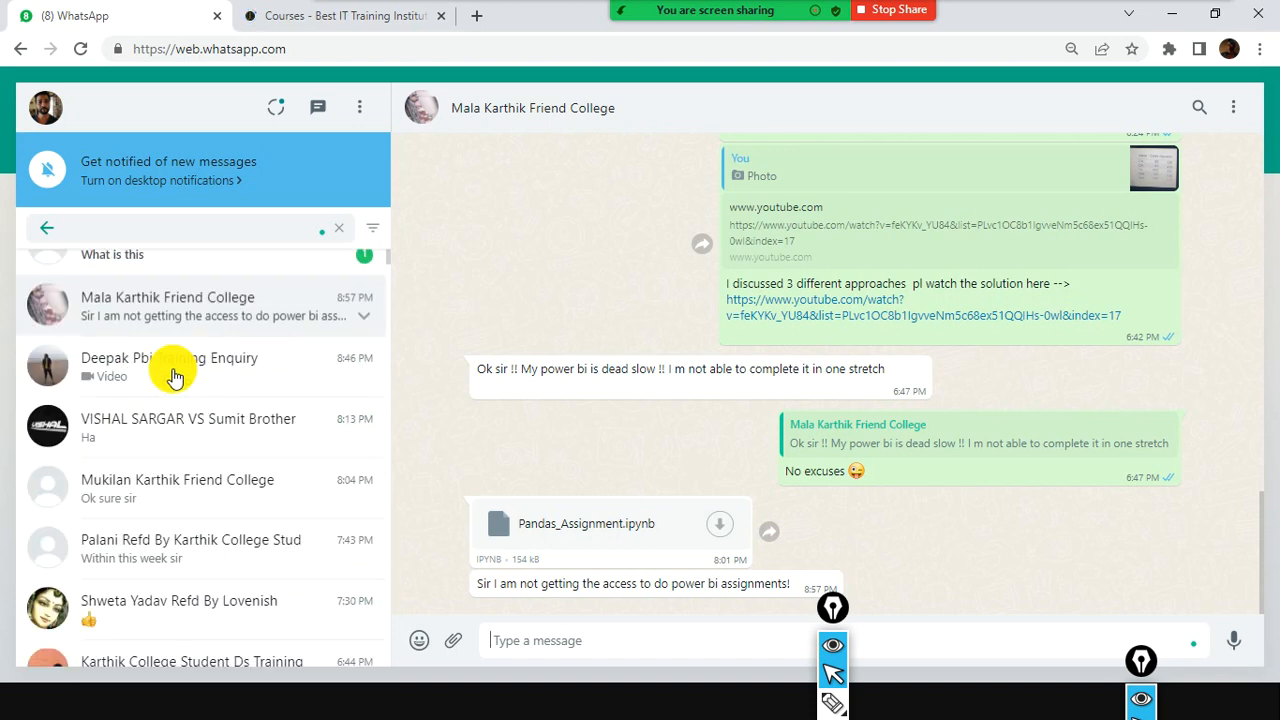
left_click(255, 15)
Open the details page of the Full Stack Power BI Instructor-led Course from the course list
scroll(861, 397, "down", 10)
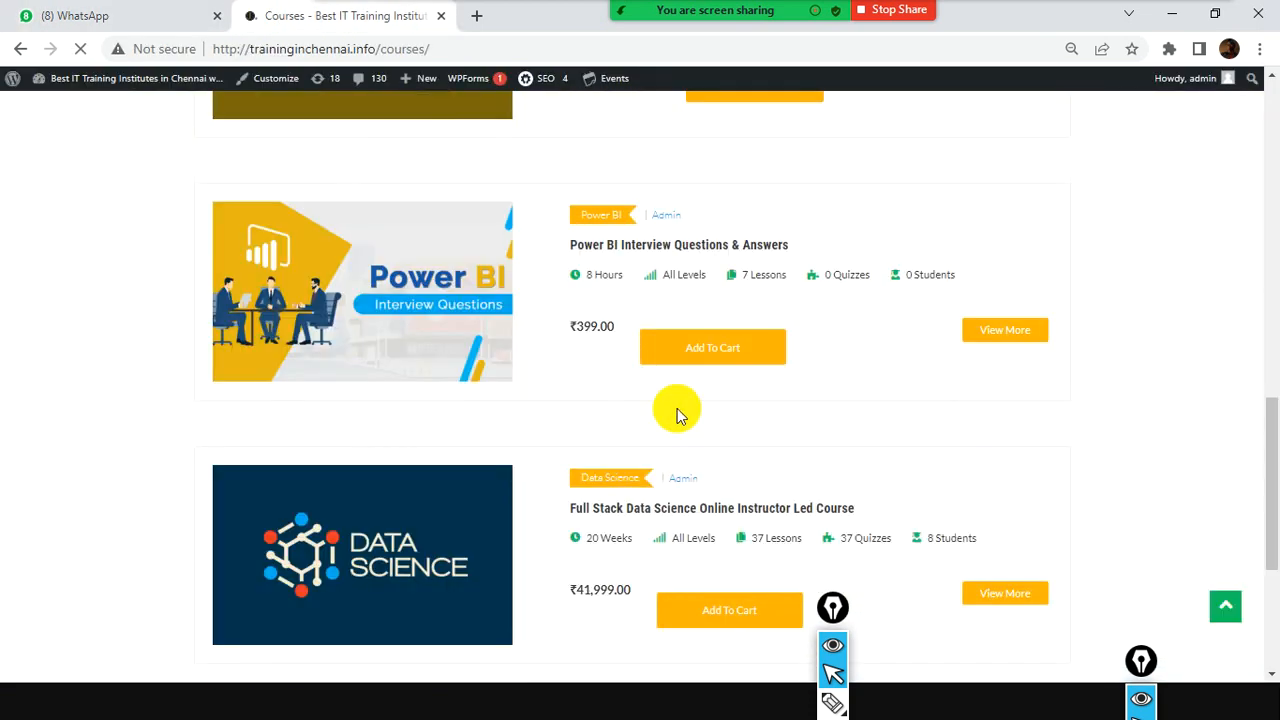
scroll(740, 418, "down", 4)
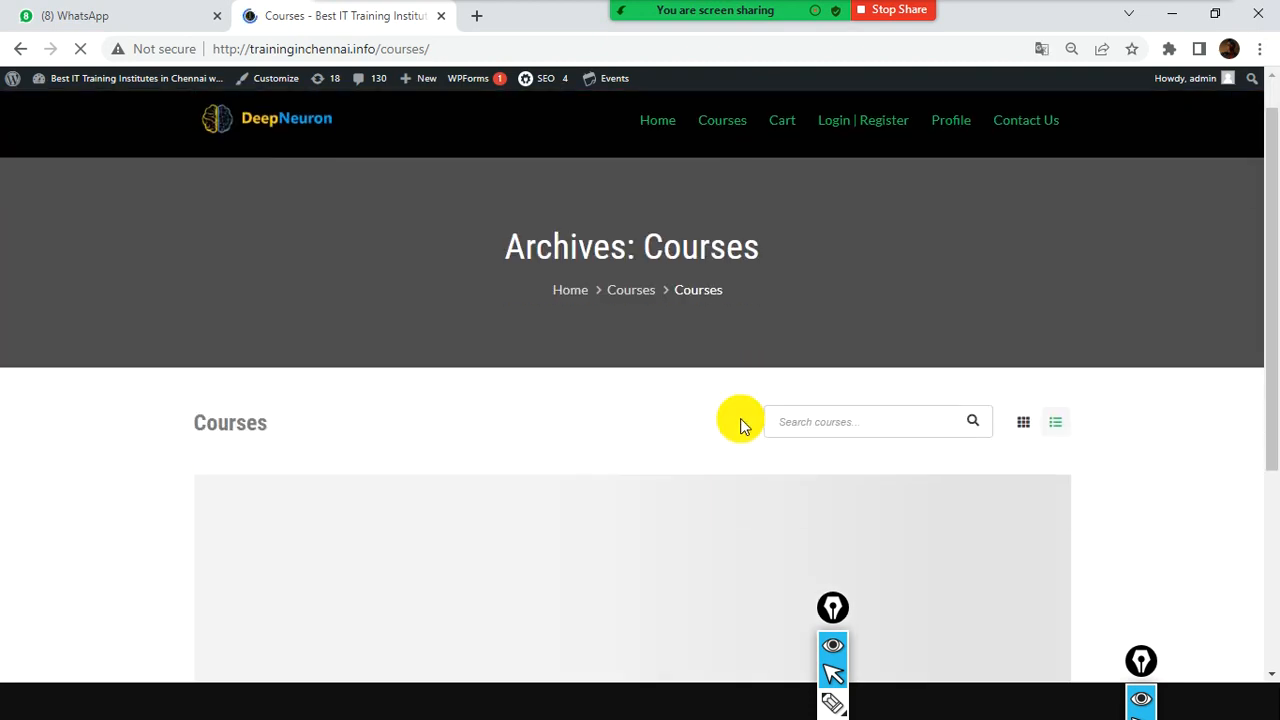
scroll(734, 417, "up", 2)
scroll(730, 425, "down", 4)
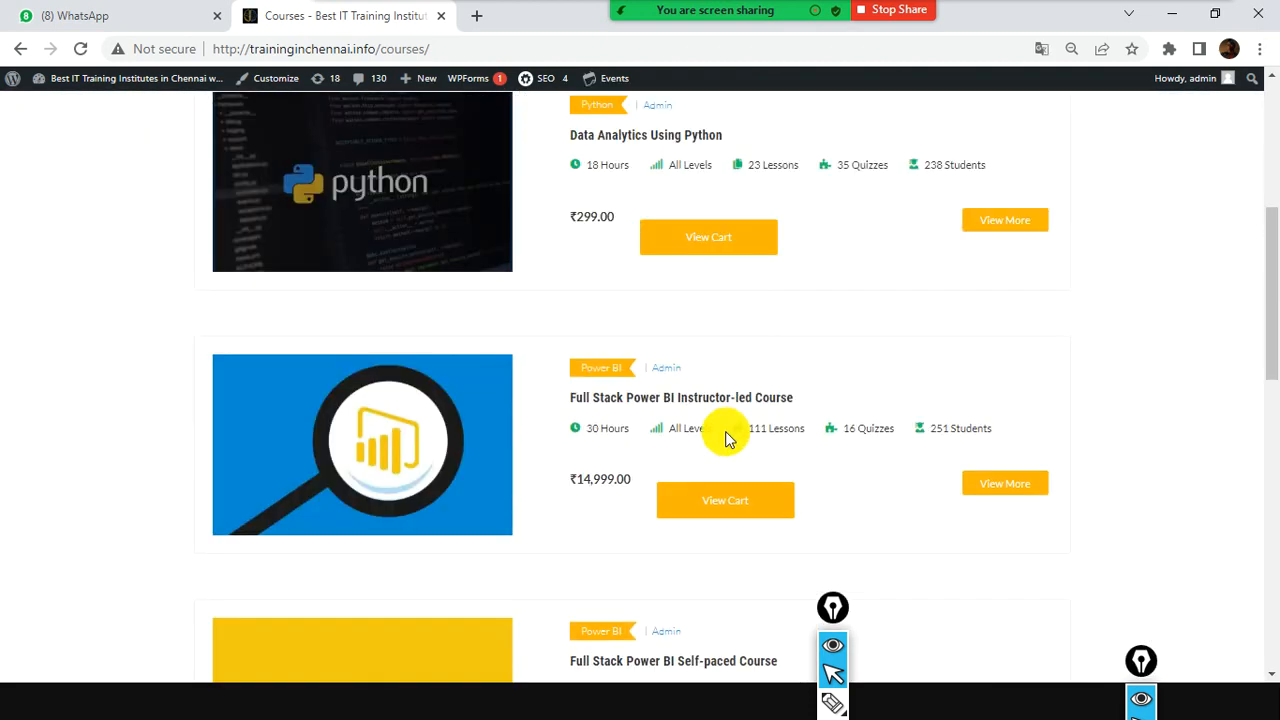
left_click(998, 368)
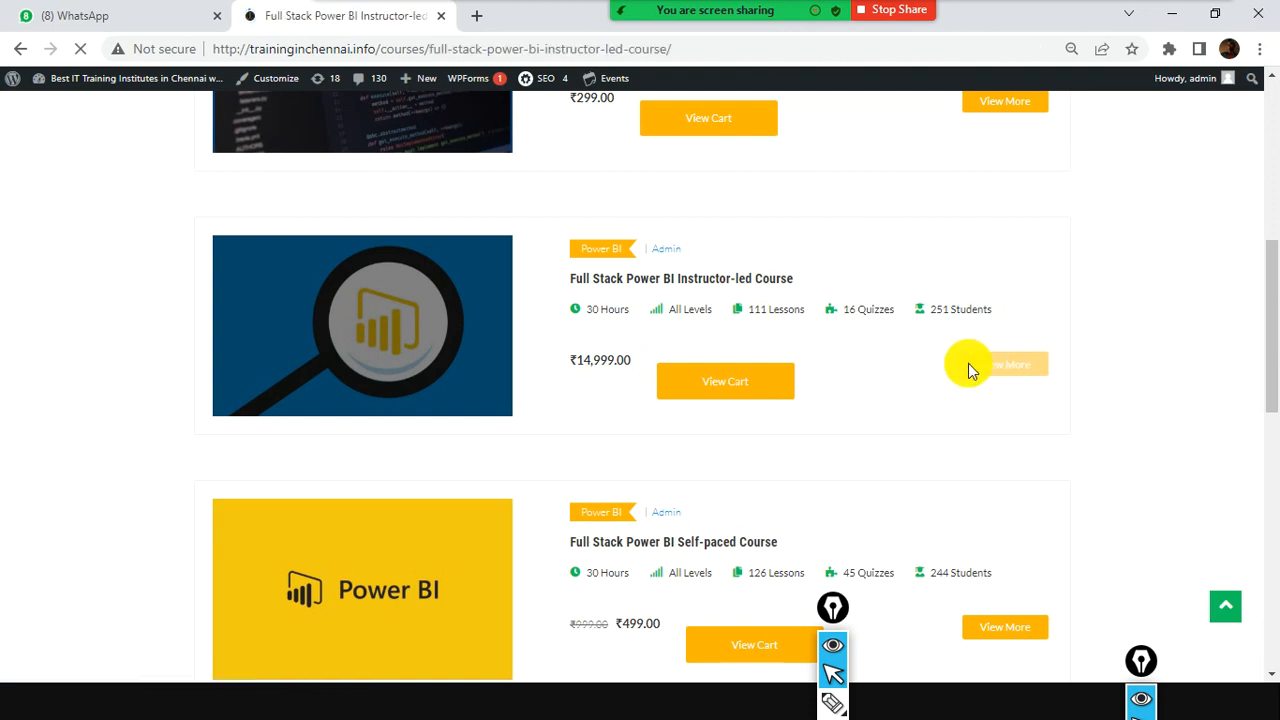
Examine the course curriculum, from the introduction section through the lessons and quizzes on connecting to data sources
scroll(645, 370, "down", 2)
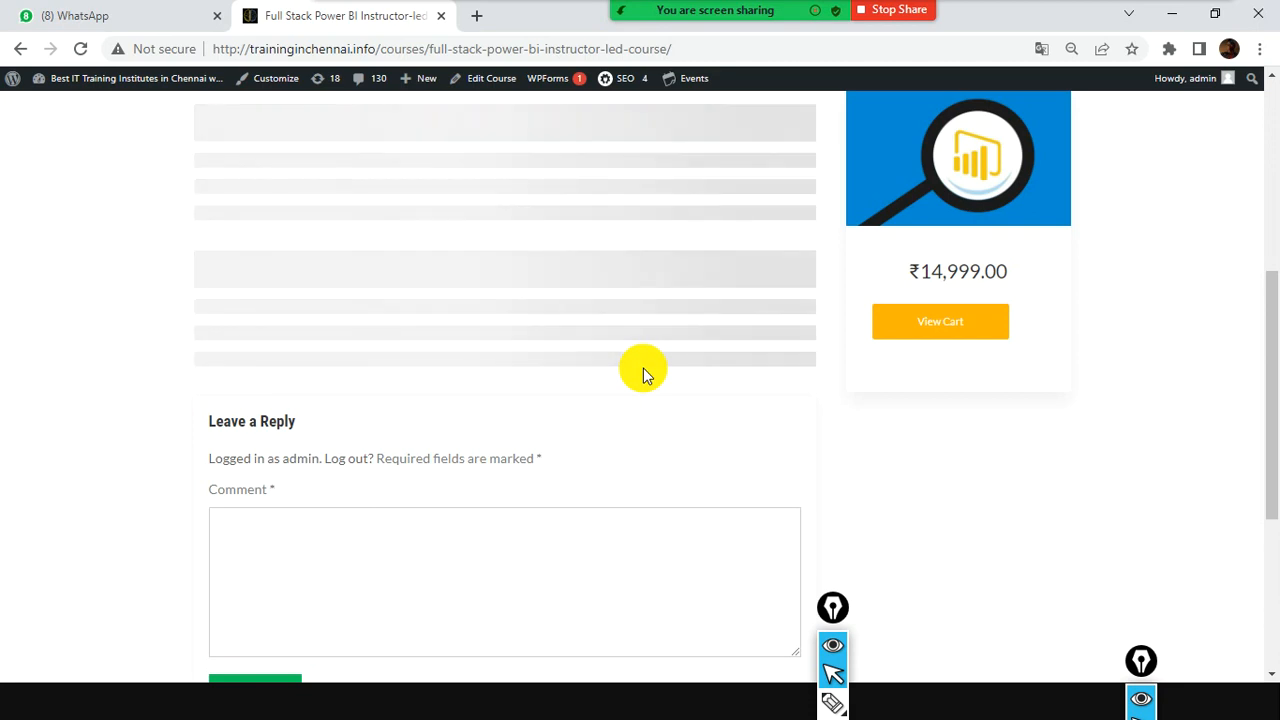
scroll(392, 344, "up", 4)
scroll(422, 299, "down", 5)
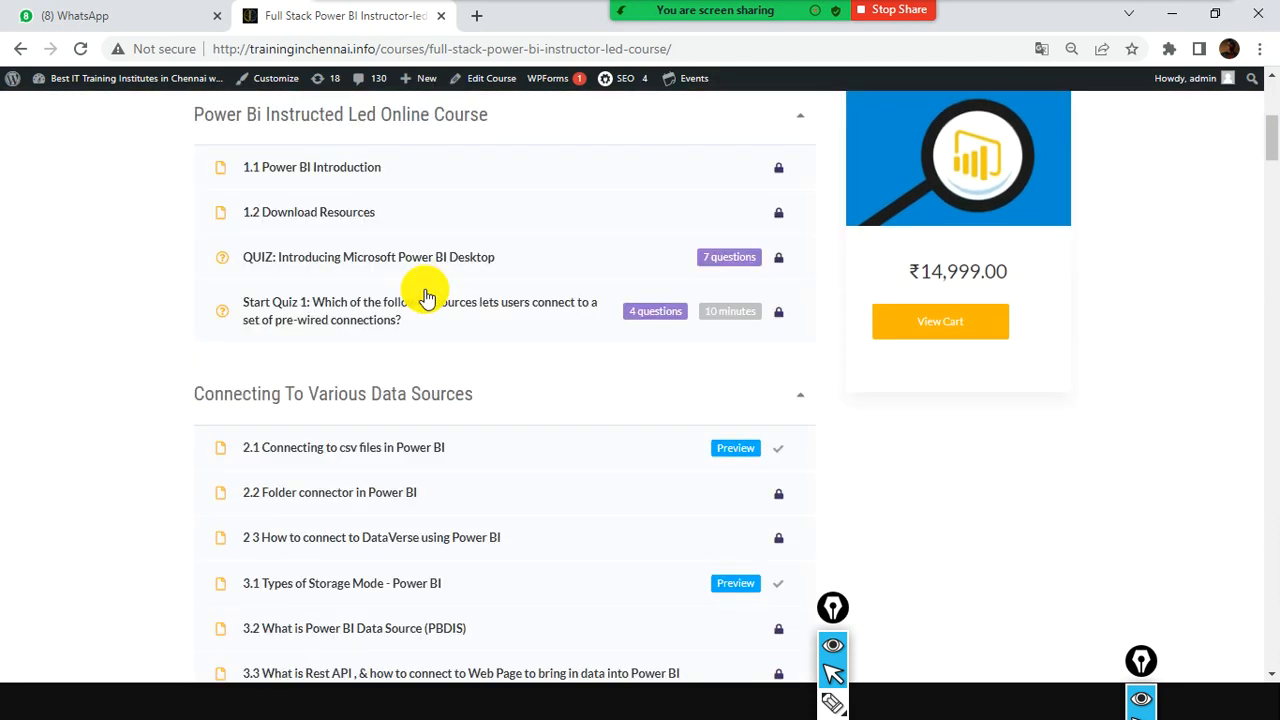
scroll(415, 324, "up", 3)
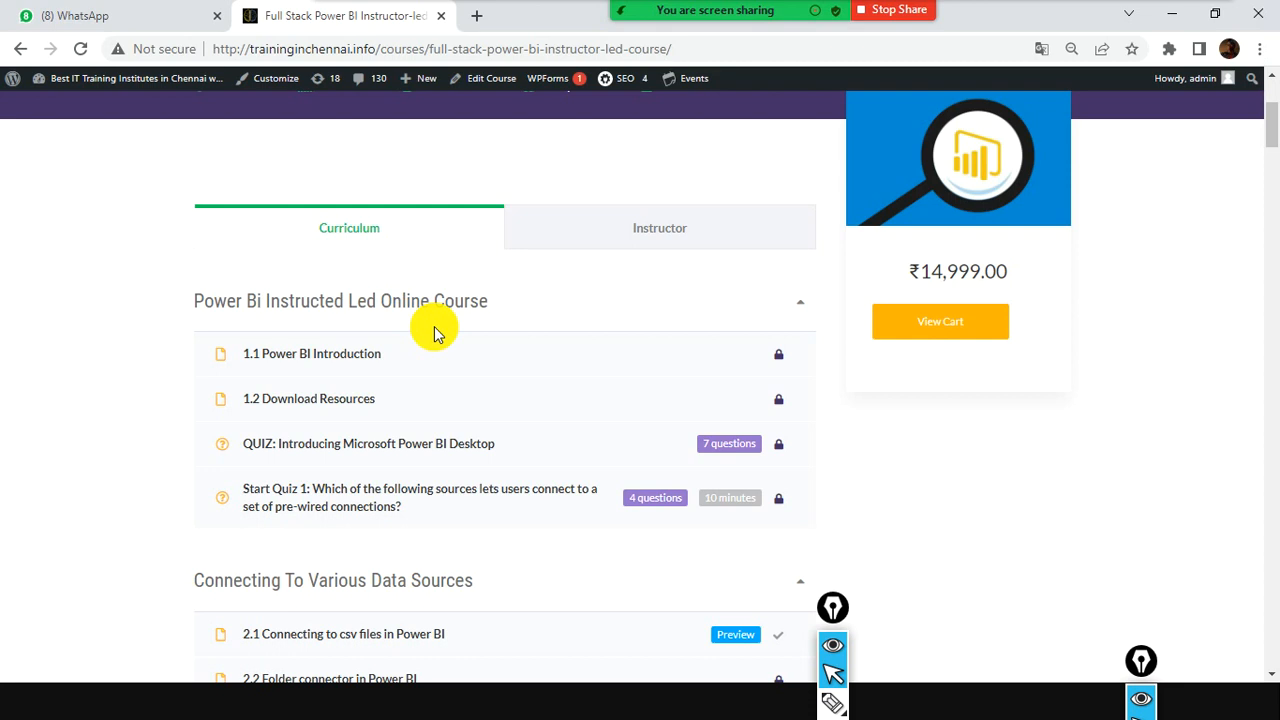
scroll(429, 329, "down", 2)
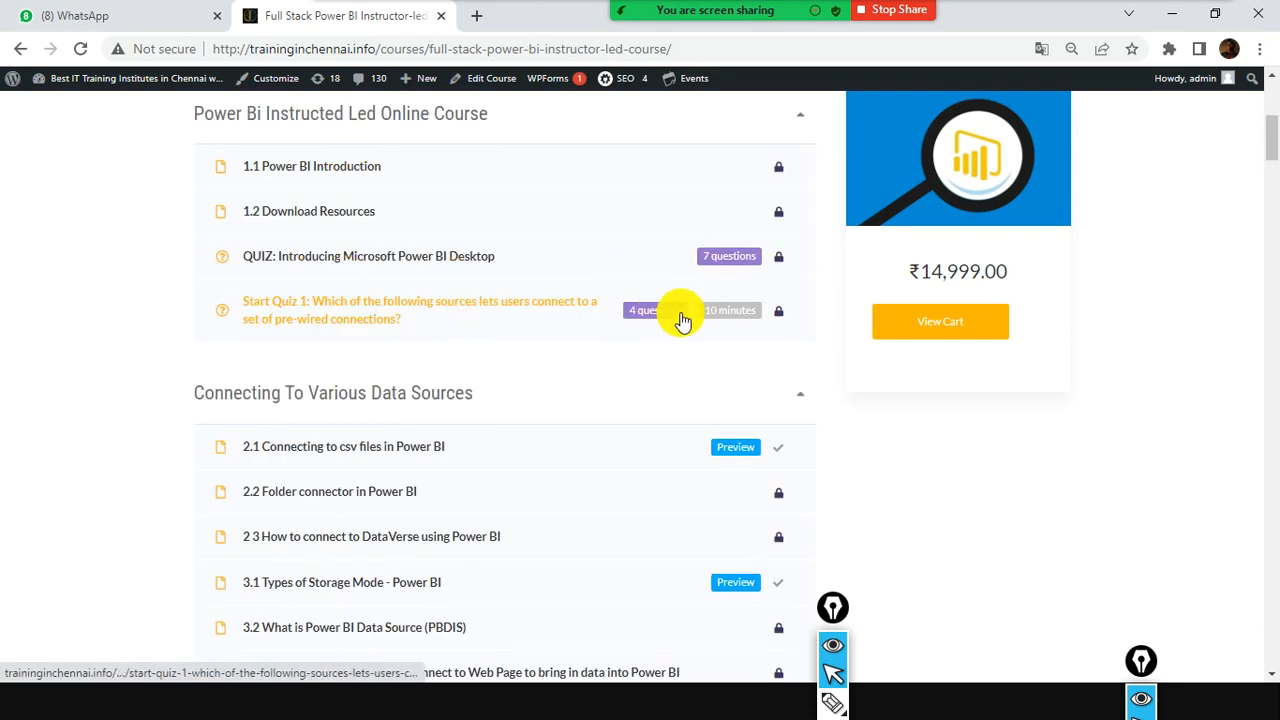
scroll(607, 371, "down", 3)
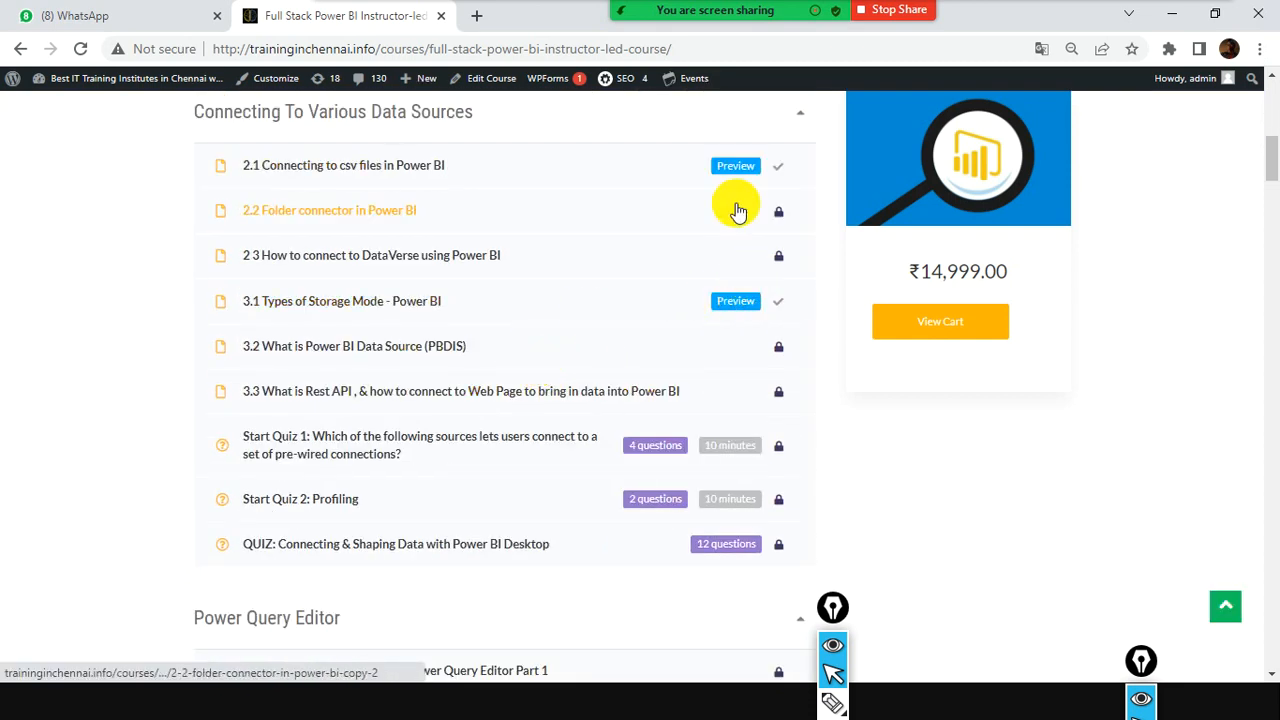
Examine the curriculum from the data source quizzes through the Power Query Editor lessons and the Power Query Assignment
scroll(632, 337, "down", 2)
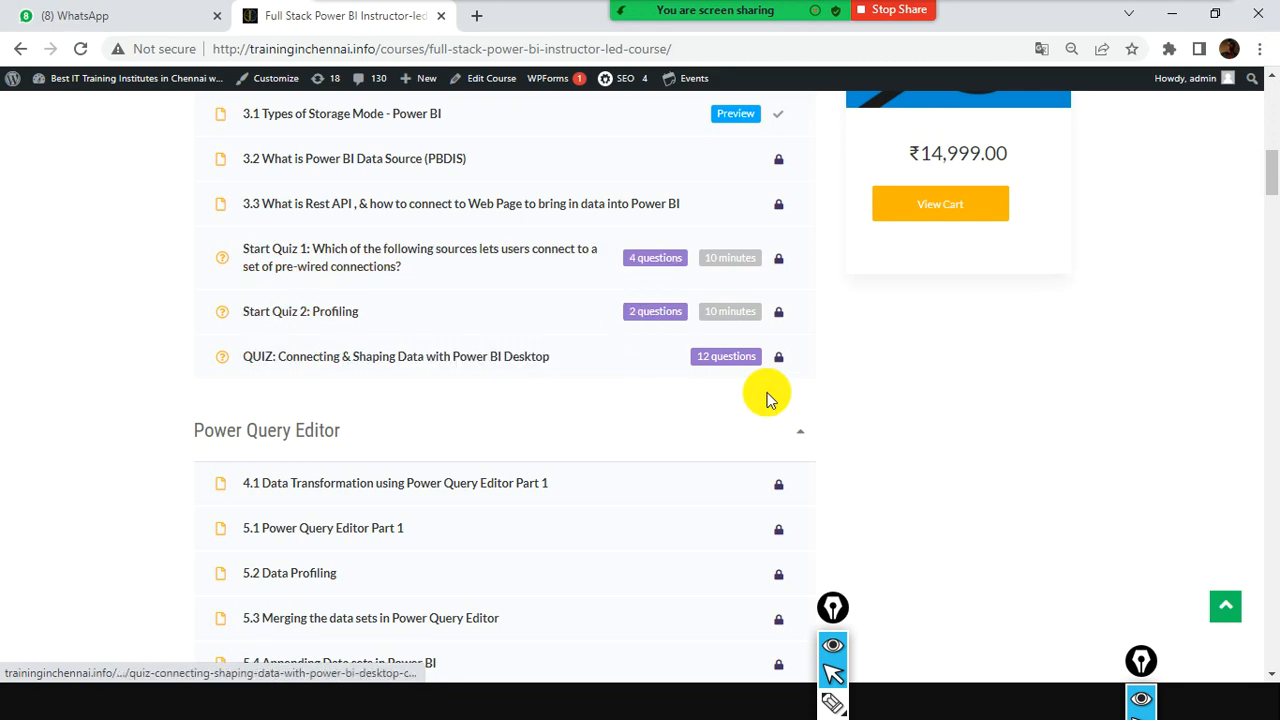
scroll(762, 398, "down", 2)
scroll(757, 408, "down", 3)
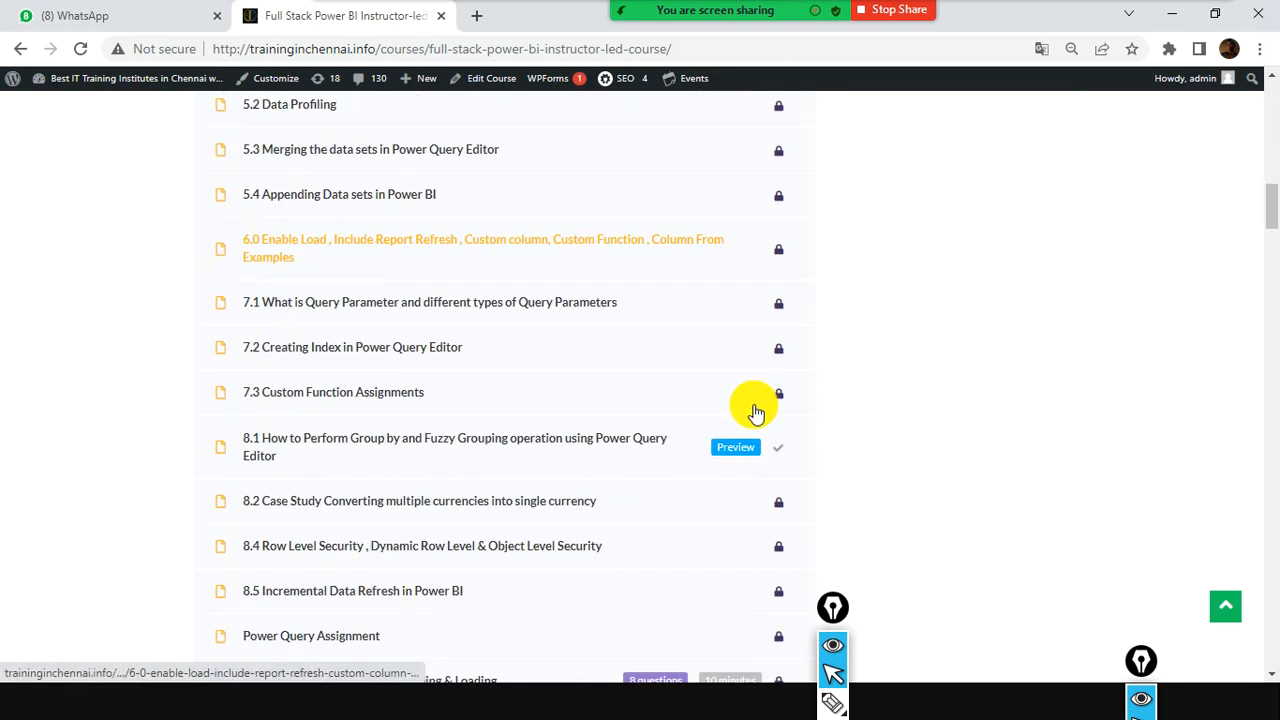
scroll(756, 410, "down", 3)
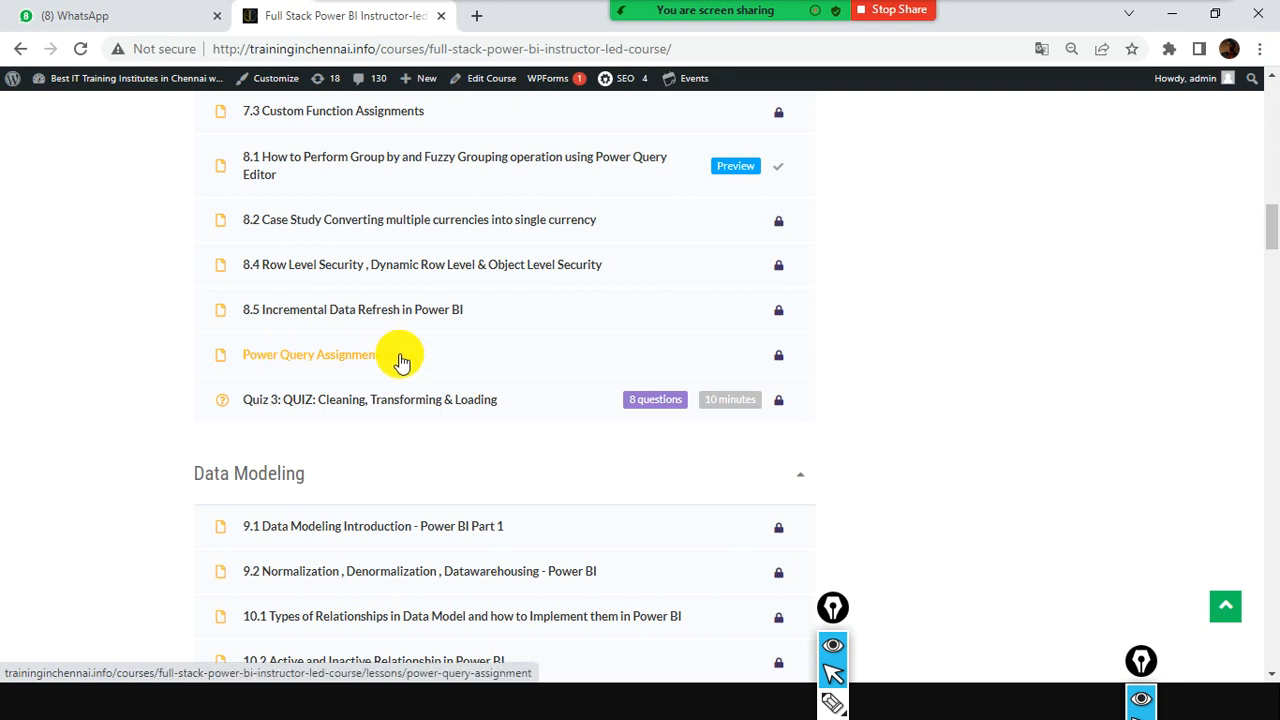
Look at the 1.2 Download Resources lesson page and go back to the course curriculum
scroll(399, 358, "up", 15)
scroll(397, 357, "down", 3)
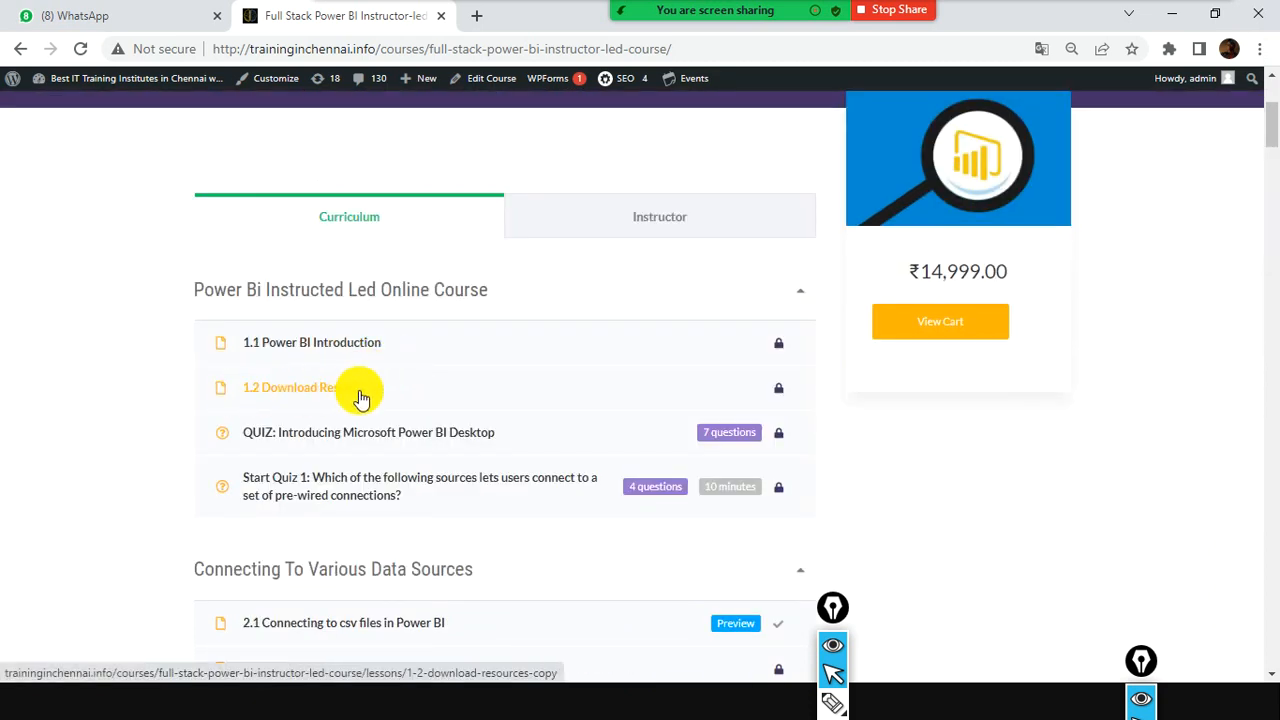
left_click(361, 397)
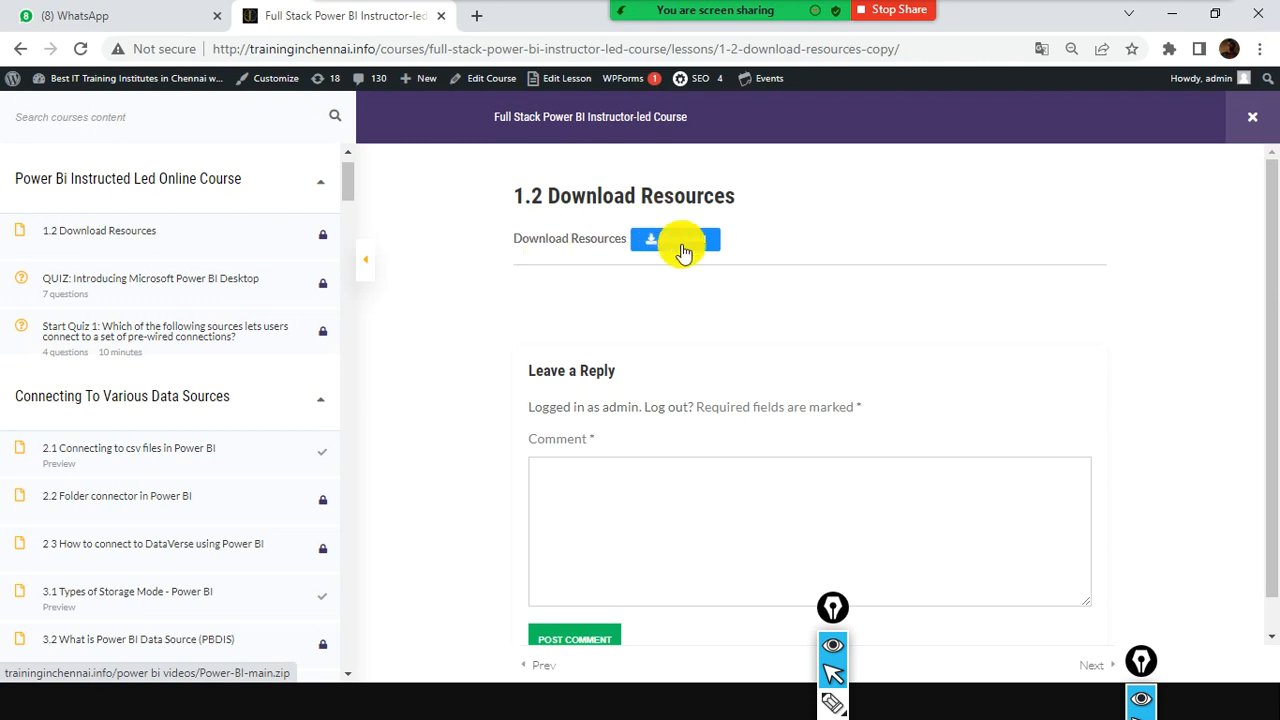
left_click(18, 50)
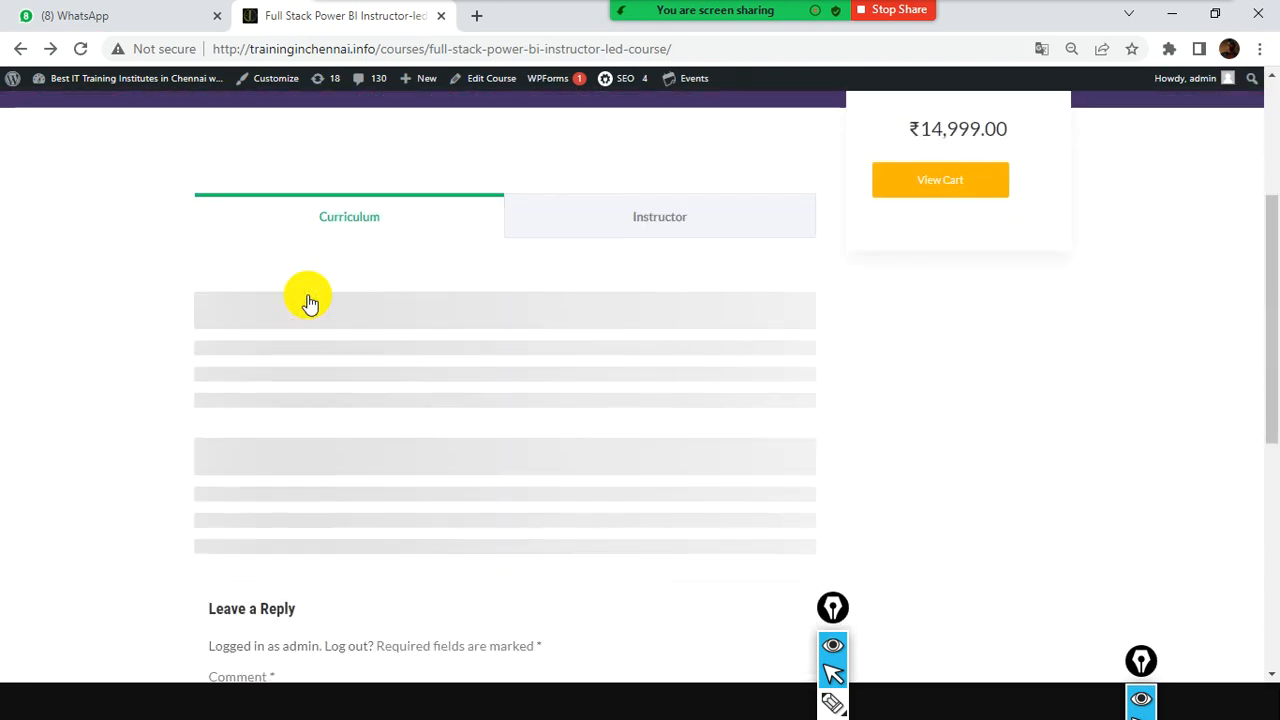
Examine the Power Query Editor, Data Modeling and Data Visualization sections of the curriculum, down to the first DAX lessons
scroll(310, 300, "down", 4)
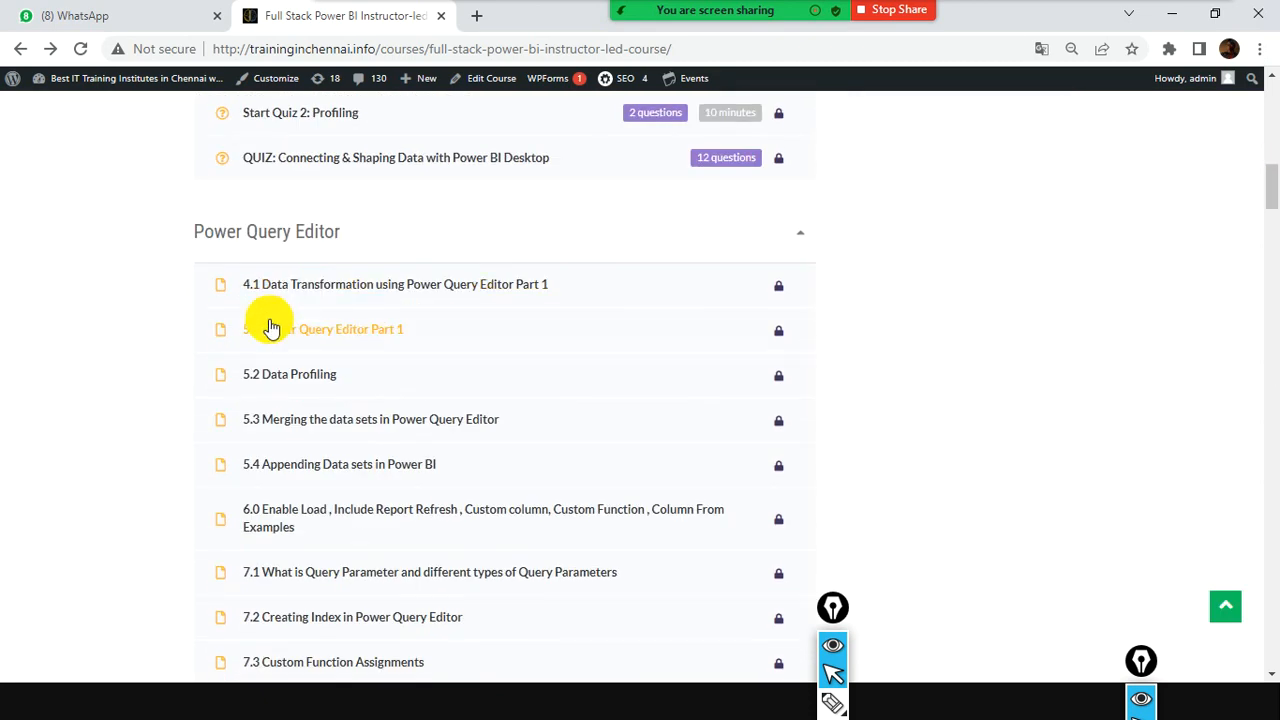
scroll(415, 185, "up", 1)
scroll(596, 228, "down", 9)
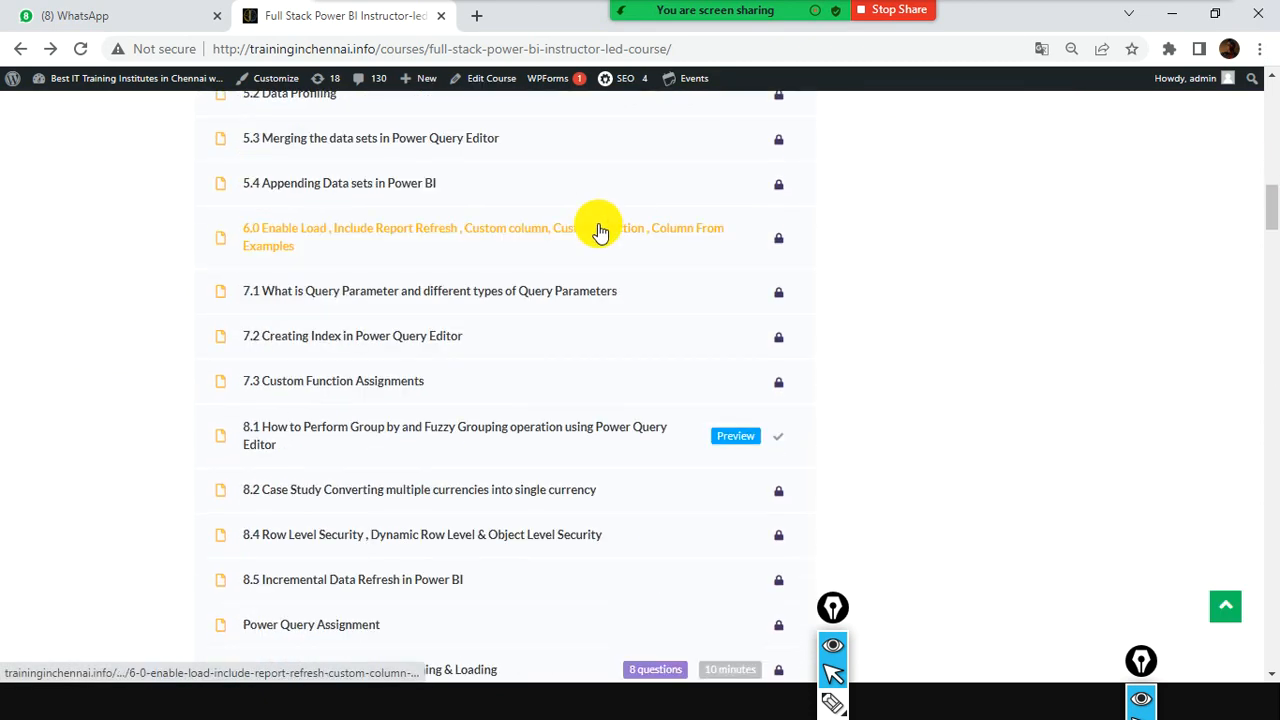
scroll(596, 240, "down", 3)
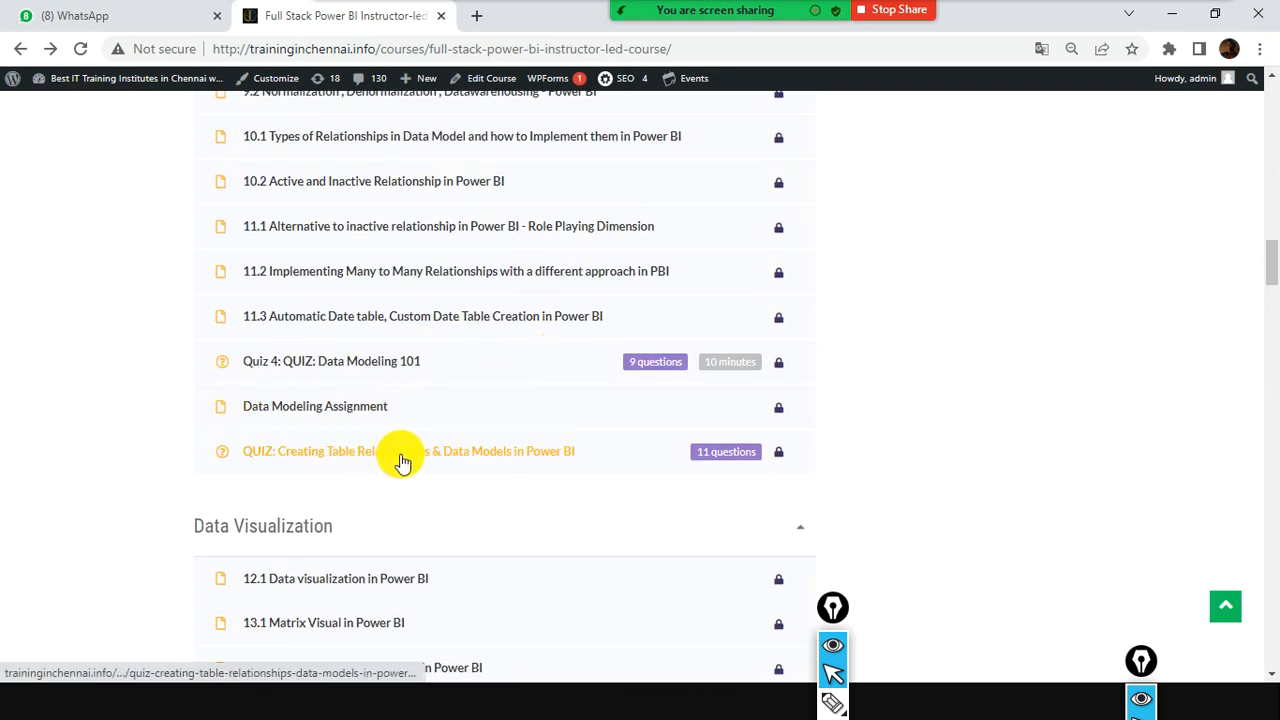
scroll(740, 460, "down", 2)
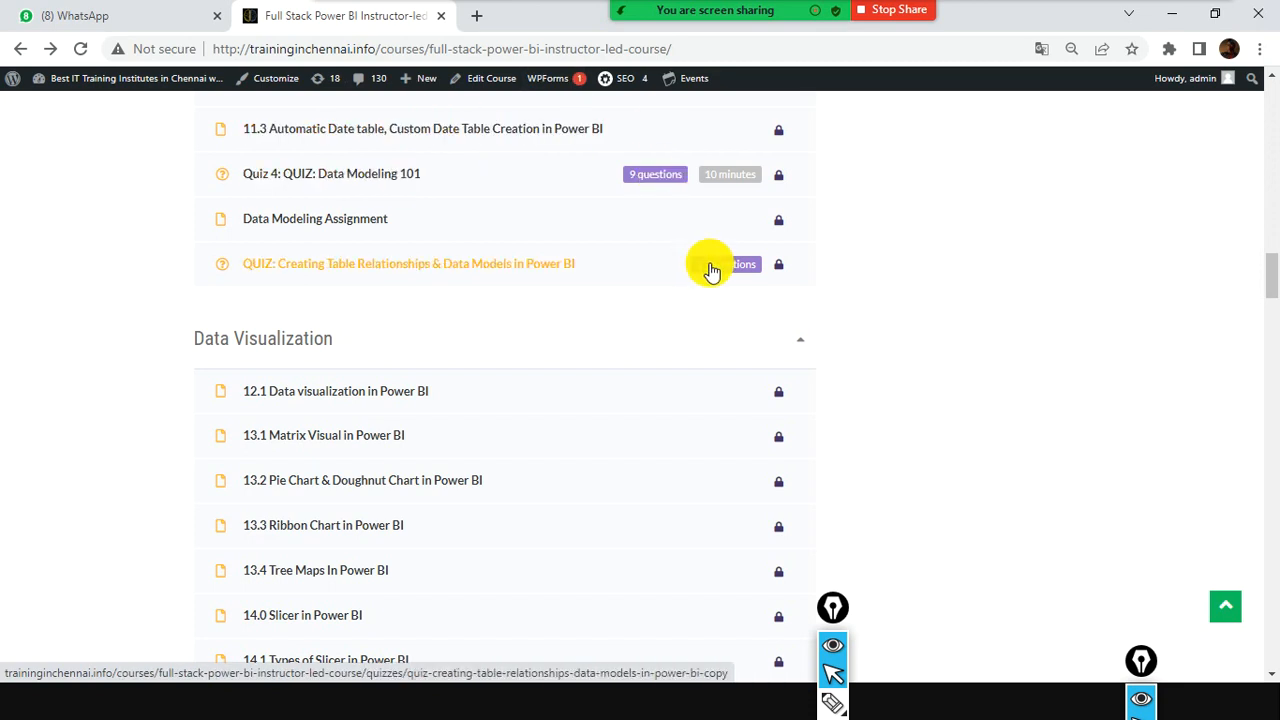
scroll(710, 270, "down", 2)
scroll(710, 270, "up", 2)
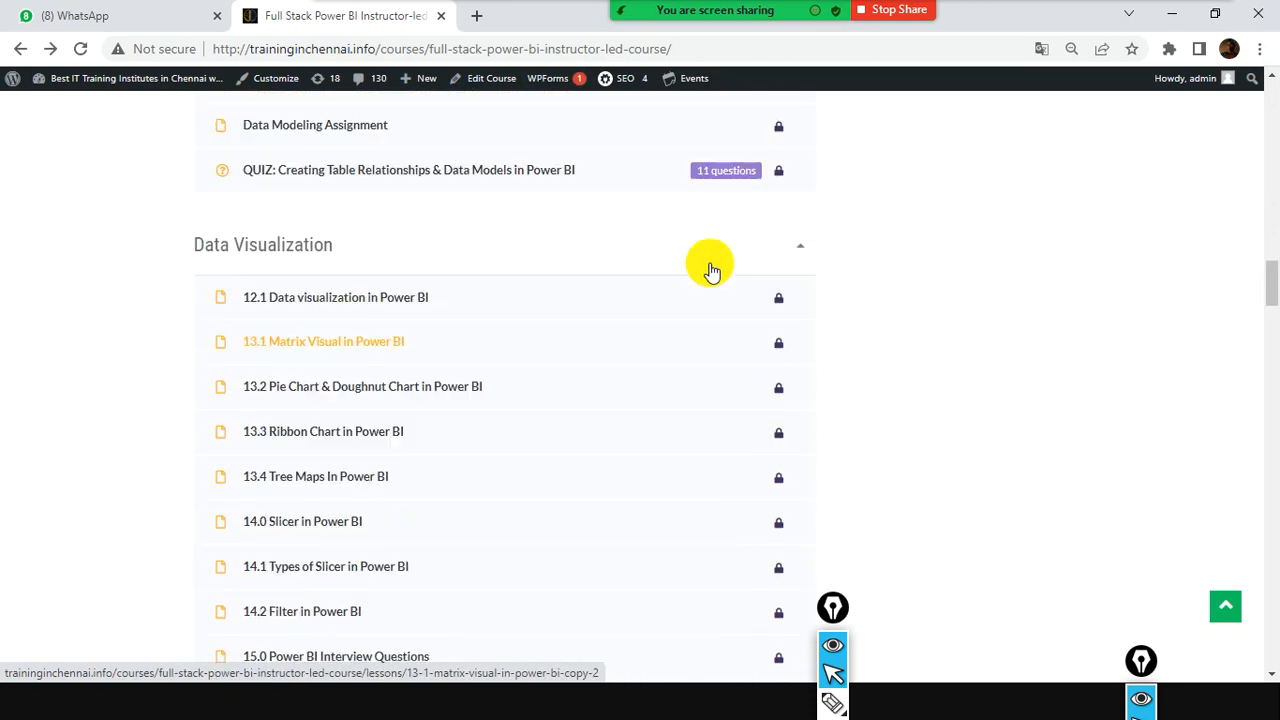
scroll(710, 270, "down", 2)
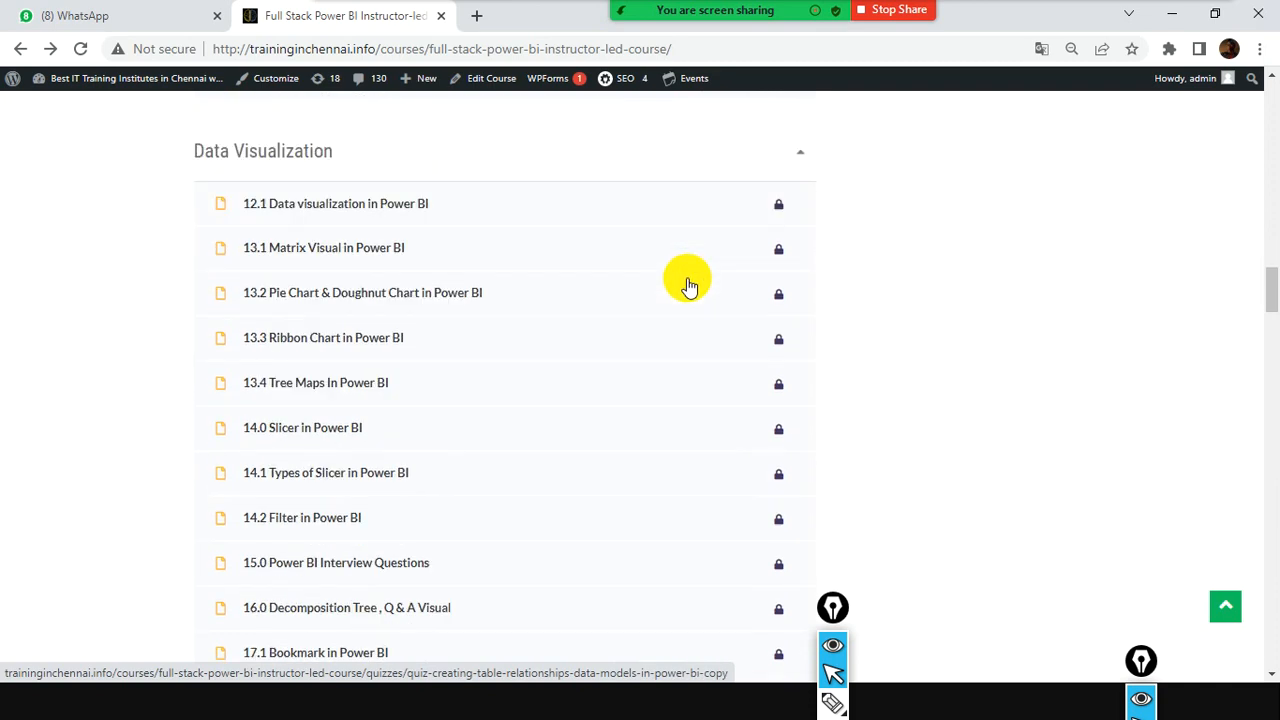
scroll(686, 285, "up", 2)
scroll(677, 271, "down", 4)
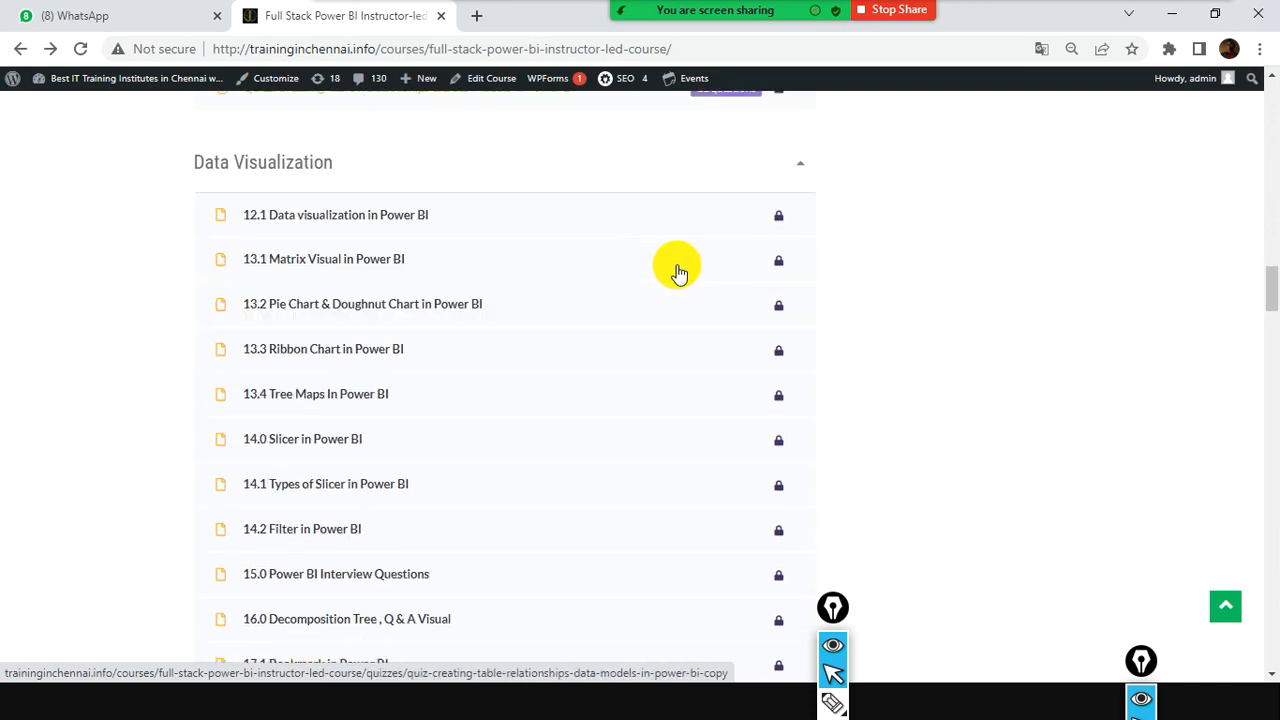
scroll(432, 280, "down", 1)
scroll(432, 280, "down", 4)
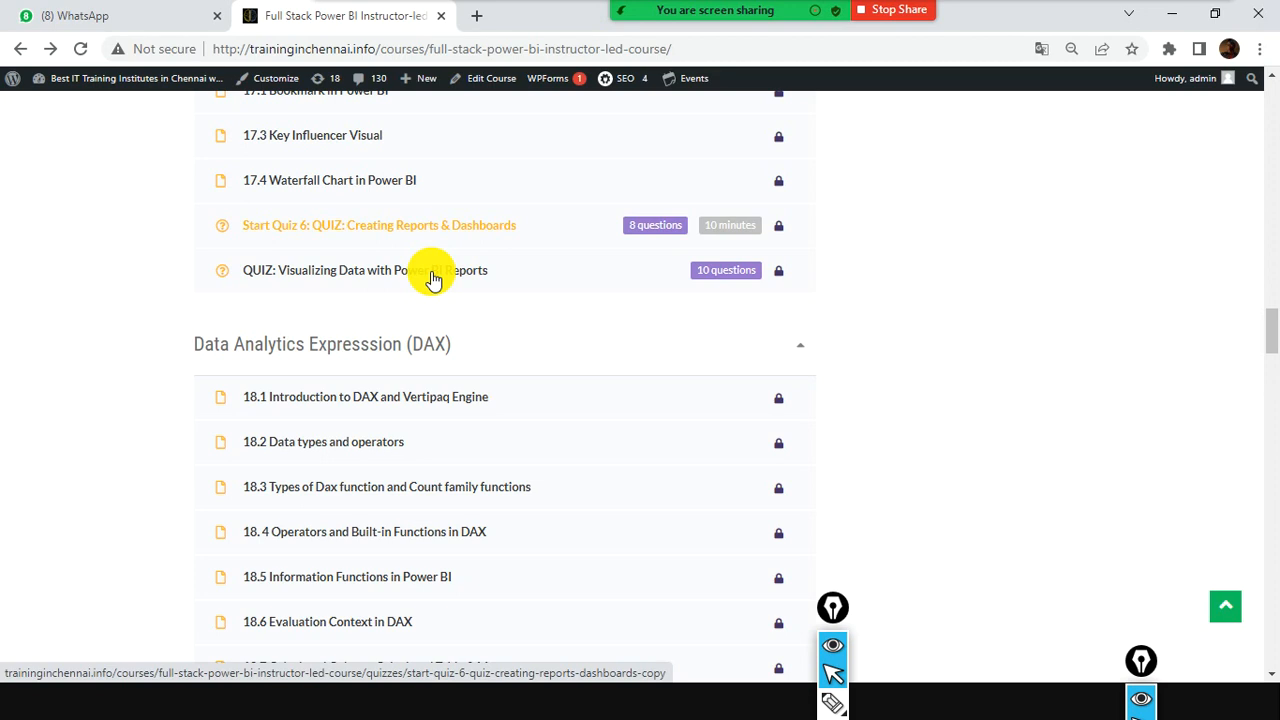
Look ahead in the curriculum to the Azure Data Factory section and return to the Data Modeling lessons and quizzes
scroll(495, 343, "down", 2)
scroll(423, 334, "up", 15)
scroll(396, 218, "down", 6)
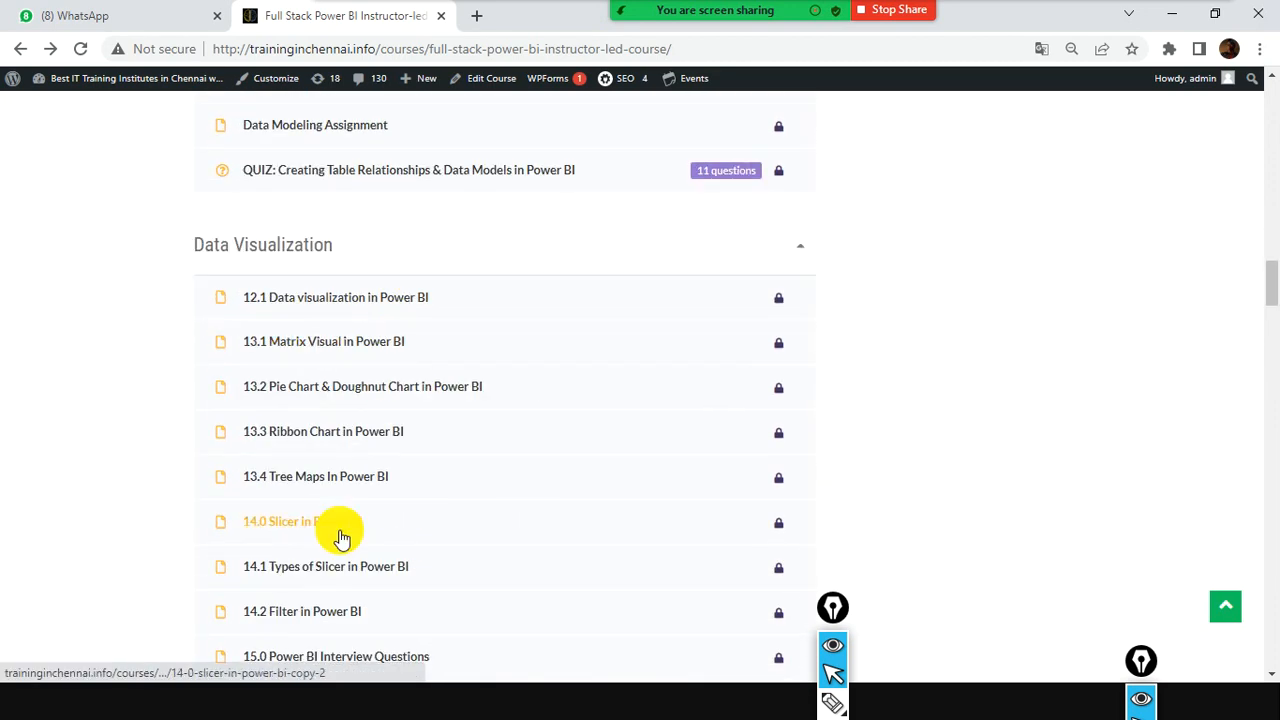
scroll(380, 423, "down", 12)
scroll(373, 470, "down", 10)
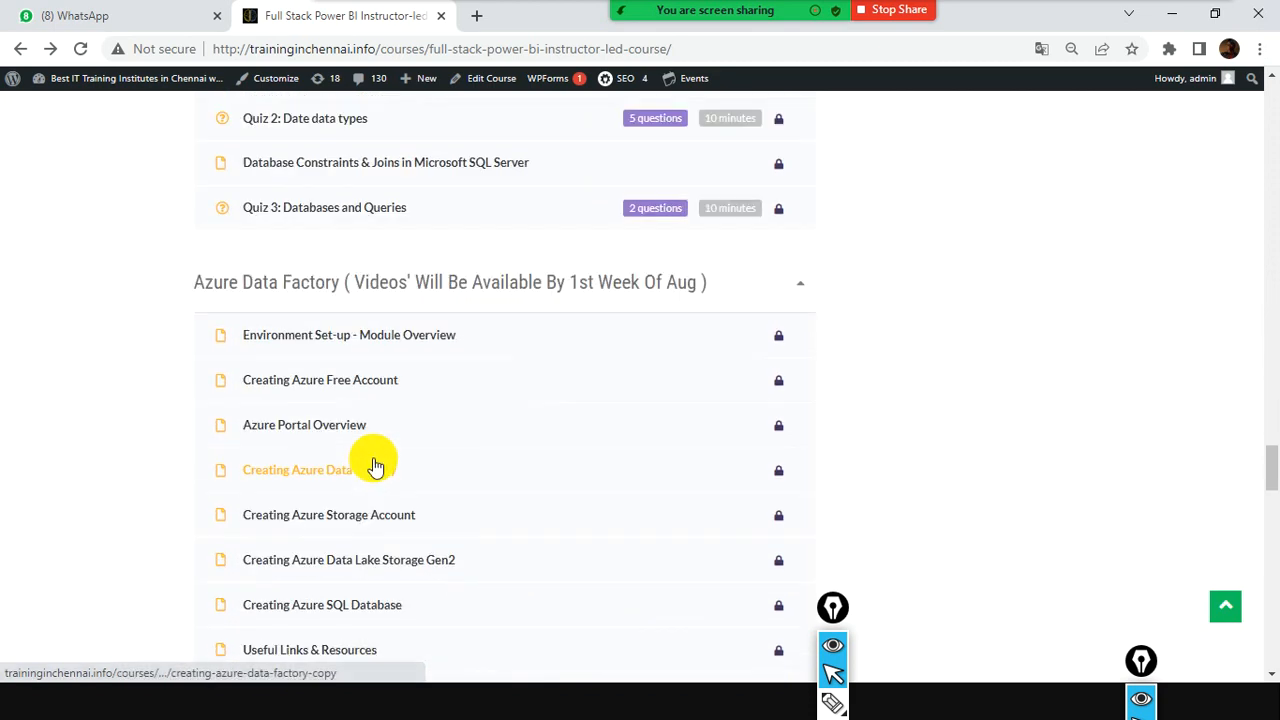
scroll(371, 463, "up", 14)
scroll(370, 430, "up", 20)
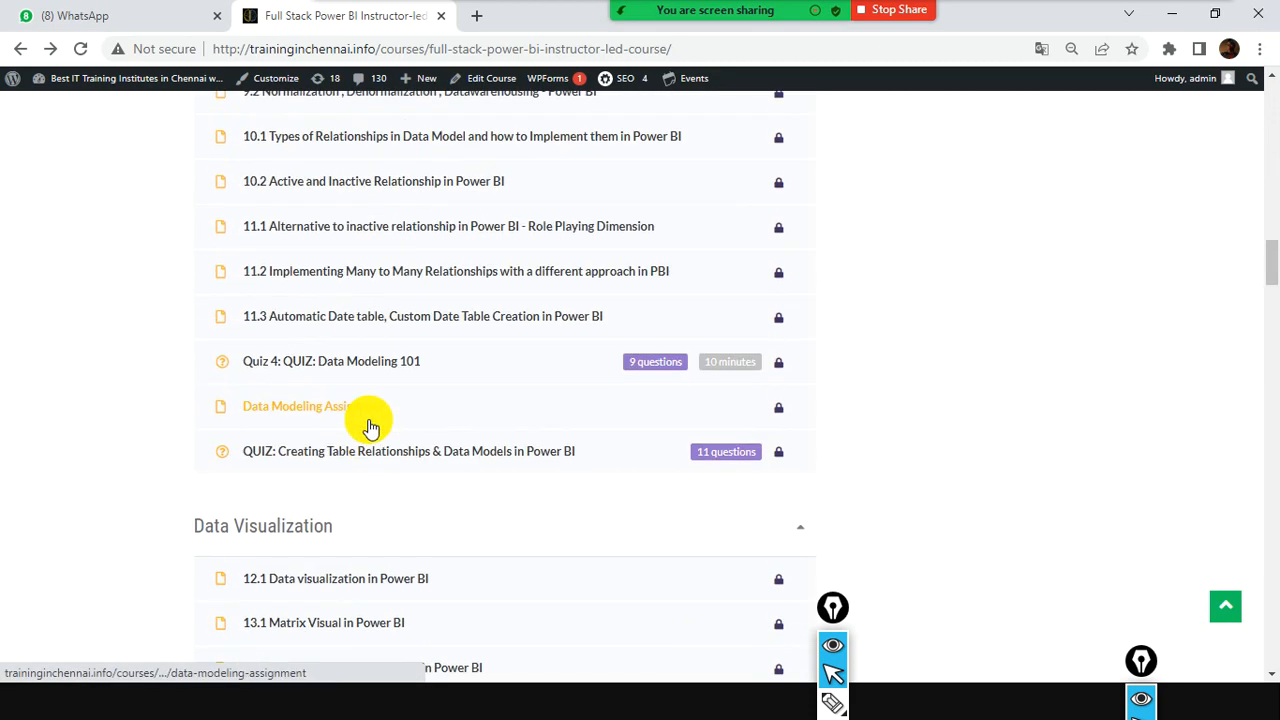
scroll(383, 458, "down", 12)
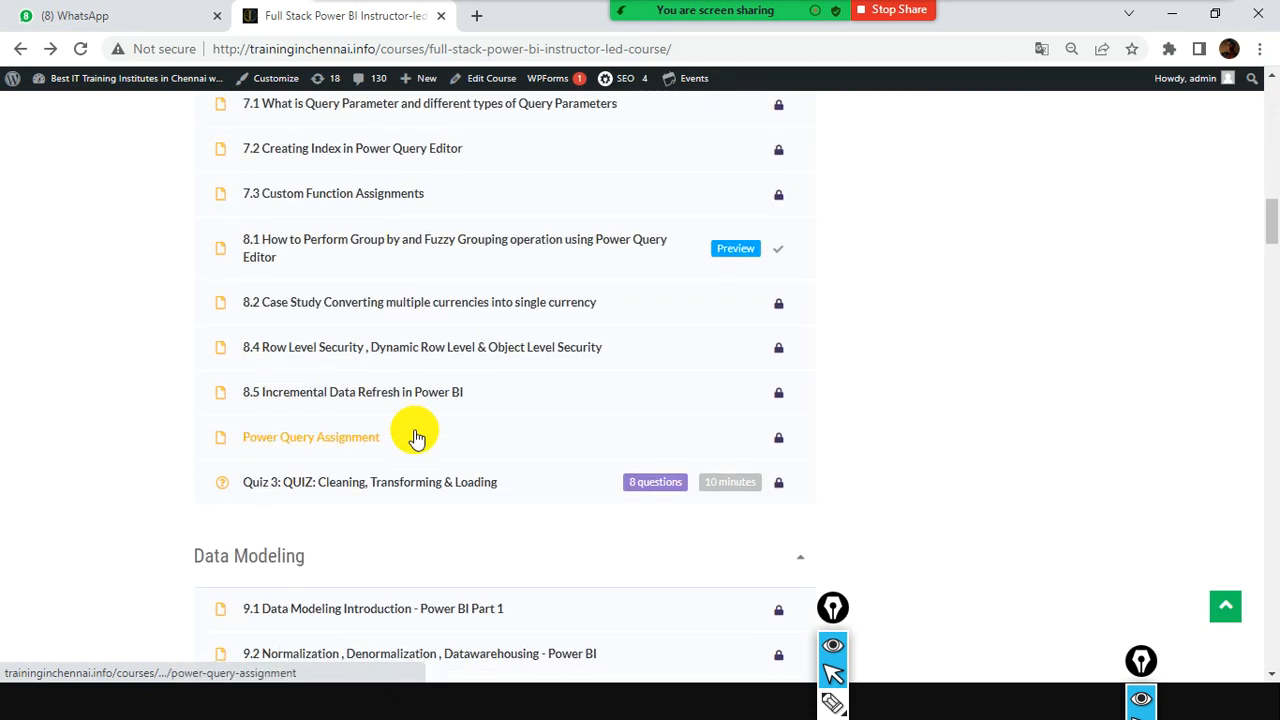
scroll(415, 432, "down", 4)
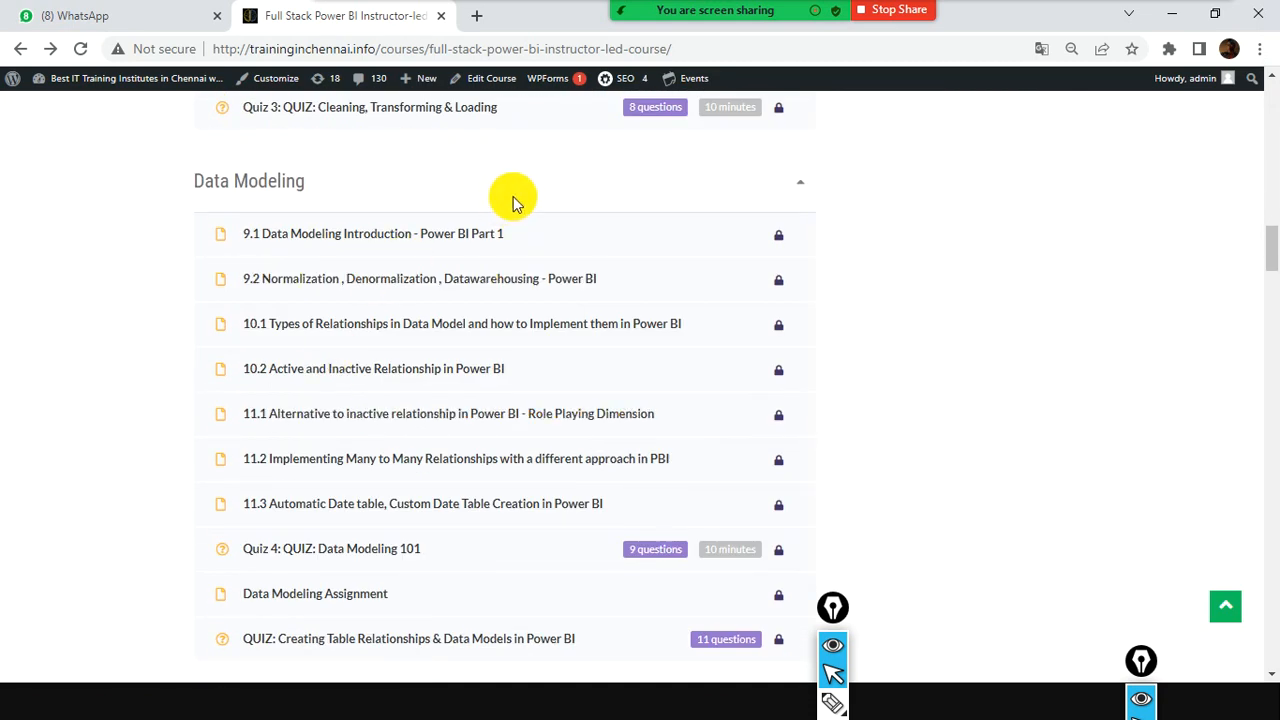
Look through the Data Visualization and Data Analytics Expression (DAX) lessons and return to the top of the course page
mouse_move(777, 71)
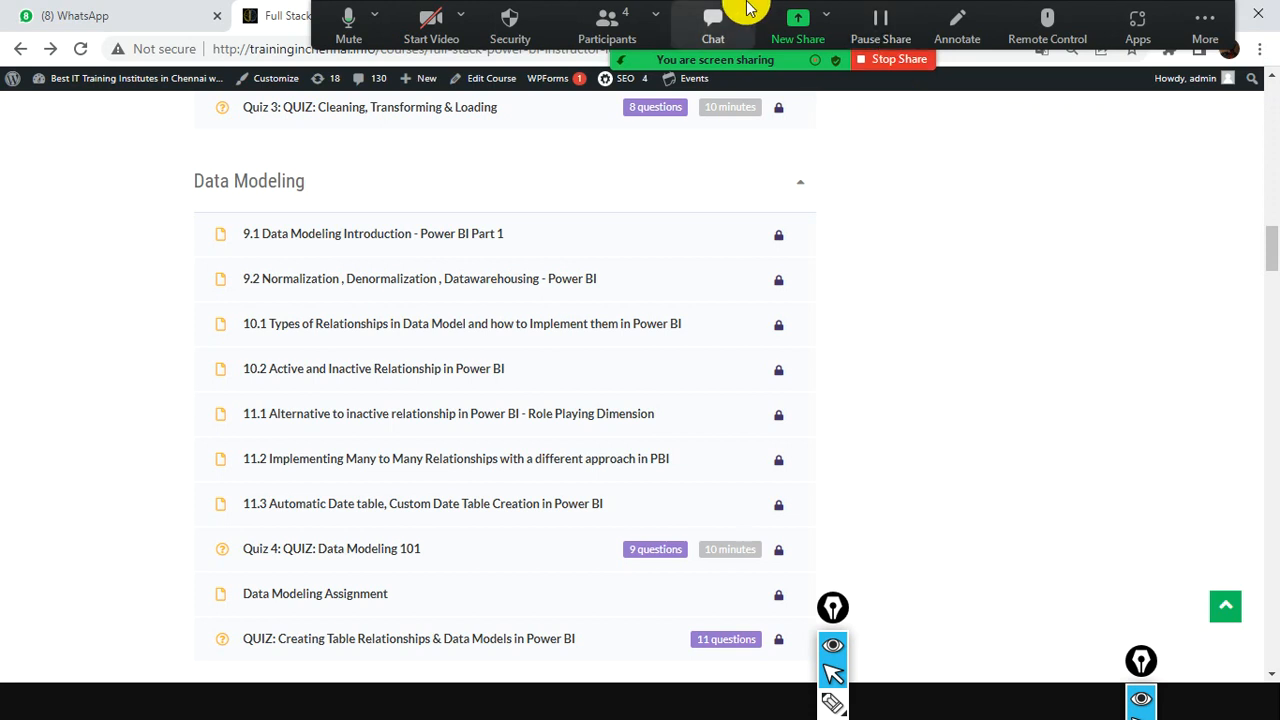
scroll(760, 200, "down", 6)
scroll(779, 290, "down", 9)
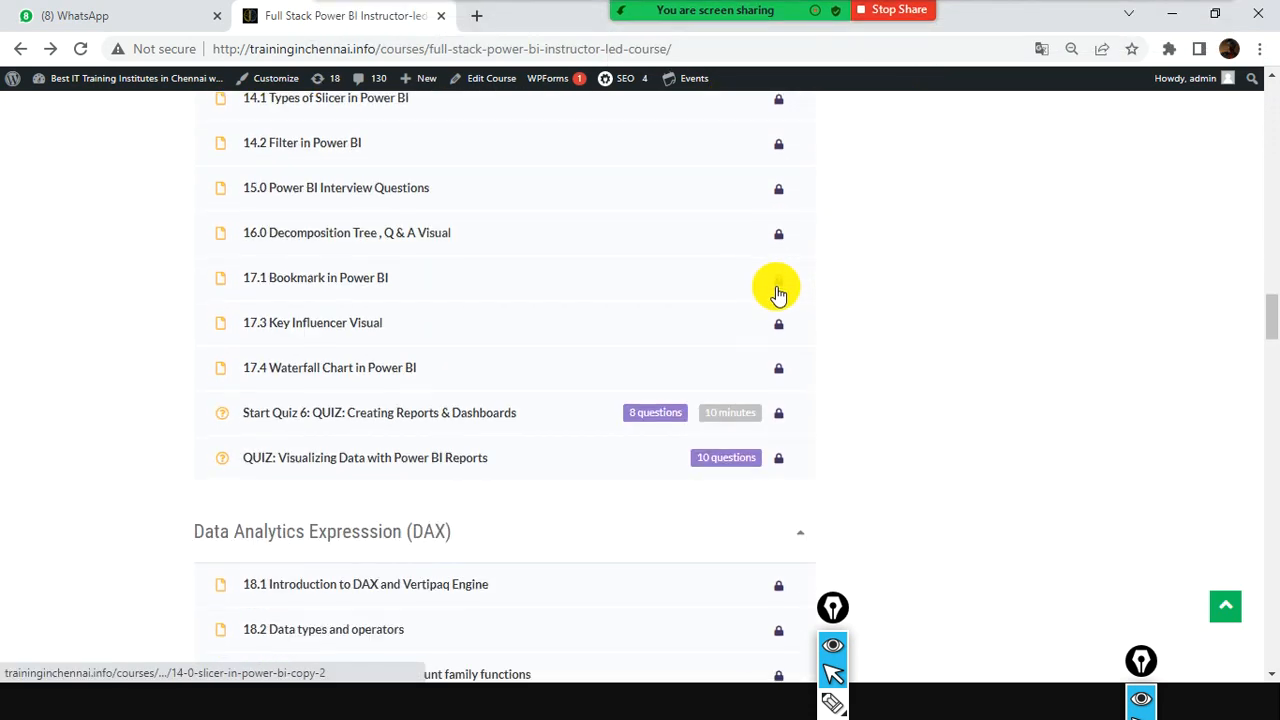
scroll(779, 295, "up", 3)
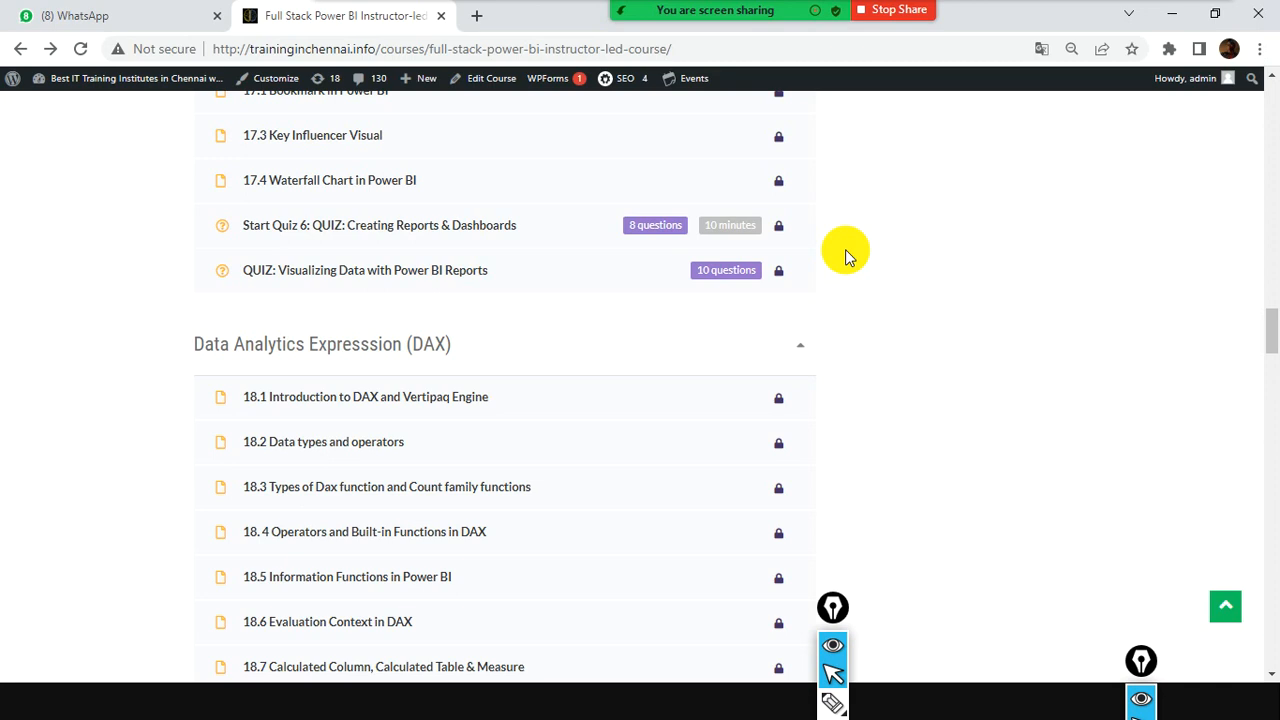
scroll(877, 371, "down", 10)
scroll(876, 372, "up", 20)
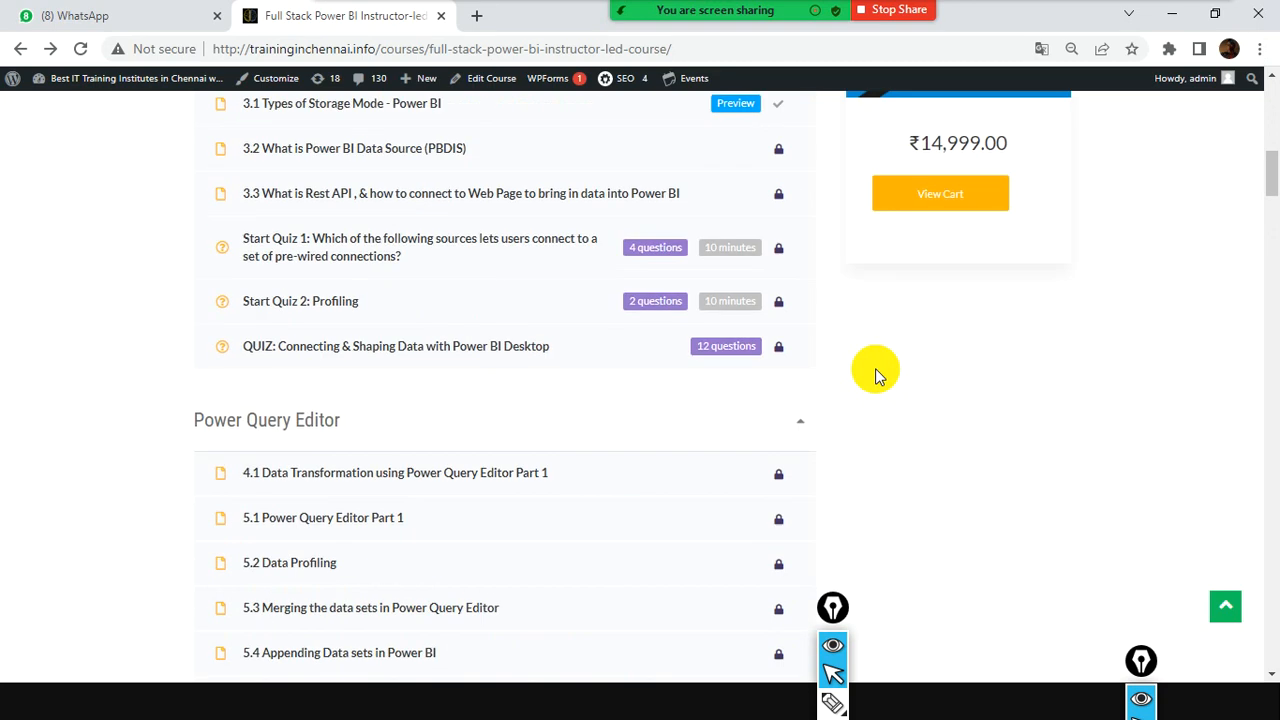
scroll(875, 376, "up", 10)
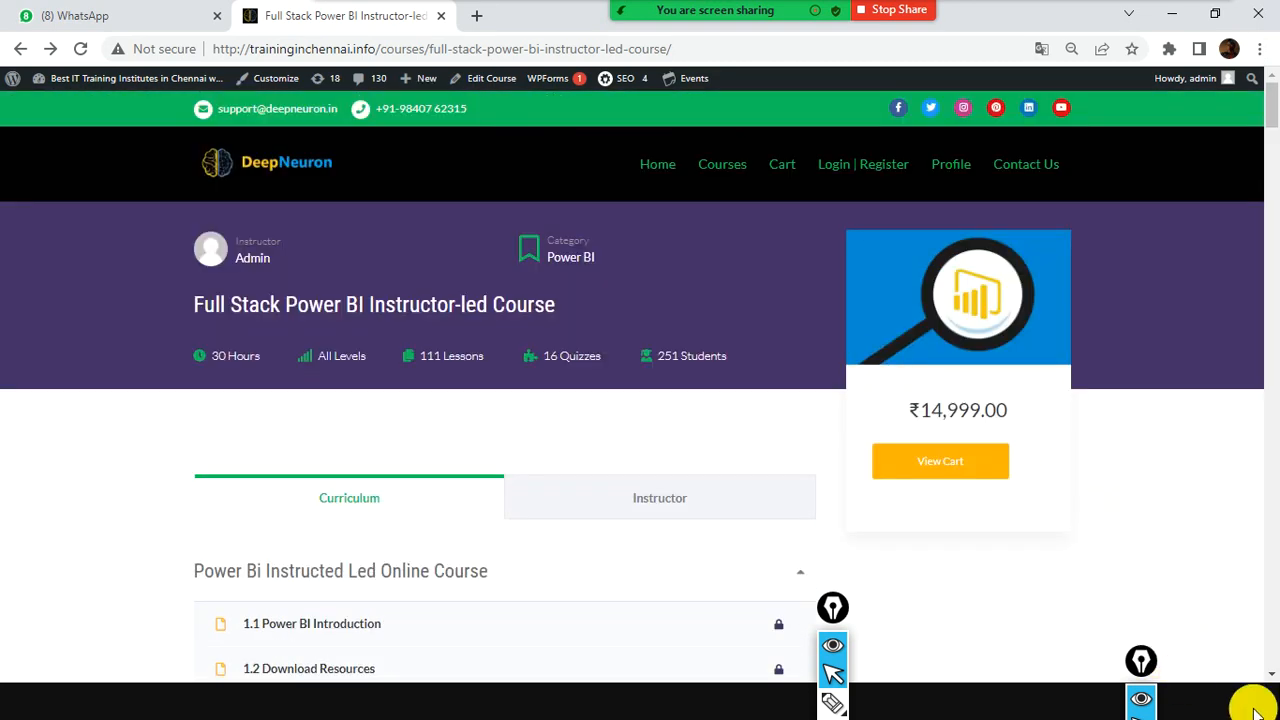
Show the Windows calendar for August 2022
key("super")
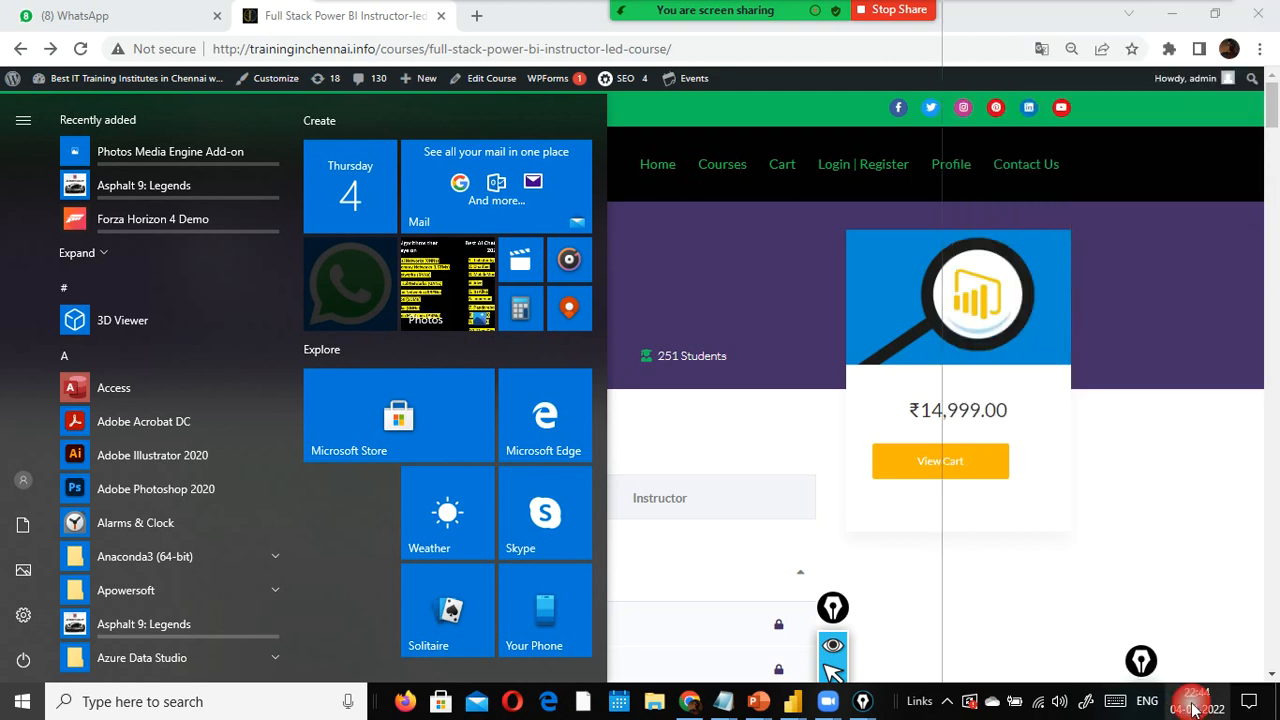
left_click(1196, 703)
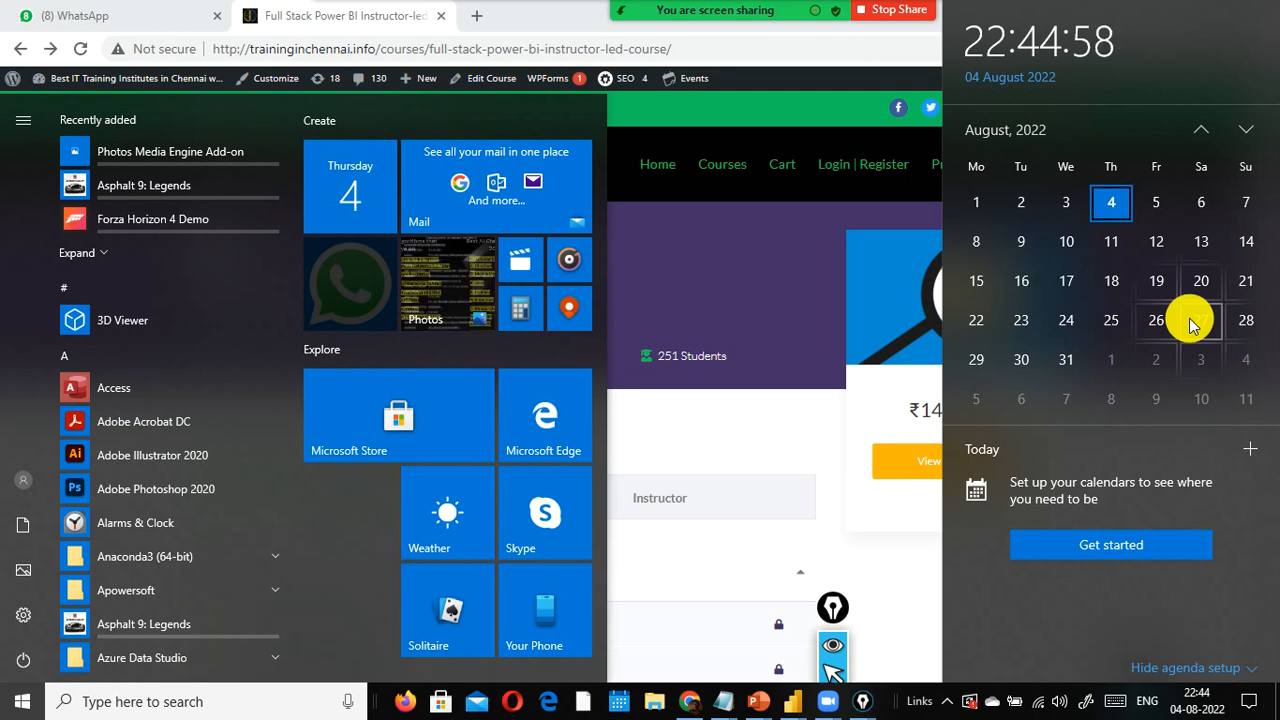
Switch to the WhatsApp browser tab and read the HR contact's unread reply about Power BI openings
left_click(30, 22)
scroll(125, 340, "up", 3)
scroll(135, 328, "down", 3)
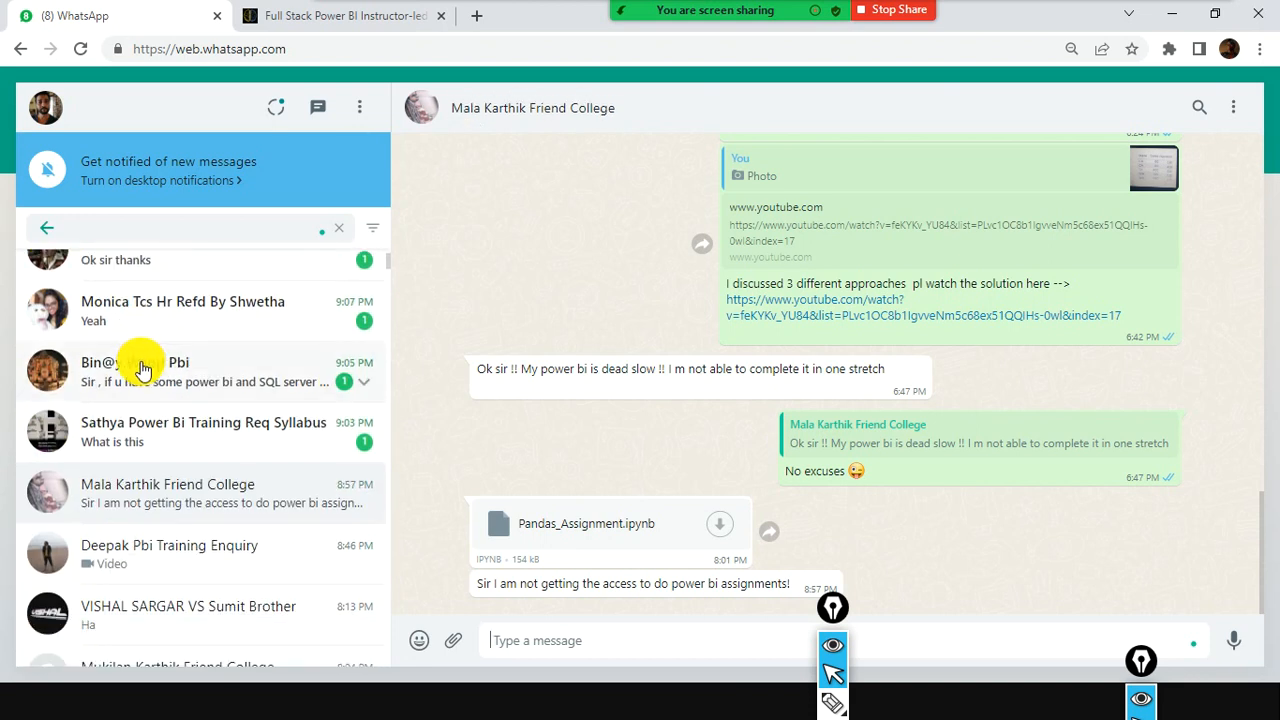
left_click(370, 322)
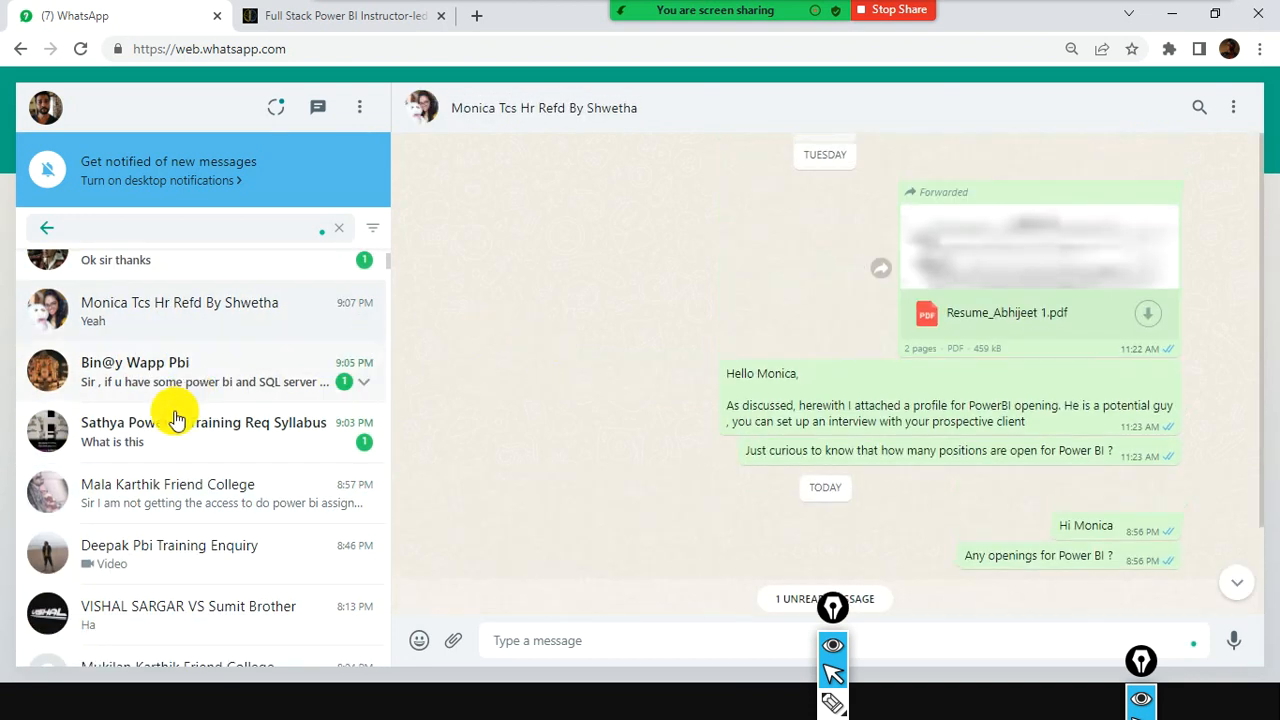
scroll(175, 420, "down", 4)
scroll(176, 437, "up", 3)
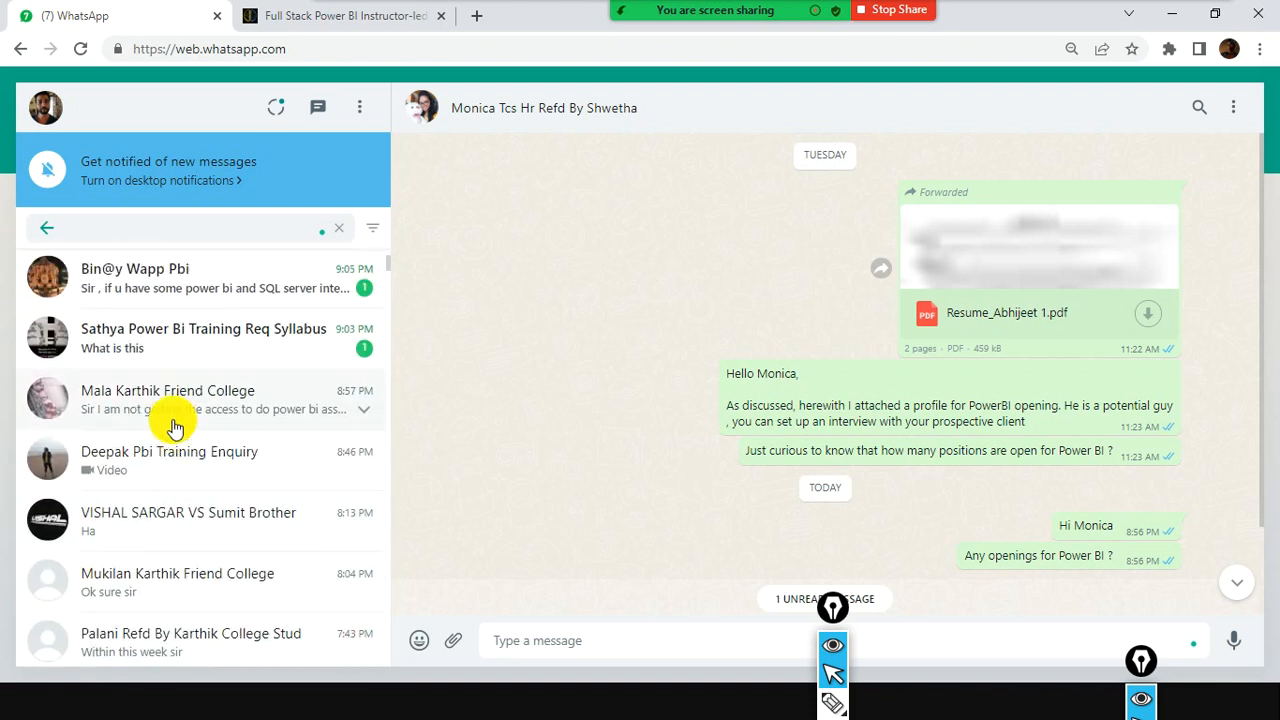
scroll(171, 323, "up", 3)
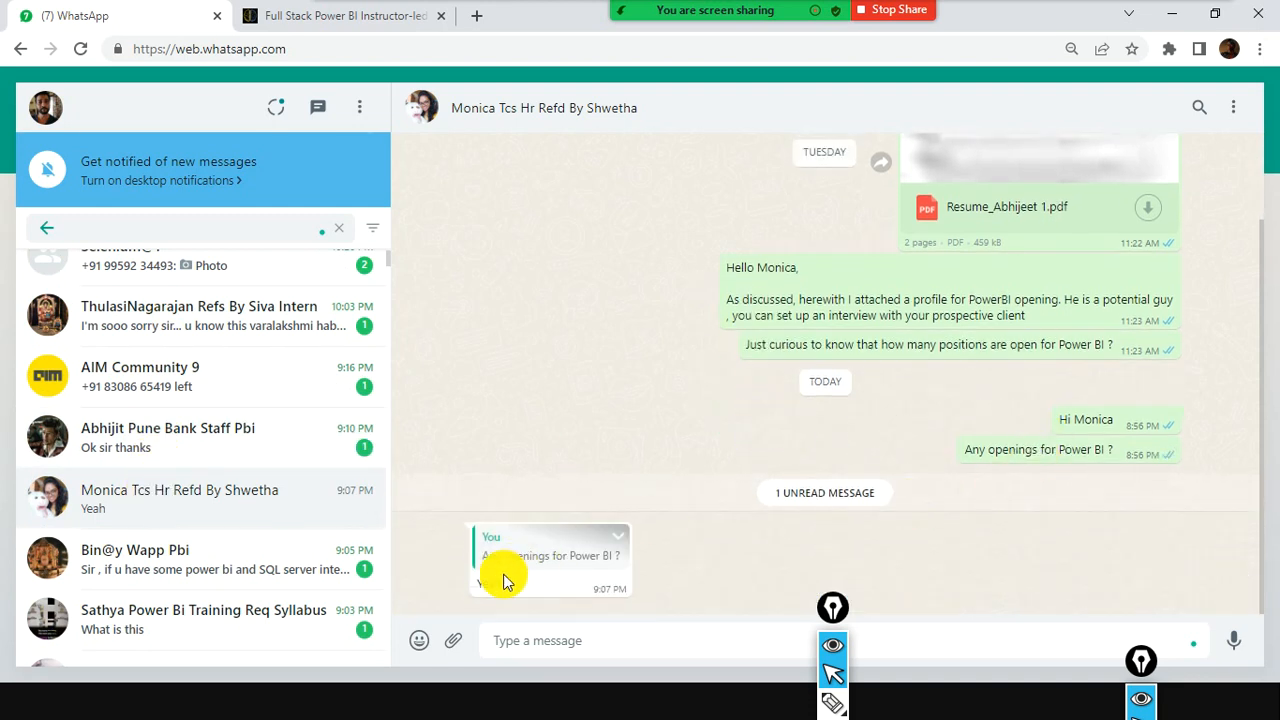
Open the unread chat about Power BI interview preparation and read back to the "Today's interview question" message
left_click(137, 447)
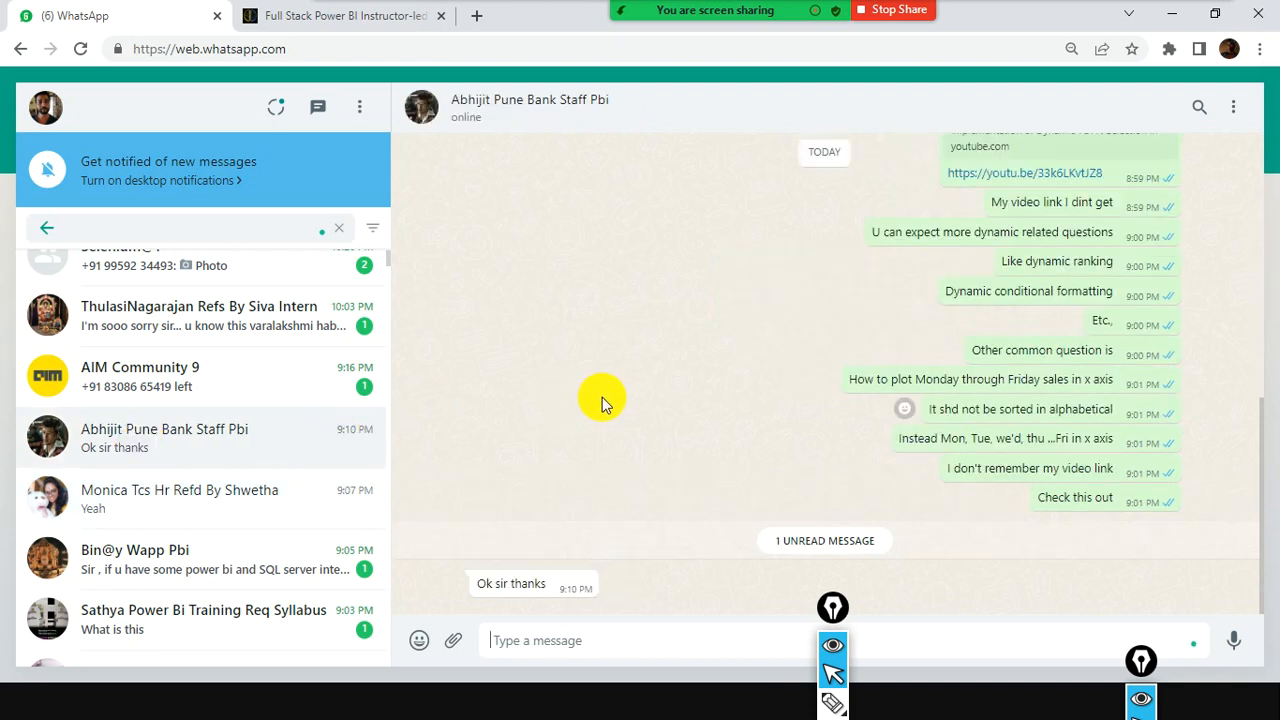
scroll(628, 391, "up", 4)
scroll(628, 391, "down", 1)
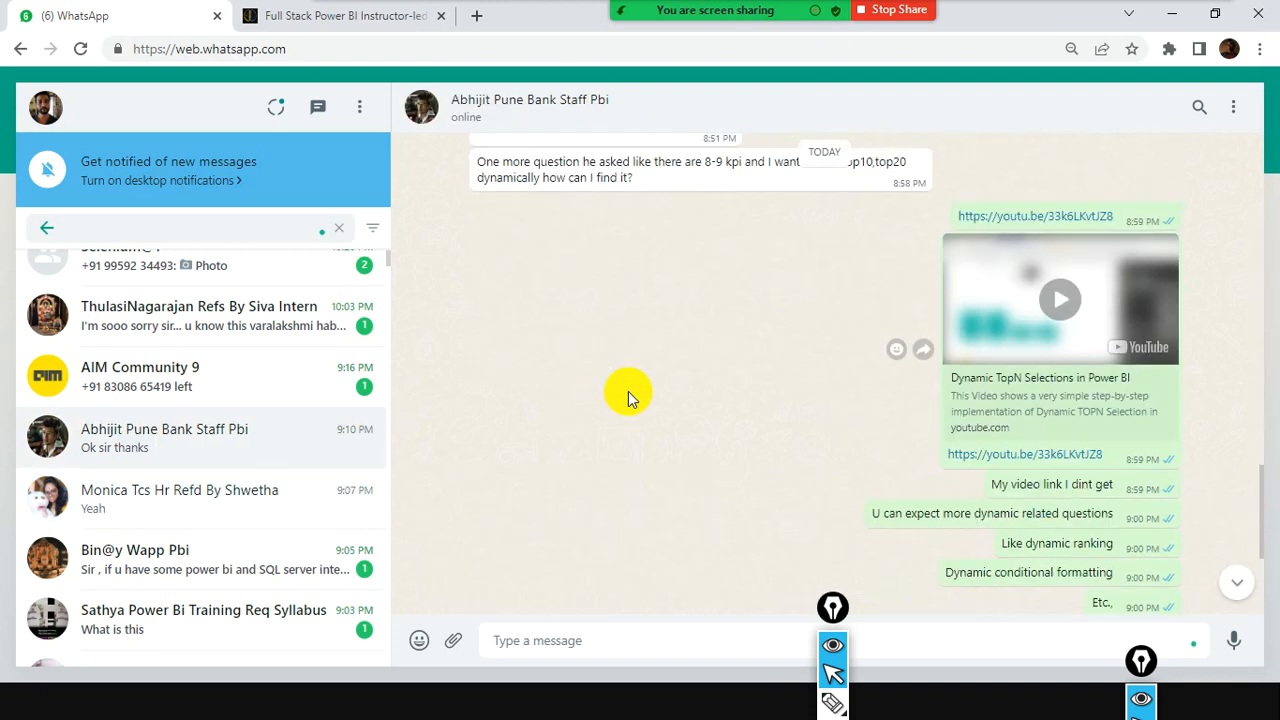
scroll(628, 391, "up", 2)
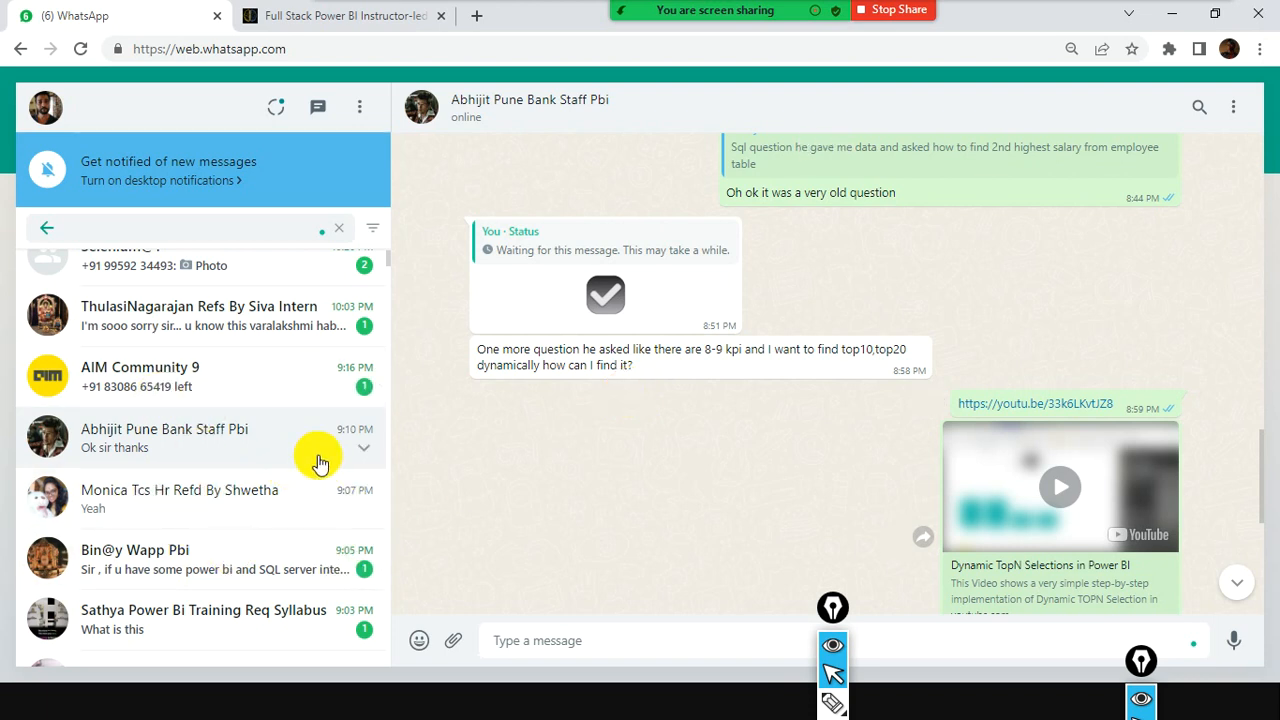
scroll(567, 421, "up", 4)
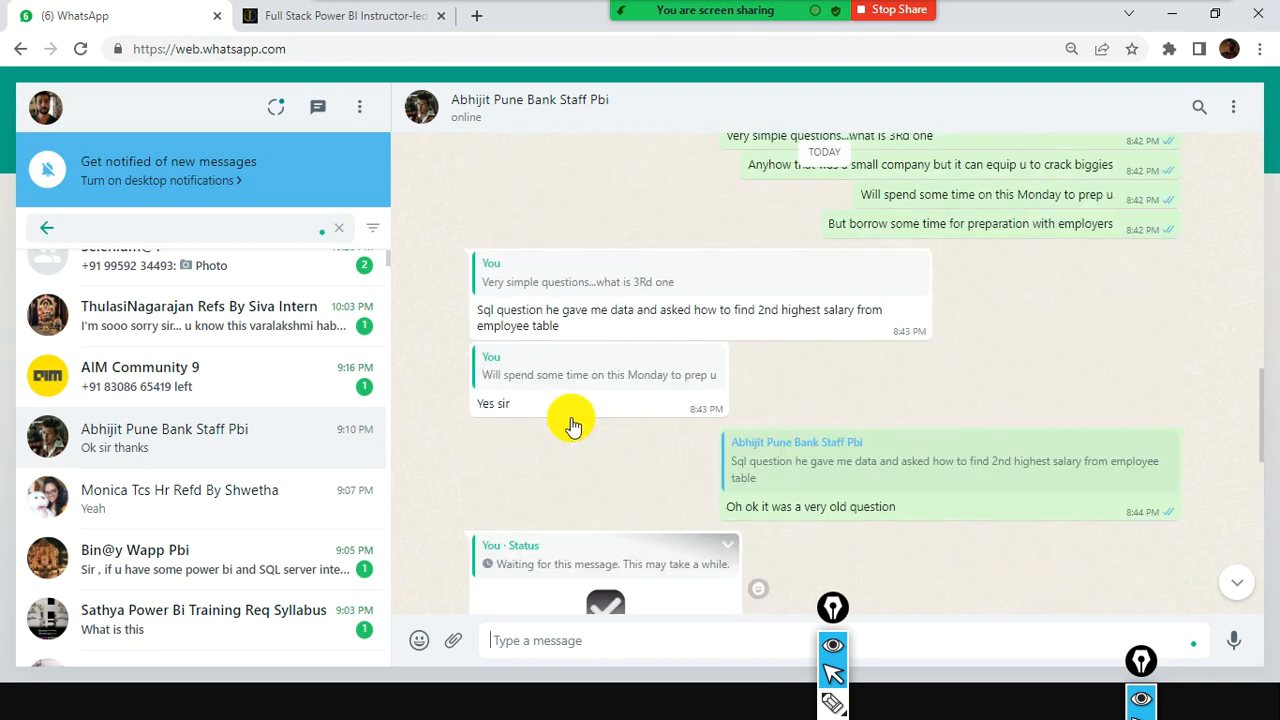
scroll(575, 425, "up", 3)
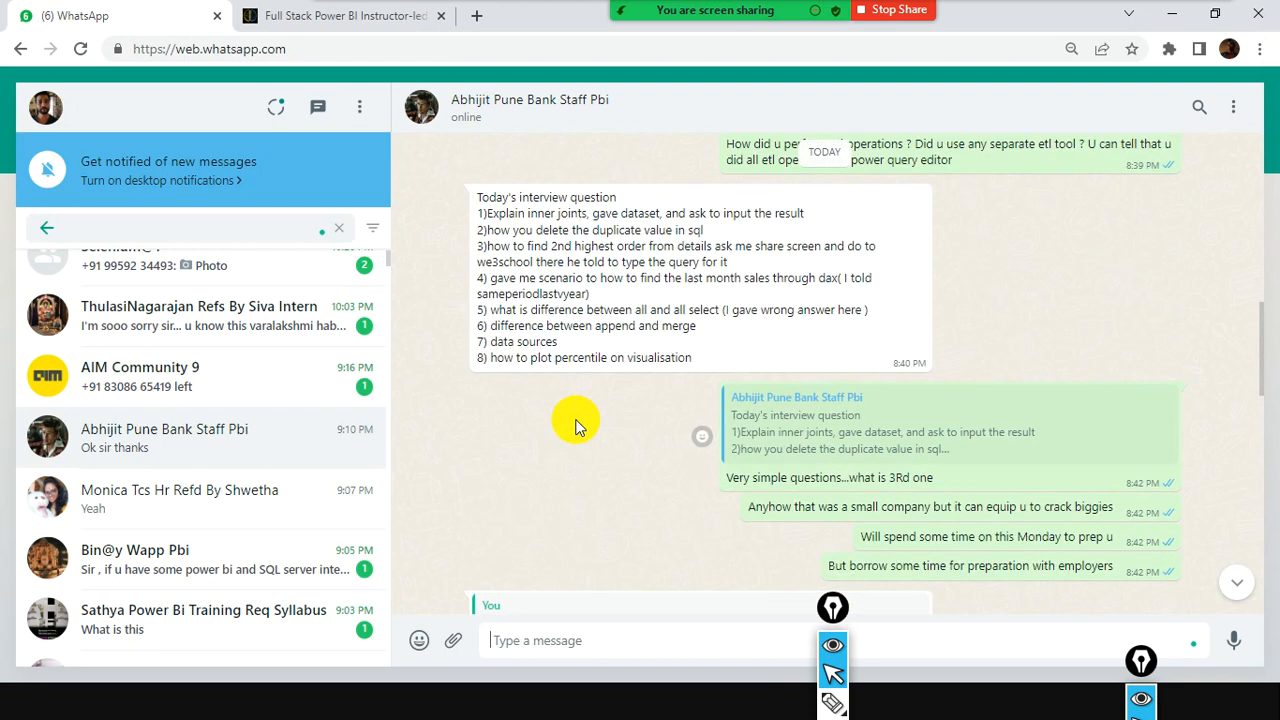
Go through the "Today's interview question" message, highlighting the question on all versus all select, and review the earlier common interview questions
left_click_drag(497, 197, 671, 357)
left_click(670, 393)
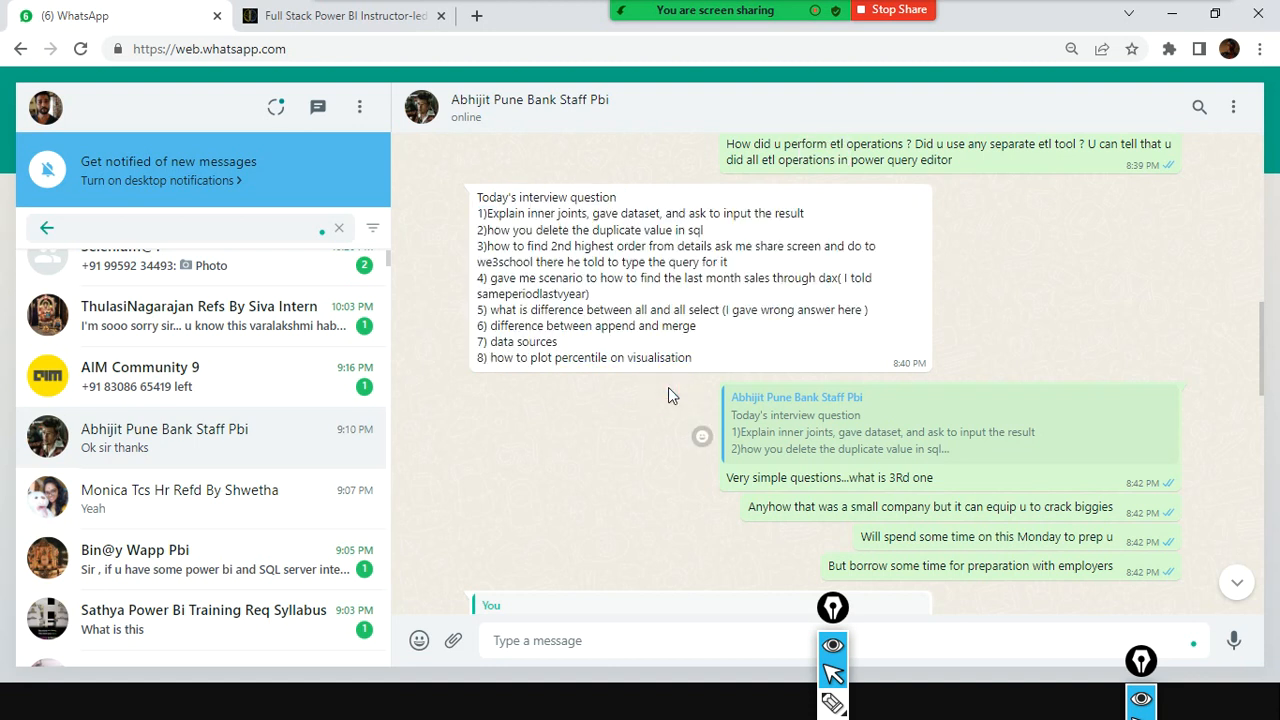
left_click_drag(638, 326, 565, 312)
left_click(611, 318)
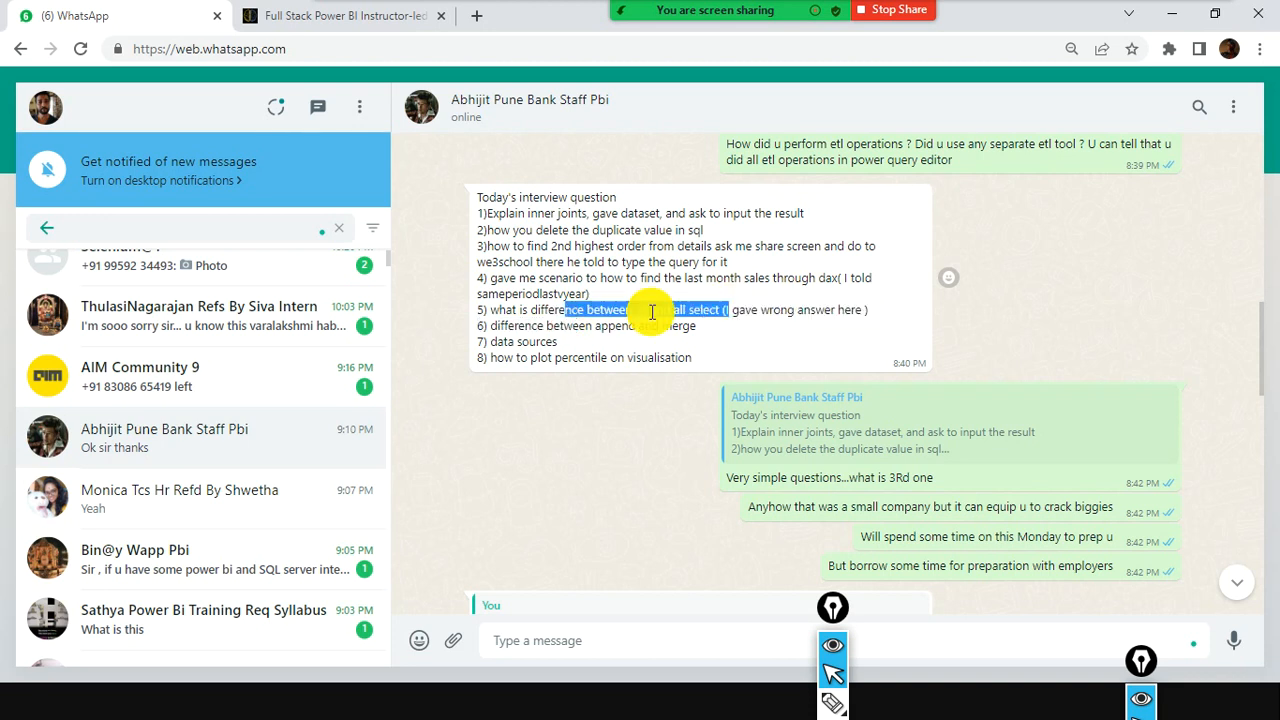
scroll(651, 313, "up", 5)
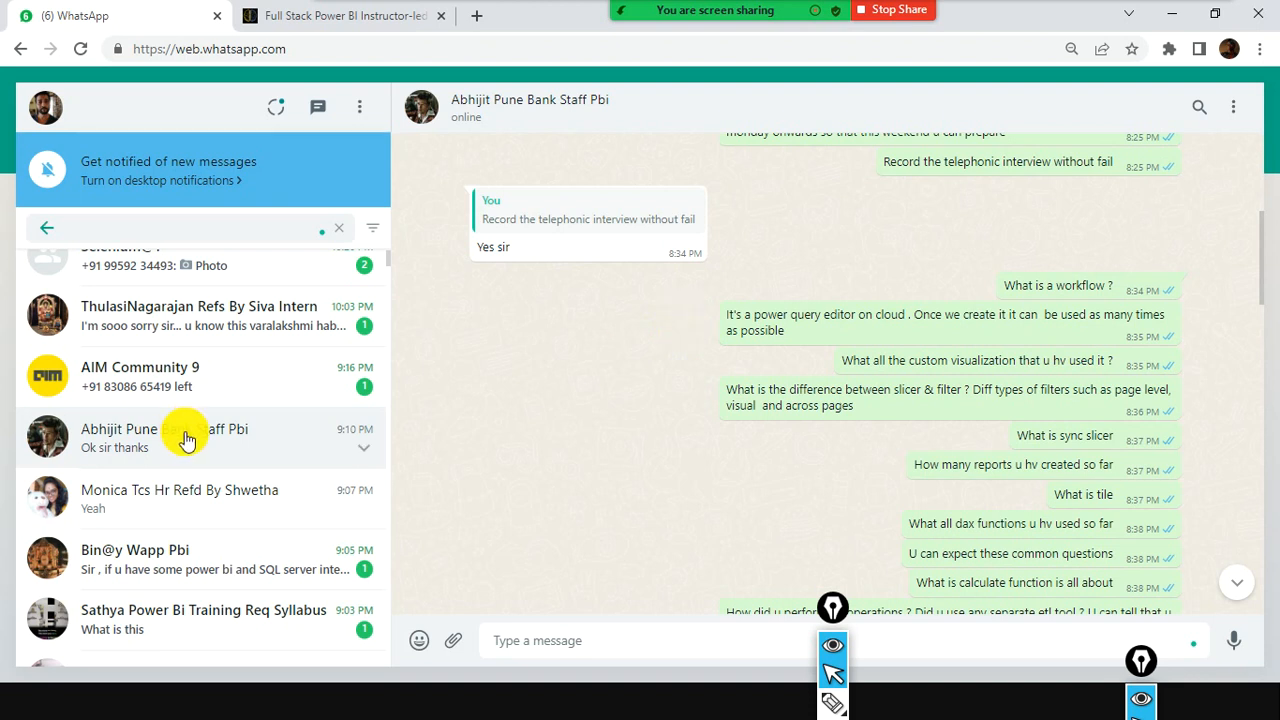
scroll(180, 434, "down", 5)
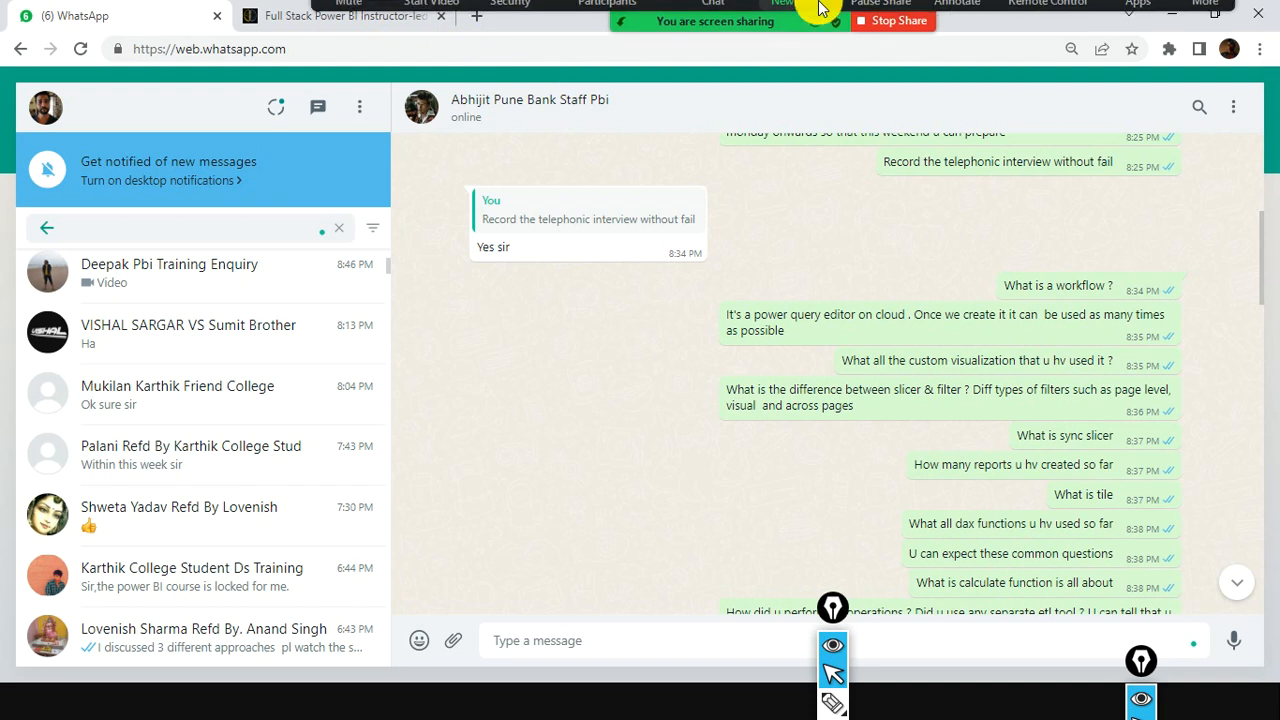
Stop the screen share, return to the Zoom meeting, and end the meeting
mouse_move(654, 37)
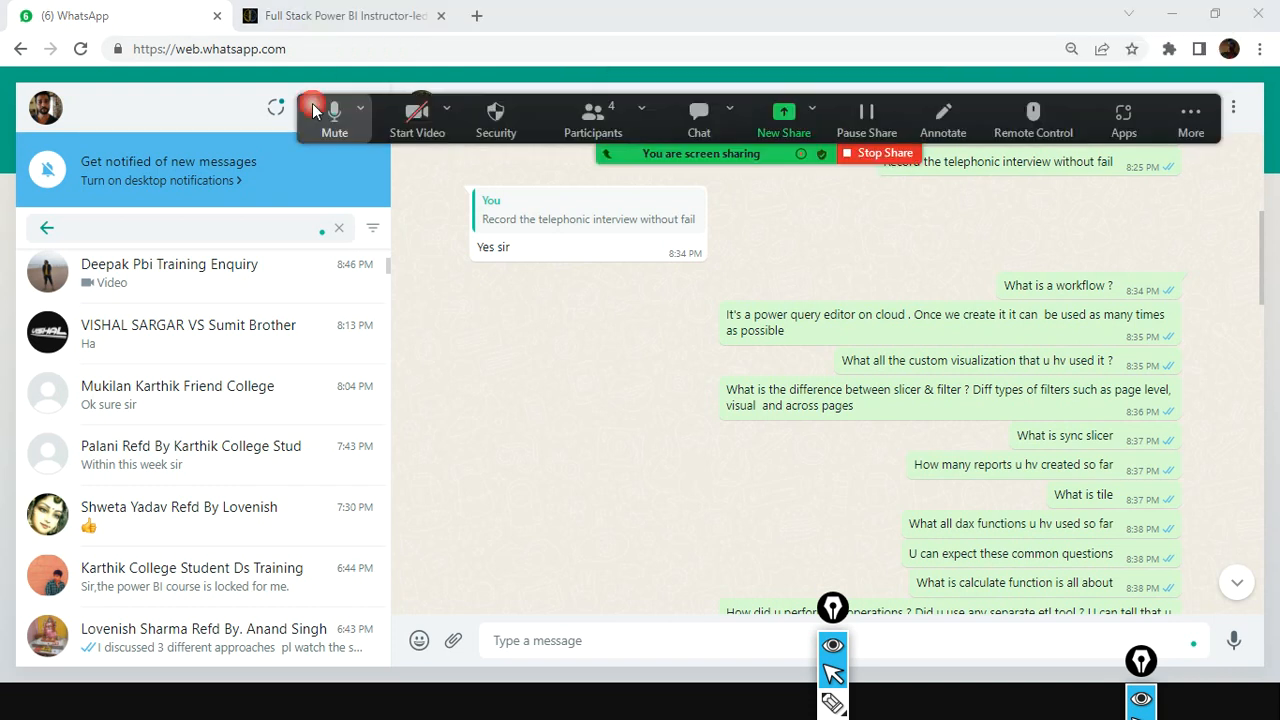
mouse_move(799, 164)
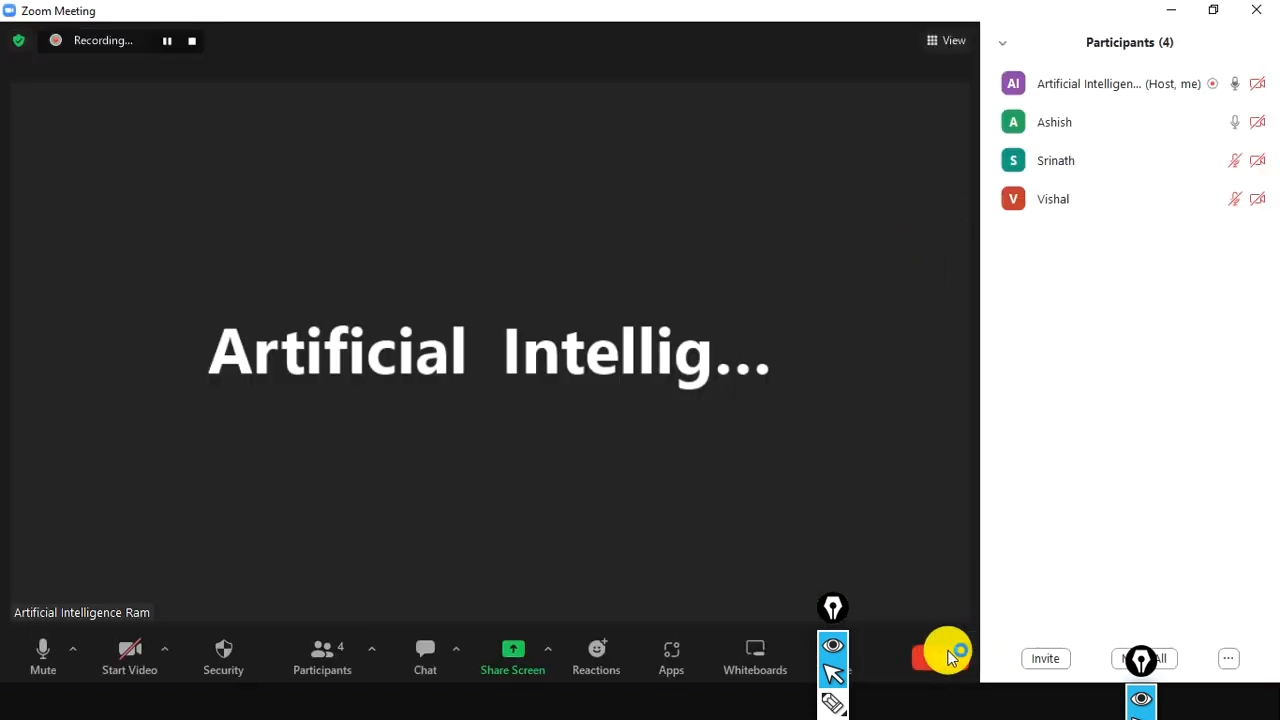
left_click(940, 657)
left_click(908, 565)
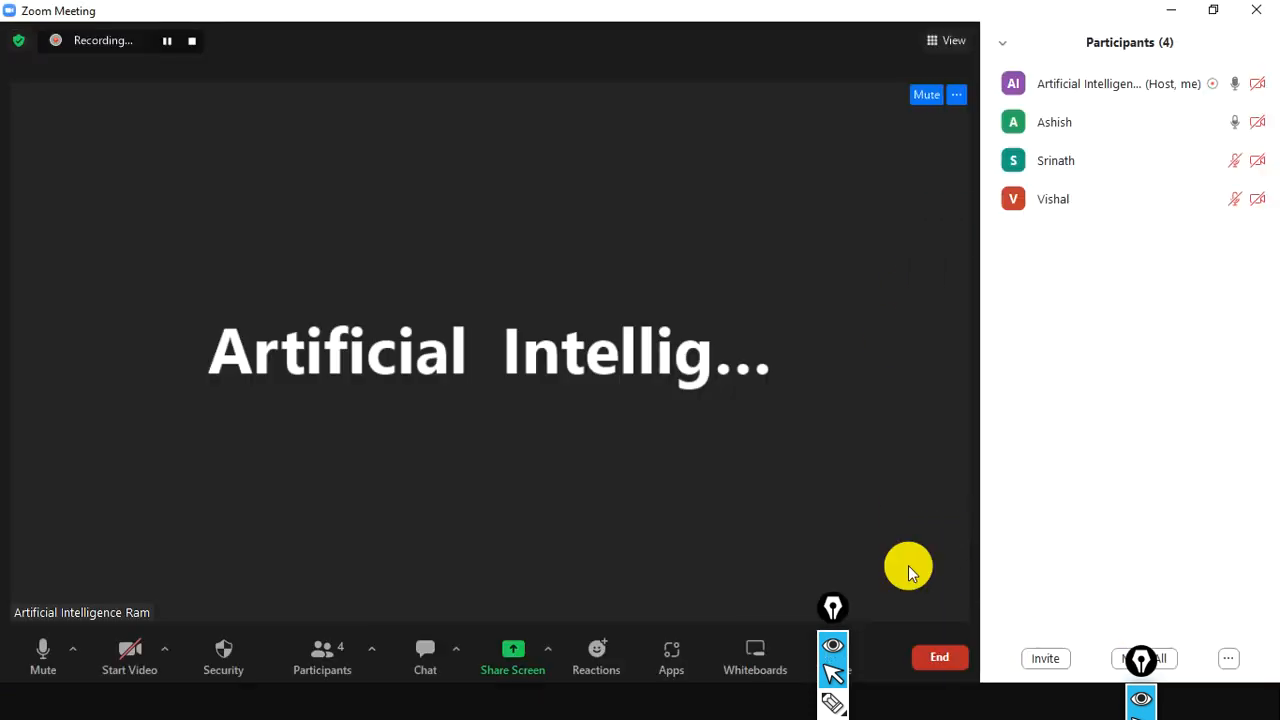